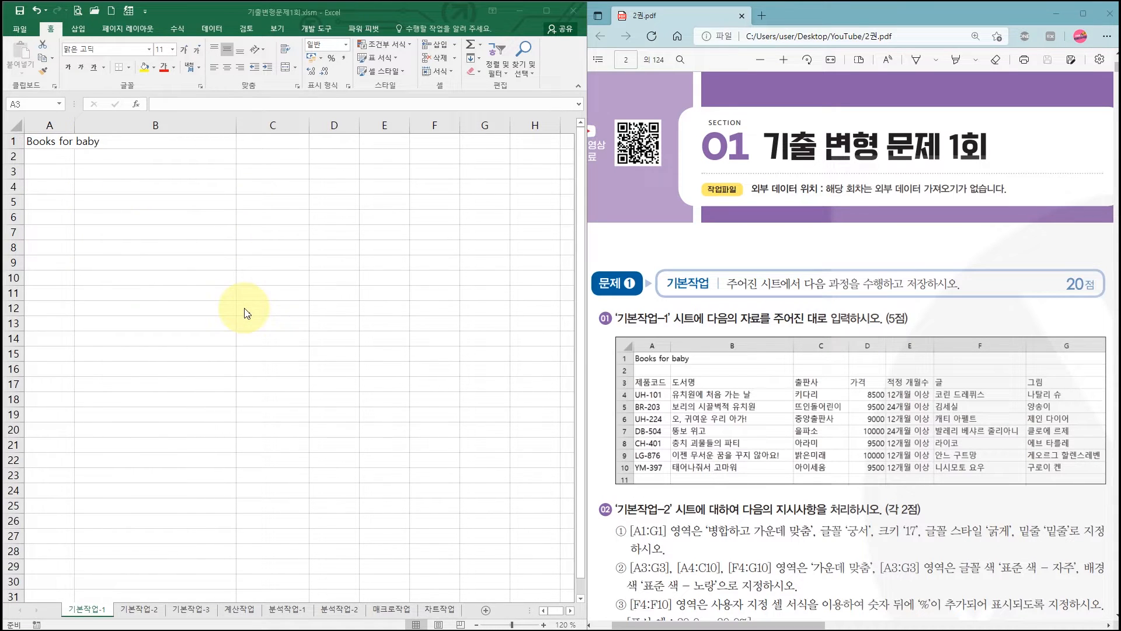
- Select A3:G10 on the 기본작업-1 sheet and enter the headers 제품코드, 도서명, 출판사 and 가격 in A3:D3
{"action": "left_click", "coordinate": [47, 173]}
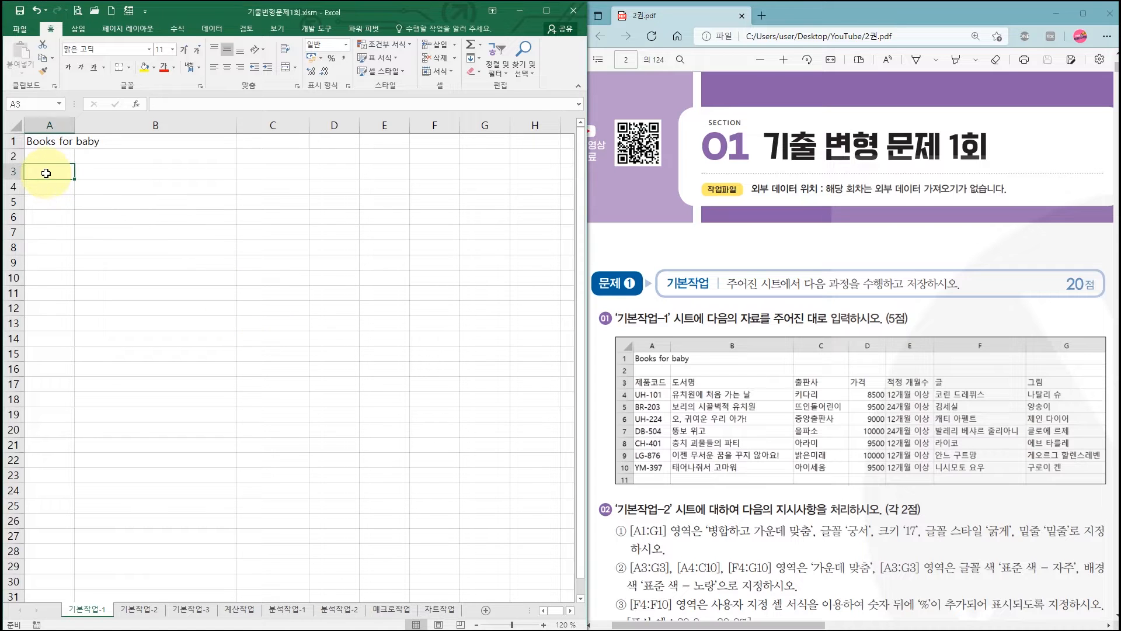
{"action": "left_click_drag", "start_coordinate": [43, 171], "coordinate": [478, 279]}
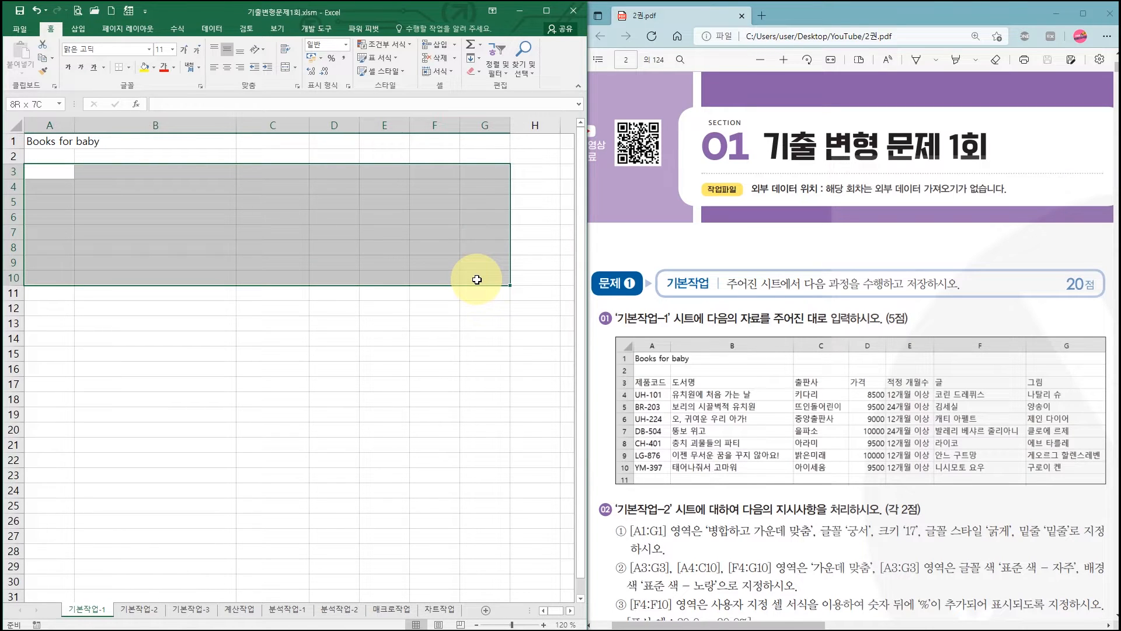
{"action": "left_click_drag", "start_coordinate": [477, 280], "coordinate": [477, 279]}
{"action": "type", "text": "w"}
{"action": "key", "text": "BackSpace"}
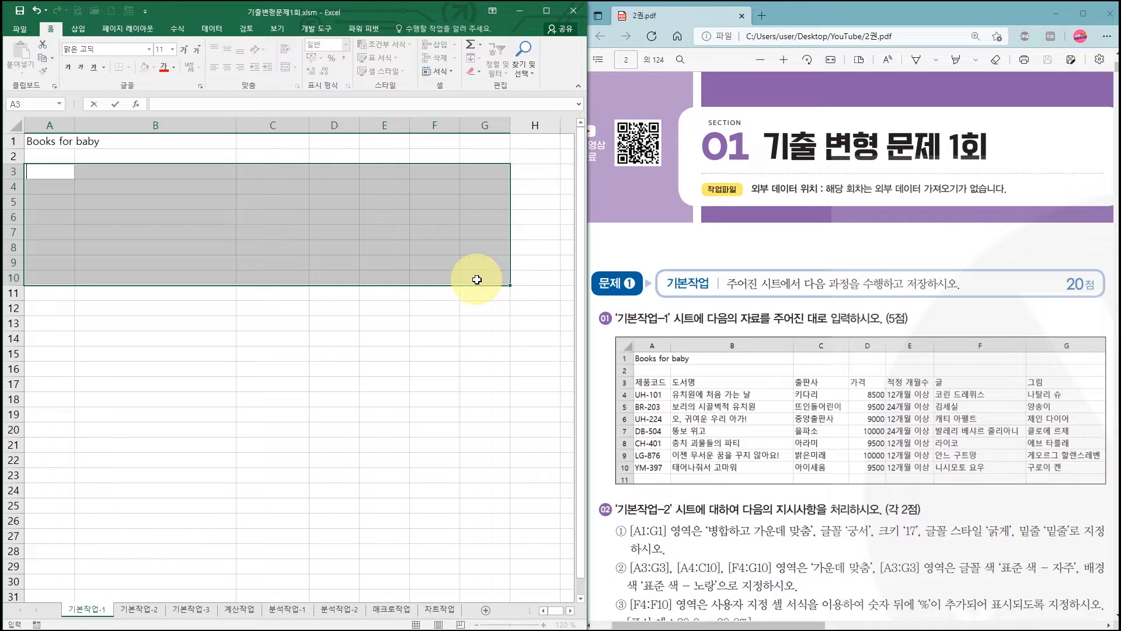
{"action": "type", "text": "제품코드"}
{"action": "key", "text": "Tab"}
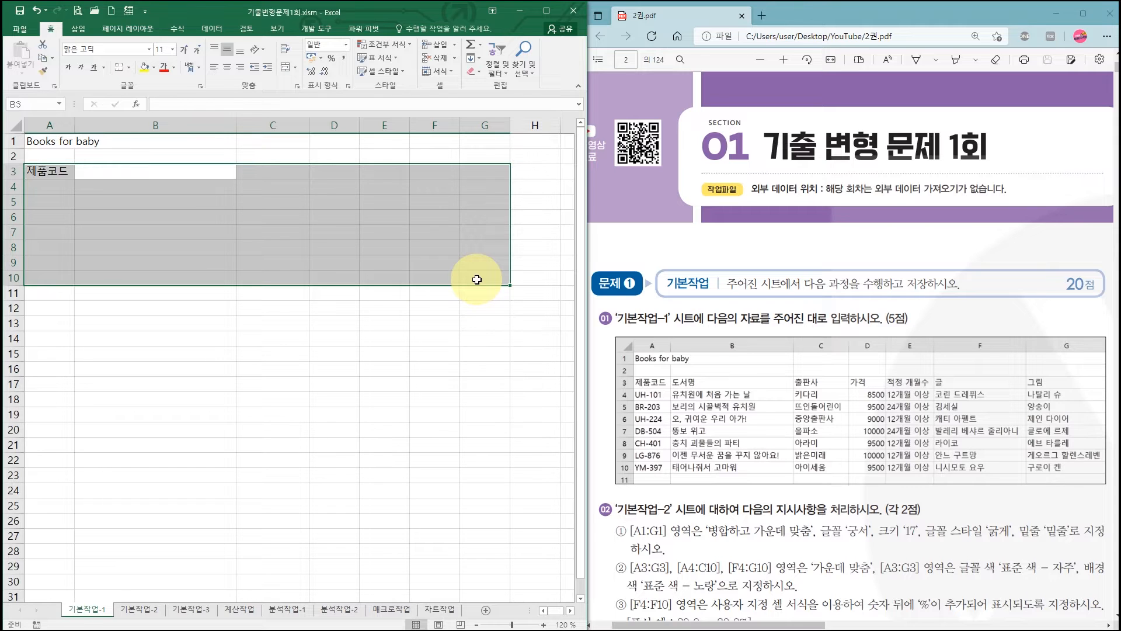
{"action": "type", "text": "도서명"}
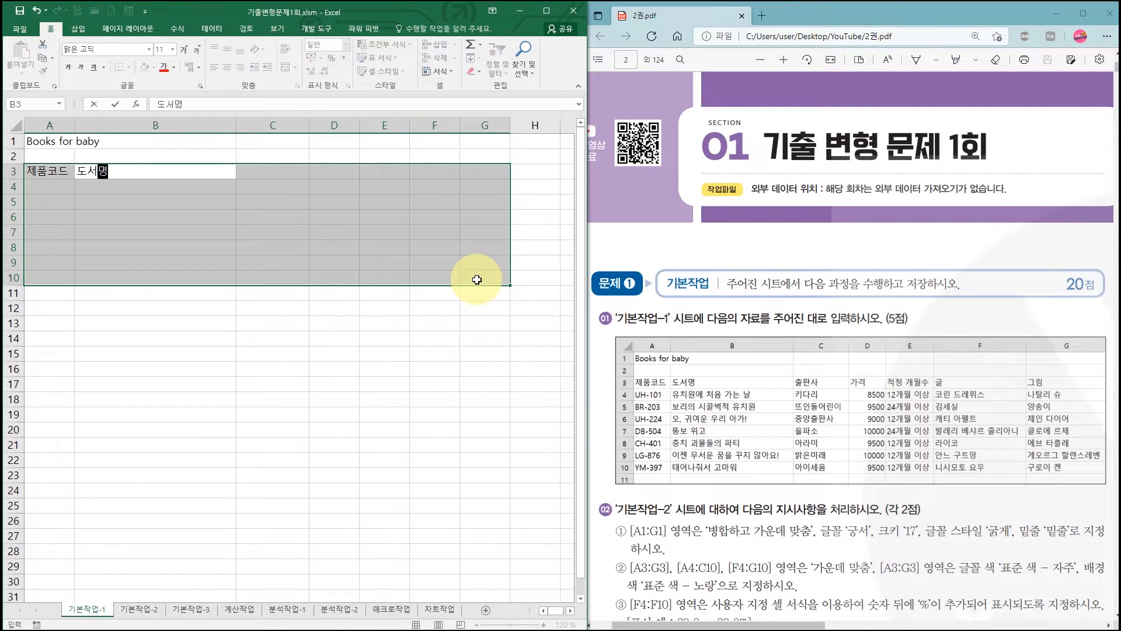
{"action": "key", "text": "Tab"}
{"action": "type", "text": "출판사"}
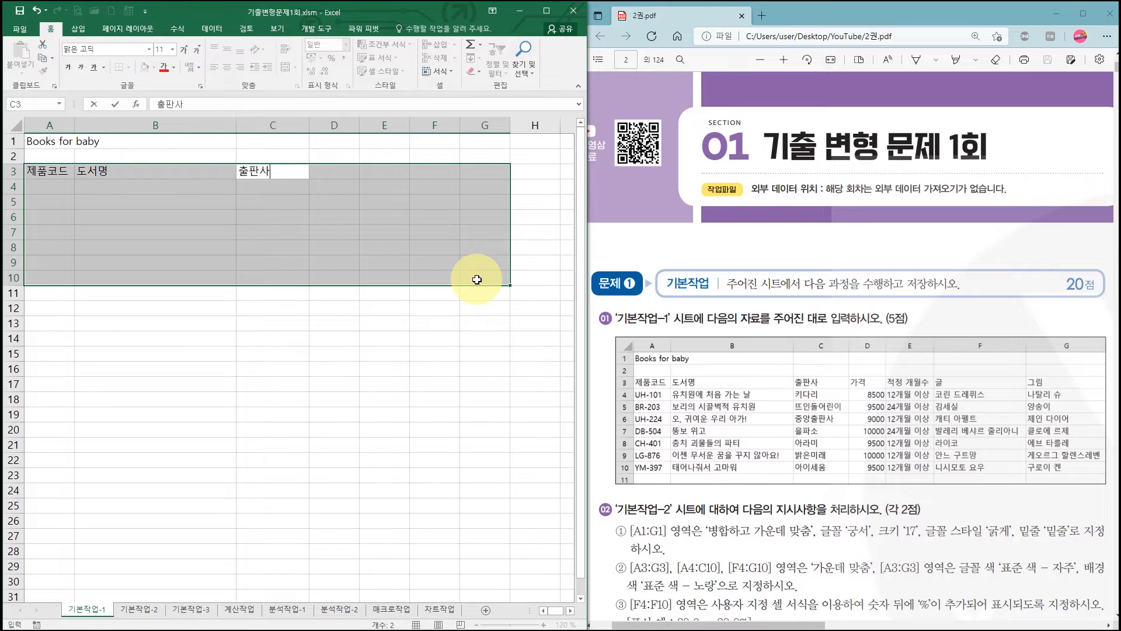
{"action": "key", "text": "Tab"}
{"action": "type", "text": "가격"}
{"action": "key", "text": "Return"}
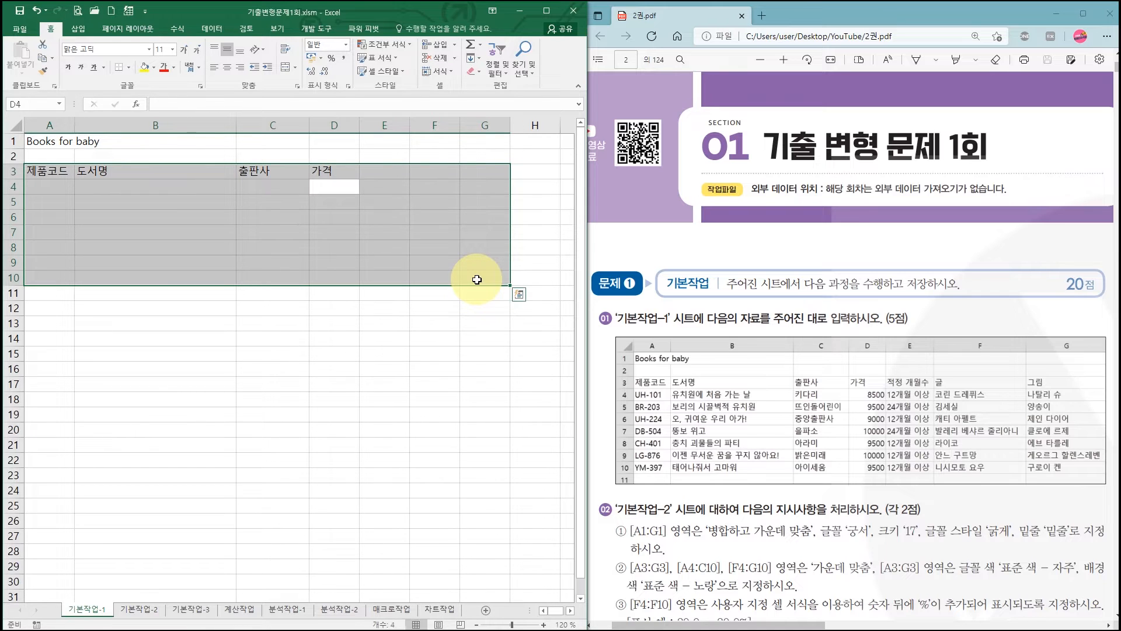
- Enter the first four prices in D4:D7 as 8500, 9500, 9000 and 10000
{"action": "type", "text": "850"}
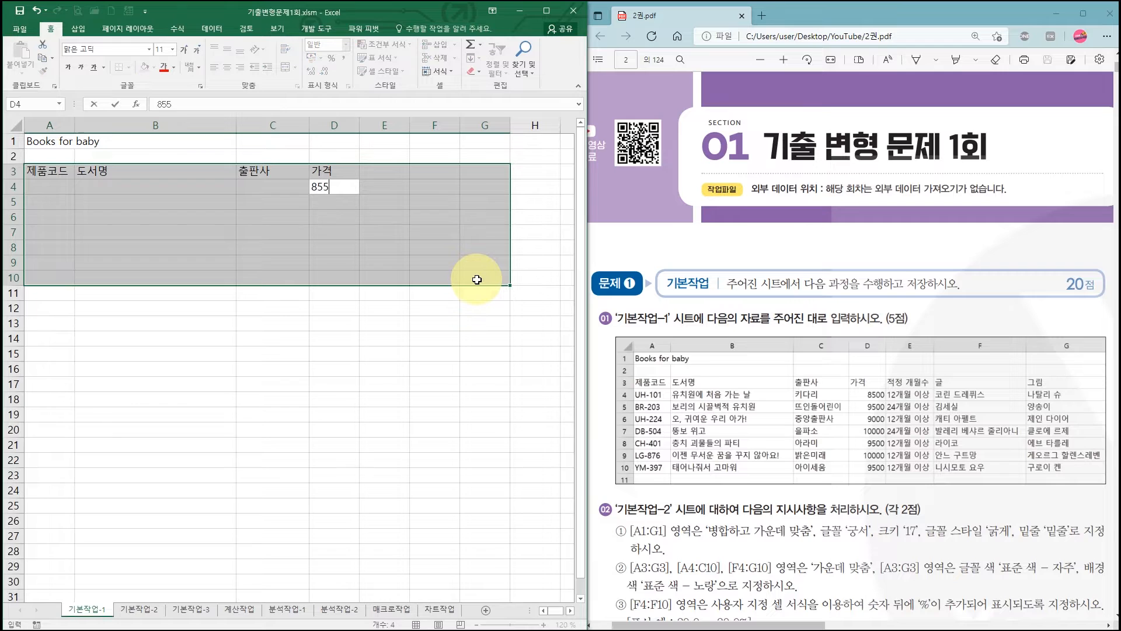
{"action": "type", "text": "0"}
{"action": "key", "text": "Return"}
{"action": "type", "text": "9500"}
{"action": "key", "text": "Return"}
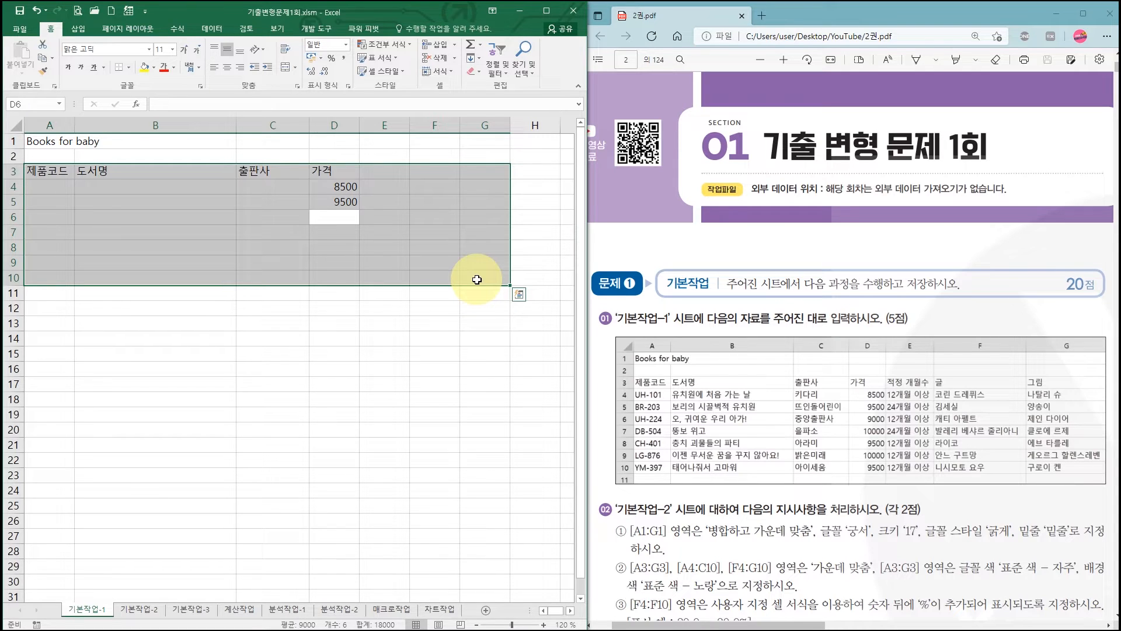
{"action": "type", "text": "9000"}
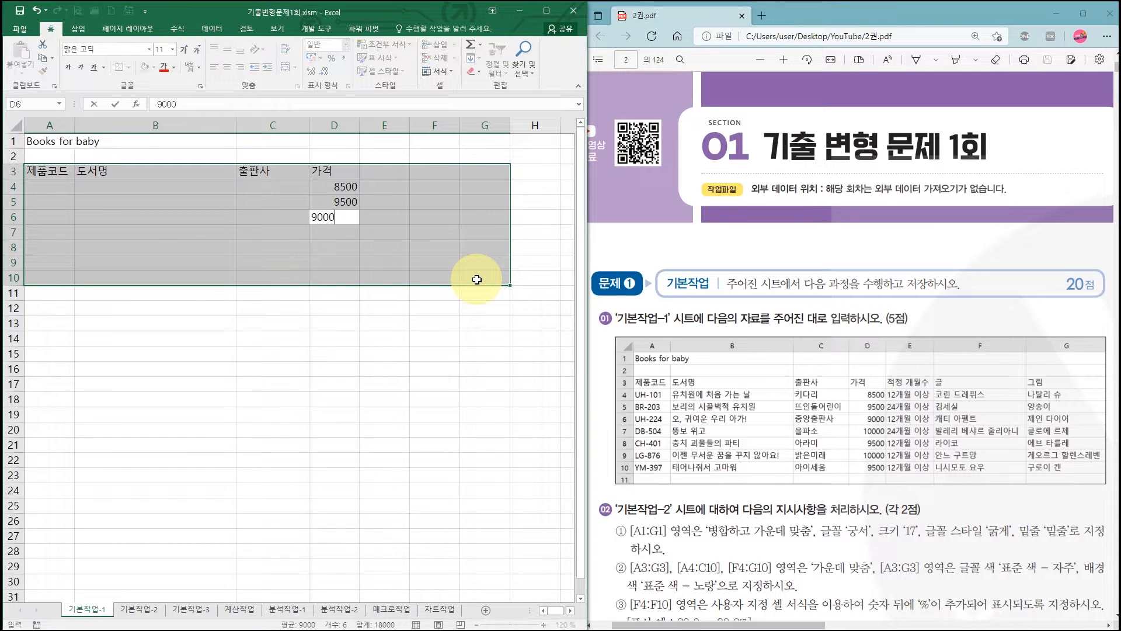
{"action": "key", "text": "Return"}
{"action": "type", "text": "10000"}
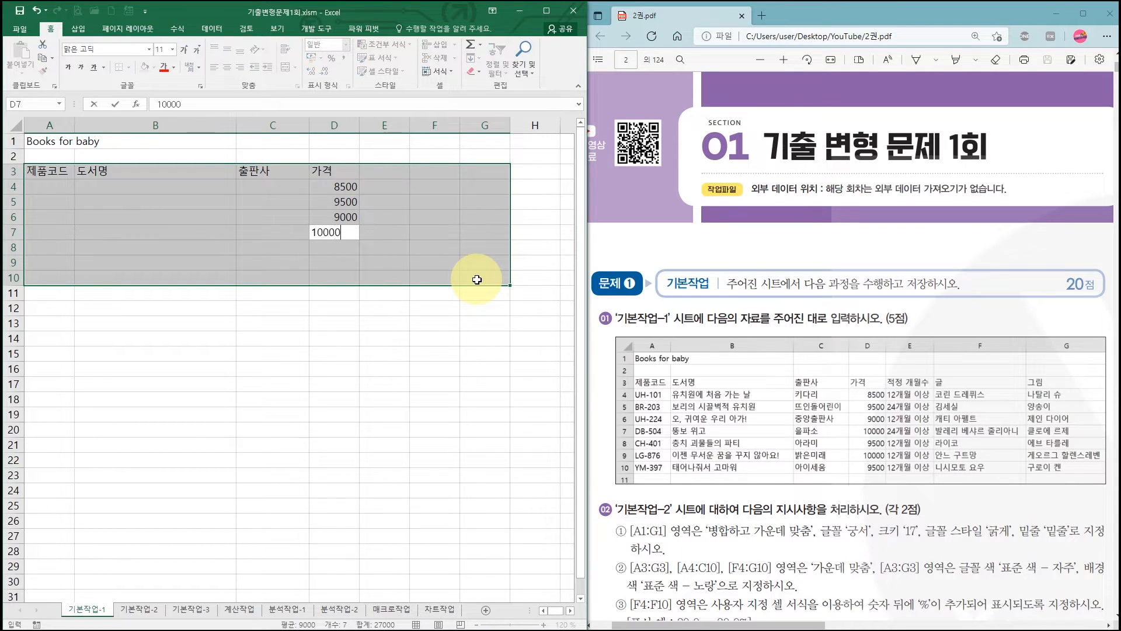
{"action": "key", "text": "Return"}
- Enter the remaining prices in D8:D10 as 9500, 10000 and 9500
{"action": "type", "text": "9500"}
{"action": "key", "text": "Return"}
{"action": "type", "text": "10000"}
{"action": "key", "text": "Return"}
{"action": "type", "text": "9500"}
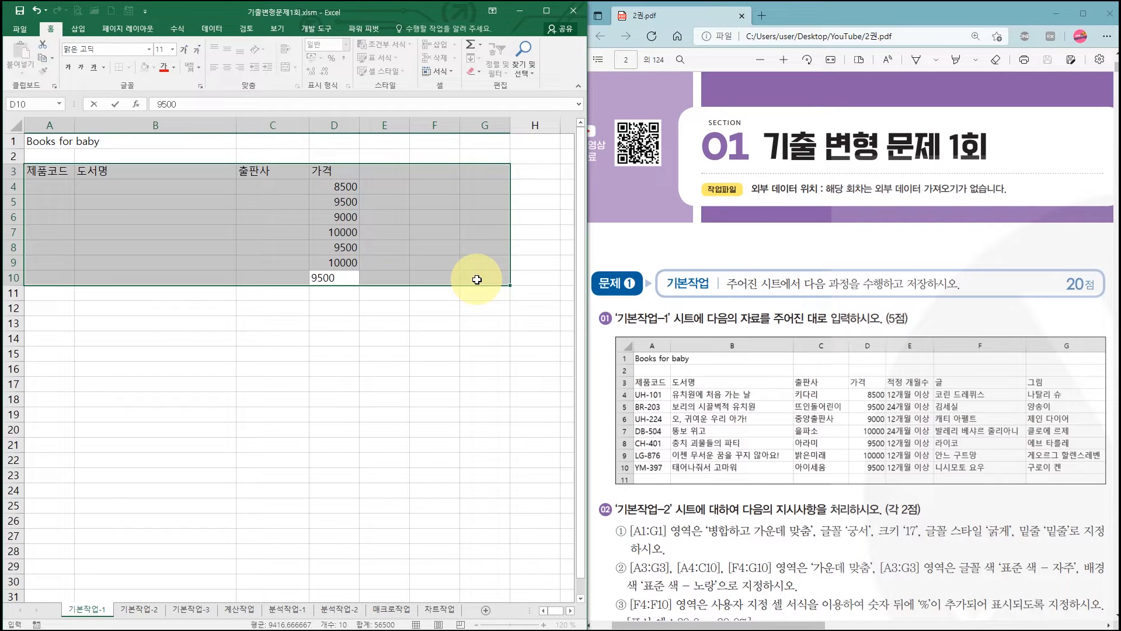
{"action": "key", "text": "Return"}
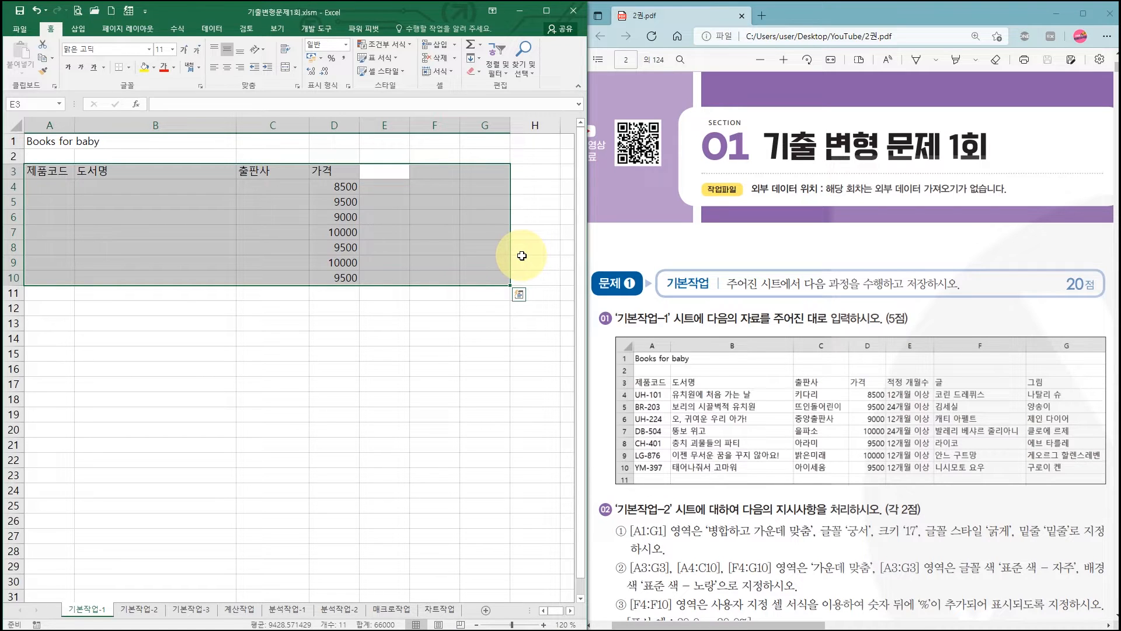
- Open the 기본작업-2 sheet and bring its formatting instructions into view in the 2권.pdf document
{"action": "left_click", "coordinate": [445, 260]}
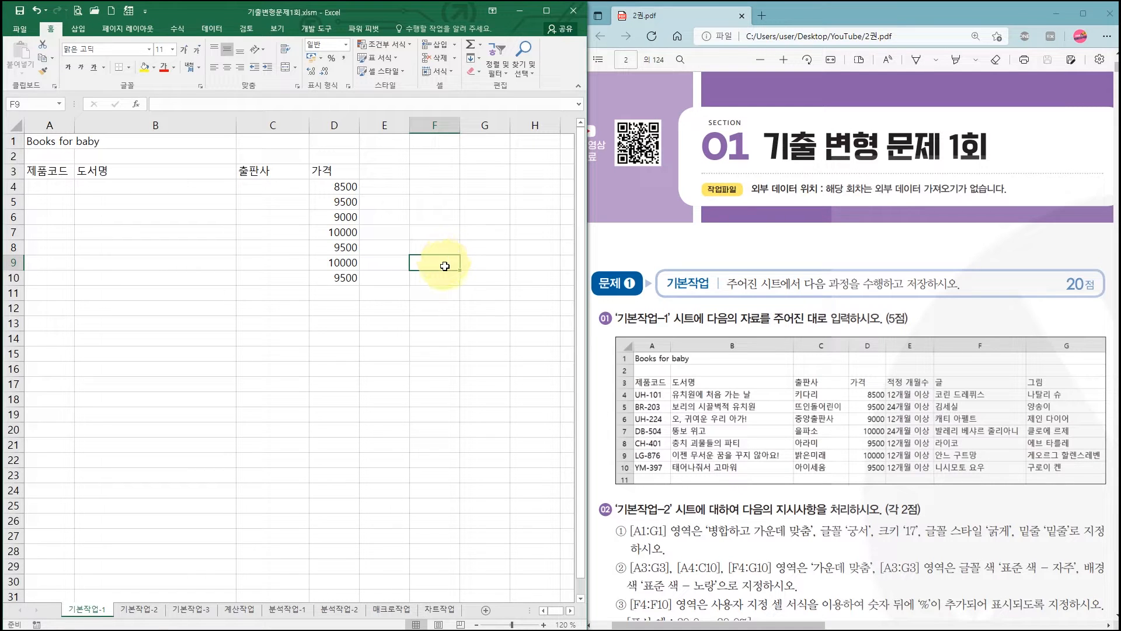
{"action": "left_click", "coordinate": [445, 278]}
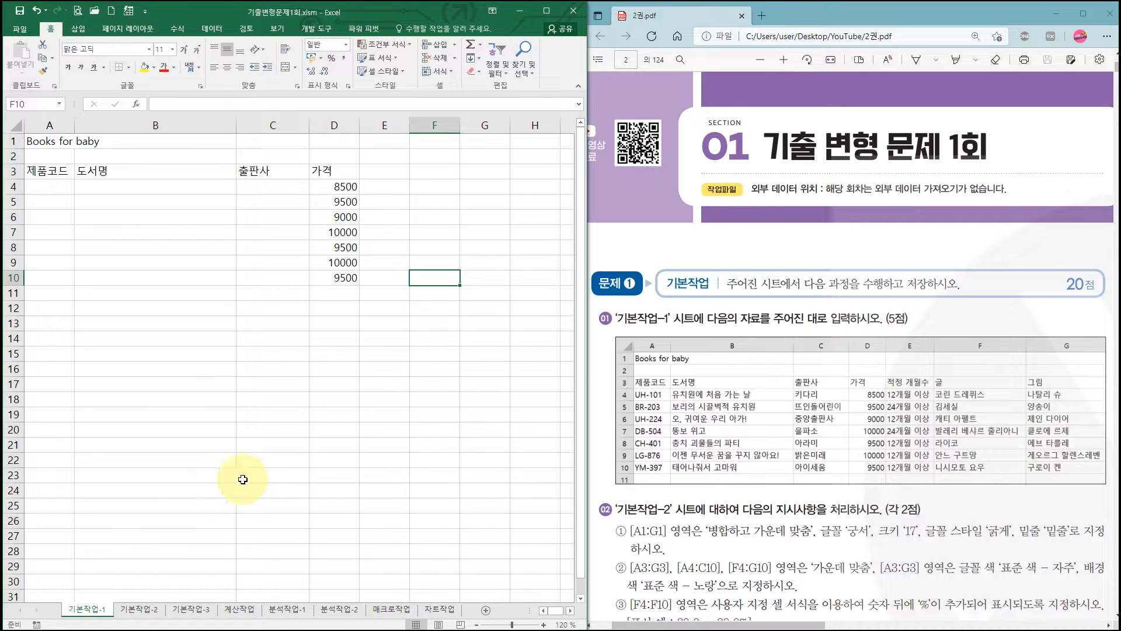
{"action": "left_click", "coordinate": [147, 610]}
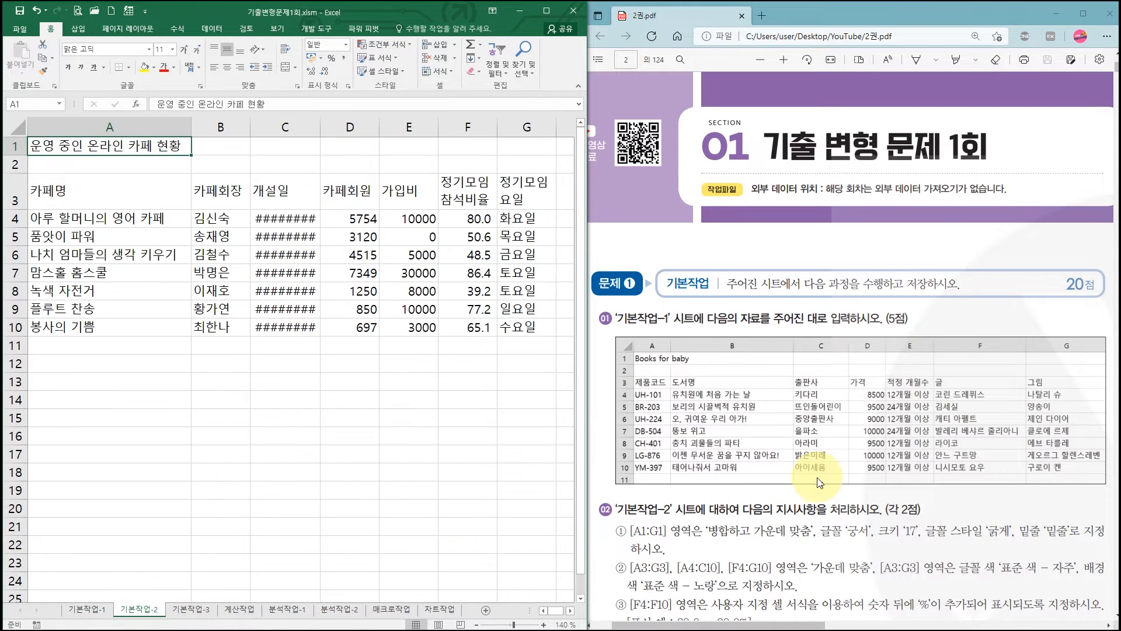
{"action": "left_click", "coordinate": [859, 447]}
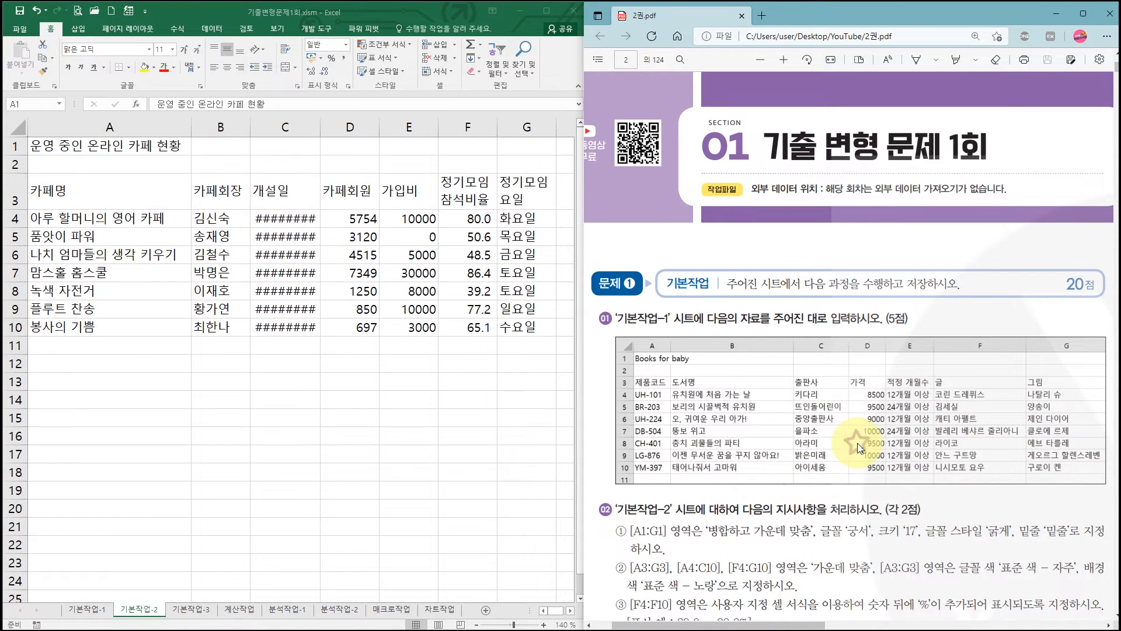
{"action": "scroll", "coordinate": [859, 447], "scroll_direction": "down", "scroll_amount": 4}
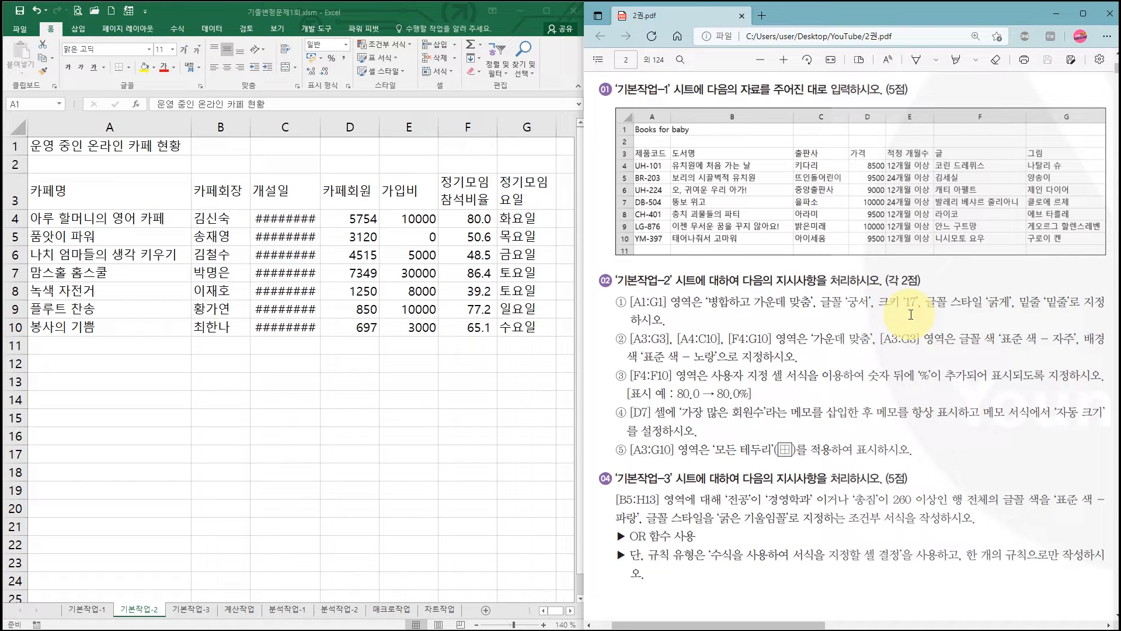
- Maximize the workbook window and merge and center the title across A1:G1
{"action": "left_click", "coordinate": [60, 150]}
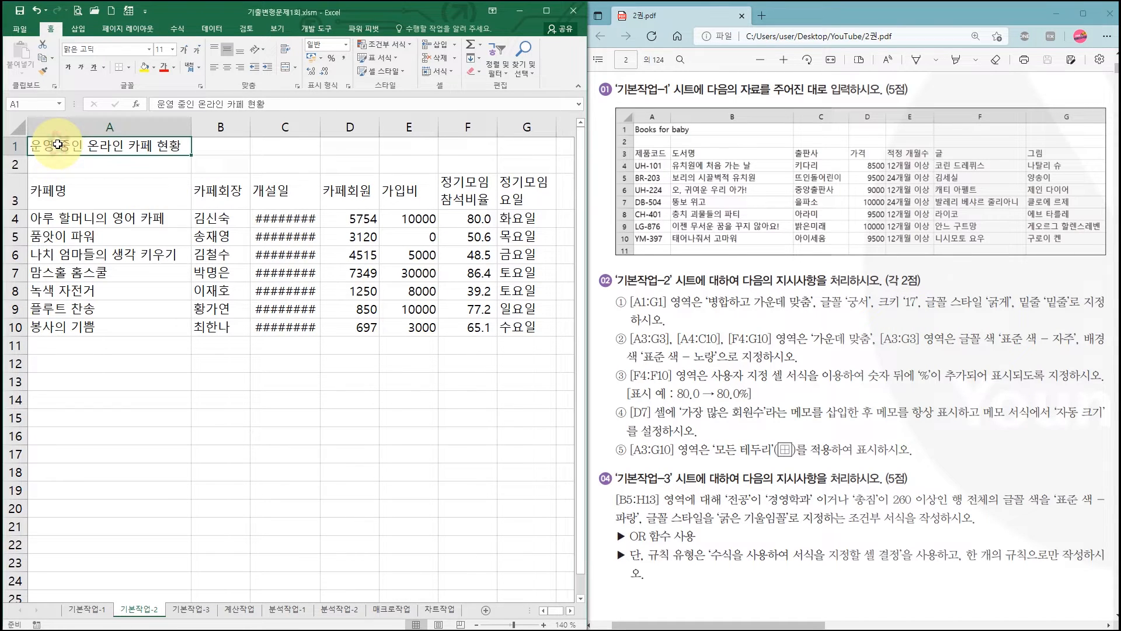
{"action": "left_click_drag", "start_coordinate": [75, 145], "coordinate": [518, 150]}
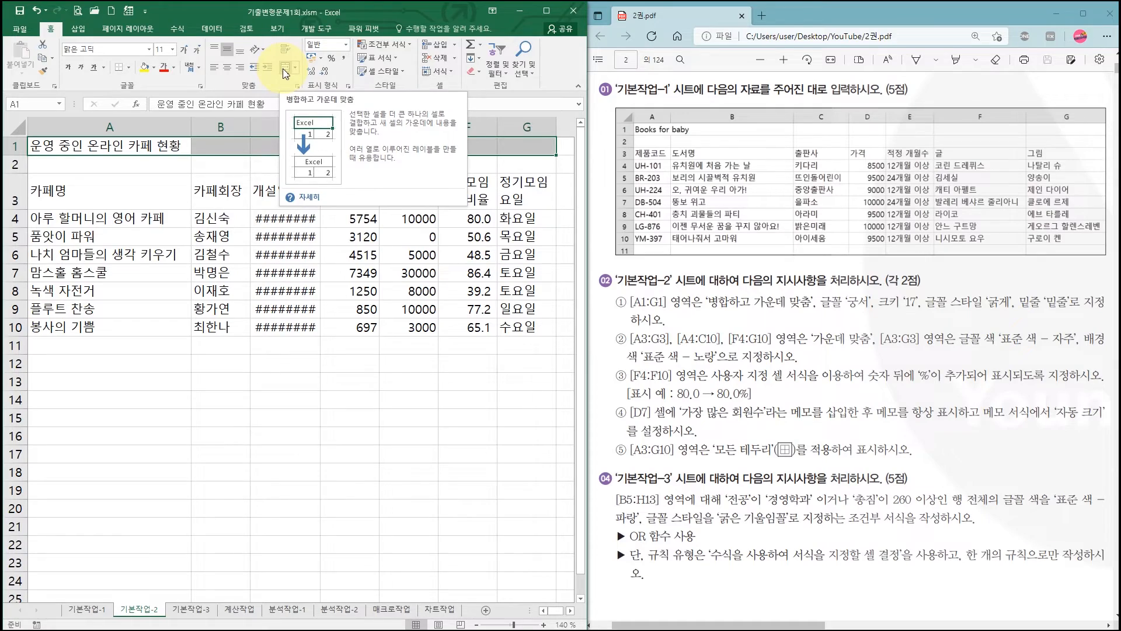
{"action": "left_click", "coordinate": [546, 11]}
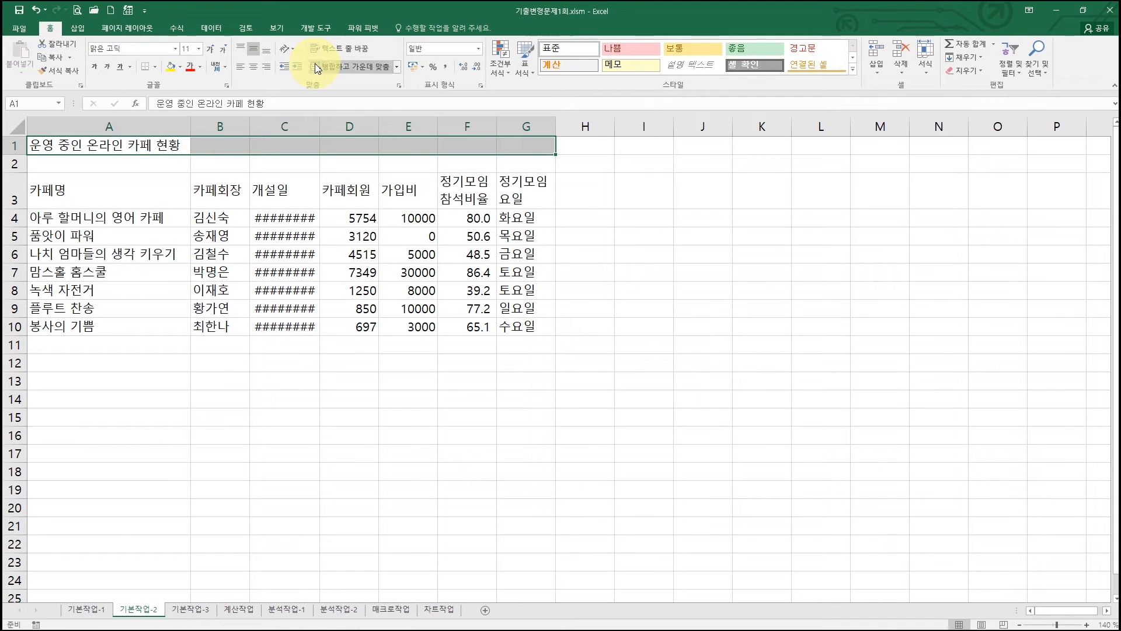
{"action": "left_click", "coordinate": [565, 135]}
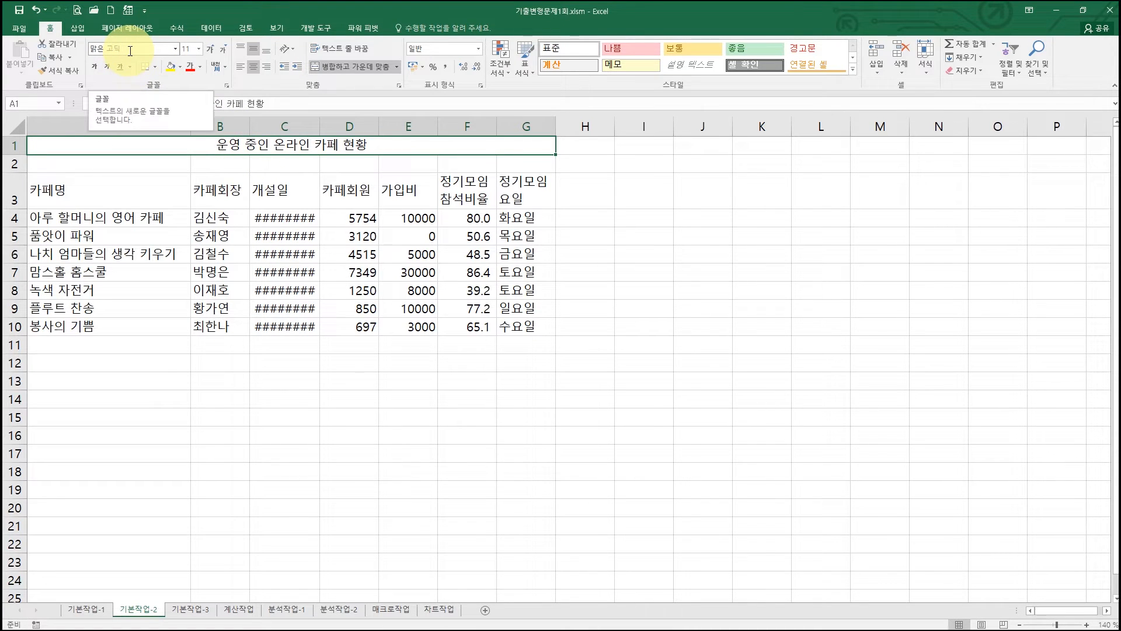
- Set the merged title's font to 궁서 and its size to 17
{"action": "left_click", "coordinate": [175, 51]}
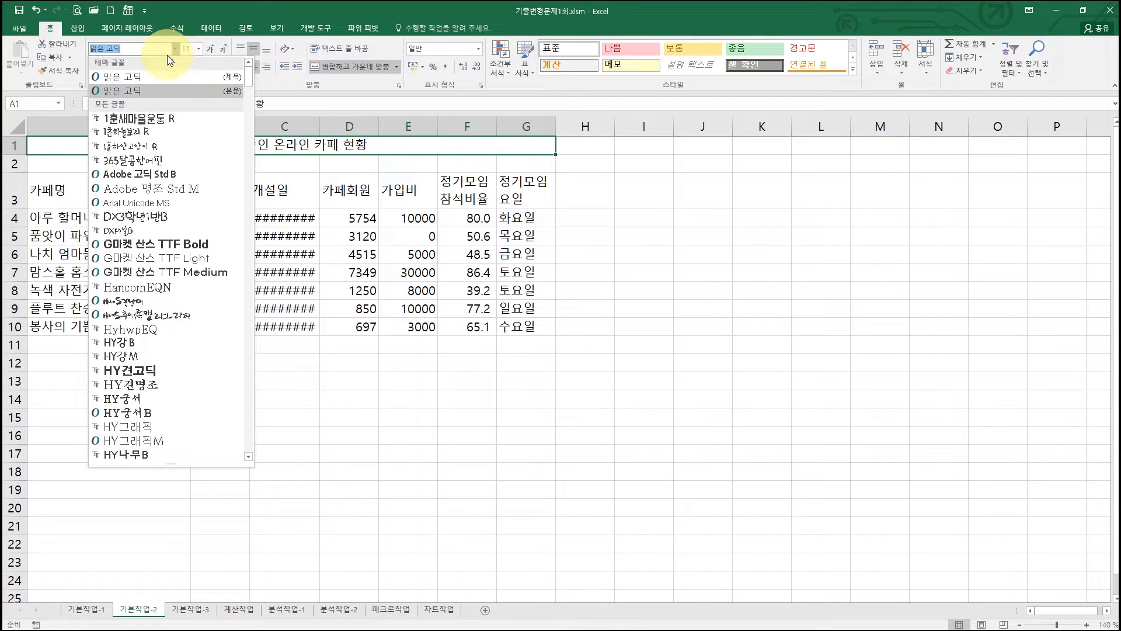
{"action": "scroll", "coordinate": [175, 199], "scroll_direction": "down", "scroll_amount": 14}
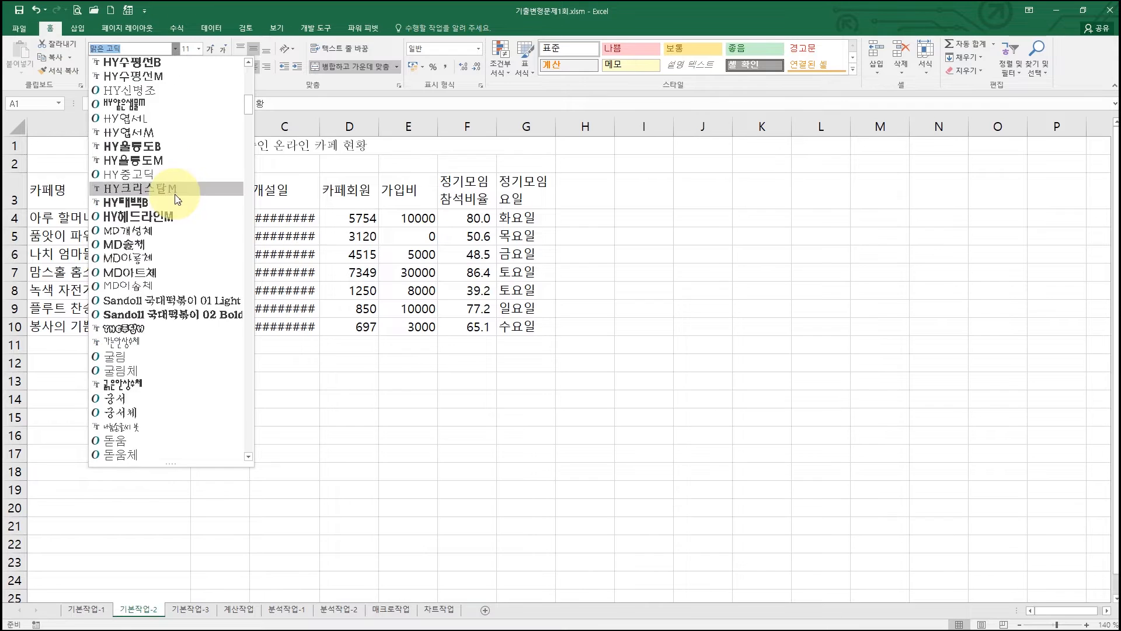
{"action": "scroll", "coordinate": [175, 199], "scroll_direction": "down", "scroll_amount": 3}
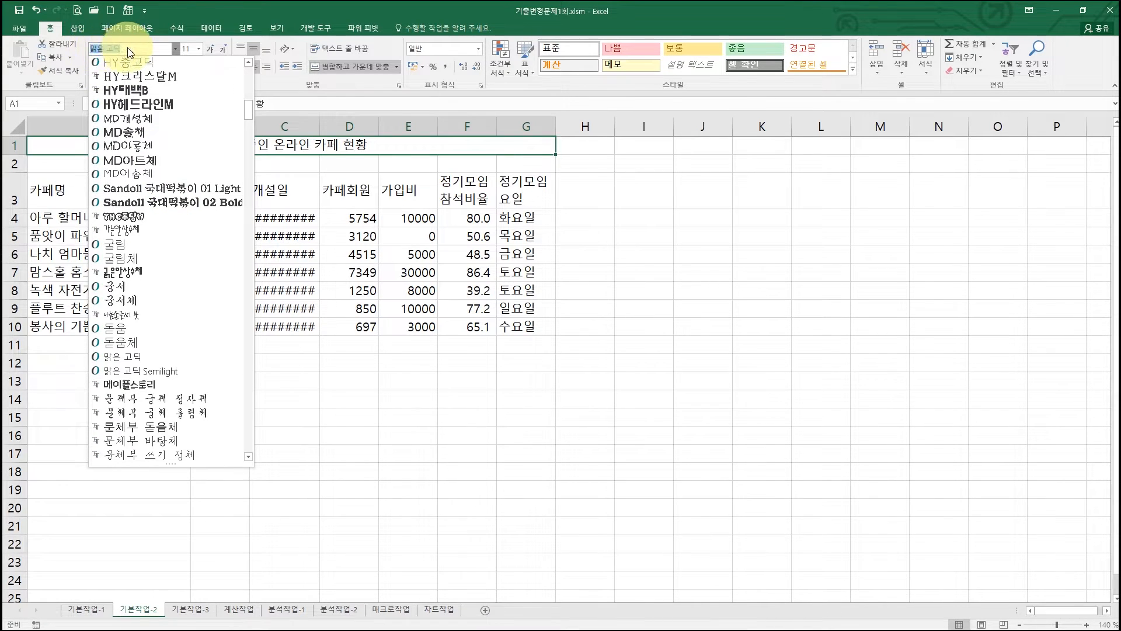
{"action": "left_click", "coordinate": [136, 291]}
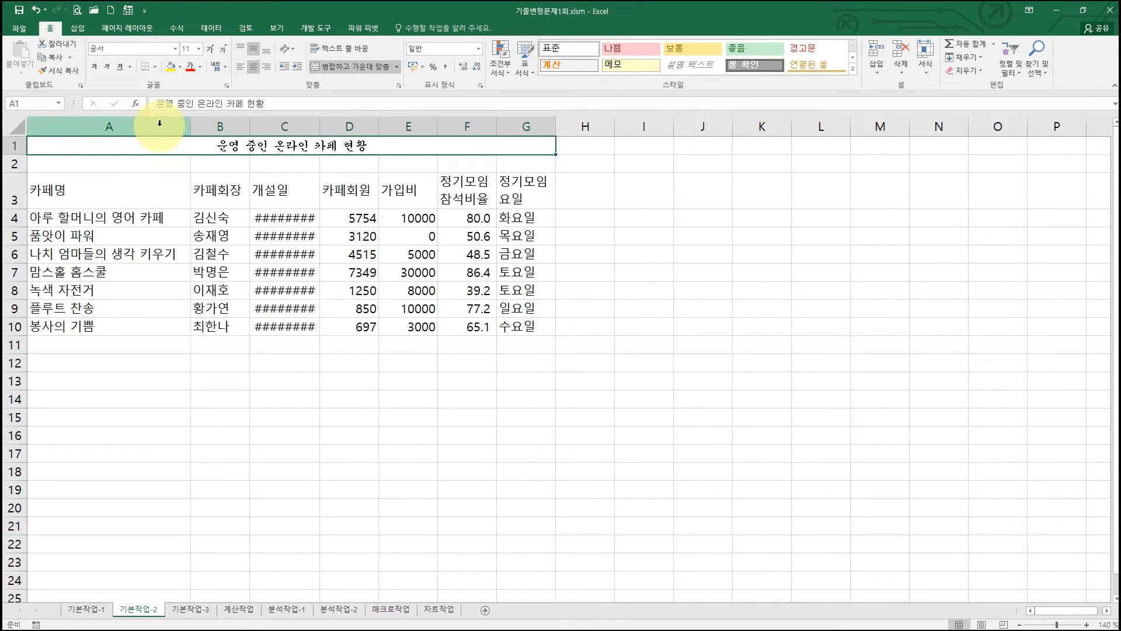
{"action": "left_click", "coordinate": [198, 50]}
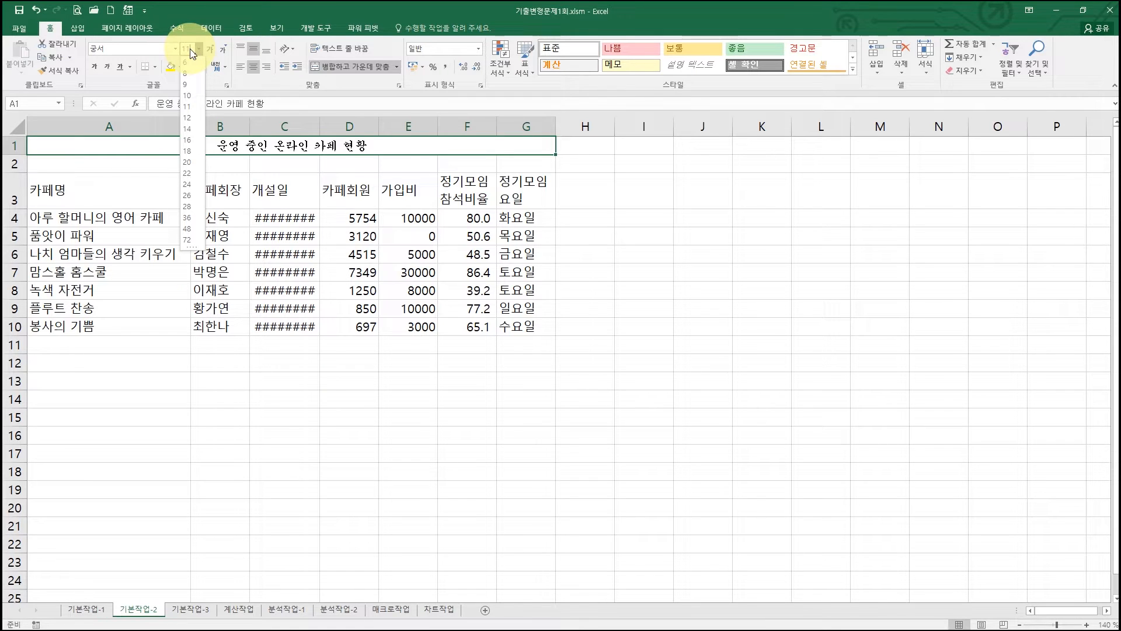
{"action": "type", "text": "1"}
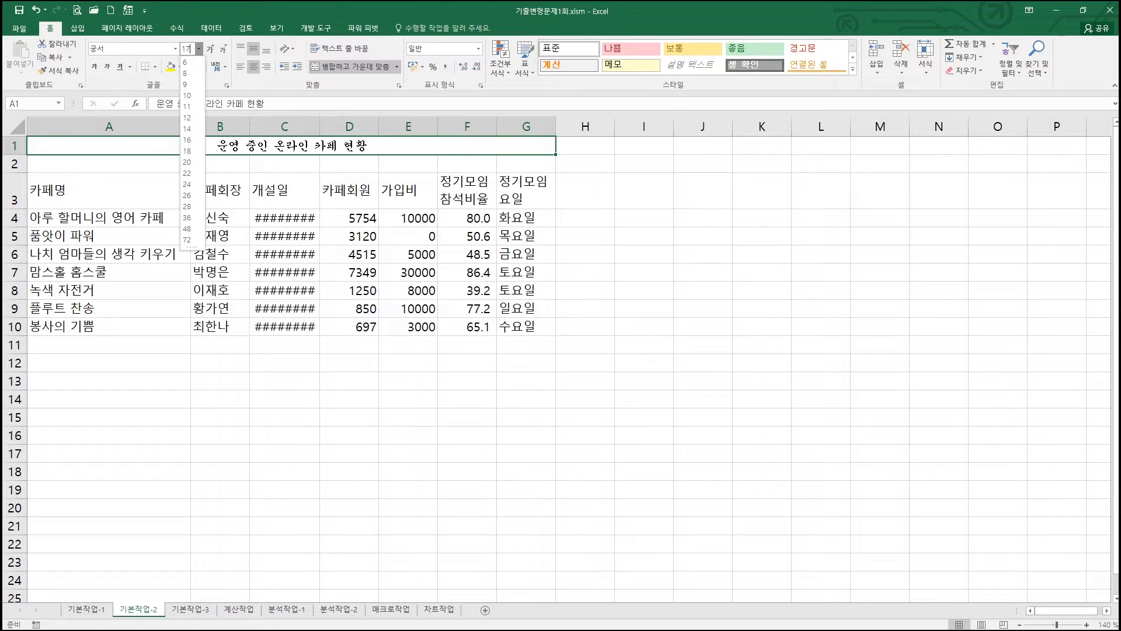
{"action": "key", "text": "Return"}
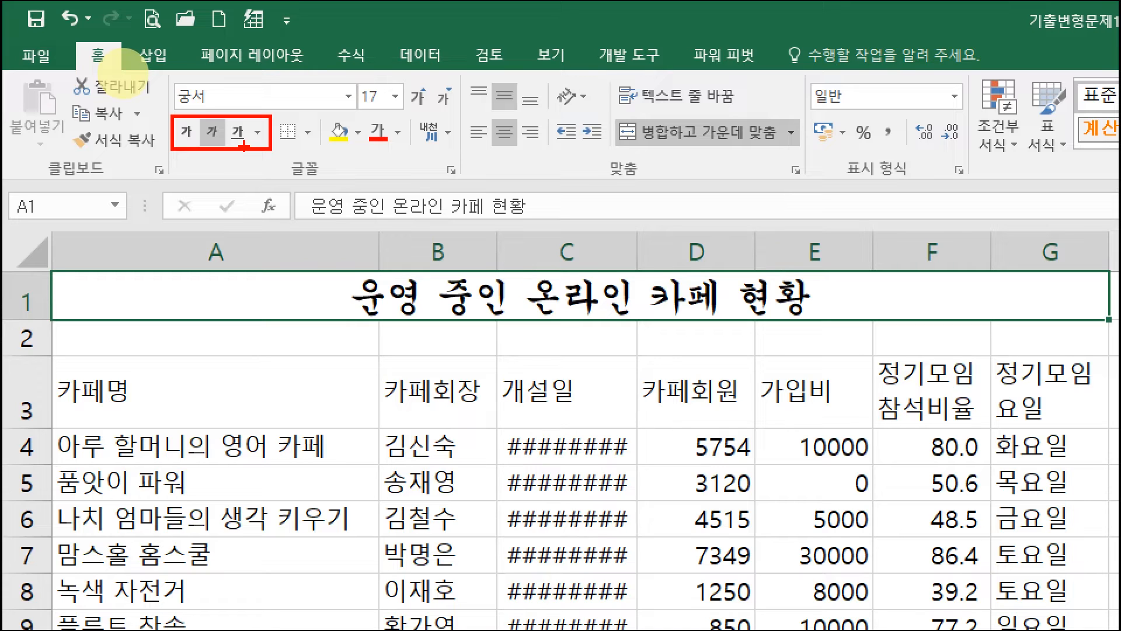
- Make the merged title in A1:G1 bold and underlined
{"action": "mouse_move", "coordinate": [184, 165]}
{"action": "left_mouse_down"}
{"action": "mouse_move", "coordinate": [186, 135]}
{"action": "mouse_move", "coordinate": [204, 155]}
{"action": "mouse_move", "coordinate": [240, 146]}
{"action": "mouse_move", "coordinate": [267, 168]}
{"action": "left_mouse_up"}
{"action": "key", "text": "Escape"}
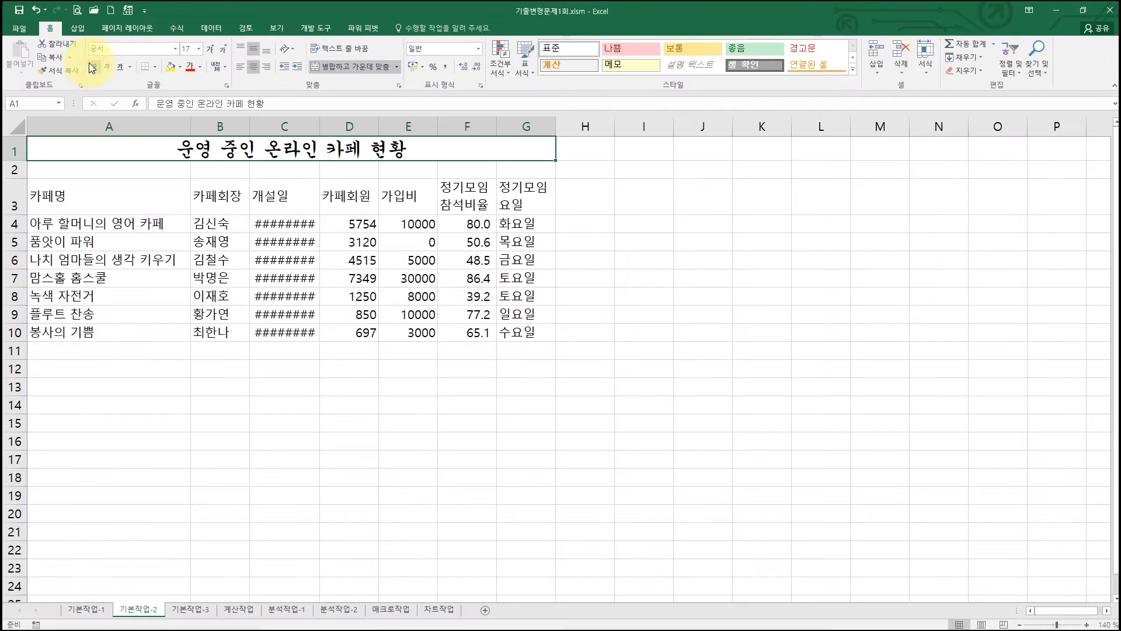
{"action": "left_click", "coordinate": [94, 67]}
{"action": "left_click", "coordinate": [120, 67]}
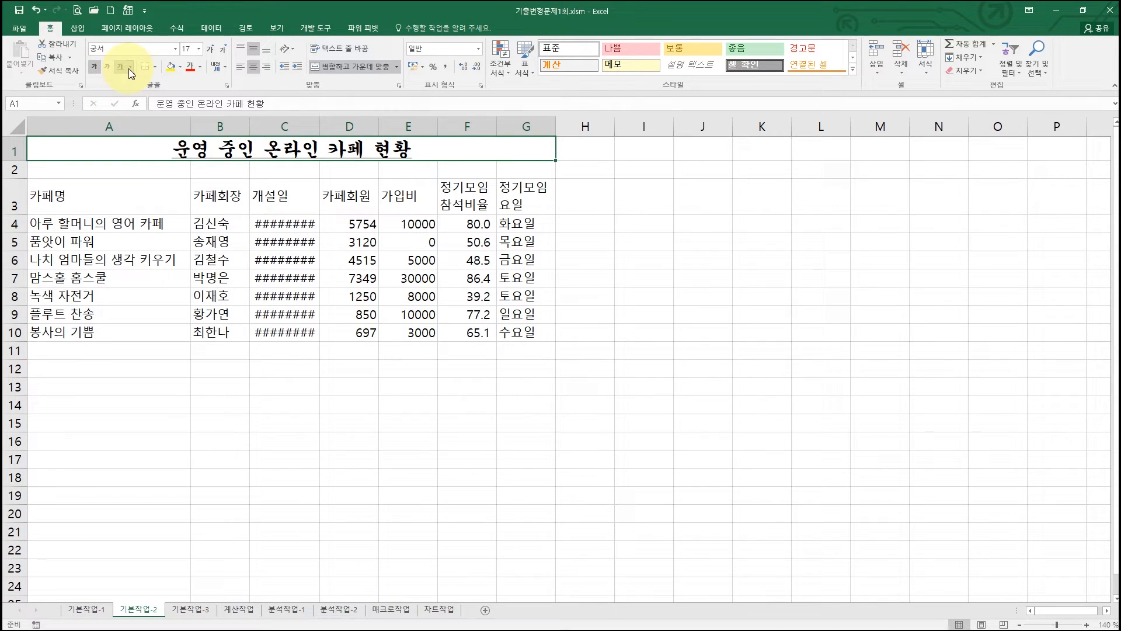
- Open the underline style options, then remove the title's underline and reapply it
{"action": "left_click", "coordinate": [130, 69]}
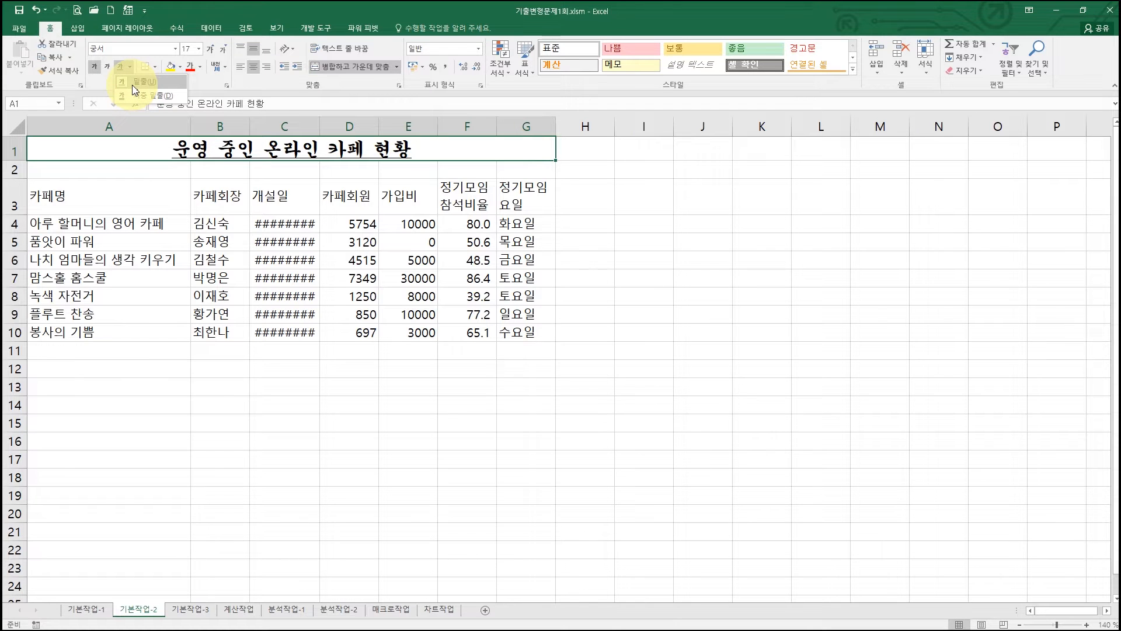
{"action": "left_click", "coordinate": [122, 73]}
{"action": "left_click", "coordinate": [122, 73]}
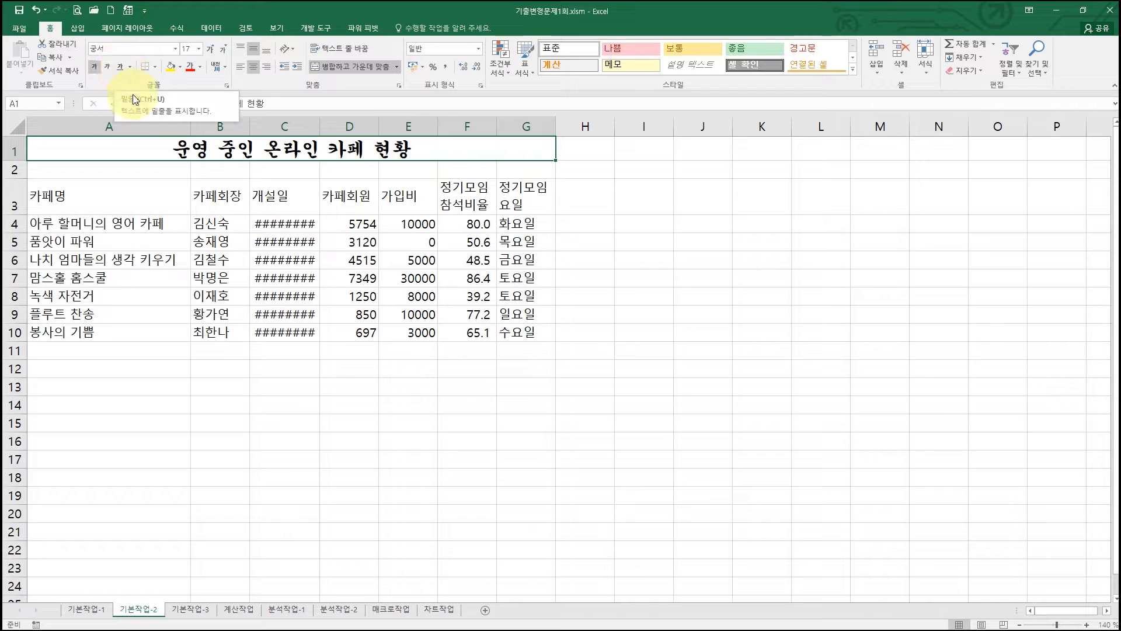
{"action": "left_click", "coordinate": [120, 66]}
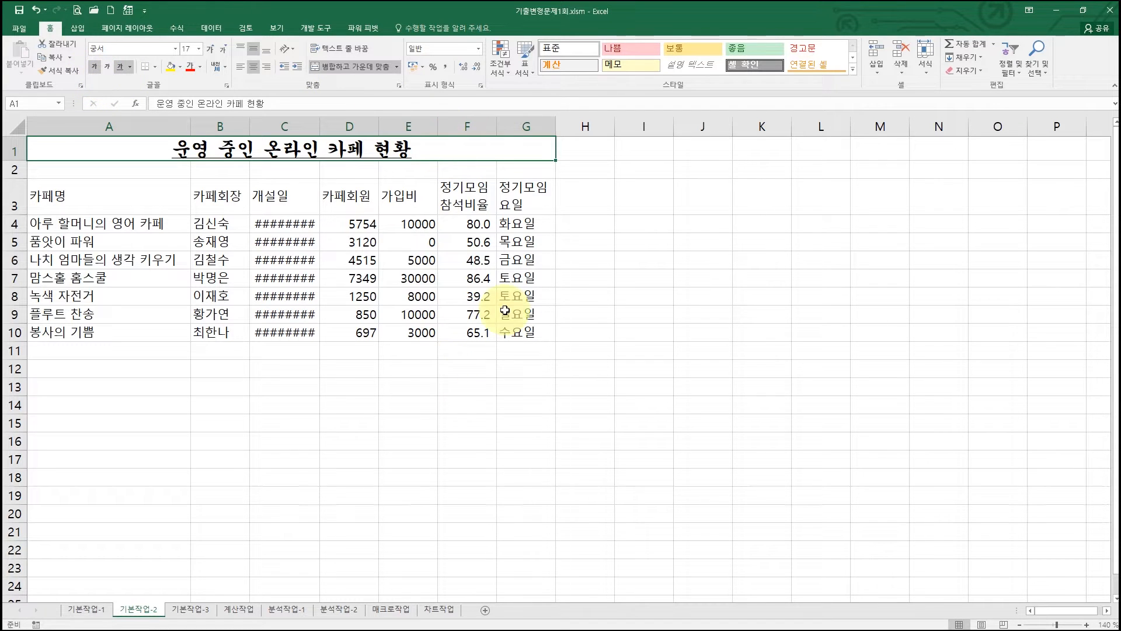
- Restore the workbook window to its smaller size beside the PDF instructions
{"action": "left_click", "coordinate": [1083, 10]}
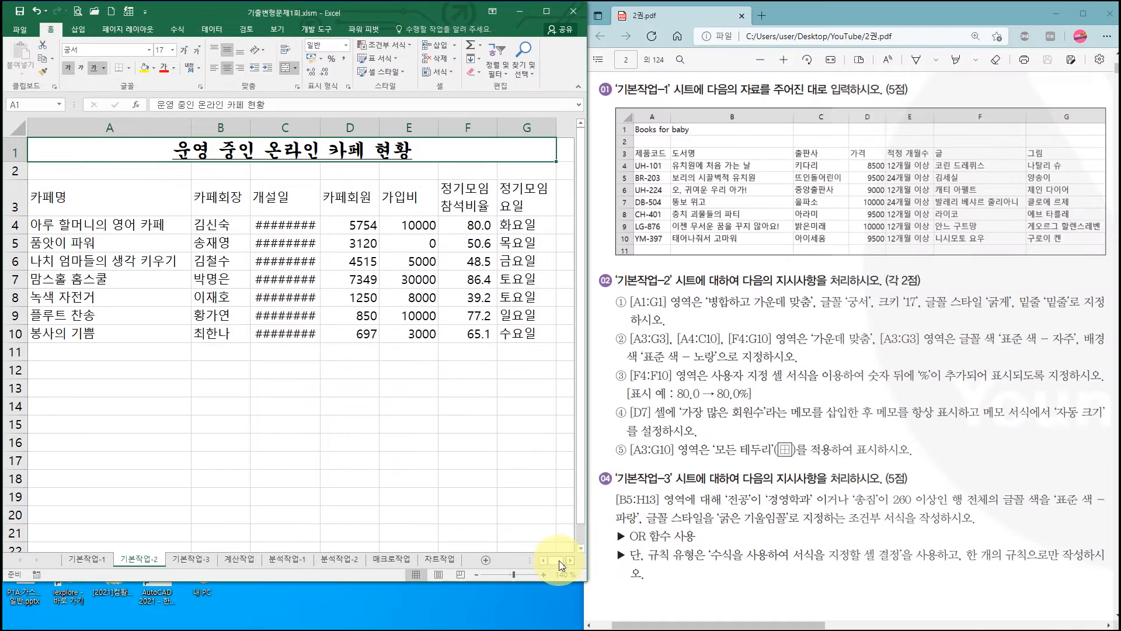
- Centre-align the cells in A3:G3, A4:C10 and F4:G10 on the 기본작업-2 sheet
{"action": "left_click_drag", "start_coordinate": [536, 581], "coordinate": [536, 629]}
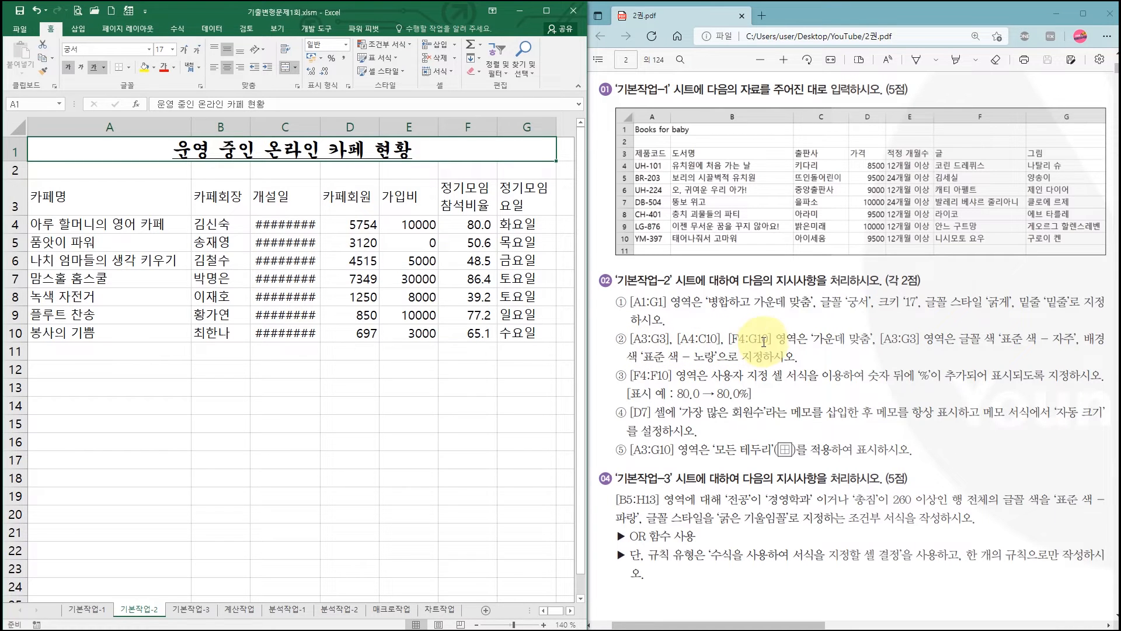
{"action": "left_click", "coordinate": [68, 188]}
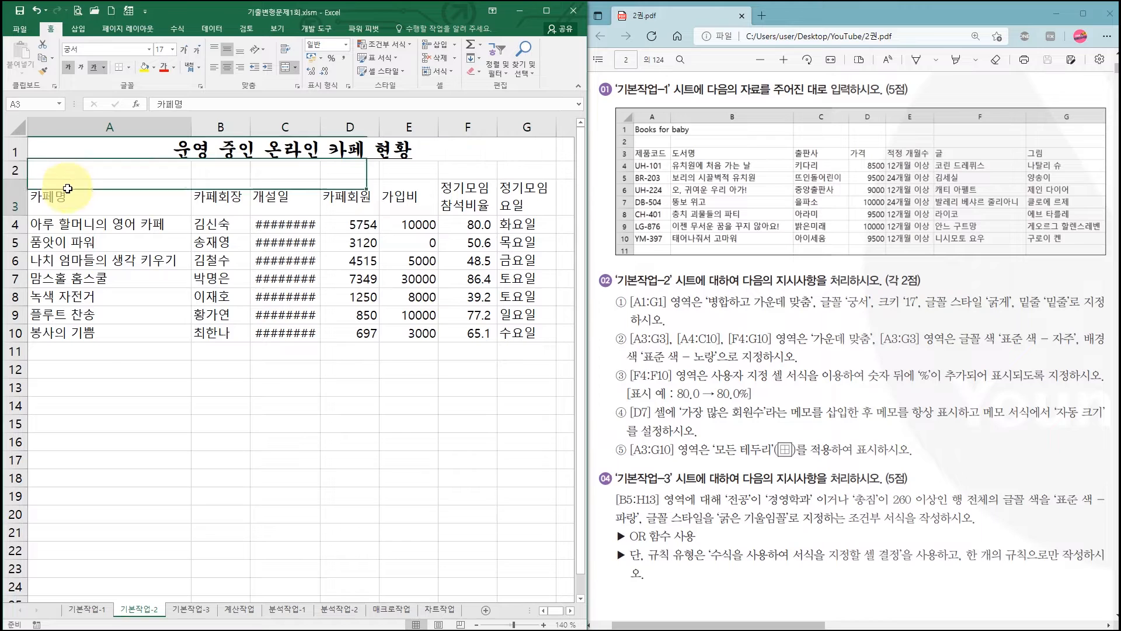
{"action": "left_click_drag", "start_coordinate": [68, 188], "coordinate": [536, 200]}
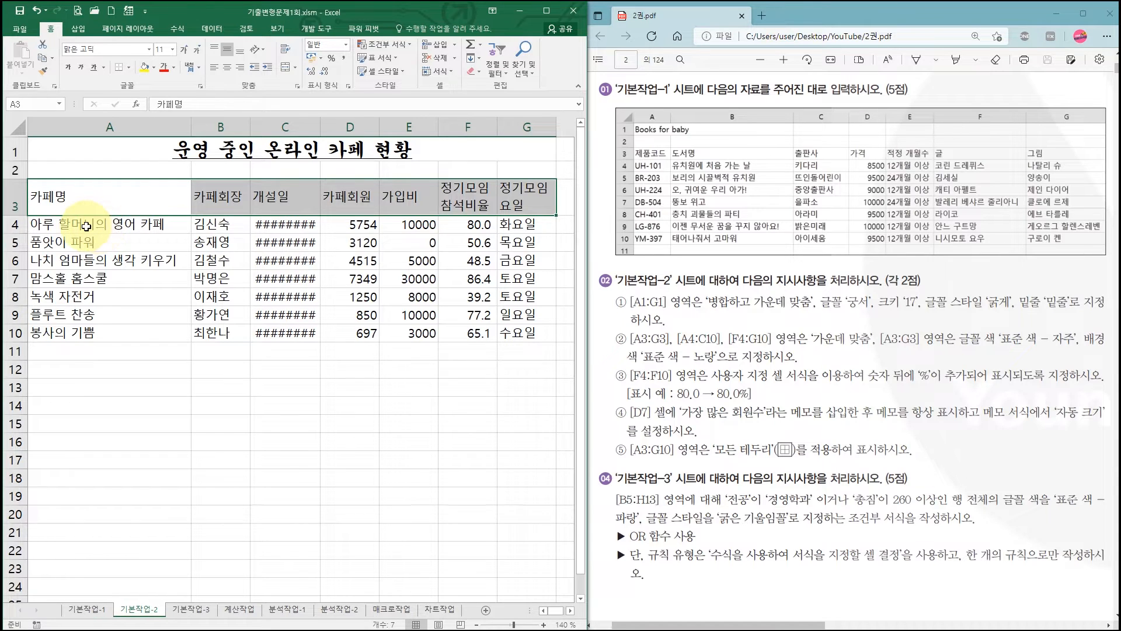
{"action": "left_click_drag", "start_coordinate": [59, 224], "coordinate": [265, 331]}
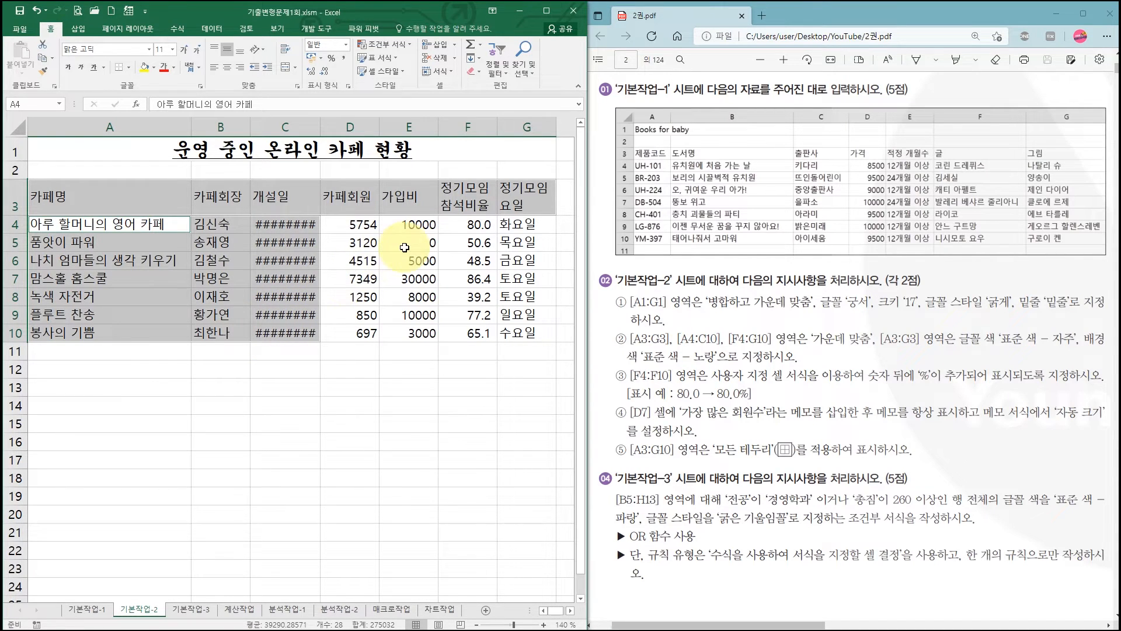
{"action": "left_click", "coordinate": [464, 226], "text": "ctrl"}
{"action": "left_click_drag", "start_coordinate": [464, 226], "coordinate": [520, 333]}
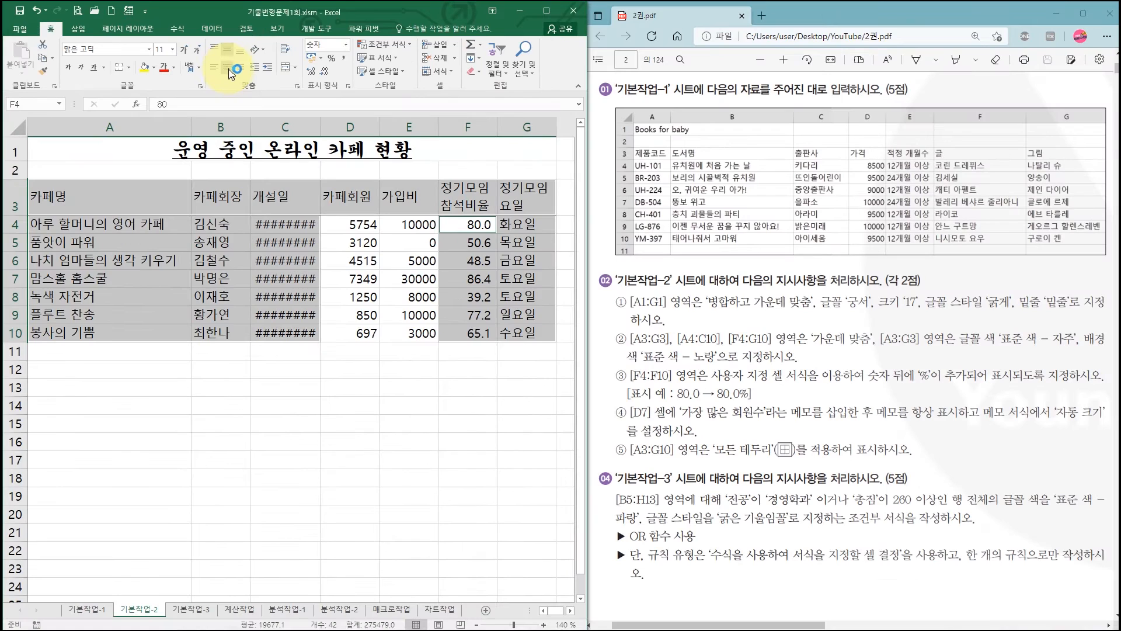
{"action": "left_click", "coordinate": [452, 137]}
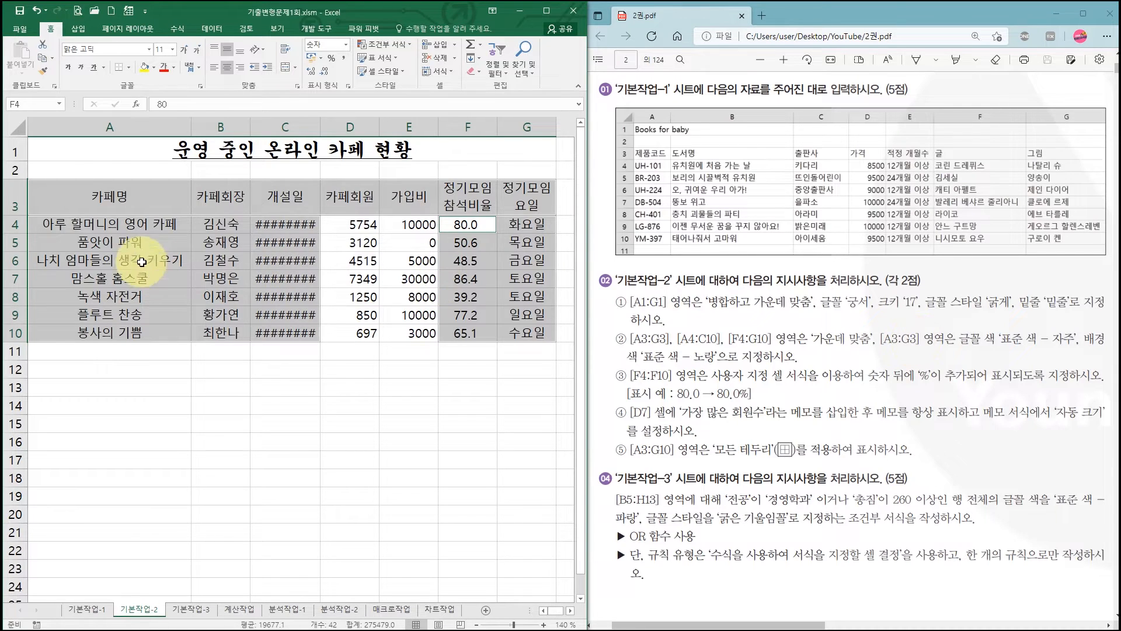
- Give the header cells A3:G3 the standard purple (자주) font colour and the standard yellow (노랑) fill
{"action": "left_click_drag", "start_coordinate": [65, 201], "coordinate": [536, 201]}
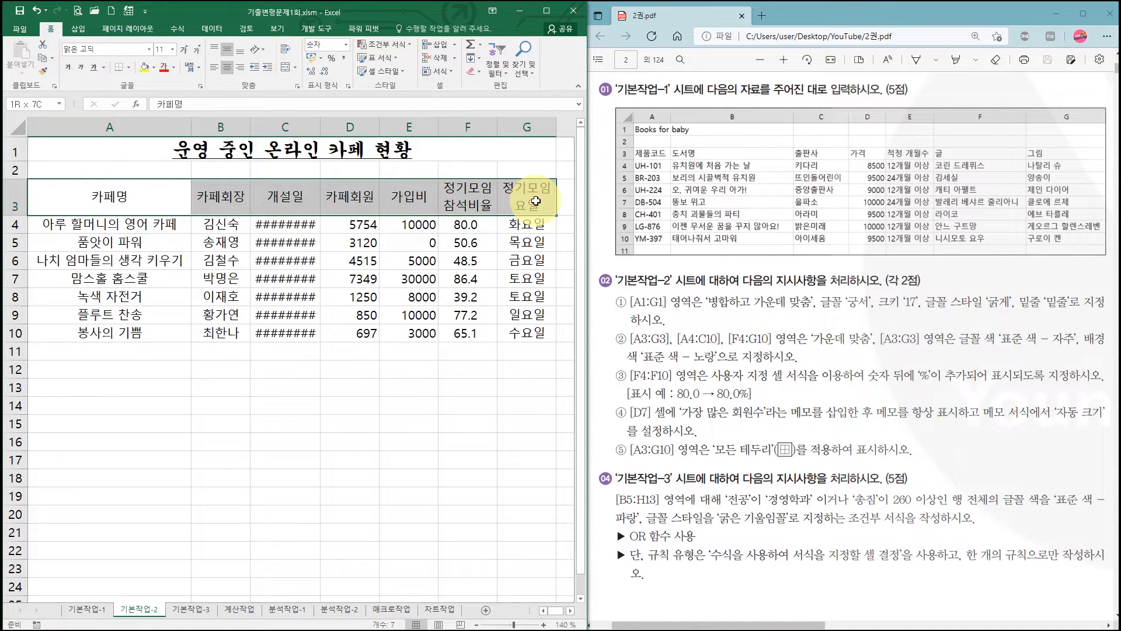
{"action": "left_click_drag", "start_coordinate": [535, 201], "coordinate": [535, 201]}
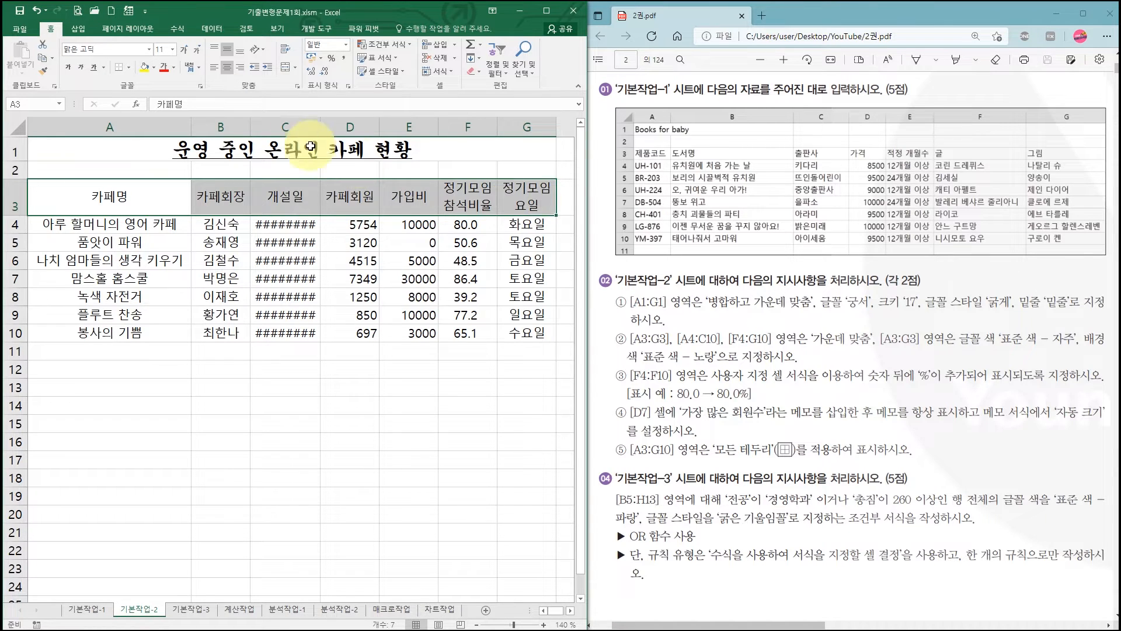
{"action": "left_click", "coordinate": [173, 73]}
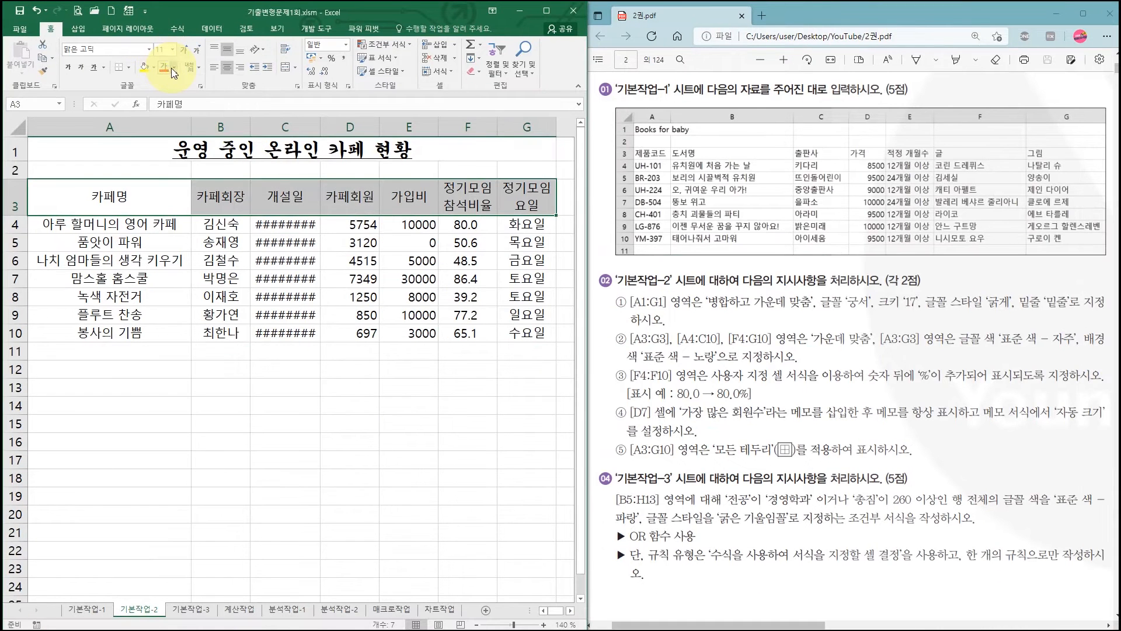
{"action": "left_click", "coordinate": [346, 134]}
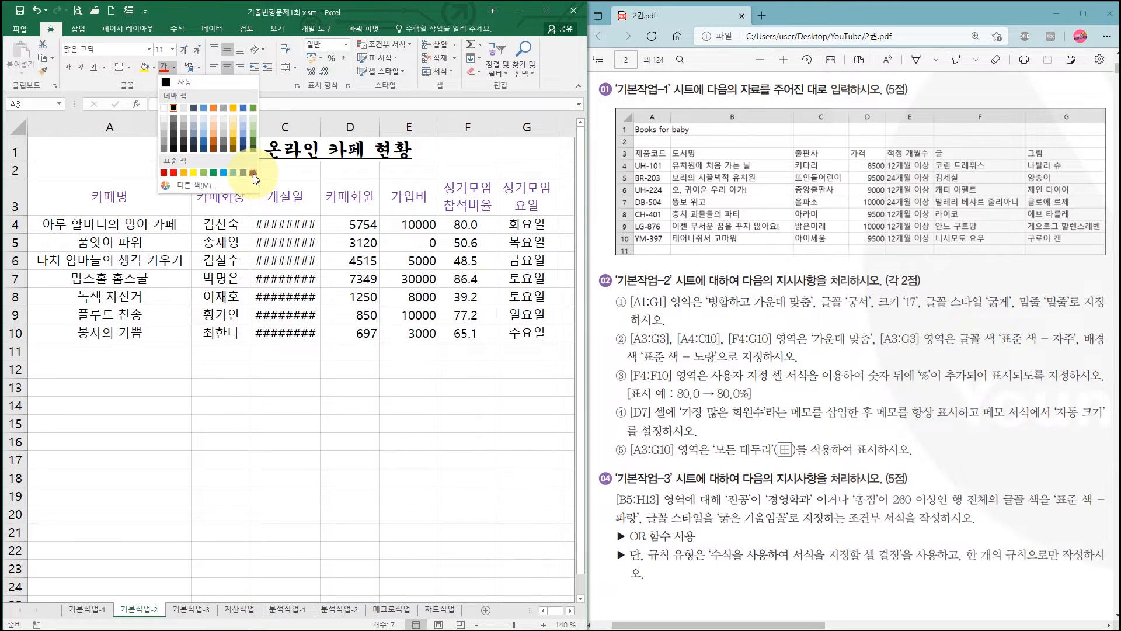
{"action": "left_click", "coordinate": [253, 173]}
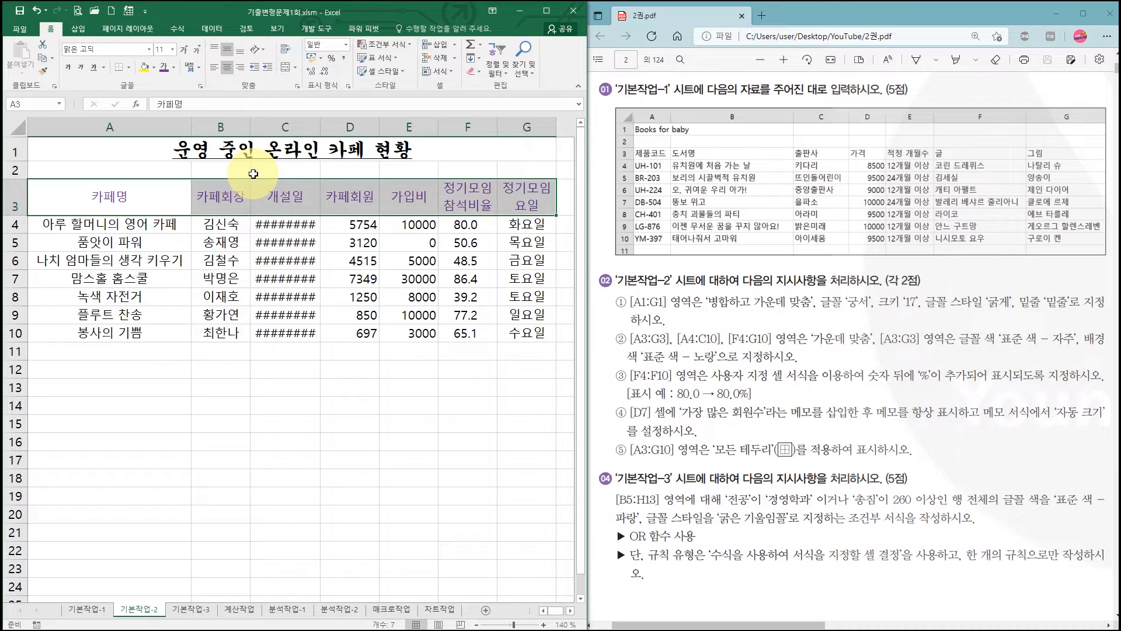
{"action": "left_click", "coordinate": [154, 69]}
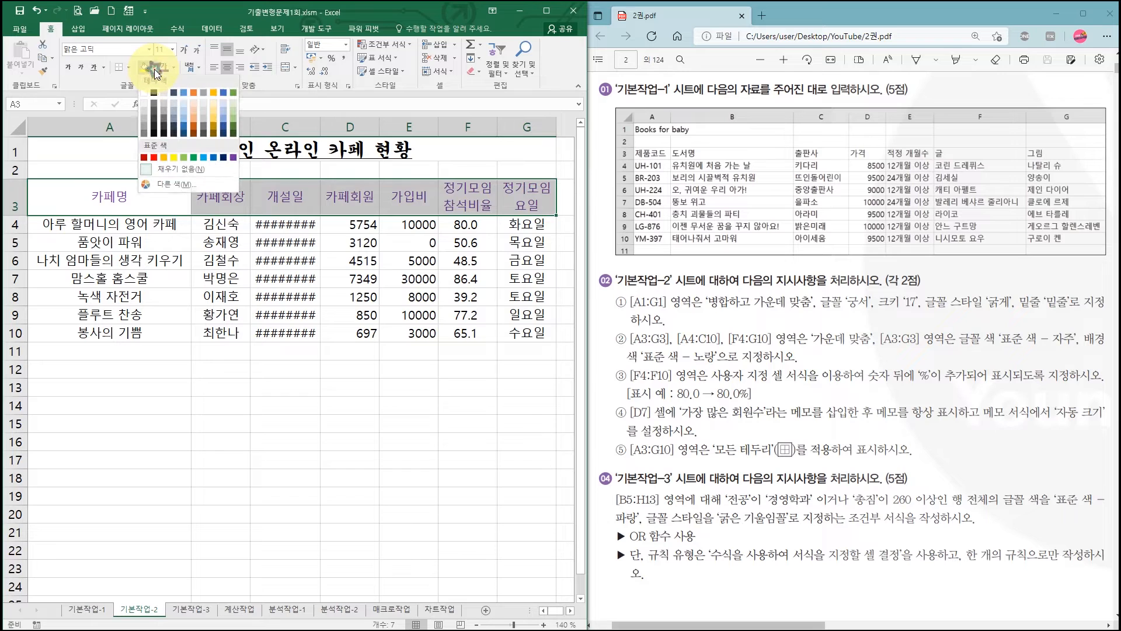
{"action": "left_click", "coordinate": [174, 160]}
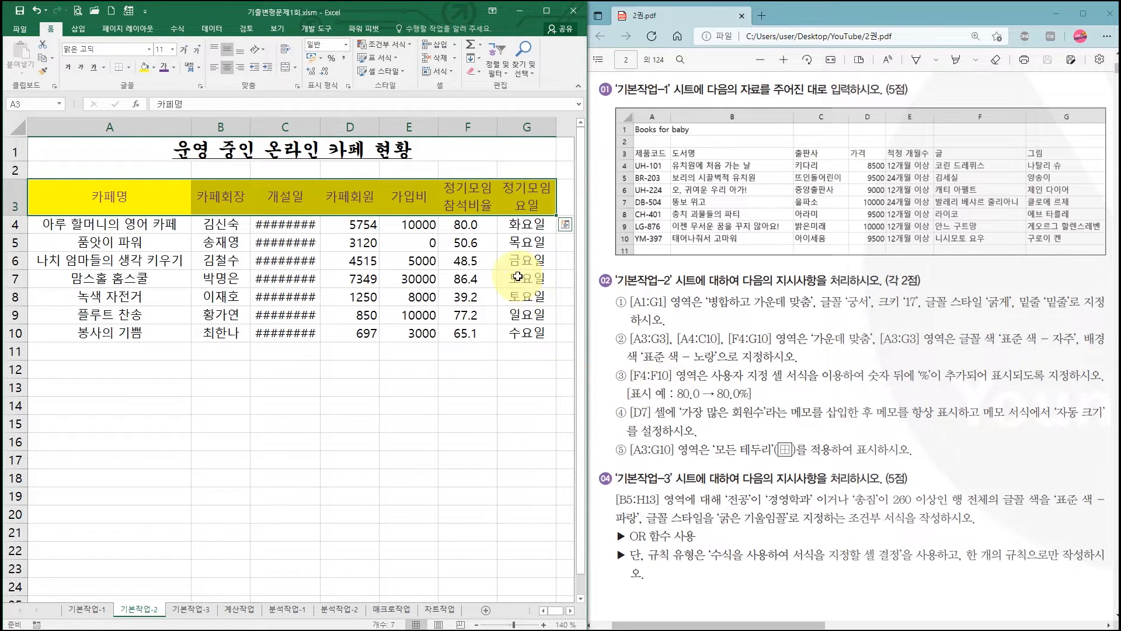
- Apply the custom number format 0.0"%" to the attendance rates in F4:F10
{"action": "left_click", "coordinate": [472, 226]}
{"action": "left_click_drag", "start_coordinate": [472, 226], "coordinate": [465, 333]}
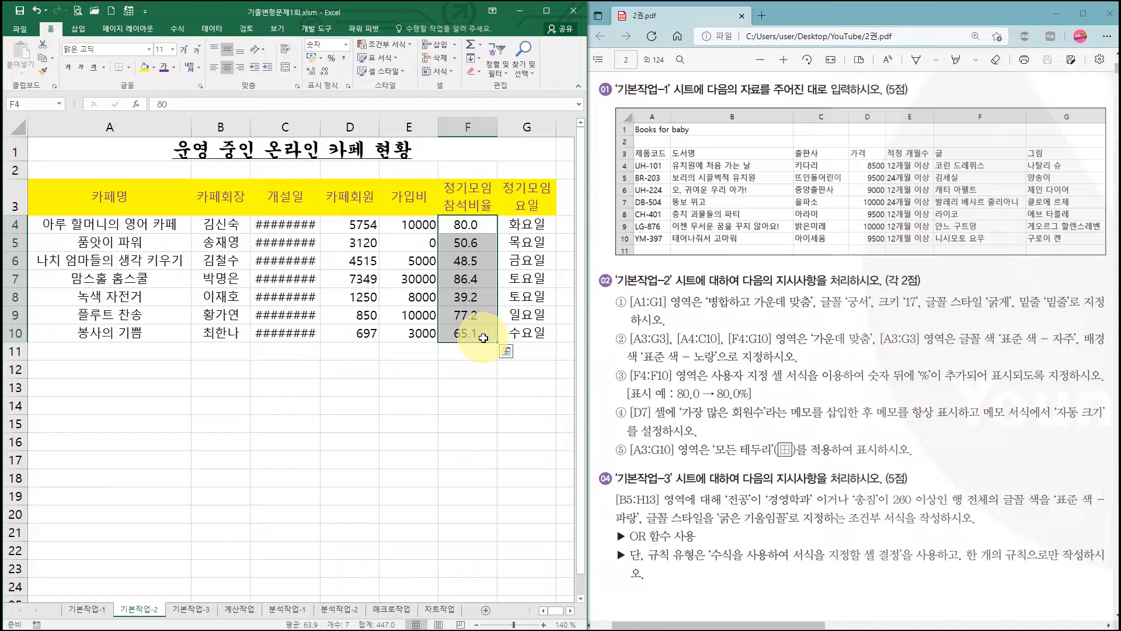
{"action": "right_click", "coordinate": [478, 245]}
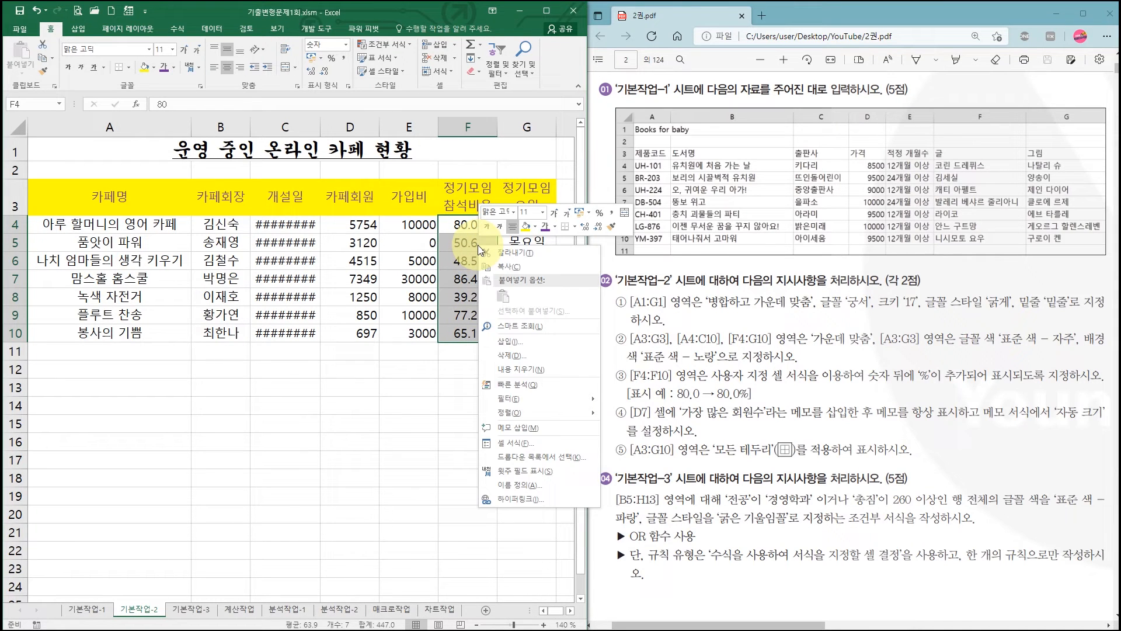
{"action": "left_click", "coordinate": [542, 445]}
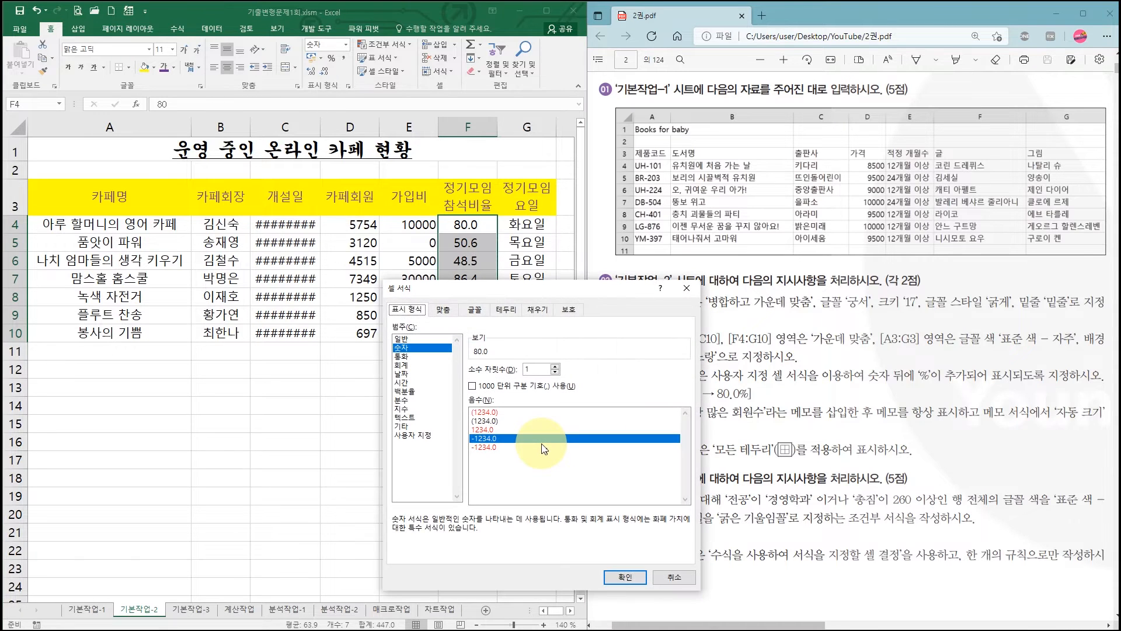
{"action": "left_click", "coordinate": [432, 437]}
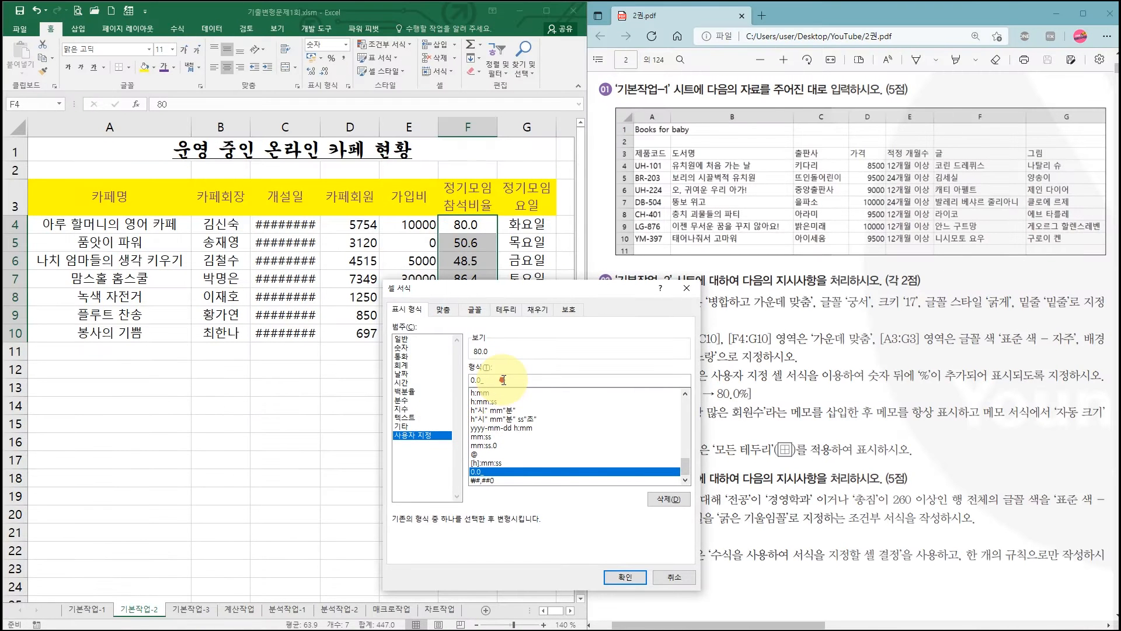
{"action": "key", "text": "BackSpace"}
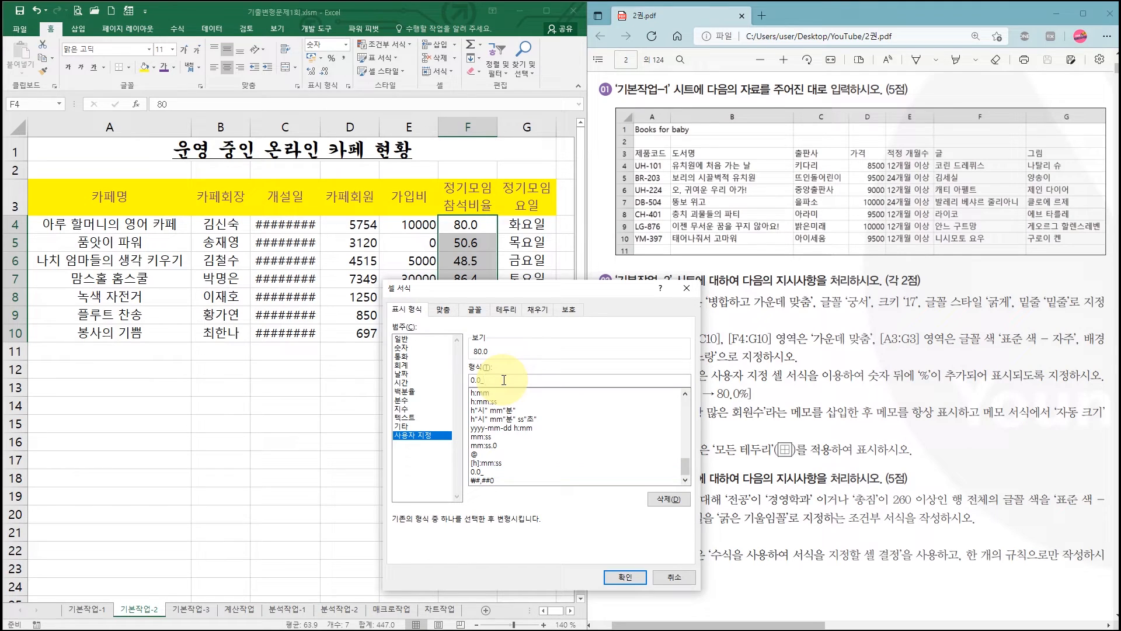
{"action": "type", "text": "%"}
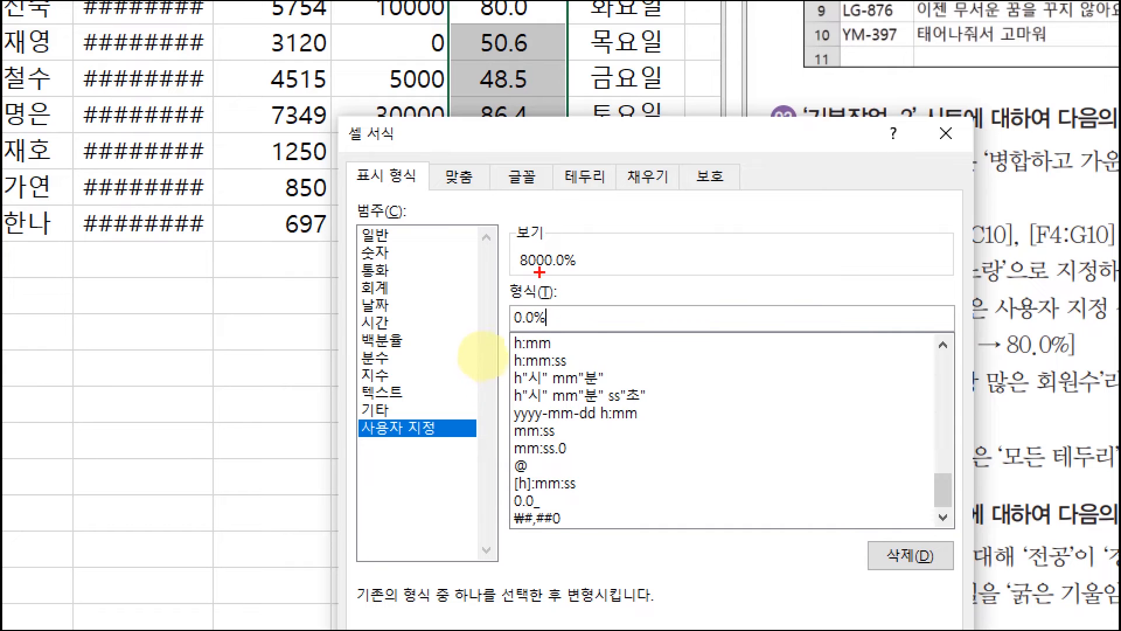
{"action": "left_click_drag", "start_coordinate": [510, 244], "coordinate": [591, 273]}
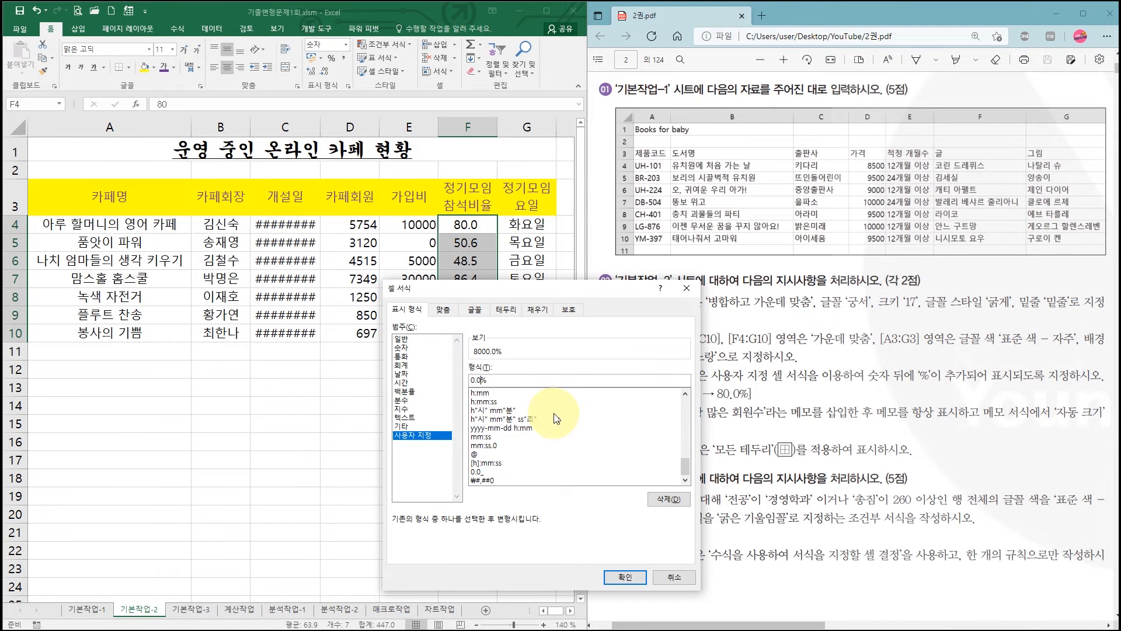
{"action": "type", "text": "\""}
{"action": "left_click", "coordinate": [505, 380]}
{"action": "type", "text": "\""}
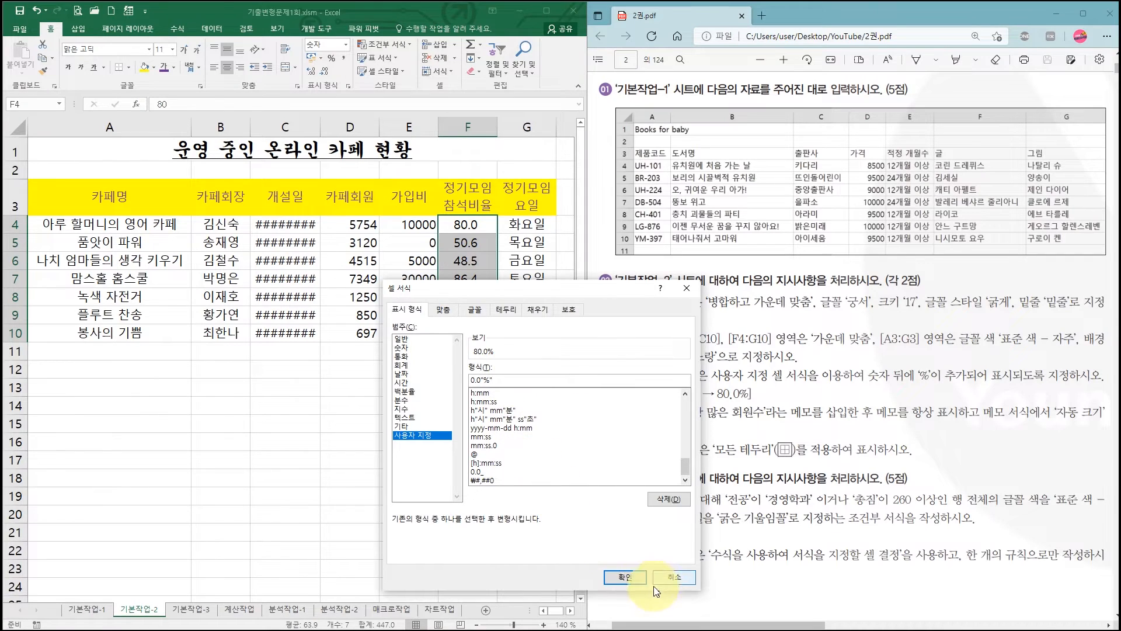
{"action": "left_click", "coordinate": [706, 566]}
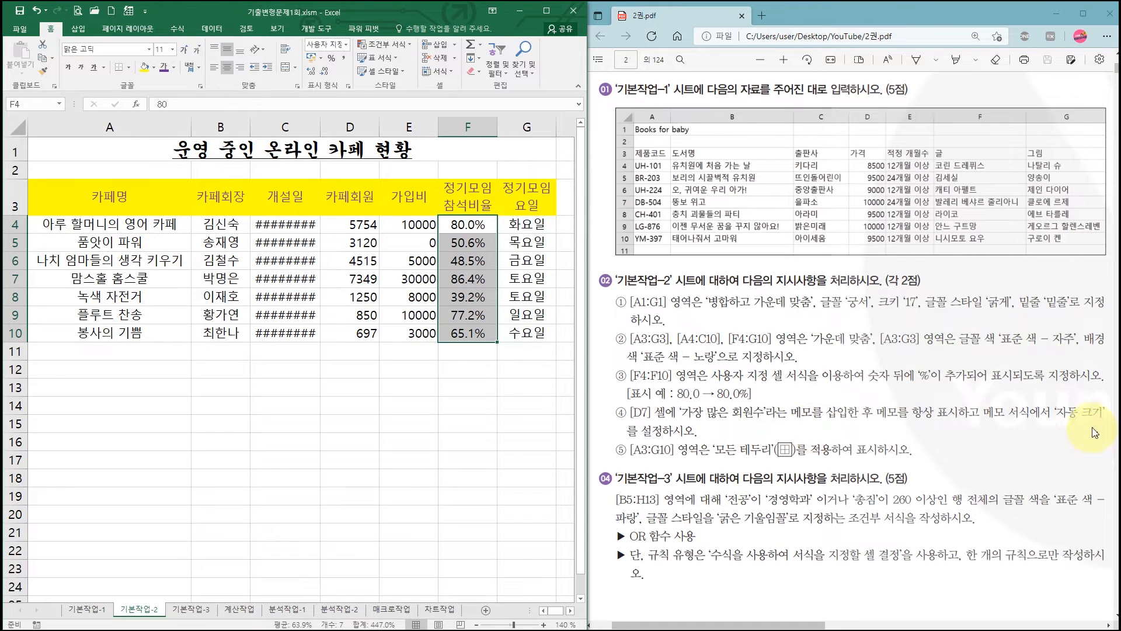
- Insert a memo on cell D7 and replace its default author text with 가장 많은 회원수
{"action": "left_click_drag", "start_coordinate": [1055, 413], "coordinate": [1101, 413]}
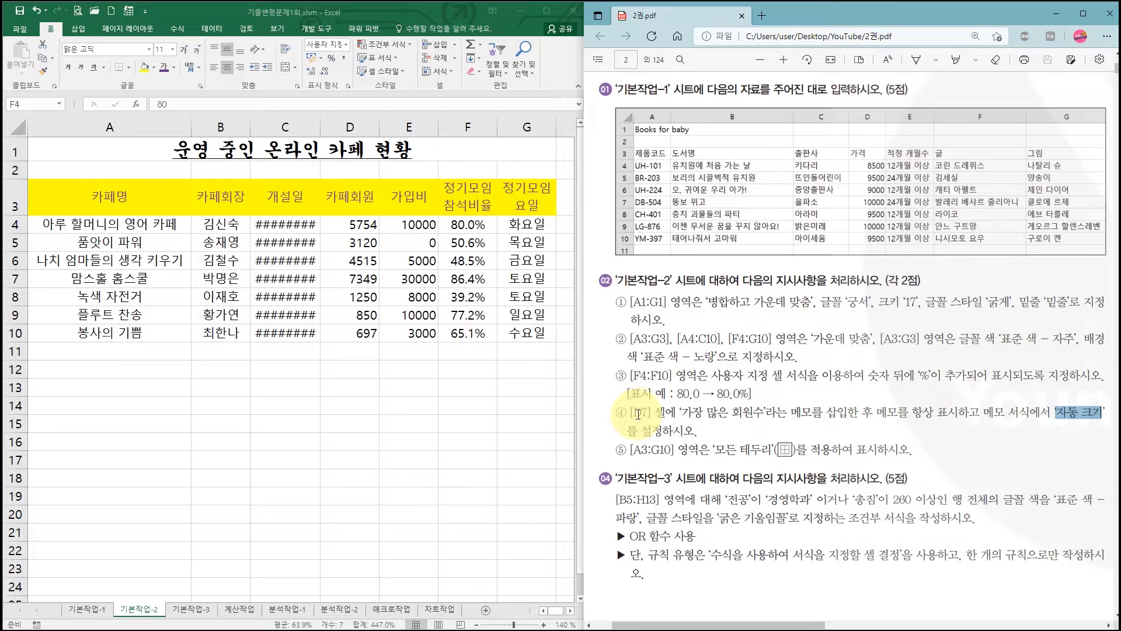
{"action": "left_click_drag", "start_coordinate": [631, 413], "coordinate": [654, 412]}
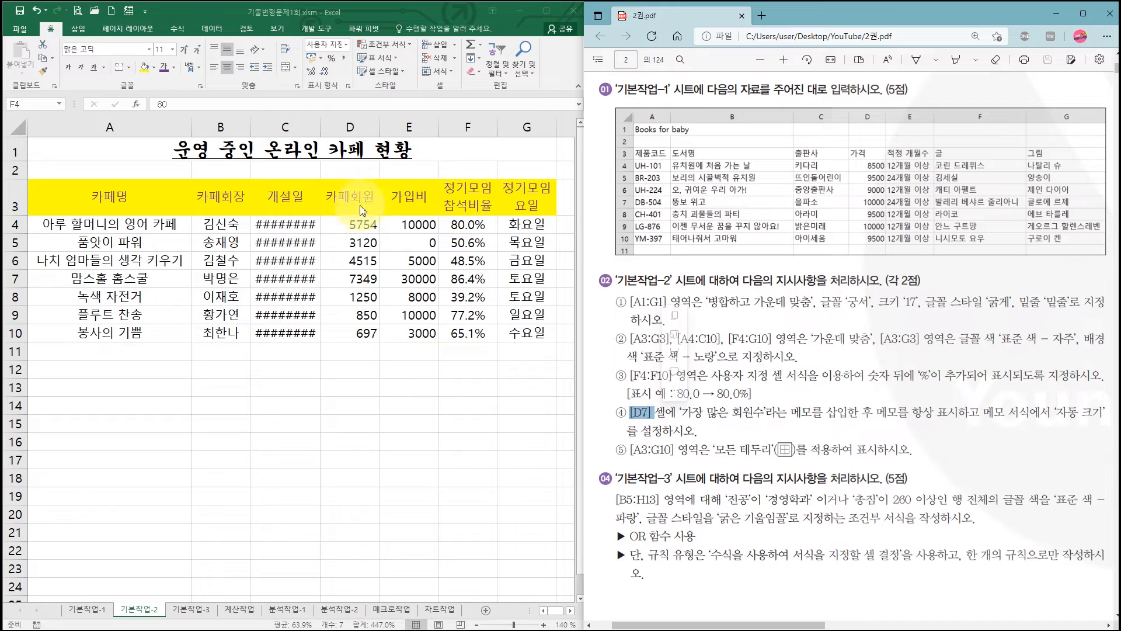
{"action": "left_click", "coordinate": [347, 279]}
{"action": "left_click", "coordinate": [347, 280]}
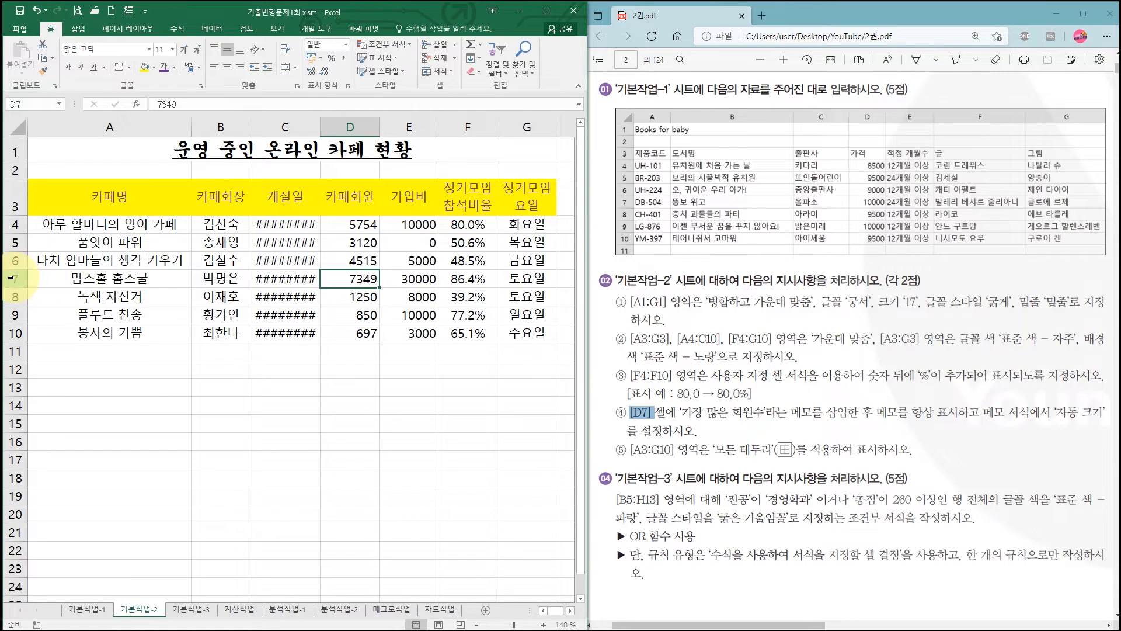
{"action": "right_click", "coordinate": [354, 279]}
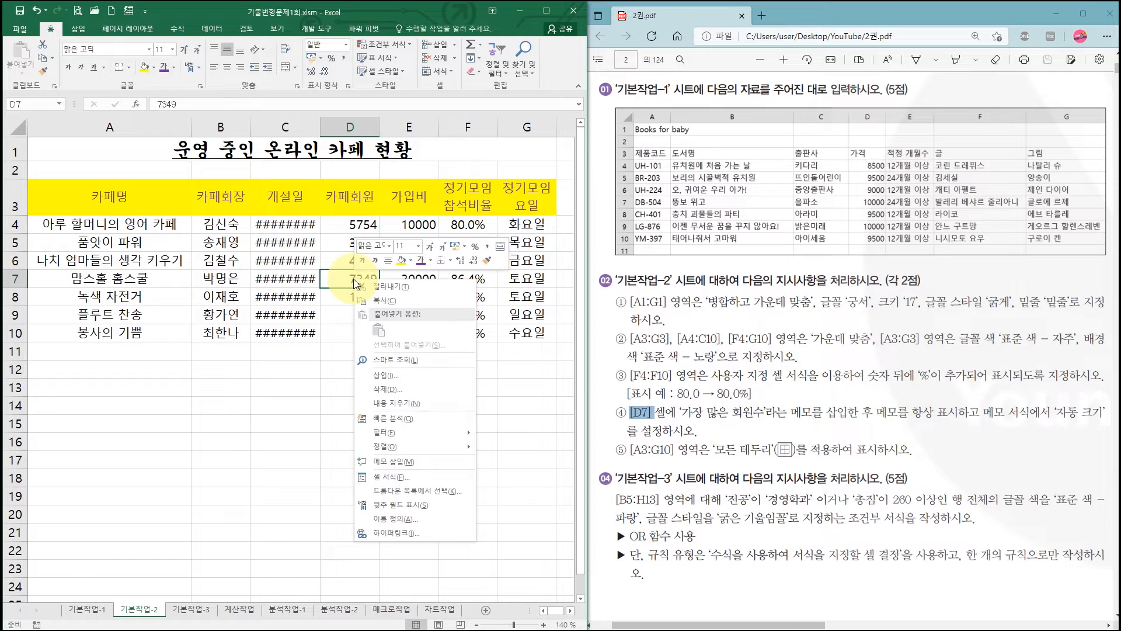
{"action": "left_click", "coordinate": [403, 462]}
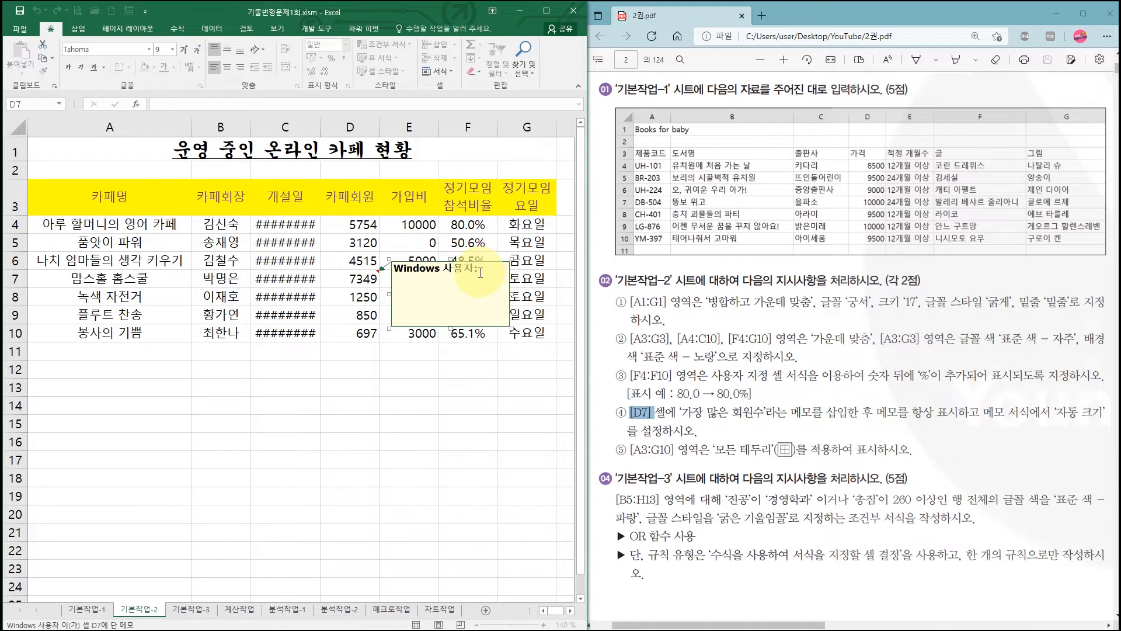
{"action": "left_click_drag", "start_coordinate": [448, 273], "coordinate": [381, 268]}
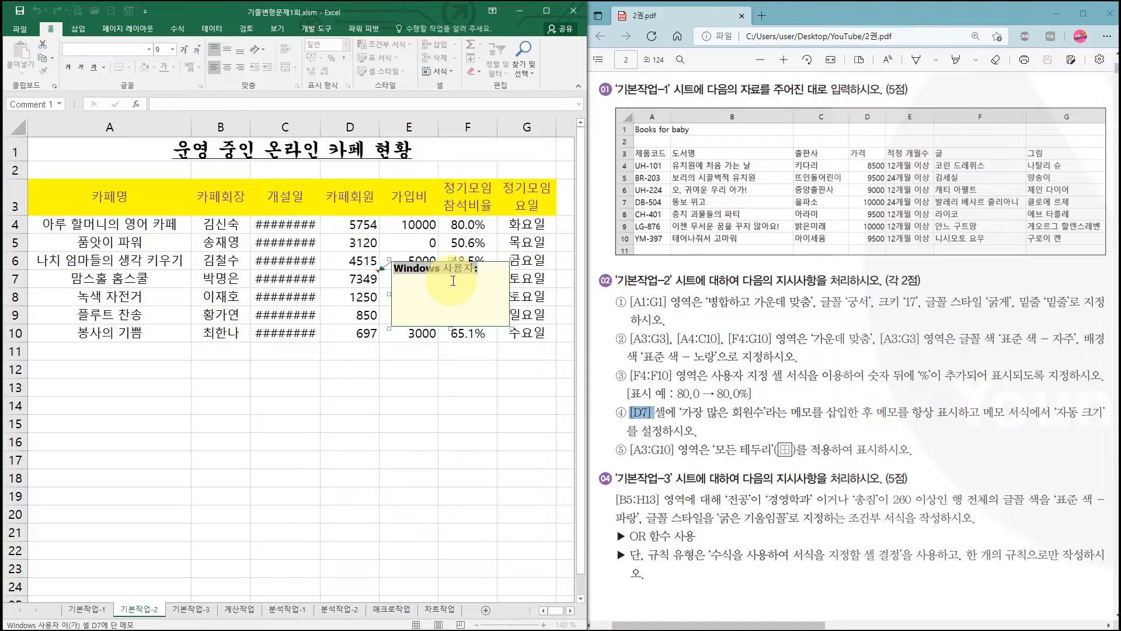
{"action": "type", "text": "가"}
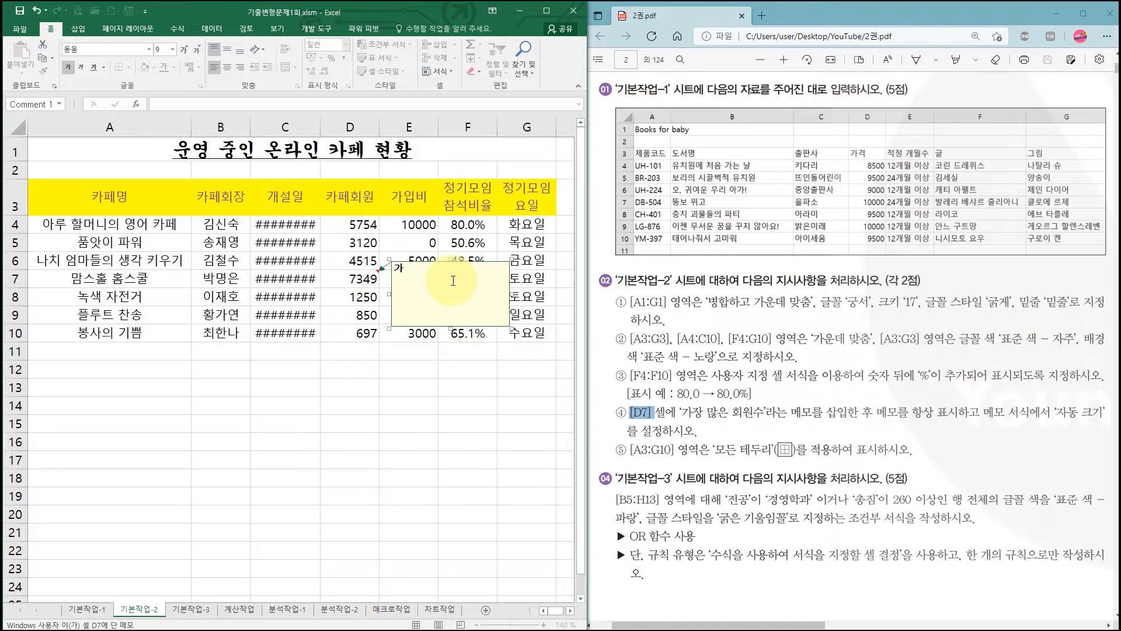
{"action": "type", "text": "장 많은 회원수"}
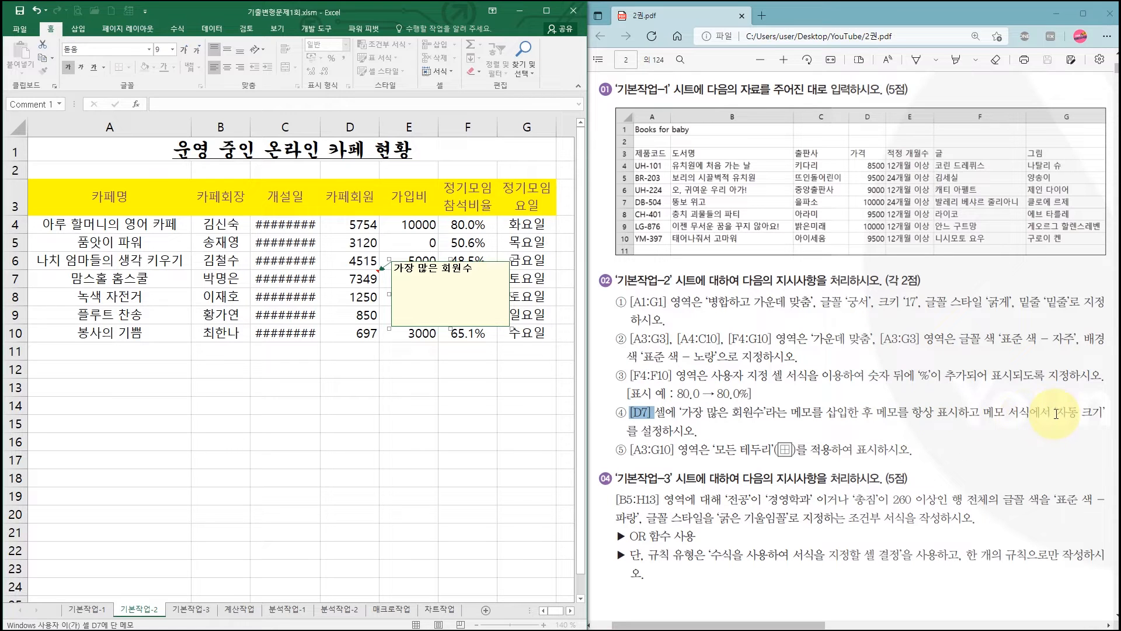
- Turn on automatic size (자동 크기) in the format settings of the memo on cell D7
{"action": "left_click_drag", "start_coordinate": [1051, 412], "coordinate": [1101, 418]}
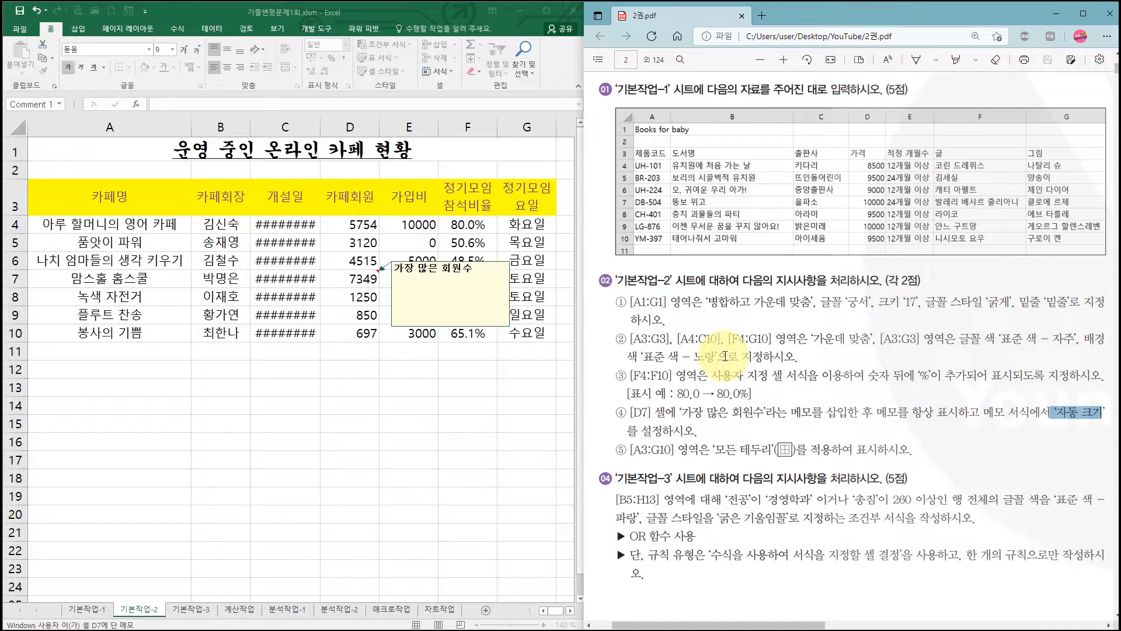
{"action": "left_click", "coordinate": [496, 265]}
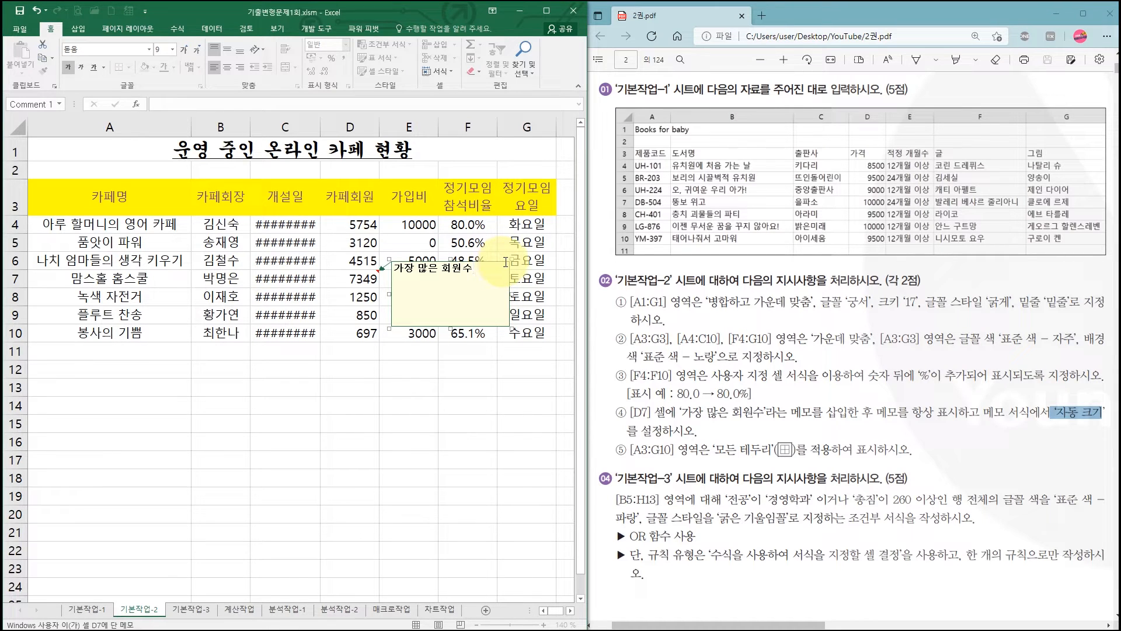
{"action": "left_click", "coordinate": [501, 264]}
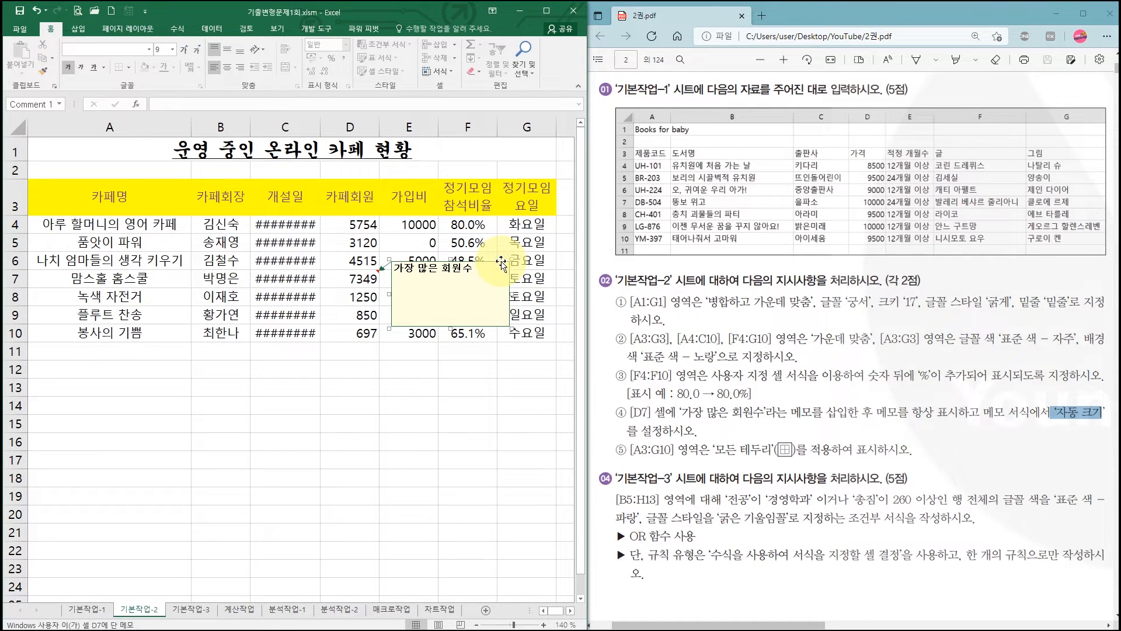
{"action": "right_click", "coordinate": [501, 264]}
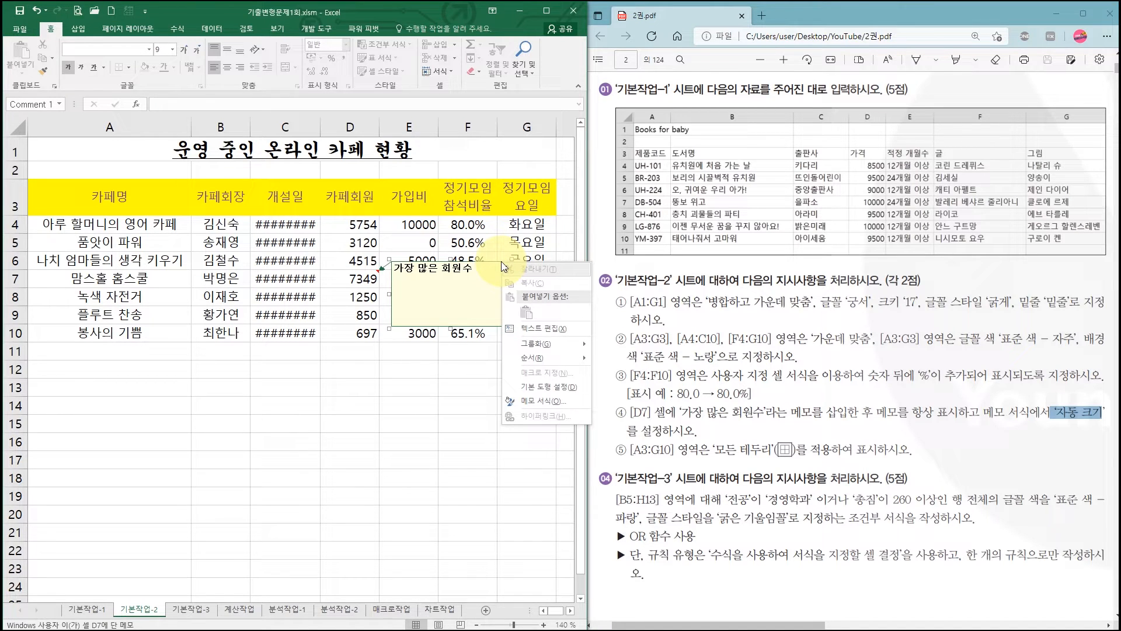
{"action": "left_click", "coordinate": [545, 402]}
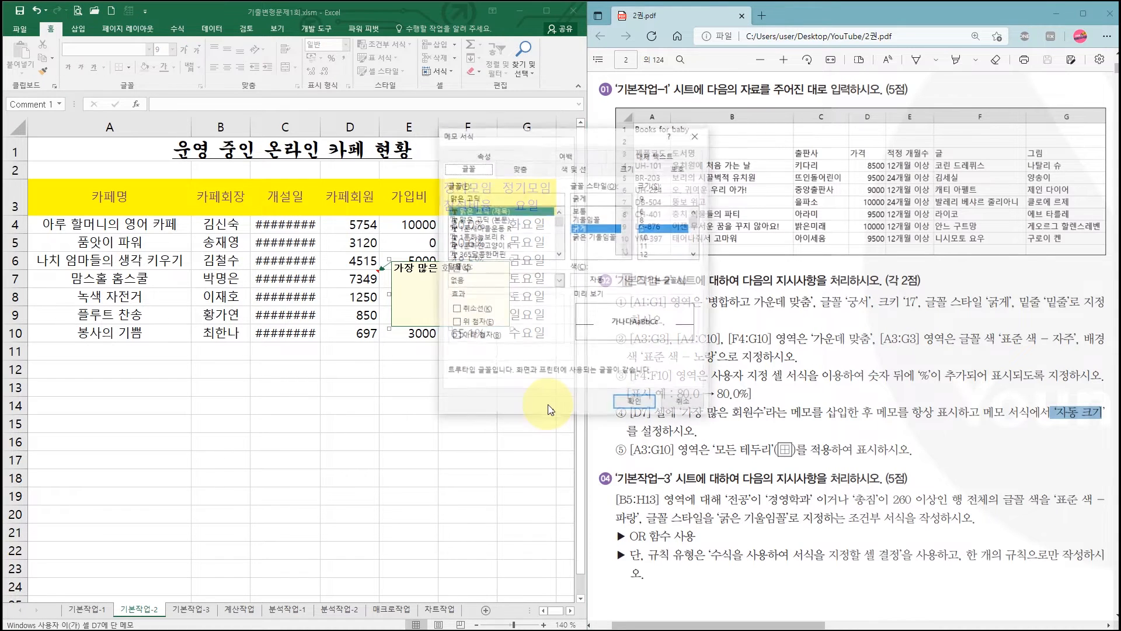
{"action": "left_click", "coordinate": [520, 168]}
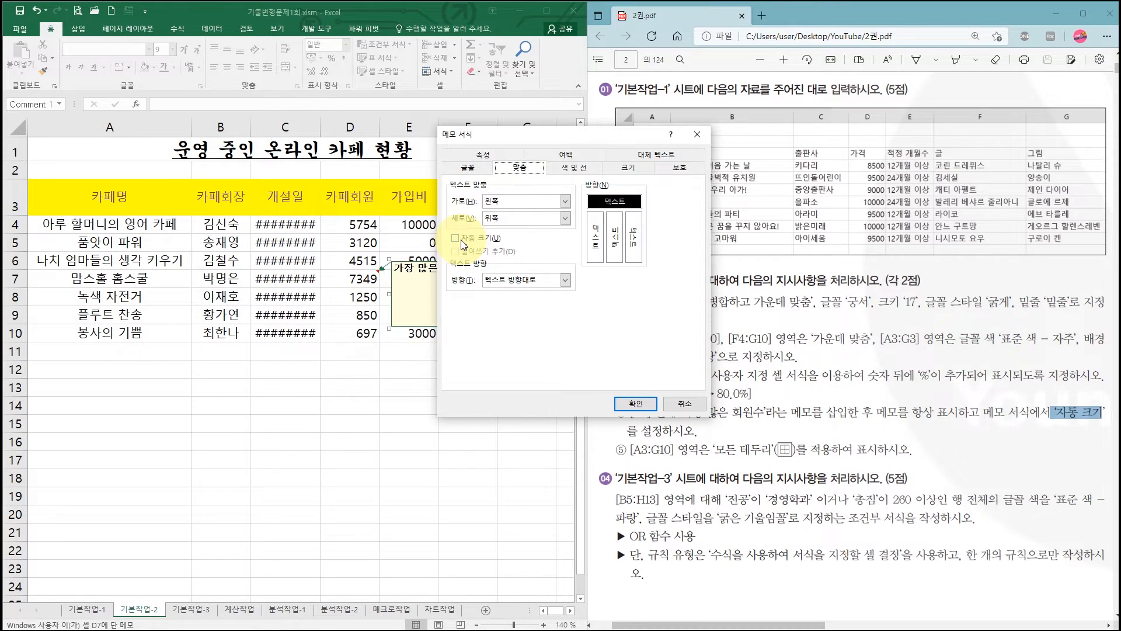
{"action": "key", "text": "ctrl+1"}
{"action": "left_click", "coordinate": [501, 212]}
{"action": "mouse_move", "coordinate": [448, 233]}
{"action": "left_mouse_down"}
{"action": "mouse_move", "coordinate": [453, 241]}
{"action": "mouse_move", "coordinate": [463, 228]}
{"action": "left_mouse_up"}
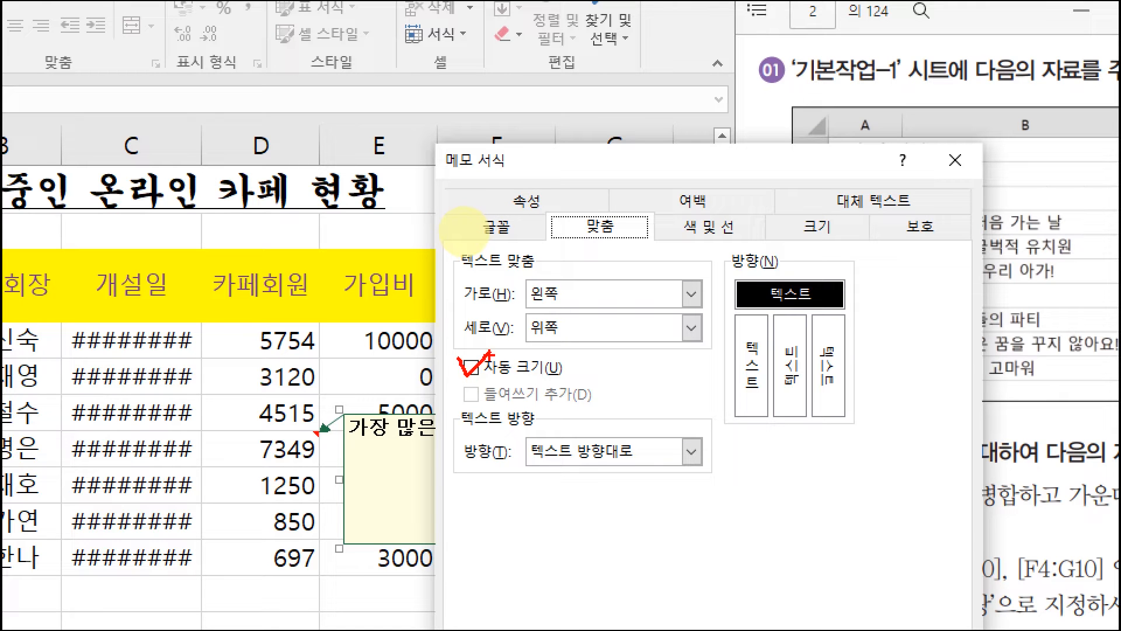
{"action": "key", "text": "Escape"}
{"action": "left_click", "coordinate": [455, 238]}
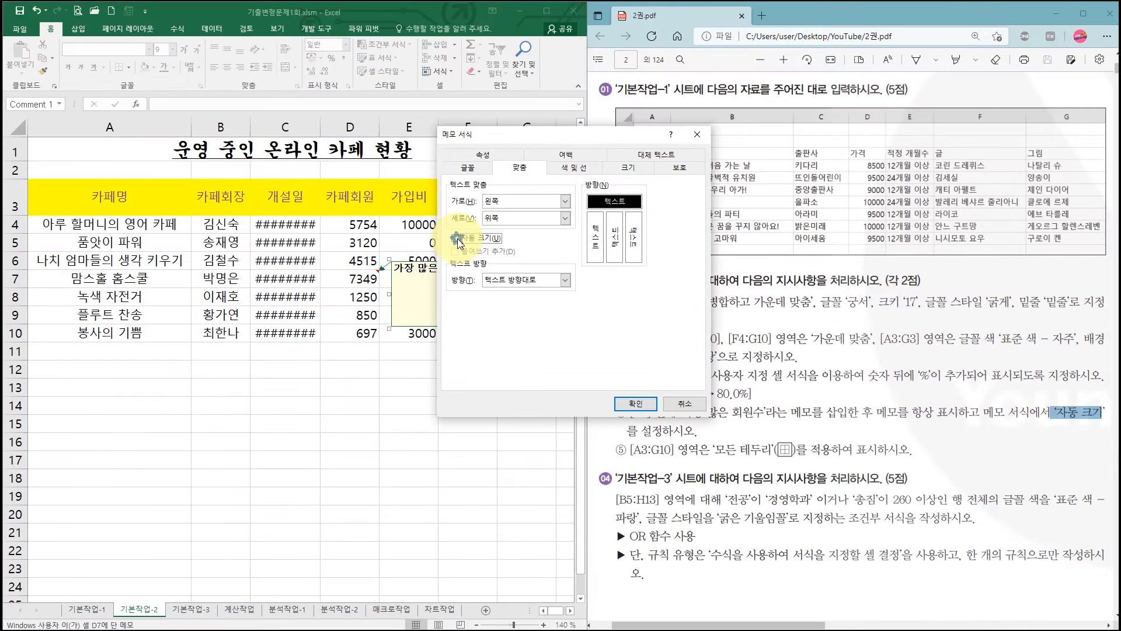
{"action": "left_click", "coordinate": [637, 404]}
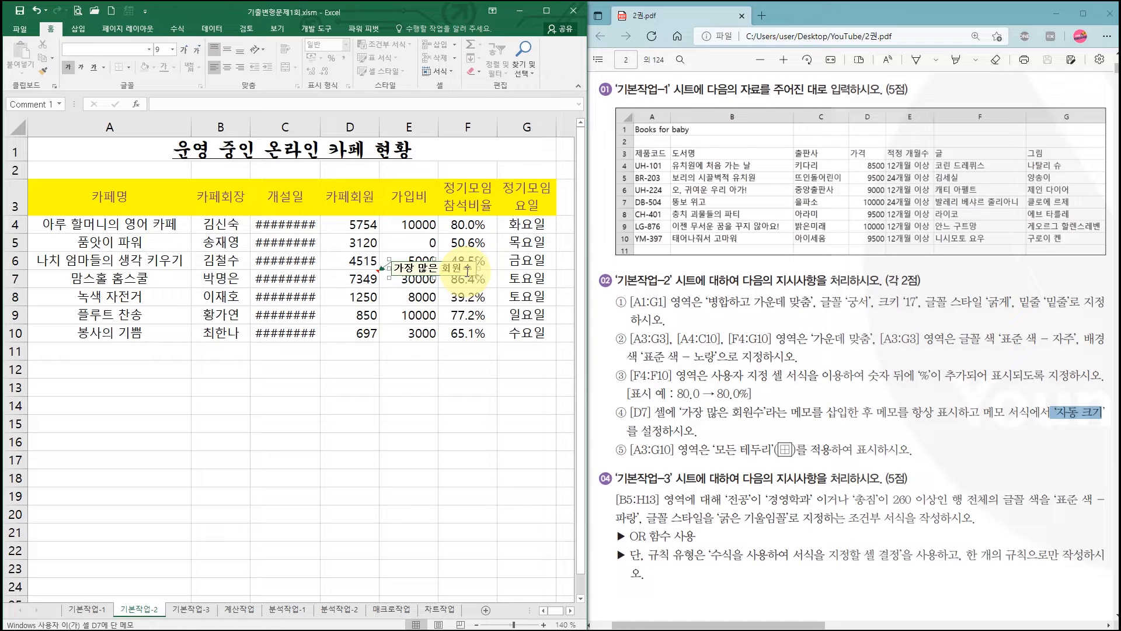
- Set the memo on cell D7 to stay displayed at all times, as the fourth instruction in the PDF requires
{"action": "left_click", "coordinate": [880, 414]}
{"action": "left_click_drag", "start_coordinate": [880, 413], "coordinate": [968, 413]}
{"action": "left_click", "coordinate": [465, 387]}
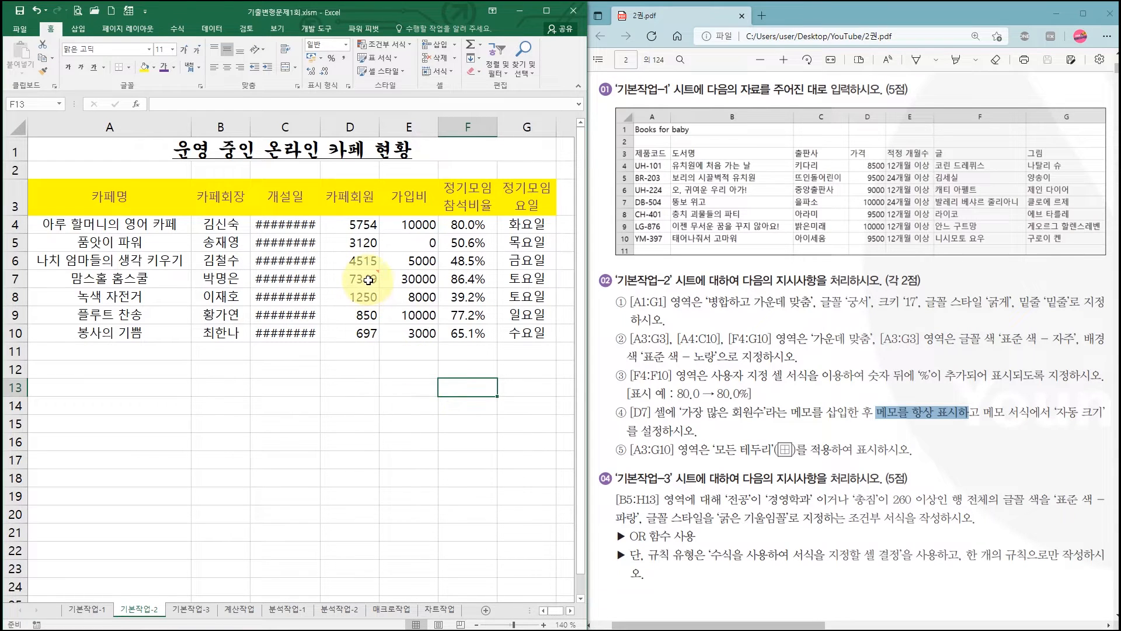
{"action": "mouse_move", "coordinate": [368, 279]}
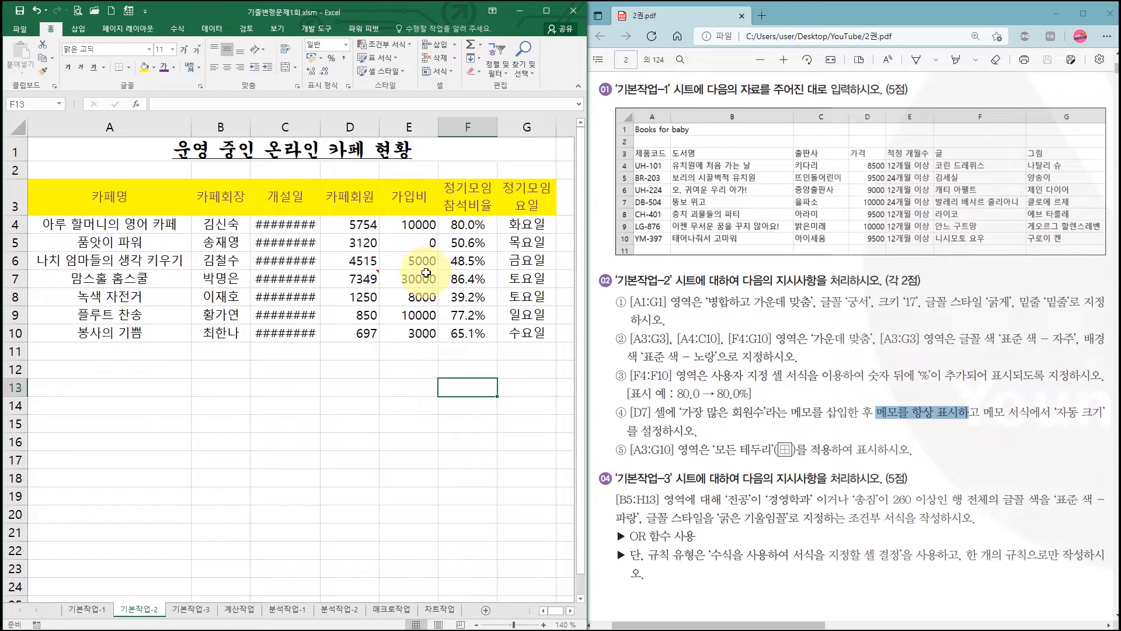
{"action": "left_click", "coordinate": [357, 279]}
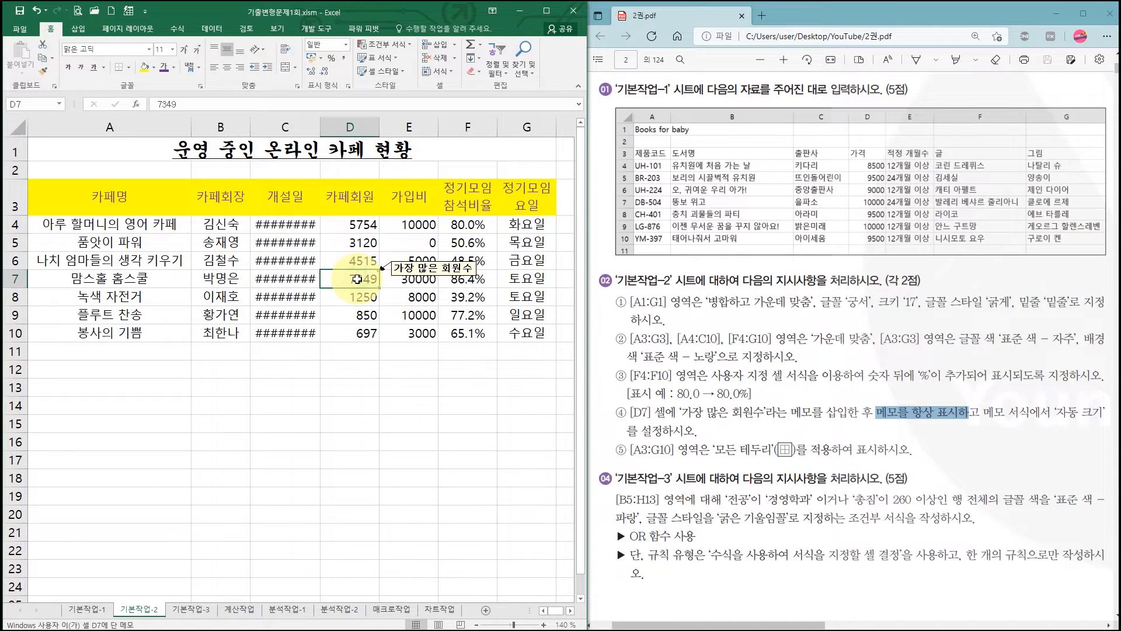
{"action": "right_click", "coordinate": [357, 279]}
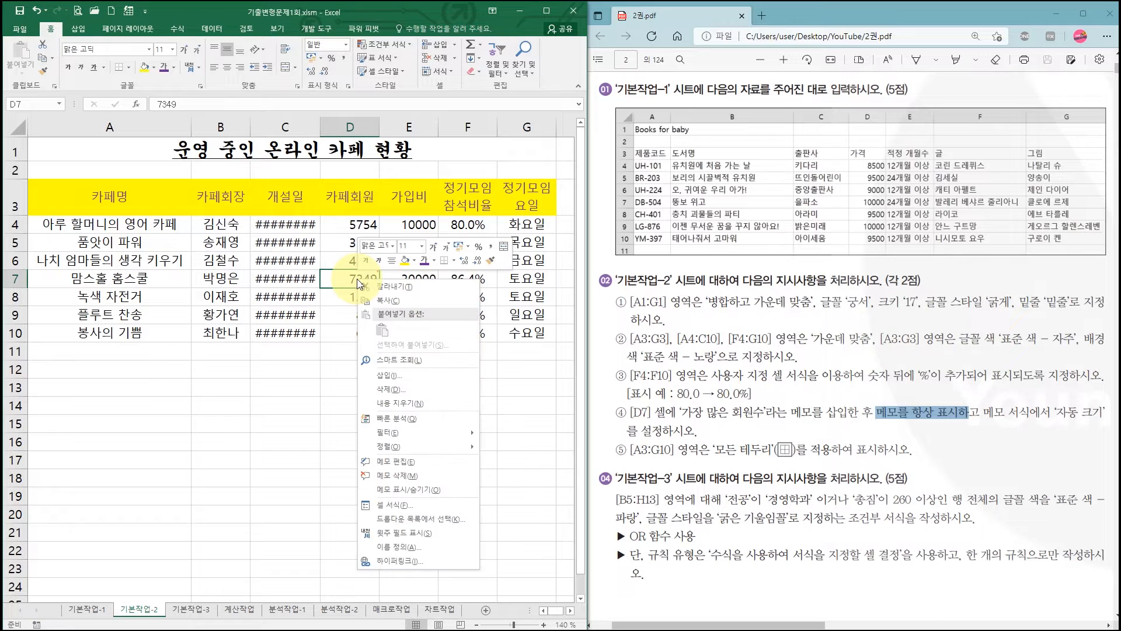
{"action": "left_click", "coordinate": [400, 490]}
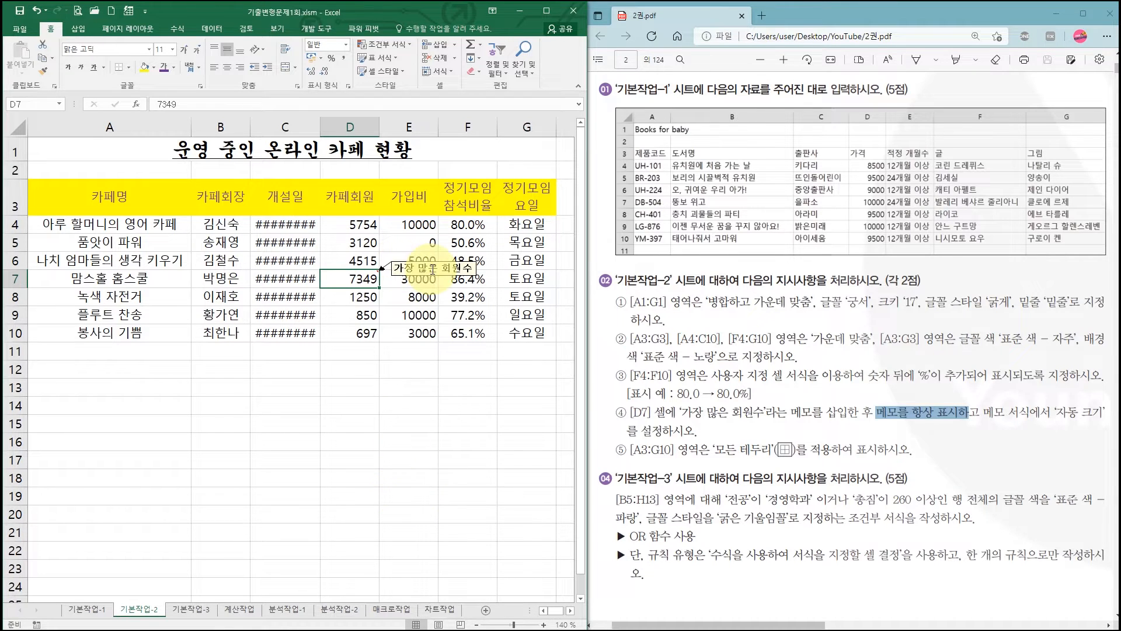
{"action": "left_click", "coordinate": [445, 369]}
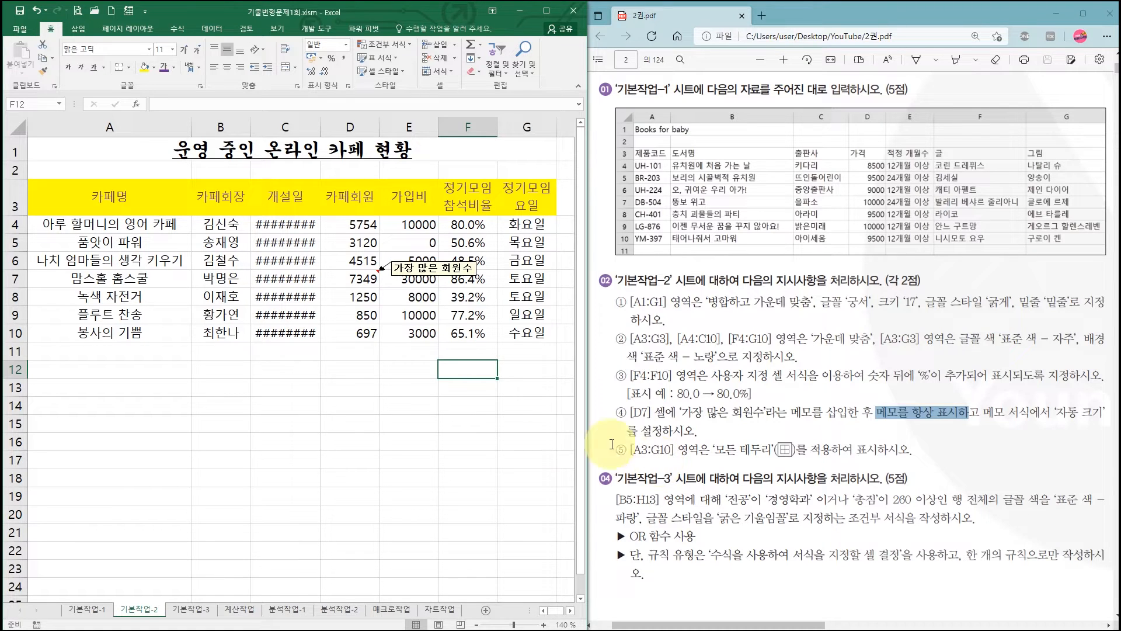
- Apply all borders (모든 테두리) to the range A3:G10
{"action": "left_click", "coordinate": [59, 191]}
{"action": "mouse_move", "coordinate": [59, 192]}
{"action": "left_mouse_down"}
{"action": "mouse_move", "coordinate": [514, 263]}
{"action": "mouse_move", "coordinate": [514, 330]}
{"action": "left_mouse_up"}
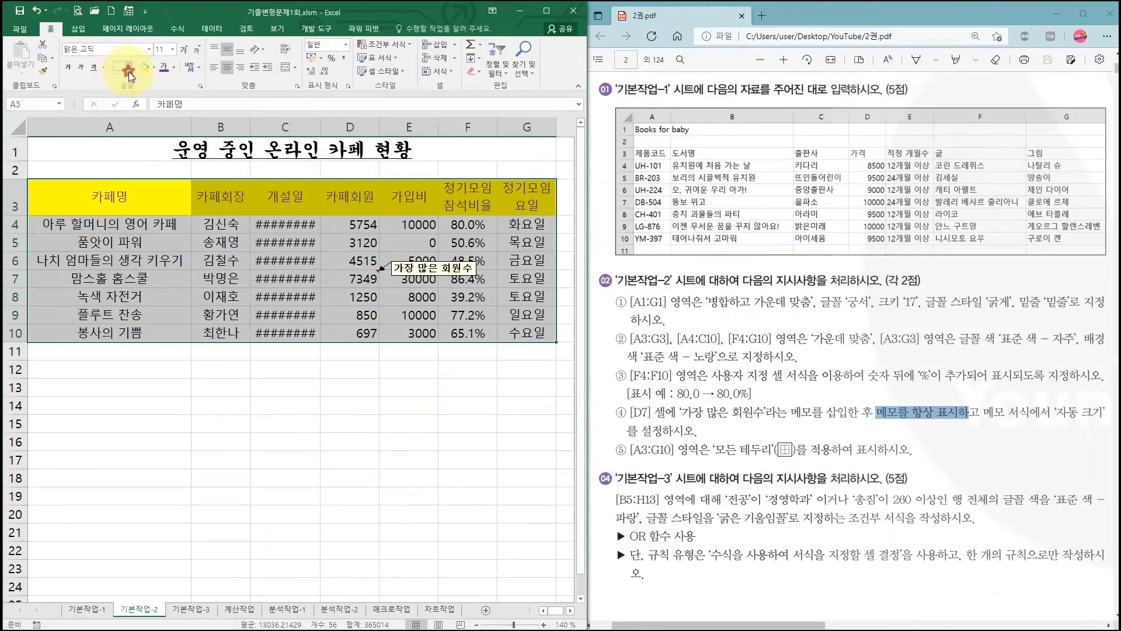
{"action": "left_click", "coordinate": [125, 69]}
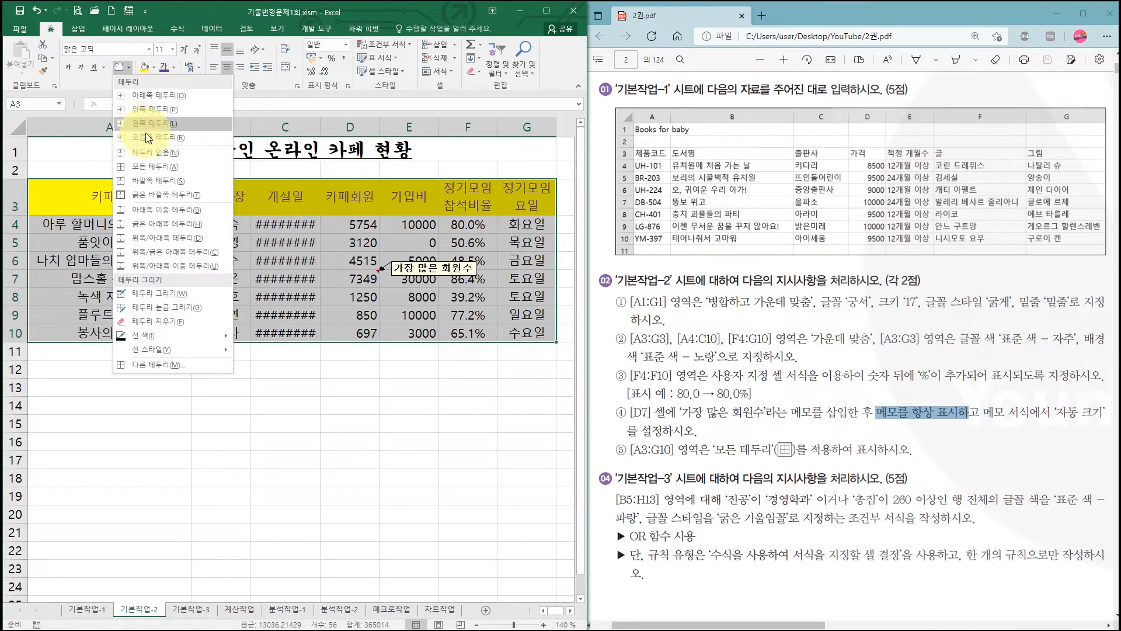
{"action": "left_click", "coordinate": [155, 168]}
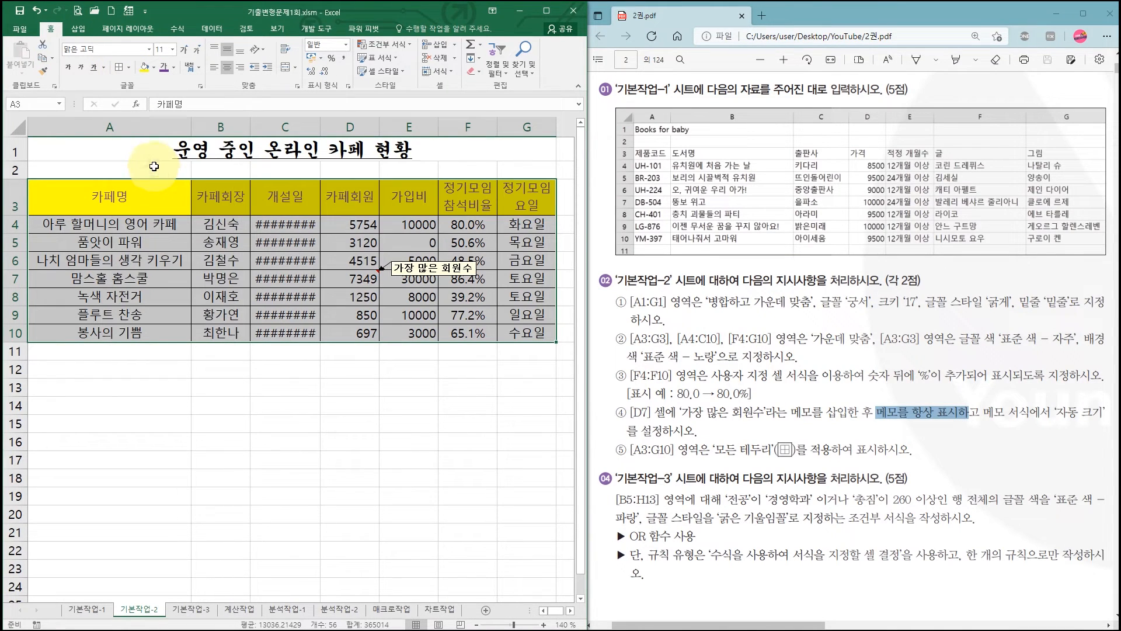
{"action": "left_click", "coordinate": [413, 355]}
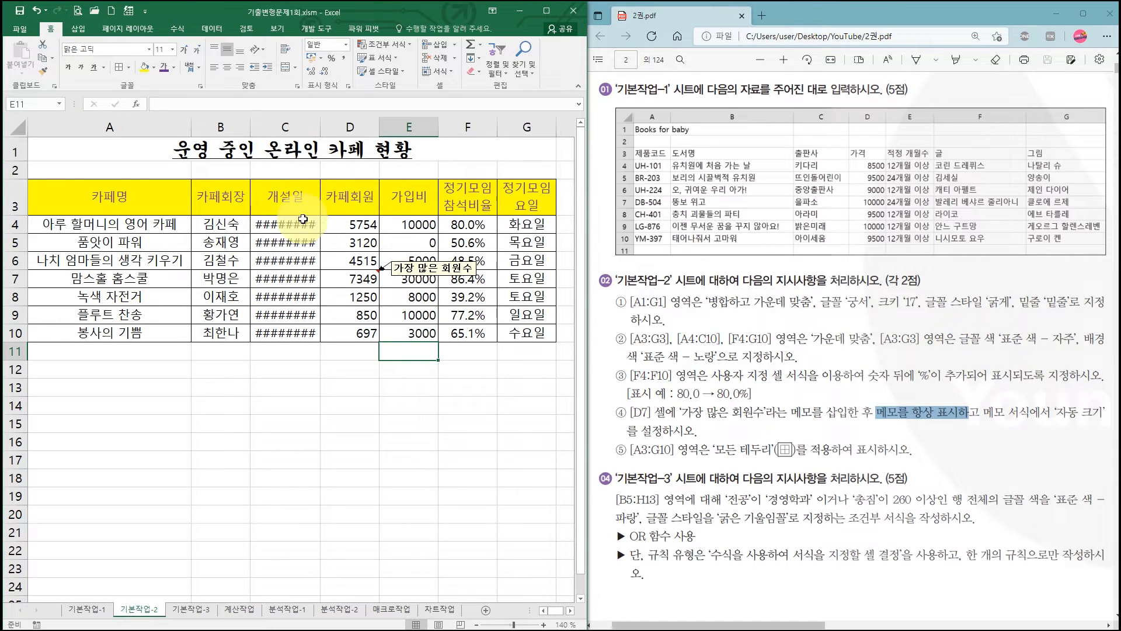
- Auto-fit the width of column C to its opening dates (개설일)
{"action": "double_click", "coordinate": [318, 121]}
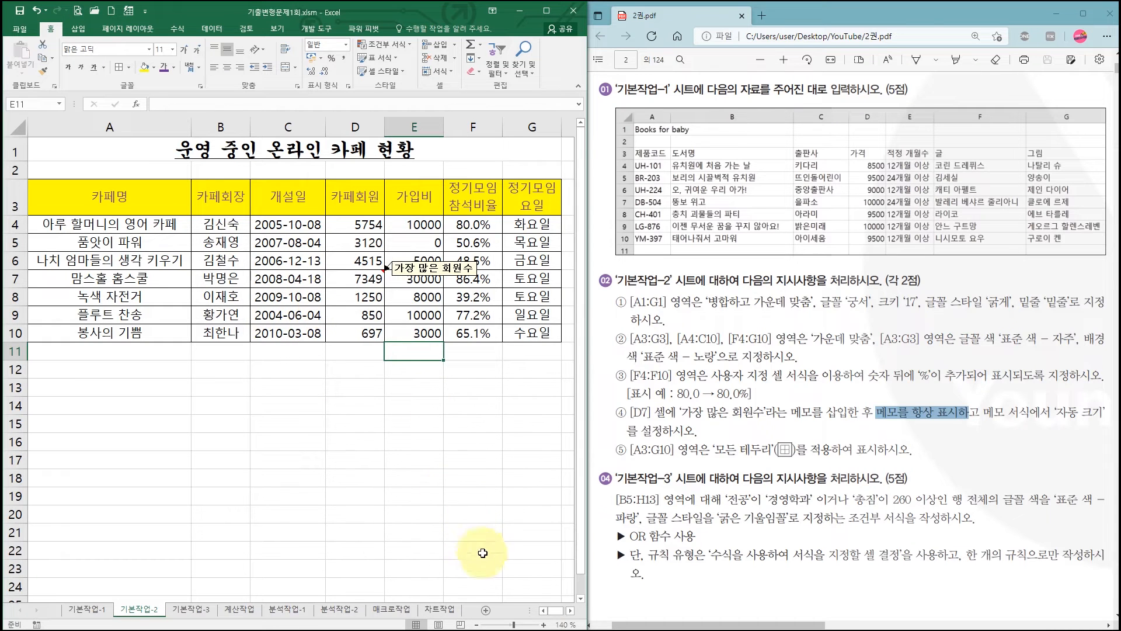
{"action": "left_click", "coordinate": [477, 624]}
{"action": "left_click", "coordinate": [478, 624]}
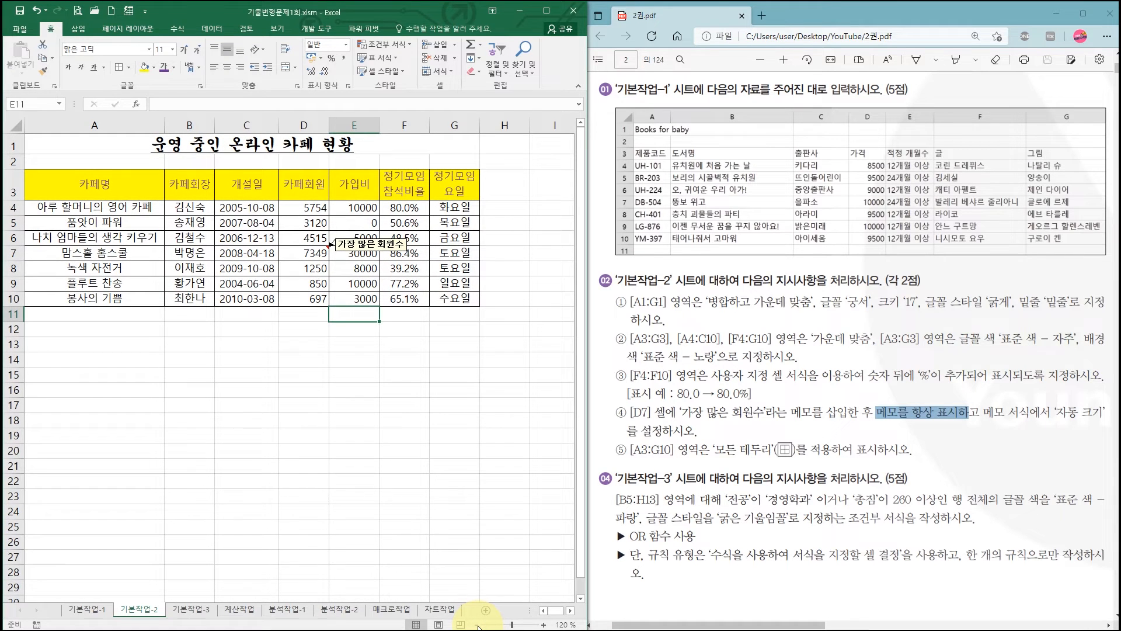
{"action": "left_click", "coordinate": [388, 421]}
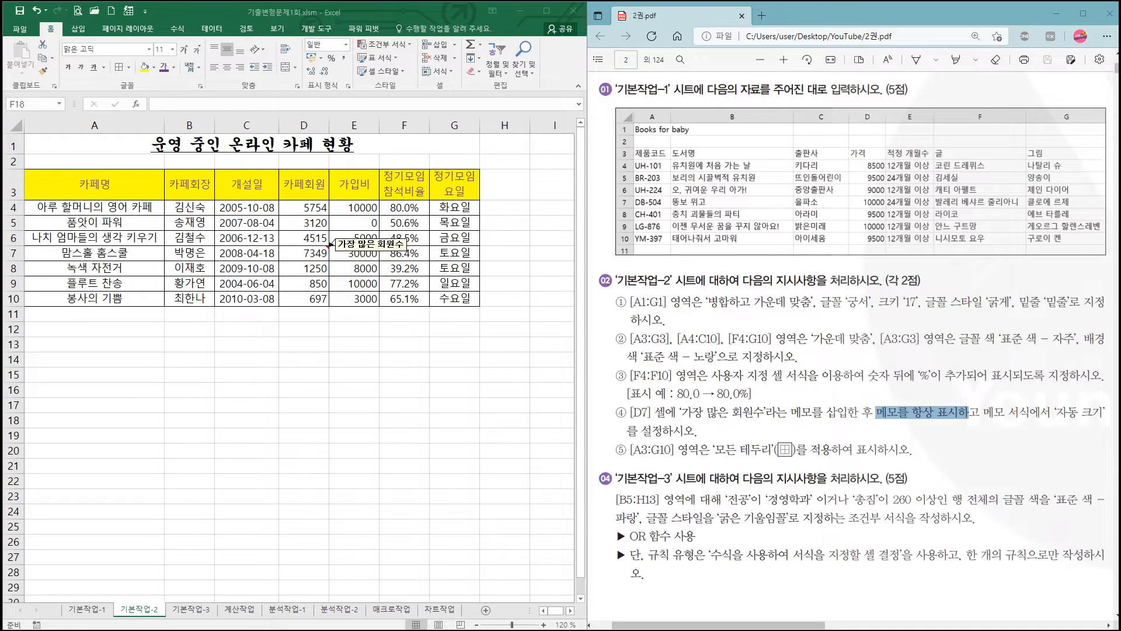
- Switch to the 기본작업-3 sheet
{"action": "left_click", "coordinate": [193, 610]}
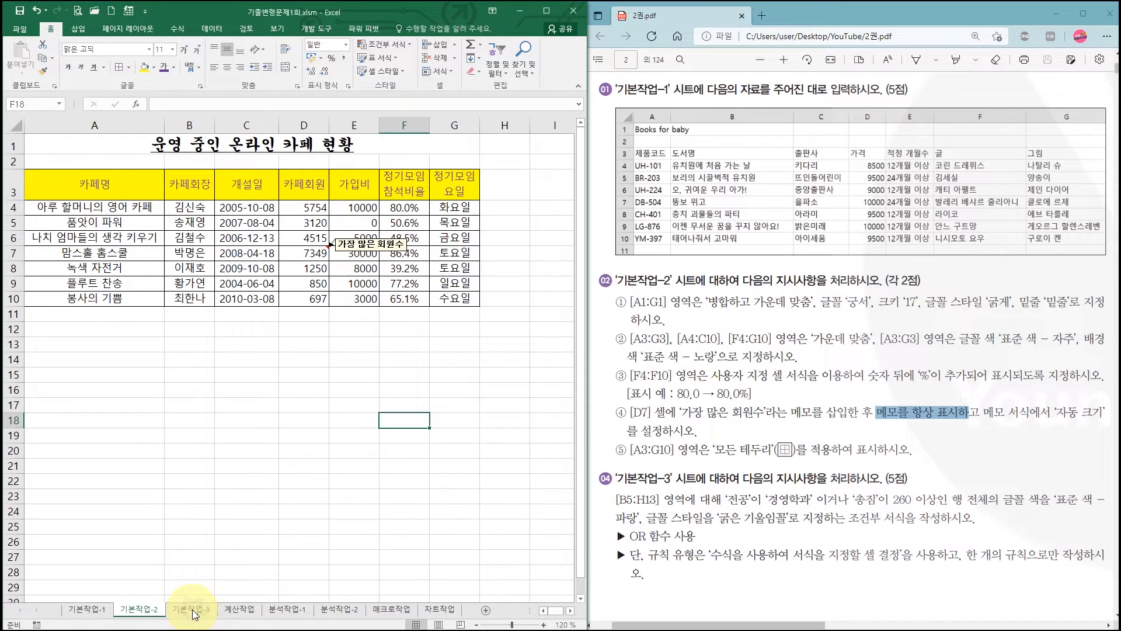
{"action": "left_click", "coordinate": [544, 626]}
{"action": "left_click", "coordinate": [543, 626]}
{"action": "left_click", "coordinate": [543, 626]}
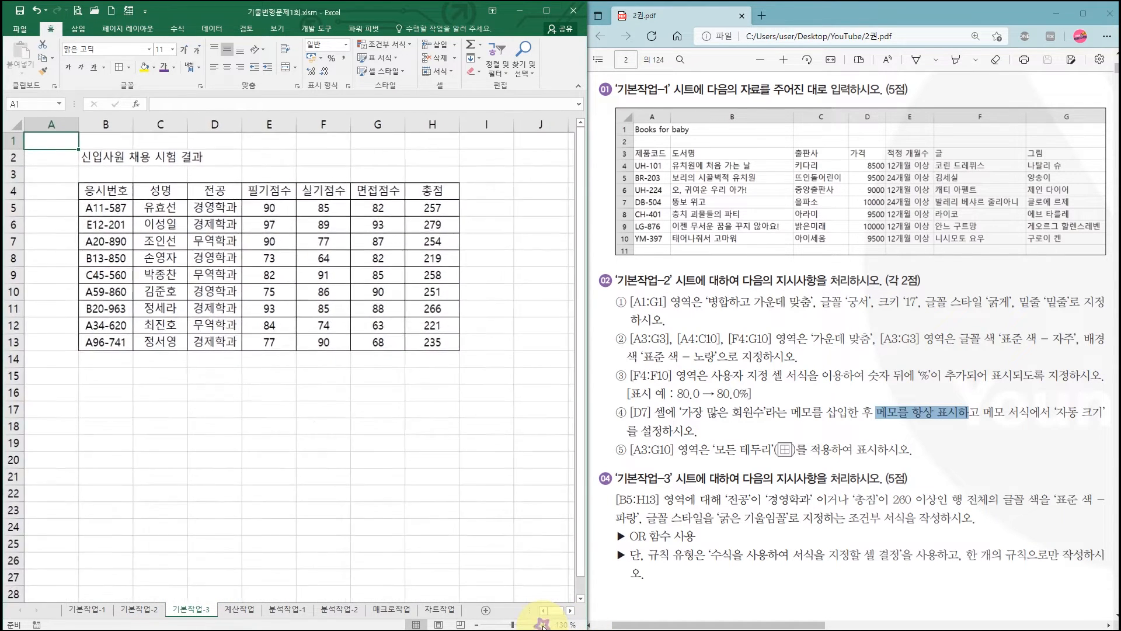
- Read the PDF's 기본작업-3 instructions for the conditional formatting range, the two conditions, the font formatting and the required function
{"action": "left_click", "coordinate": [708, 506]}
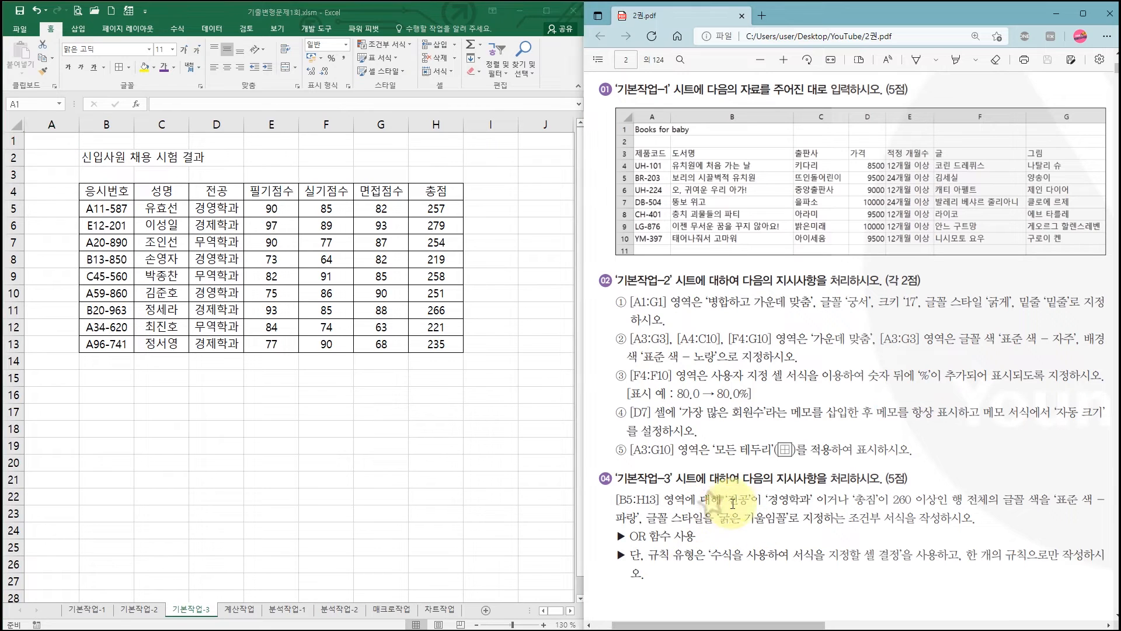
{"action": "left_click_drag", "start_coordinate": [846, 518], "coordinate": [915, 517]}
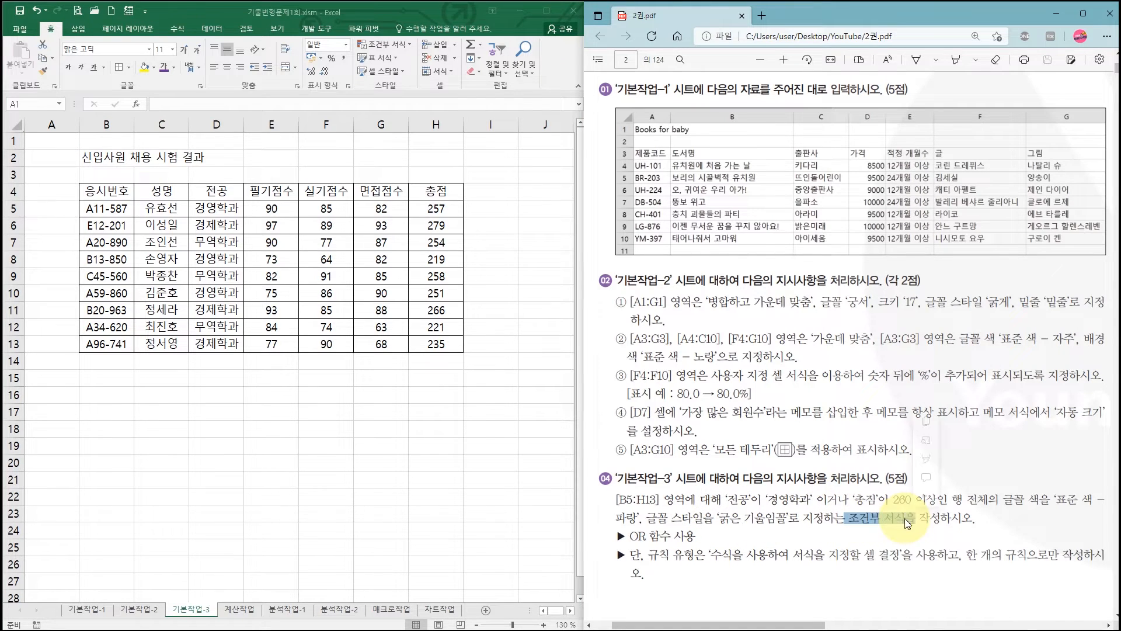
{"action": "left_click", "coordinate": [617, 500]}
{"action": "left_click_drag", "start_coordinate": [628, 500], "coordinate": [659, 501]}
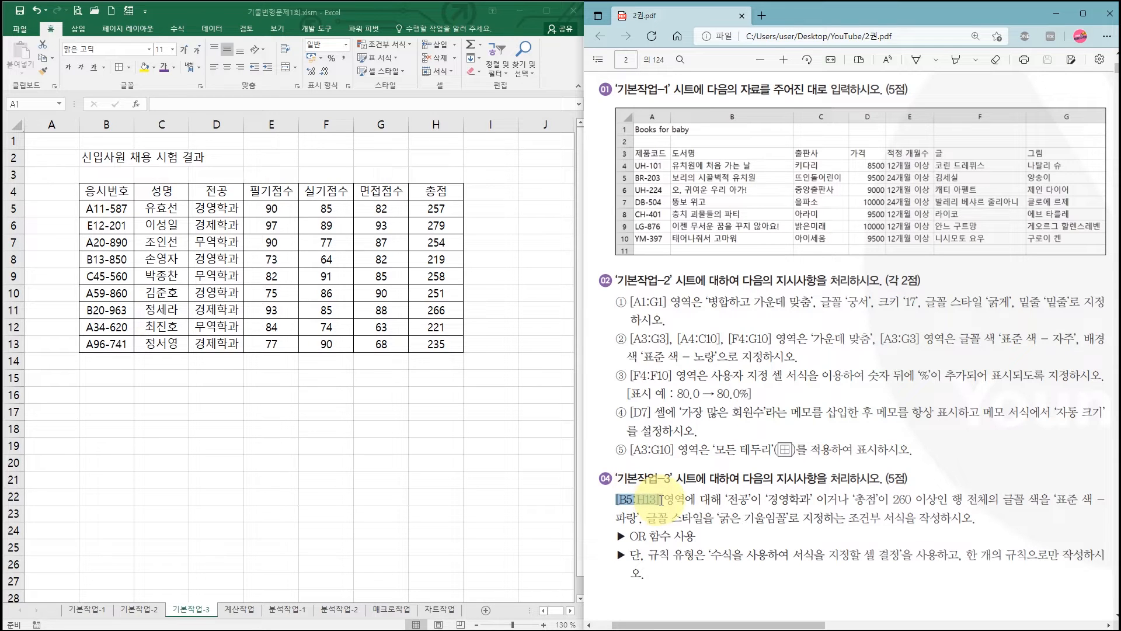
{"action": "left_click", "coordinate": [726, 496]}
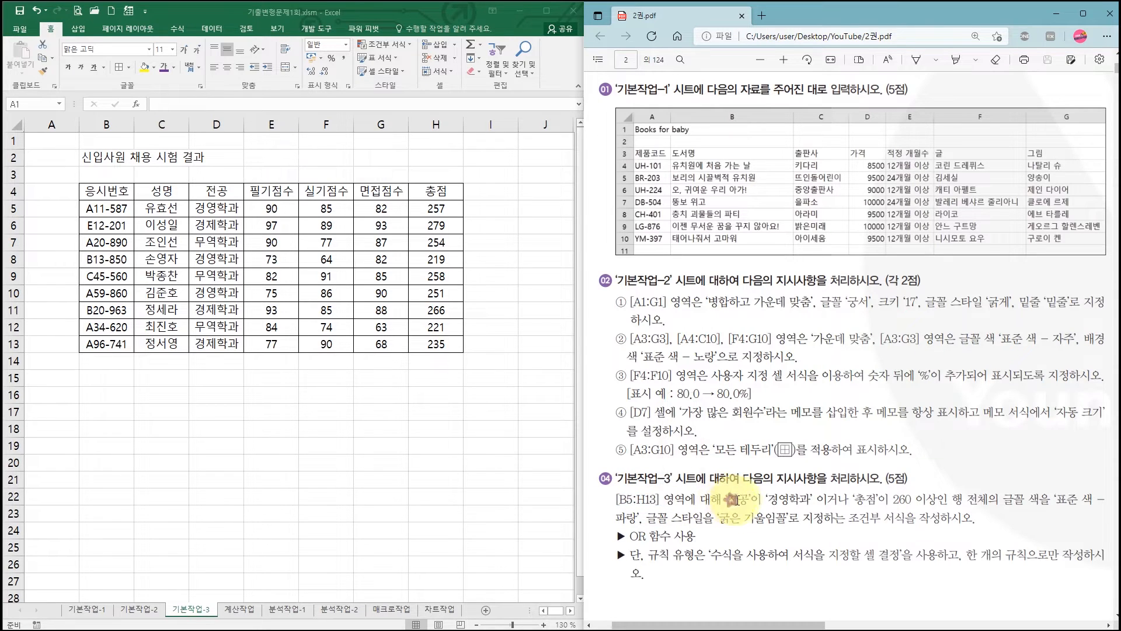
{"action": "left_click_drag", "start_coordinate": [734, 500], "coordinate": [807, 501]}
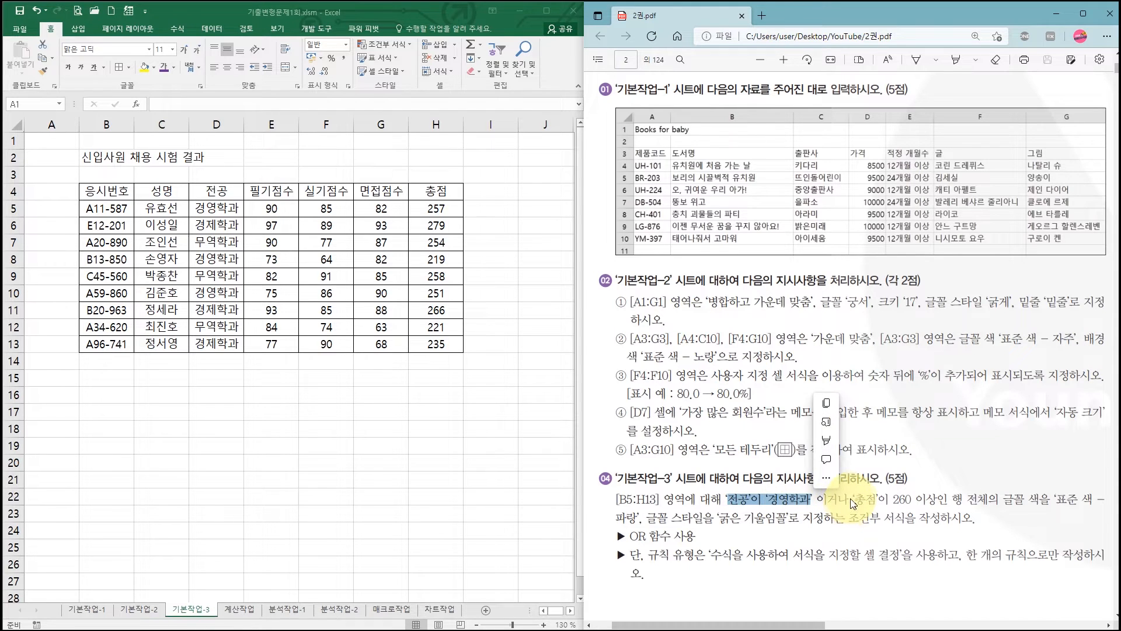
{"action": "left_click", "coordinate": [853, 498]}
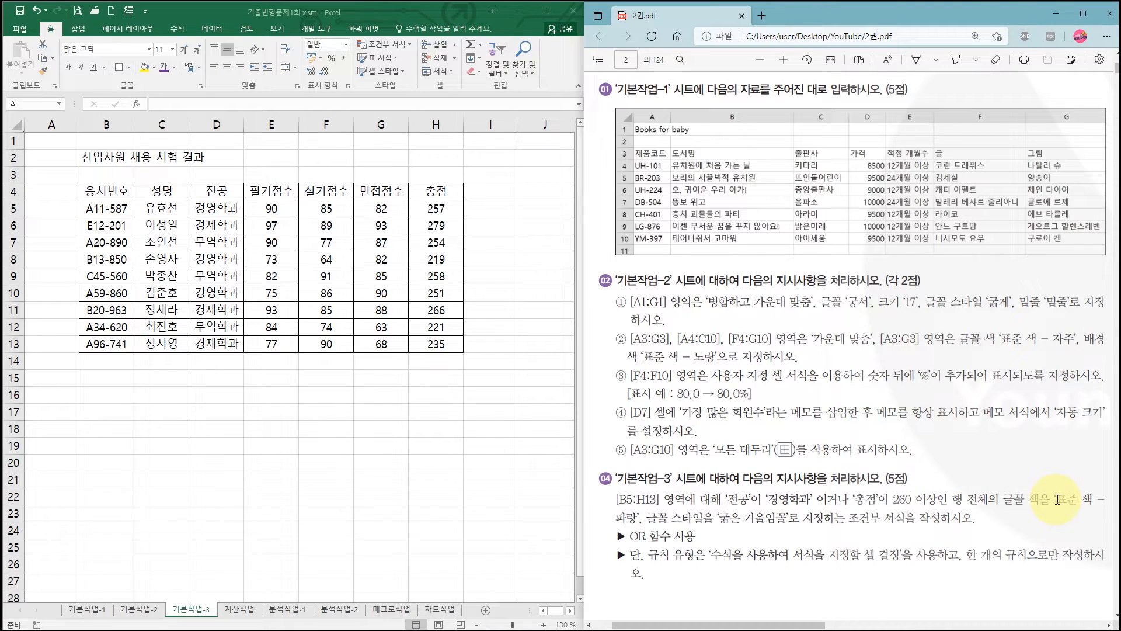
{"action": "left_click_drag", "start_coordinate": [714, 517], "coordinate": [786, 520]}
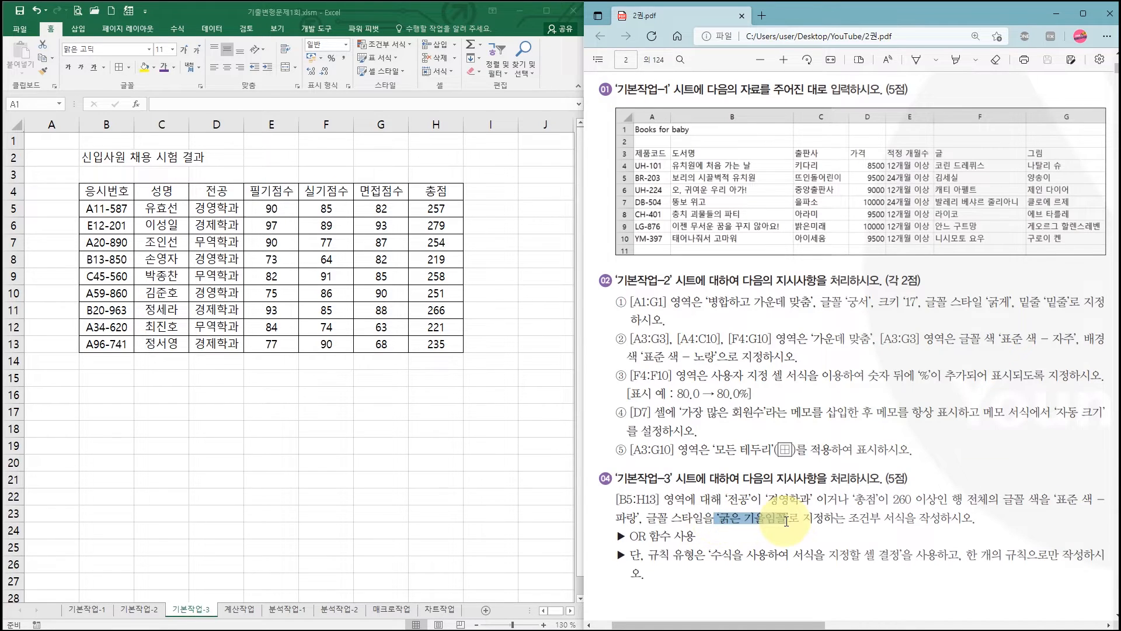
{"action": "left_click", "coordinate": [788, 522]}
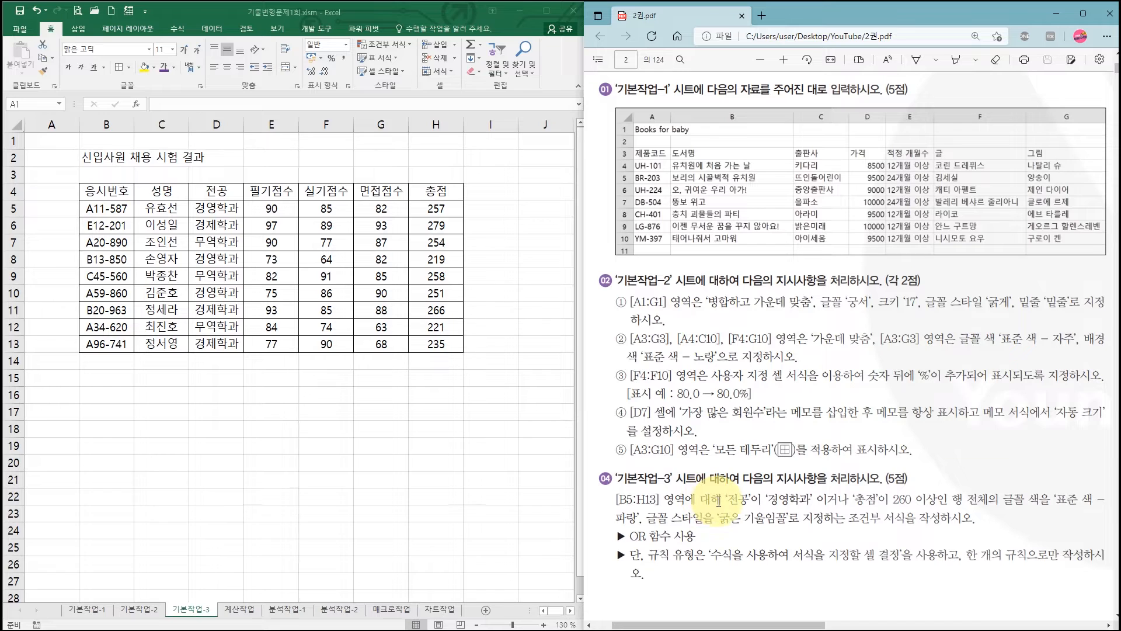
{"action": "left_click_drag", "start_coordinate": [723, 501], "coordinate": [934, 504]}
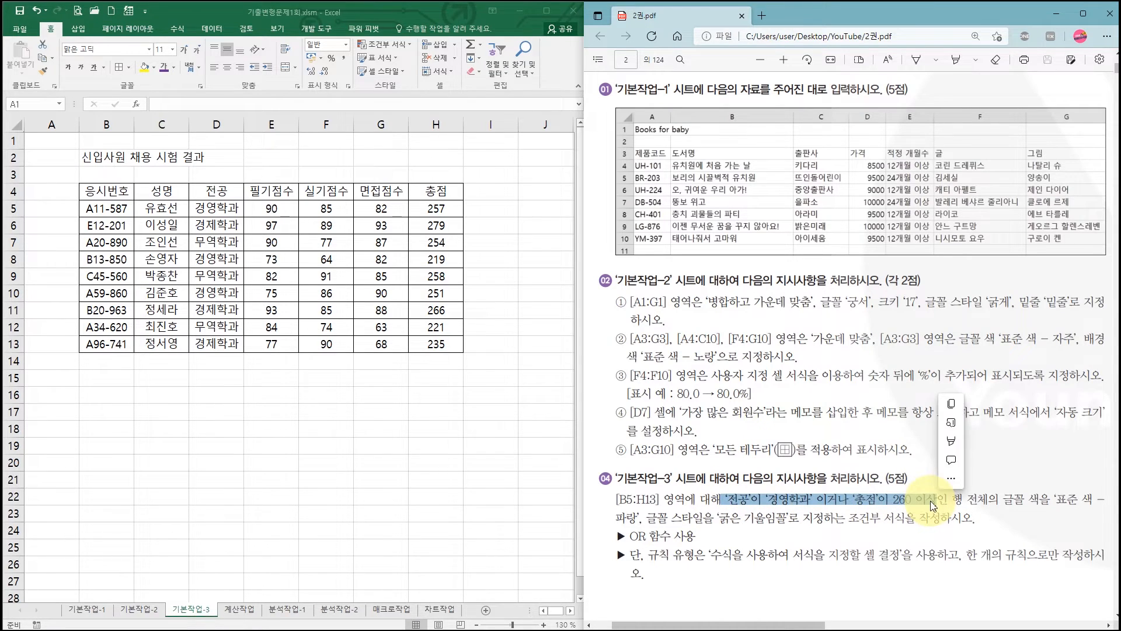
{"action": "left_click", "coordinate": [842, 501]}
{"action": "left_click_drag", "start_coordinate": [818, 501], "coordinate": [849, 499]}
{"action": "left_click", "coordinate": [790, 500]}
{"action": "left_click", "coordinate": [886, 500]}
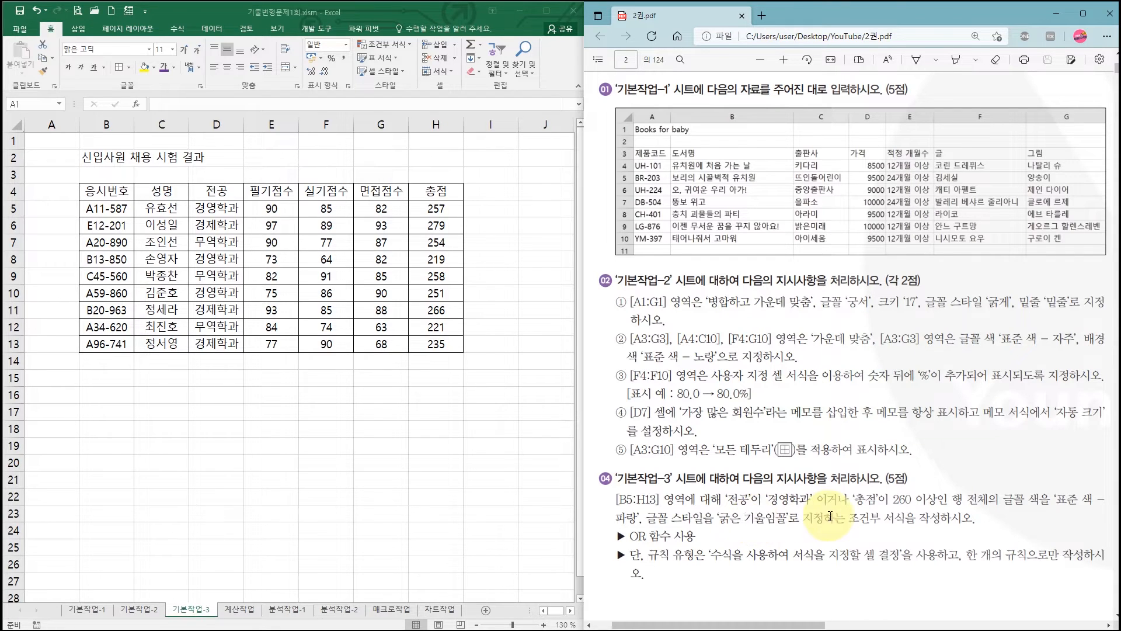
{"action": "left_click", "coordinate": [640, 537]}
{"action": "left_click_drag", "start_coordinate": [640, 536], "coordinate": [647, 537]}
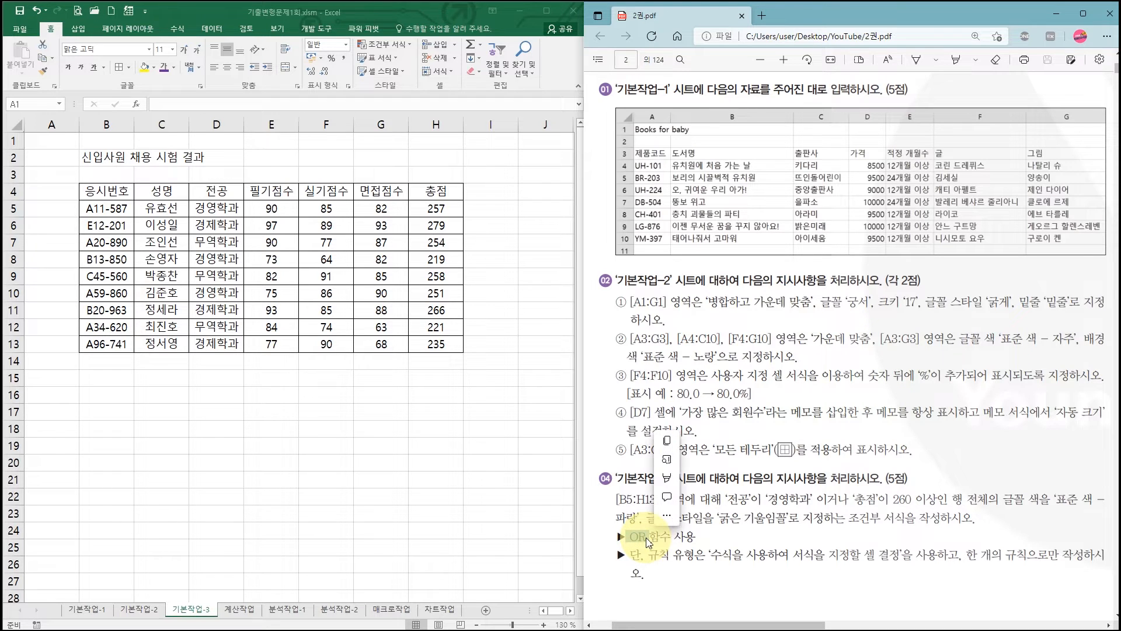
- Create a formula-based conditional formatting rule (수식을 사용하여 서식을 지정할 셀 결정) for B5:H13 and begin its formula with =or(
{"action": "left_click", "coordinate": [644, 543]}
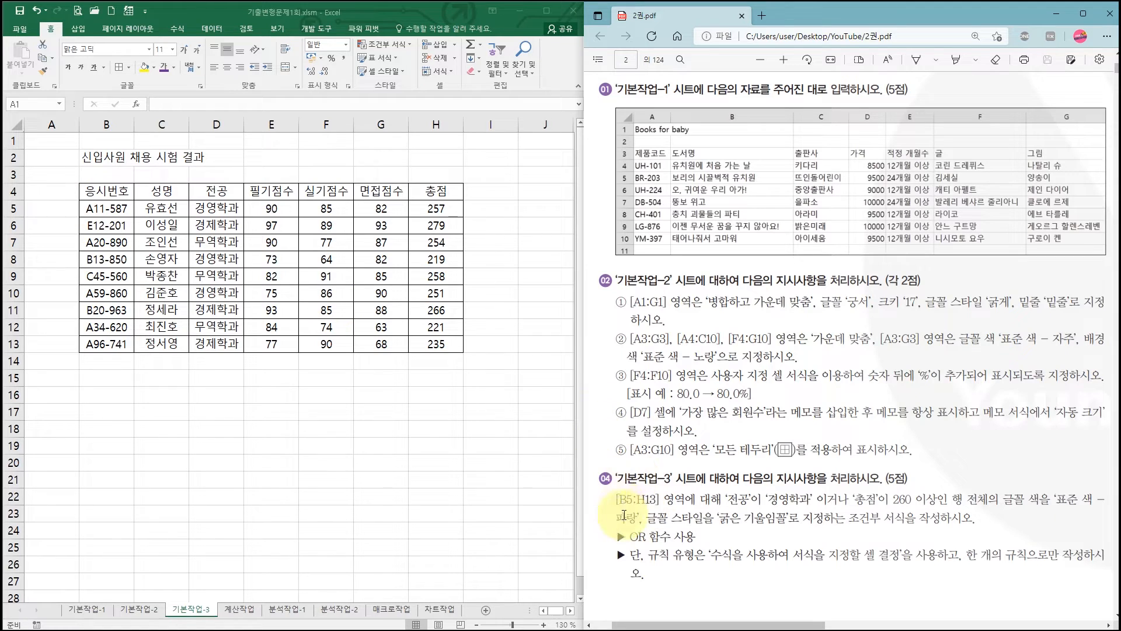
{"action": "left_click_drag", "start_coordinate": [659, 500], "coordinate": [615, 500]}
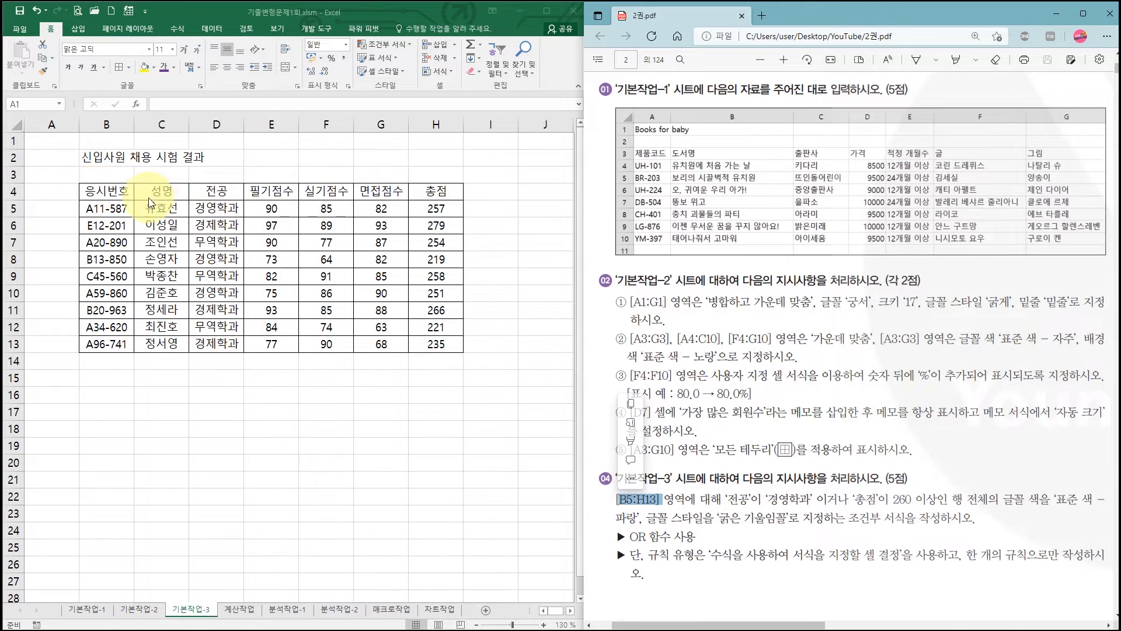
{"action": "left_click", "coordinate": [107, 206]}
{"action": "left_click_drag", "start_coordinate": [107, 206], "coordinate": [445, 350]}
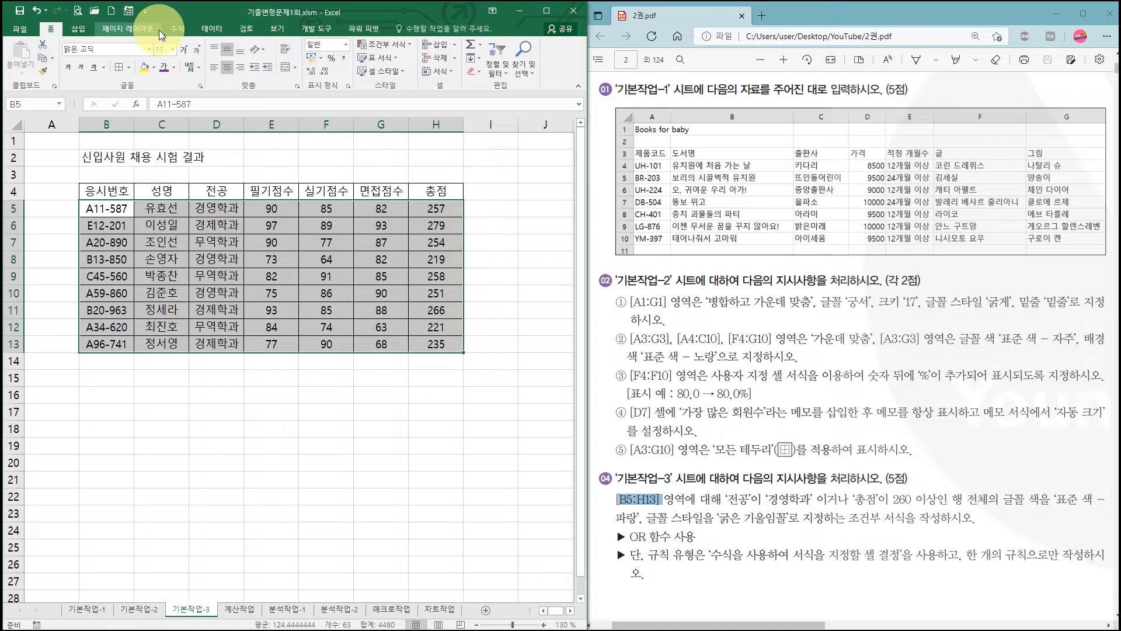
{"action": "left_click", "coordinate": [545, 10]}
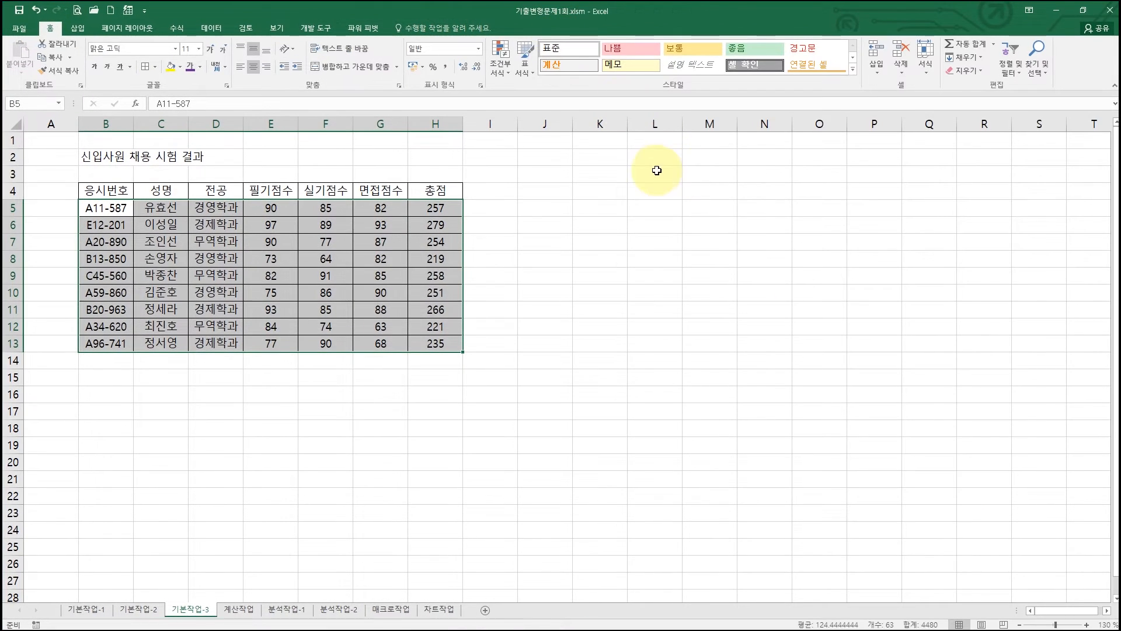
{"action": "left_click", "coordinate": [502, 64]}
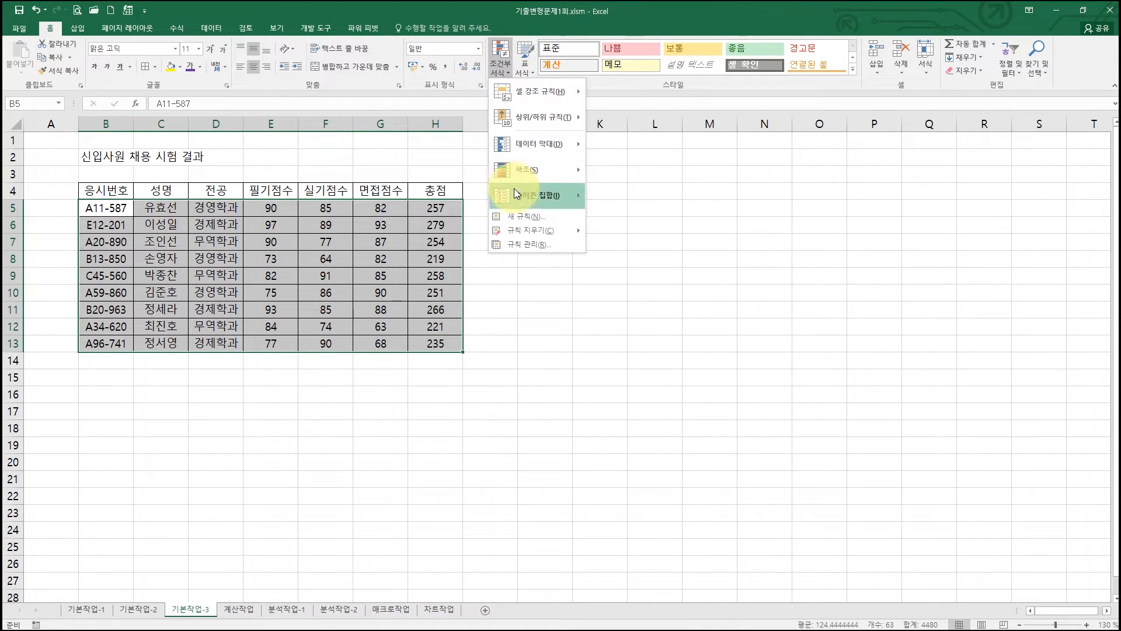
{"action": "left_click", "coordinate": [517, 219]}
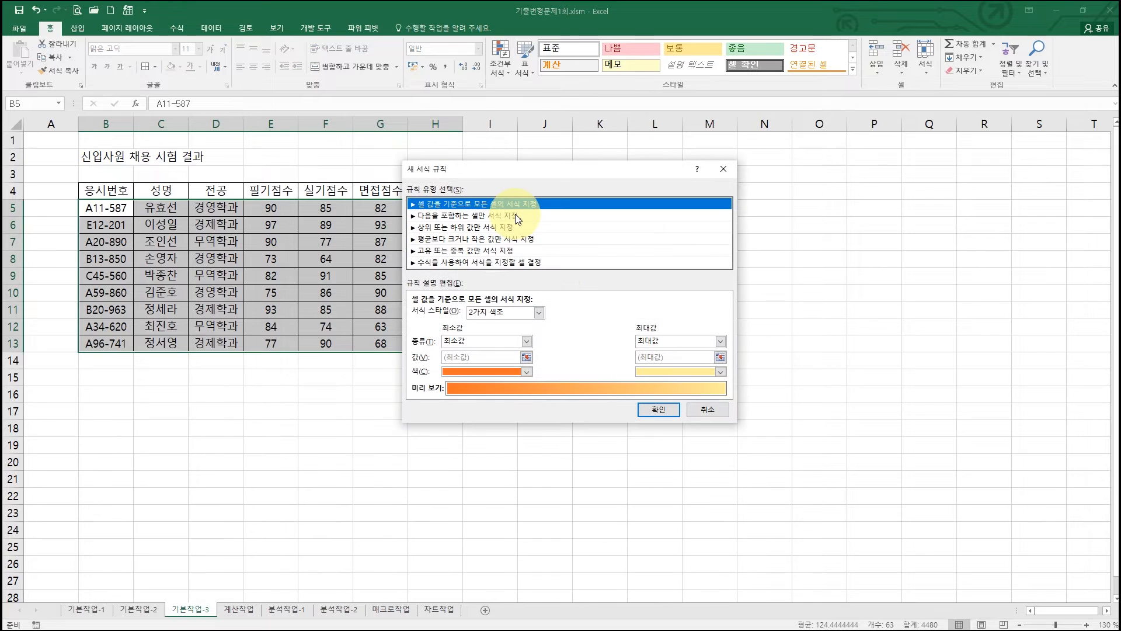
{"action": "left_click", "coordinate": [486, 264]}
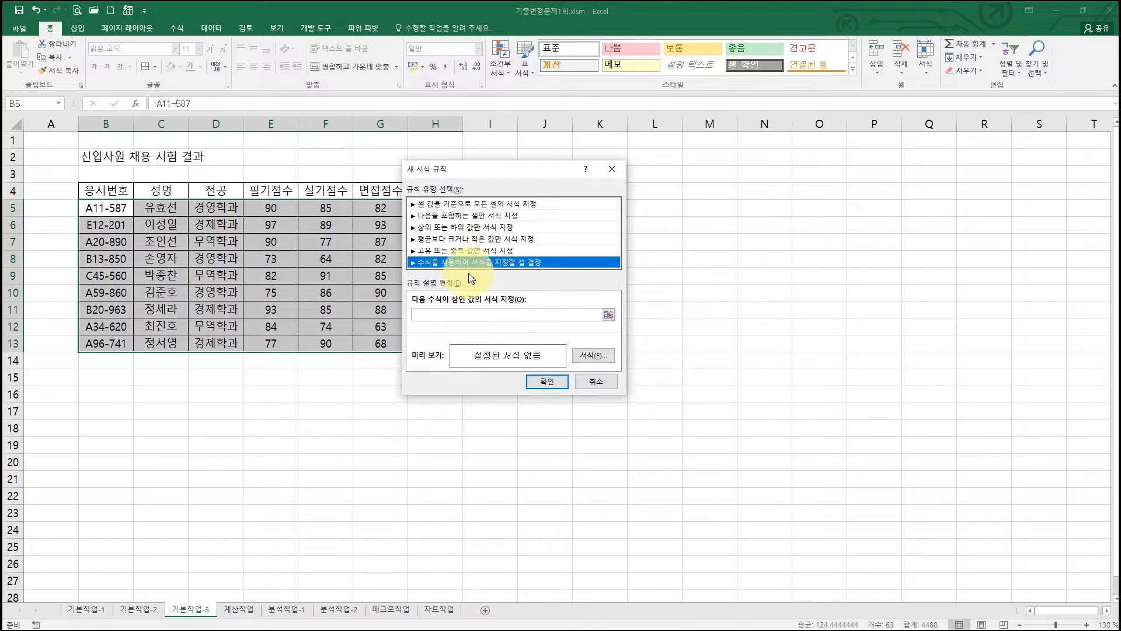
{"action": "left_click", "coordinate": [432, 315]}
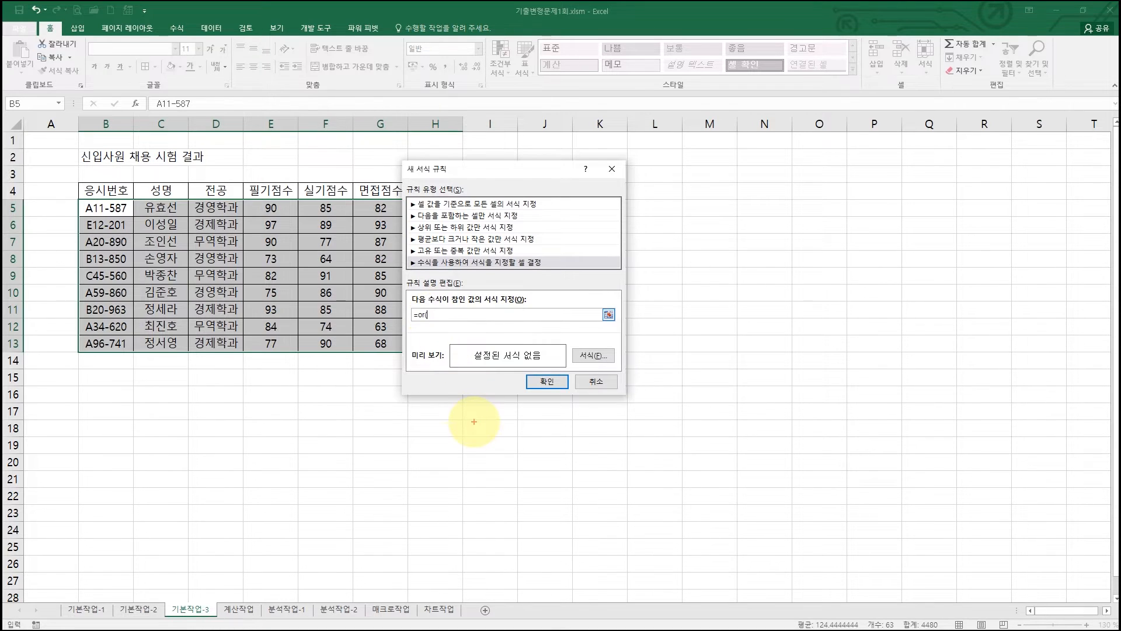
{"action": "mouse_move", "coordinate": [442, 435]}
{"action": "left_mouse_down"}
{"action": "mouse_move", "coordinate": [486, 436]}
{"action": "mouse_move", "coordinate": [473, 456]}
{"action": "mouse_move", "coordinate": [555, 443]}
{"action": "mouse_move", "coordinate": [576, 450]}
{"action": "mouse_move", "coordinate": [575, 467]}
{"action": "left_mouse_up"}
{"action": "left_click_drag", "start_coordinate": [613, 433], "coordinate": [612, 479]}
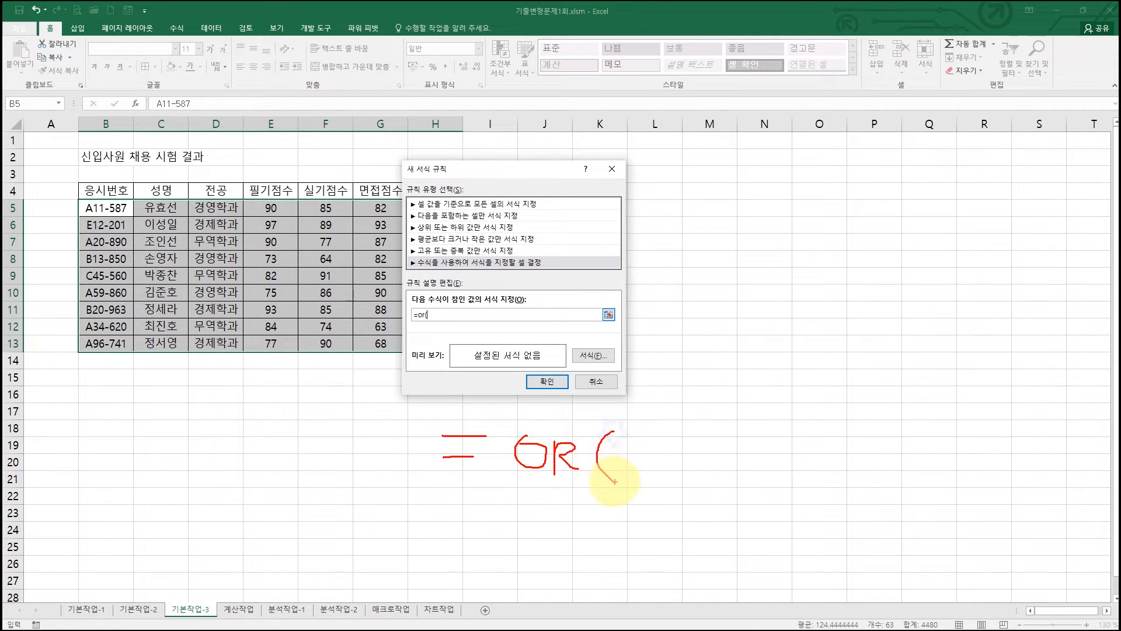
{"action": "mouse_move", "coordinate": [750, 475]}
{"action": "left_mouse_down"}
{"action": "mouse_move", "coordinate": [739, 491]}
{"action": "mouse_move", "coordinate": [1018, 481]}
{"action": "left_mouse_up"}
{"action": "left_click_drag", "start_coordinate": [1020, 434], "coordinate": [1033, 491]}
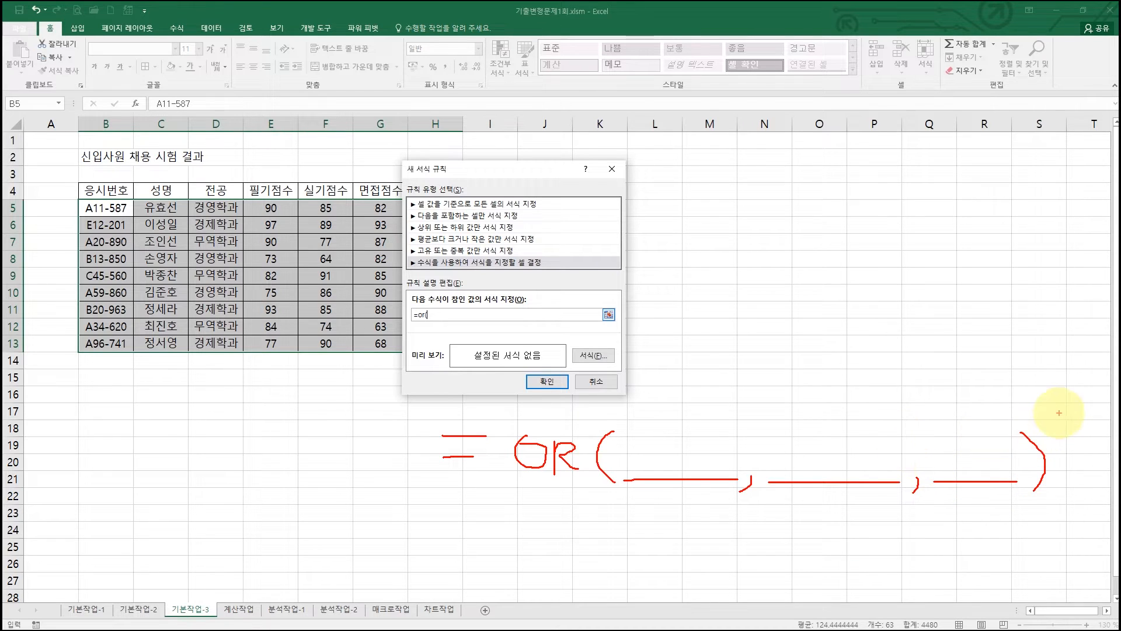
{"action": "left_click_drag", "start_coordinate": [1059, 413], "coordinate": [950, 513]}
{"action": "left_click_drag", "start_coordinate": [932, 427], "coordinate": [1035, 510]}
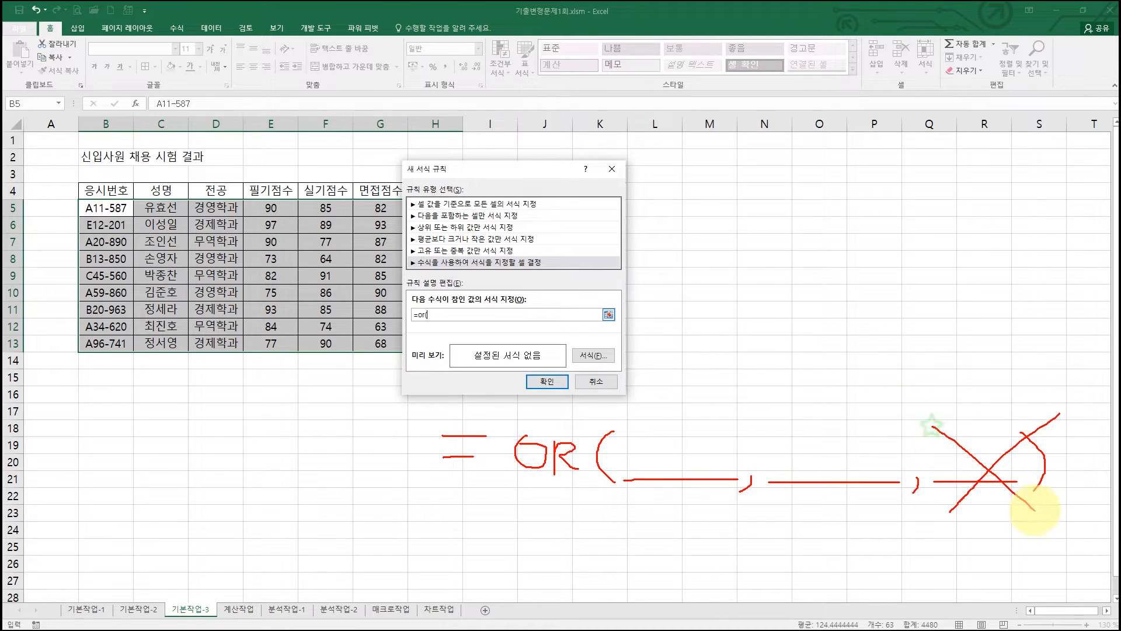
{"action": "mouse_move", "coordinate": [905, 443]}
{"action": "left_mouse_down"}
{"action": "mouse_move", "coordinate": [912, 502]}
{"action": "mouse_move", "coordinate": [908, 456]}
{"action": "mouse_move", "coordinate": [922, 476]}
{"action": "mouse_move", "coordinate": [905, 502]}
{"action": "left_mouse_up"}
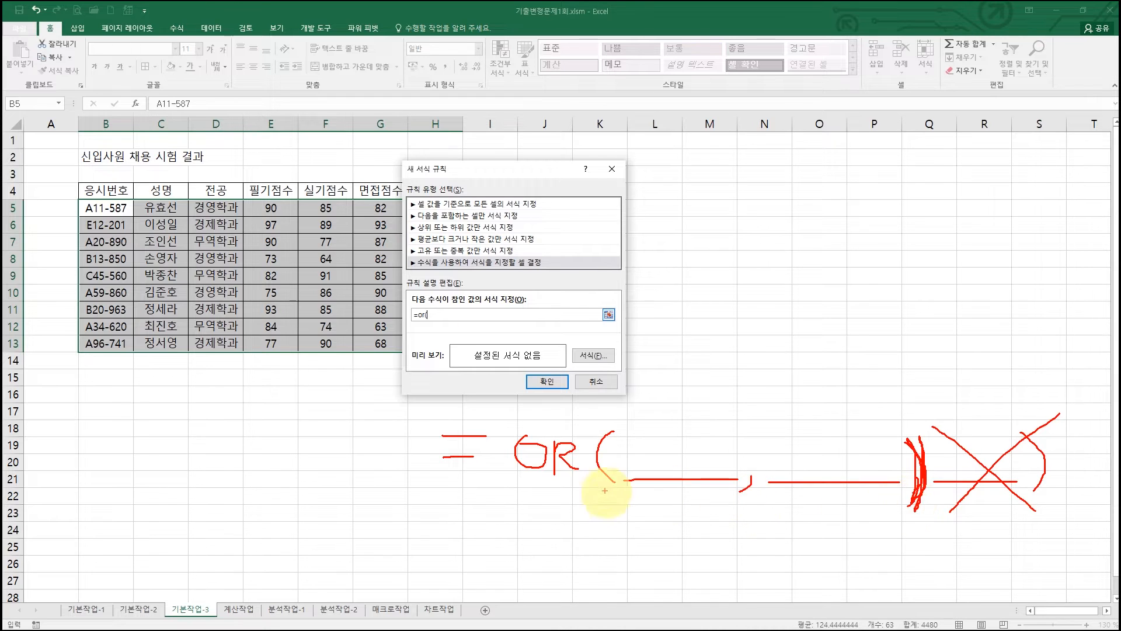
{"action": "key", "text": "Escape"}
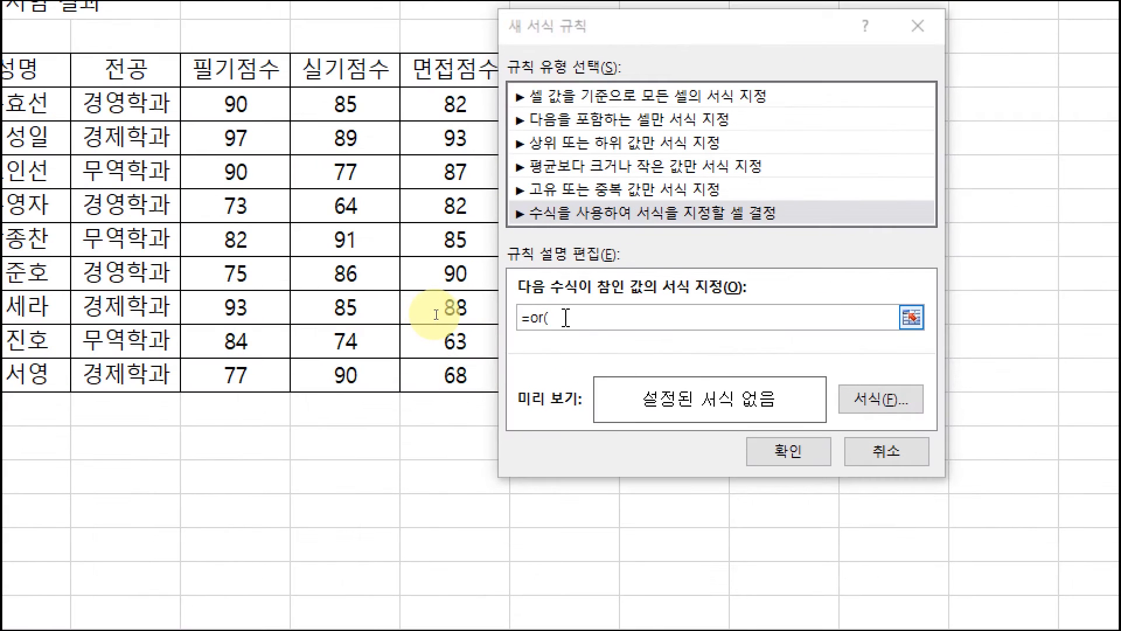
- Add the first OR condition, $D5="경영학과", with only the column locked, followed by a comma
{"action": "left_click", "coordinate": [565, 318]}
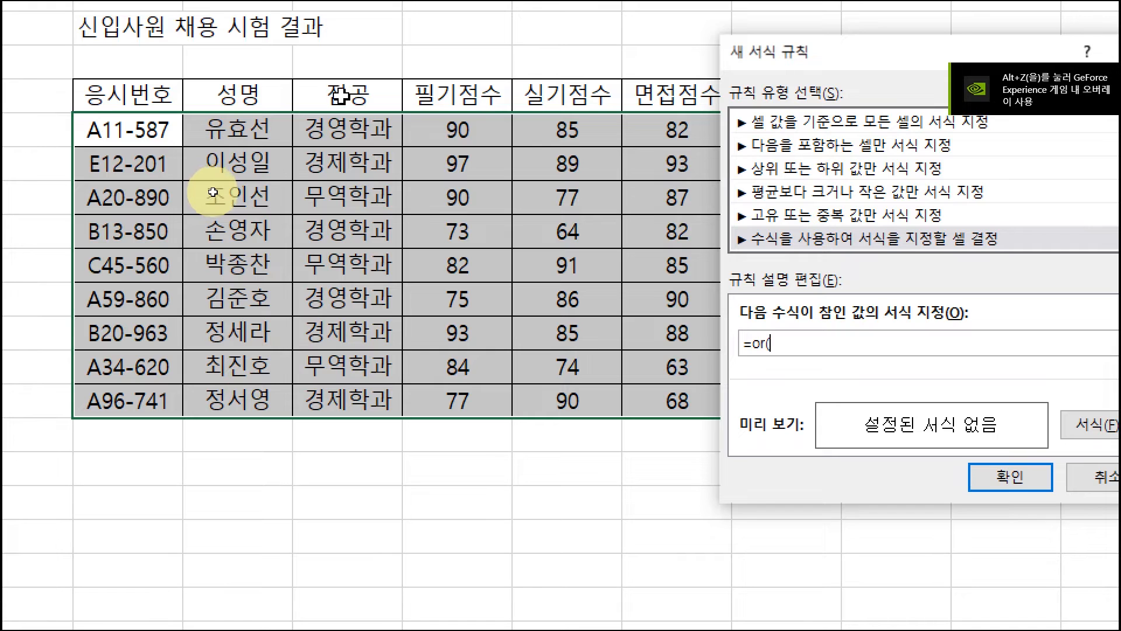
{"action": "left_click", "coordinate": [347, 132]}
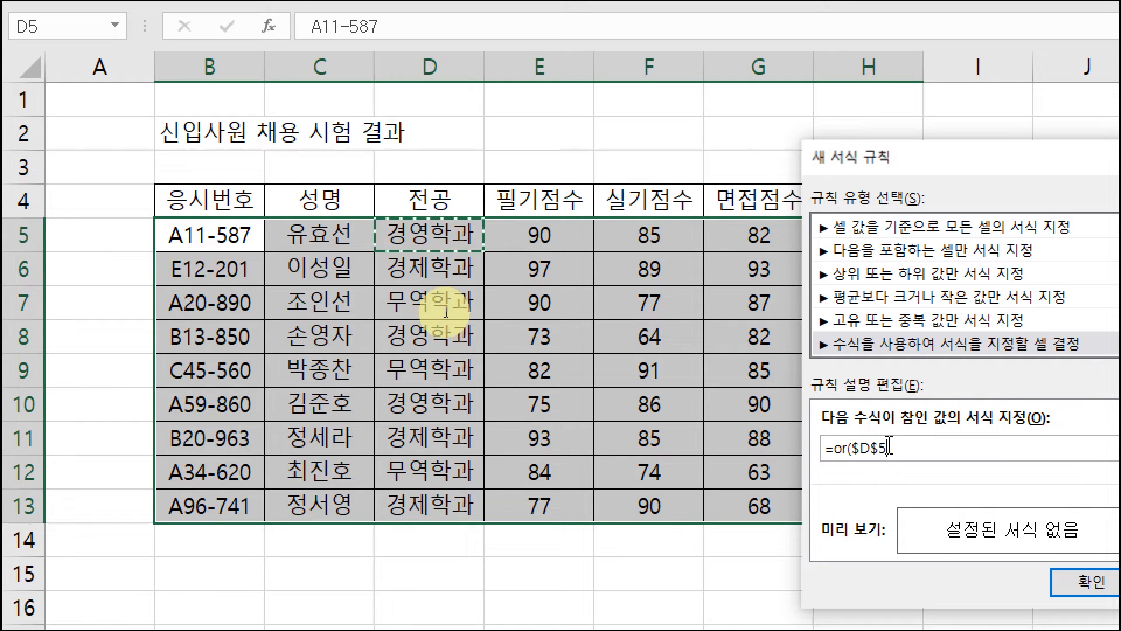
{"action": "key", "text": "F4"}
{"action": "key", "text": "F4"}
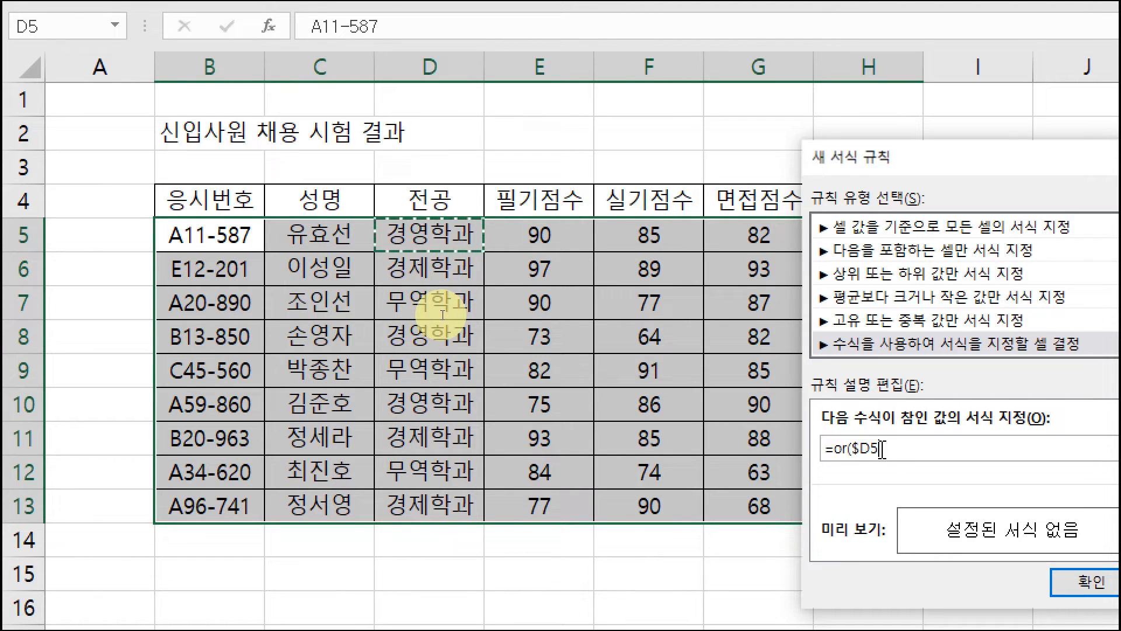
{"action": "left_click", "coordinate": [890, 450]}
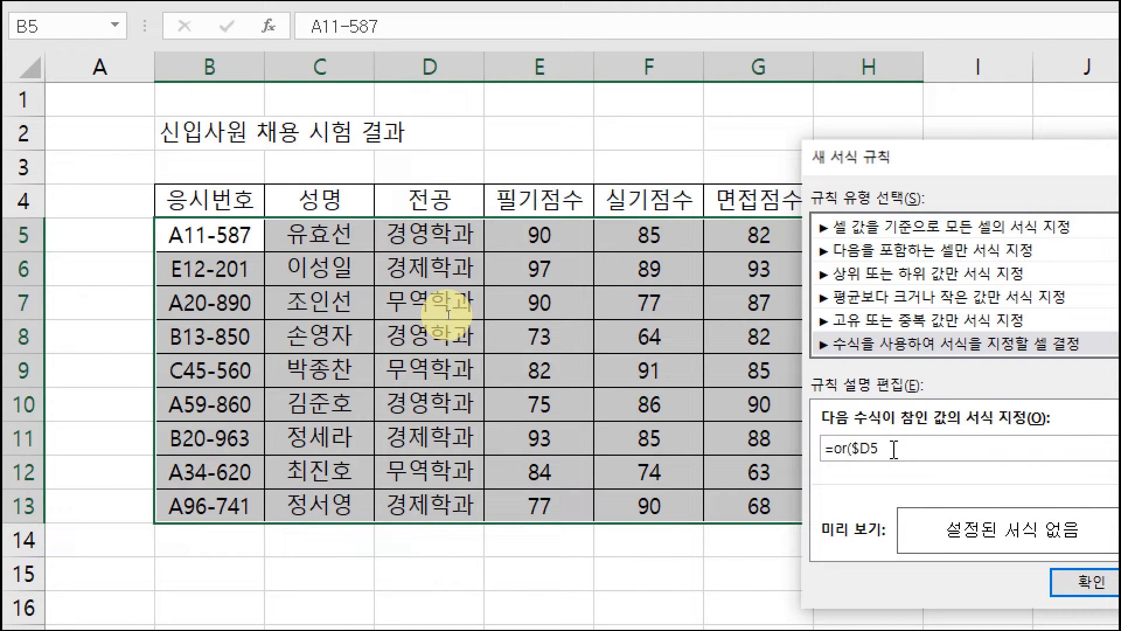
{"action": "type", "text": "="}
{"action": "type", "text": "\""}
{"action": "type", "text": "rud"}
{"action": "key", "text": "BackSpace"}
{"action": "key", "text": "BackSpace"}
{"action": "key", "text": "BackSpace"}
{"action": "type", "text": "경영학과\","}
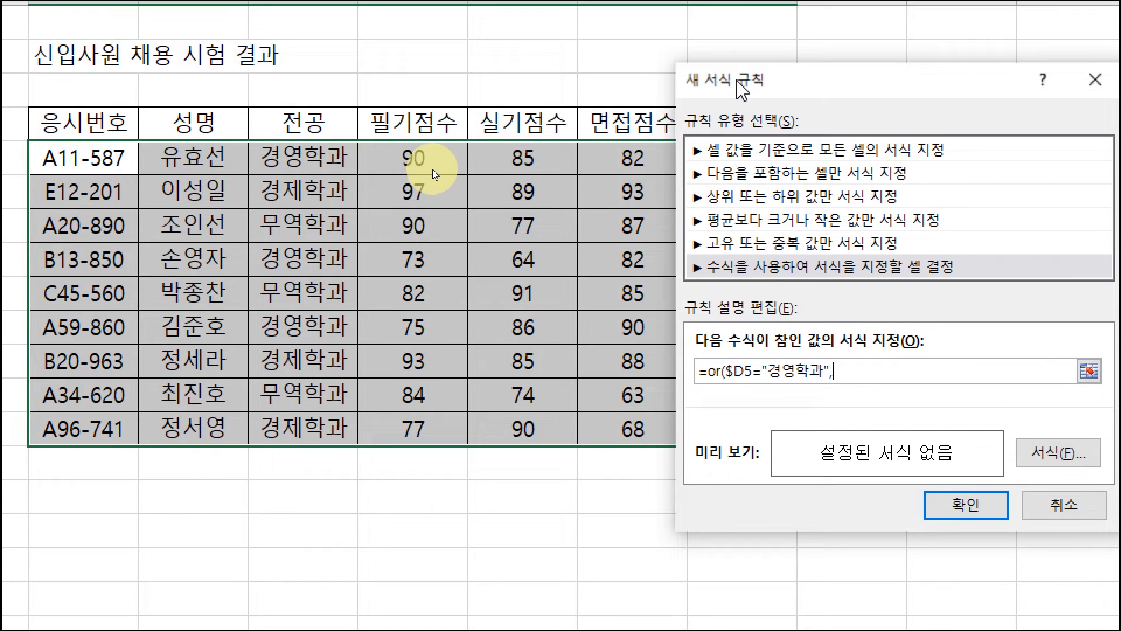
- Add the second OR condition, $H5>=260, with only the column locked, and close the formula's parenthesis
{"action": "left_click_drag", "start_coordinate": [739, 49], "coordinate": [795, 49]}
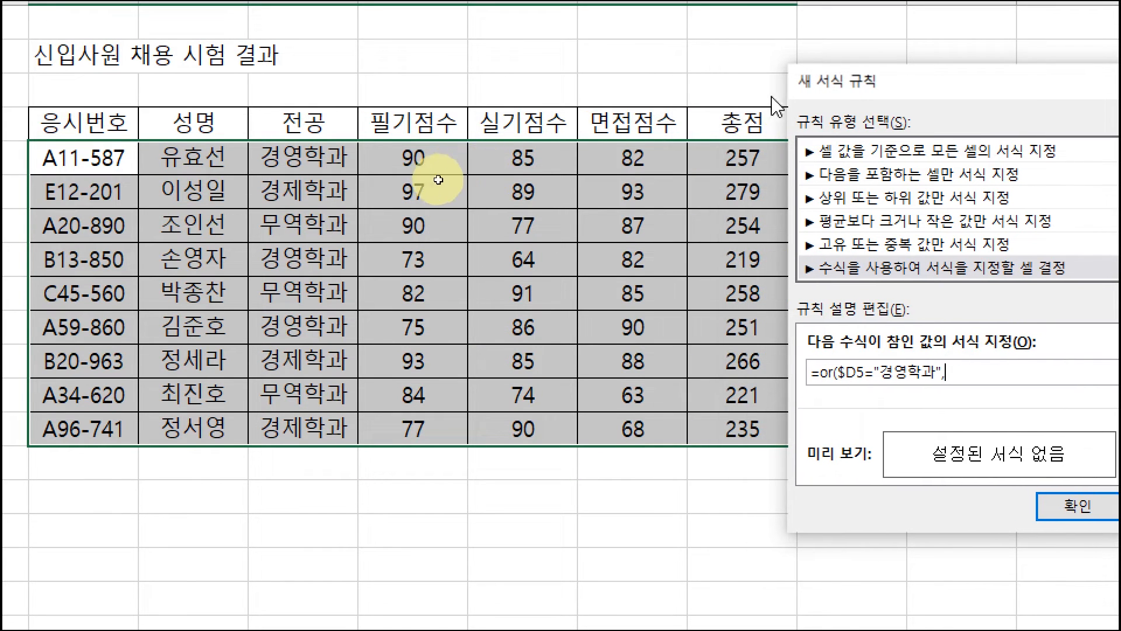
{"action": "left_click", "coordinate": [730, 157]}
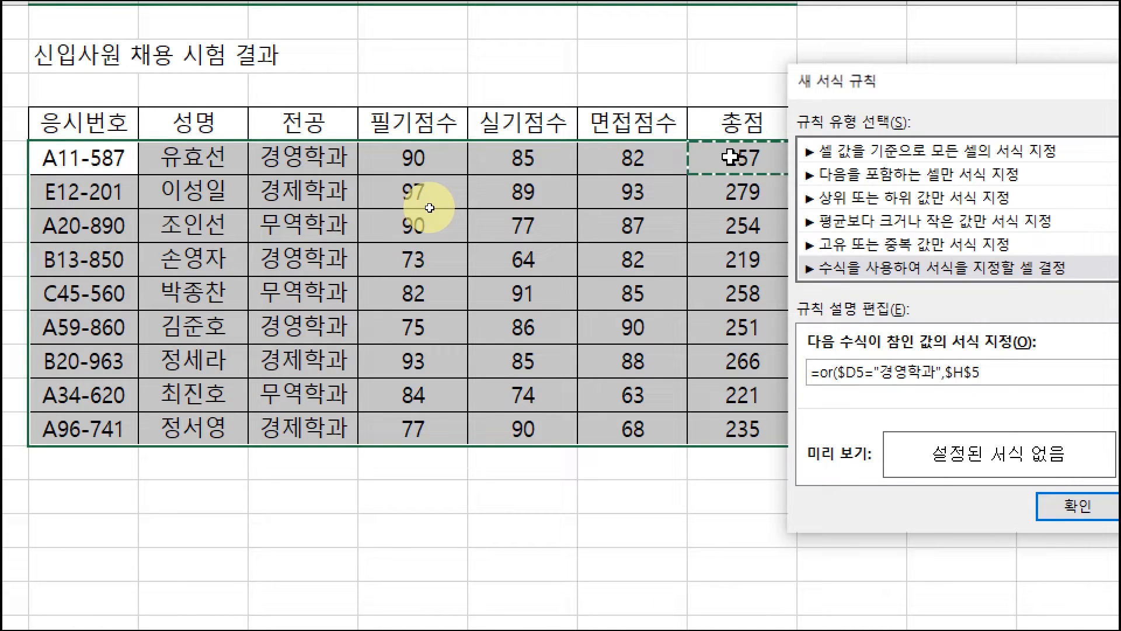
{"action": "key", "text": "F4"}
{"action": "key", "text": "F4"}
{"action": "type", "text": ">=260"}
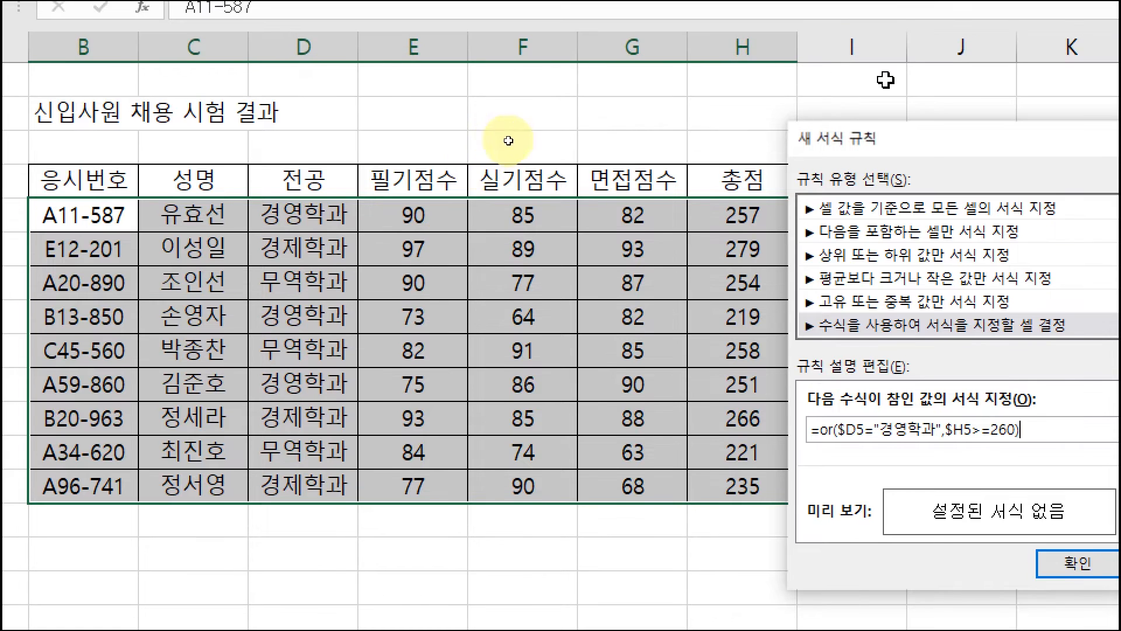
- Give the rule the standard blue (파랑) font color and bold italic (굵은 기울임꼴) style, and apply it
{"action": "left_click_drag", "start_coordinate": [919, 85], "coordinate": [533, 81]}
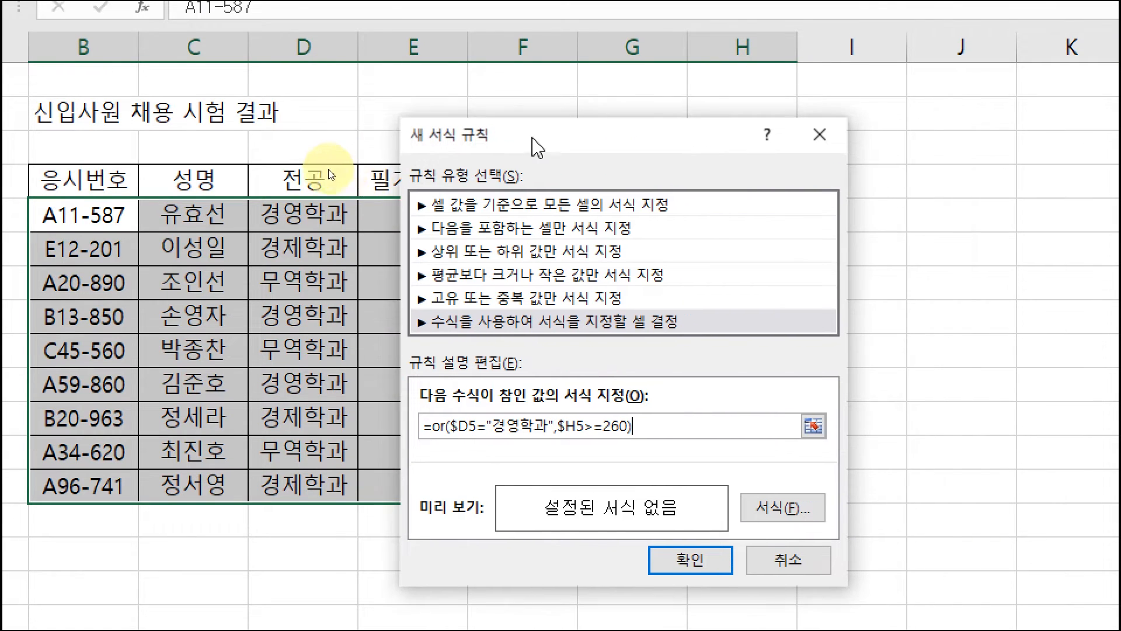
{"action": "left_click_drag", "start_coordinate": [532, 140], "coordinate": [495, 138]}
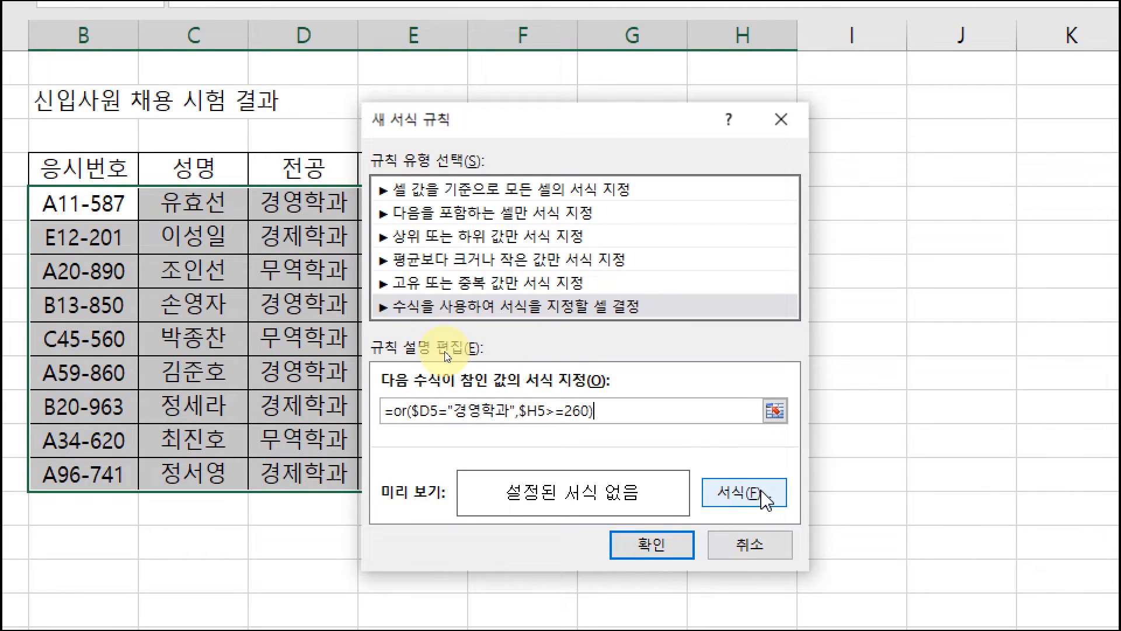
{"action": "left_click", "coordinate": [762, 499]}
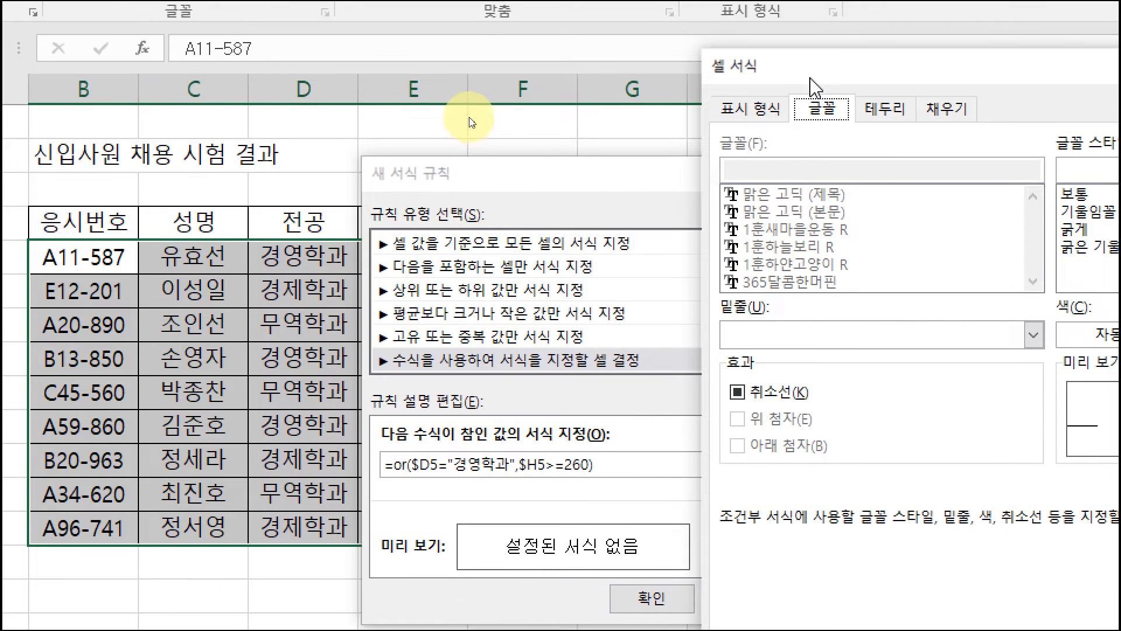
{"action": "left_click_drag", "start_coordinate": [812, 79], "coordinate": [358, 69]}
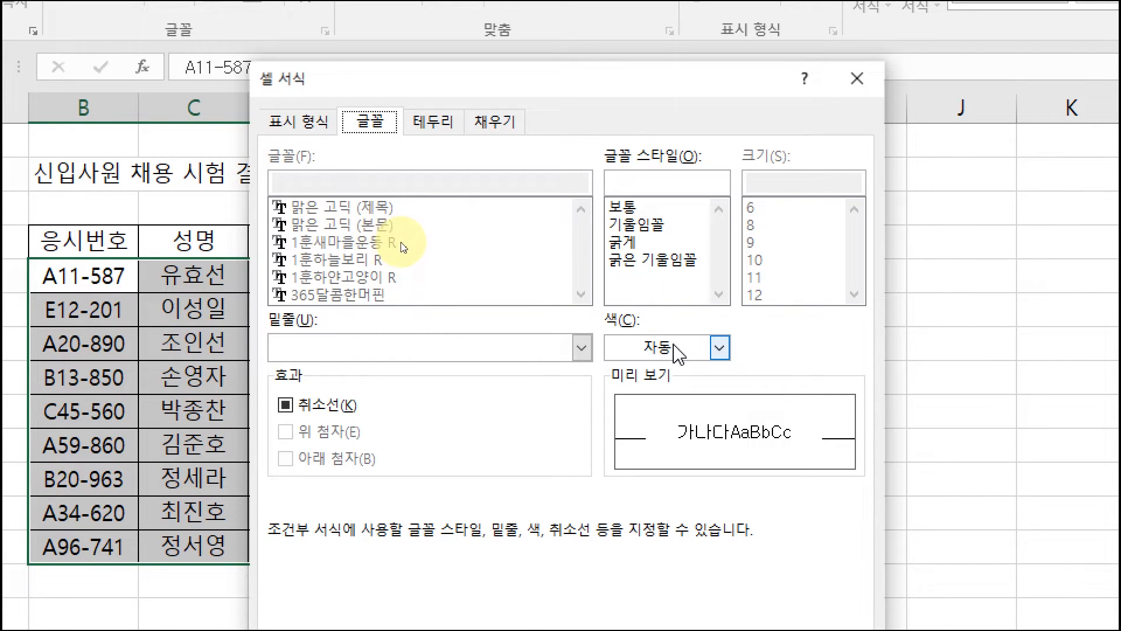
{"action": "left_click", "coordinate": [694, 350]}
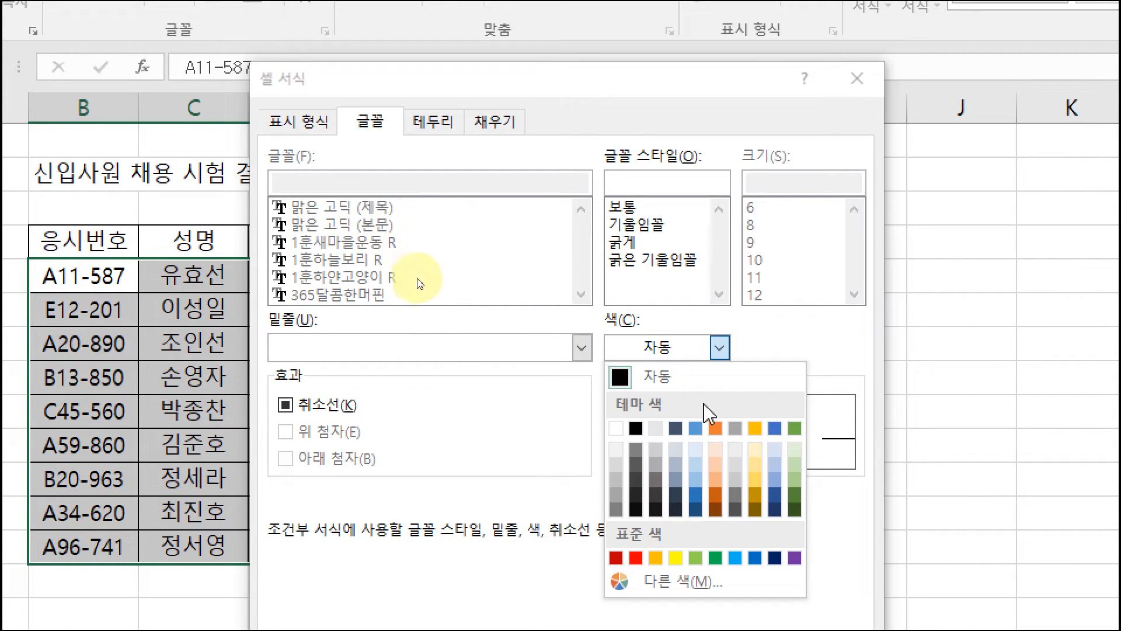
{"action": "left_click", "coordinate": [755, 542]}
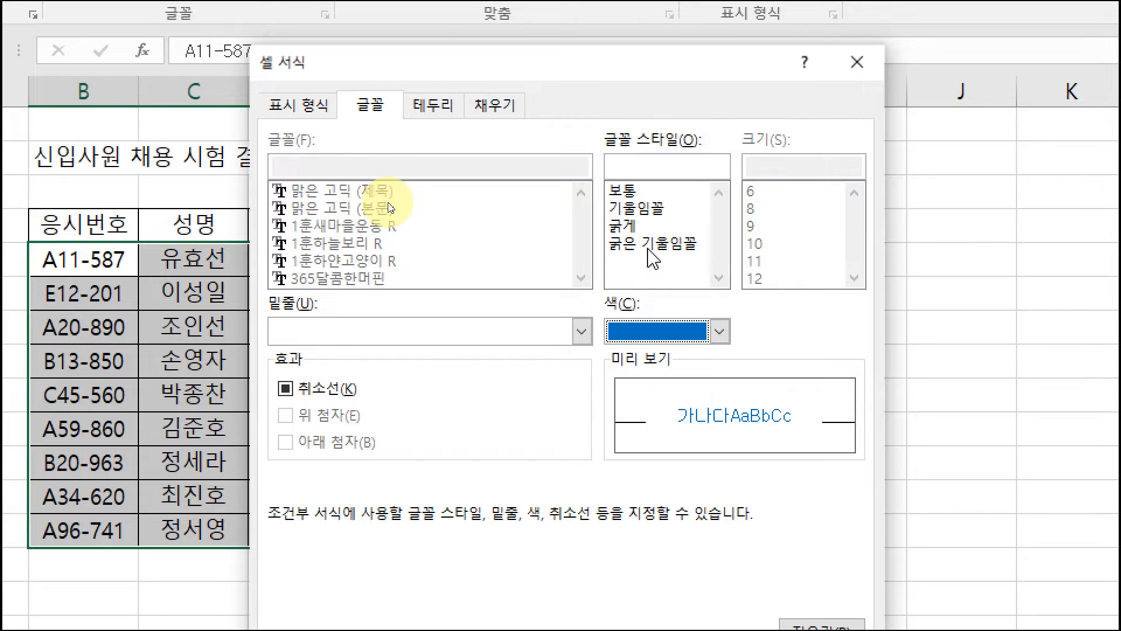
{"action": "left_click", "coordinate": [649, 247]}
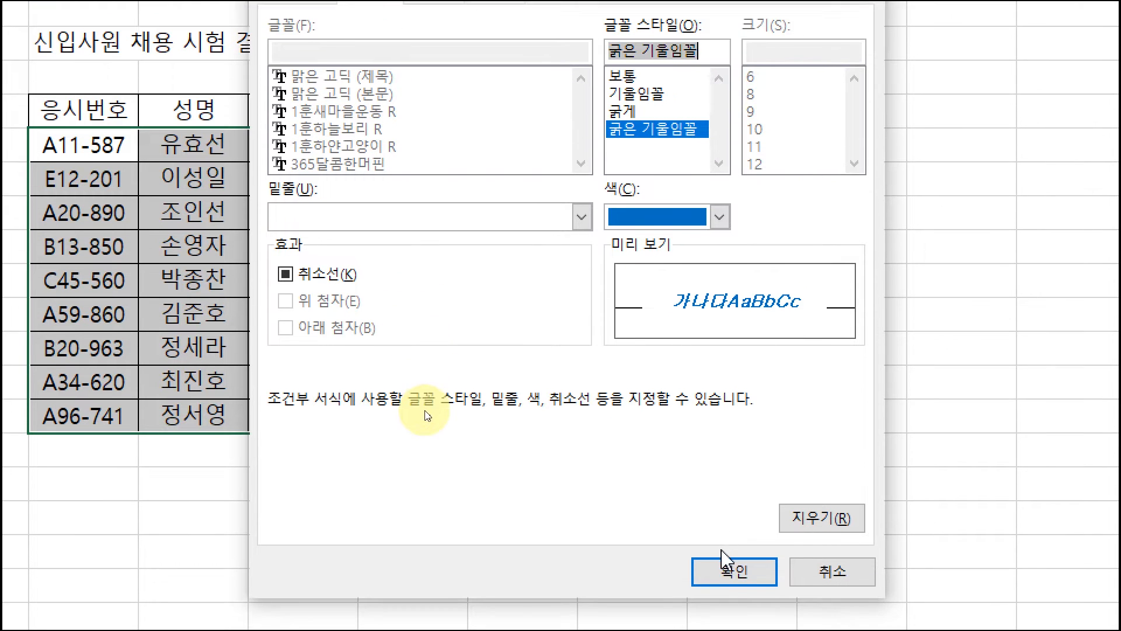
{"action": "left_click", "coordinate": [730, 568]}
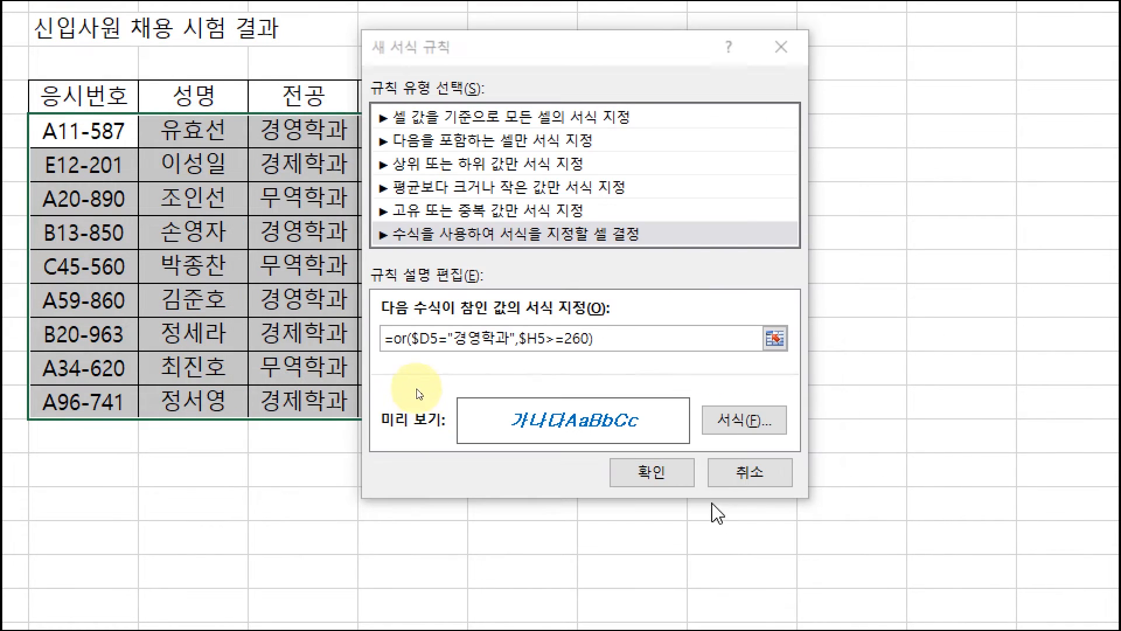
{"action": "left_click", "coordinate": [680, 478]}
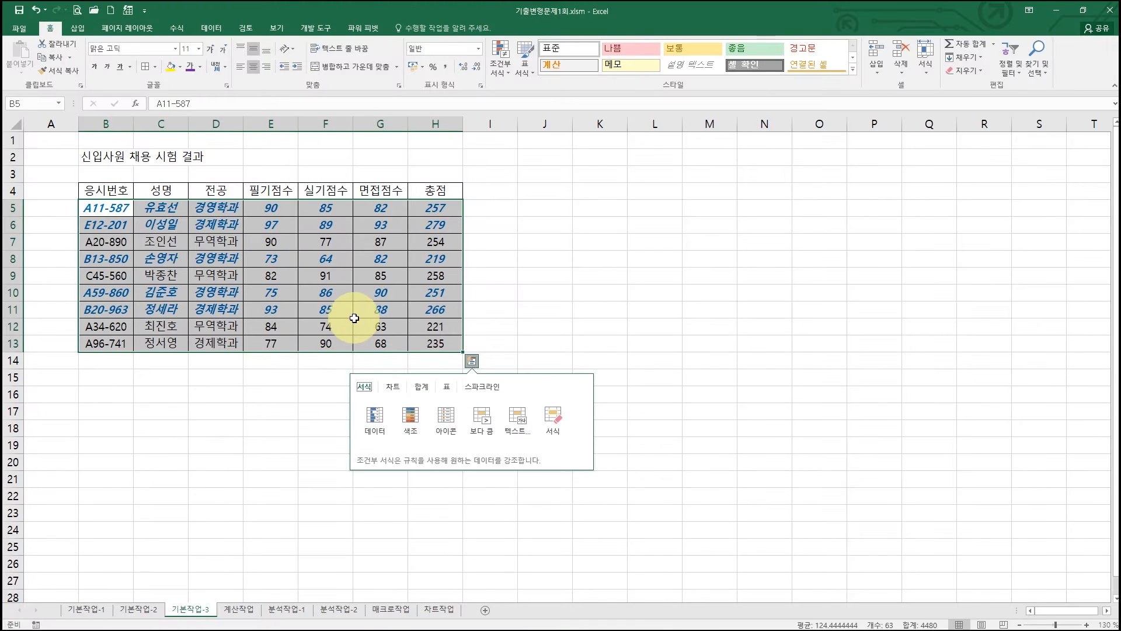
{"action": "left_click", "coordinate": [325, 309]}
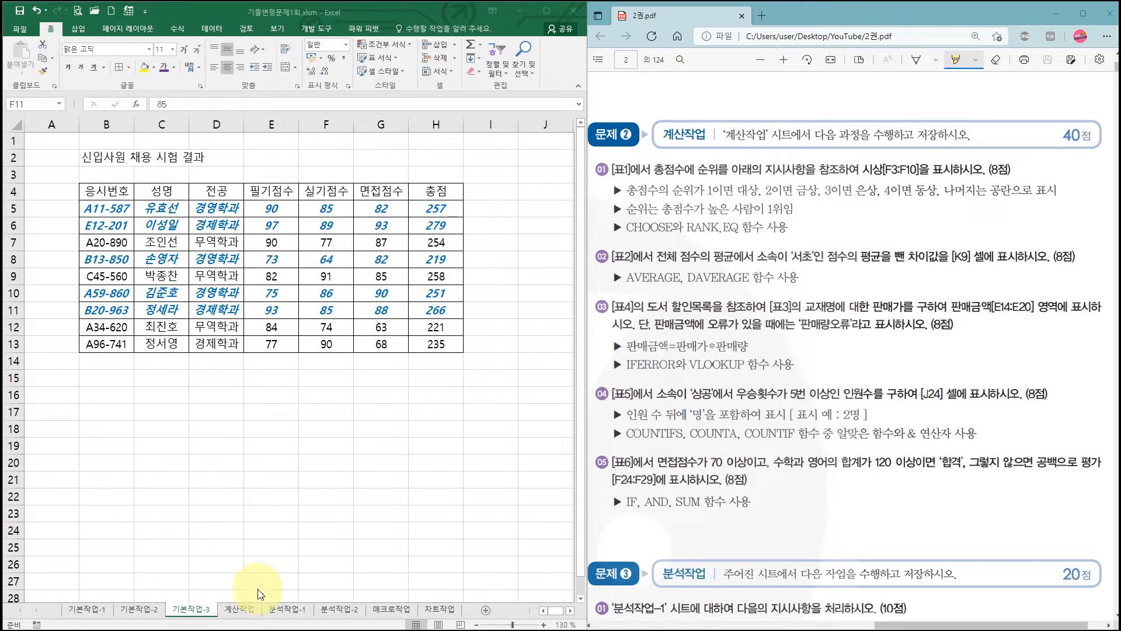
- Switch to the 계산작업 sheet and set its zoom to 130%
{"action": "left_click", "coordinate": [249, 612]}
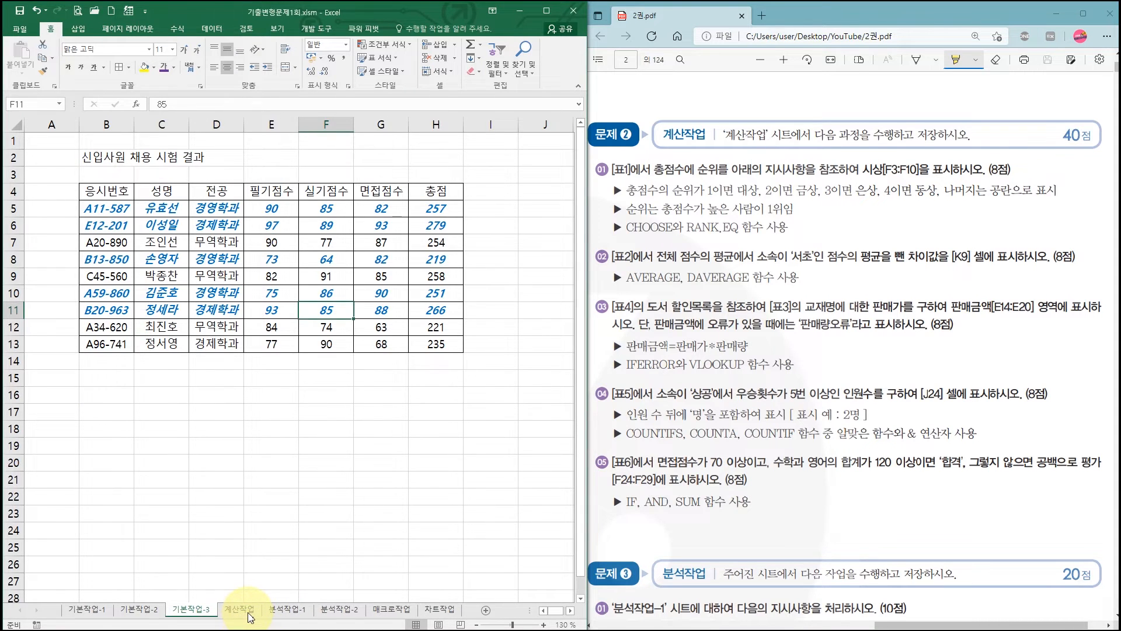
{"action": "left_click", "coordinate": [249, 613]}
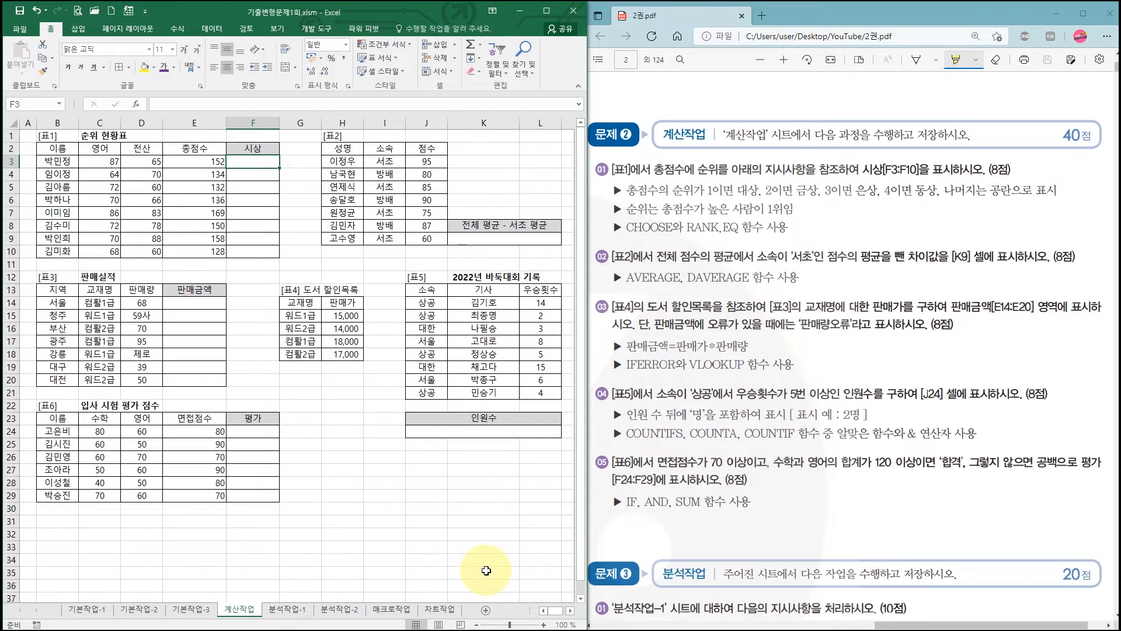
{"action": "left_click", "coordinate": [545, 624]}
{"action": "left_click", "coordinate": [545, 624]}
{"action": "left_click", "coordinate": [545, 624]}
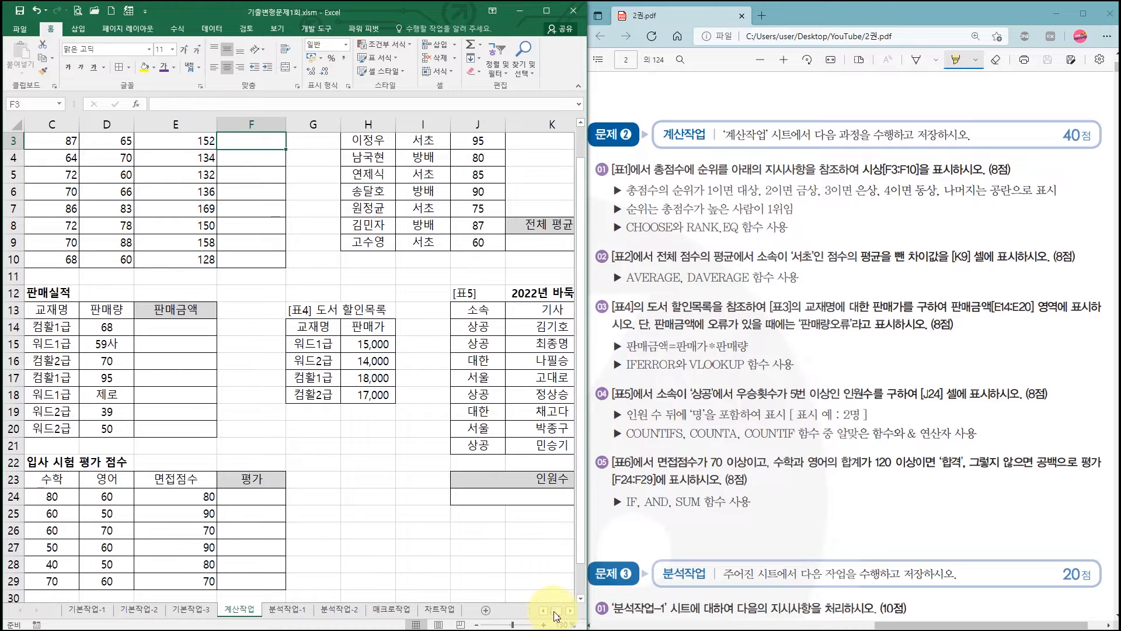
{"action": "left_click", "coordinate": [543, 611]}
{"action": "left_click", "coordinate": [543, 610]}
{"action": "scroll", "coordinate": [356, 481], "scroll_direction": "up", "scroll_amount": 1}
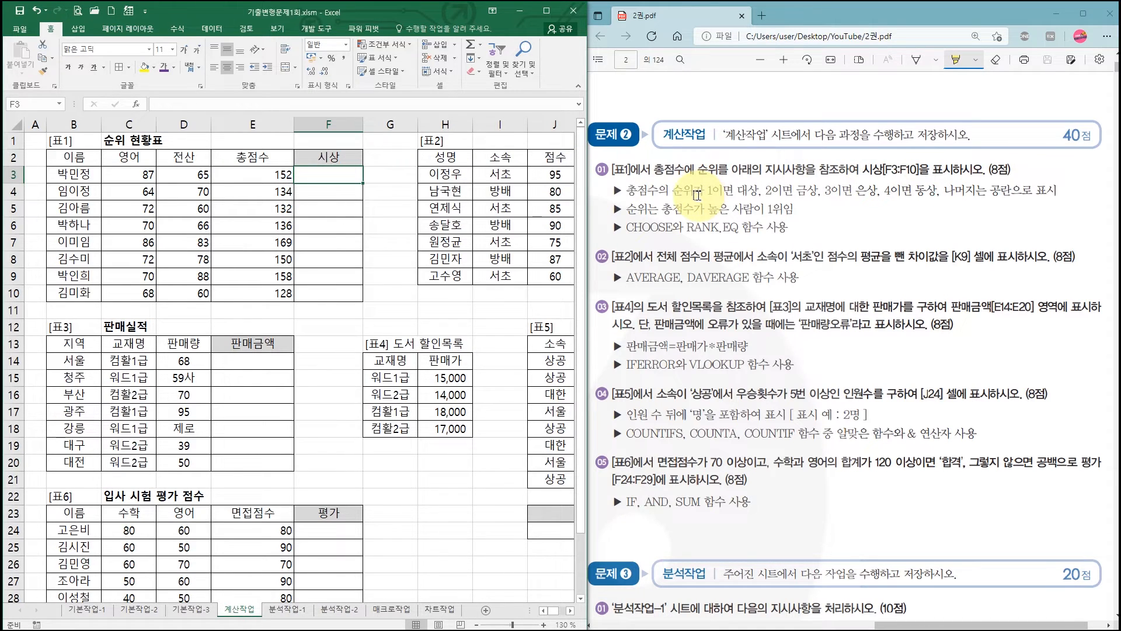
- Highlight 대상, 금상, 은상, 동상, 공란, 높은 and "CHOOSE와 RANK.EQ" in the PDF's first 계산작업 task
{"action": "left_click", "coordinate": [738, 191]}
{"action": "left_click_drag", "start_coordinate": [738, 191], "coordinate": [937, 191]}
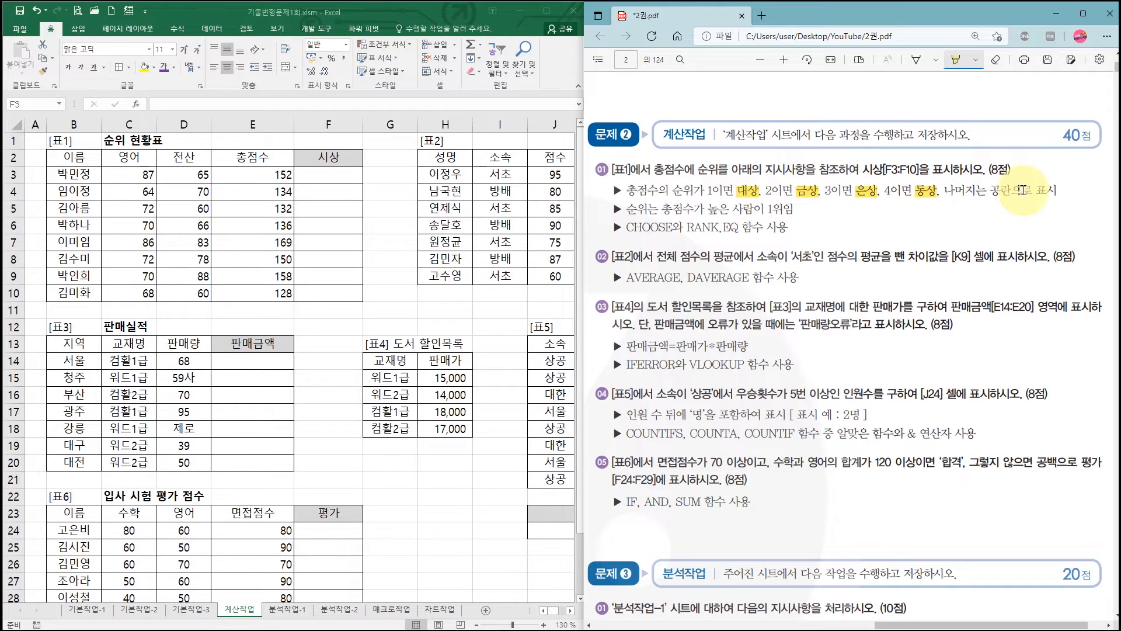
{"action": "left_click_drag", "start_coordinate": [990, 191], "coordinate": [1010, 191]}
{"action": "left_click_drag", "start_coordinate": [707, 209], "coordinate": [730, 209]}
{"action": "left_click_drag", "start_coordinate": [623, 227], "coordinate": [738, 227]}
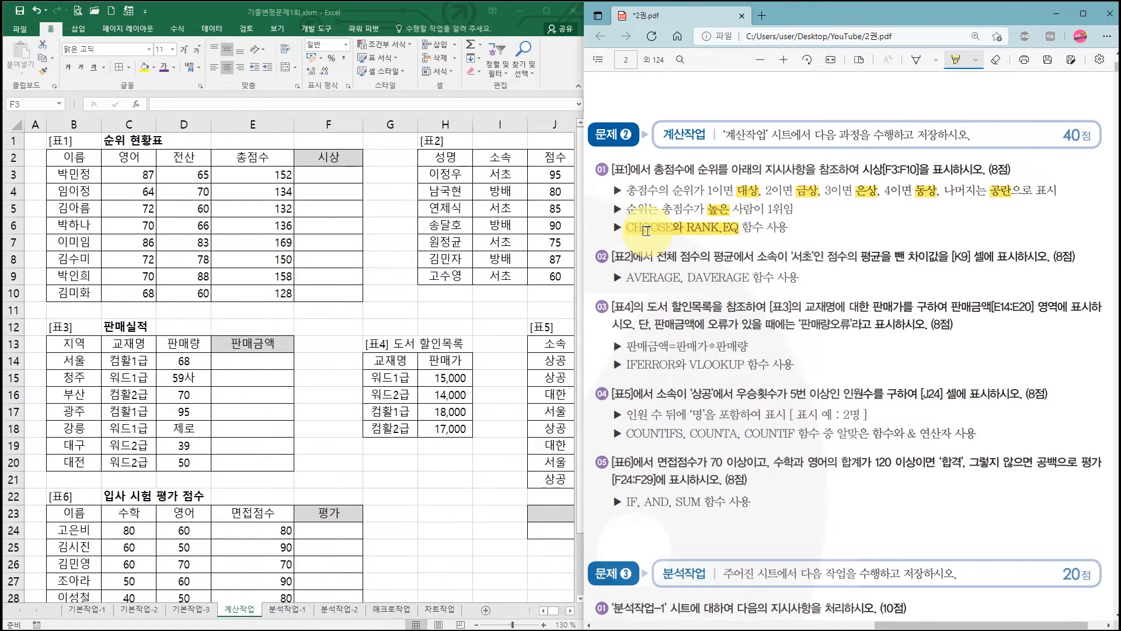
{"action": "mouse_move", "coordinate": [646, 231]}
{"action": "left_mouse_down"}
{"action": "mouse_move", "coordinate": [730, 229]}
{"action": "mouse_move", "coordinate": [711, 229]}
{"action": "left_mouse_up"}
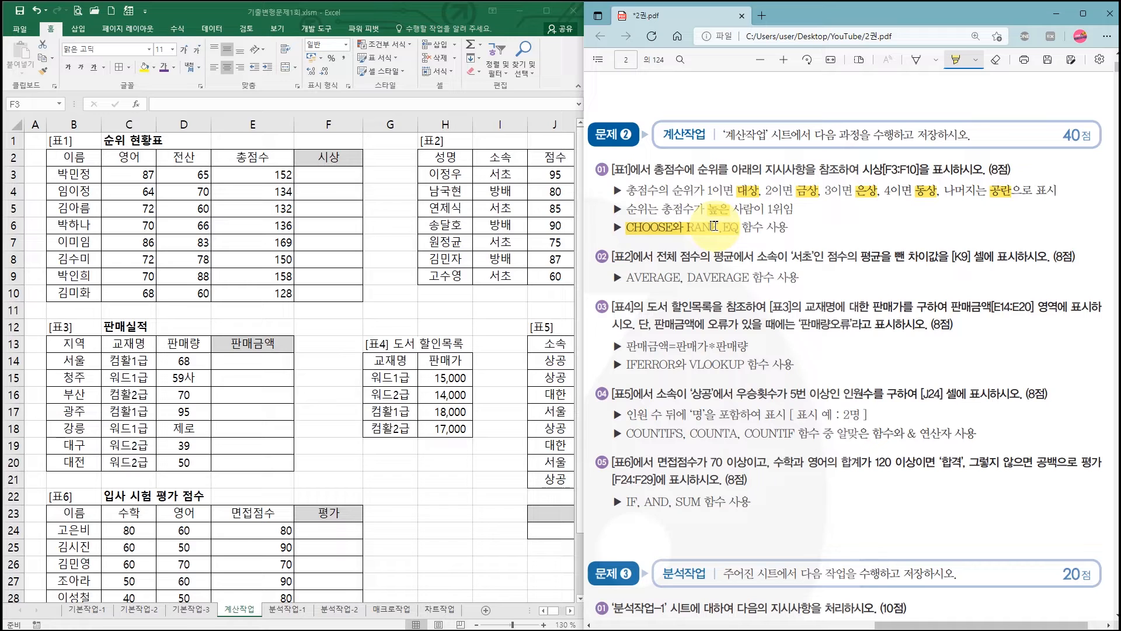
- Start a CHOOSE formula in cell F3 and open its function arguments
{"action": "left_click", "coordinate": [328, 175]}
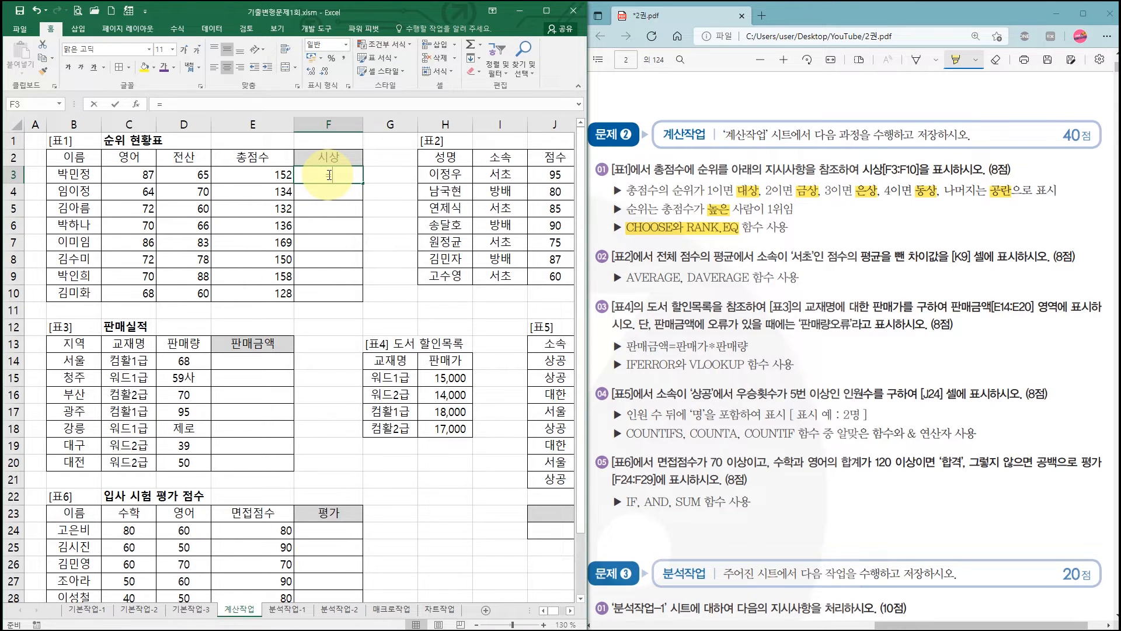
{"action": "type", "text": "=choose"}
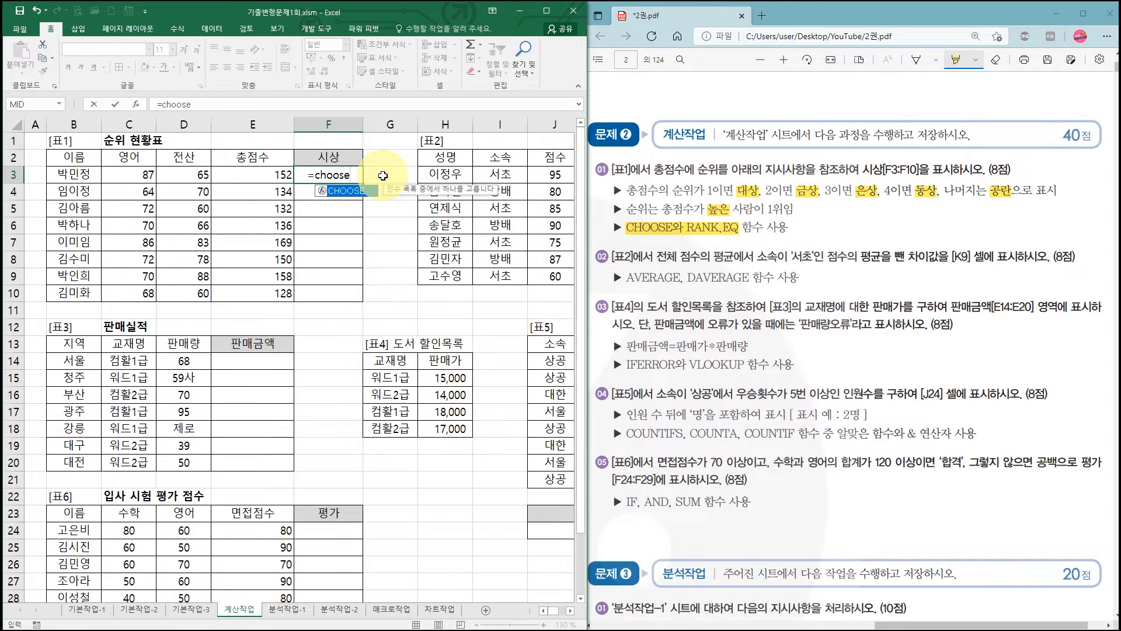
{"action": "key", "text": "ctrl+a"}
{"action": "left_click_drag", "start_coordinate": [341, 217], "coordinate": [373, 225]}
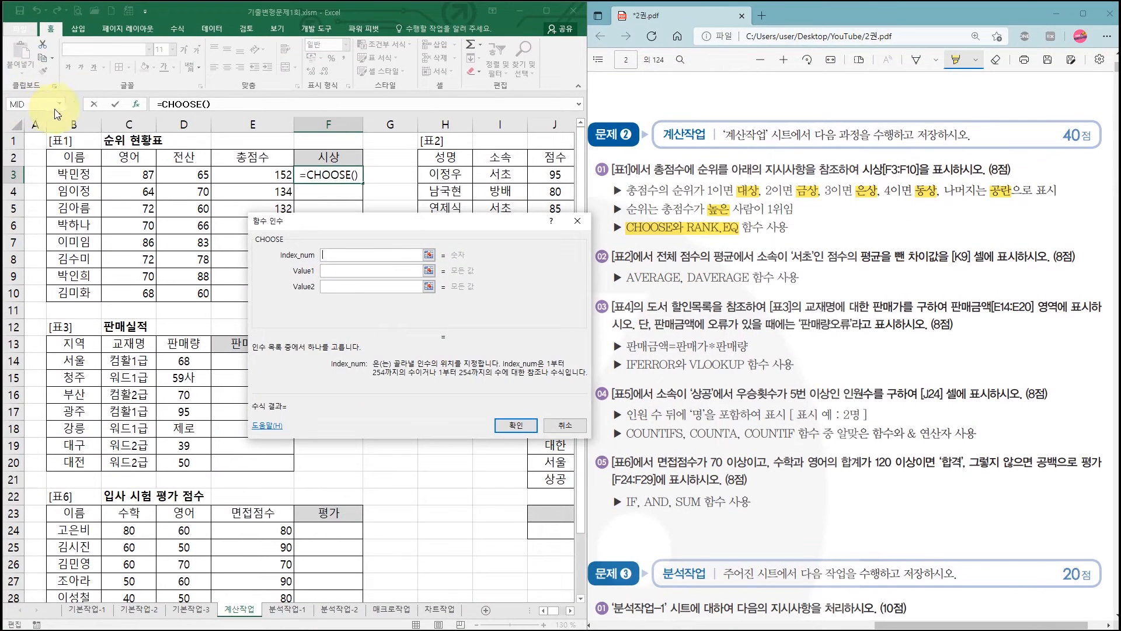
- Nest the RANK.EQ function as the Index_num argument of CHOOSE, picking it from the full function list
{"action": "left_click", "coordinate": [59, 106]}
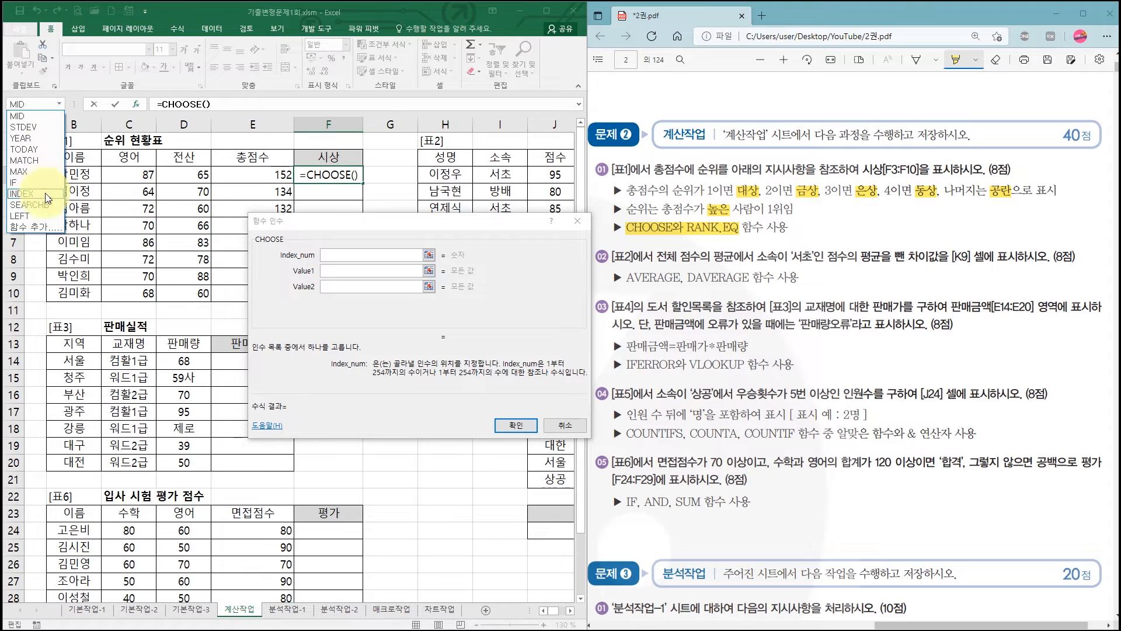
{"action": "left_click", "coordinate": [37, 227]}
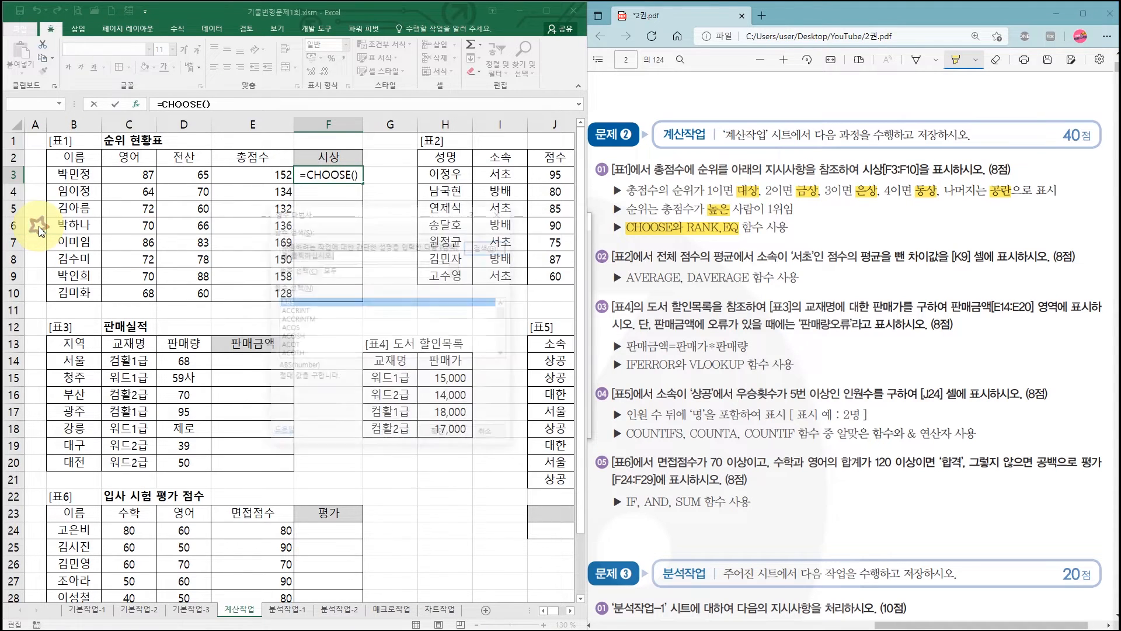
{"action": "left_click", "coordinate": [336, 323]}
{"action": "key", "text": "r"}
{"action": "scroll", "coordinate": [337, 325], "scroll_direction": "down", "scroll_amount": 1}
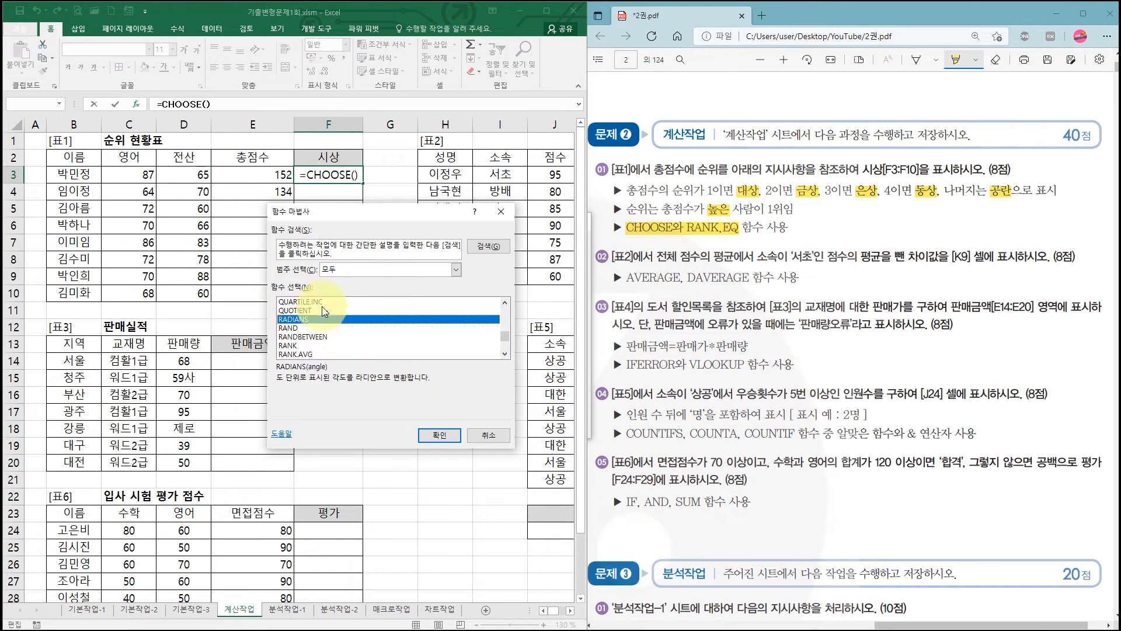
{"action": "scroll", "coordinate": [313, 341], "scroll_direction": "down", "scroll_amount": 2}
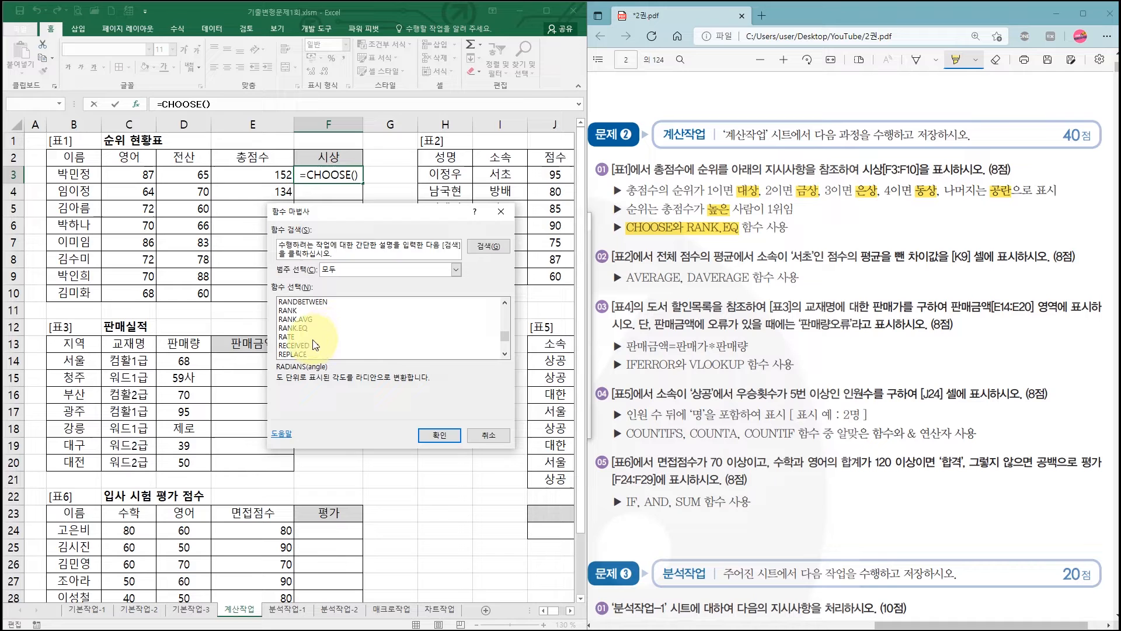
{"action": "left_click", "coordinate": [305, 328]}
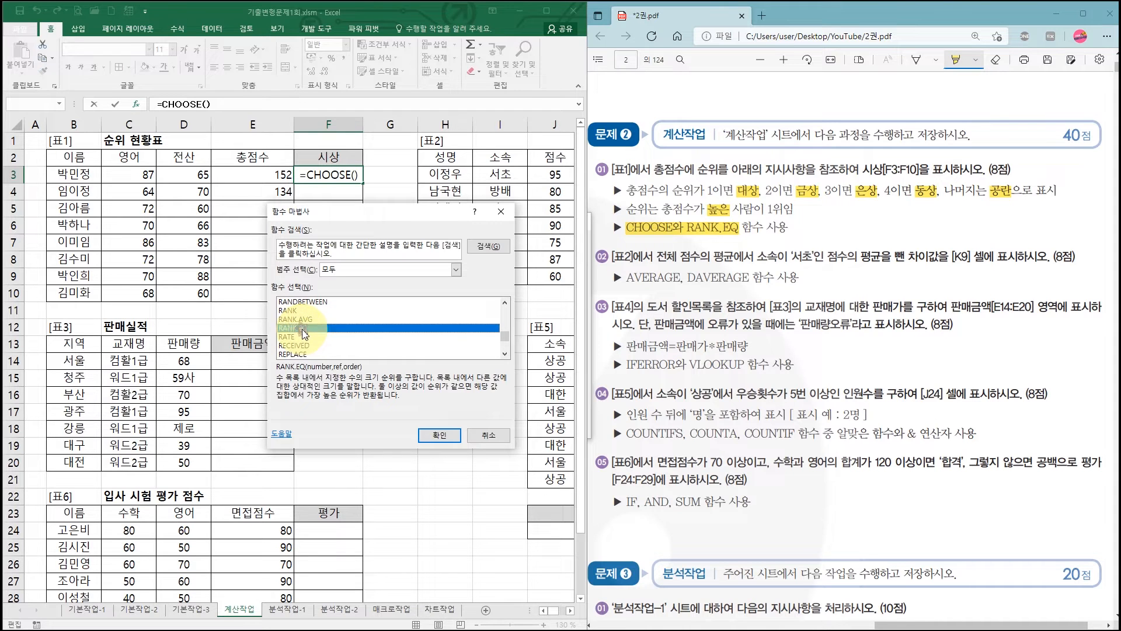
{"action": "left_click", "coordinate": [442, 439]}
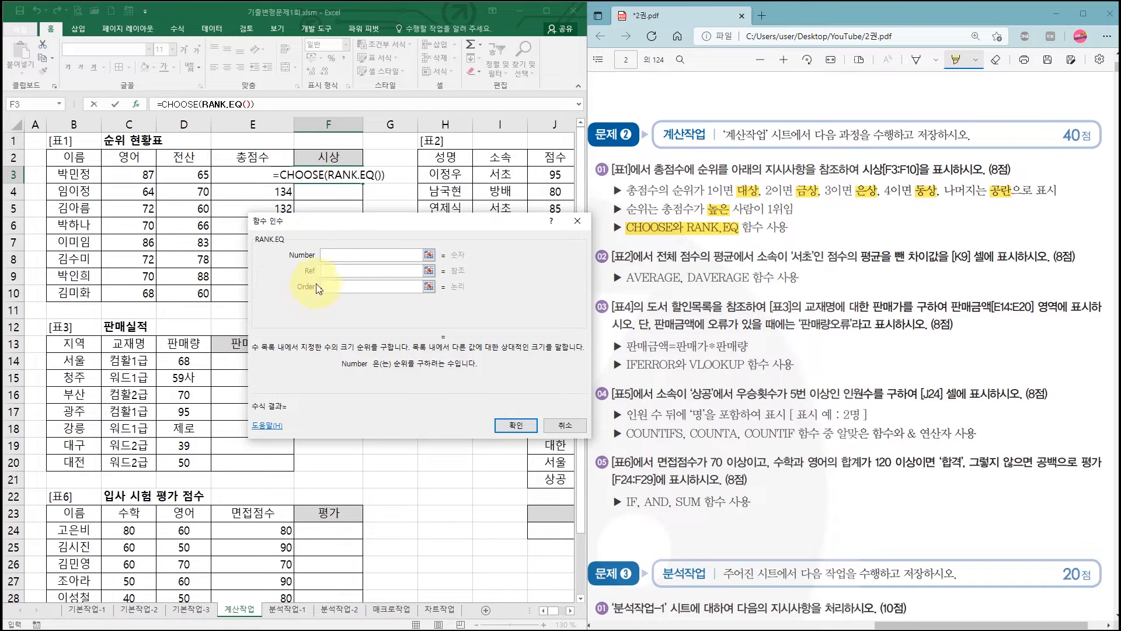
- Set RANK.EQ's Number argument to E3 and its Ref argument to the total scores E3:E10
{"action": "left_click", "coordinate": [331, 253]}
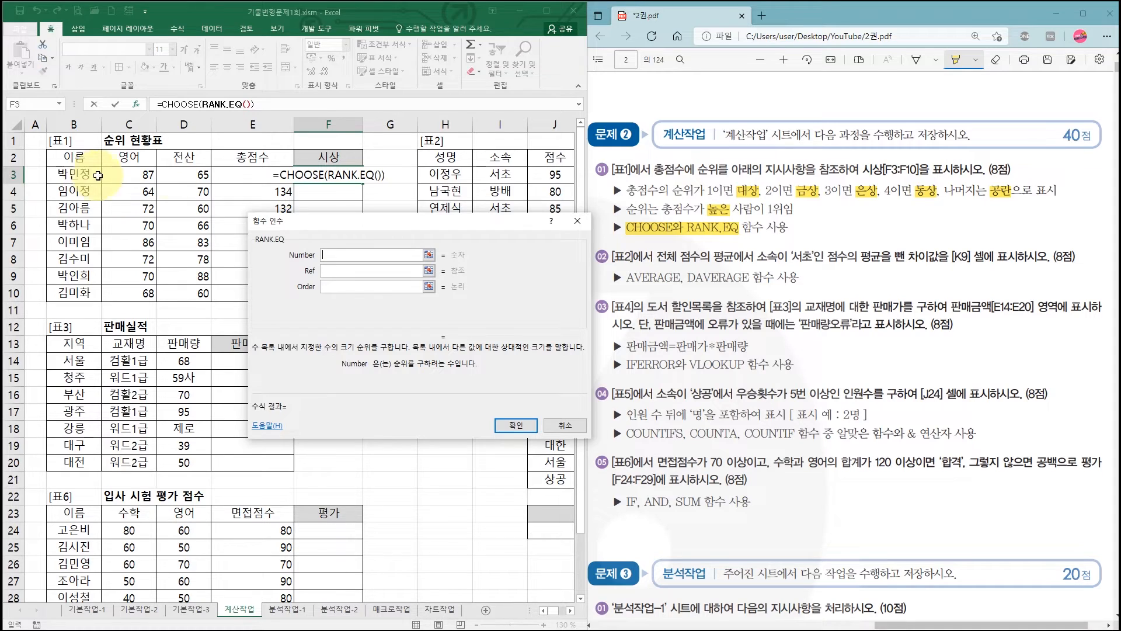
{"action": "left_click", "coordinate": [244, 173]}
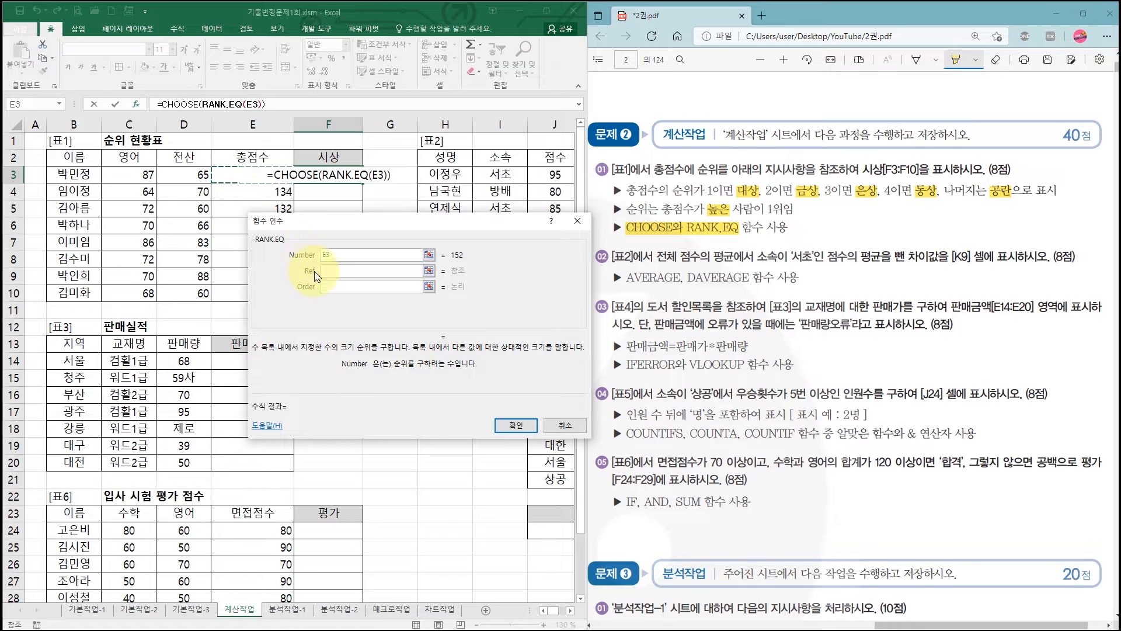
{"action": "key", "text": "Tab"}
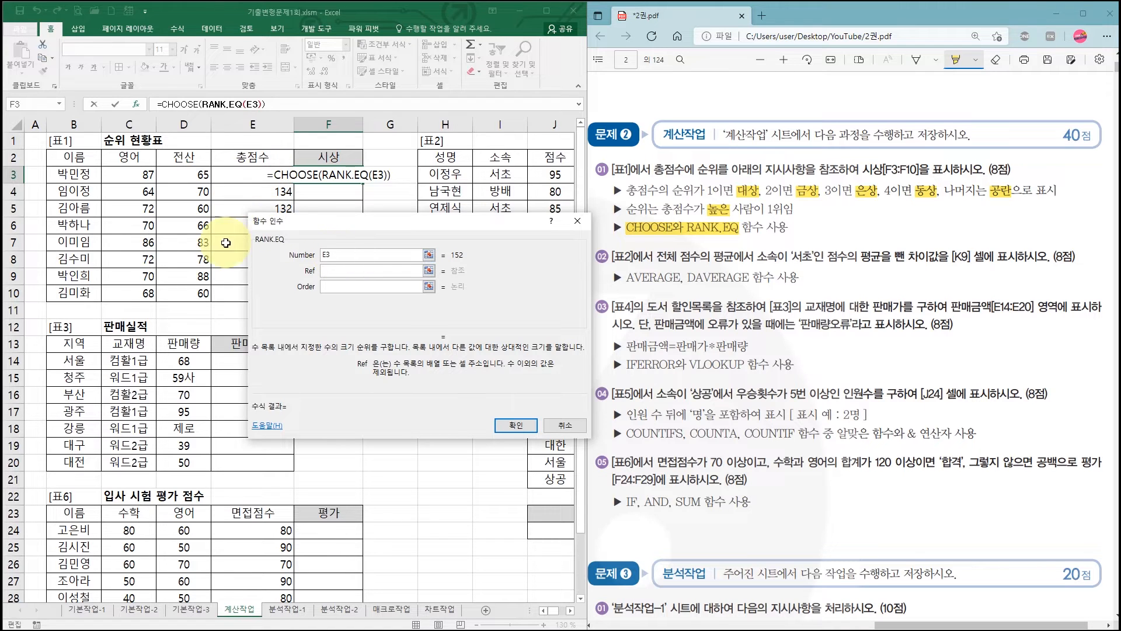
{"action": "left_click_drag", "start_coordinate": [247, 176], "coordinate": [240, 292]}
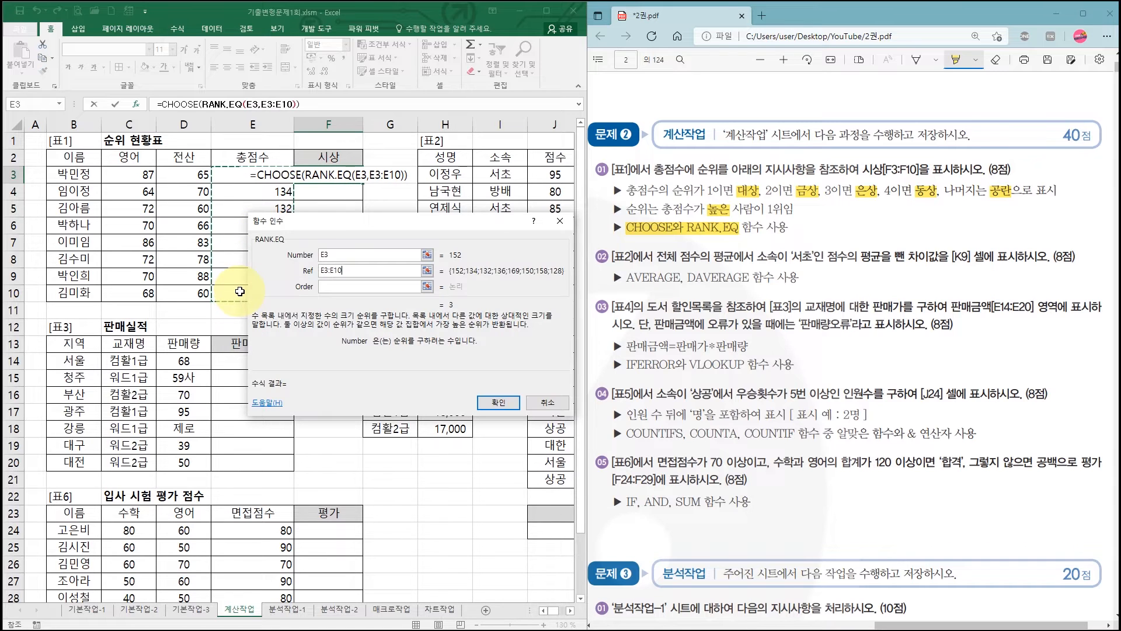
{"action": "left_click_drag", "start_coordinate": [338, 221], "coordinate": [479, 201]}
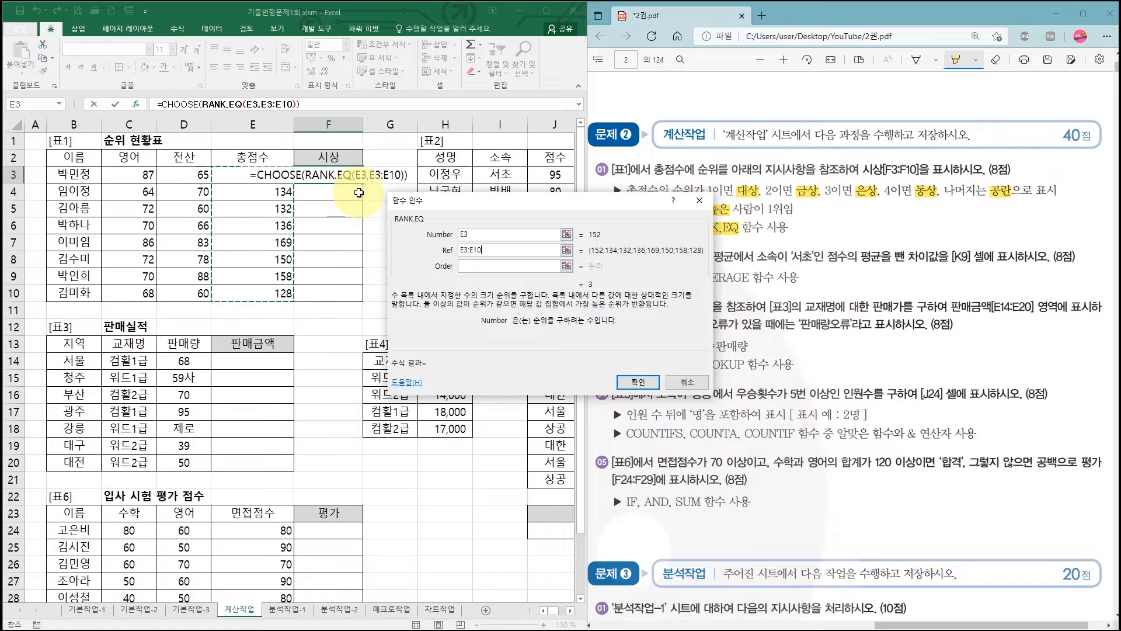
- Make the Ref range absolute as $E$3:$E$10 and leave the Order argument empty for descending ranking
{"action": "left_click", "coordinate": [488, 250]}
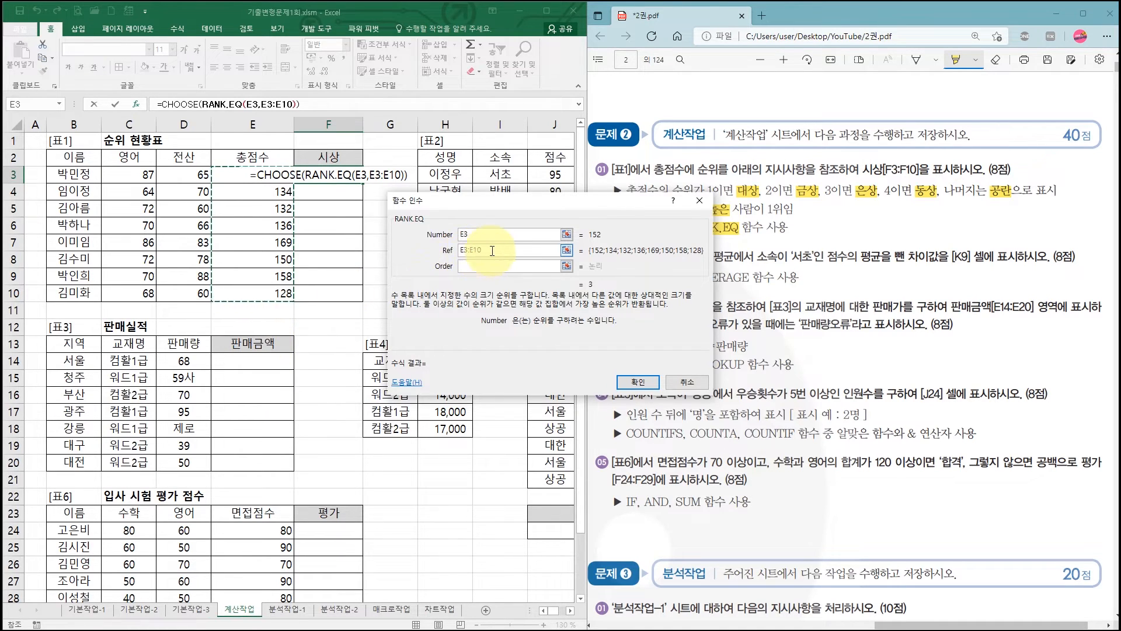
{"action": "left_click_drag", "start_coordinate": [492, 250], "coordinate": [443, 256]}
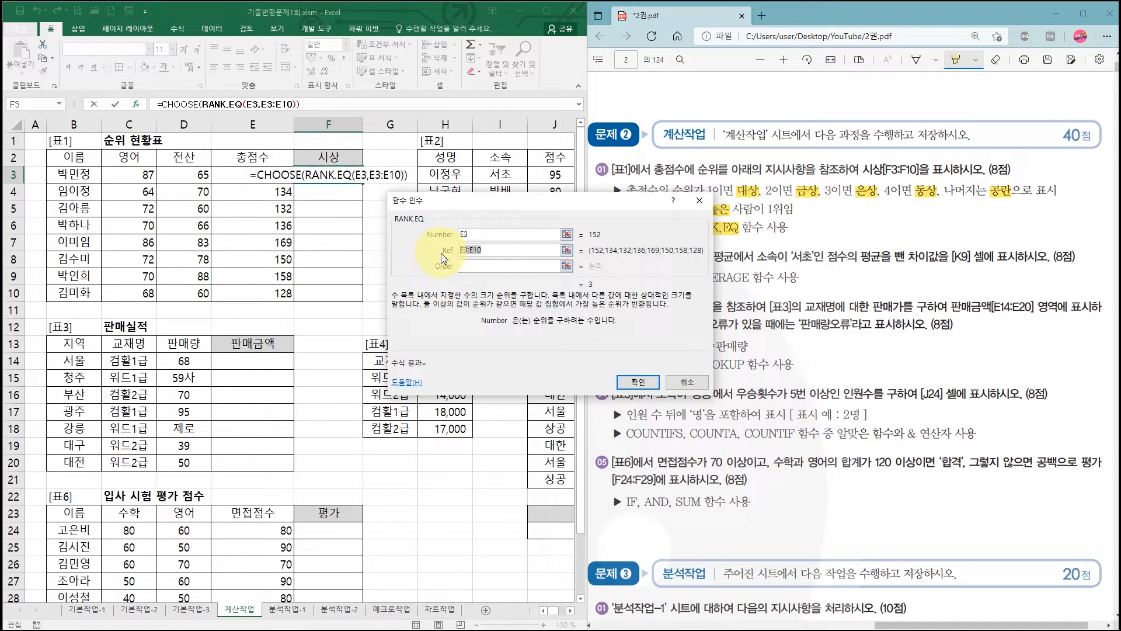
{"action": "key", "text": "F4"}
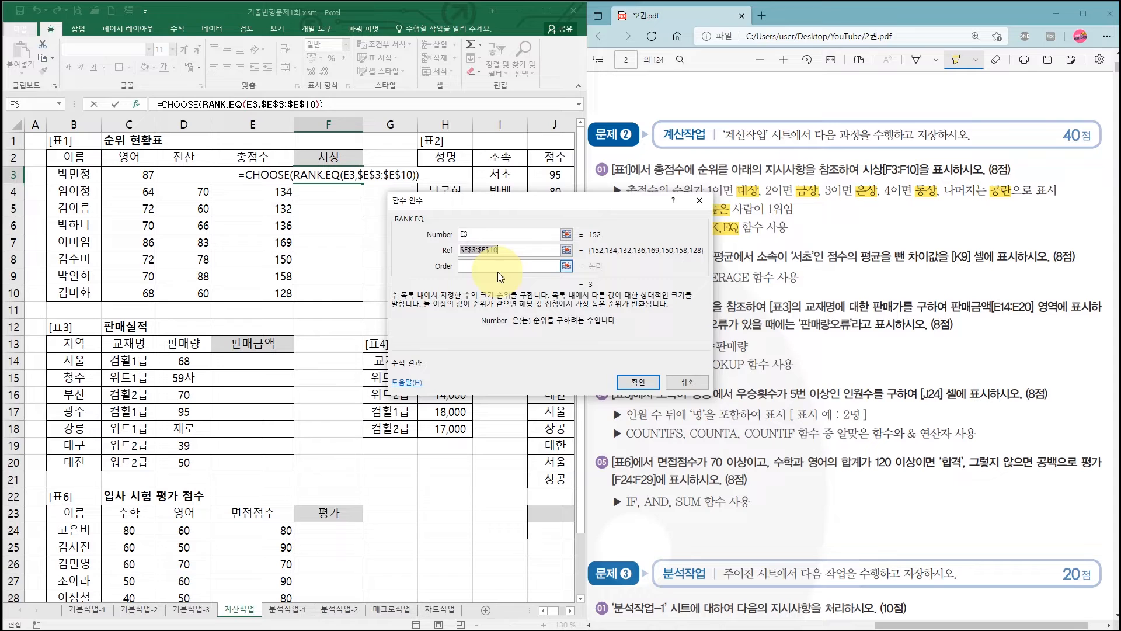
{"action": "left_click_drag", "start_coordinate": [484, 200], "coordinate": [373, 207]}
{"action": "left_click", "coordinate": [367, 273]}
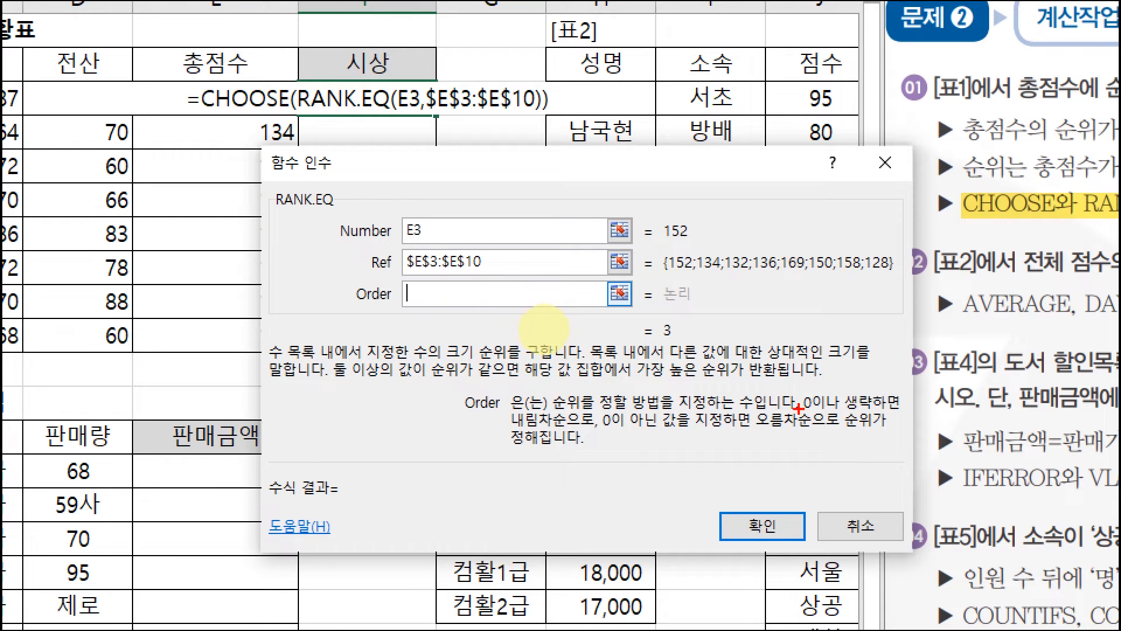
{"action": "left_click_drag", "start_coordinate": [799, 409], "coordinate": [834, 409]}
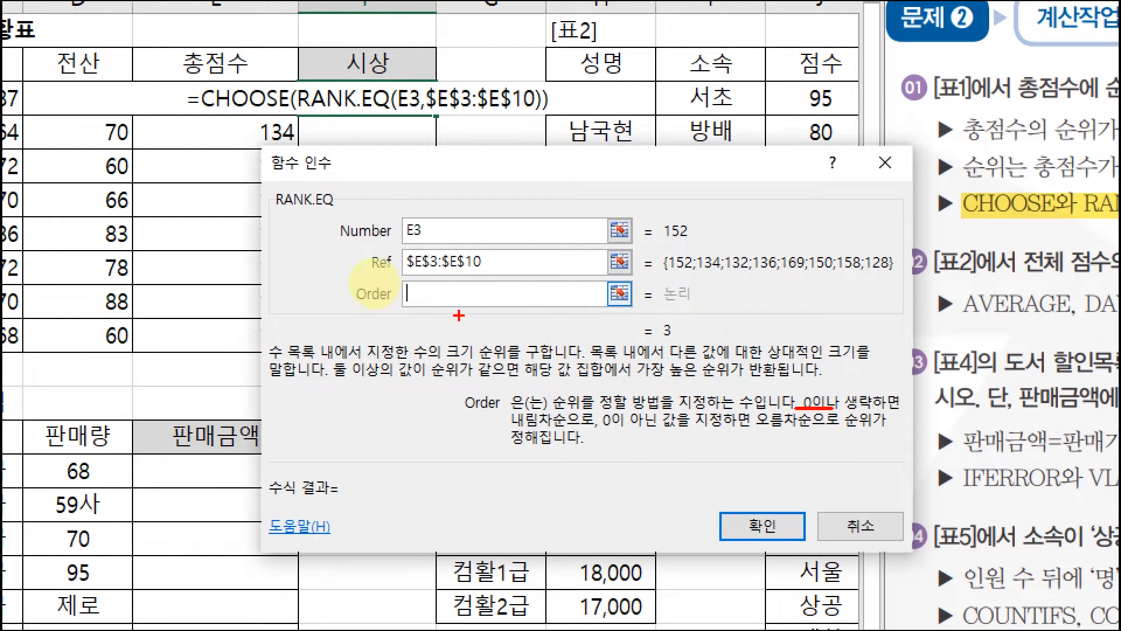
{"action": "left_click_drag", "start_coordinate": [503, 430], "coordinate": [570, 429]}
{"action": "left_click_drag", "start_coordinate": [300, 290], "coordinate": [290, 310]}
{"action": "mouse_move", "coordinate": [286, 410]}
{"action": "left_mouse_down"}
{"action": "mouse_move", "coordinate": [311, 408]}
{"action": "mouse_move", "coordinate": [298, 412]}
{"action": "left_mouse_up"}
{"action": "mouse_move", "coordinate": [334, 307]}
{"action": "left_mouse_down"}
{"action": "mouse_move", "coordinate": [335, 399]}
{"action": "mouse_move", "coordinate": [363, 376]}
{"action": "left_mouse_up"}
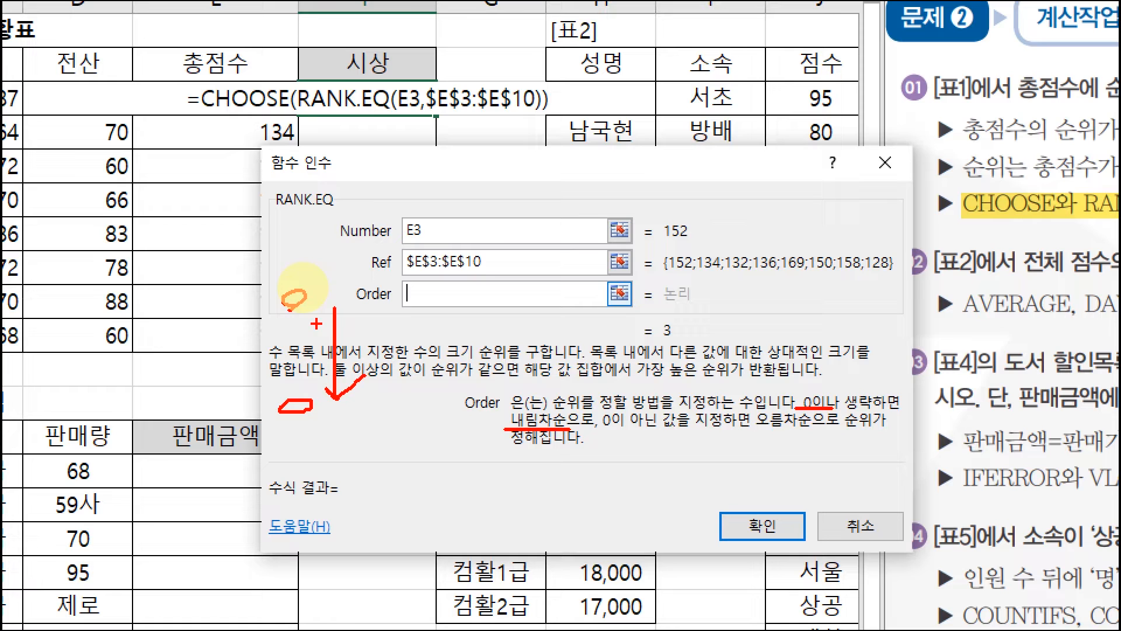
{"action": "left_click_drag", "start_coordinate": [265, 287], "coordinate": [263, 328]}
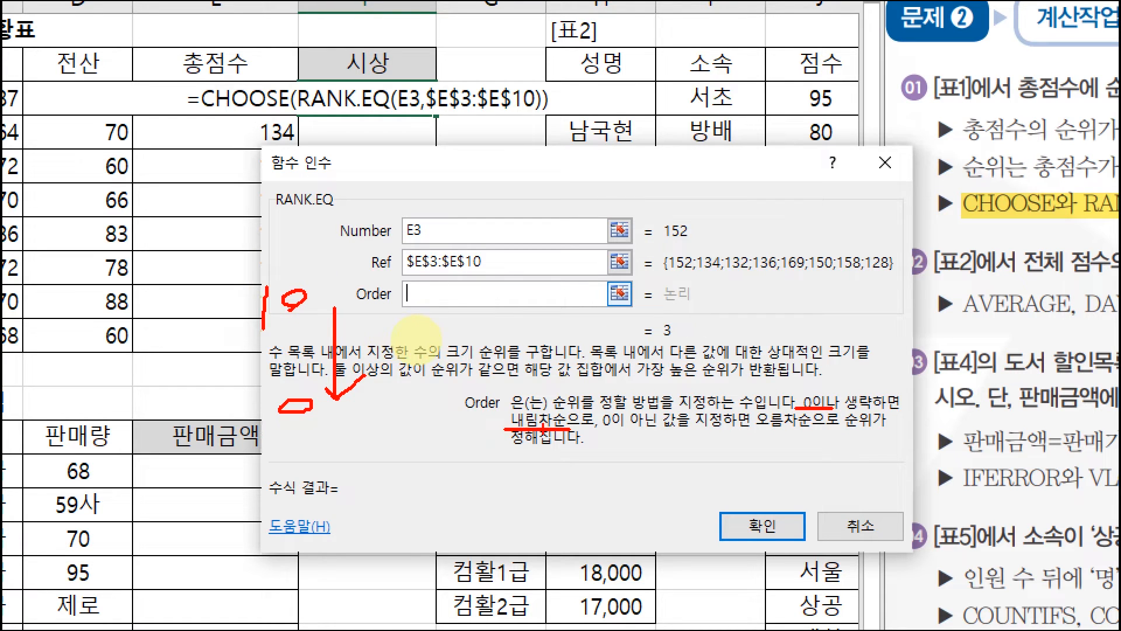
{"action": "left_click_drag", "start_coordinate": [429, 286], "coordinate": [430, 286]}
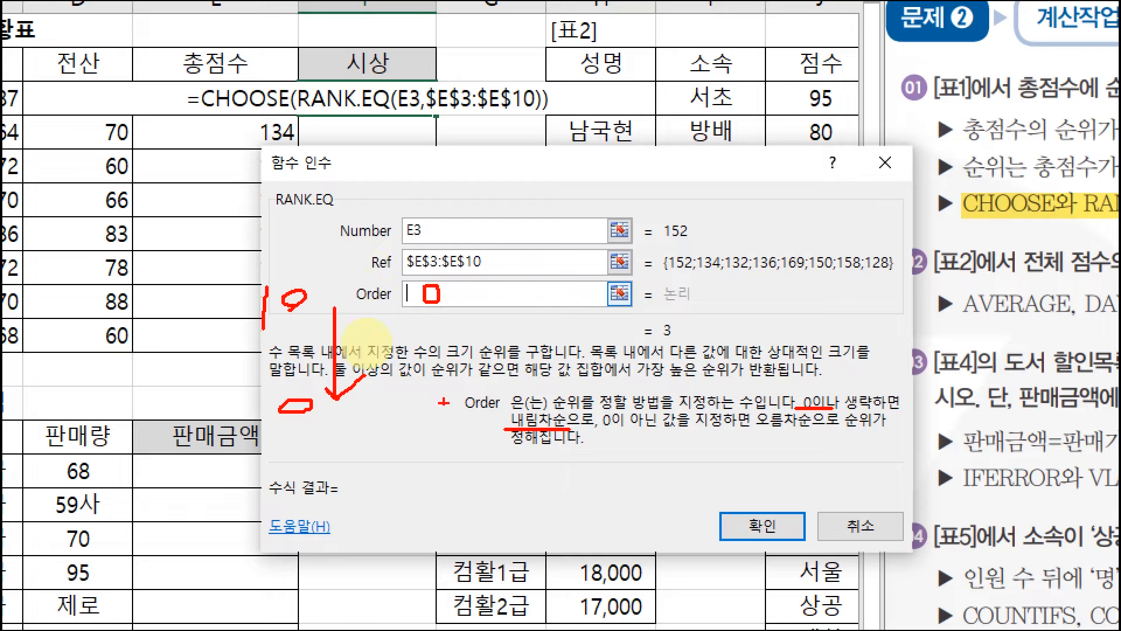
{"action": "left_click_drag", "start_coordinate": [555, 507], "coordinate": [530, 554]}
{"action": "left_click_drag", "start_coordinate": [638, 496], "coordinate": [612, 548]}
{"action": "mouse_move", "coordinate": [664, 512]}
{"action": "left_mouse_down"}
{"action": "mouse_move", "coordinate": [646, 530]}
{"action": "mouse_move", "coordinate": [653, 521]}
{"action": "left_mouse_up"}
{"action": "mouse_move", "coordinate": [563, 564]}
{"action": "left_mouse_down"}
{"action": "mouse_move", "coordinate": [488, 477]}
{"action": "mouse_move", "coordinate": [562, 539]}
{"action": "mouse_move", "coordinate": [547, 552]}
{"action": "left_mouse_up"}
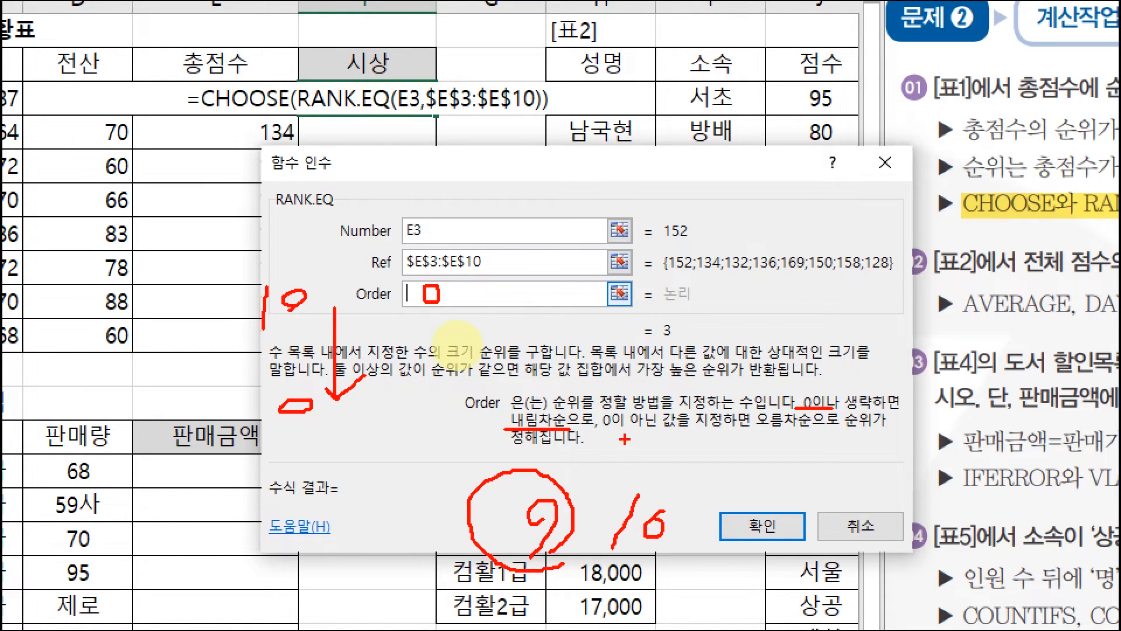
{"action": "left_click_drag", "start_coordinate": [605, 435], "coordinate": [737, 435]}
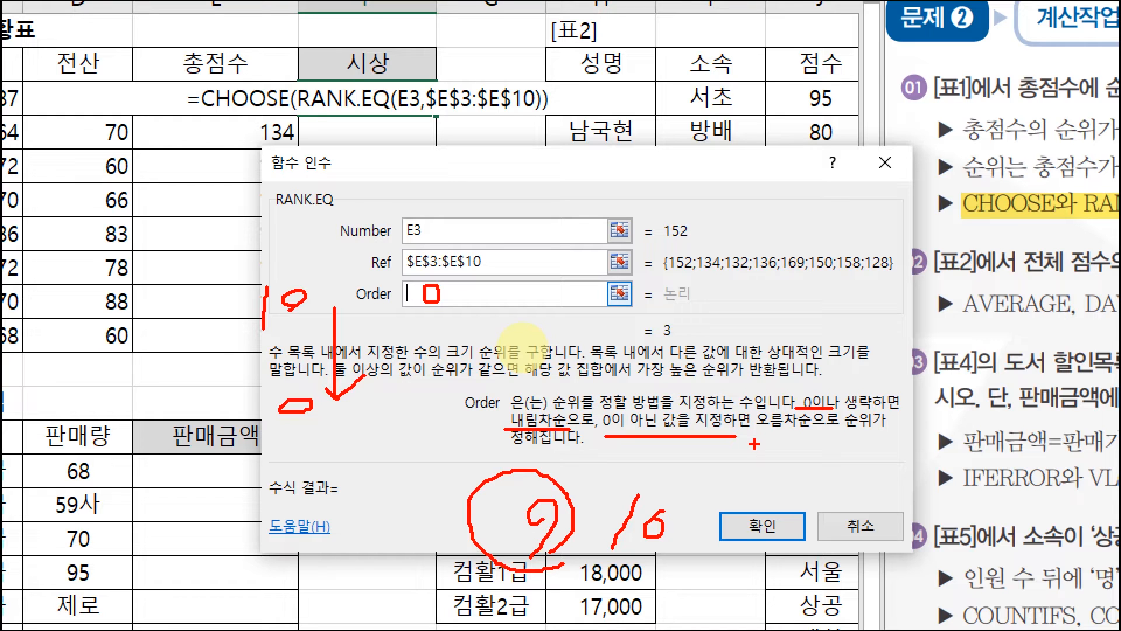
{"action": "key", "text": "Escape"}
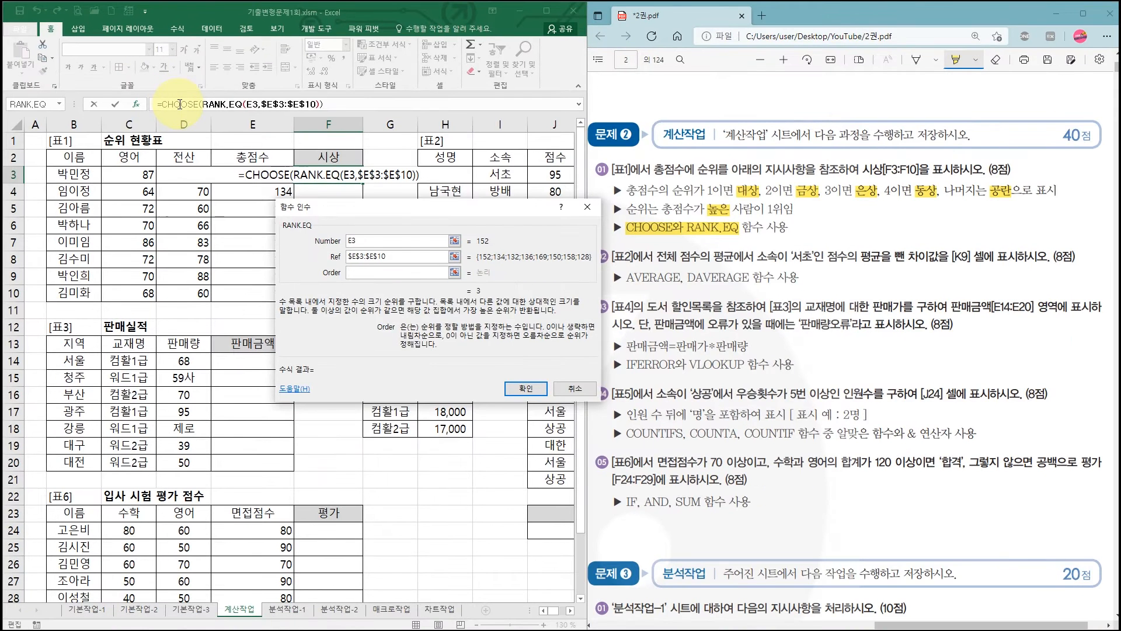
- Return to the outer CHOOSE function's arguments and set Value1 to "대상"
{"action": "left_click", "coordinate": [363, 208]}
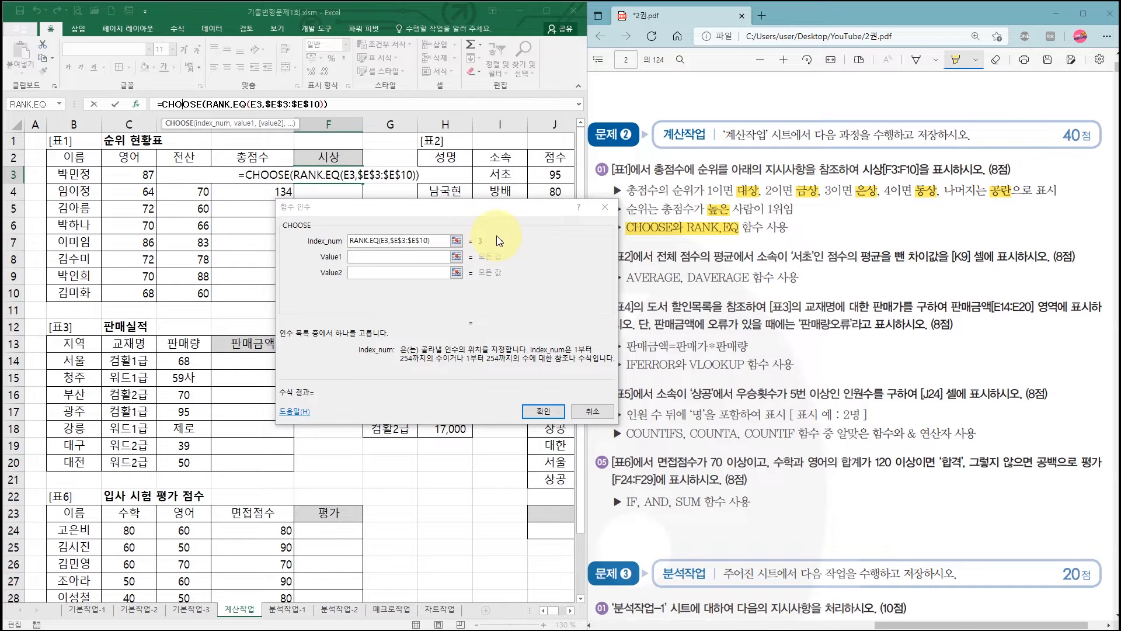
{"action": "left_click", "coordinate": [362, 256]}
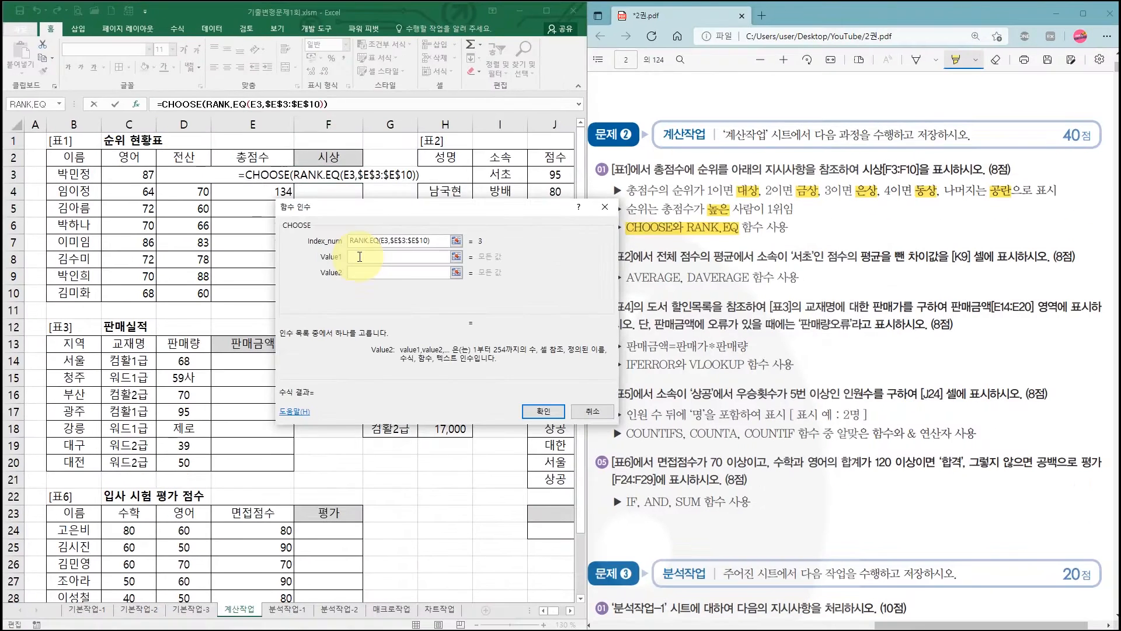
{"action": "left_click", "coordinate": [571, 317]}
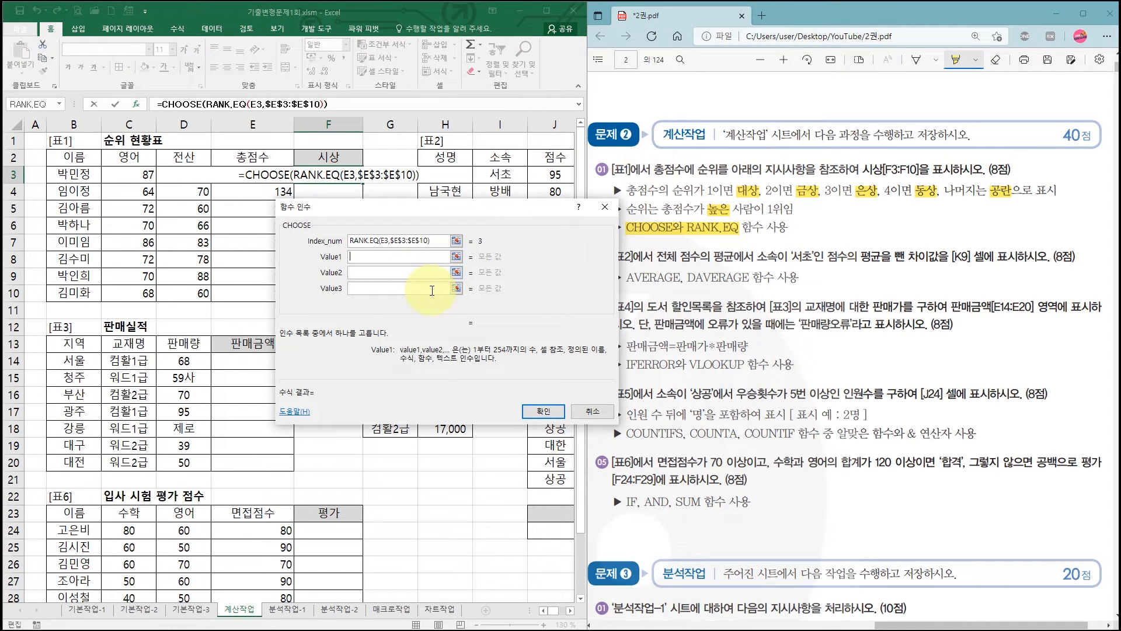
{"action": "type", "text": "e"}
{"action": "key", "text": "BackSpace"}
{"action": "type", "text": "대상"}
{"action": "key", "text": "Tab"}
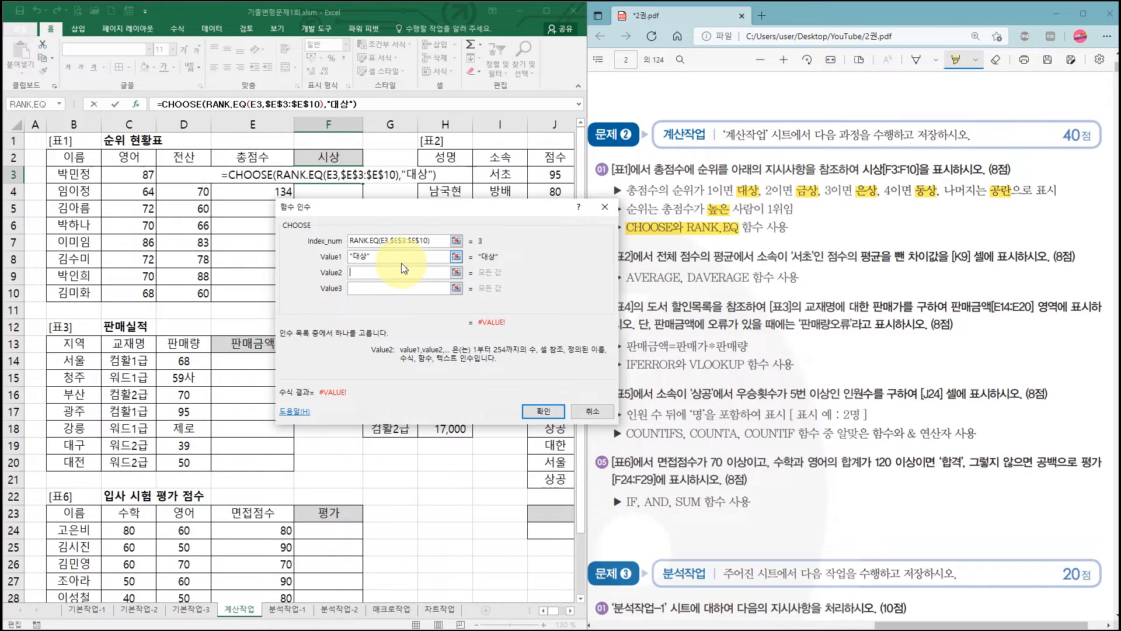
- Set CHOOSE's Value2 to "금상" and Value3 to "은상"
{"action": "type", "text": "금상"}
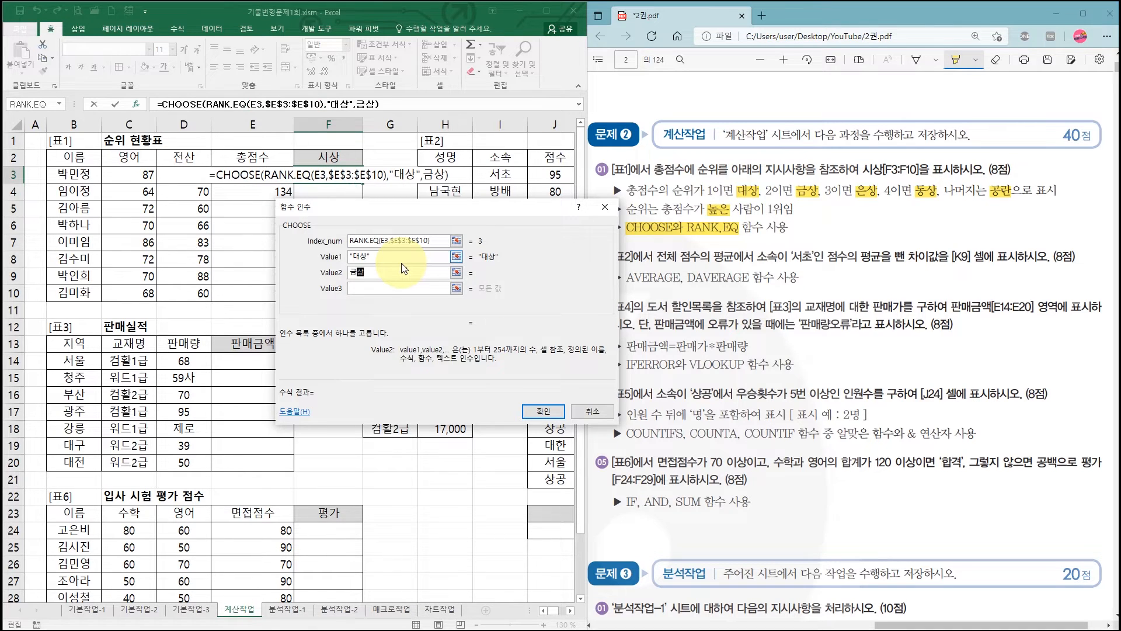
{"action": "key", "text": "Tab"}
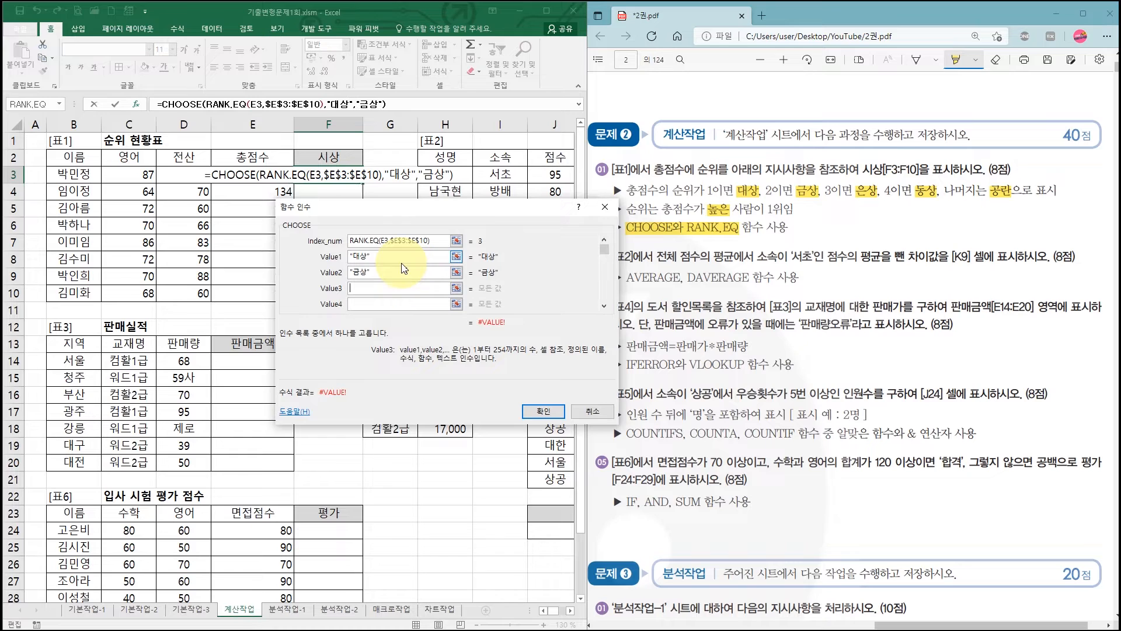
{"action": "type", "text": "은상"}
{"action": "key", "text": "Tab"}
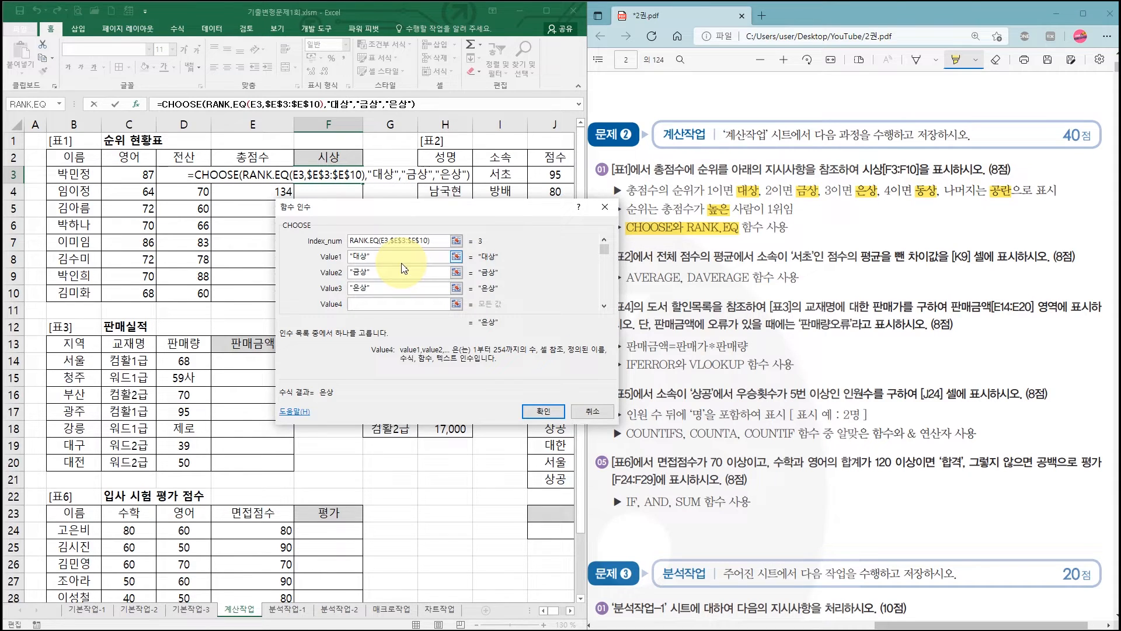
- Set CHOOSE's Value4 to "동상" and Value5 through Value8 to empty strings ("")
{"action": "type", "text": "동상"}
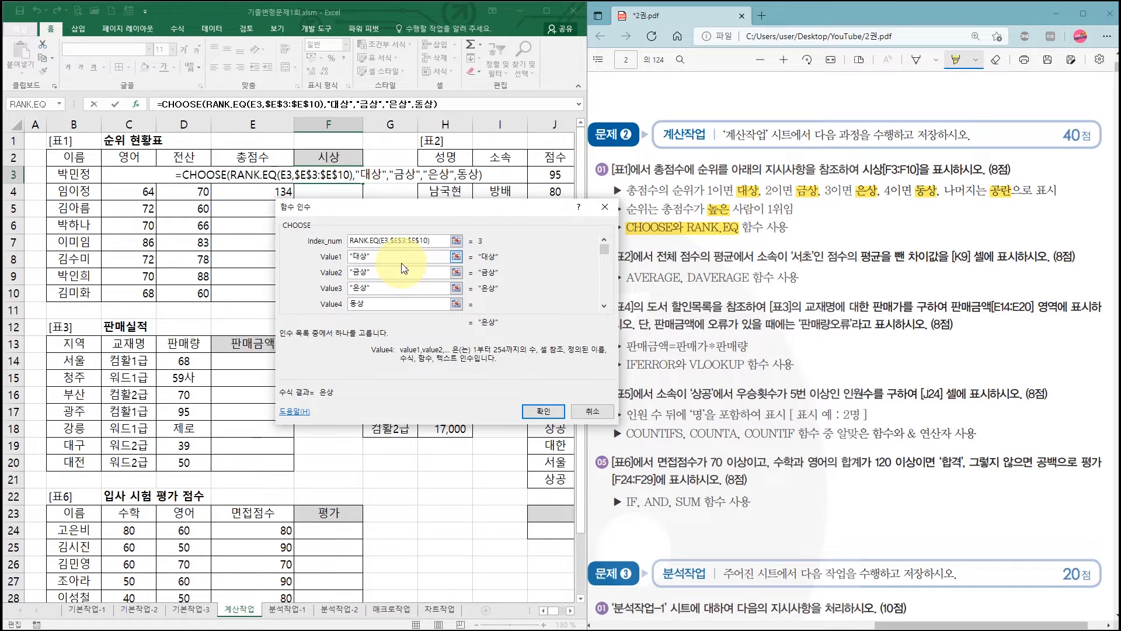
{"action": "key", "text": "Tab"}
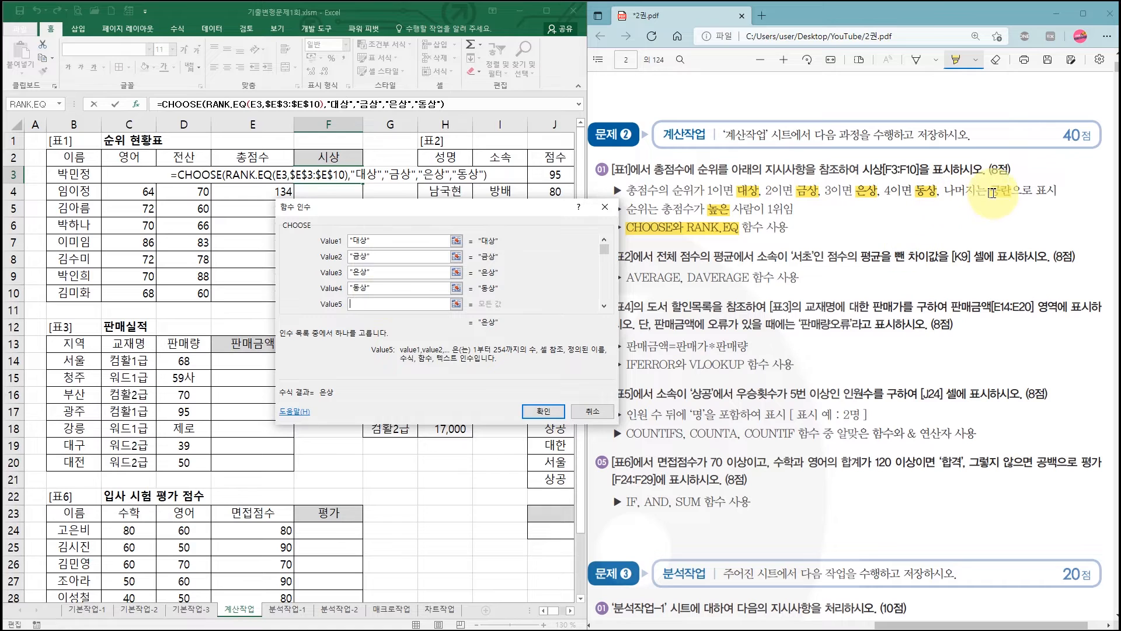
{"action": "left_click_drag", "start_coordinate": [471, 210], "coordinate": [586, 209]}
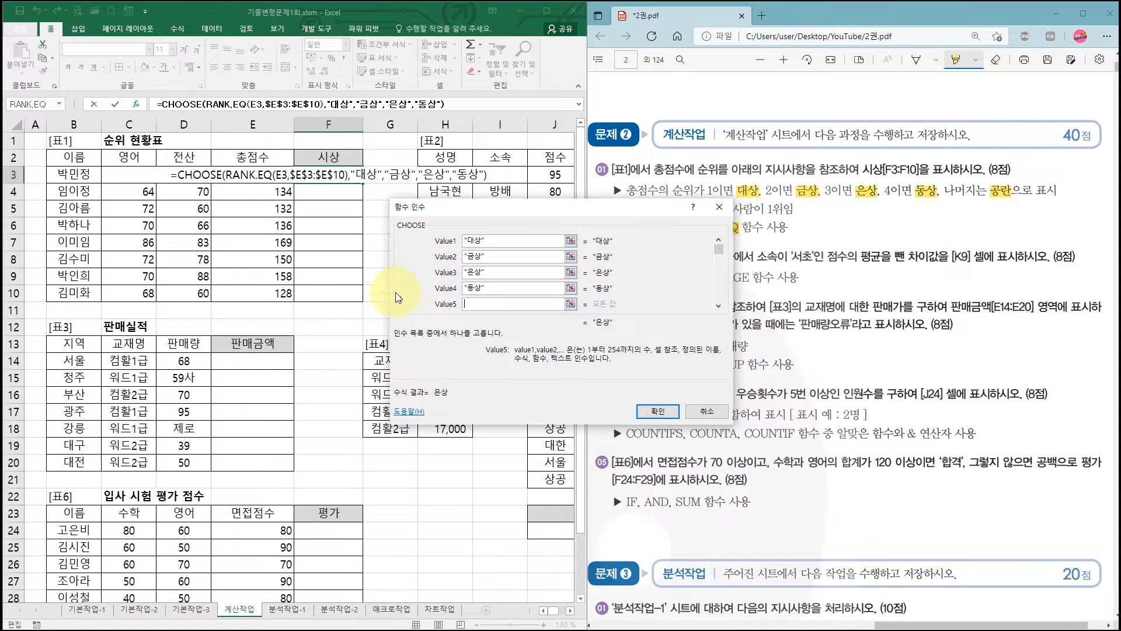
{"action": "left_click", "coordinate": [484, 305]}
{"action": "type", "text": "\"\""}
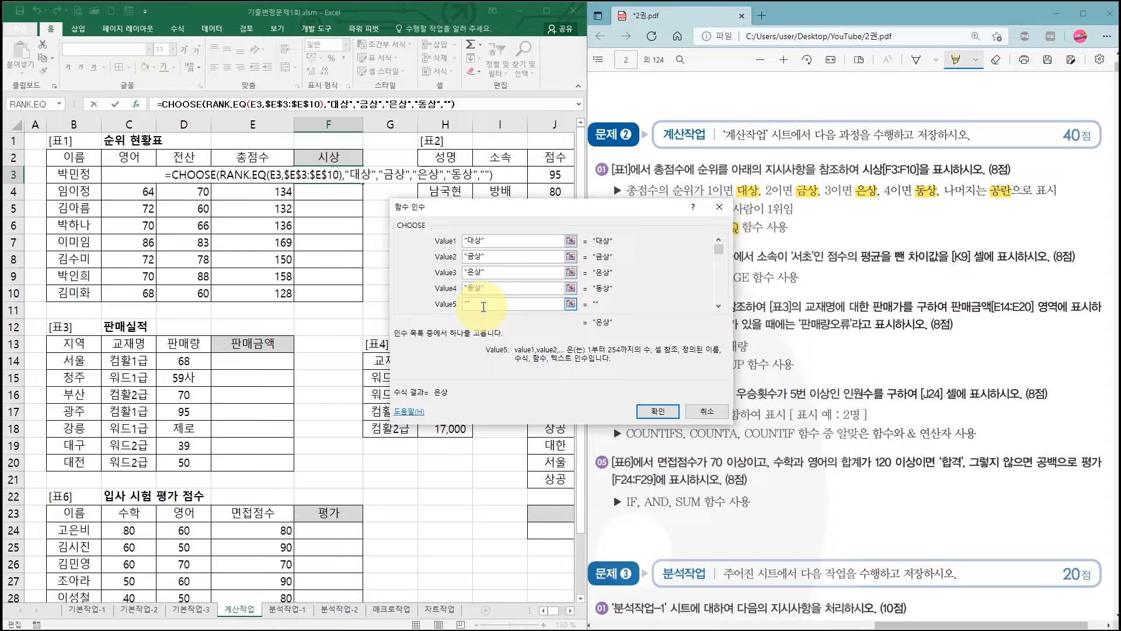
{"action": "key", "text": "Tab"}
{"action": "type", "text": "\"\""}
{"action": "key", "text": "Tab"}
{"action": "type", "text": "\"\""}
{"action": "key", "text": "Tab"}
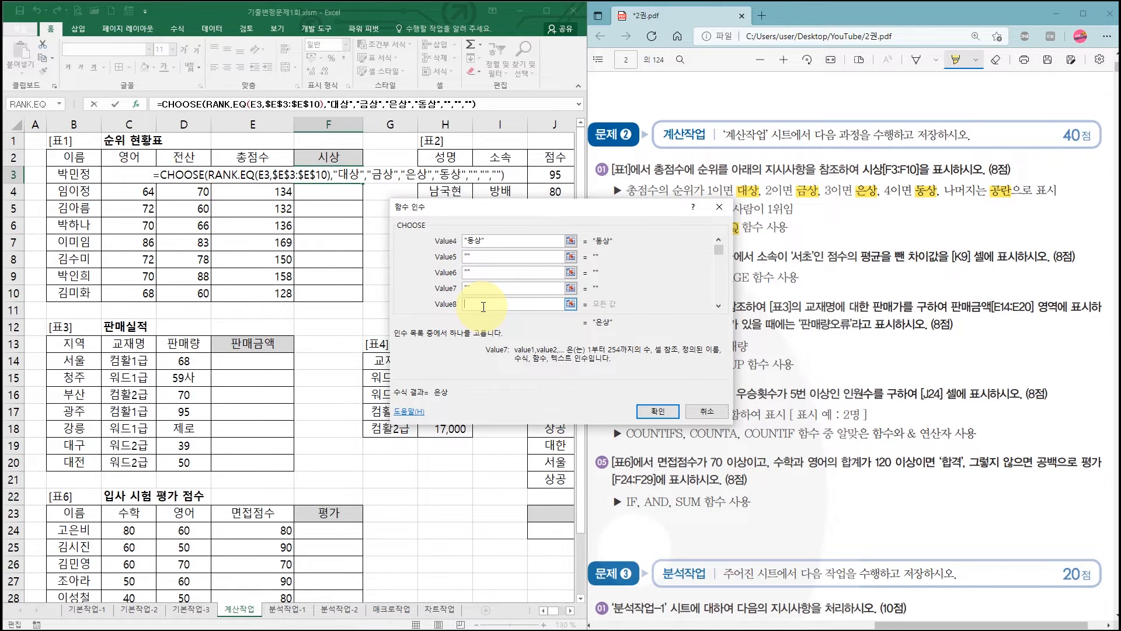
{"action": "type", "text": "\"\""}
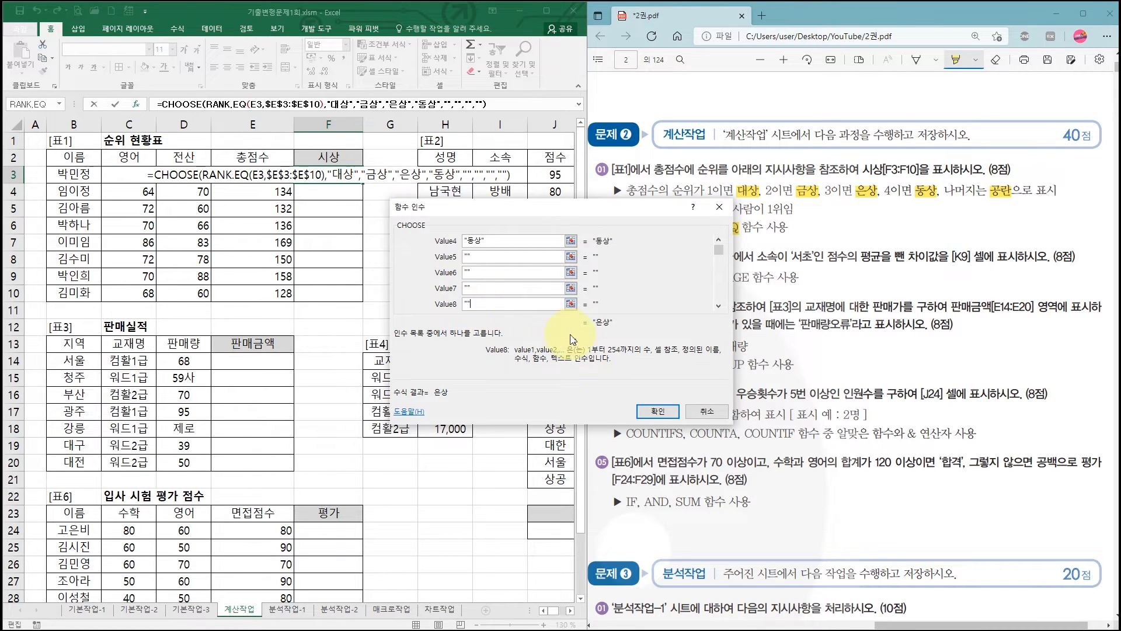
- Confirm the award formula in F3 and fill it down through F10
{"action": "left_click", "coordinate": [653, 411]}
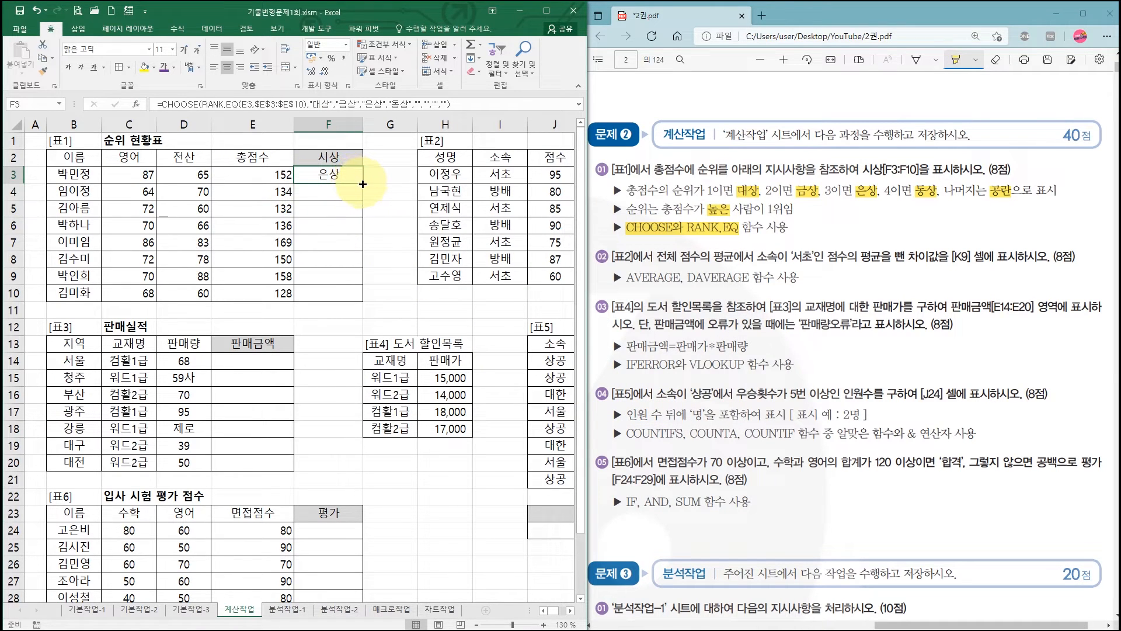
{"action": "left_click_drag", "start_coordinate": [363, 184], "coordinate": [362, 301]}
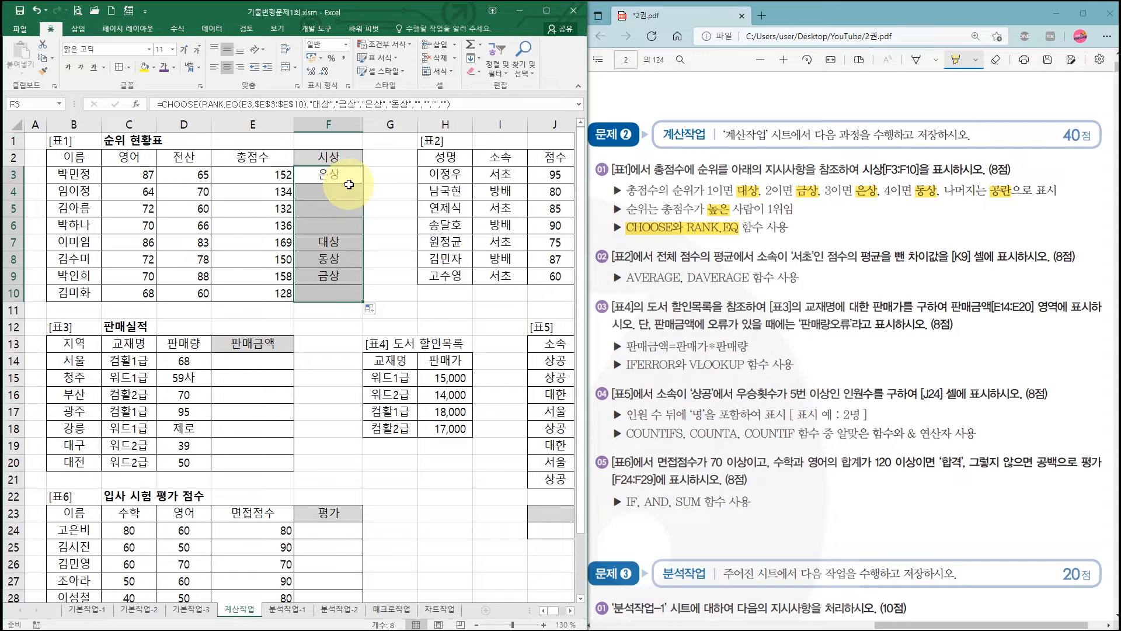
{"action": "left_click", "coordinate": [349, 219]}
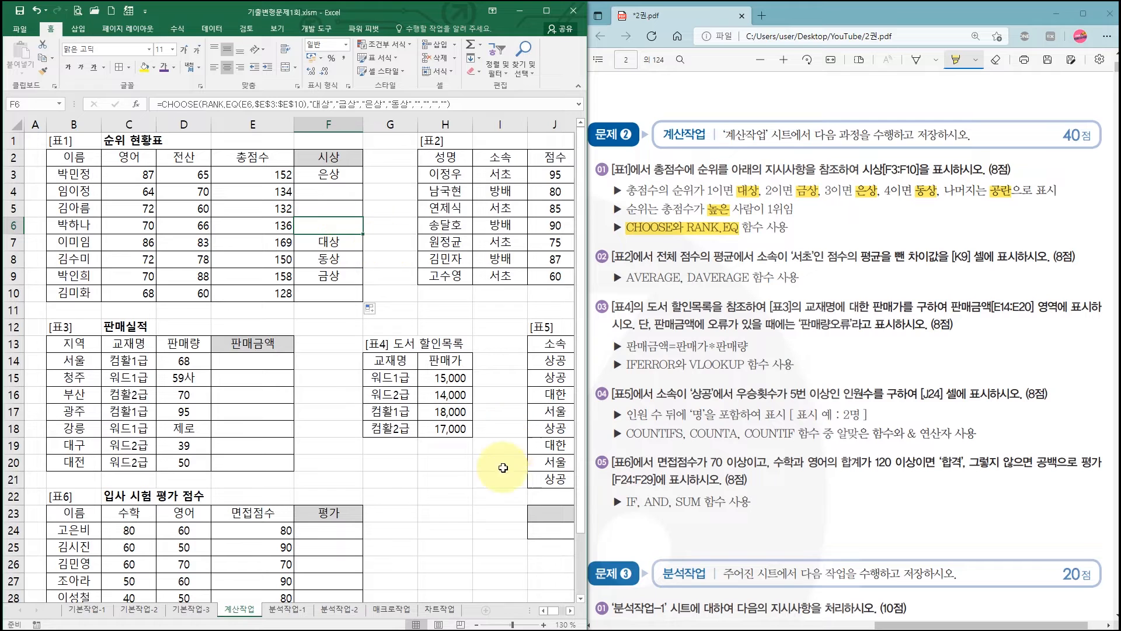
- Highlight item 02's key phrases in the exam PDF: overall score average, 소속이 '서초', its score average, the difference, and AVERAGE, DAVERAGE
{"action": "left_click_drag", "start_coordinate": [554, 613], "coordinate": [563, 617]}
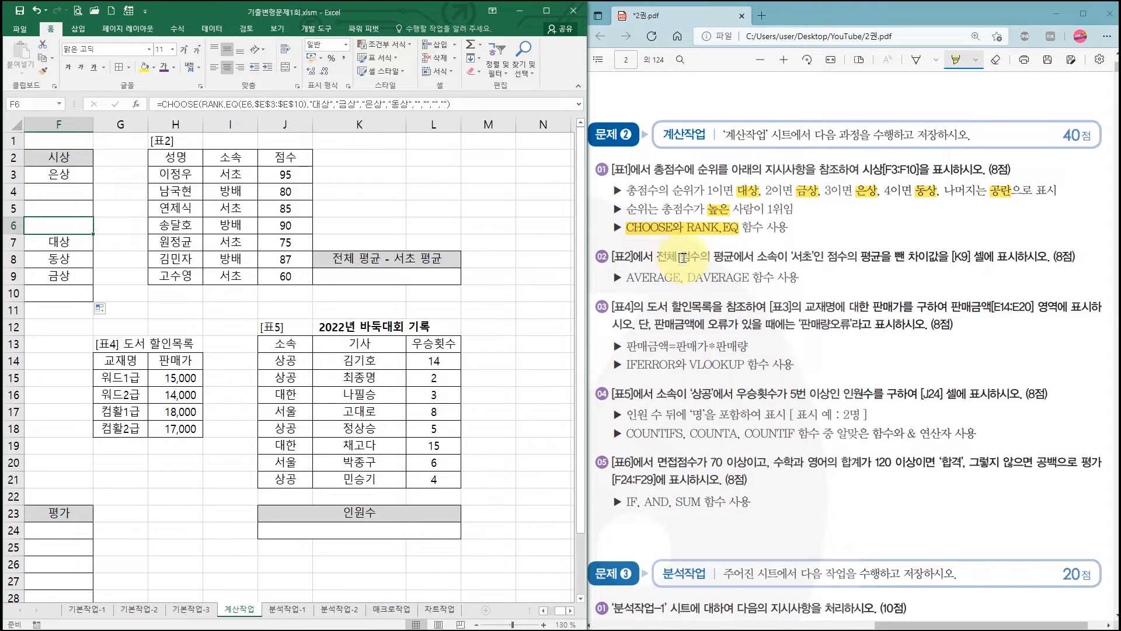
{"action": "left_click_drag", "start_coordinate": [655, 256], "coordinate": [734, 257]}
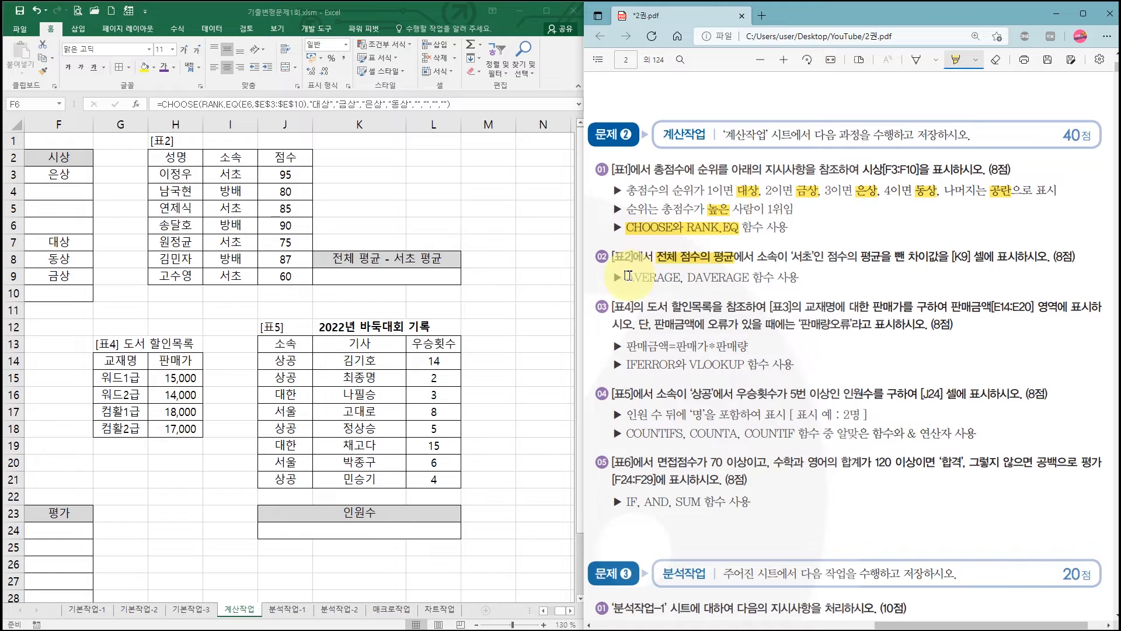
{"action": "left_click_drag", "start_coordinate": [626, 276], "coordinate": [684, 277]}
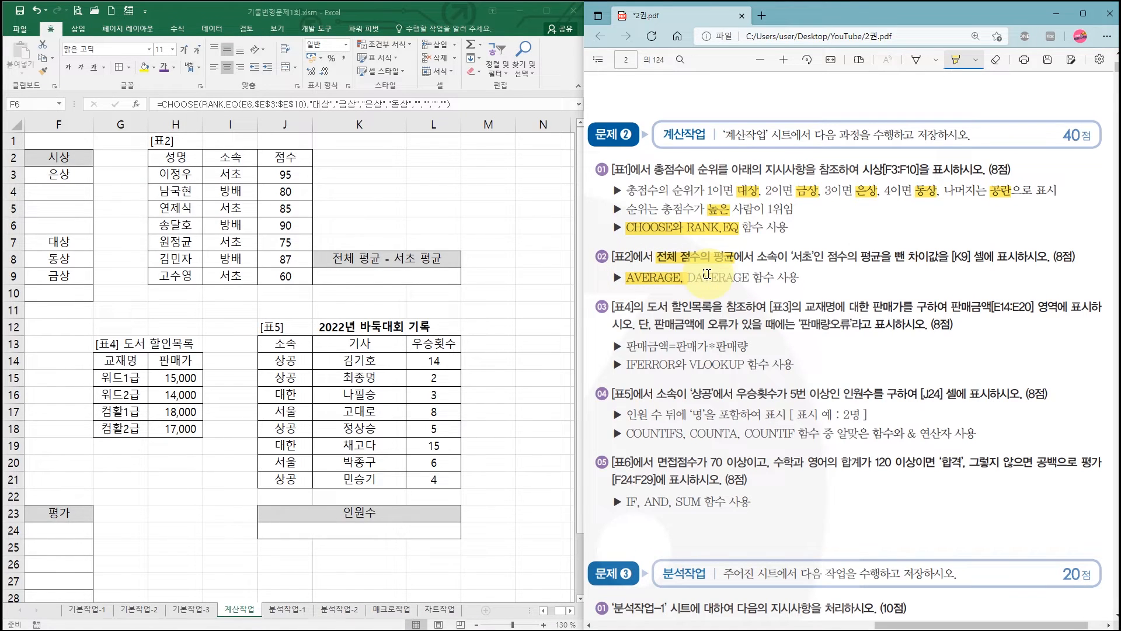
{"action": "left_click_drag", "start_coordinate": [759, 257], "coordinate": [881, 257]}
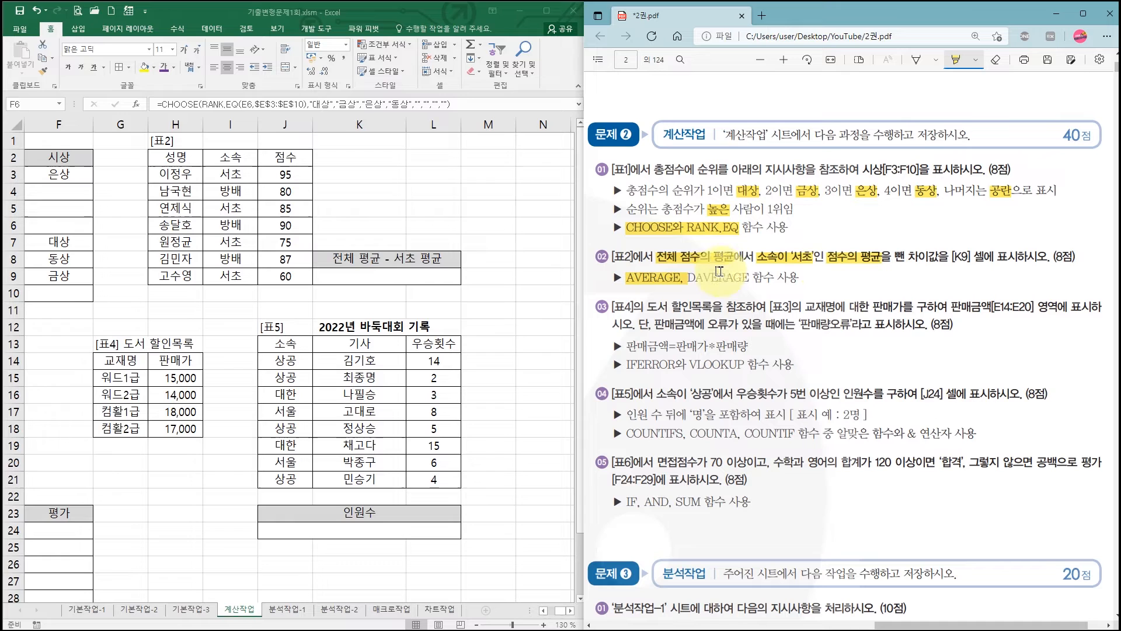
{"action": "left_click_drag", "start_coordinate": [690, 278], "coordinate": [747, 277]}
{"action": "left_click_drag", "start_coordinate": [747, 278], "coordinate": [751, 278]}
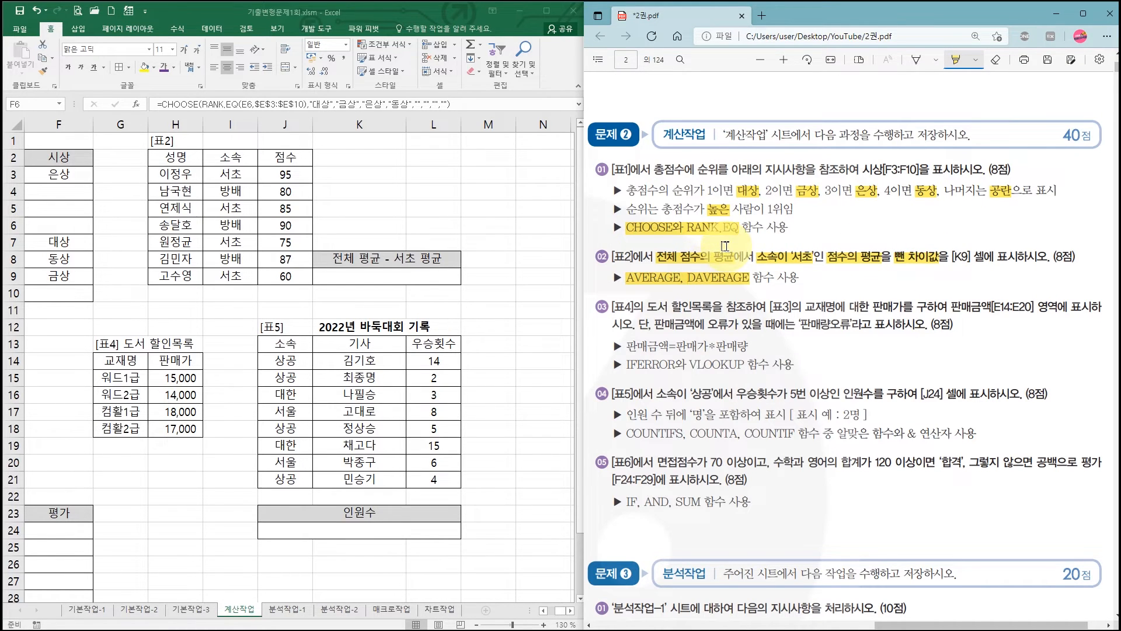
{"action": "left_click_drag", "start_coordinate": [724, 246], "coordinate": [786, 248]}
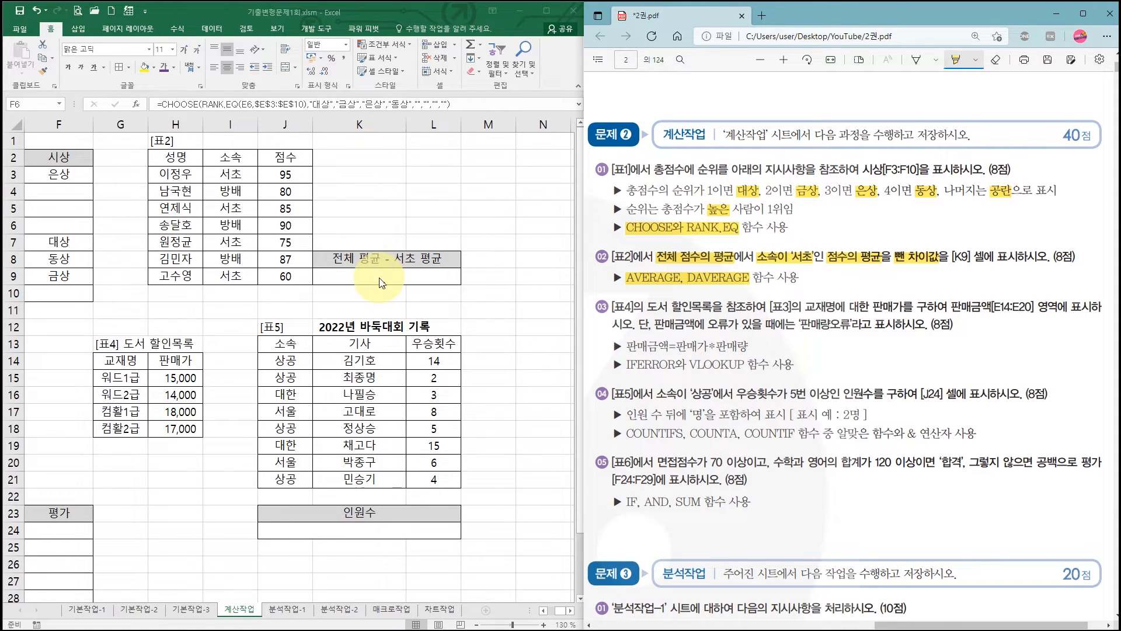
- Return to the workbook and enter an AVERAGE function in K9 over the 표2 scores J3:J9
{"action": "key", "text": "alt+Tab"}
{"action": "key", "text": "F2"}
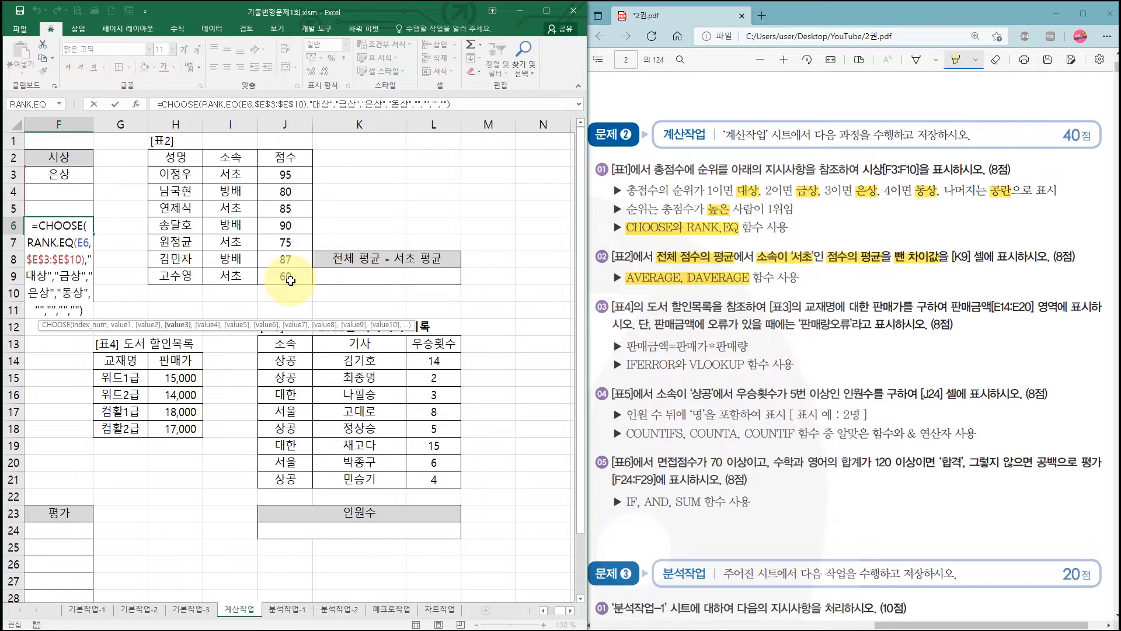
{"action": "key", "text": "Escape"}
{"action": "left_click", "coordinate": [342, 281]}
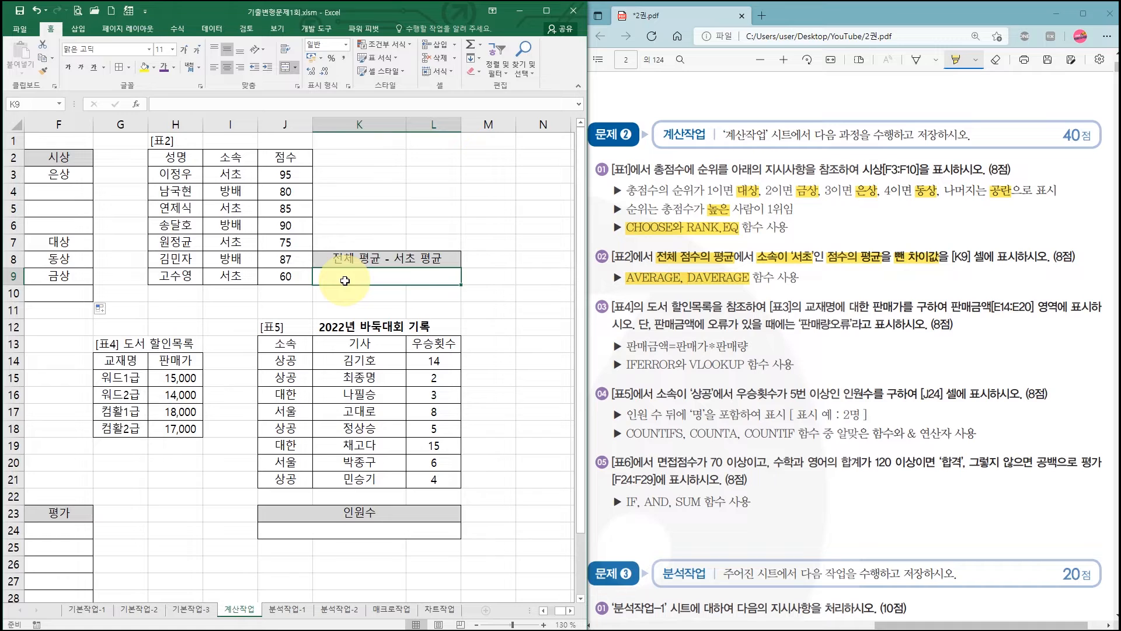
{"action": "type", "text": "=average"}
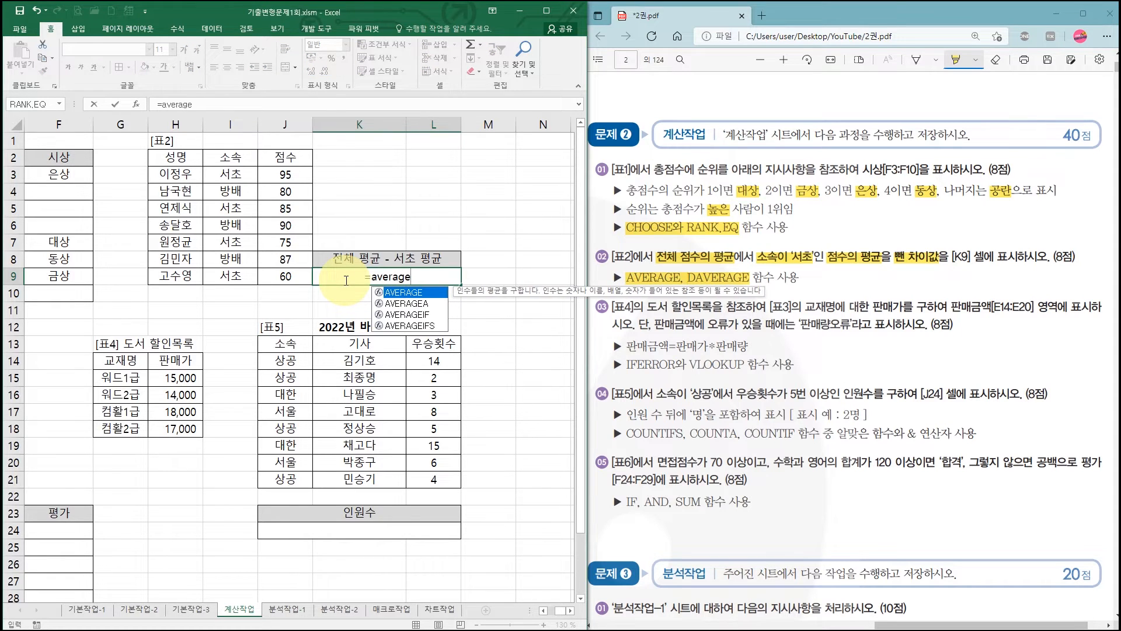
{"action": "key", "text": "ctrl+a"}
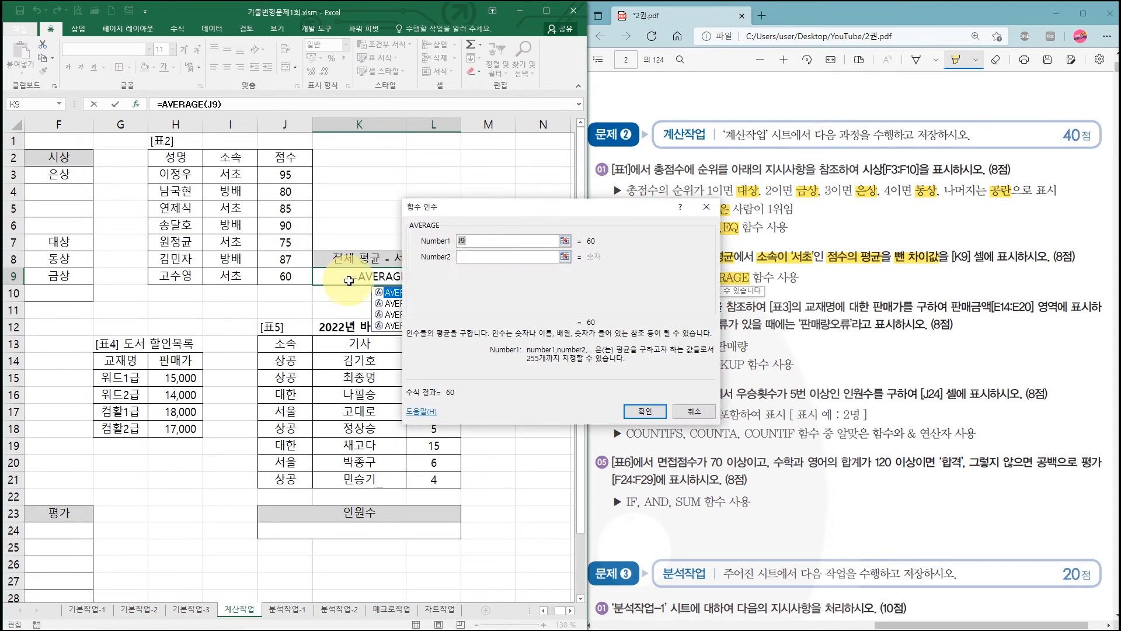
{"action": "left_click_drag", "start_coordinate": [479, 198], "coordinate": [569, 356]}
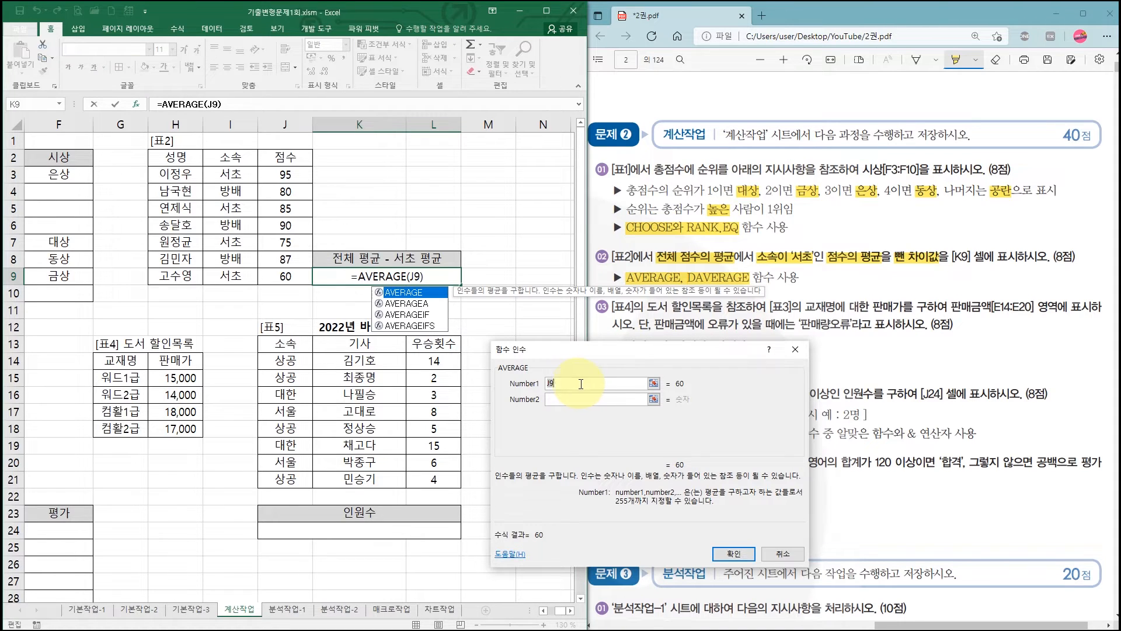
{"action": "left_click_drag", "start_coordinate": [285, 174], "coordinate": [281, 277]}
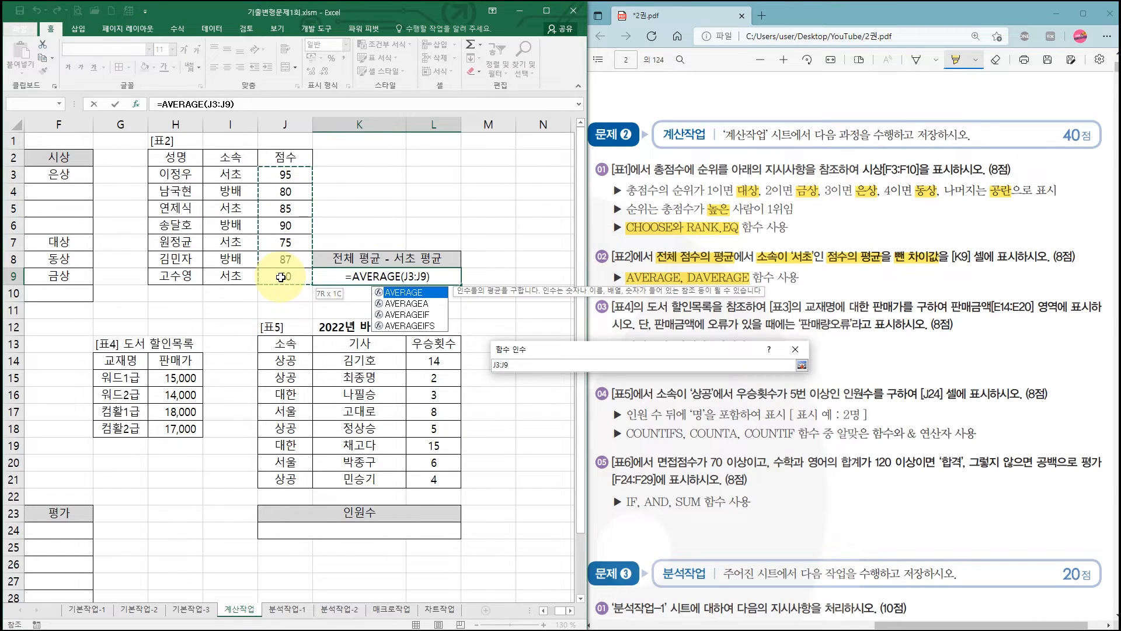
{"action": "left_click_drag", "start_coordinate": [281, 277], "coordinate": [281, 276]}
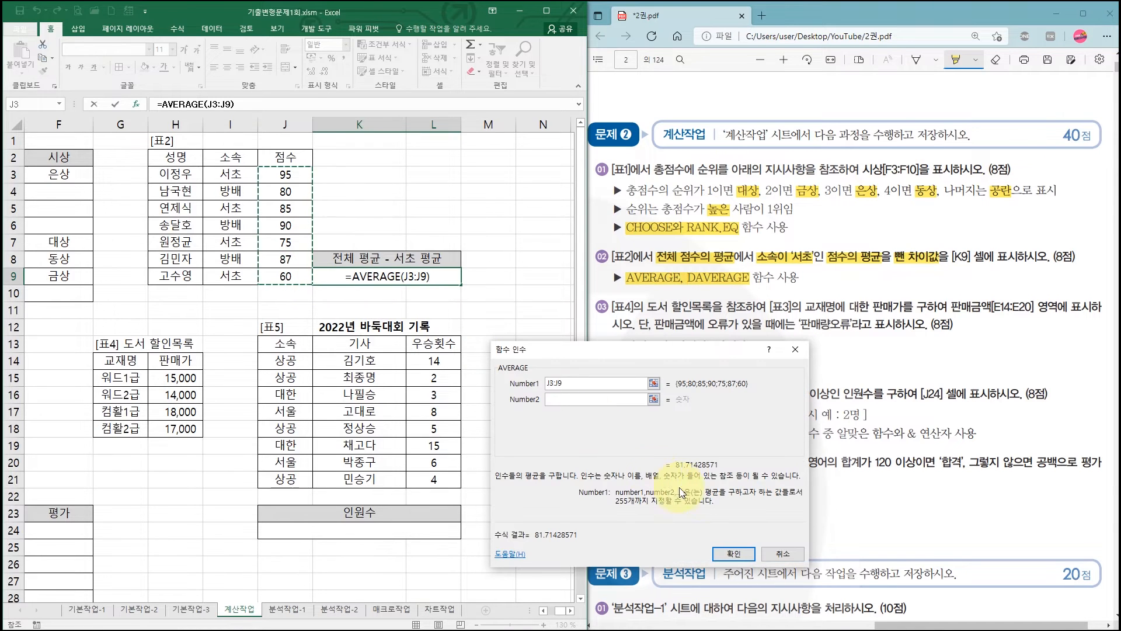
{"action": "left_click", "coordinate": [735, 553]}
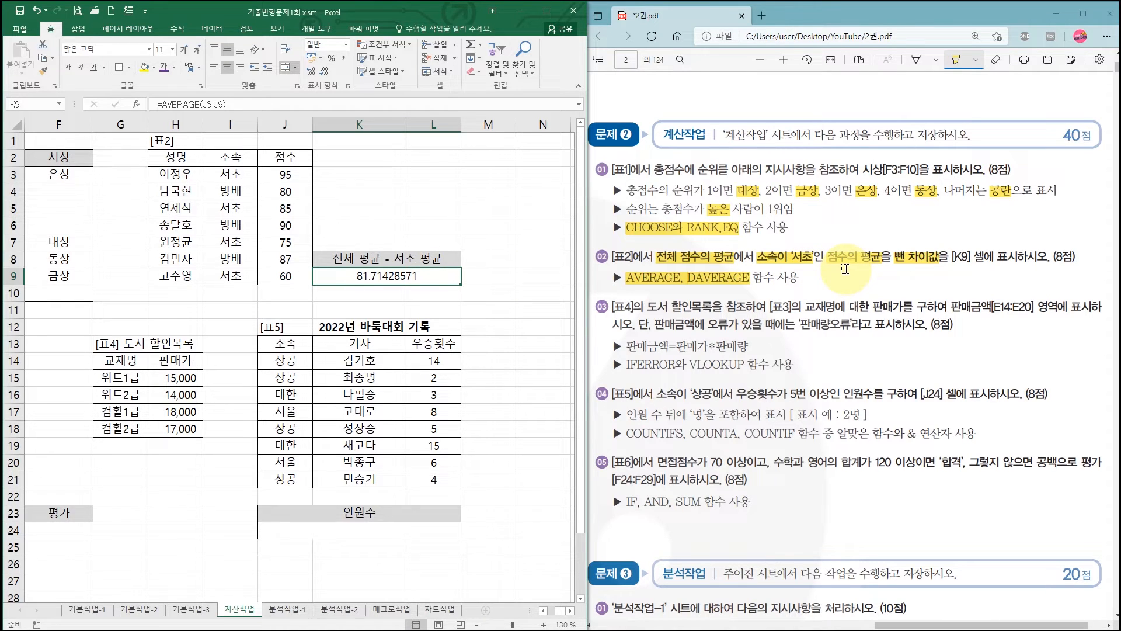
- Extend K9's formula with a minus sign and a DAVERAGE function, opening its function arguments
{"action": "left_click", "coordinate": [238, 103]}
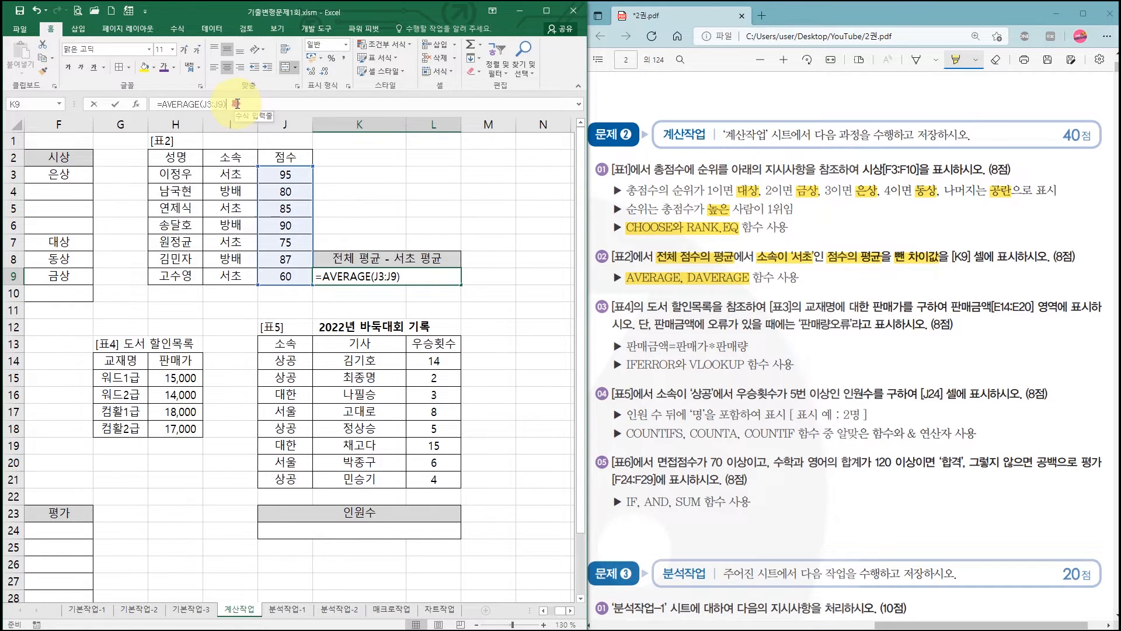
{"action": "type", "text": "-"}
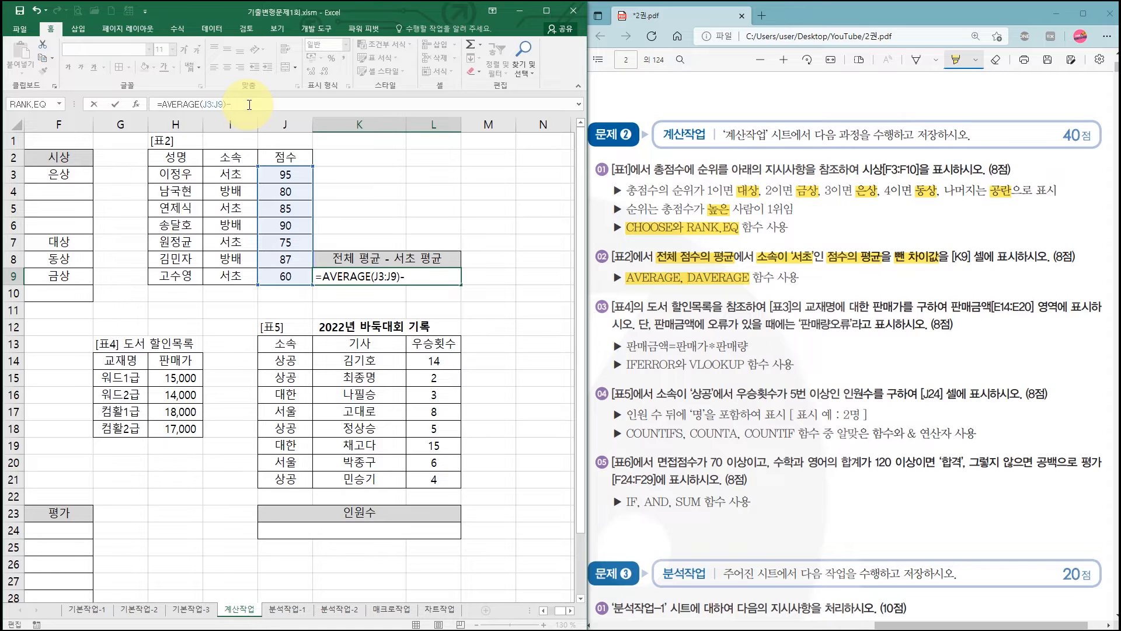
{"action": "type", "text": "davb"}
{"action": "key", "text": "BackSpace"}
{"action": "key", "text": "BackSpace"}
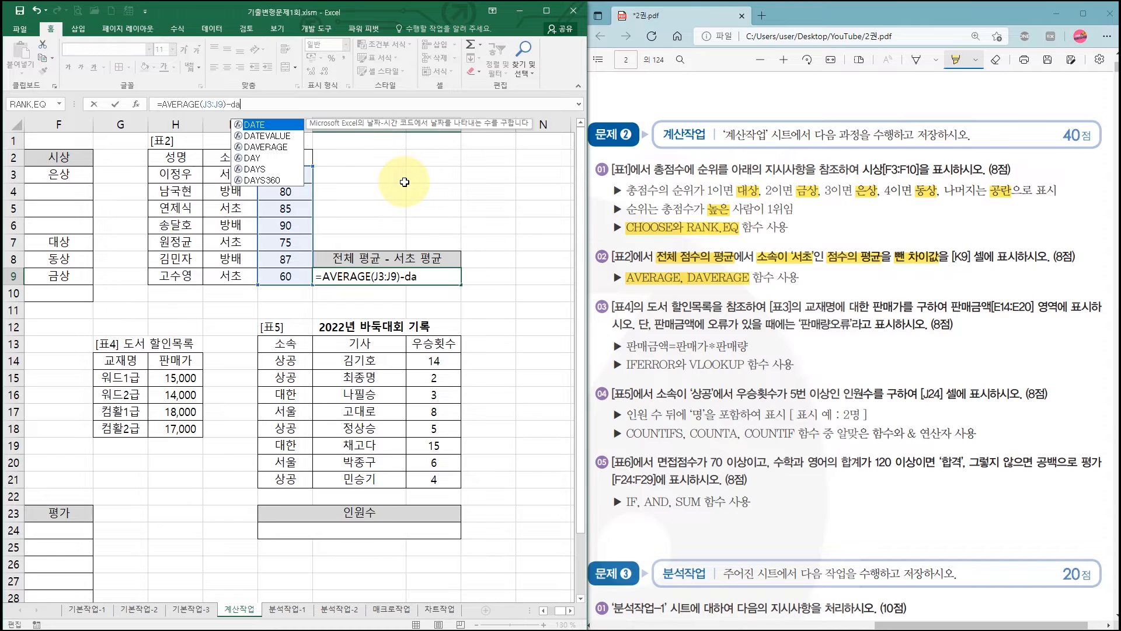
{"action": "type", "text": "verage"}
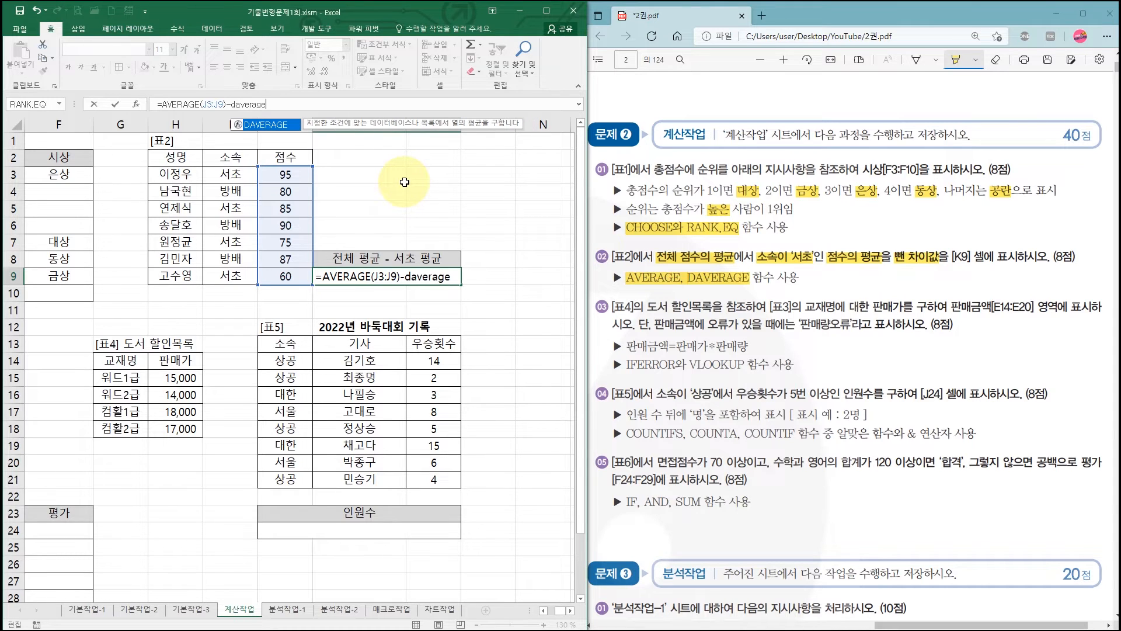
{"action": "key", "text": "ctrl+a"}
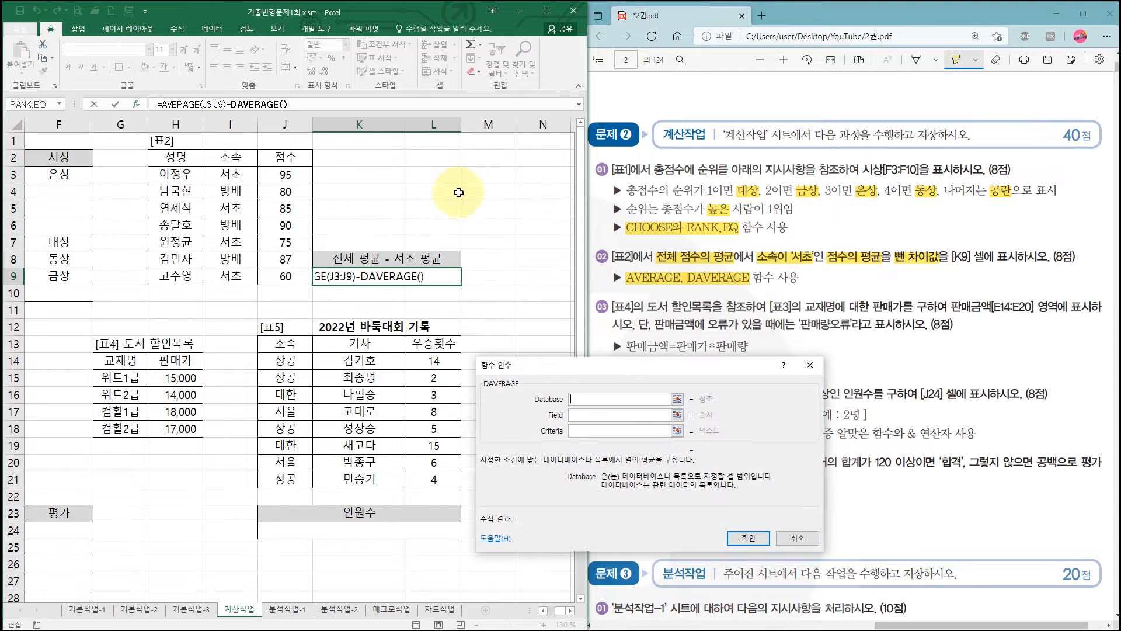
- Set DAVERAGE's Database argument to H2:J9 and its Field argument to the 점수 header J2
{"action": "left_click_drag", "start_coordinate": [578, 365], "coordinate": [587, 238]}
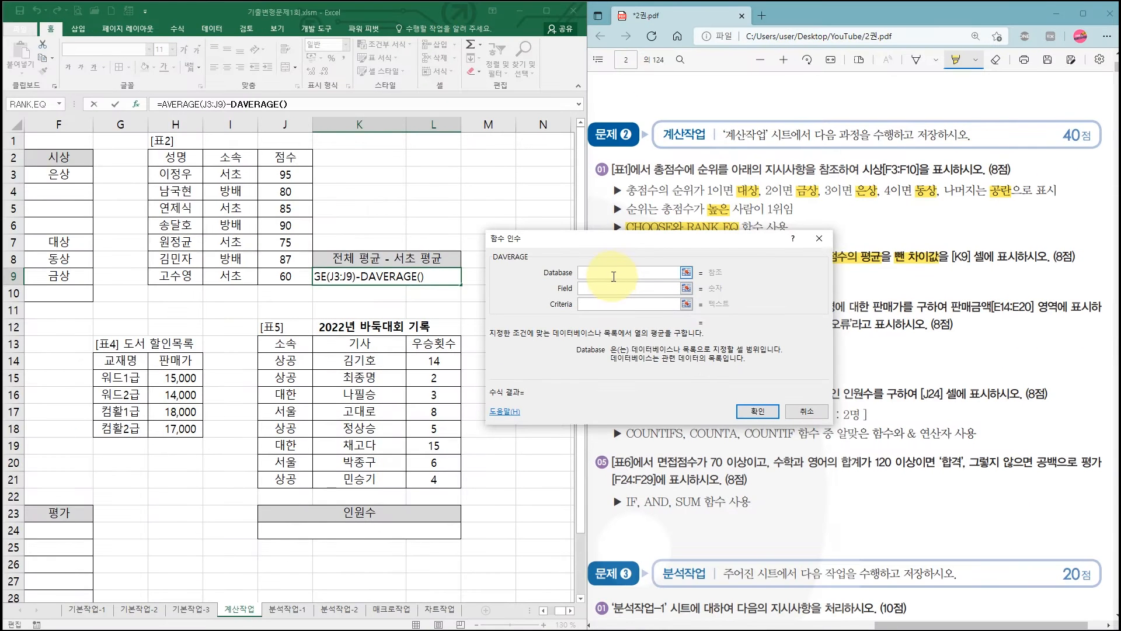
{"action": "left_click_drag", "start_coordinate": [175, 157], "coordinate": [273, 276]}
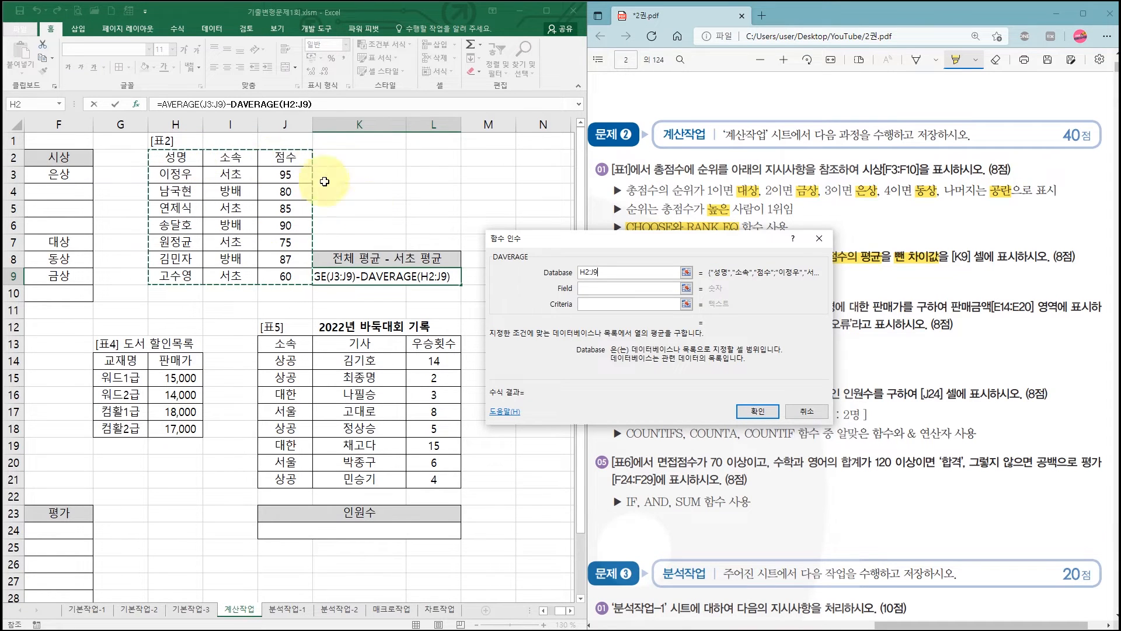
{"action": "left_click", "coordinate": [591, 290]}
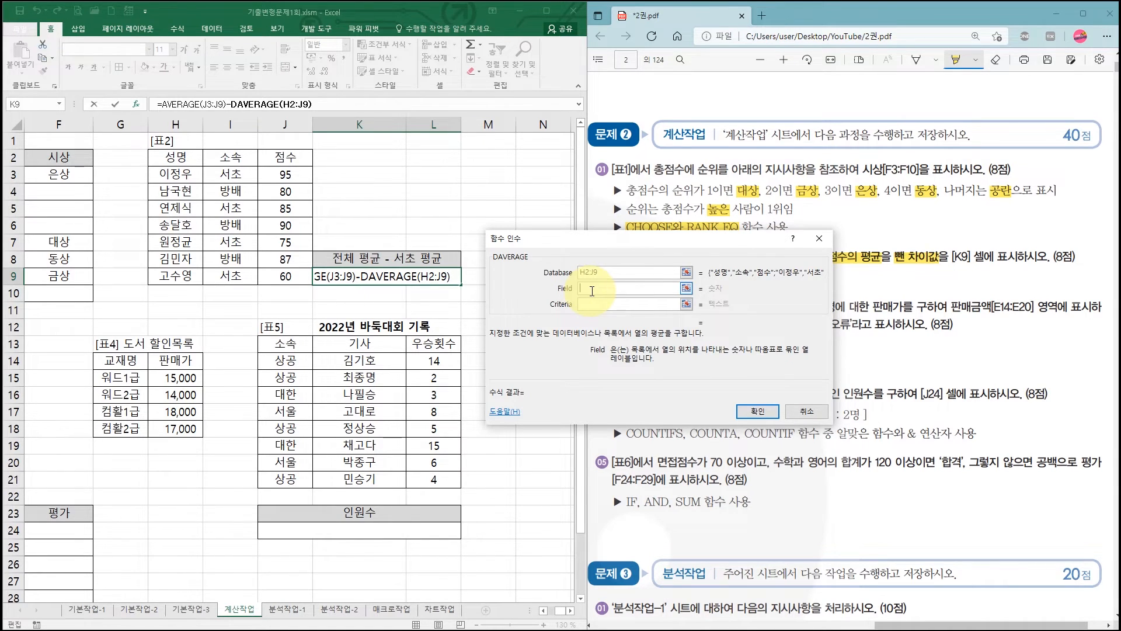
{"action": "left_click_drag", "start_coordinate": [660, 239], "coordinate": [660, 323]}
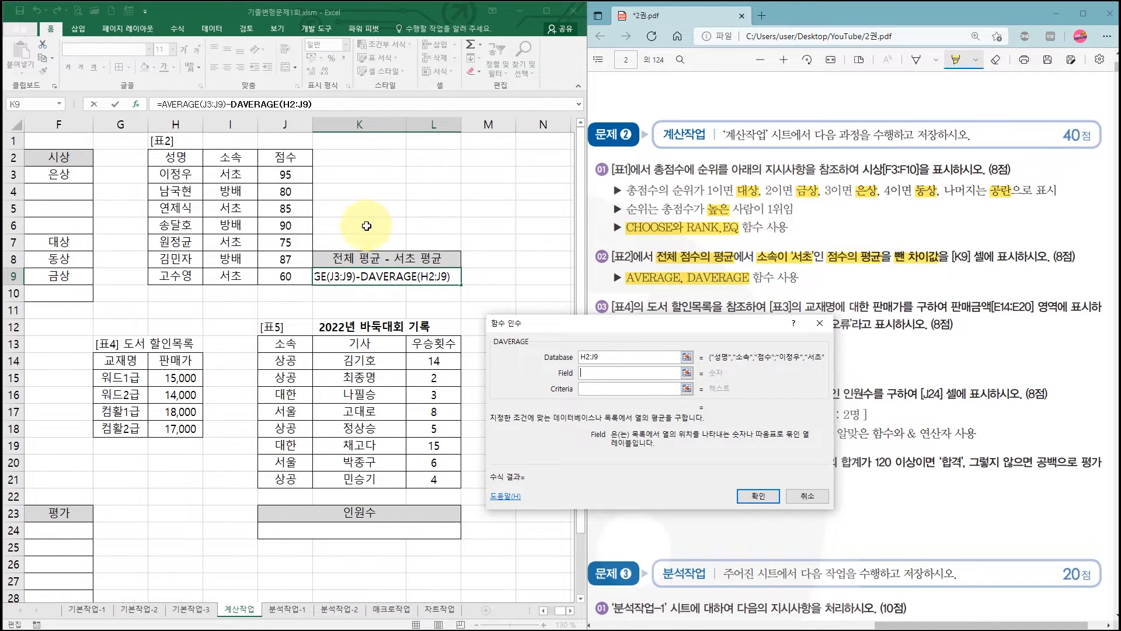
{"action": "left_click", "coordinate": [290, 160]}
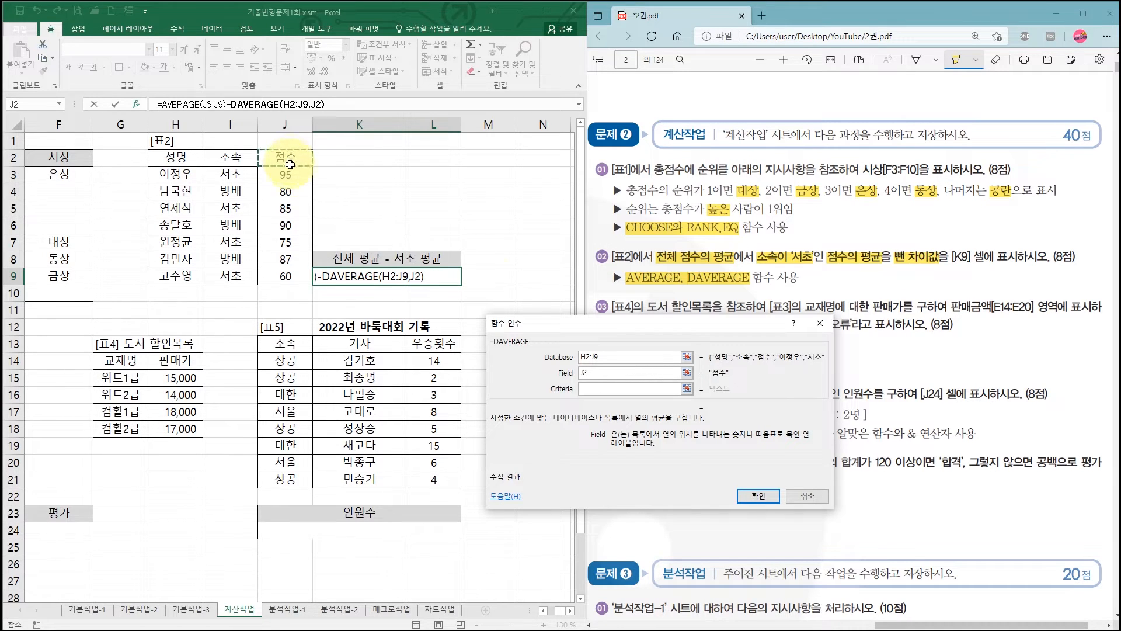
- Set DAVERAGE's Criteria argument to I2:I3, the 소속 header with 서초
{"action": "left_click", "coordinate": [601, 390]}
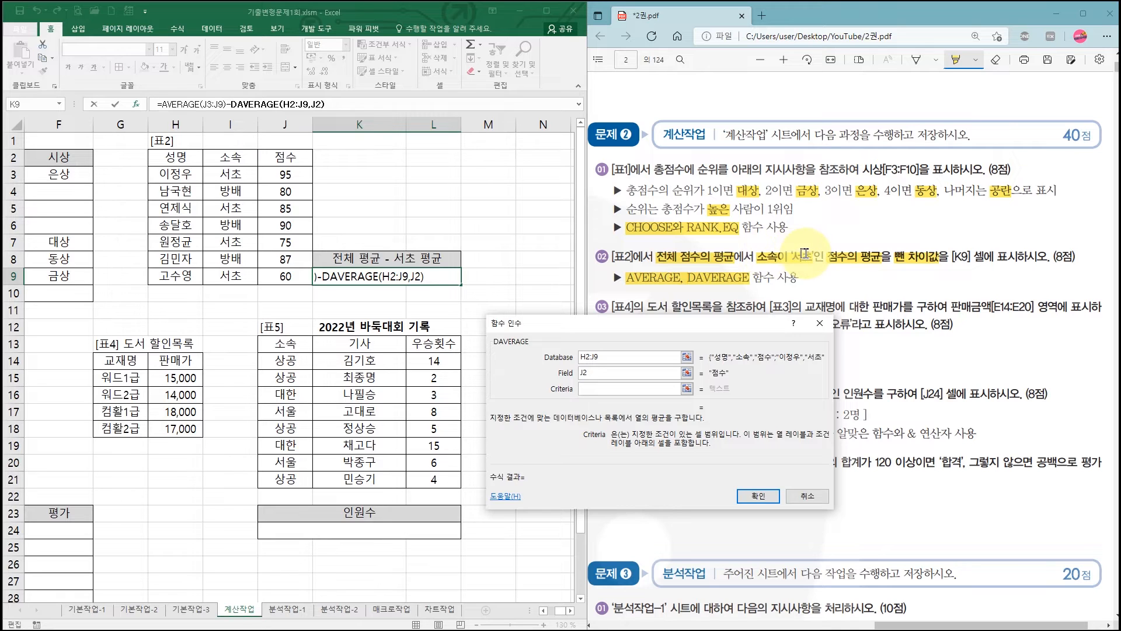
{"action": "left_click", "coordinate": [236, 155]}
{"action": "left_click_drag", "start_coordinate": [236, 155], "coordinate": [237, 178]}
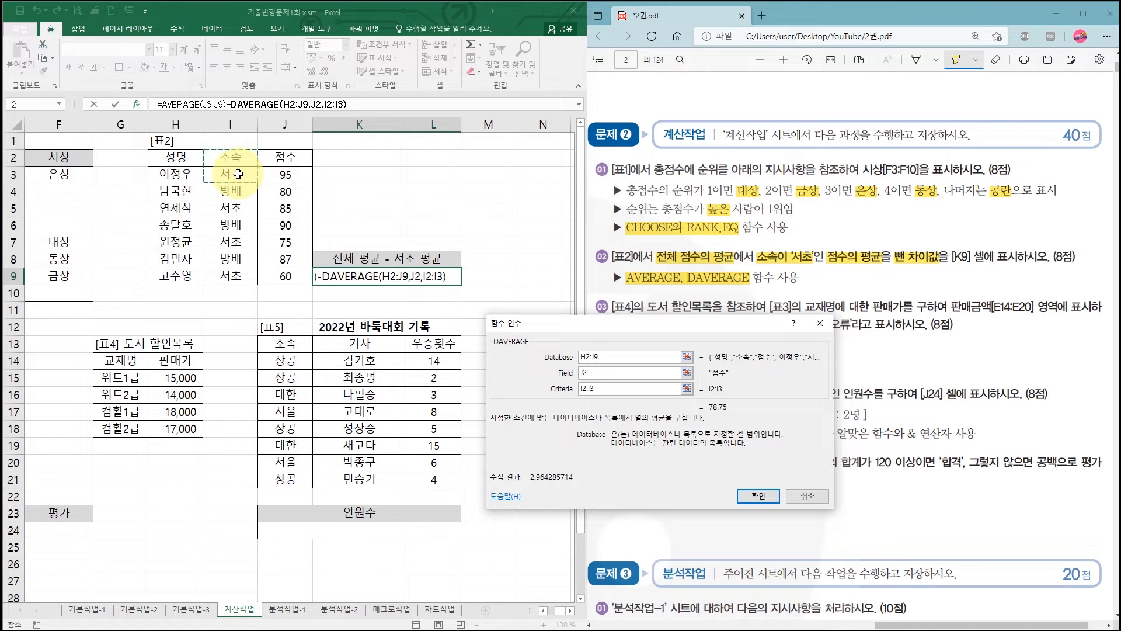
- Accept the DAVERAGE arguments to complete K9's formula, and check its criteria cells I2:I3
{"action": "left_click", "coordinate": [762, 498]}
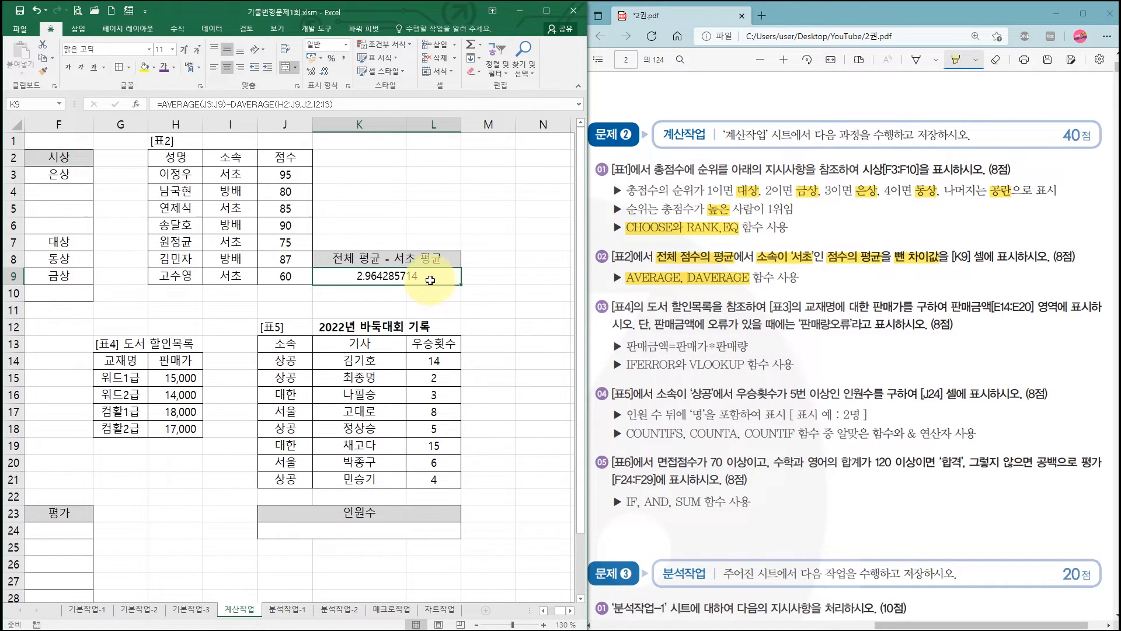
{"action": "left_click_drag", "start_coordinate": [765, 255], "coordinate": [814, 255]}
{"action": "left_click_drag", "start_coordinate": [233, 156], "coordinate": [245, 173]}
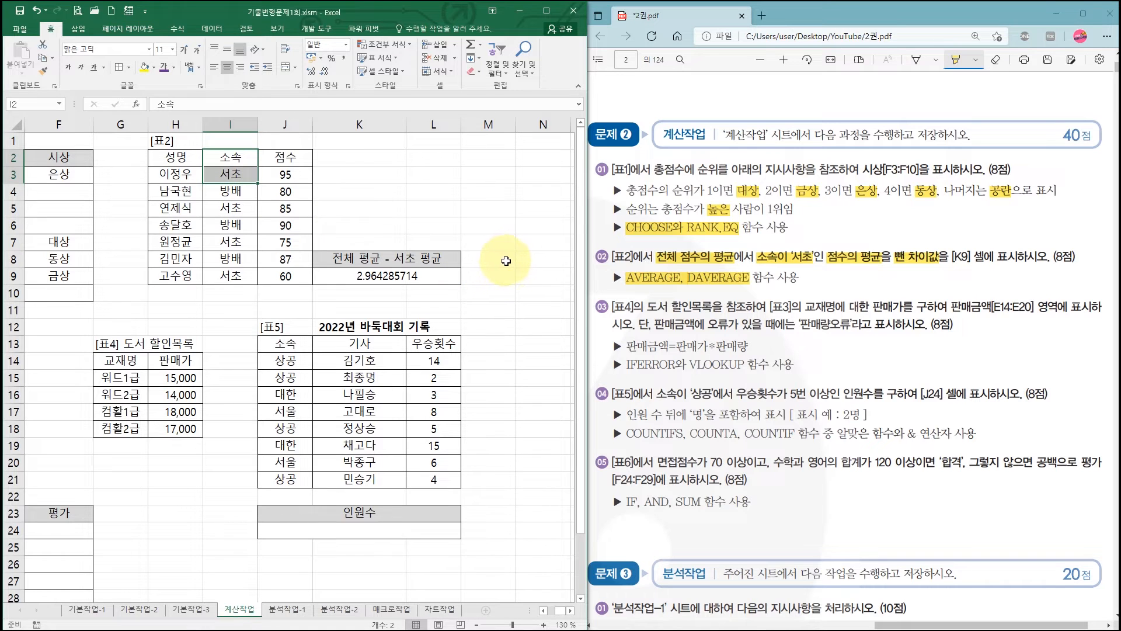
- Copy the 소속 header in I2 together with the 방배 cell I4 into N8:N9 as a separate criteria range
{"action": "left_click_drag", "start_coordinate": [534, 262], "coordinate": [536, 279]}
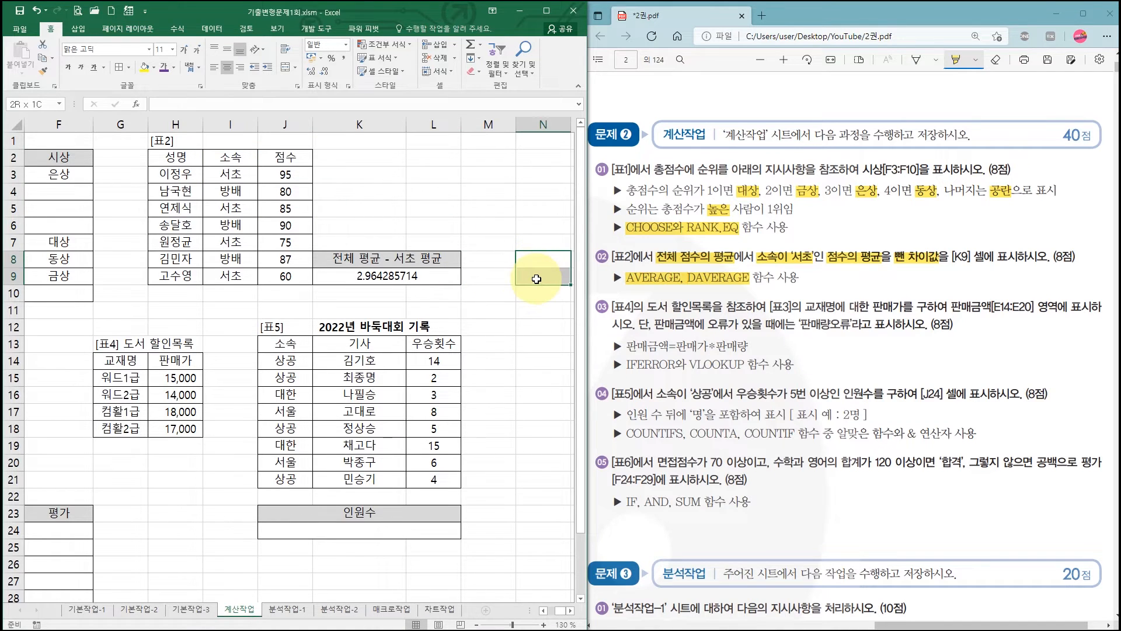
{"action": "left_click", "coordinate": [245, 160]}
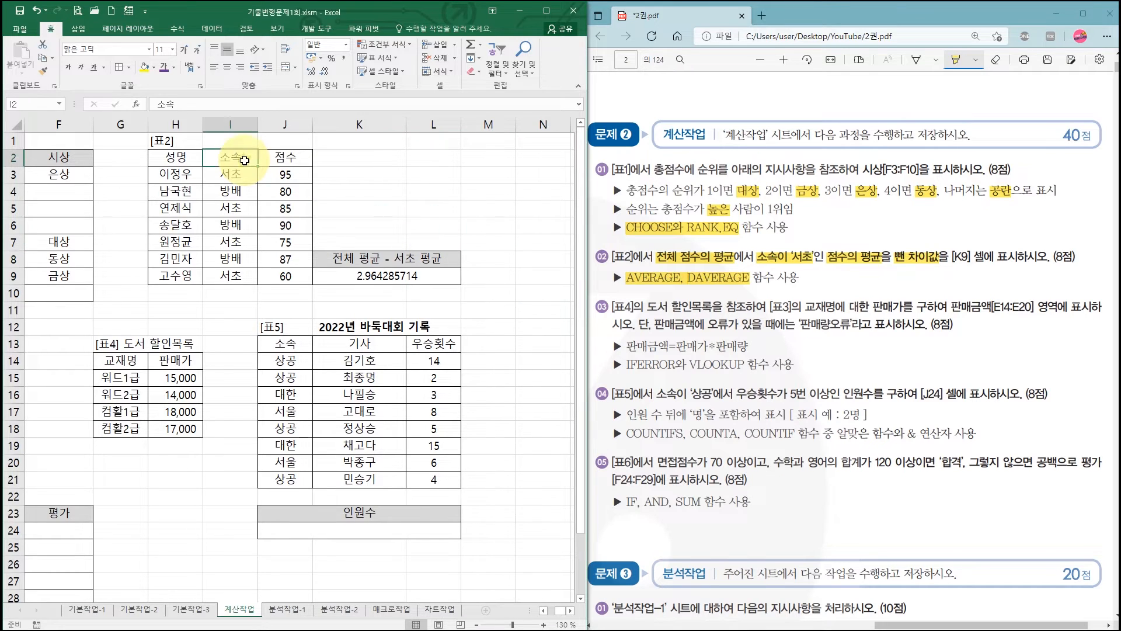
{"action": "left_click", "coordinate": [243, 193], "text": "ctrl"}
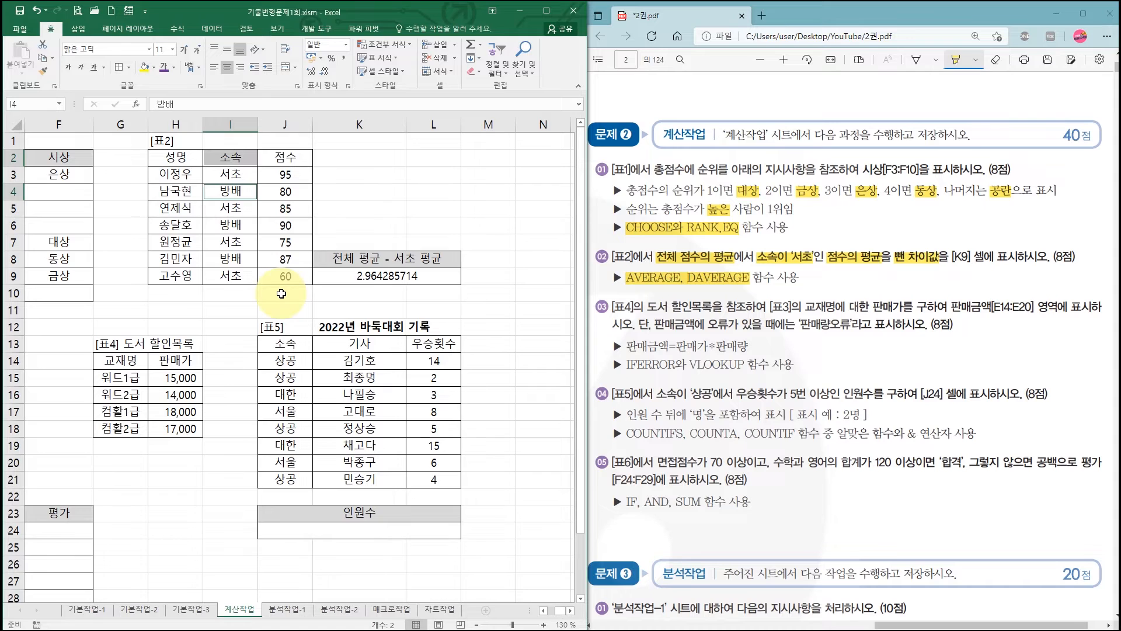
{"action": "key", "text": "ctrl+c"}
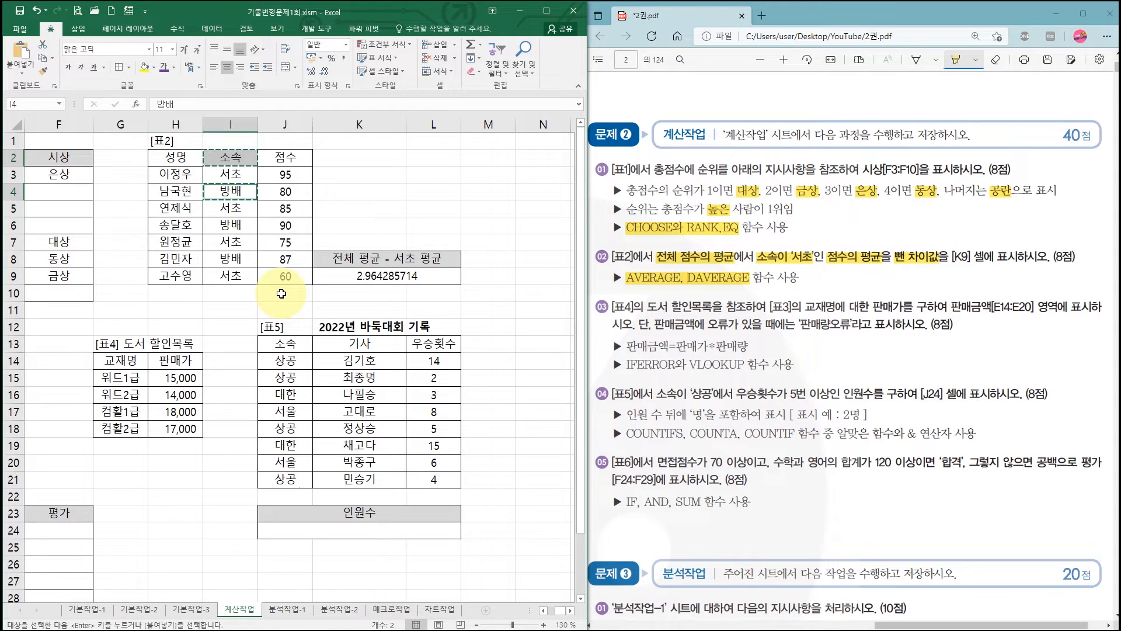
{"action": "left_click", "coordinate": [529, 257]}
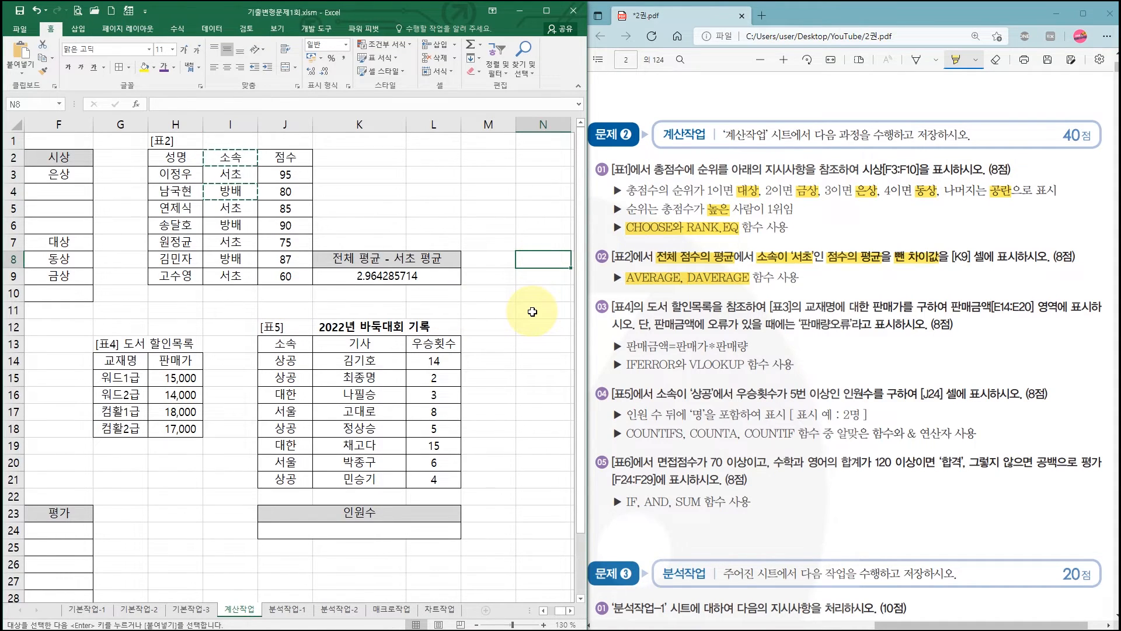
{"action": "key", "text": "ctrl+v"}
{"action": "left_click", "coordinate": [542, 276]}
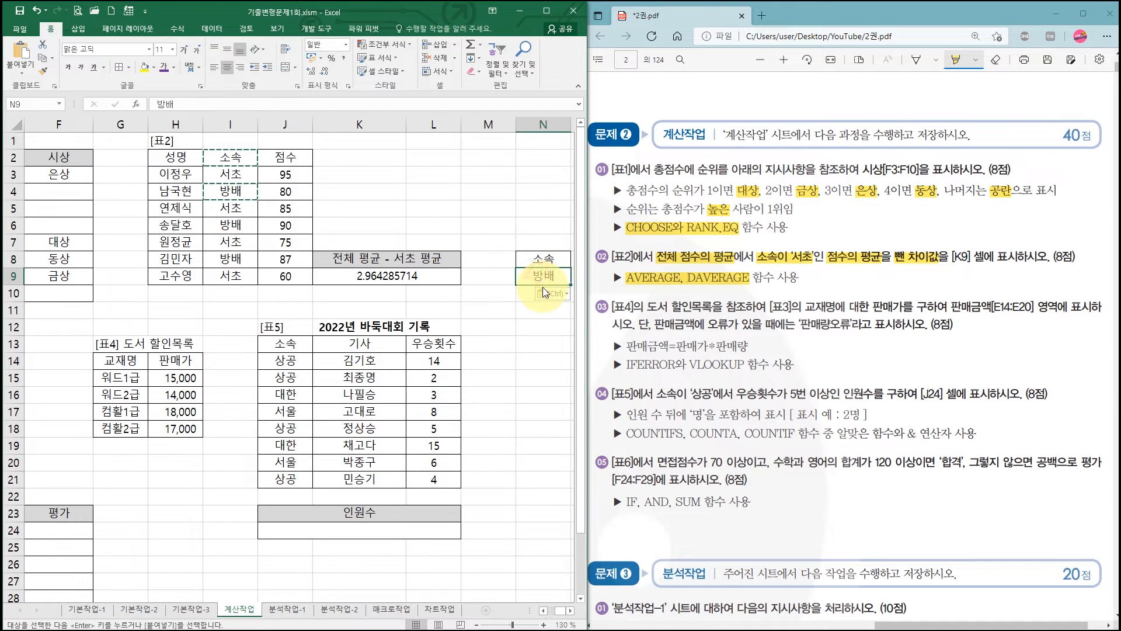
- Reopen the DAVERAGE function arguments from K9's formula and go to the Criteria argument
{"action": "left_click", "coordinate": [388, 275]}
{"action": "left_click", "coordinate": [243, 104]}
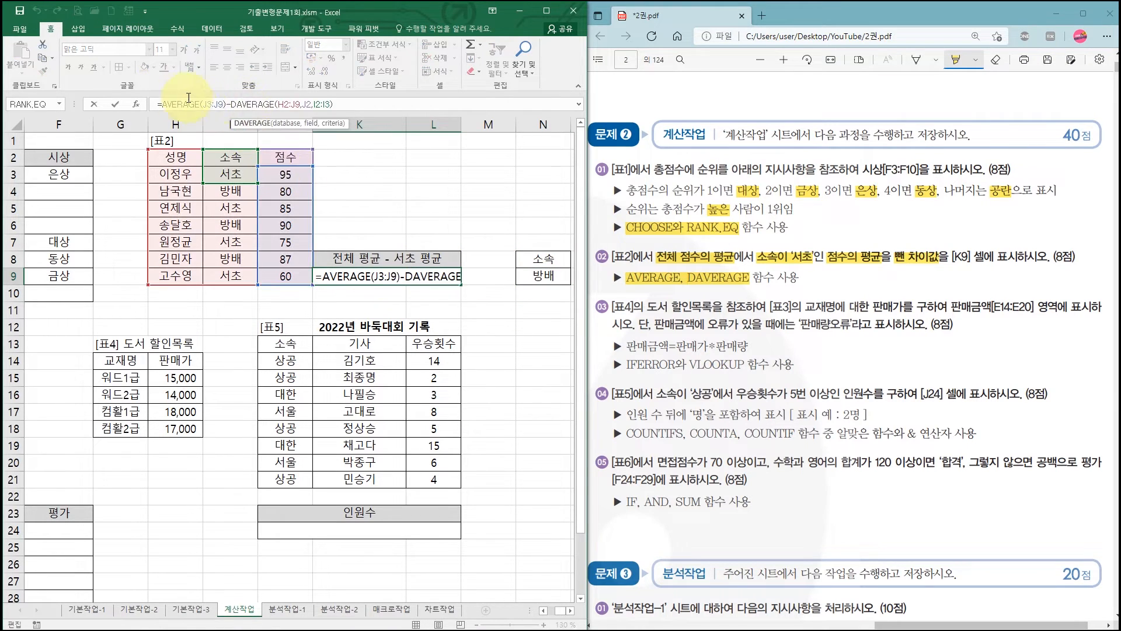
{"action": "left_click", "coordinate": [135, 104]}
{"action": "left_click", "coordinate": [600, 389]}
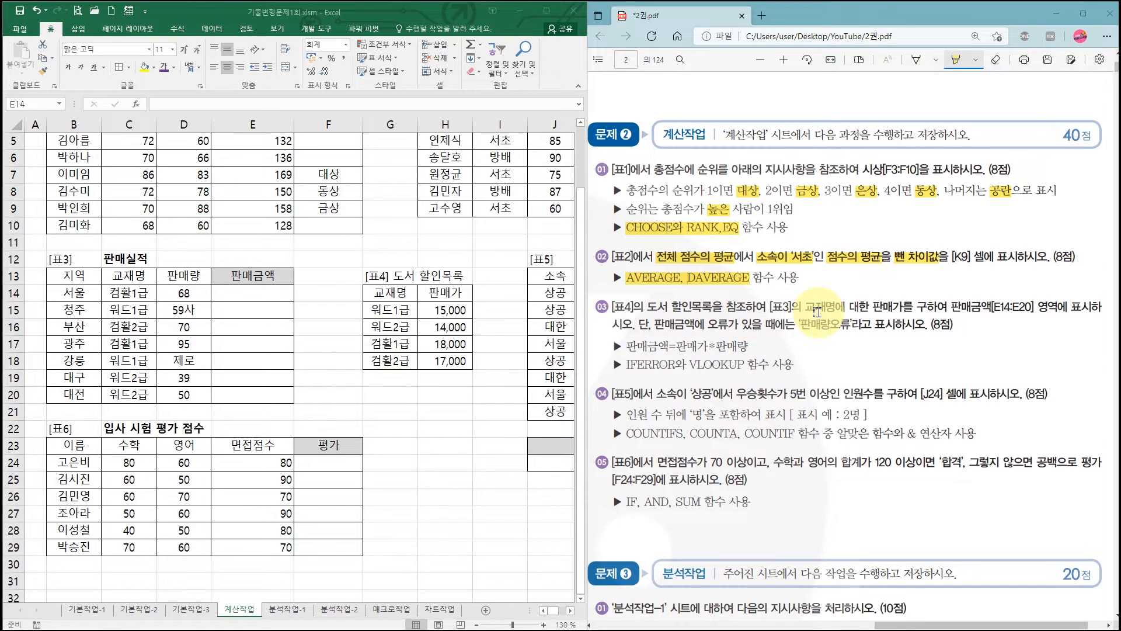
- Highlight 판매가를 in the instructions of 계산작업 question 03 in the PDF
{"action": "left_click_drag", "start_coordinate": [875, 308], "coordinate": [914, 309]}
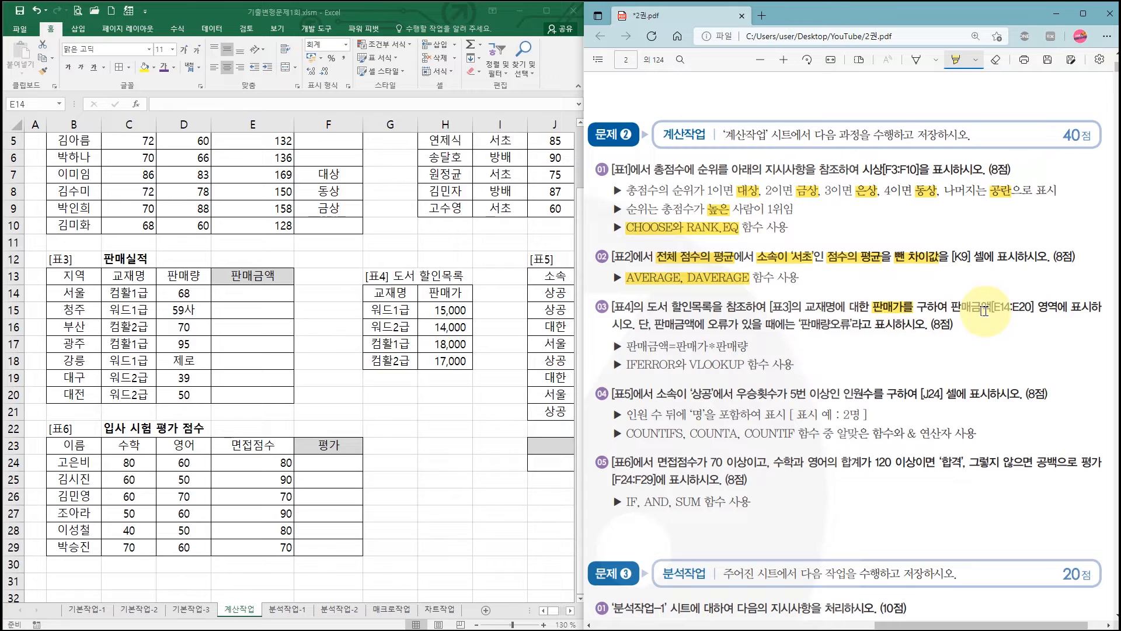
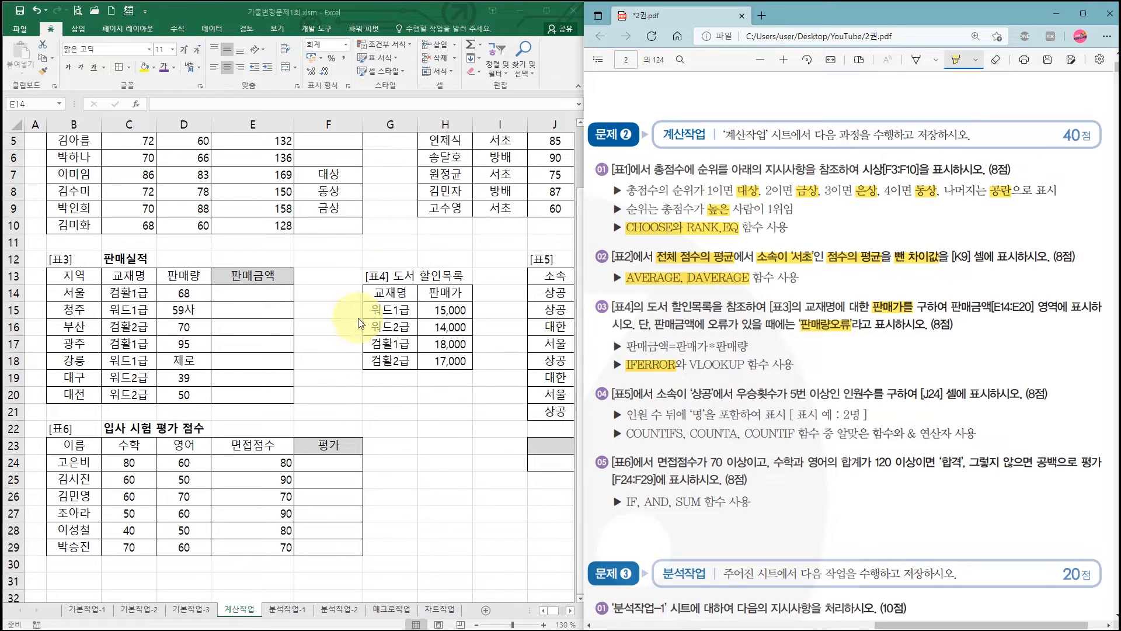
- Highlight VLOOKUP and the expression 판매가*판매량 in the instructions of 계산작업 question 03 in the PDF
{"action": "left_click_drag", "start_coordinate": [691, 366], "coordinate": [735, 366]}
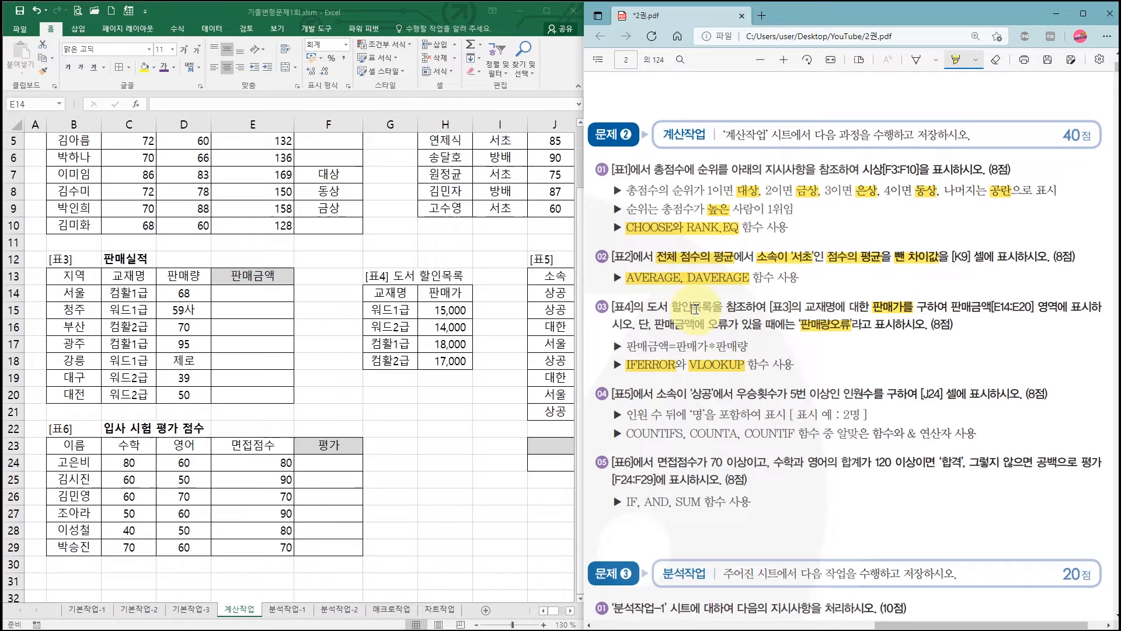
{"action": "left_click_drag", "start_coordinate": [677, 346], "coordinate": [746, 345]}
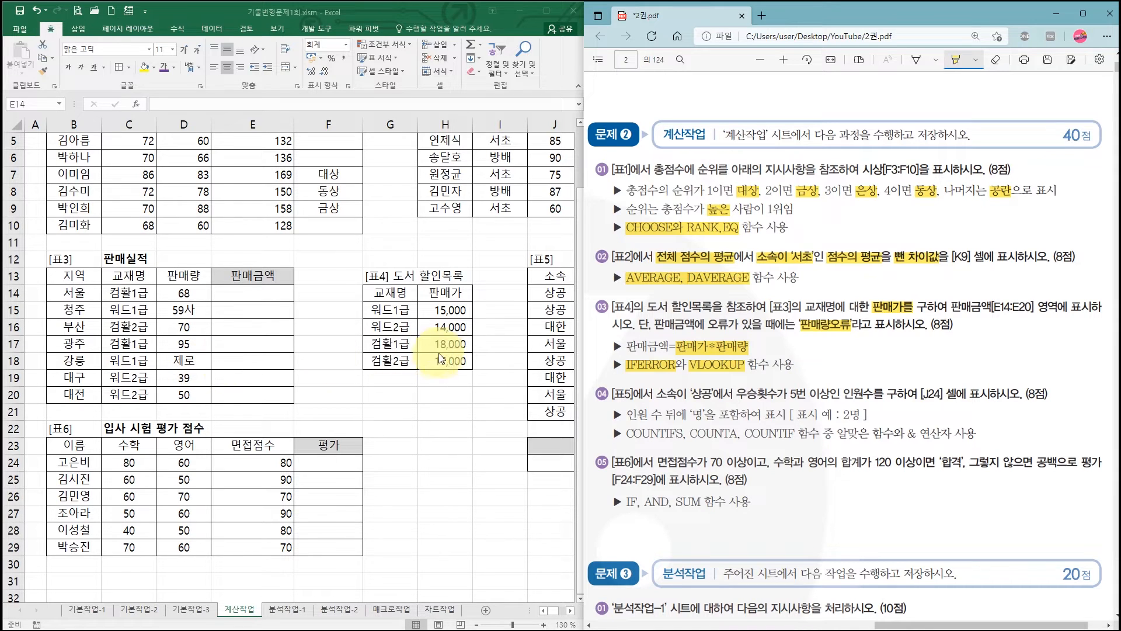
- Start an IFERROR formula in cell E14 of the 계산작업 sheet and open its function arguments clear of [표4]
{"action": "left_click", "coordinate": [259, 292]}
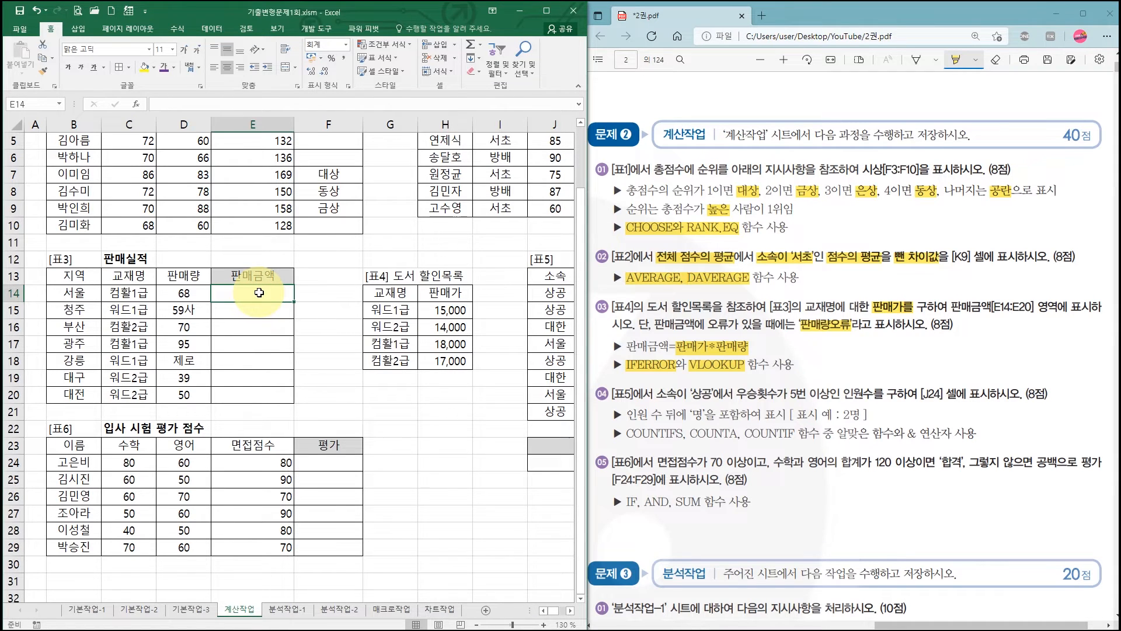
{"action": "type", "text": "=iferror"}
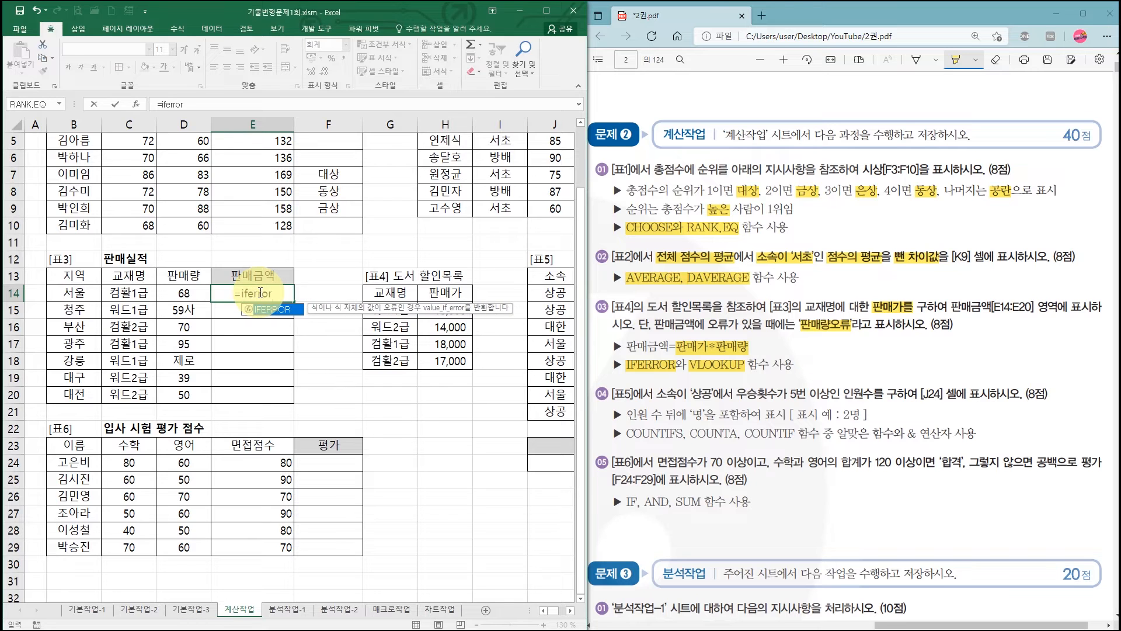
{"action": "key", "text": "ctrl+a"}
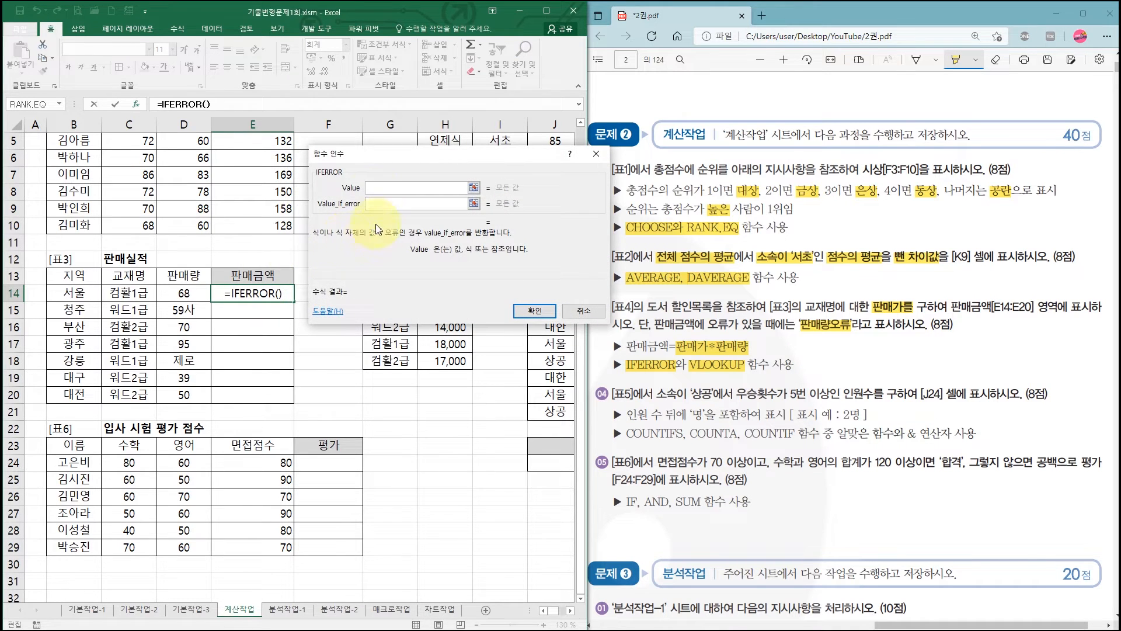
{"action": "left_click_drag", "start_coordinate": [376, 151], "coordinate": [382, 149]}
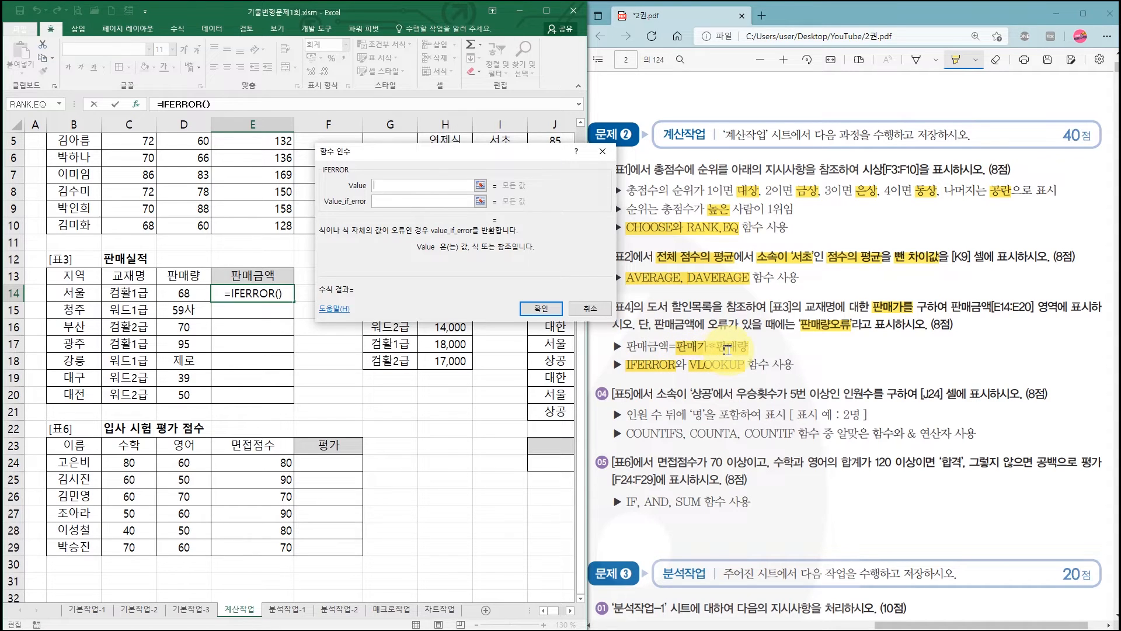
{"action": "left_click_drag", "start_coordinate": [477, 160], "coordinate": [423, 401]}
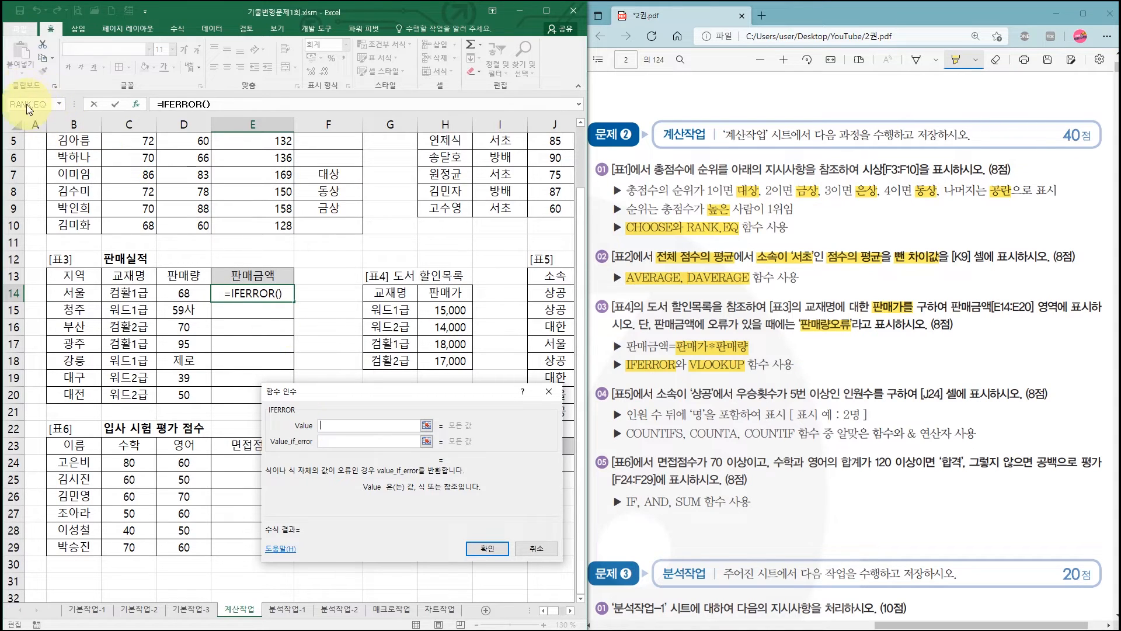
- Nest the VLOOKUP function inside IFERROR's Value argument
{"action": "left_click", "coordinate": [60, 105]}
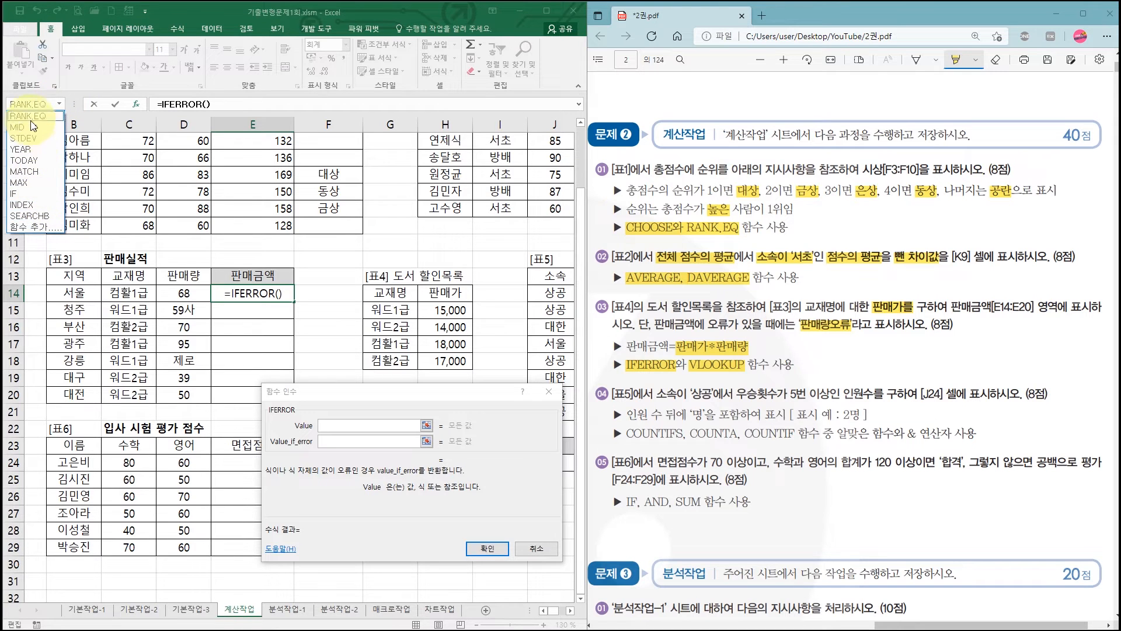
{"action": "left_click", "coordinate": [35, 227]}
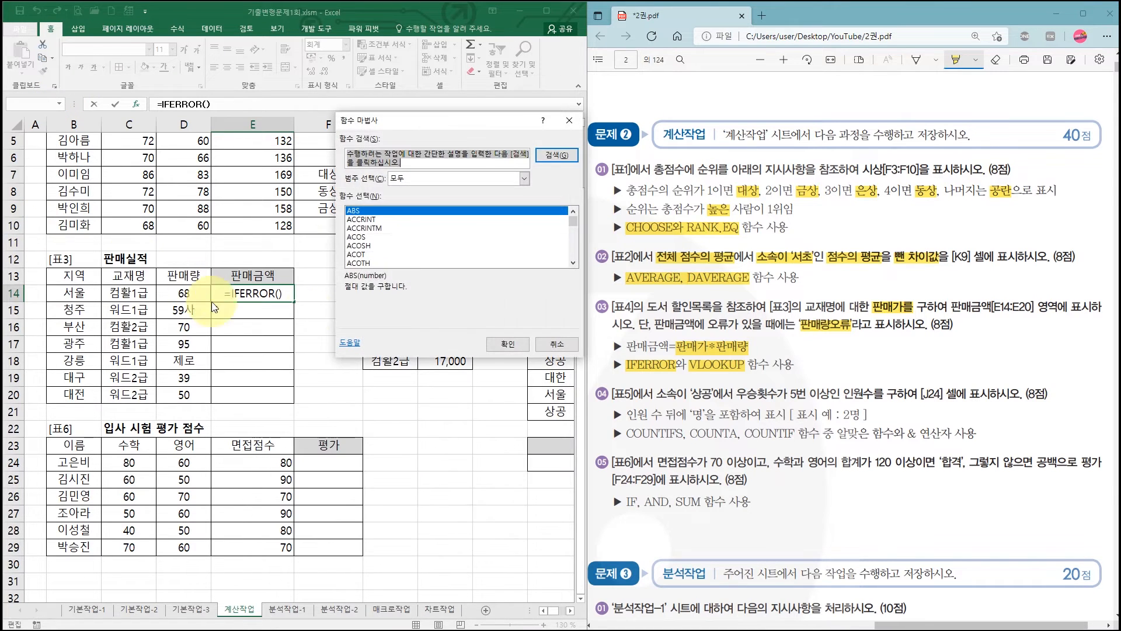
{"action": "left_click", "coordinate": [405, 241]}
{"action": "key", "text": "v"}
{"action": "scroll", "coordinate": [408, 246], "scroll_direction": "down", "scroll_amount": 3}
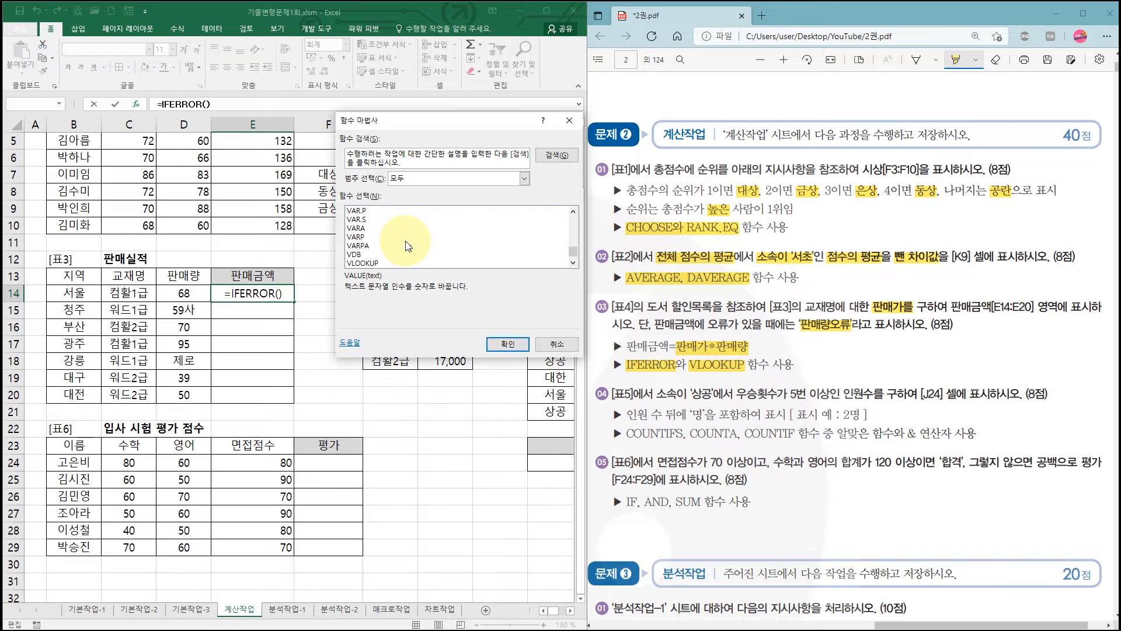
{"action": "left_click", "coordinate": [374, 263]}
{"action": "left_click", "coordinate": [505, 348]}
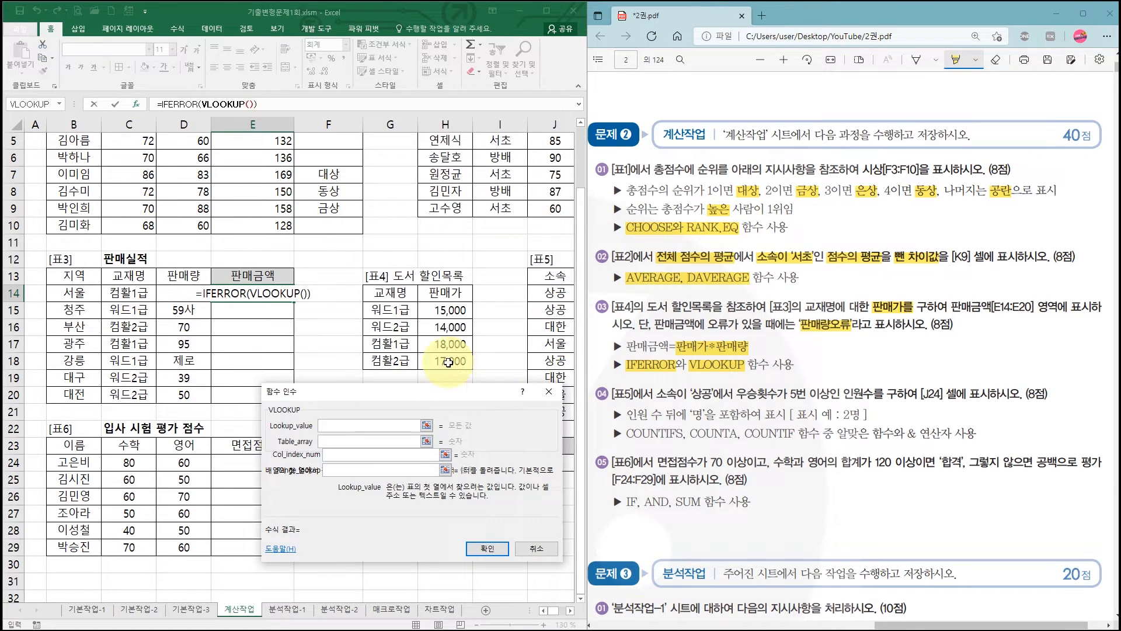
{"action": "left_click_drag", "start_coordinate": [401, 399], "coordinate": [443, 372]}
{"action": "left_click", "coordinate": [381, 428]}
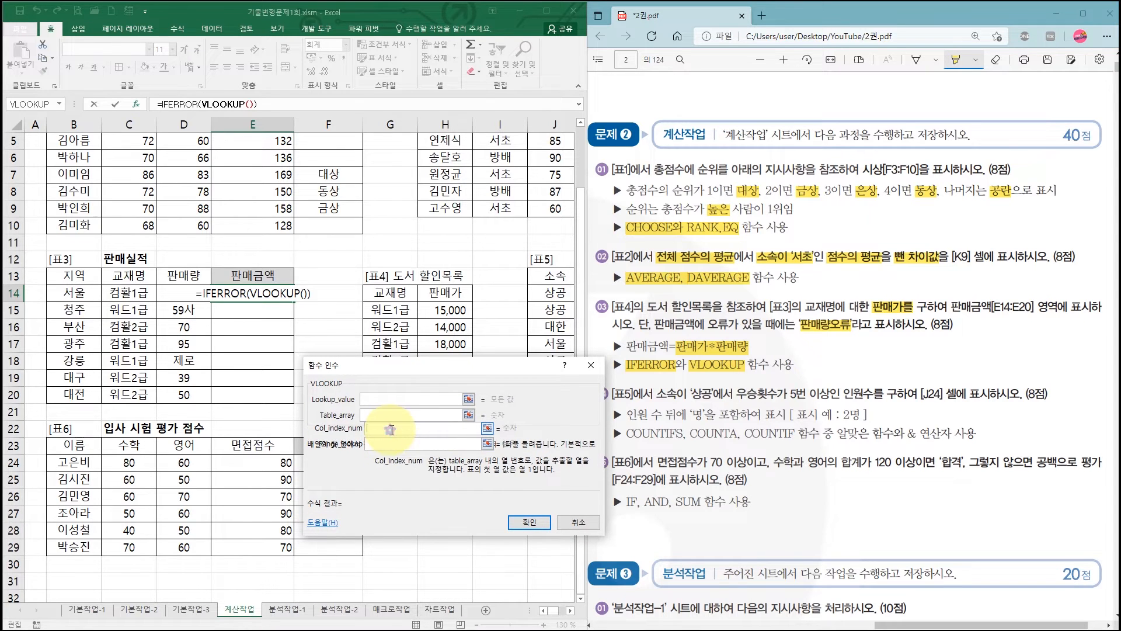
{"action": "left_click_drag", "start_coordinate": [369, 372], "coordinate": [392, 135]}
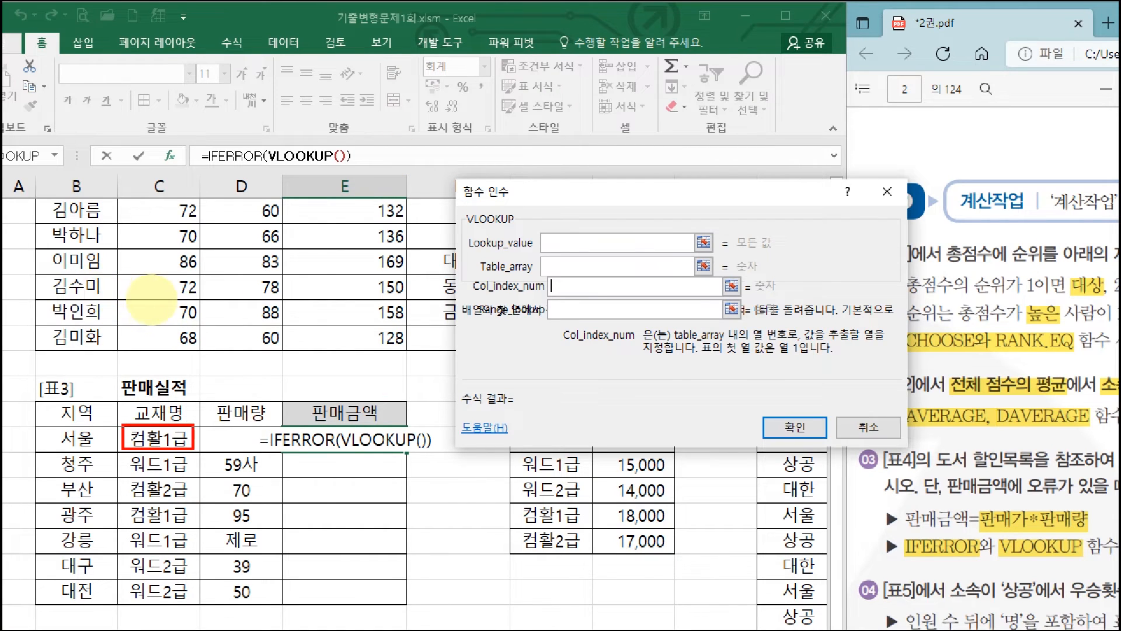
{"action": "left_click_drag", "start_coordinate": [49, 449], "coordinate": [462, 453]}
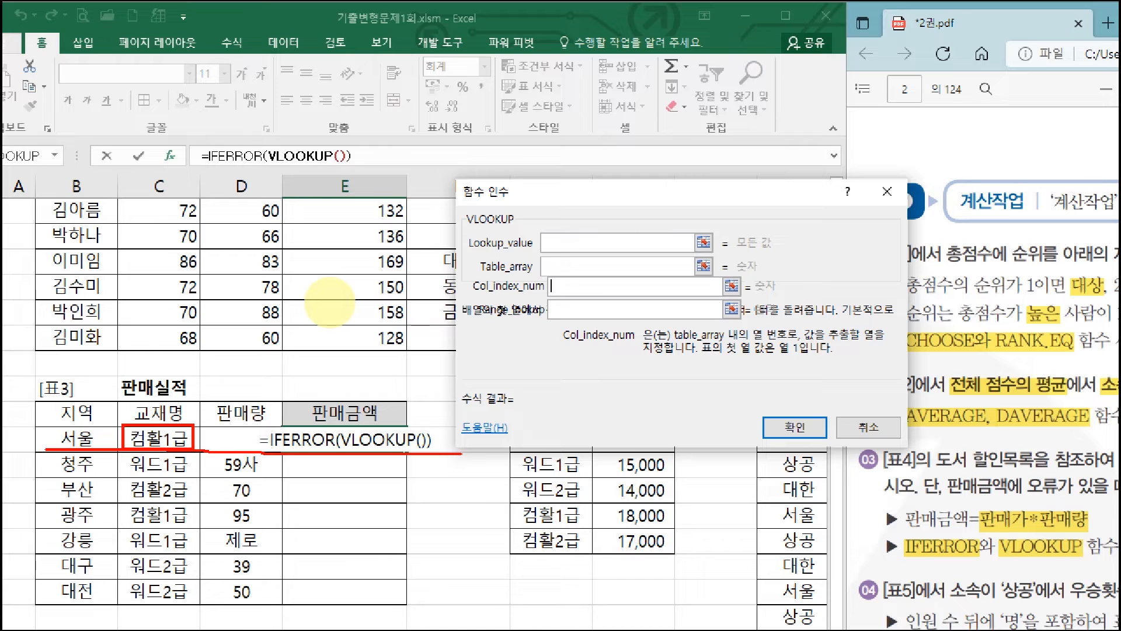
{"action": "mouse_move", "coordinate": [181, 435]}
{"action": "left_mouse_down"}
{"action": "mouse_move", "coordinate": [156, 442]}
{"action": "mouse_move", "coordinate": [185, 434]}
{"action": "mouse_move", "coordinate": [167, 439]}
{"action": "left_mouse_up"}
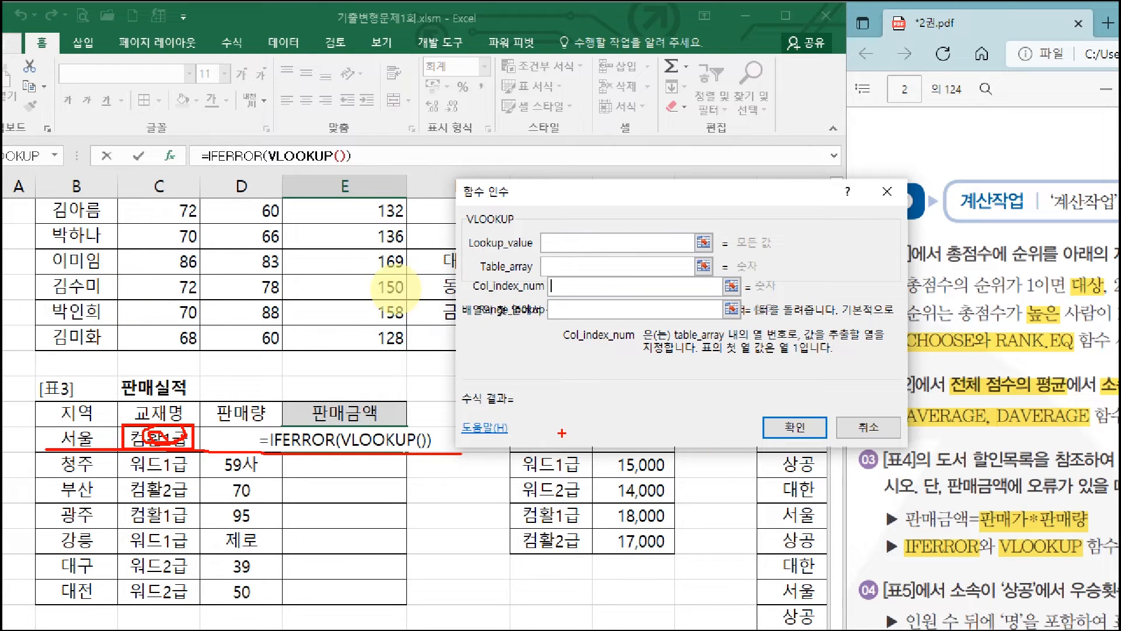
{"action": "left_click_drag", "start_coordinate": [517, 419], "coordinate": [674, 553]}
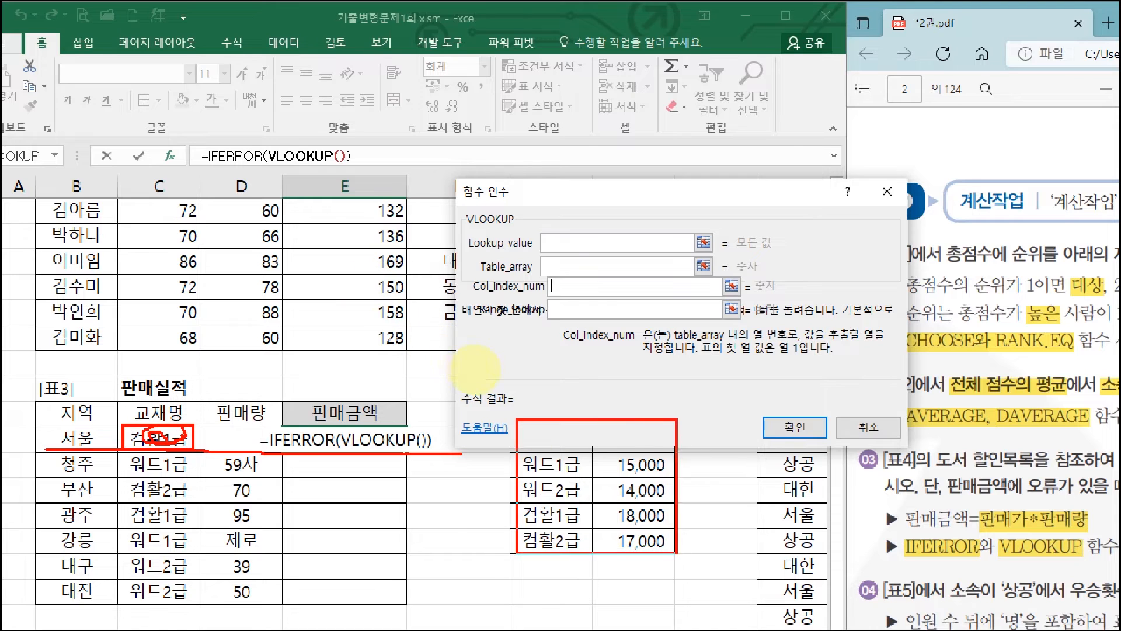
{"action": "left_click_drag", "start_coordinate": [543, 579], "coordinate": [561, 542]}
{"action": "mouse_move", "coordinate": [622, 573]}
{"action": "left_mouse_down"}
{"action": "mouse_move", "coordinate": [656, 586]}
{"action": "mouse_move", "coordinate": [561, 607]}
{"action": "mouse_move", "coordinate": [357, 503]}
{"action": "mouse_move", "coordinate": [394, 505]}
{"action": "left_mouse_up"}
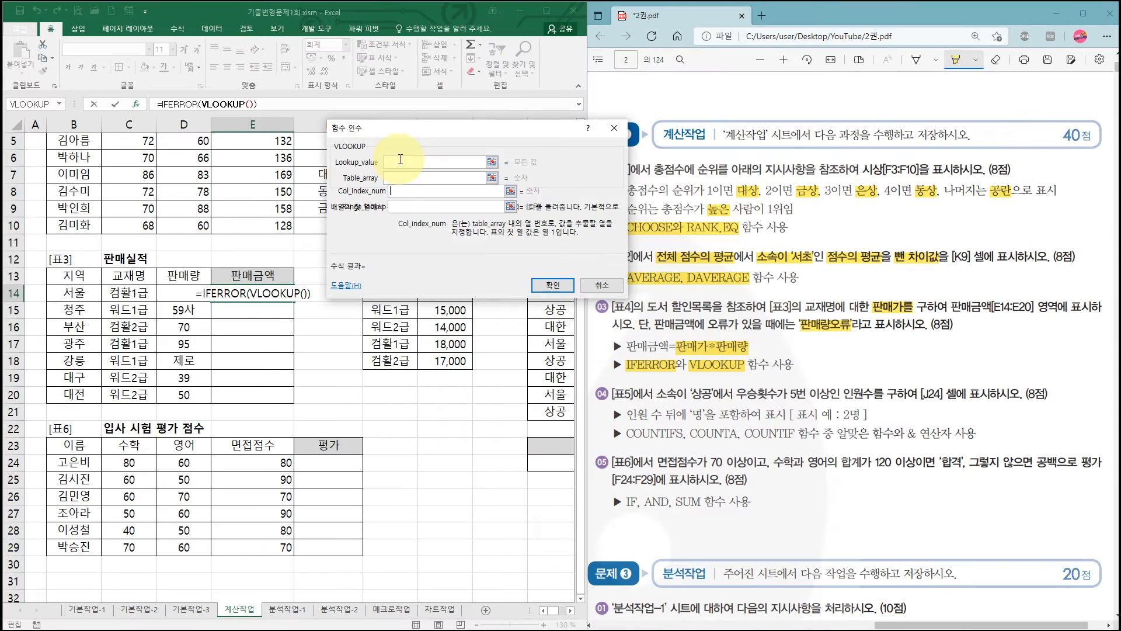
- Set VLOOKUP's Lookup_value to C14 and its Table_array to the [표4] range G14:H18
{"action": "left_click", "coordinate": [570, 244]}
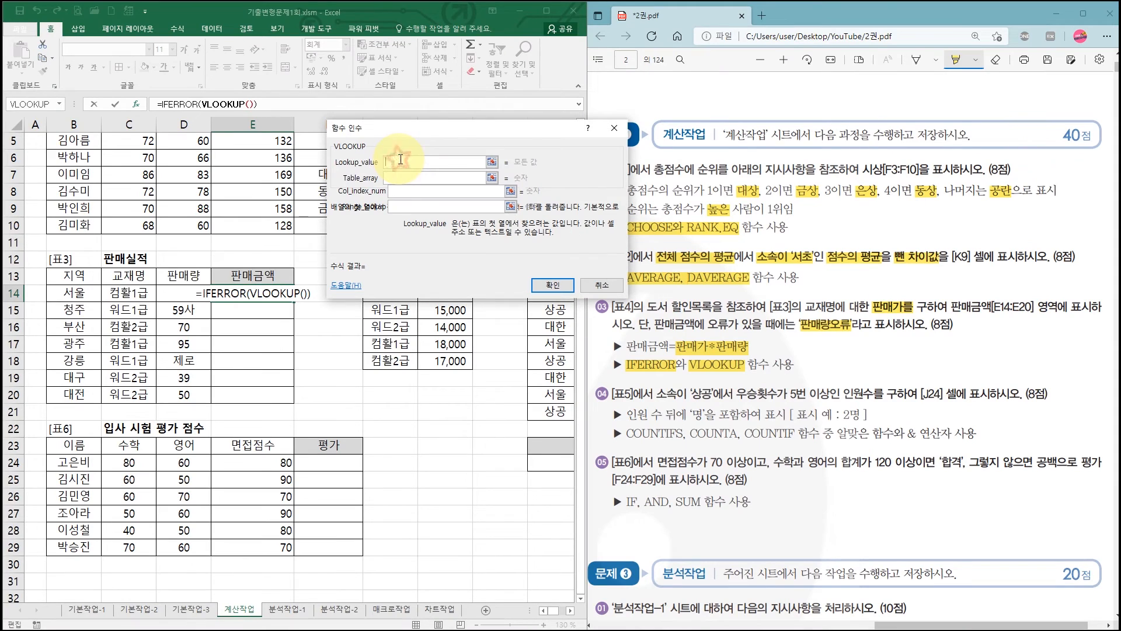
{"action": "left_click", "coordinate": [132, 299]}
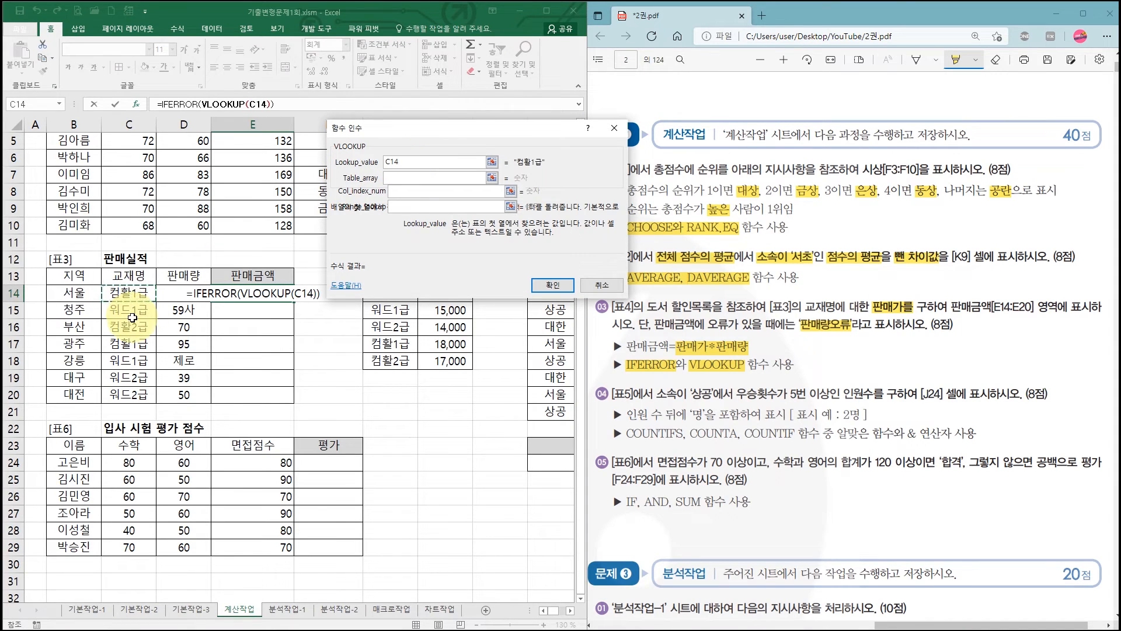
{"action": "left_click", "coordinate": [401, 177]}
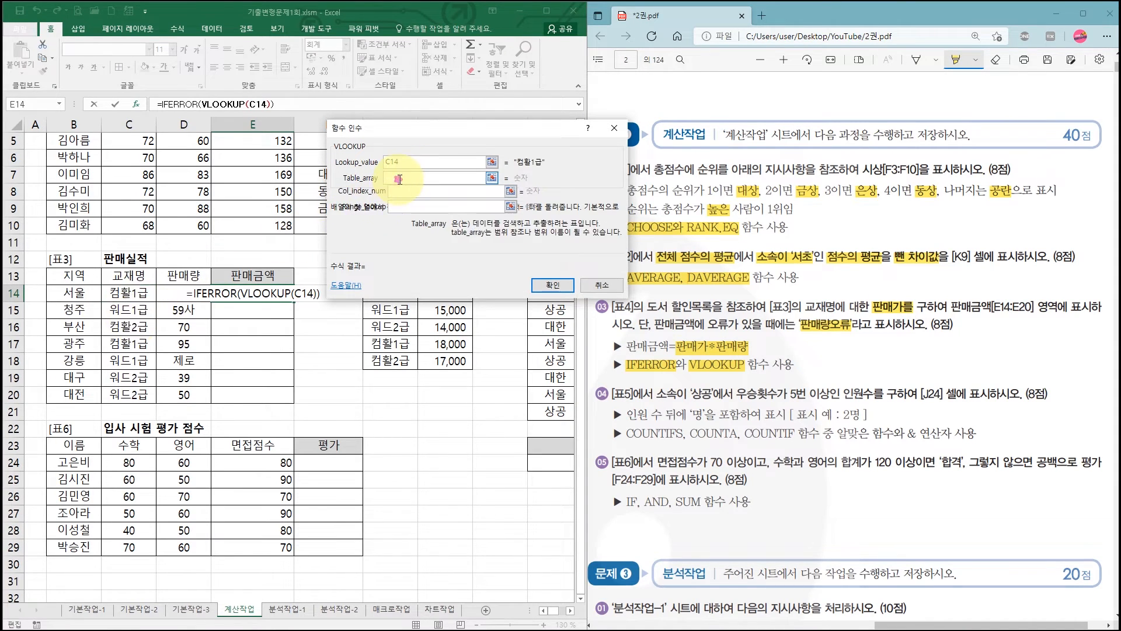
{"action": "left_click_drag", "start_coordinate": [394, 134], "coordinate": [373, 407]}
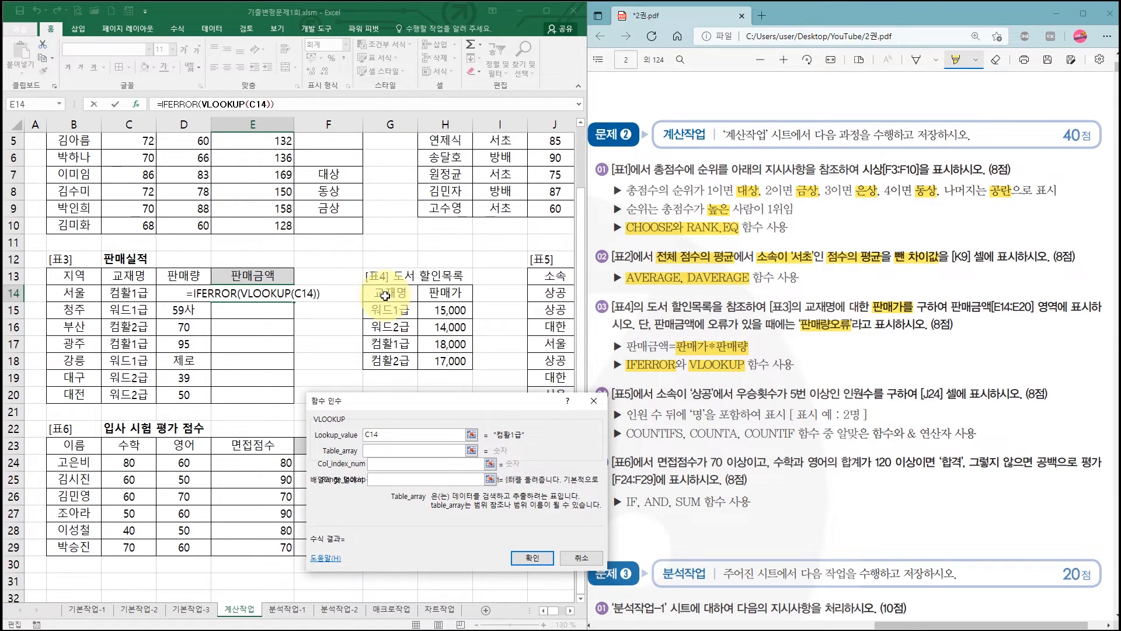
{"action": "left_click_drag", "start_coordinate": [383, 294], "coordinate": [433, 297]}
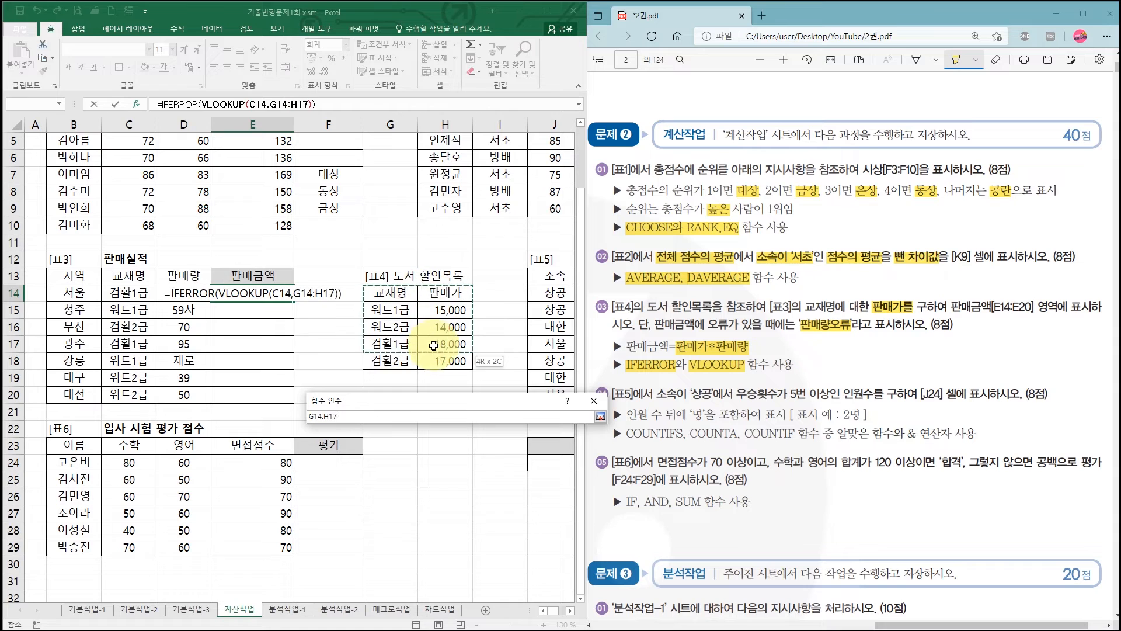
{"action": "left_click_drag", "start_coordinate": [433, 358], "coordinate": [433, 358]}
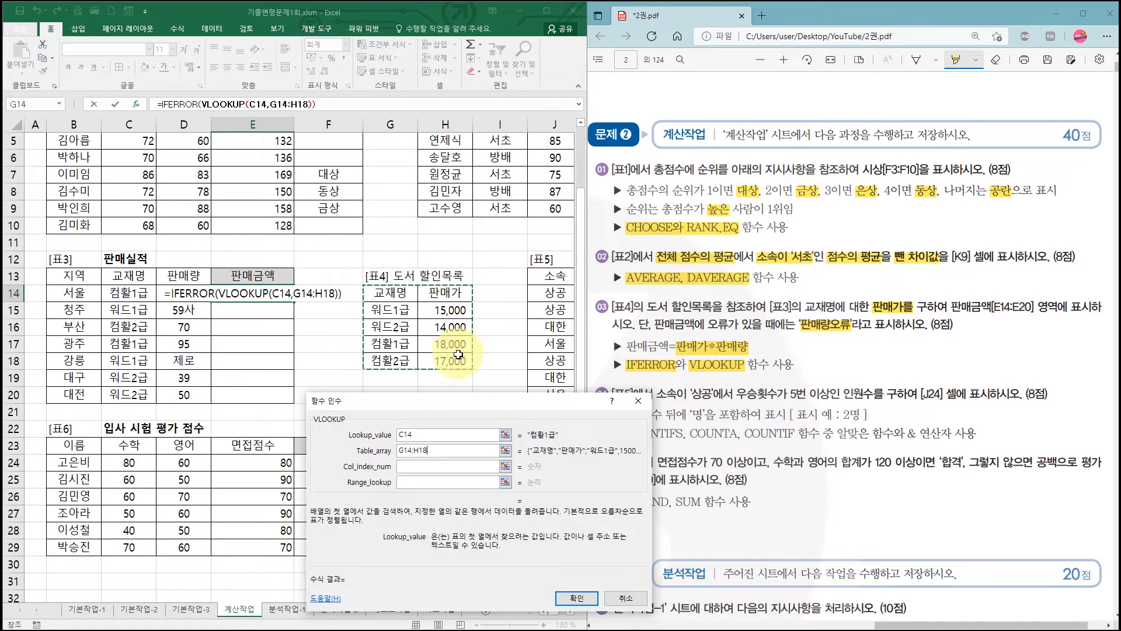
- Try shifting the Table_array range down the sheet to G15:H19, G16:H20 and G19:H22
{"action": "left_click_drag", "start_coordinate": [421, 349], "coordinate": [450, 382]}
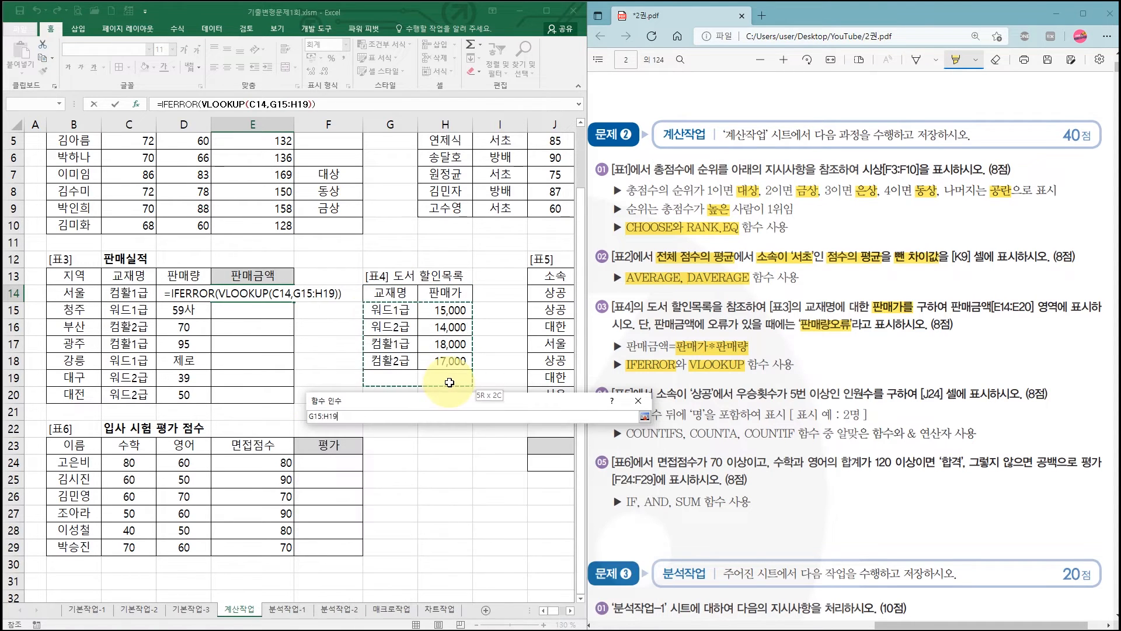
{"action": "left_click_drag", "start_coordinate": [400, 326], "coordinate": [455, 402]}
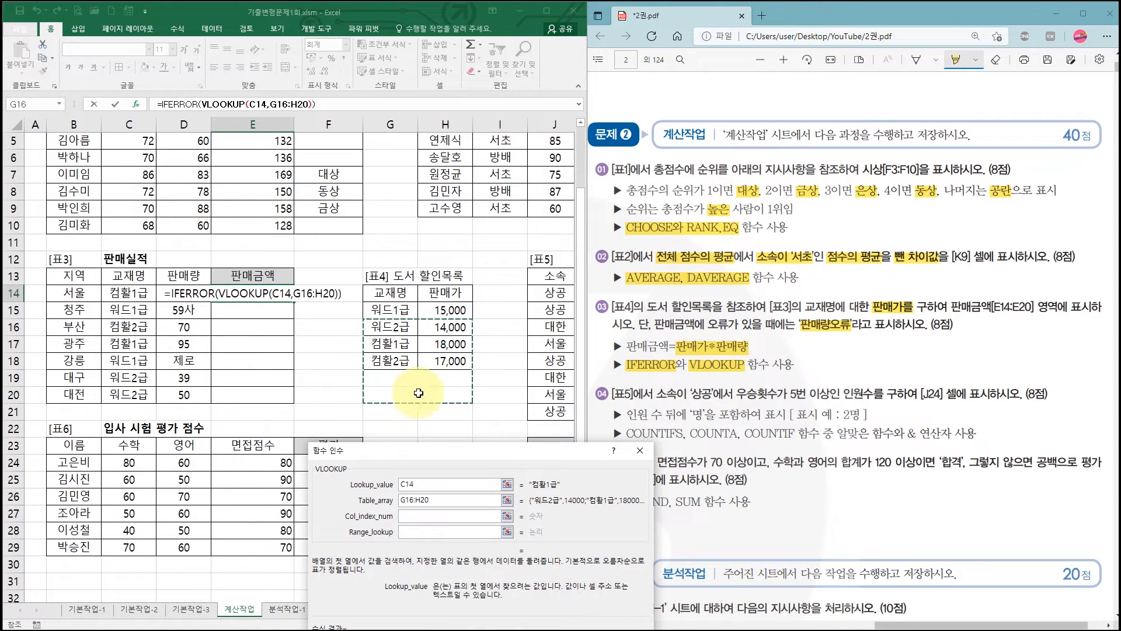
{"action": "left_click_drag", "start_coordinate": [378, 376], "coordinate": [454, 427]}
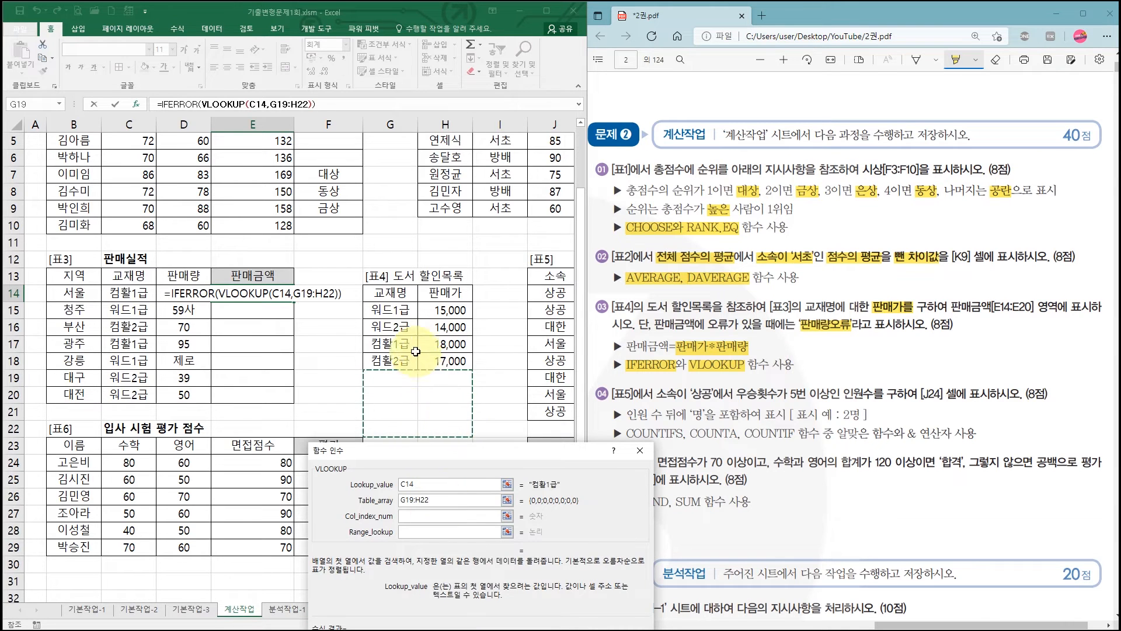
- Reselect G14:H18 as VLOOKUP's Table_array and make it the absolute reference $G$14:$H$18
{"action": "left_click_drag", "start_coordinate": [429, 500], "coordinate": [388, 500]}
{"action": "left_click_drag", "start_coordinate": [393, 292], "coordinate": [437, 359]}
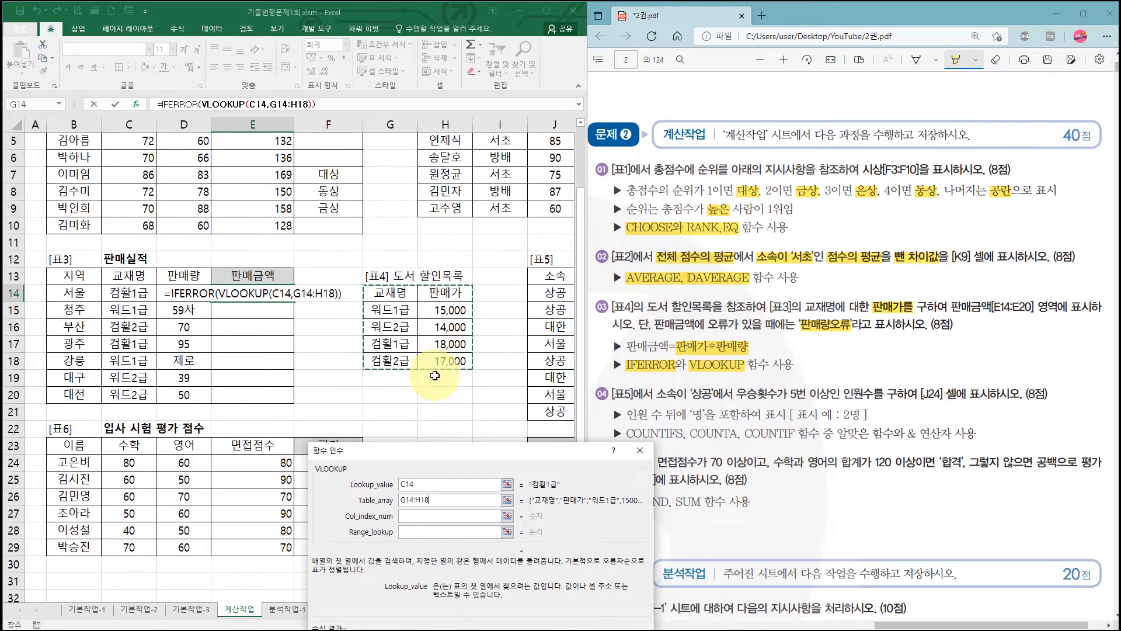
{"action": "key", "text": "F4"}
{"action": "left_click", "coordinate": [461, 456]}
{"action": "left_click_drag", "start_coordinate": [461, 455], "coordinate": [495, 407]}
{"action": "left_click", "coordinate": [461, 466]}
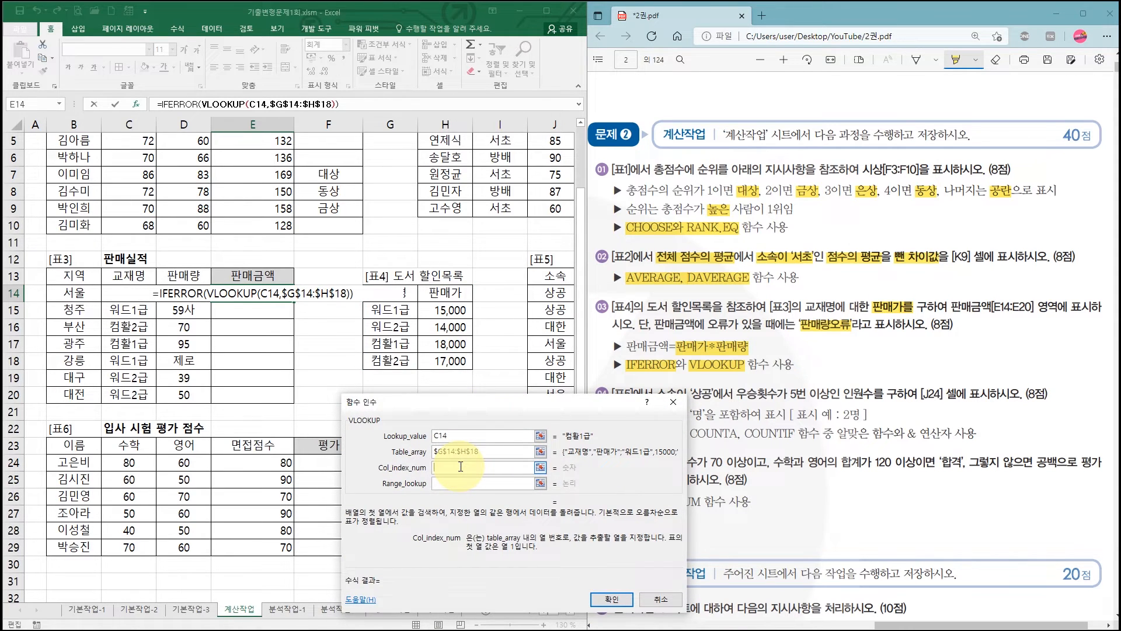
{"action": "left_click", "coordinate": [457, 452]}
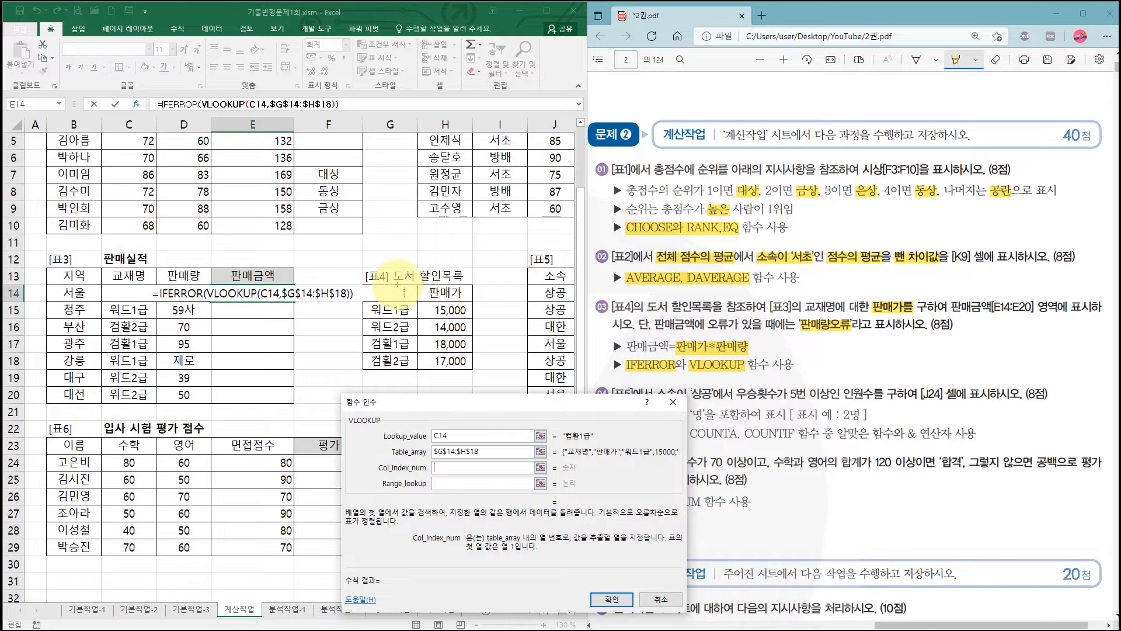
{"action": "left_click_drag", "start_coordinate": [362, 285], "coordinate": [474, 373]}
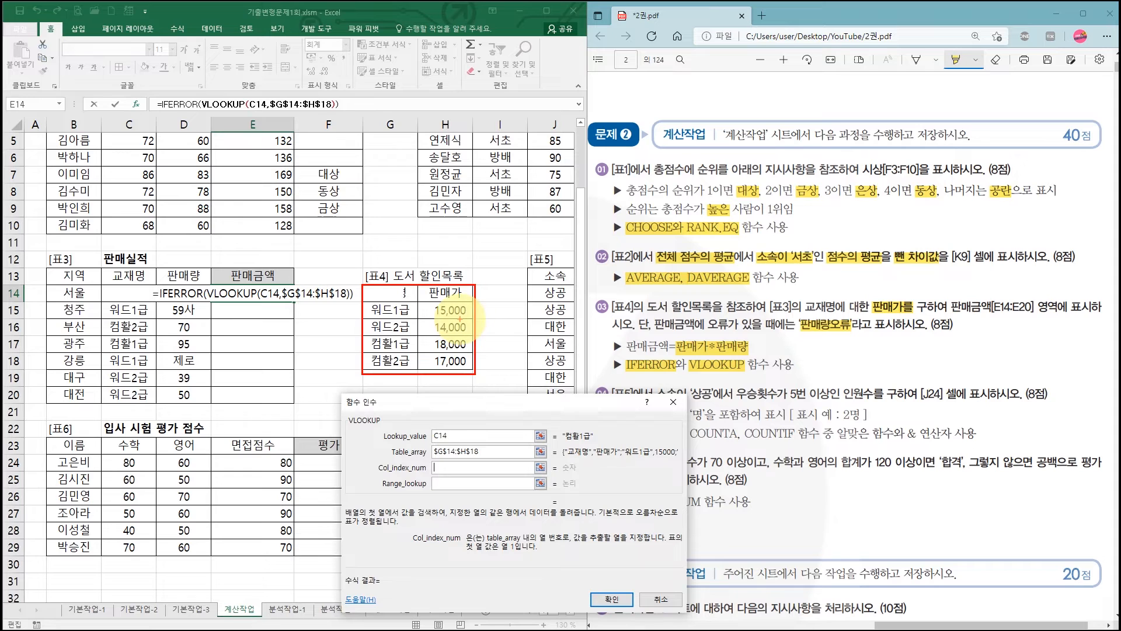
{"action": "left_click_drag", "start_coordinate": [403, 283], "coordinate": [390, 313]}
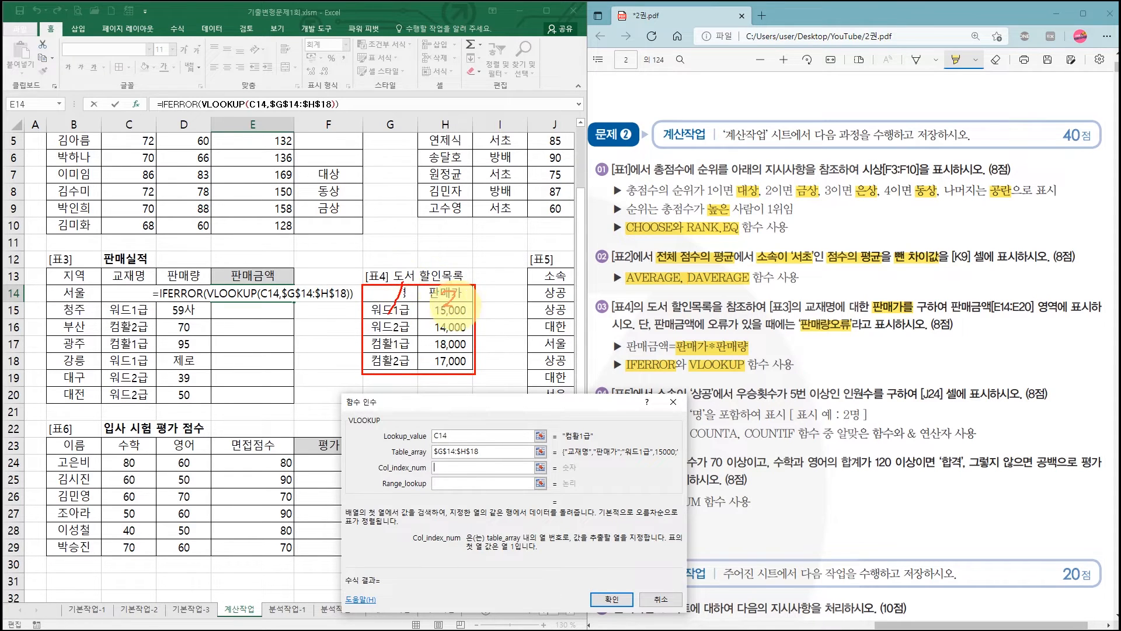
{"action": "left_click_drag", "start_coordinate": [458, 284], "coordinate": [441, 311]}
{"action": "key", "text": "Escape"}
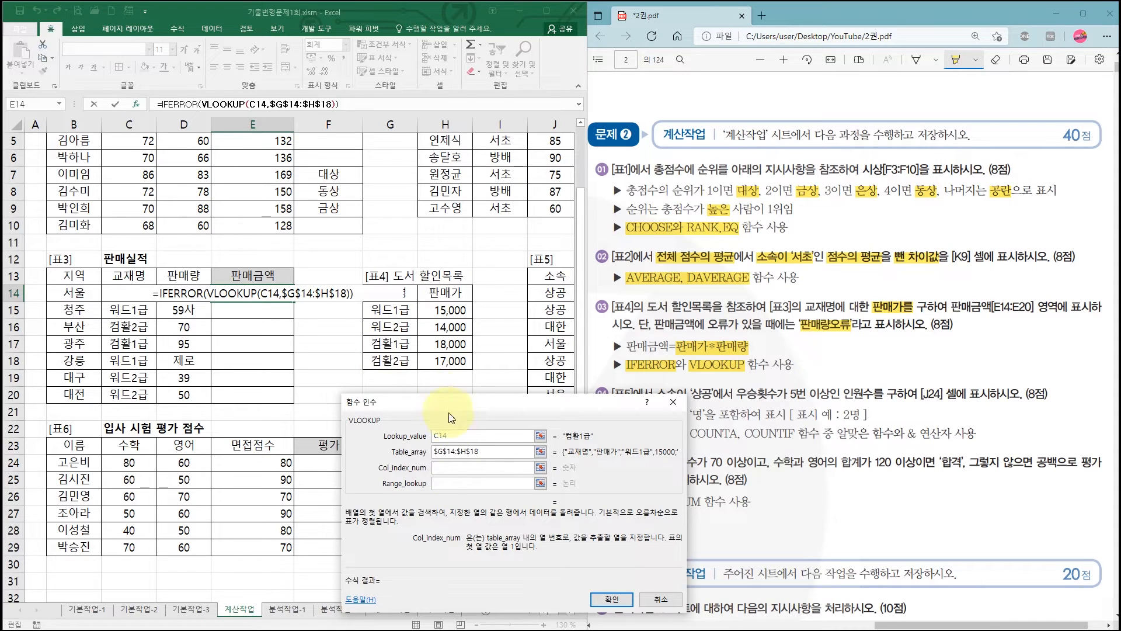
- Set VLOOKUP's Col_index_num to 2 and go to the Range_lookup argument
{"action": "left_click", "coordinate": [440, 467]}
{"action": "type", "text": "2"}
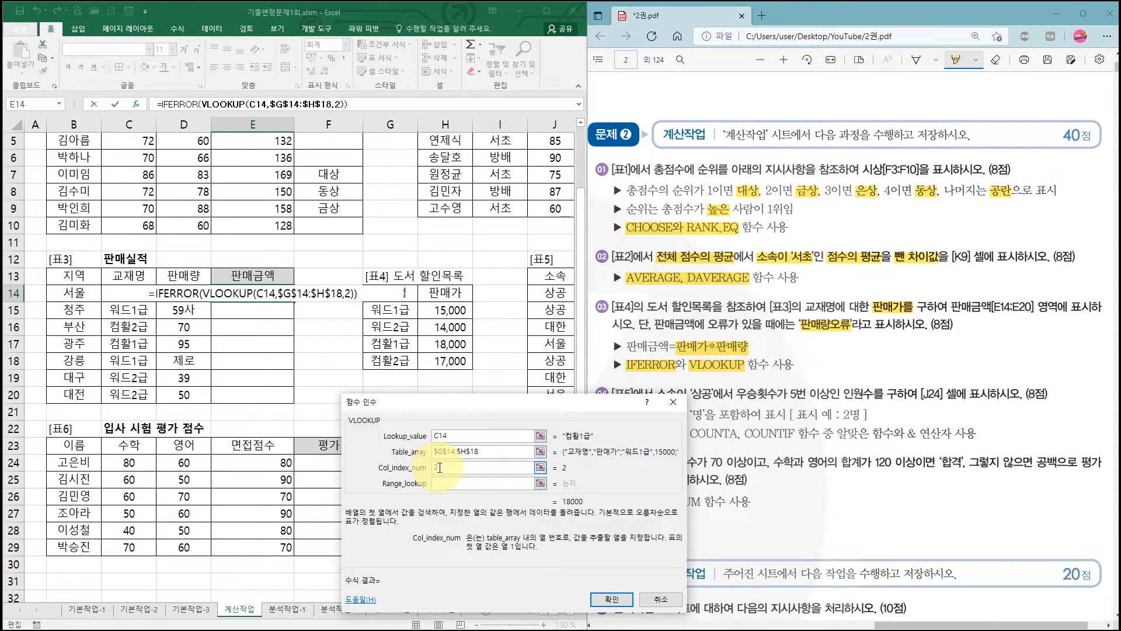
{"action": "left_click", "coordinate": [442, 483]}
{"action": "left_click_drag", "start_coordinate": [458, 404], "coordinate": [368, 340]}
{"action": "left_click", "coordinate": [356, 420]}
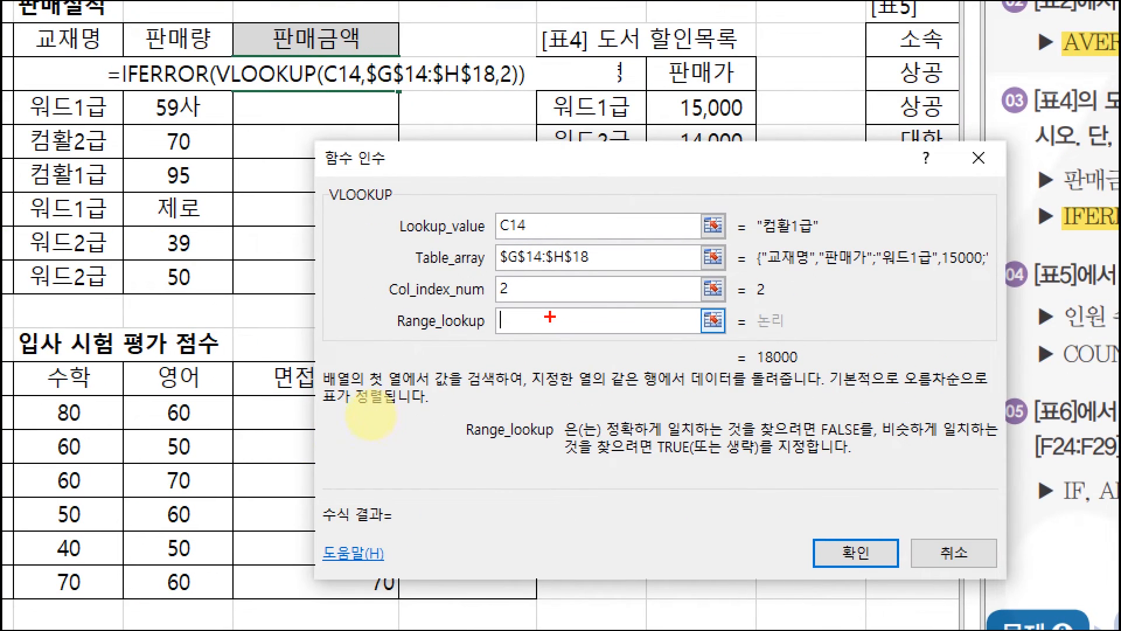
{"action": "mouse_move", "coordinate": [501, 237]}
{"action": "left_mouse_down"}
{"action": "mouse_move", "coordinate": [536, 233]}
{"action": "mouse_move", "coordinate": [528, 212]}
{"action": "mouse_move", "coordinate": [537, 232]}
{"action": "left_mouse_up"}
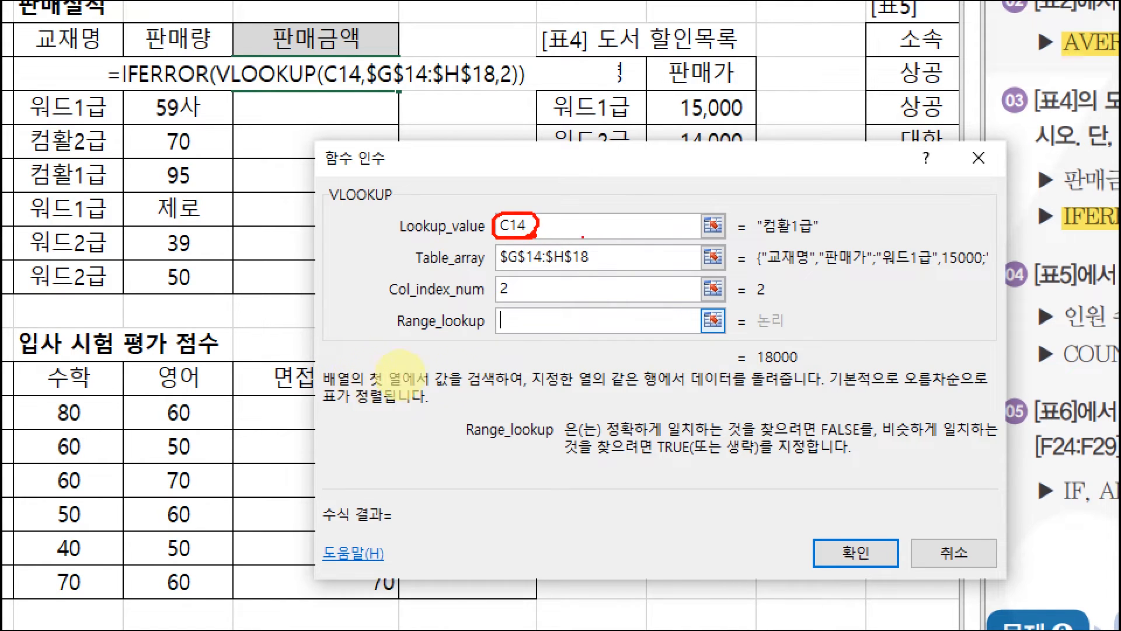
{"action": "left_click_drag", "start_coordinate": [758, 239], "coordinate": [815, 237]}
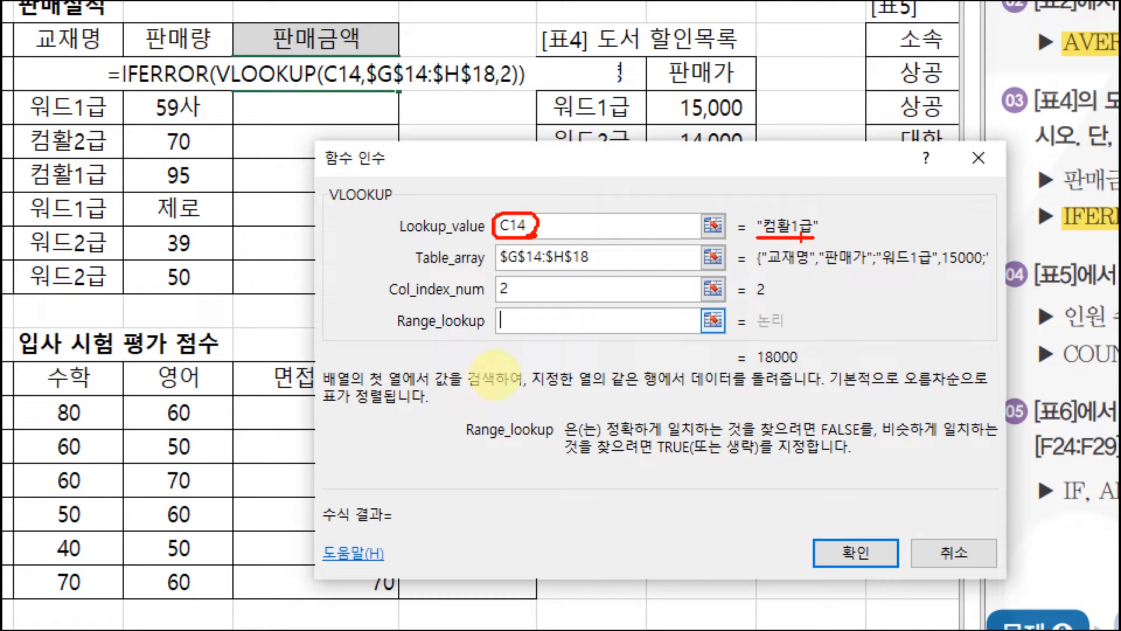
{"action": "mouse_move", "coordinate": [785, 218]}
{"action": "left_mouse_down"}
{"action": "mouse_move", "coordinate": [762, 235]}
{"action": "mouse_move", "coordinate": [800, 233]}
{"action": "left_mouse_up"}
{"action": "mouse_move", "coordinate": [787, 287]}
{"action": "left_mouse_down"}
{"action": "mouse_move", "coordinate": [757, 302]}
{"action": "mouse_move", "coordinate": [770, 281]}
{"action": "mouse_move", "coordinate": [781, 294]}
{"action": "left_mouse_up"}
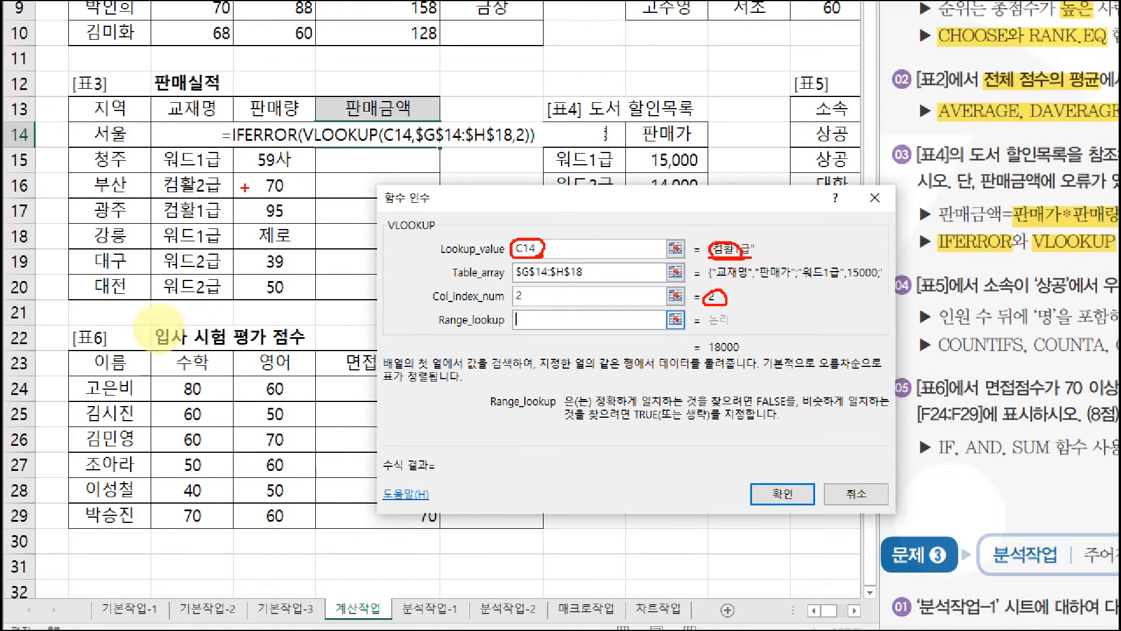
{"action": "mouse_move", "coordinate": [211, 135]}
{"action": "left_mouse_down"}
{"action": "mouse_move", "coordinate": [161, 149]}
{"action": "mouse_move", "coordinate": [213, 140]}
{"action": "left_mouse_up"}
{"action": "mouse_move", "coordinate": [606, 135]}
{"action": "left_mouse_down"}
{"action": "mouse_move", "coordinate": [608, 196]}
{"action": "mouse_move", "coordinate": [575, 137]}
{"action": "mouse_move", "coordinate": [559, 181]}
{"action": "left_mouse_up"}
{"action": "mouse_move", "coordinate": [670, 150]}
{"action": "left_mouse_down"}
{"action": "mouse_move", "coordinate": [669, 128]}
{"action": "mouse_move", "coordinate": [456, 73]}
{"action": "mouse_move", "coordinate": [366, 146]}
{"action": "mouse_move", "coordinate": [379, 136]}
{"action": "left_mouse_up"}
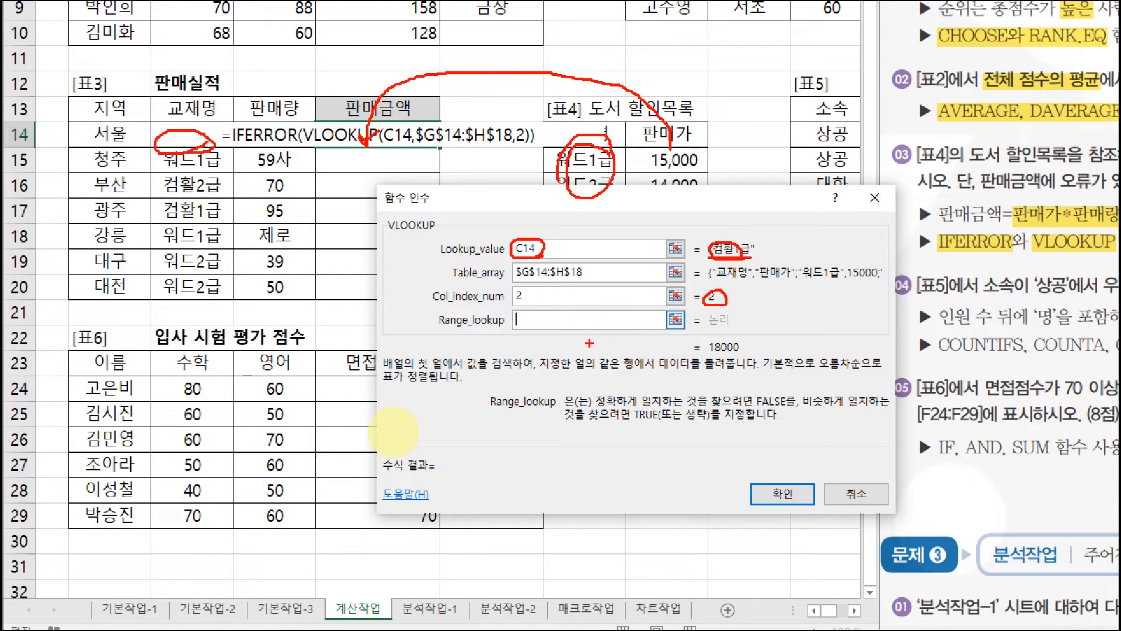
{"action": "left_click_drag", "start_coordinate": [598, 402], "coordinate": [689, 403]}
{"action": "left_click_drag", "start_coordinate": [757, 408], "coordinate": [797, 409]}
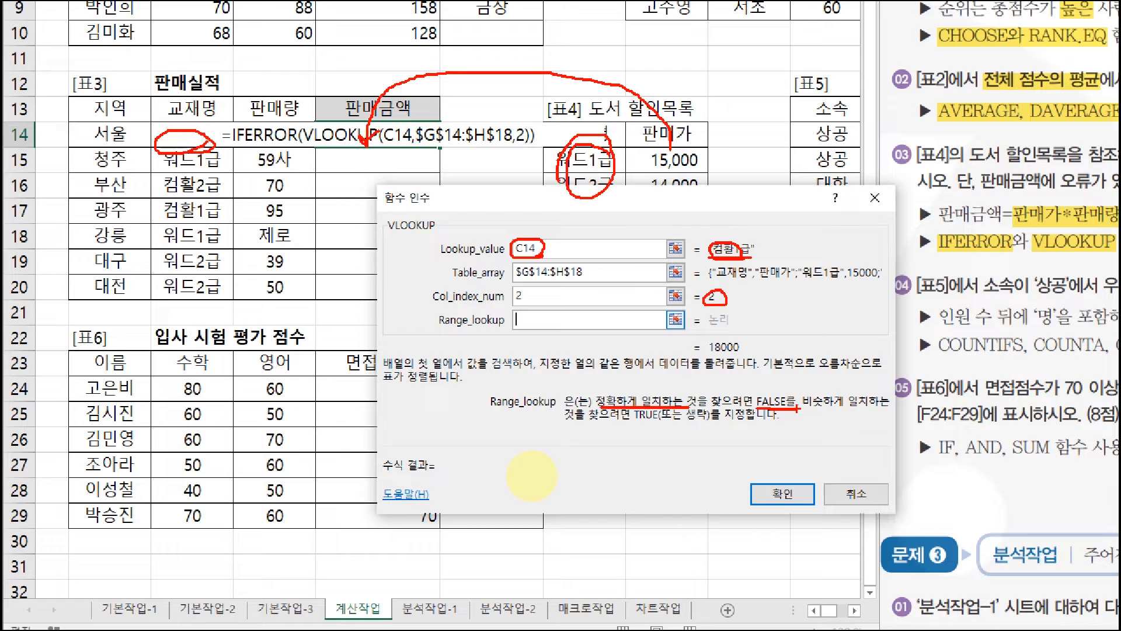
- Set VLOOKUP's Range_lookup to 0 for an exact match, moving the function arguments dialog off the [표4] table
{"action": "type", "text": "0"}
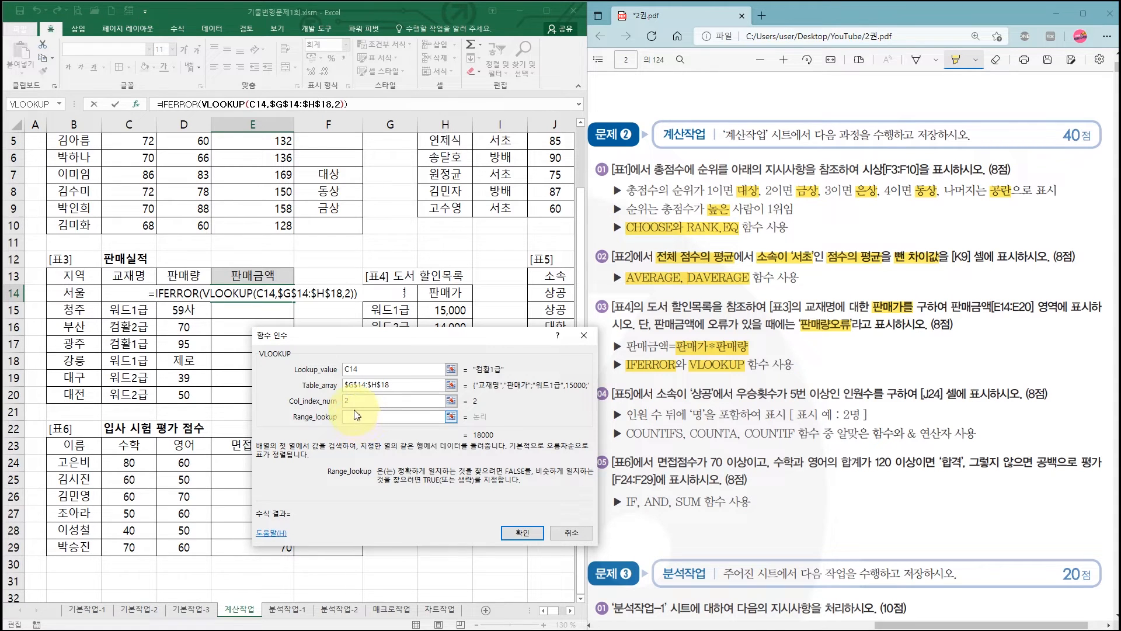
{"action": "left_click", "coordinate": [354, 369]}
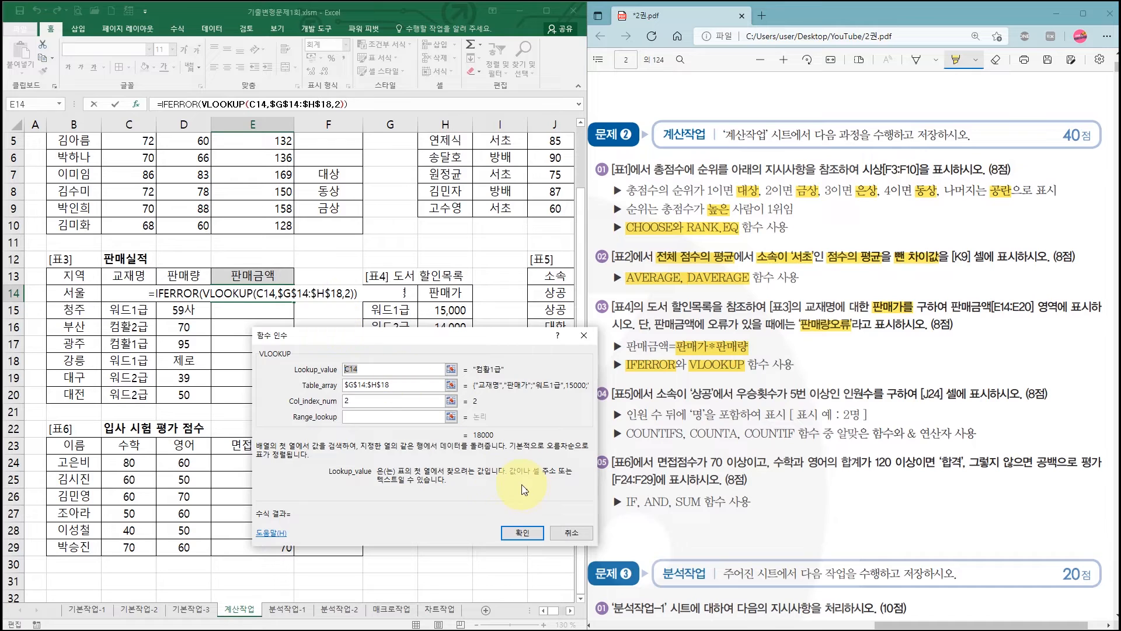
{"action": "left_click", "coordinate": [371, 417]}
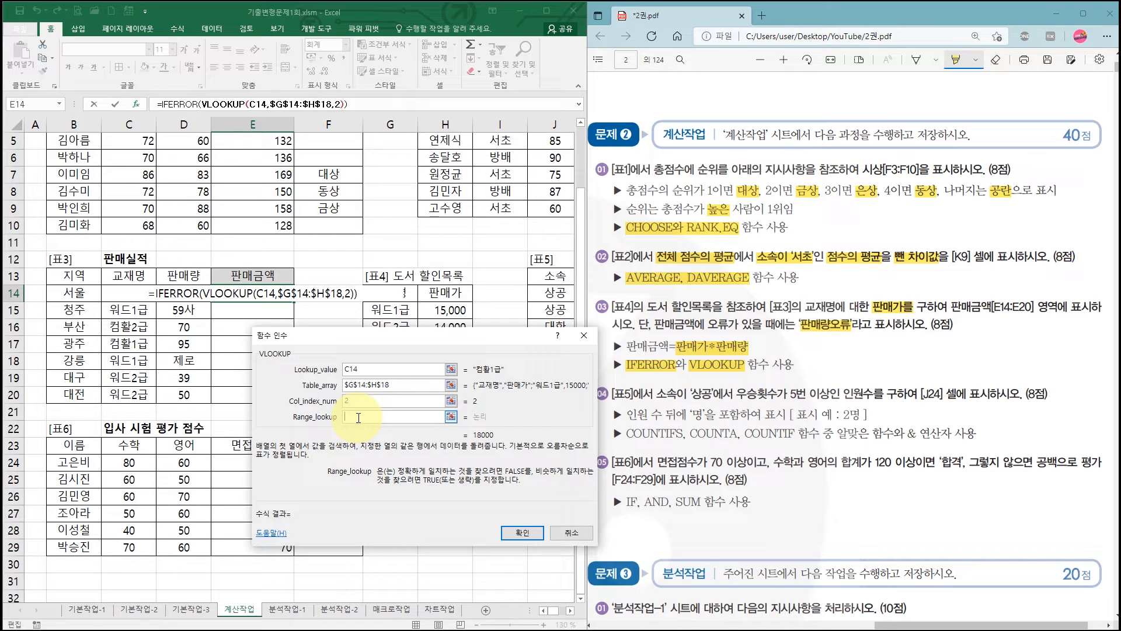
{"action": "left_click_drag", "start_coordinate": [360, 342], "coordinate": [359, 410]}
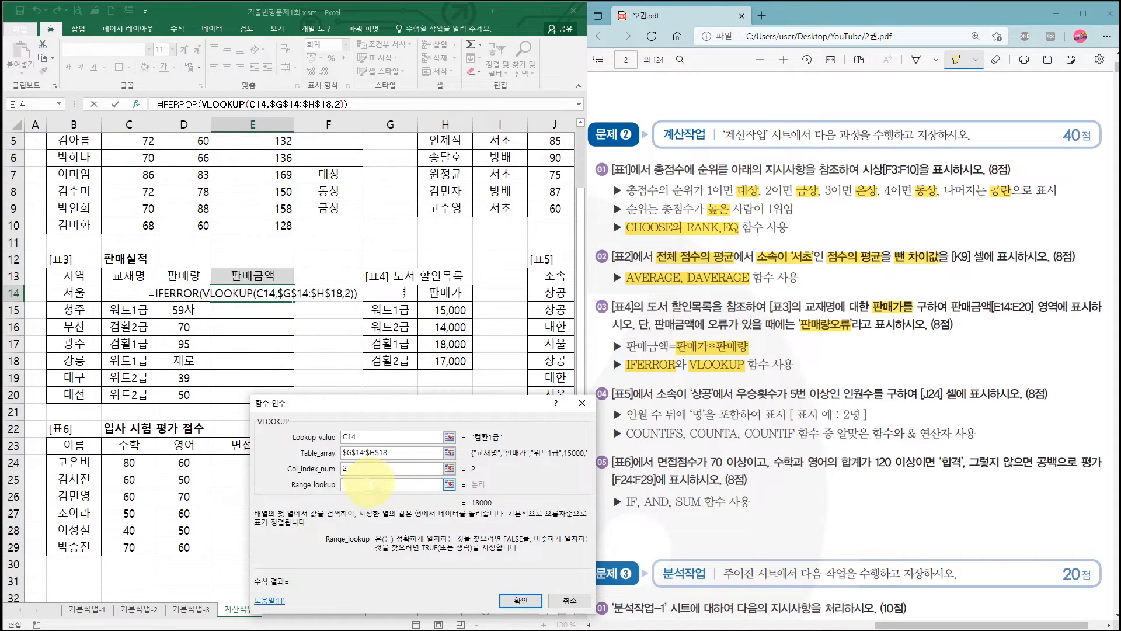
{"action": "type", "text": "0"}
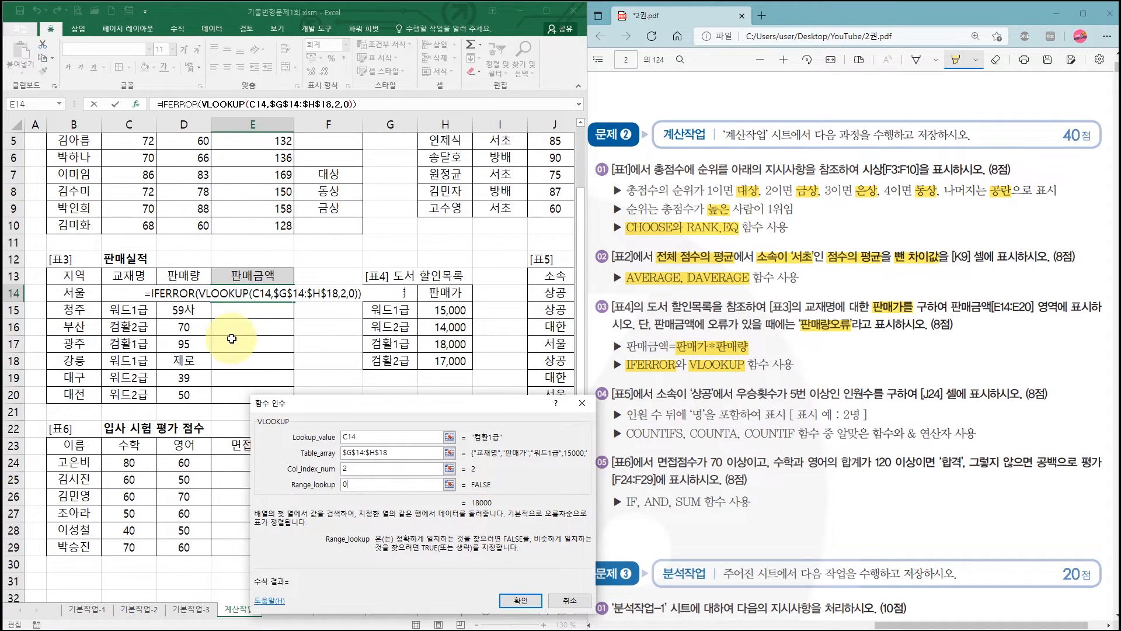
- Return to IFERROR's arguments and multiply the VLOOKUP expression in Value by the 판매량 cell D14
{"action": "left_click", "coordinate": [179, 101]}
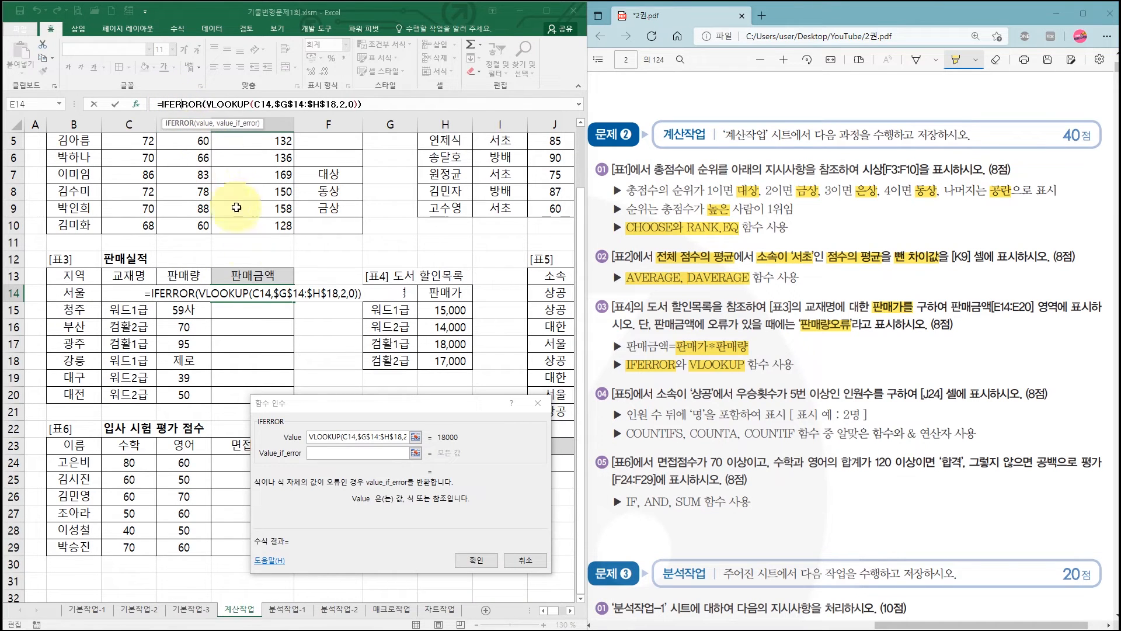
{"action": "left_click", "coordinate": [332, 437]}
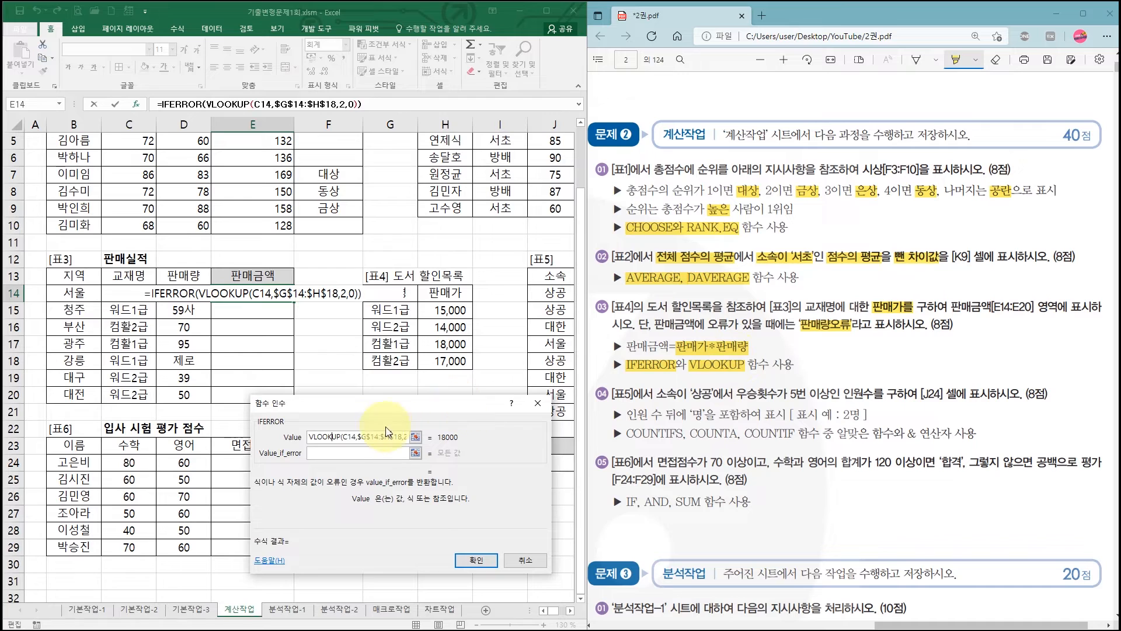
{"action": "left_click", "coordinate": [344, 435]}
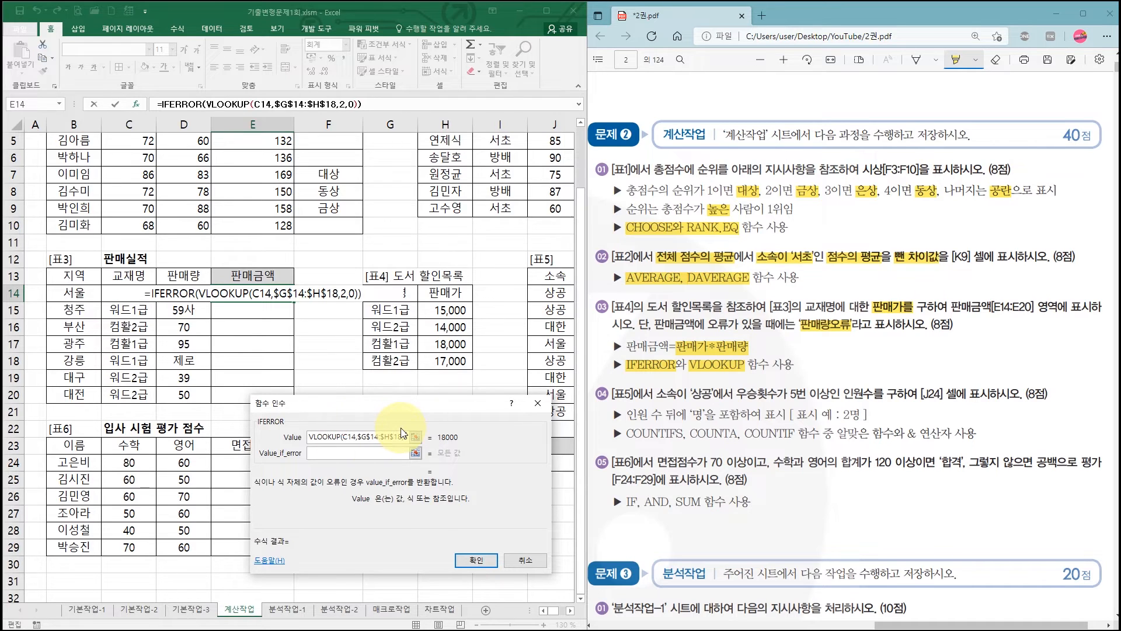
{"action": "key", "text": "End"}
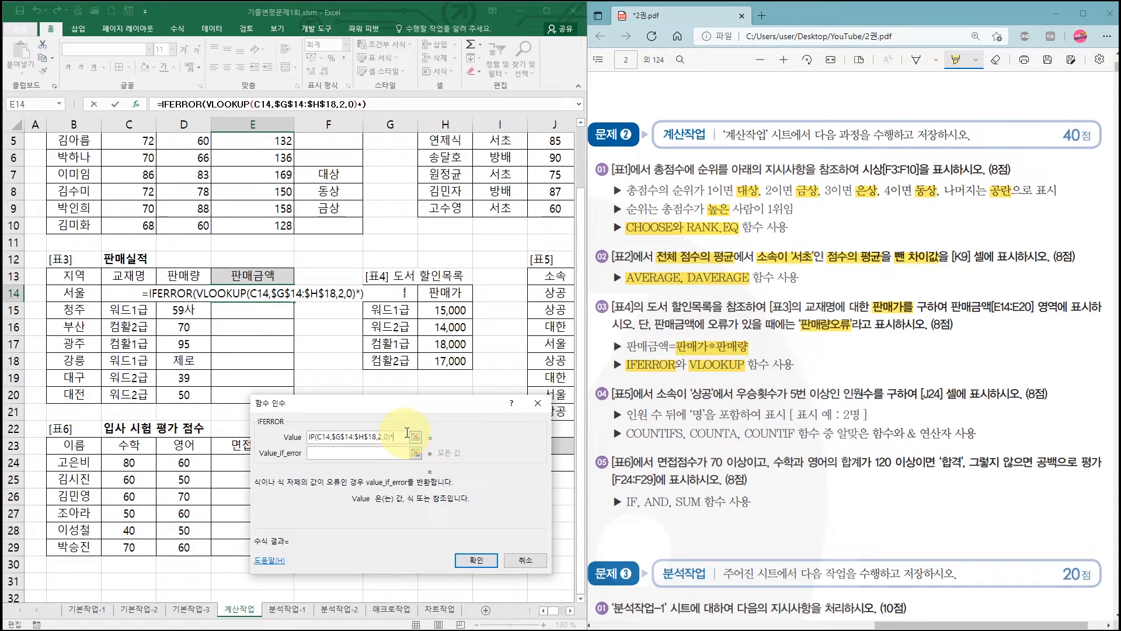
{"action": "left_click", "coordinate": [179, 294]}
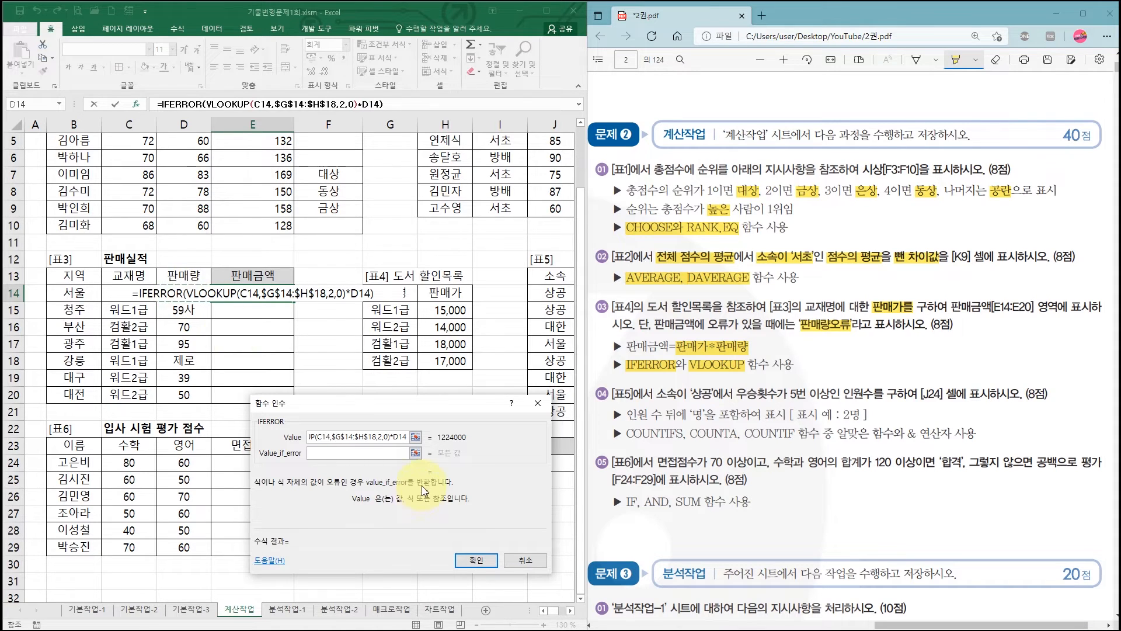
- Set IFERROR's Value_if_error to "판매량오류" and confirm the formula in E14
{"action": "left_click", "coordinate": [339, 455]}
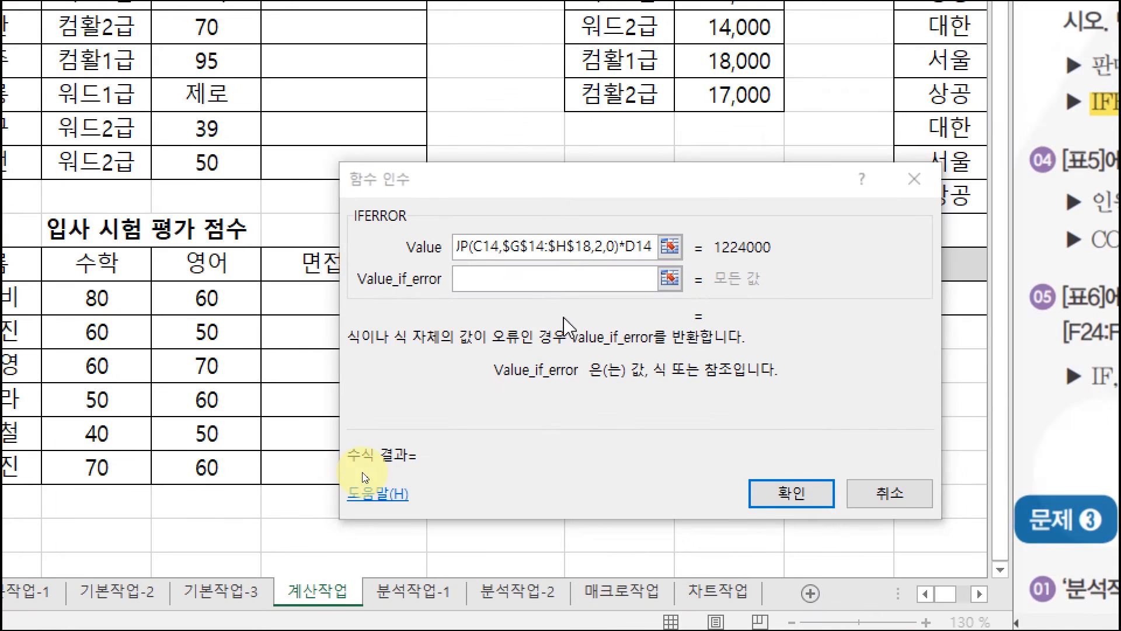
{"action": "left_click", "coordinate": [484, 279]}
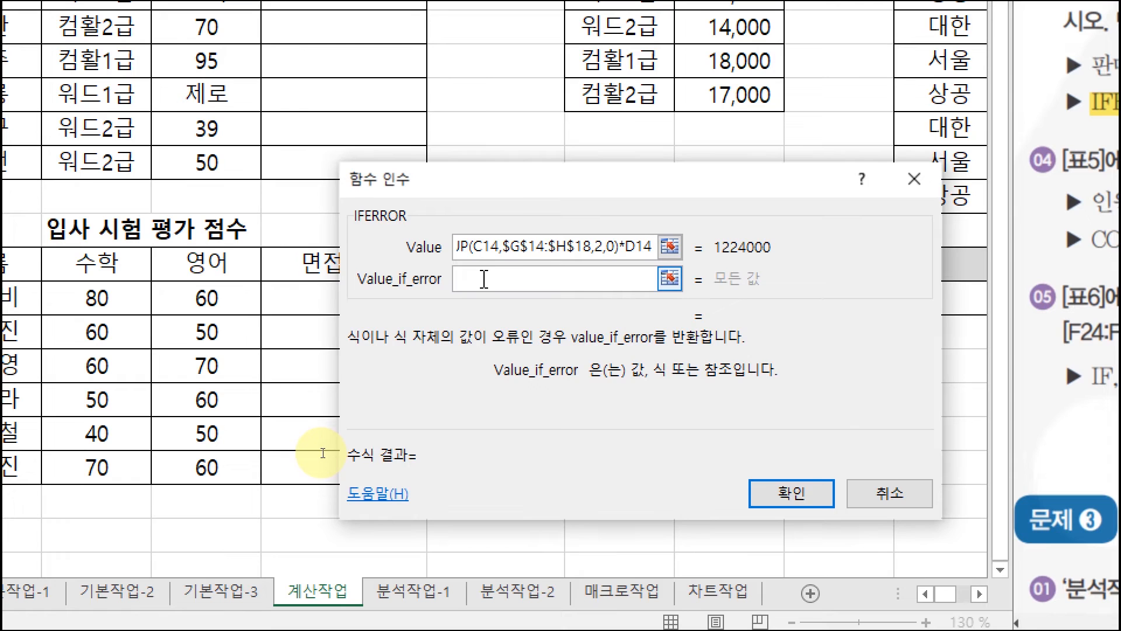
{"action": "type", "text": "판매"}
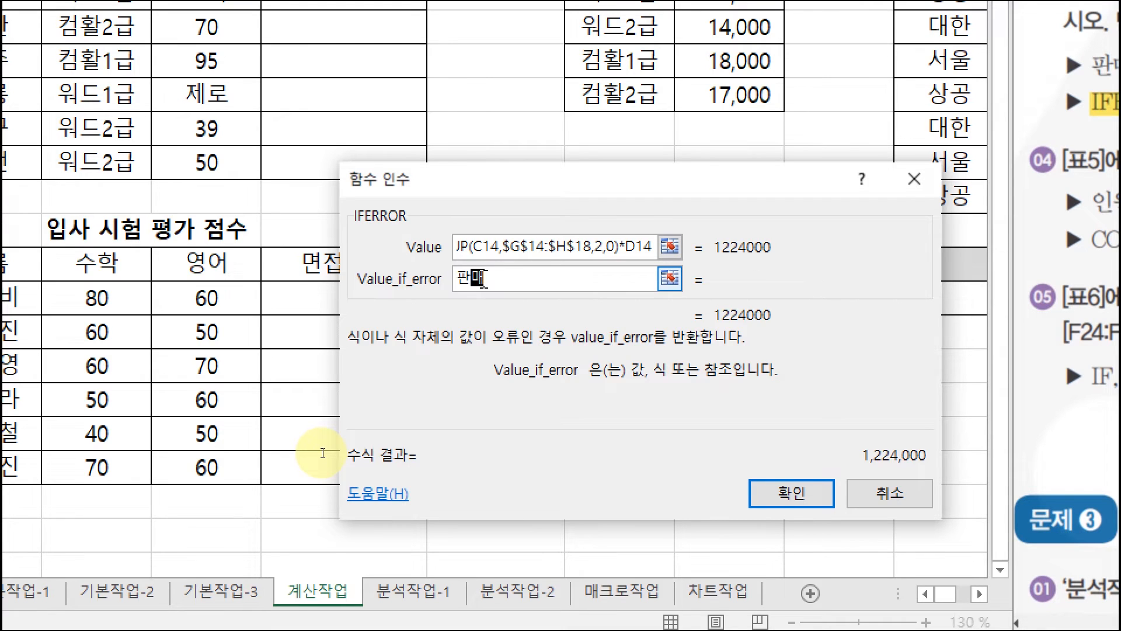
{"action": "type", "text": "량ㅇ오류"}
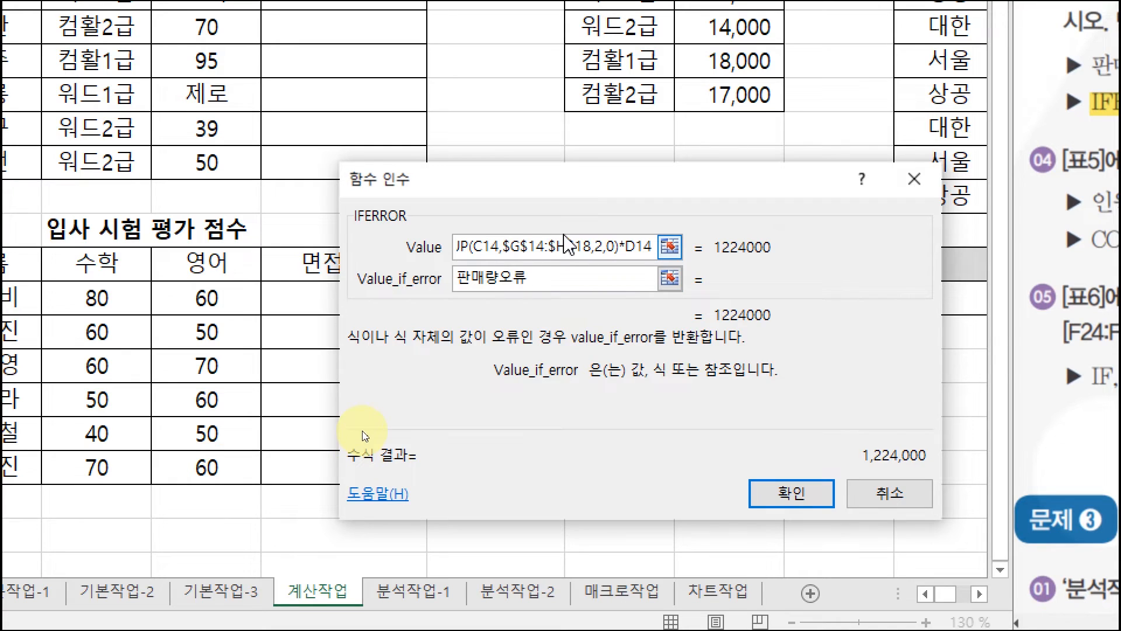
{"action": "left_click", "coordinate": [523, 245]}
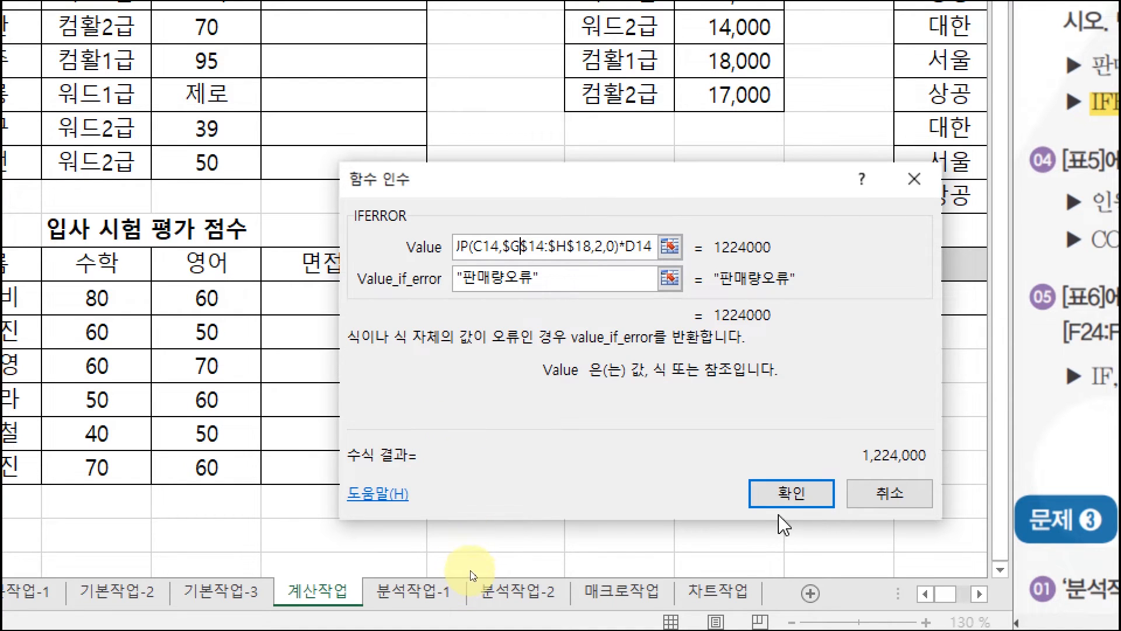
{"action": "left_click", "coordinate": [784, 499]}
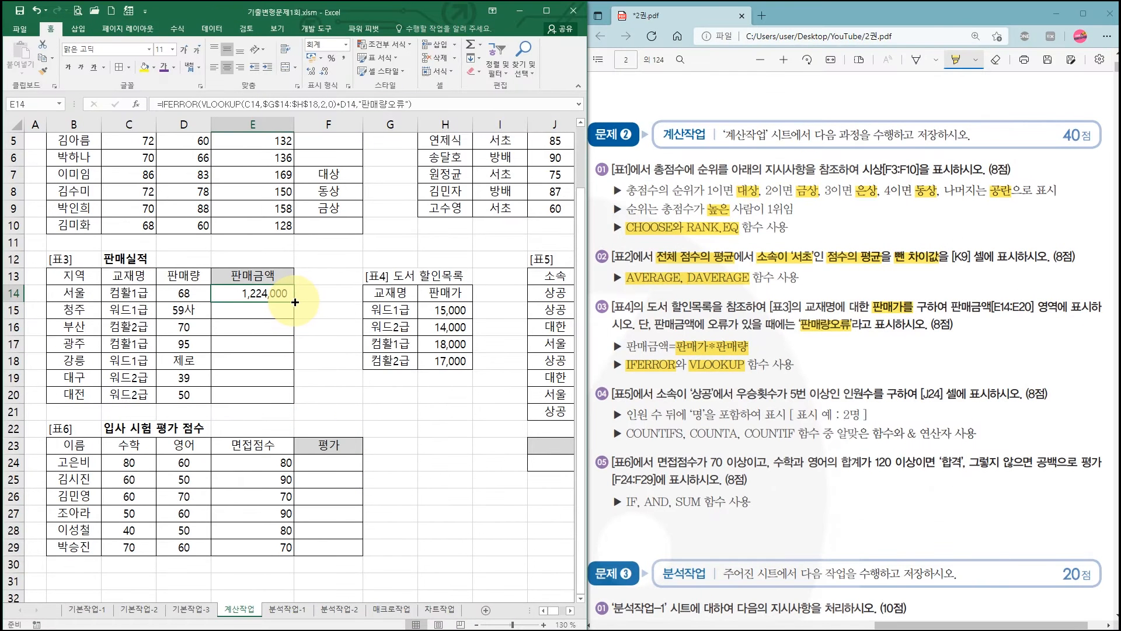
- Fill the 판매금액 formula down to E20 and check the rows with non-numeric 판매량, D15 and D18
{"action": "left_click_drag", "start_coordinate": [294, 302], "coordinate": [298, 403]}
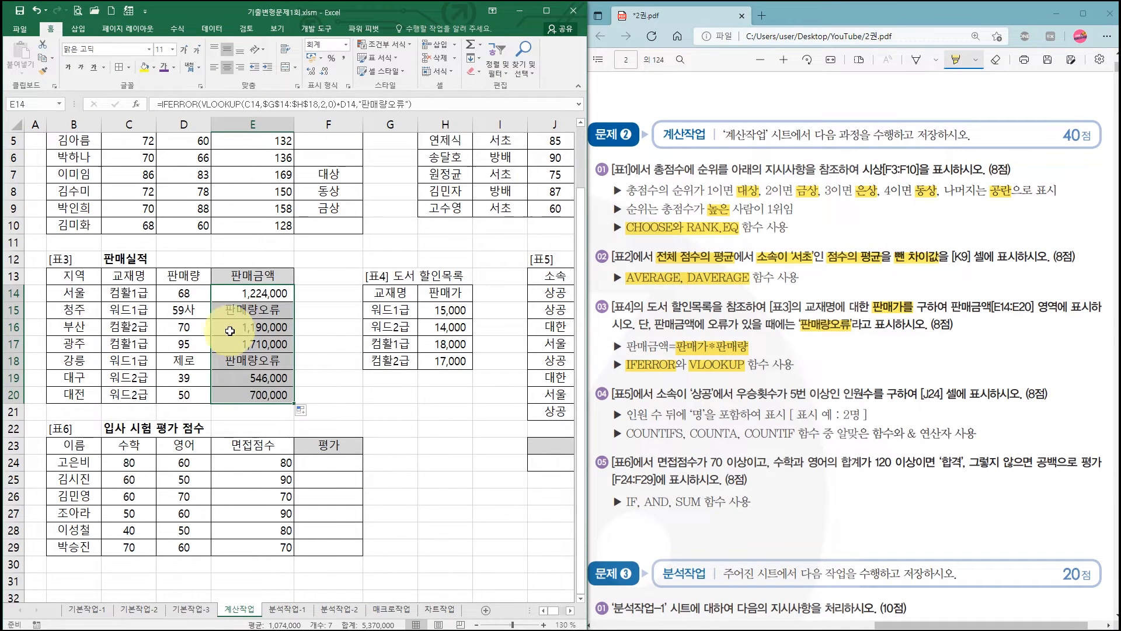
{"action": "left_click", "coordinate": [183, 309]}
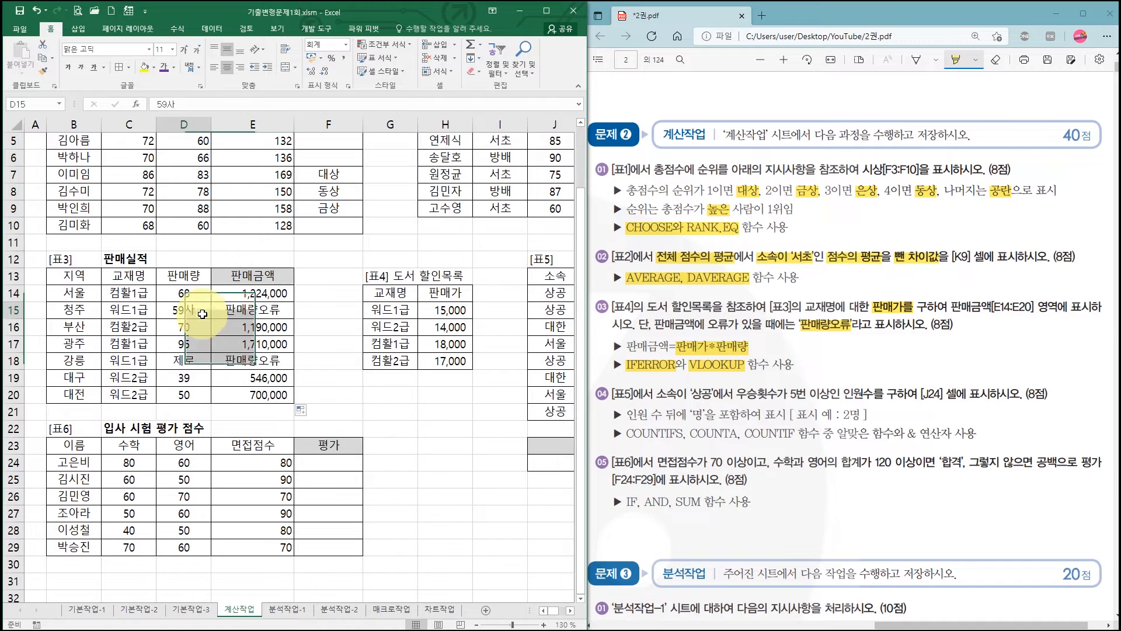
{"action": "left_click", "coordinate": [197, 361]}
{"action": "left_click", "coordinate": [257, 311]}
{"action": "left_click", "coordinate": [259, 360]}
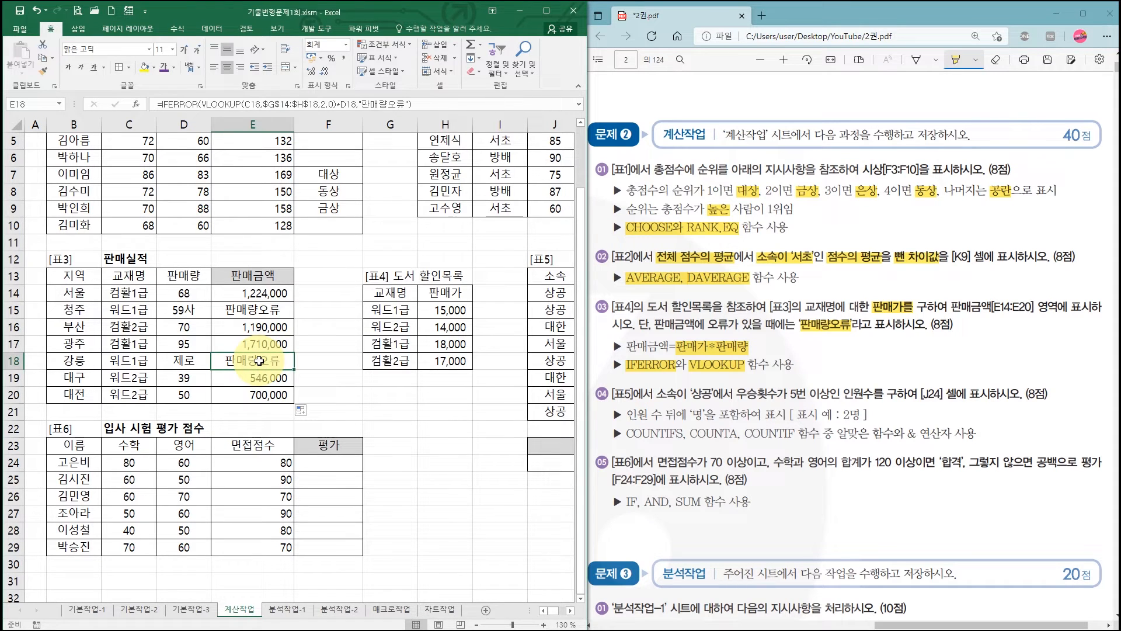
- Bring [표5] into view and, in the PDF's task 04, highlight 소속이 '상공', 우승횟수가 5번 이상 and COUNTIFS
{"action": "left_click", "coordinate": [571, 611]}
{"action": "left_click", "coordinate": [570, 611]}
{"action": "left_click", "coordinate": [570, 611]}
{"action": "left_click", "coordinate": [570, 611]}
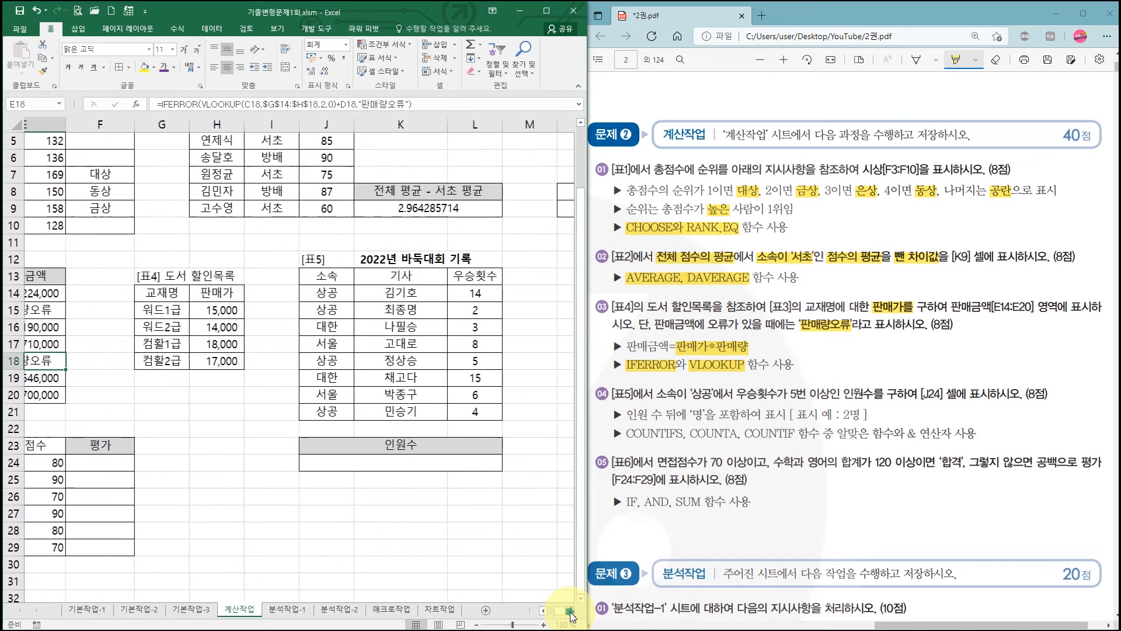
{"action": "left_click", "coordinate": [570, 611]}
{"action": "left_click", "coordinate": [570, 611]}
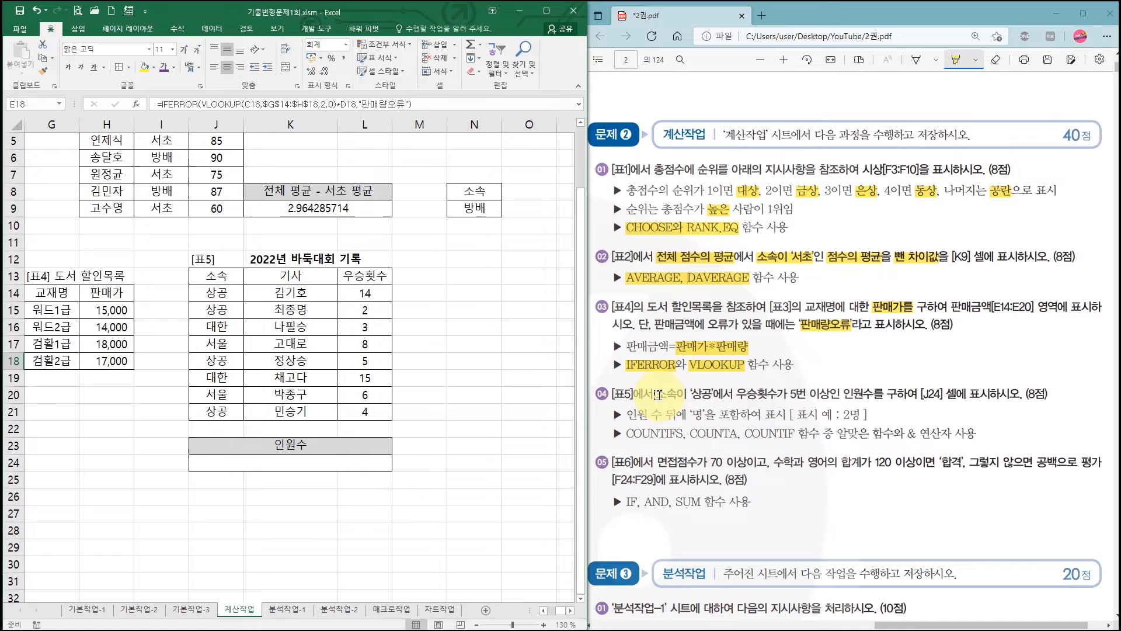
{"action": "left_click_drag", "start_coordinate": [656, 395], "coordinate": [829, 395]}
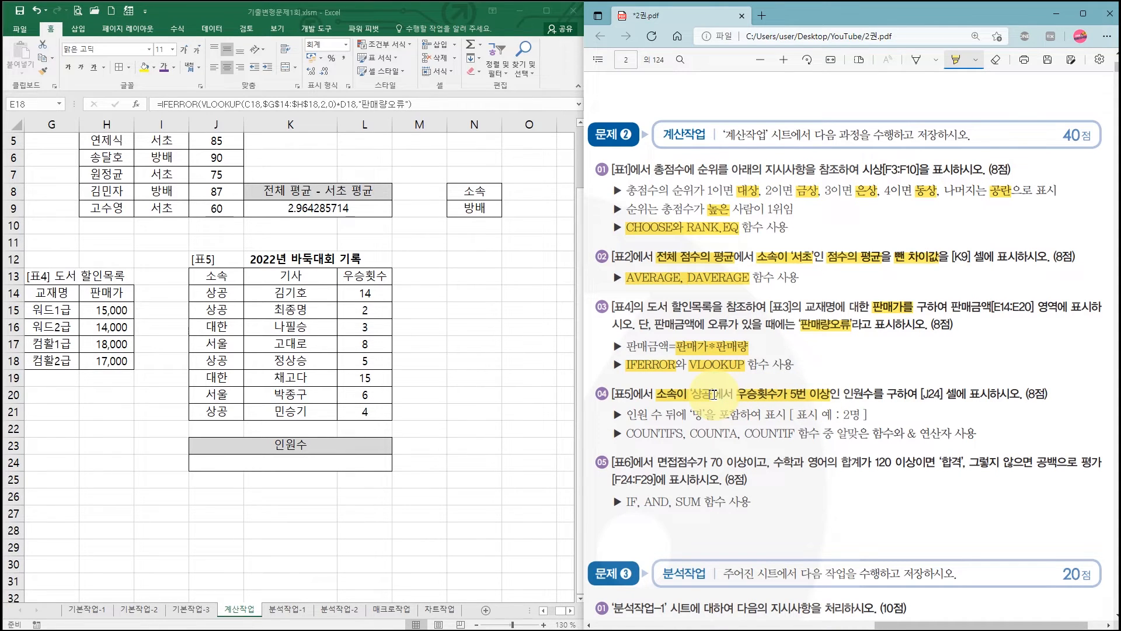
{"action": "left_click_drag", "start_coordinate": [714, 395], "coordinate": [720, 395]}
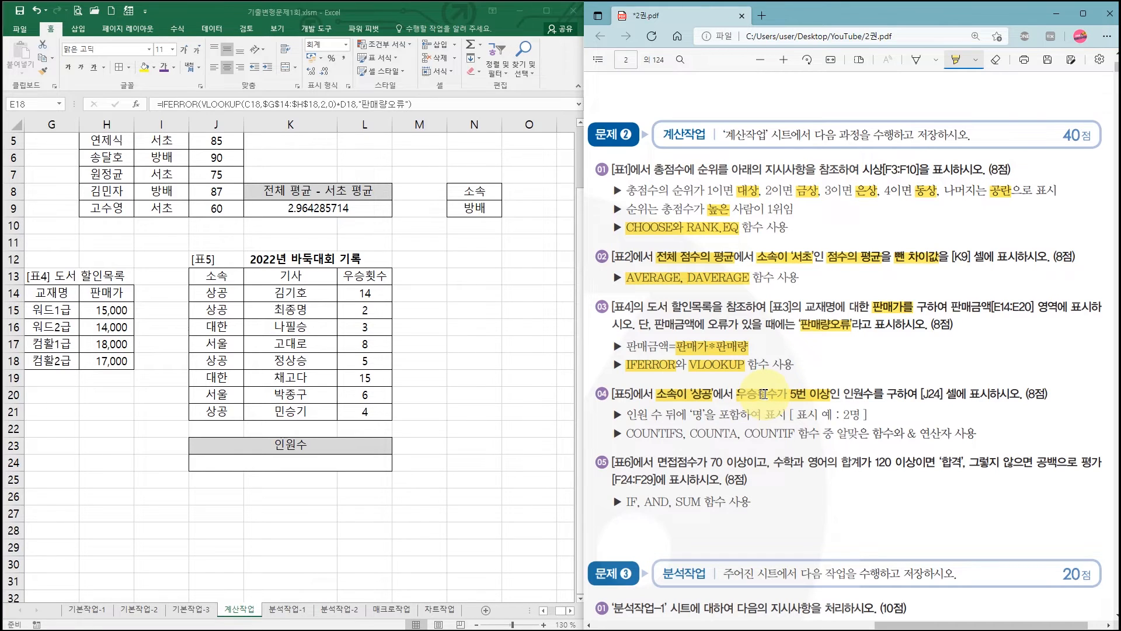
{"action": "left_click_drag", "start_coordinate": [763, 394], "coordinate": [785, 395]}
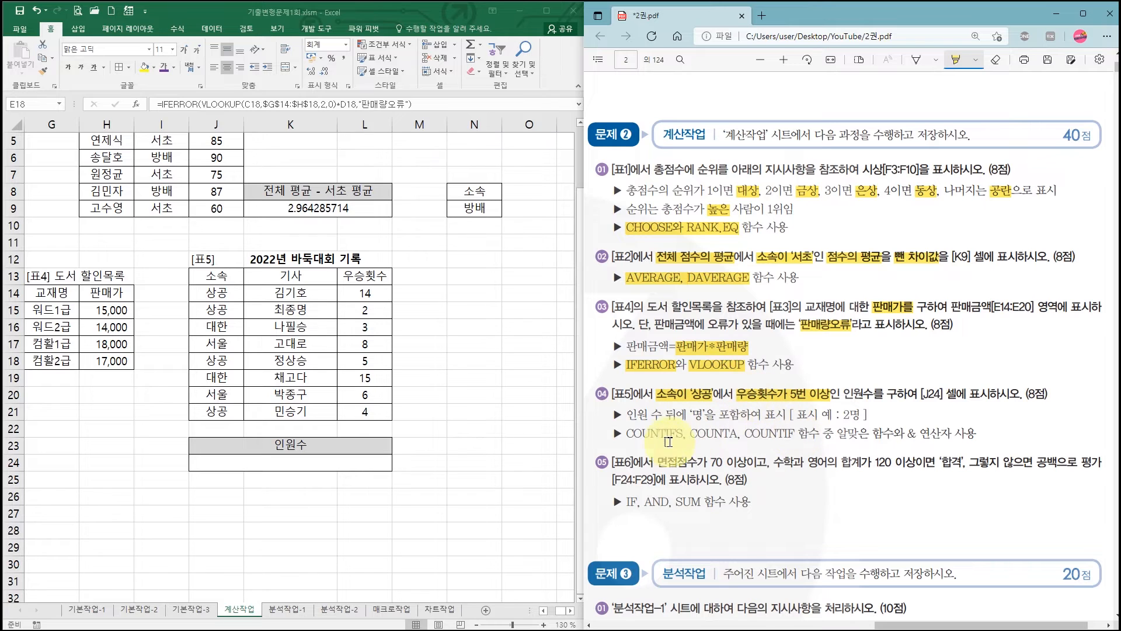
{"action": "left_click_drag", "start_coordinate": [626, 434], "coordinate": [726, 435]}
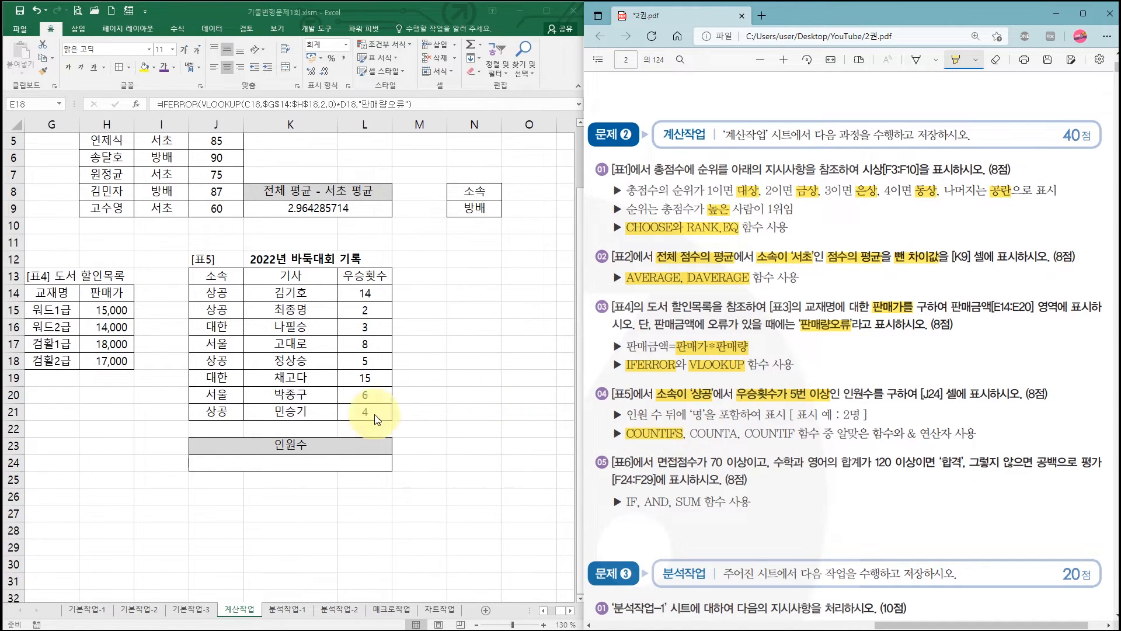
- Start a COUNTIFS formula in the 인원수 cell J24 and open its function arguments with the second criteria pair available
{"action": "left_click", "coordinate": [301, 468]}
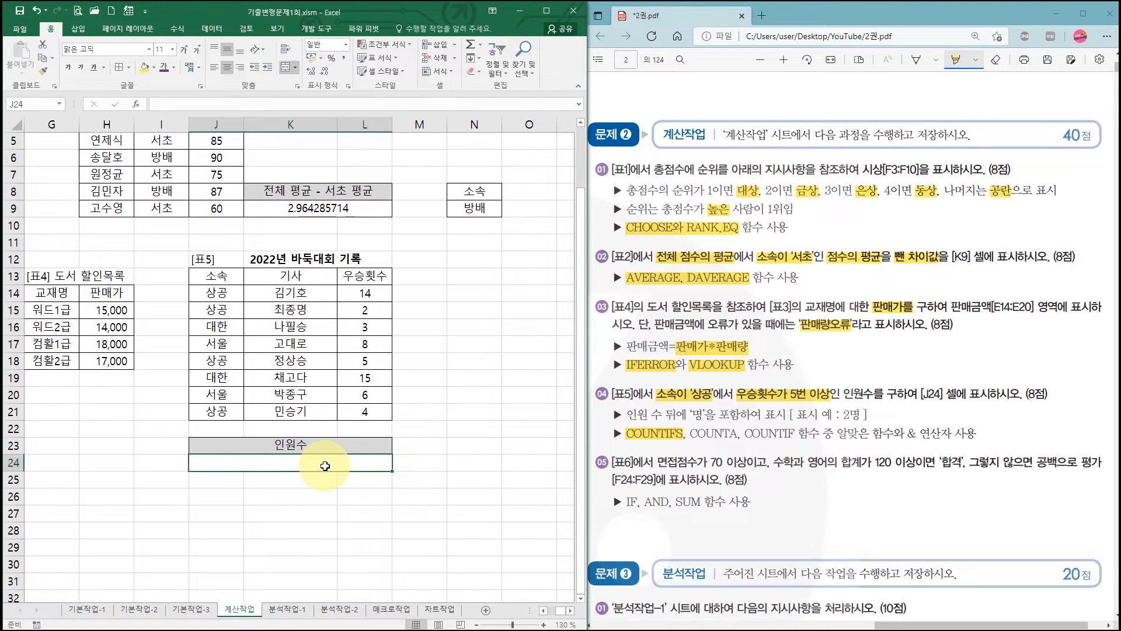
{"action": "type", "text": "="}
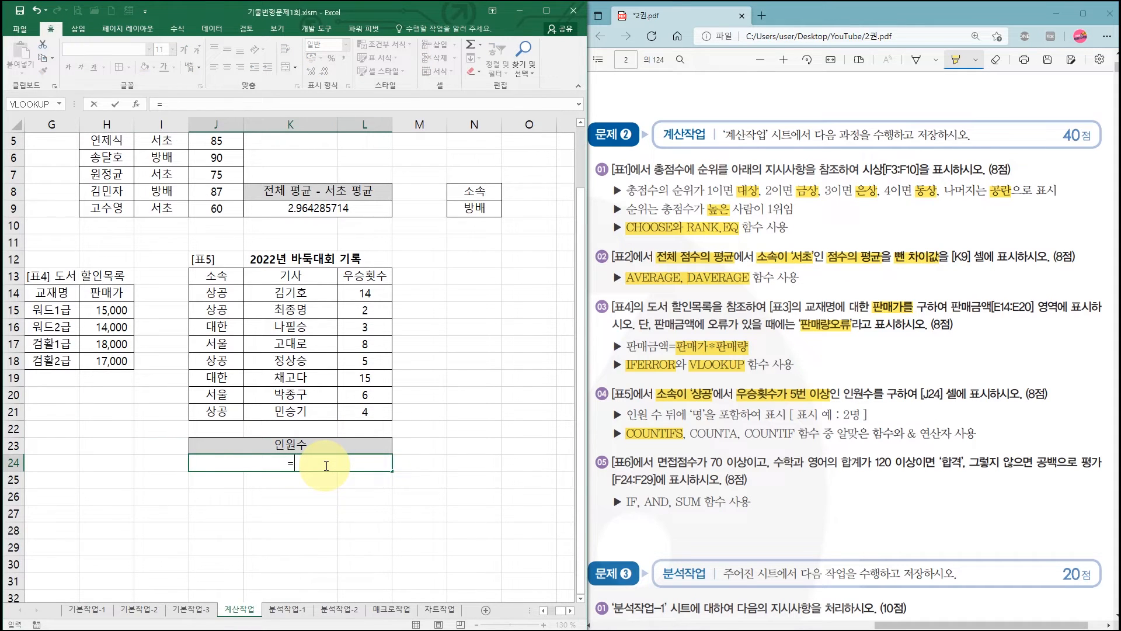
{"action": "type", "text": "count"}
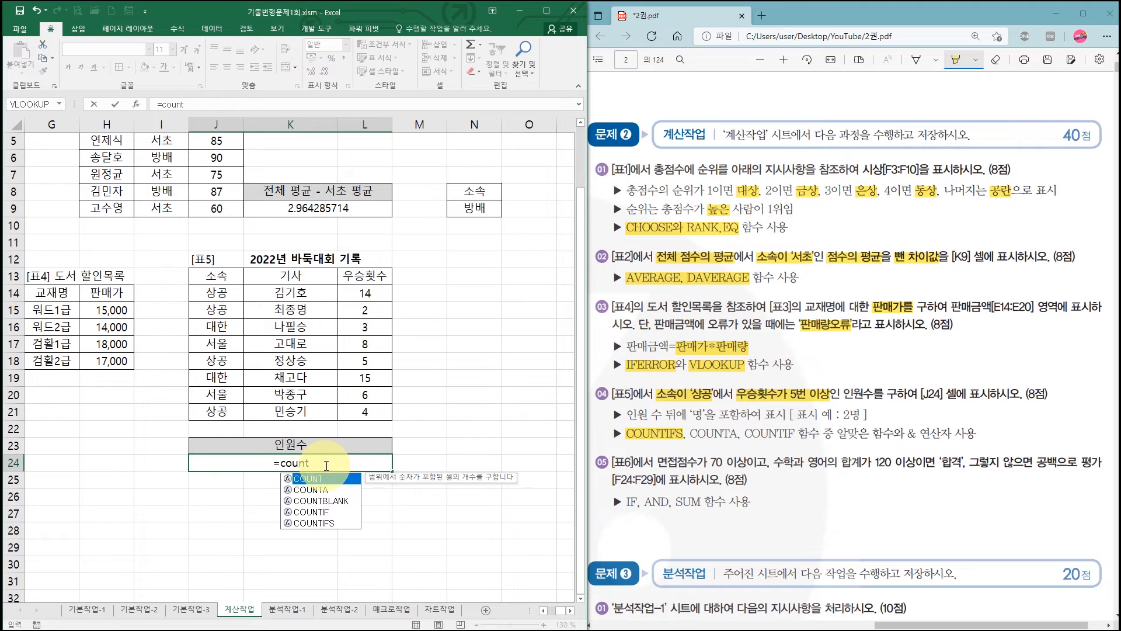
{"action": "type", "text": "ifs"}
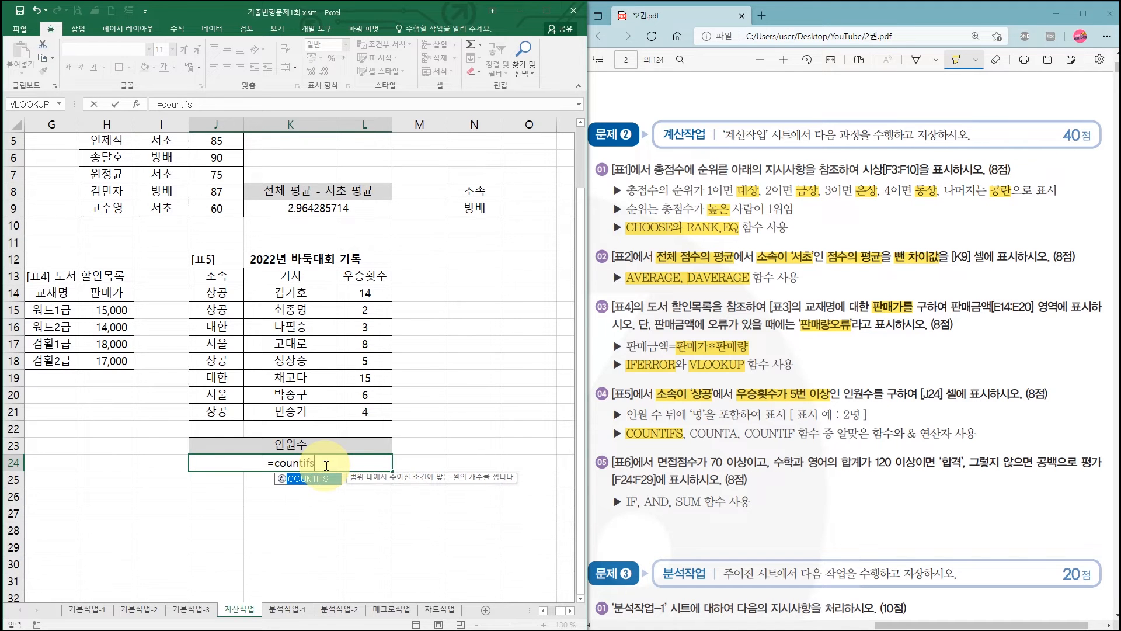
{"action": "key", "text": "ctrl+a"}
{"action": "left_click_drag", "start_coordinate": [358, 378], "coordinate": [548, 189]}
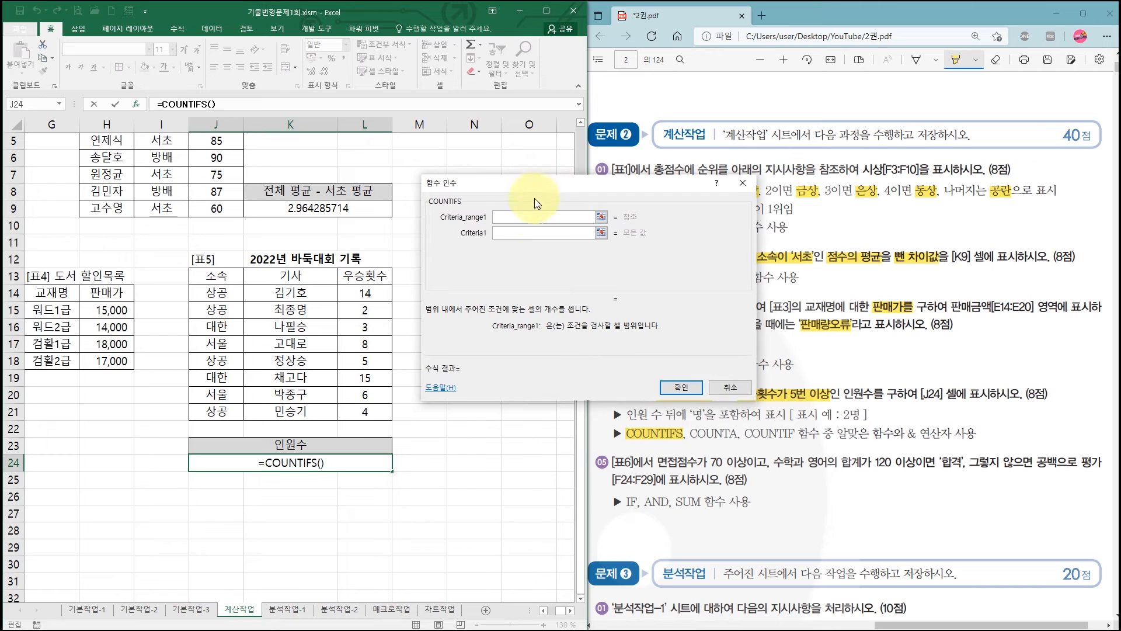
{"action": "left_click", "coordinate": [510, 232]}
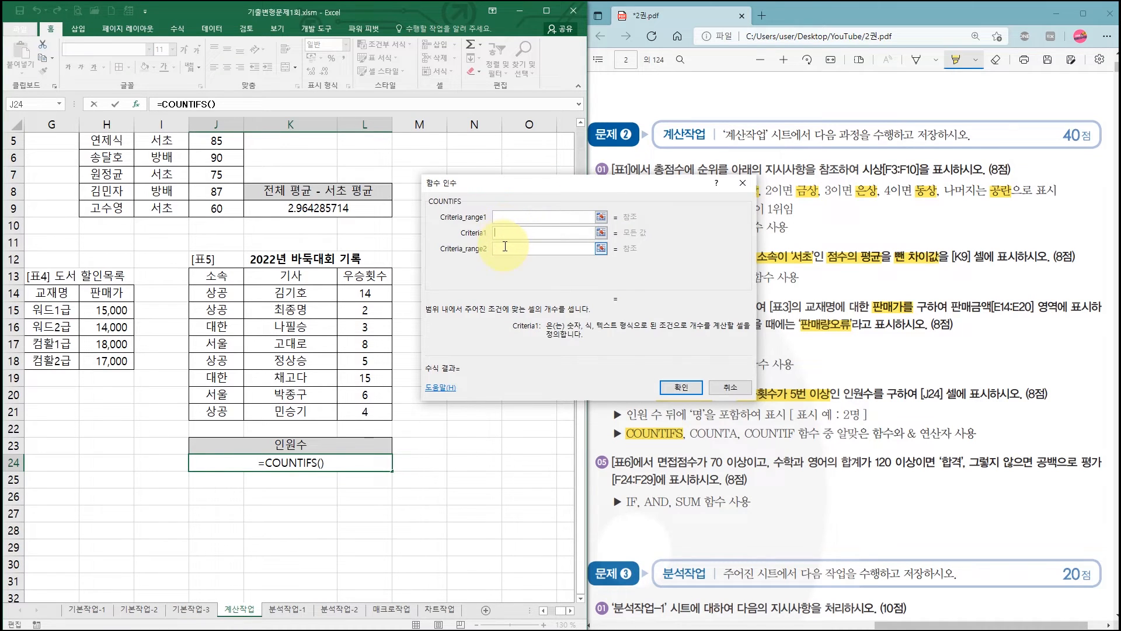
{"action": "left_click", "coordinate": [505, 248]}
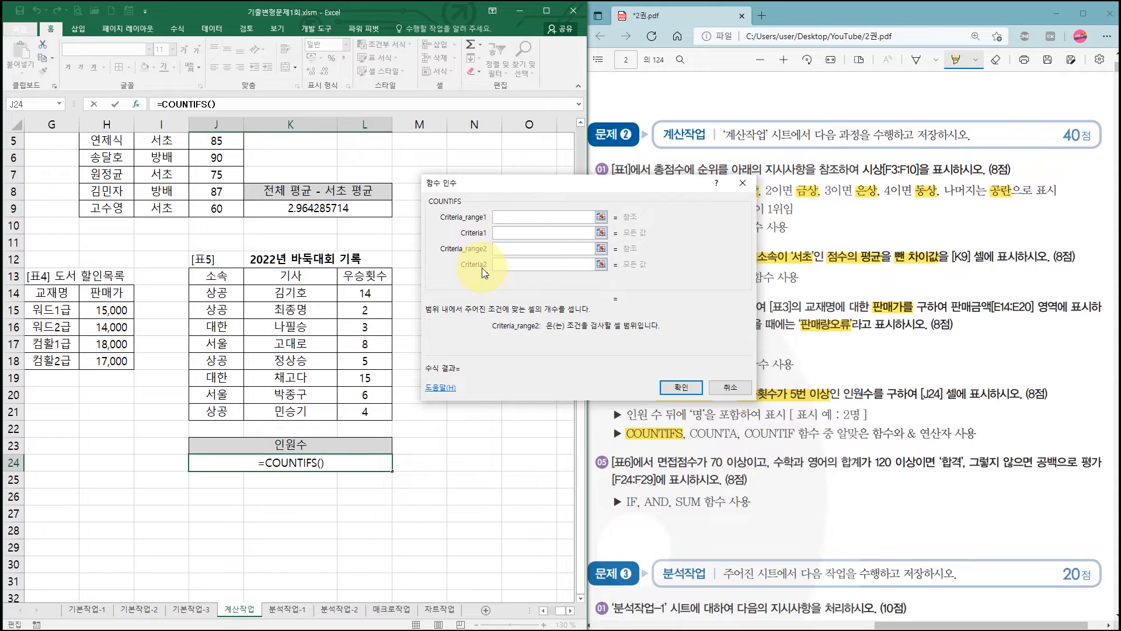
- Set the first COUNTIFS criteria pair to the 소속 range J14:J21 with J14 as its criterion
{"action": "left_click_drag", "start_coordinate": [500, 193], "coordinate": [470, 88]}
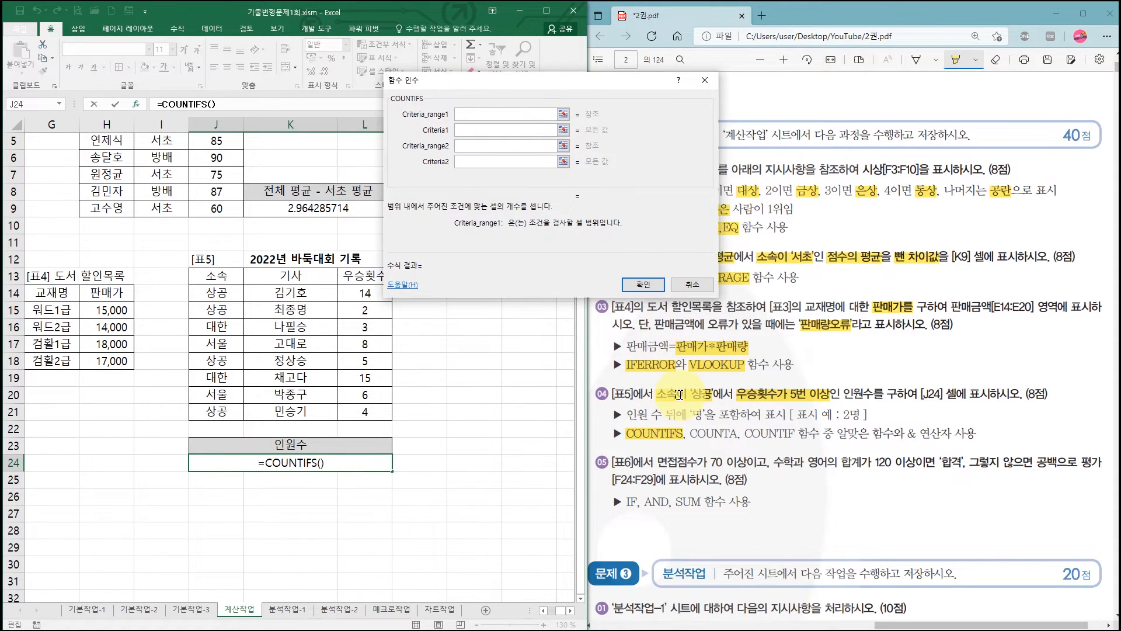
{"action": "left_click_drag", "start_coordinate": [216, 292], "coordinate": [229, 415]}
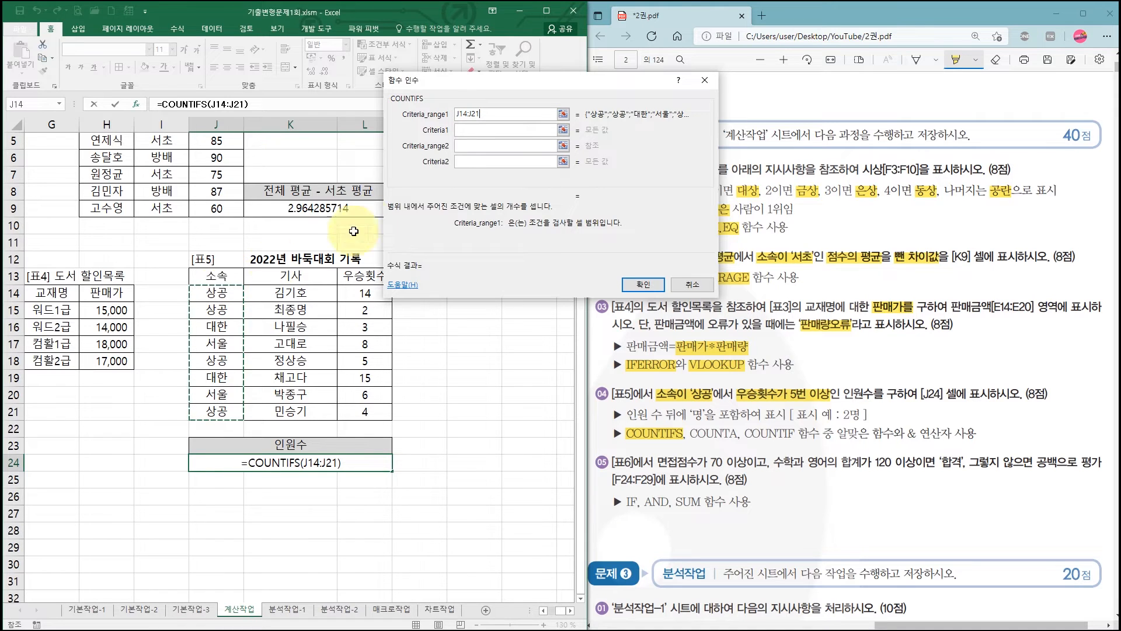
{"action": "left_click", "coordinate": [477, 130]}
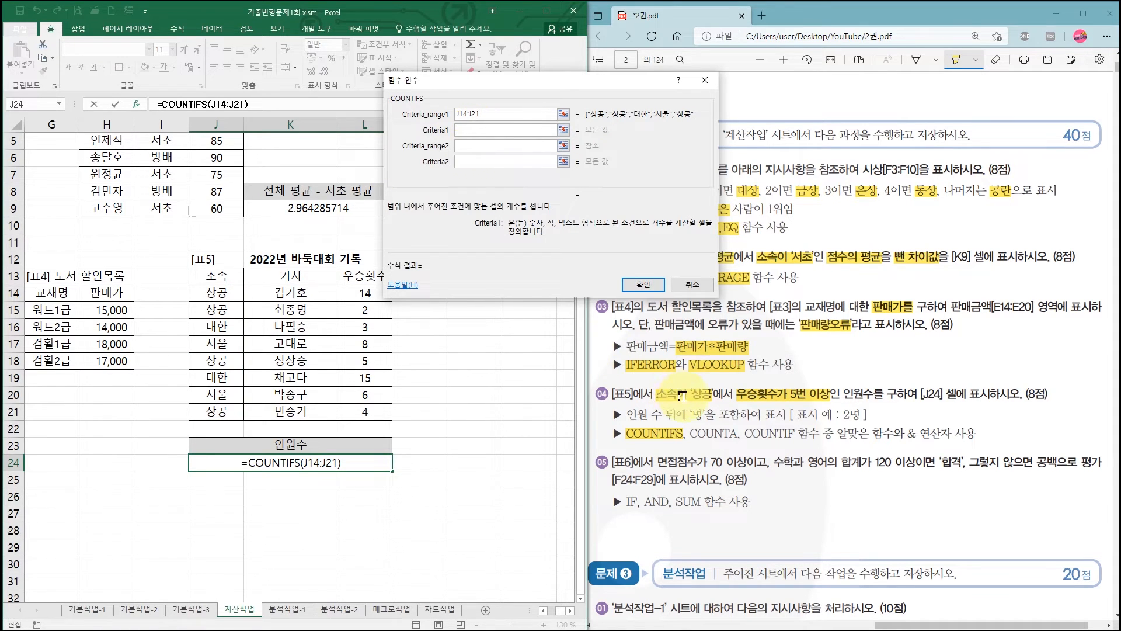
{"action": "left_click", "coordinate": [223, 296]}
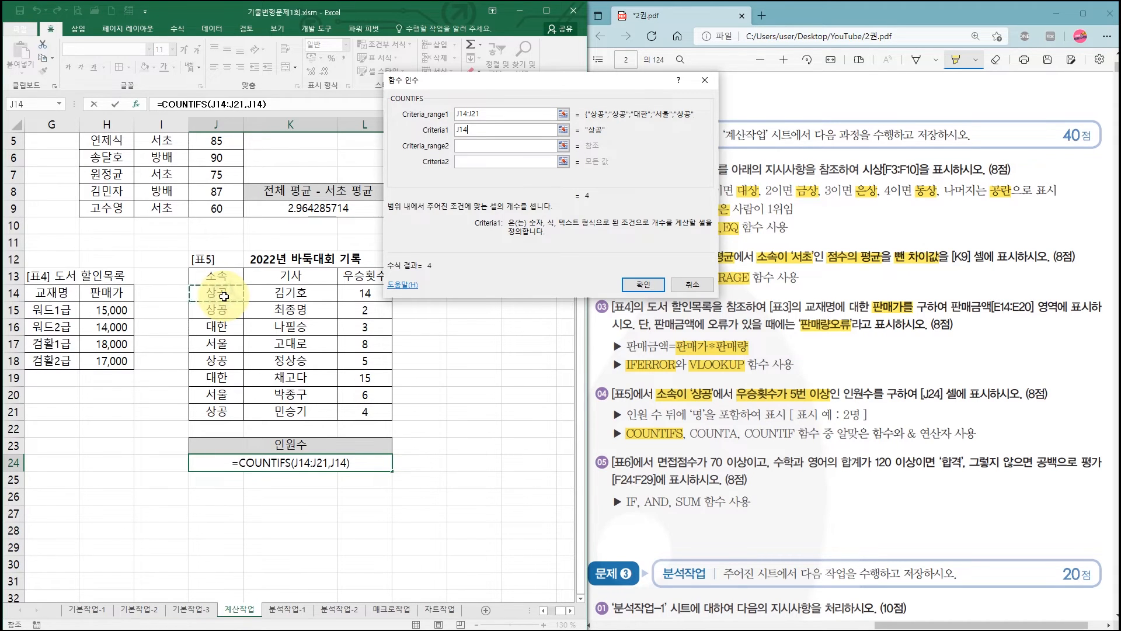
{"action": "left_click", "coordinate": [479, 132]}
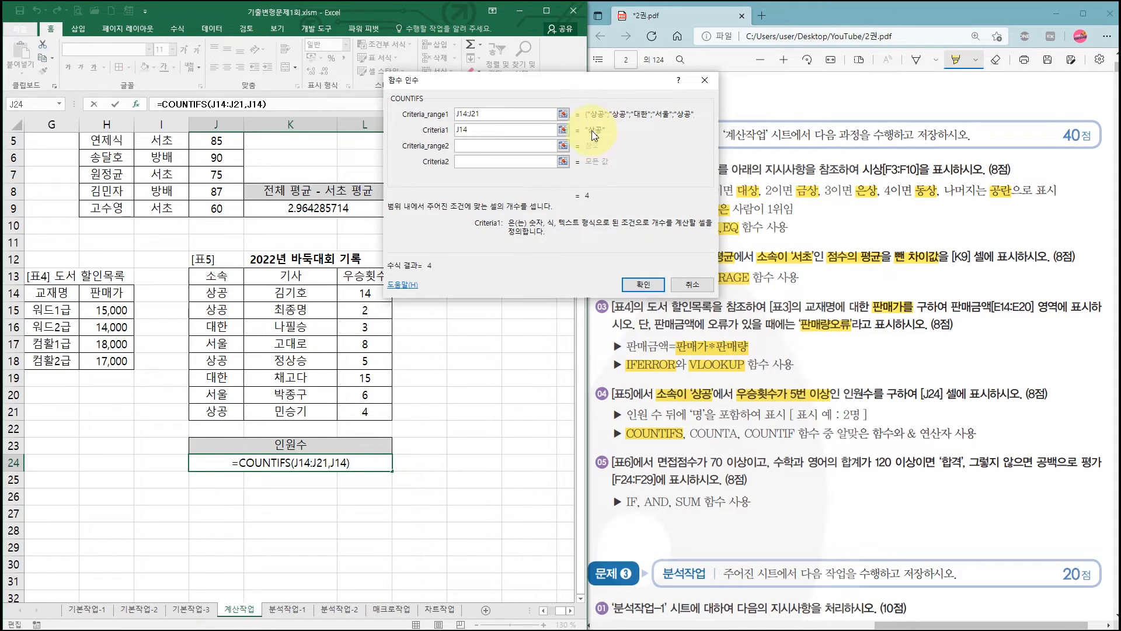
- Set the second COUNTIFS criteria pair to the 우승횟수 range L14:L21 with the criterion ">=5"
{"action": "left_click", "coordinate": [475, 147]}
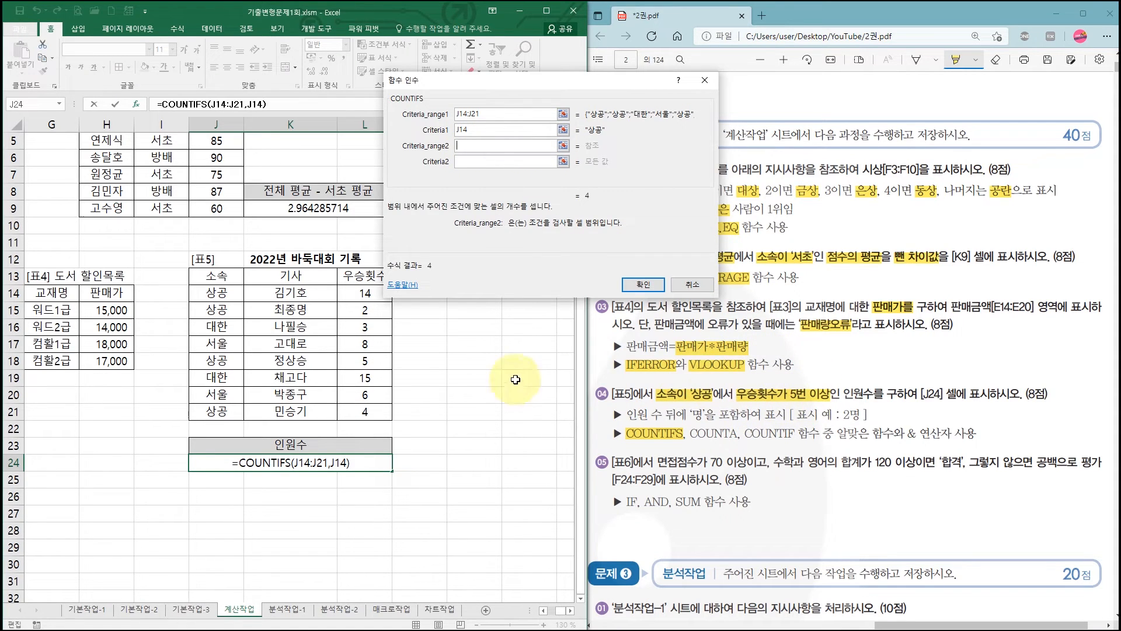
{"action": "left_click_drag", "start_coordinate": [366, 292], "coordinate": [364, 414]}
{"action": "left_click", "coordinate": [479, 162]}
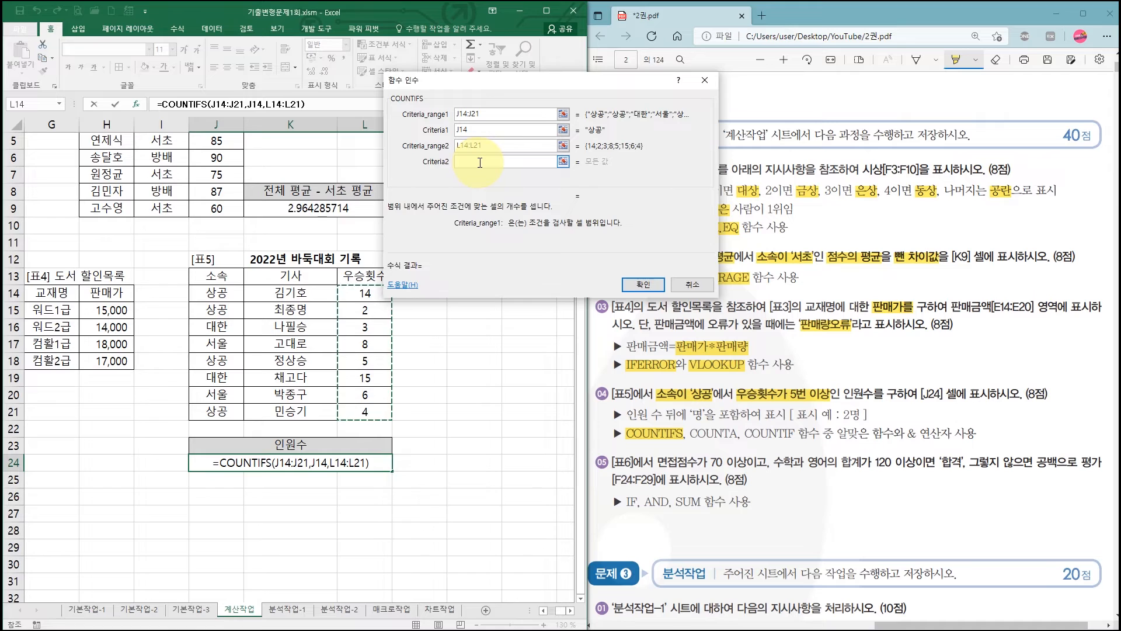
{"action": "left_click", "coordinate": [479, 162]}
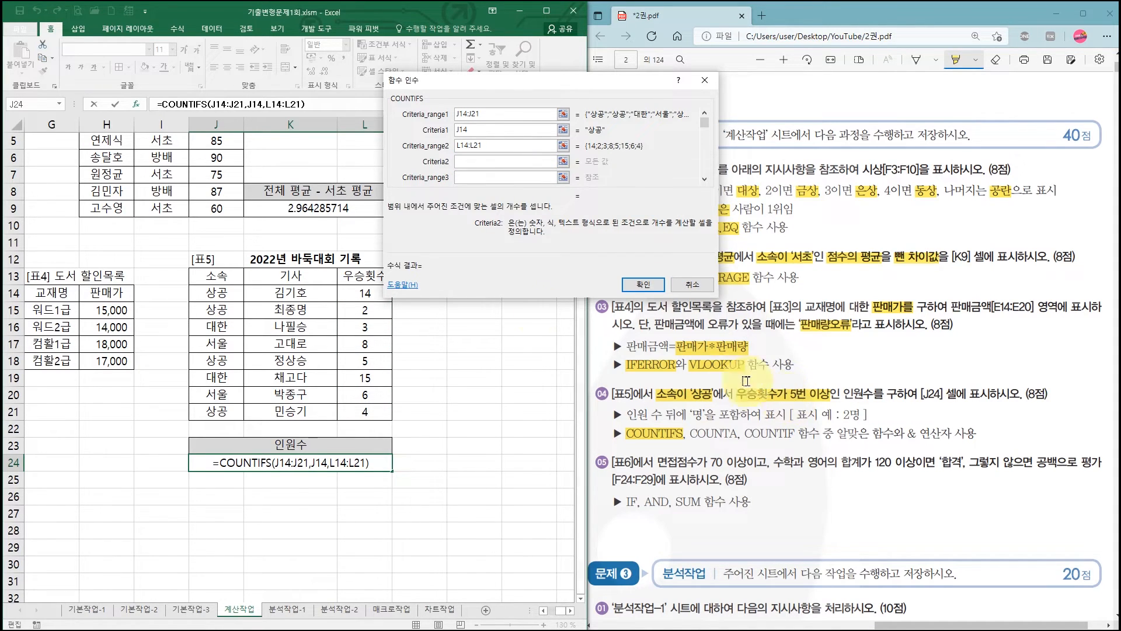
{"action": "left_click", "coordinate": [511, 174]}
{"action": "type", "text": ">="}
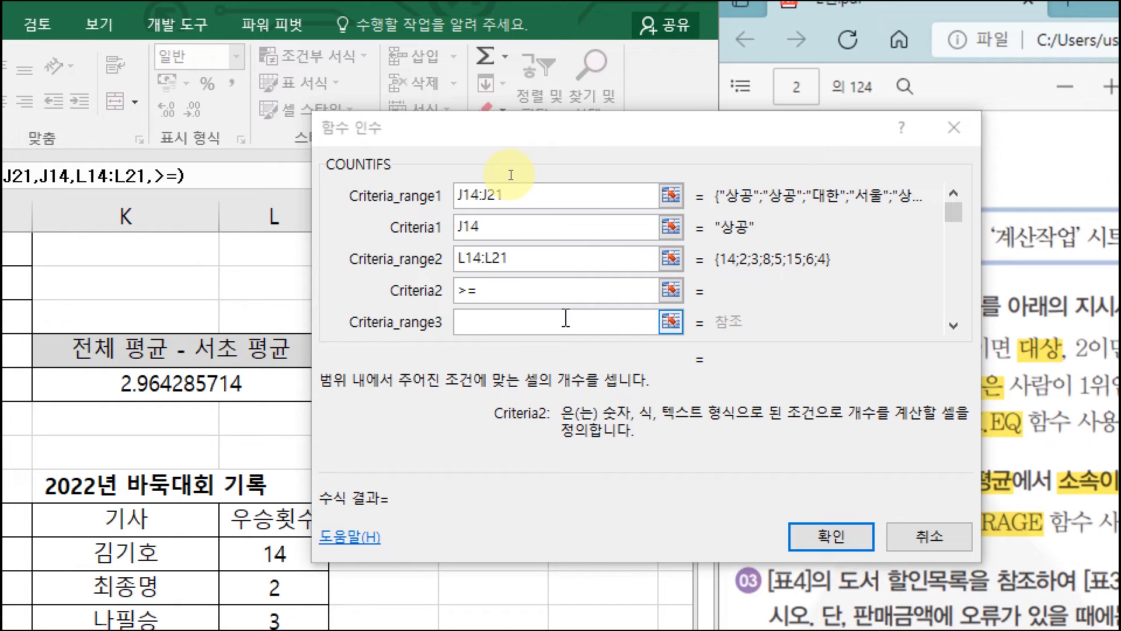
{"action": "left_click", "coordinate": [549, 289]}
{"action": "type", "text": "5"}
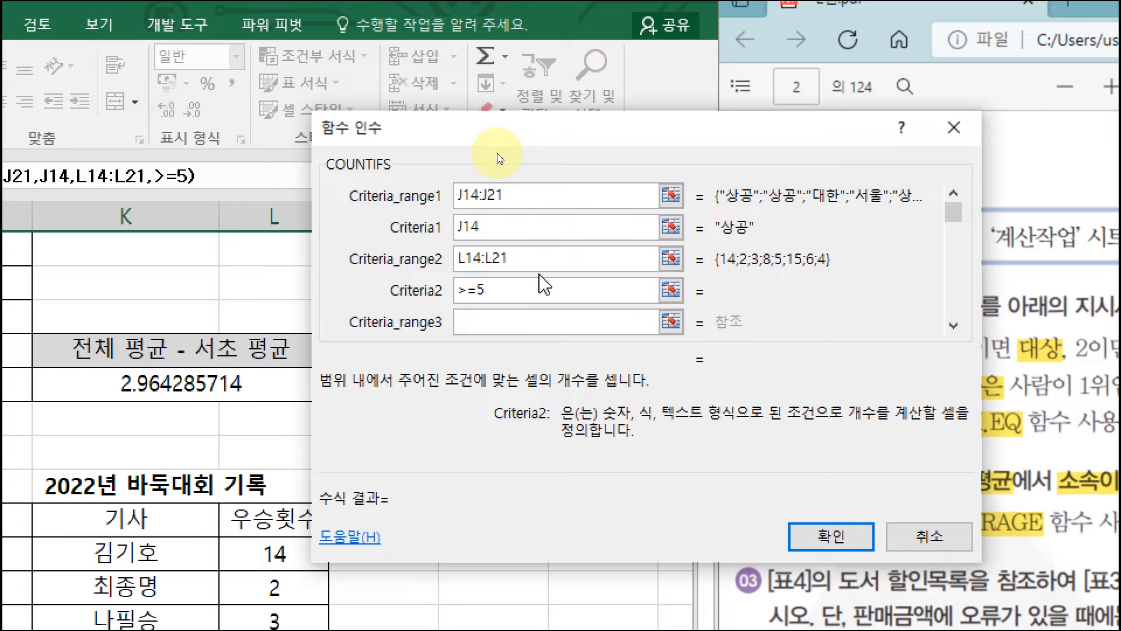
{"action": "key", "text": "Tab"}
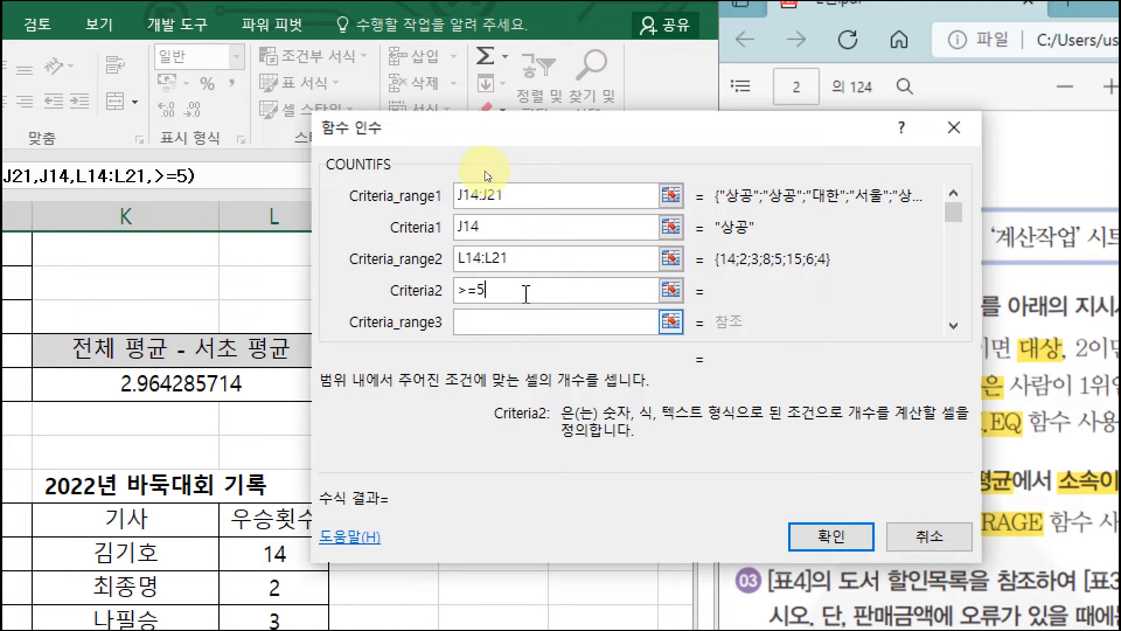
{"action": "left_click", "coordinate": [507, 325]}
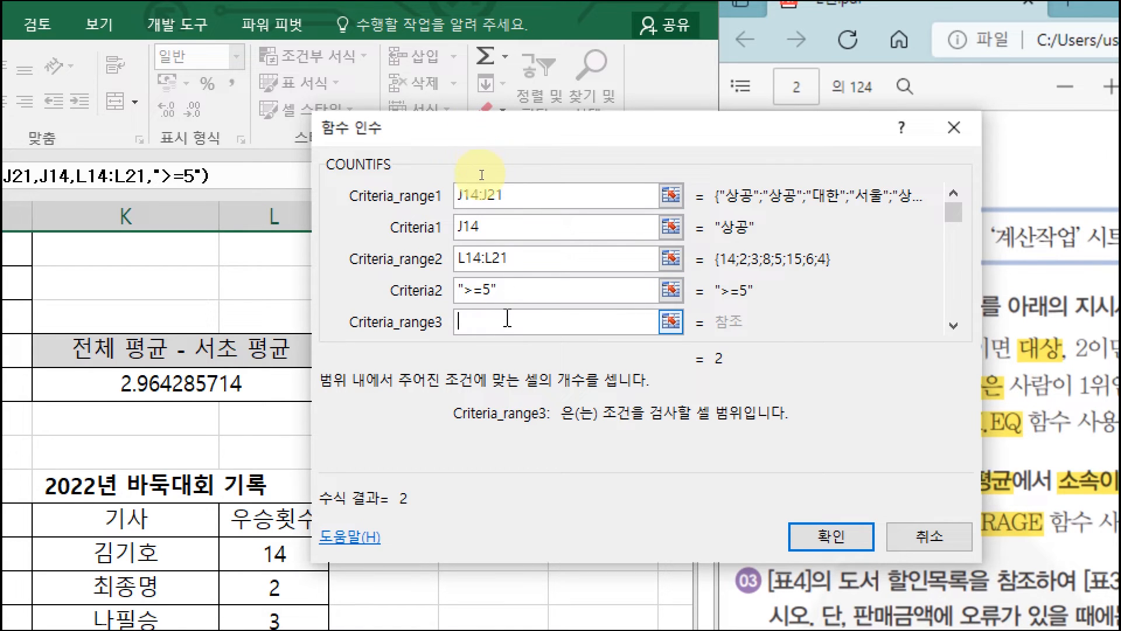
- Review the COUNTIFS ranges and criteria, and confirm the formula in J24
{"action": "left_click", "coordinate": [500, 196]}
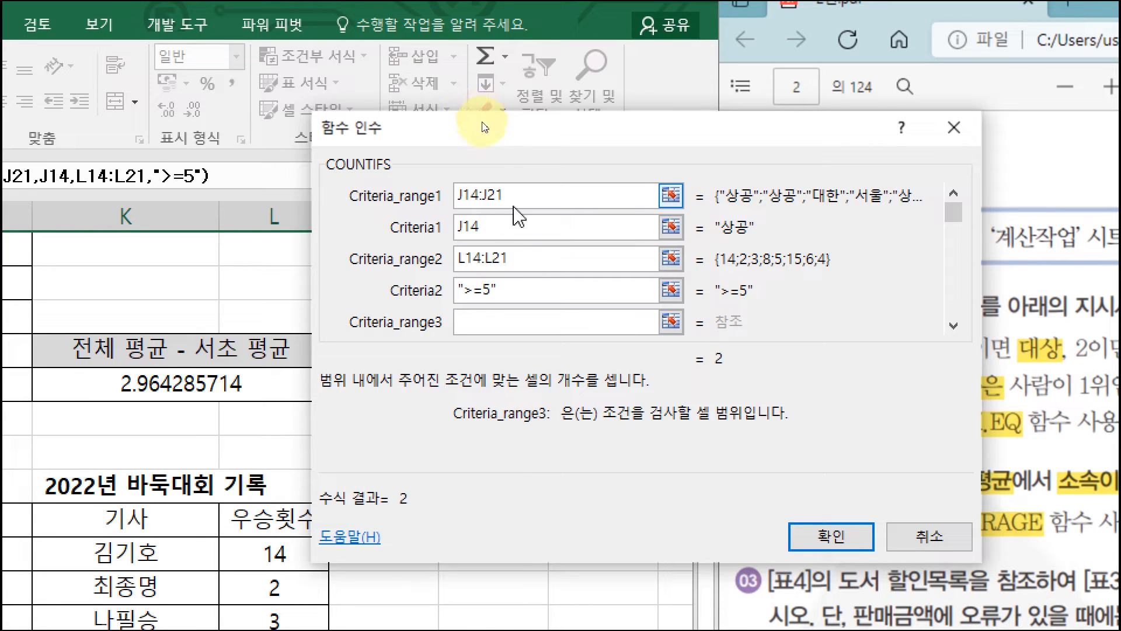
{"action": "left_click", "coordinate": [510, 227]}
{"action": "left_click", "coordinate": [526, 289]}
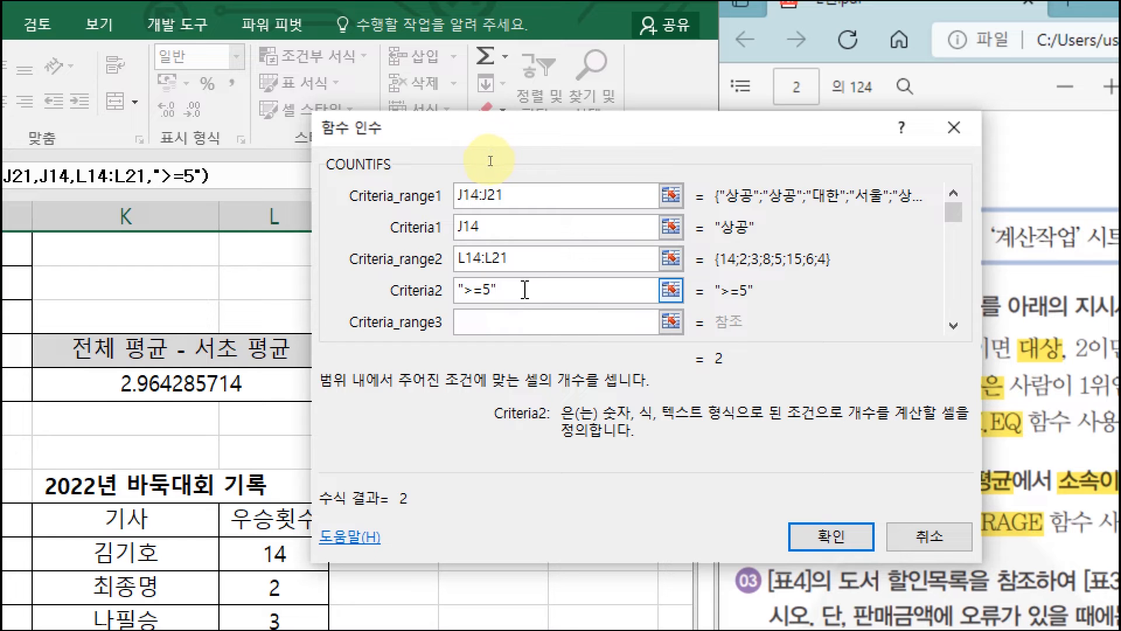
{"action": "left_click", "coordinate": [482, 229]}
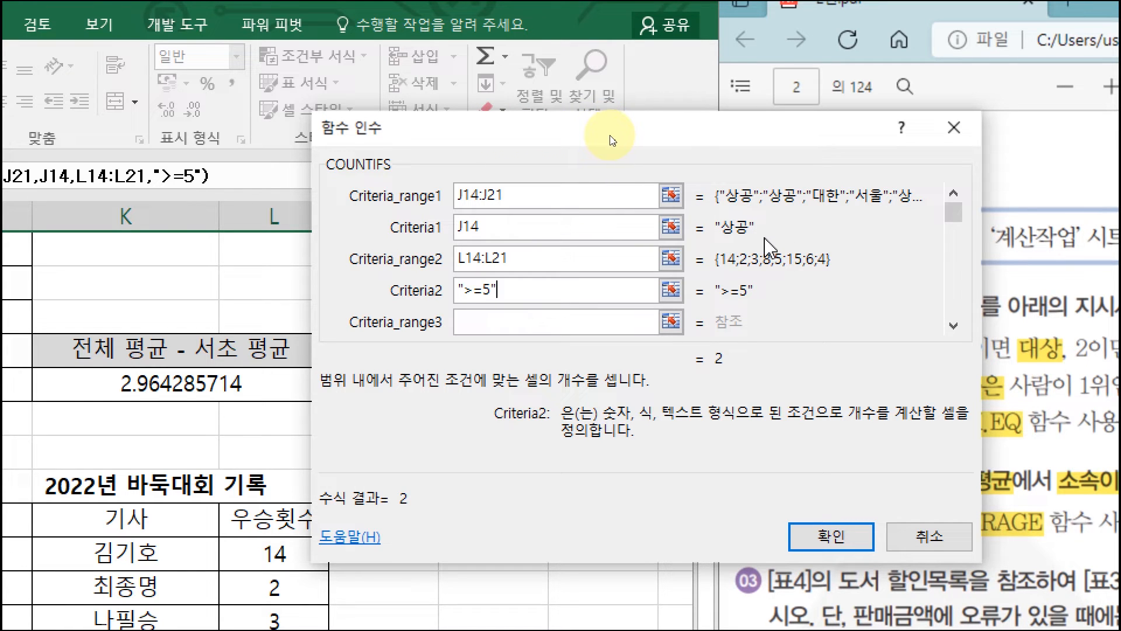
{"action": "left_click", "coordinate": [845, 549]}
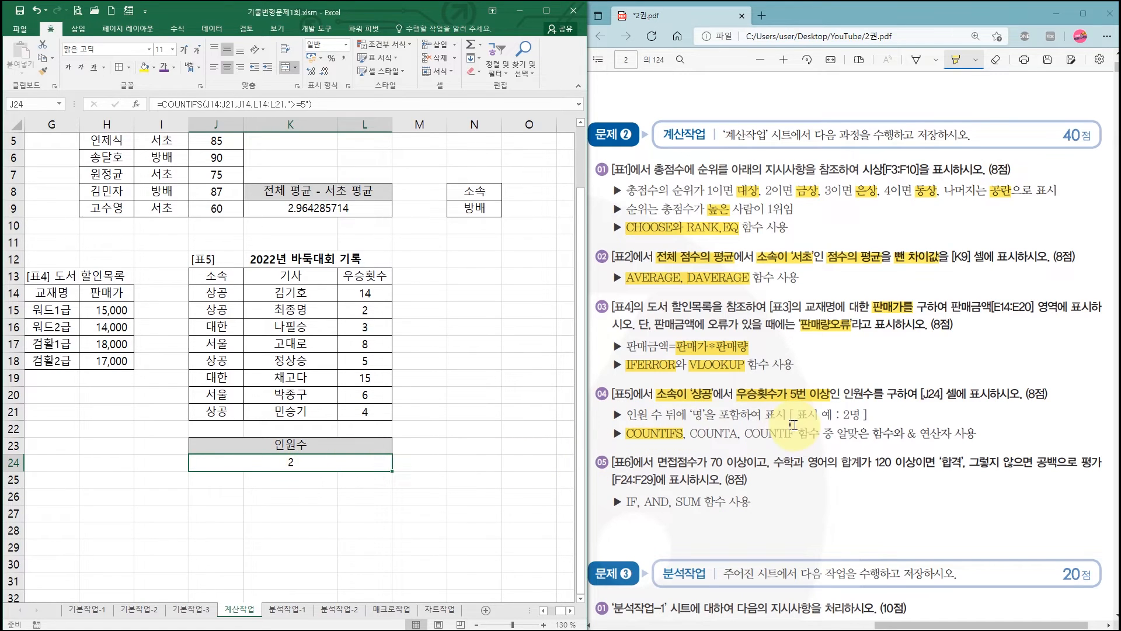
- Highlight '명' and '& 연산자 사용' in the PDF's task 04, and append &"명" to the COUNTIFS formula in J24
{"action": "left_click", "coordinate": [692, 418]}
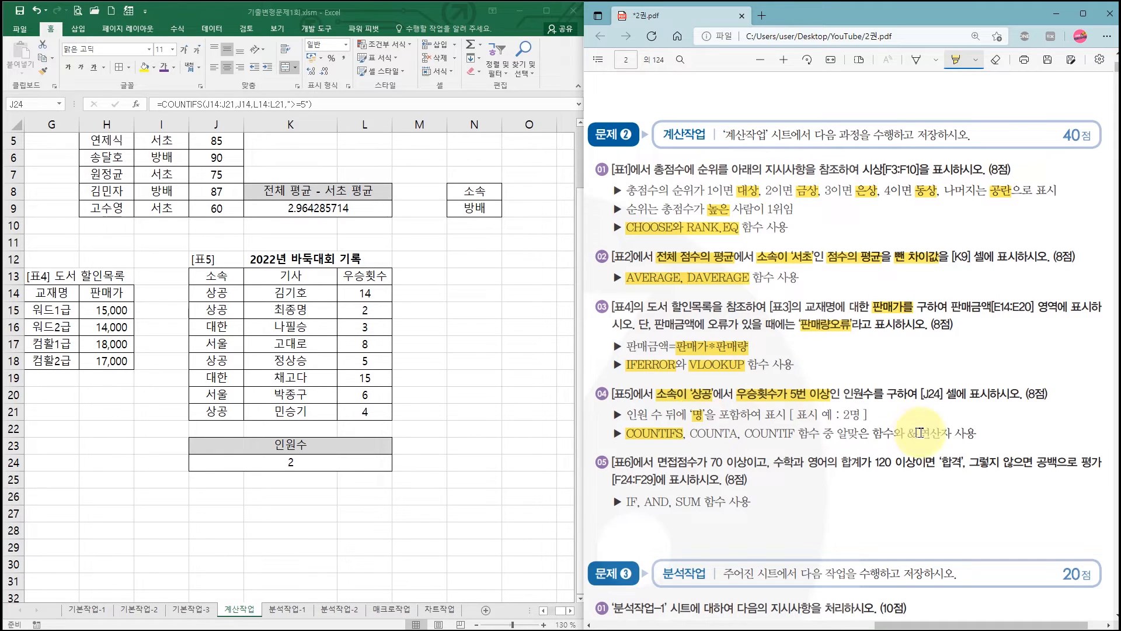
{"action": "left_click_drag", "start_coordinate": [903, 434], "coordinate": [977, 435]}
{"action": "left_click", "coordinate": [304, 464]}
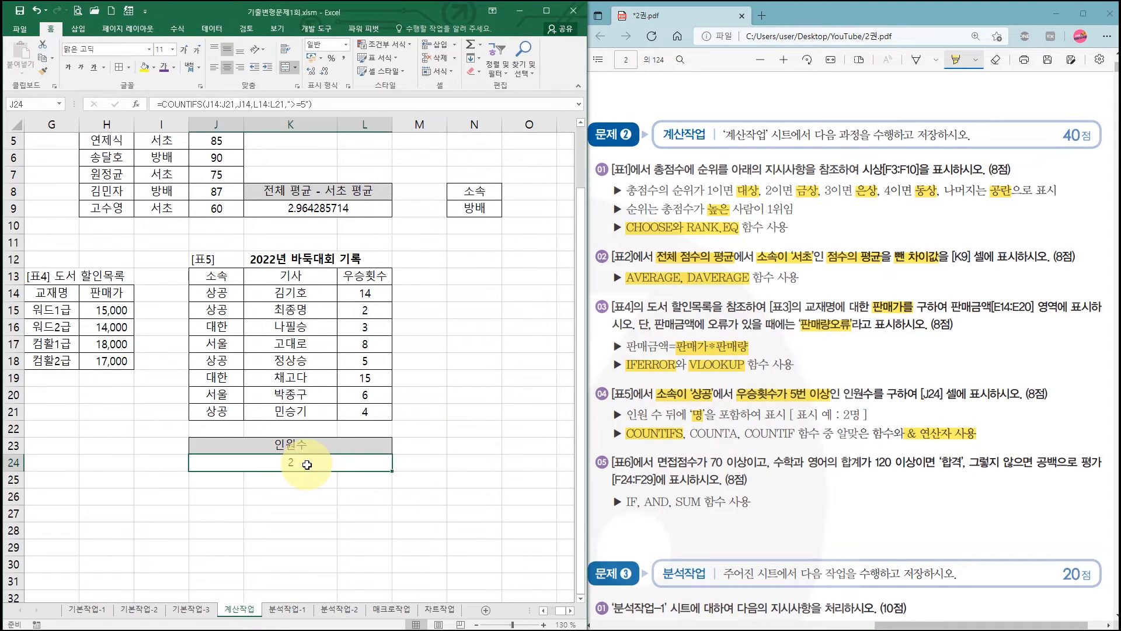
{"action": "left_click", "coordinate": [333, 103]}
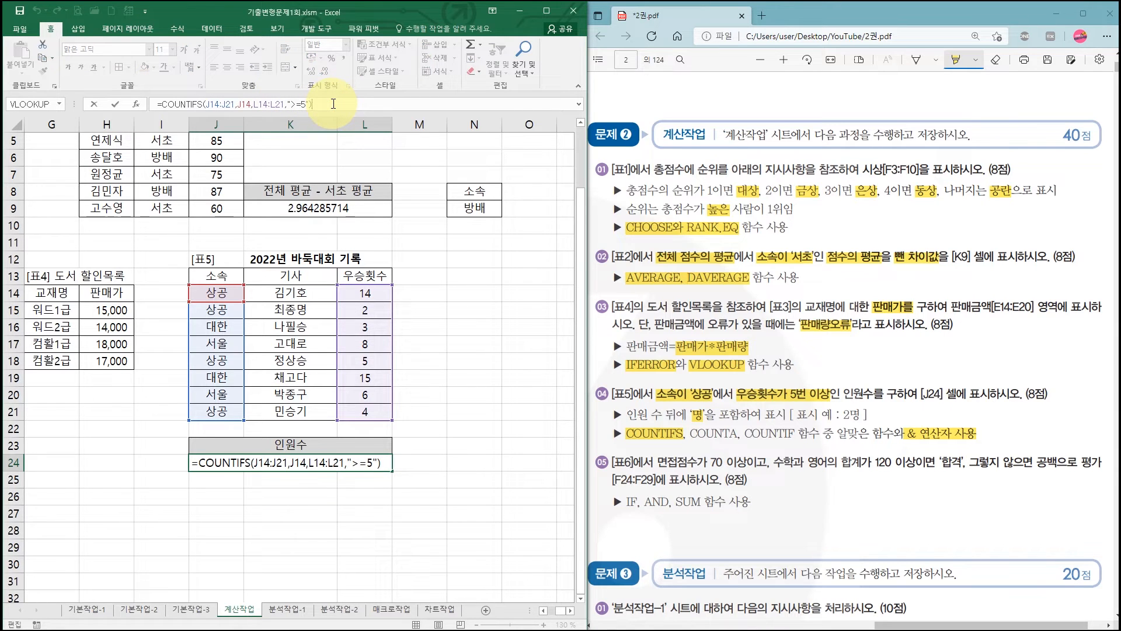
{"action": "type", "text": "&\""}
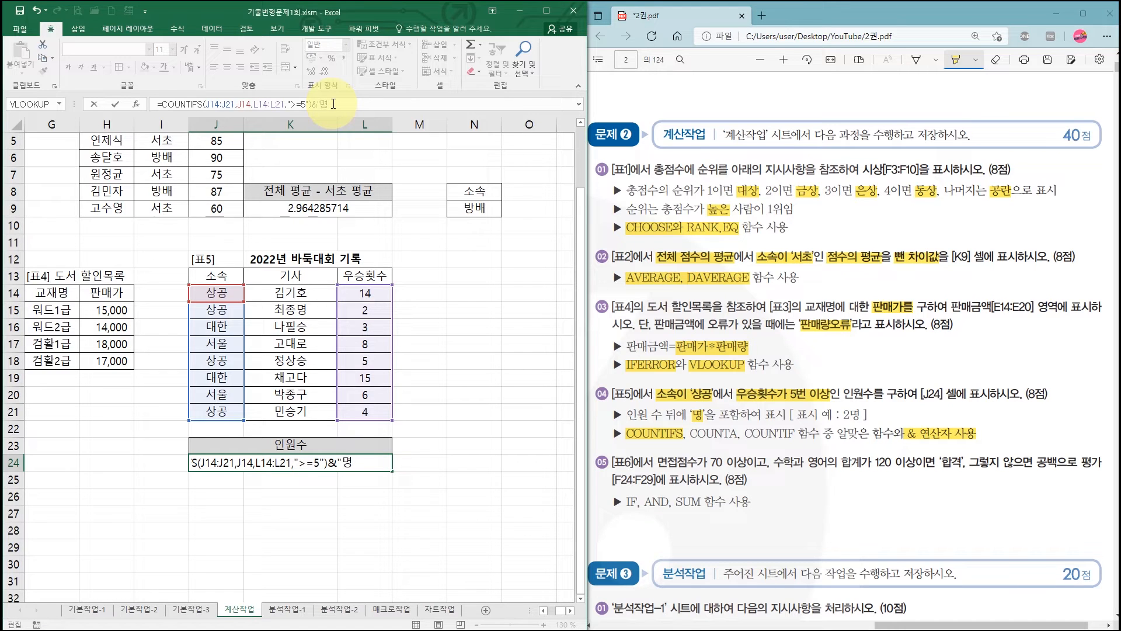
{"action": "type", "text": "명\""}
{"action": "key", "text": "Return"}
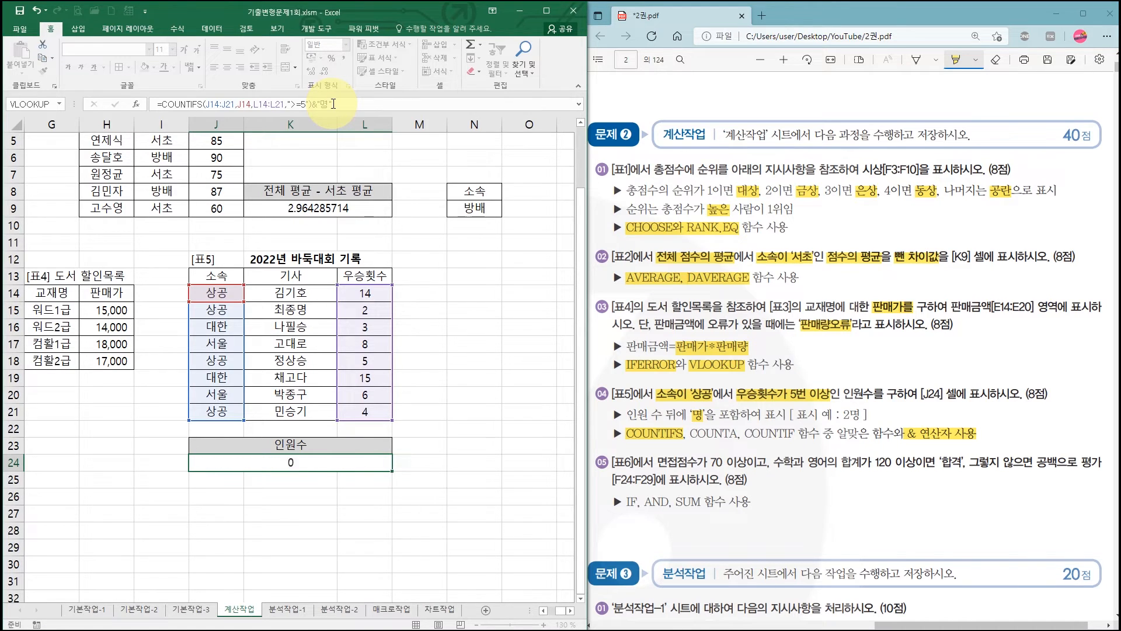
{"action": "left_click", "coordinate": [290, 462]}
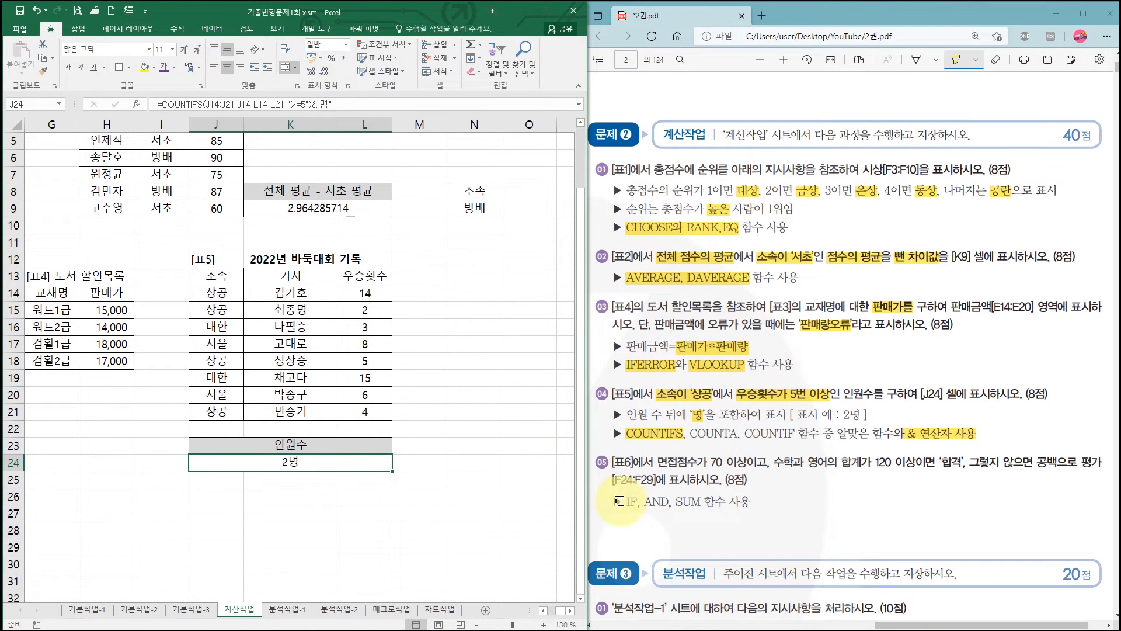
- Bring [표6] into view and highlight task 05's 면접점수 and 합계 conditions, '합격', 공백 and IF, AND, SUM in the PDF
{"action": "left_click_drag", "start_coordinate": [566, 611], "coordinate": [555, 608]}
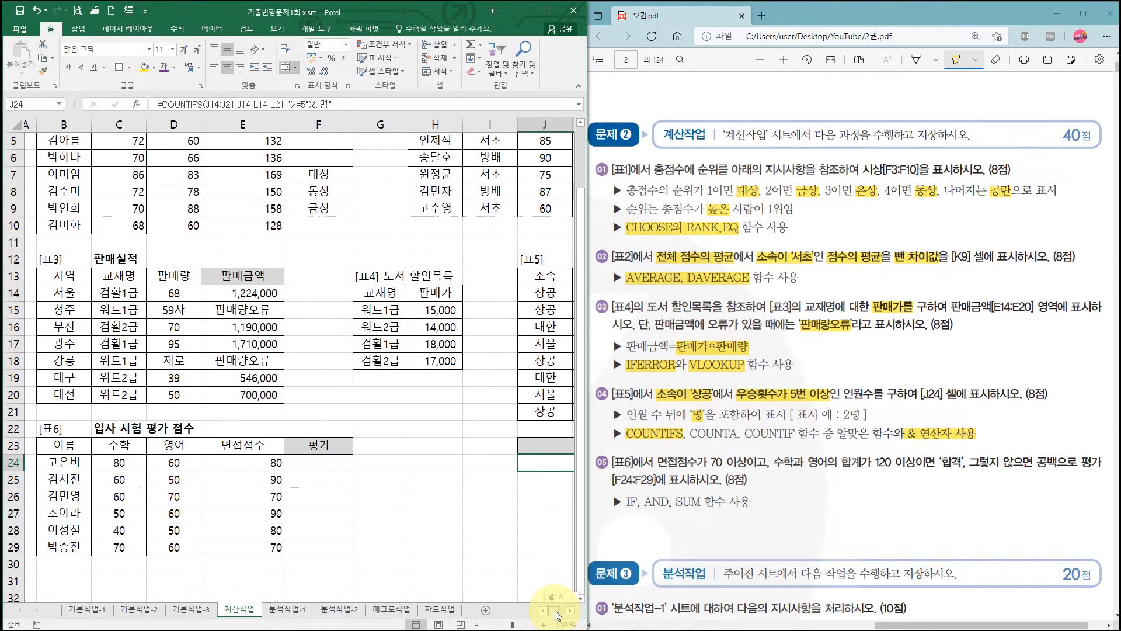
{"action": "scroll", "coordinate": [399, 461], "scroll_direction": "down", "scroll_amount": 1}
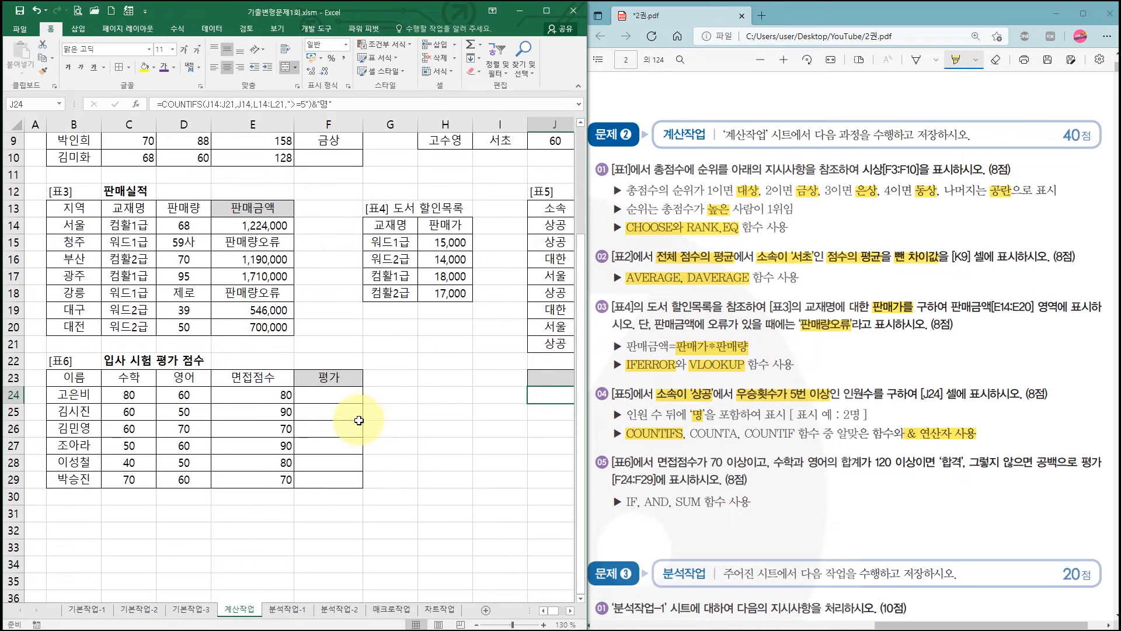
{"action": "left_click", "coordinate": [345, 397]}
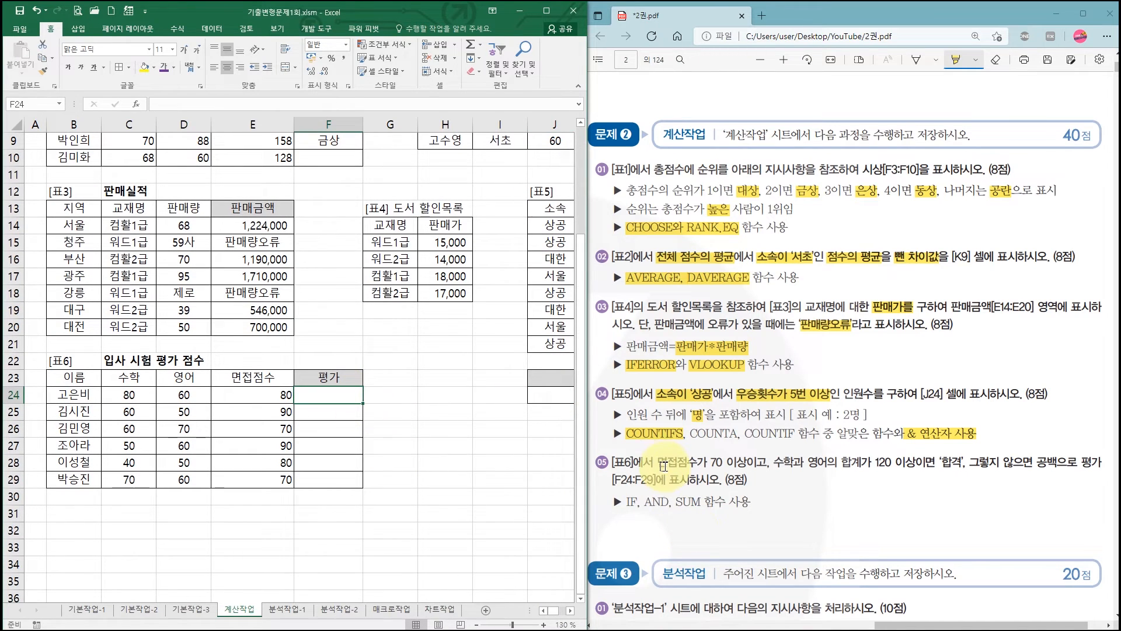
{"action": "left_click_drag", "start_coordinate": [657, 462], "coordinate": [792, 463]}
{"action": "left_click_drag", "start_coordinate": [876, 463], "coordinate": [915, 463]}
{"action": "left_click_drag", "start_coordinate": [774, 463], "coordinate": [931, 467]}
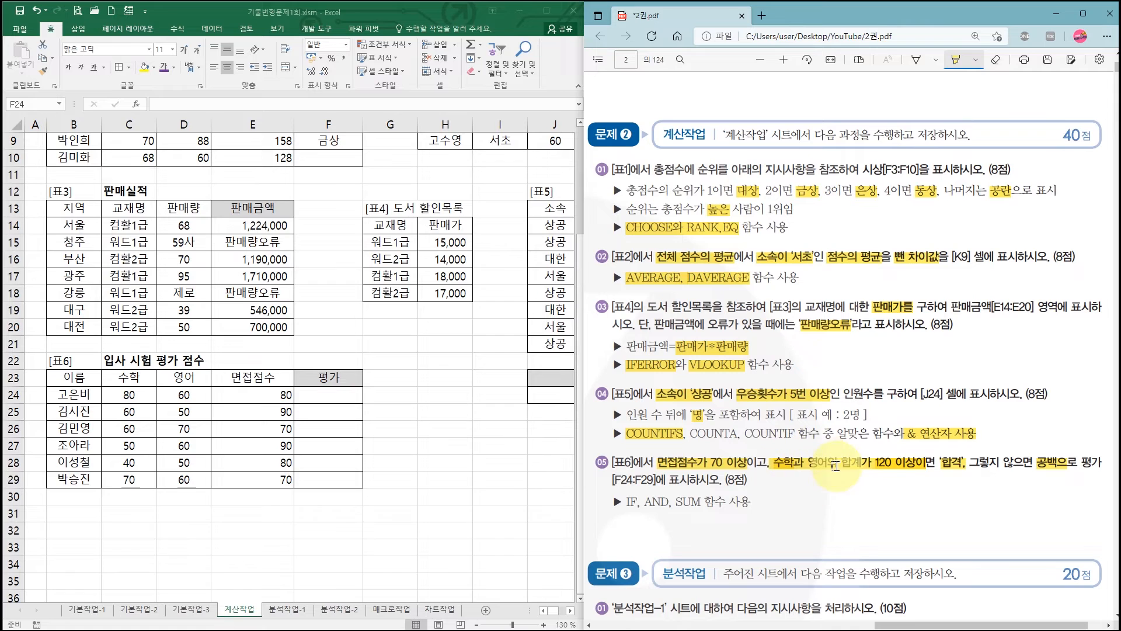
{"action": "left_click_drag", "start_coordinate": [910, 467], "coordinate": [945, 464]}
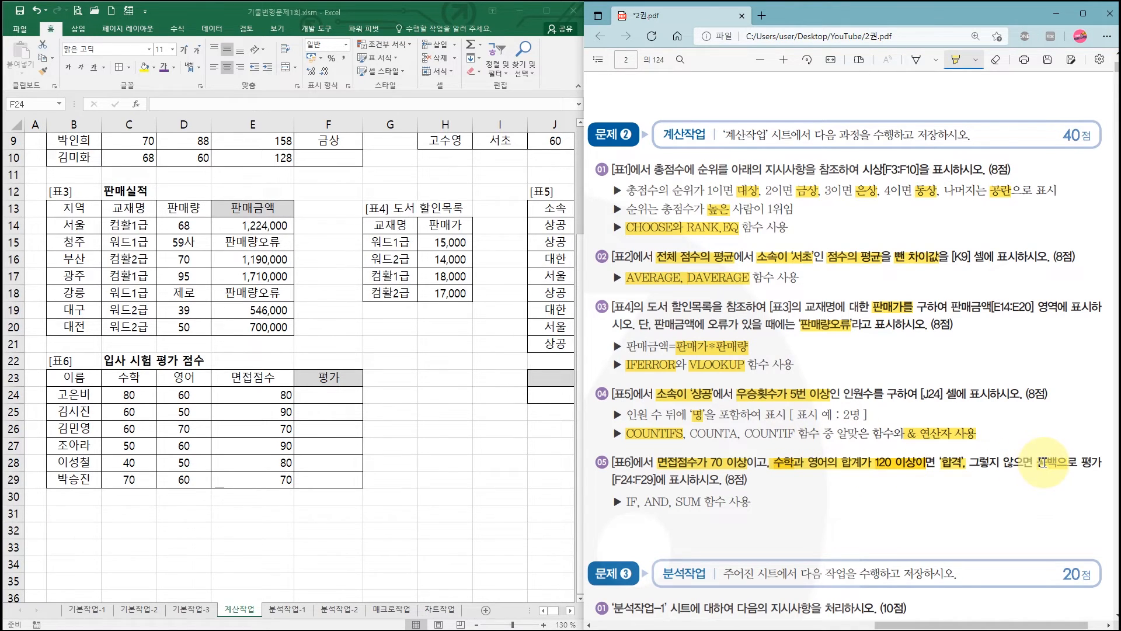
{"action": "left_click_drag", "start_coordinate": [1042, 462], "coordinate": [1058, 462]}
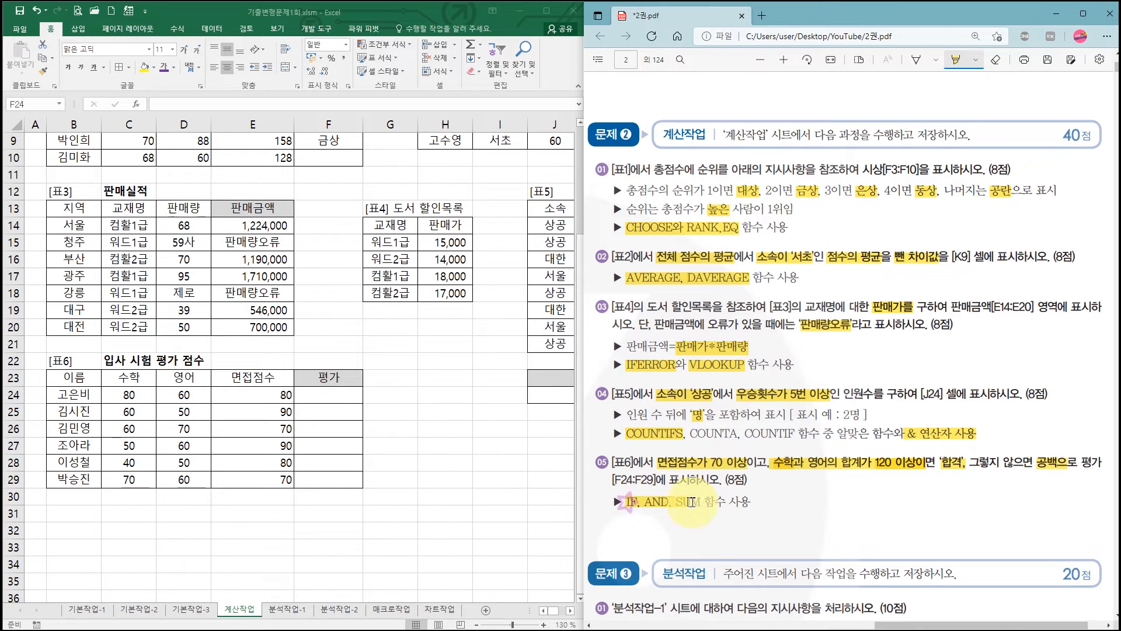
{"action": "left_click_drag", "start_coordinate": [698, 502], "coordinate": [703, 501]}
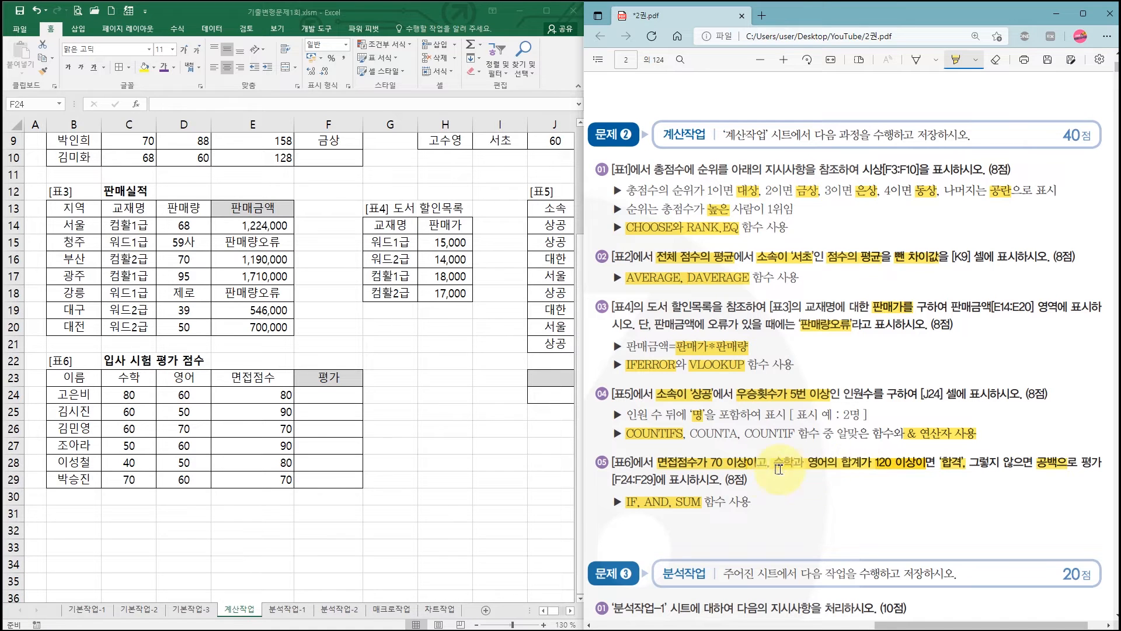
- Start an IF formula in the first 평가 cell, F24, and open its function arguments
{"action": "left_click", "coordinate": [328, 395]}
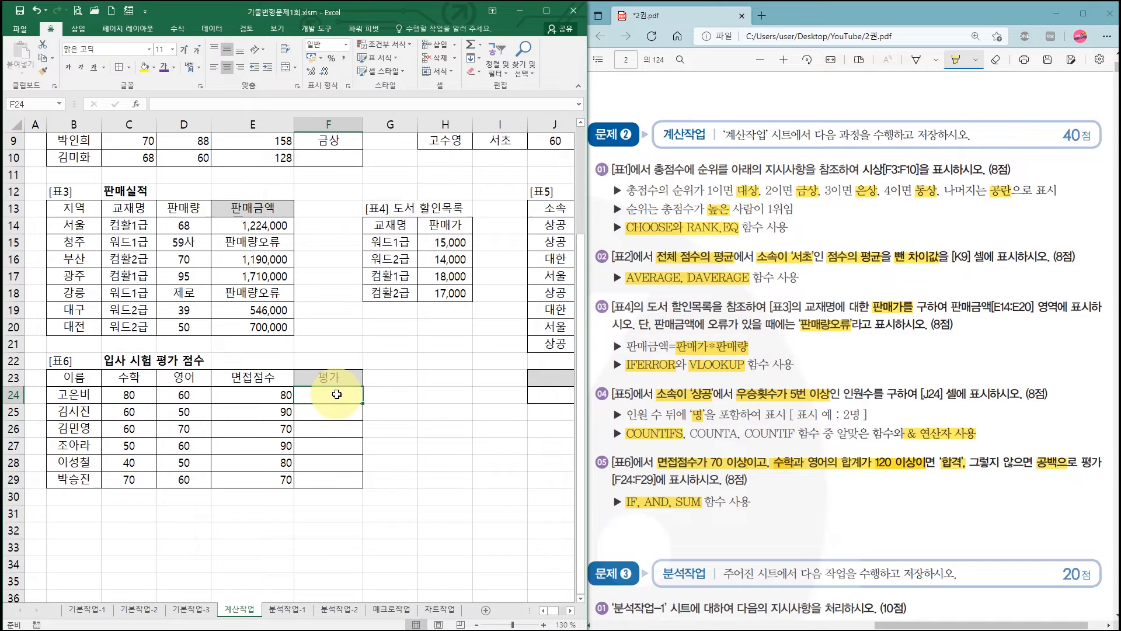
{"action": "type", "text": "="}
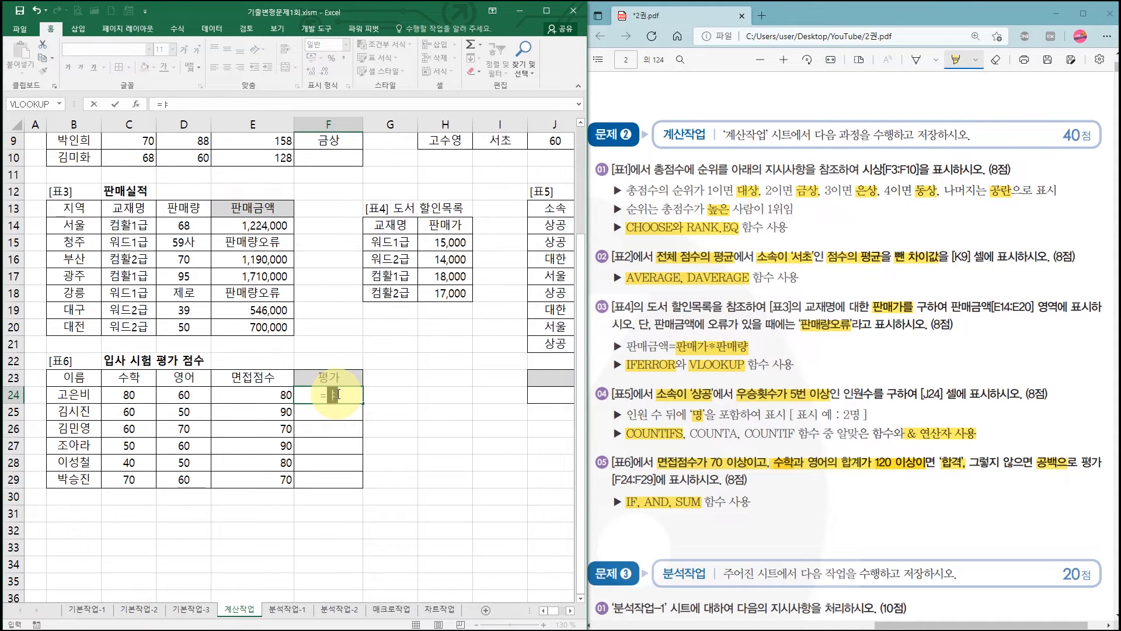
{"action": "type", "text": "if"}
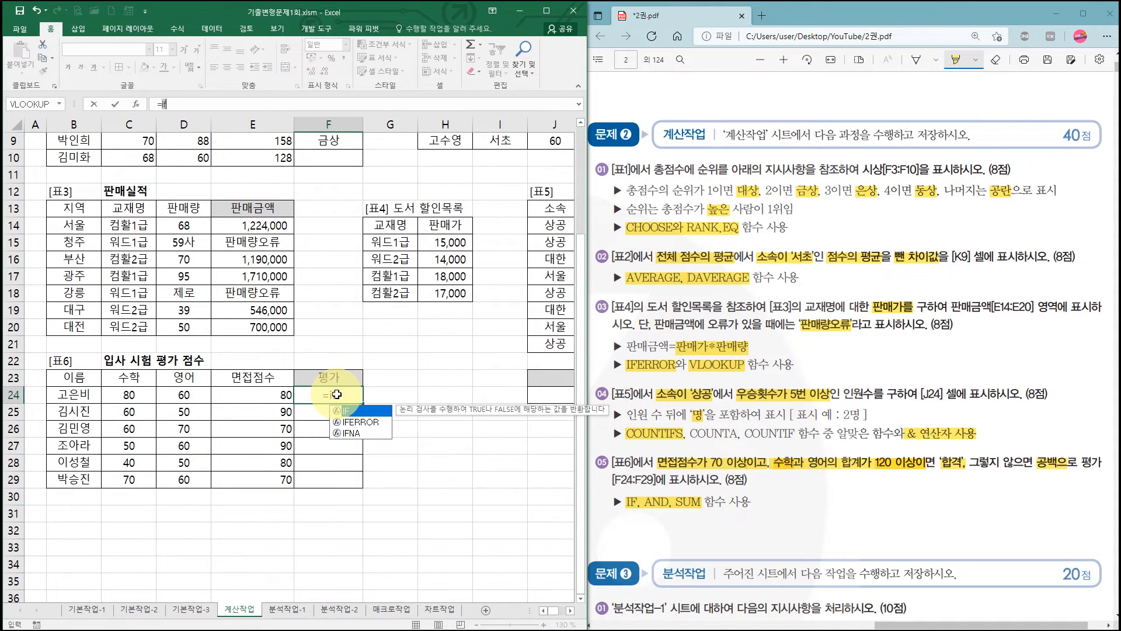
{"action": "key", "text": "ctrl+a"}
{"action": "left_click_drag", "start_coordinate": [465, 92], "coordinate": [427, 134]}
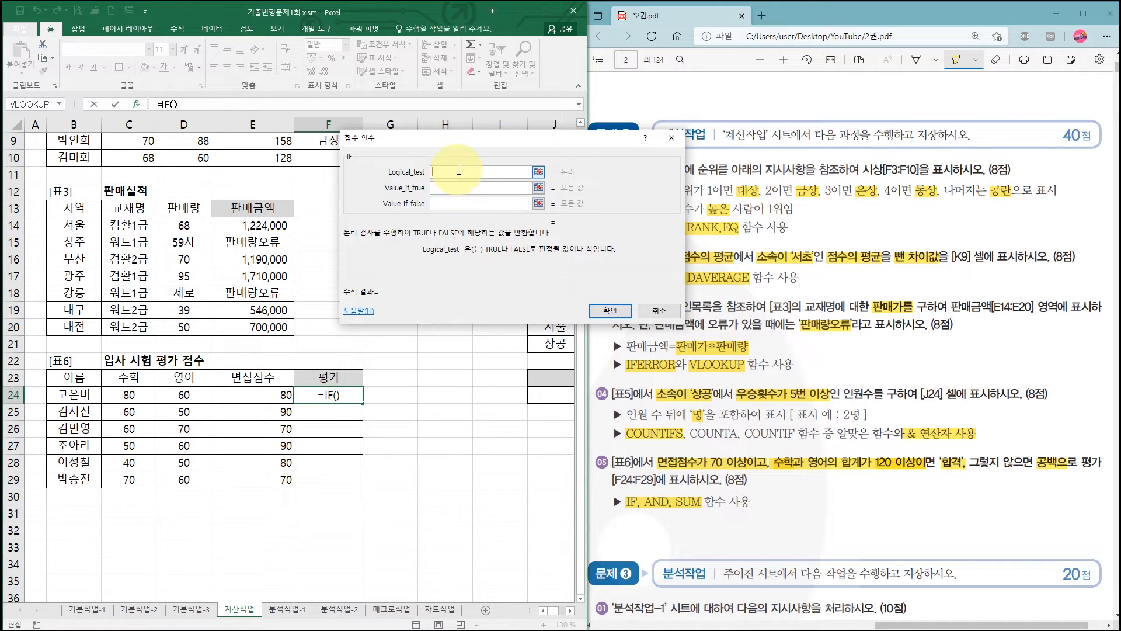
- Nest an AND function in the Logical_test argument of the IF formula in F24
{"action": "left_click", "coordinate": [60, 104]}
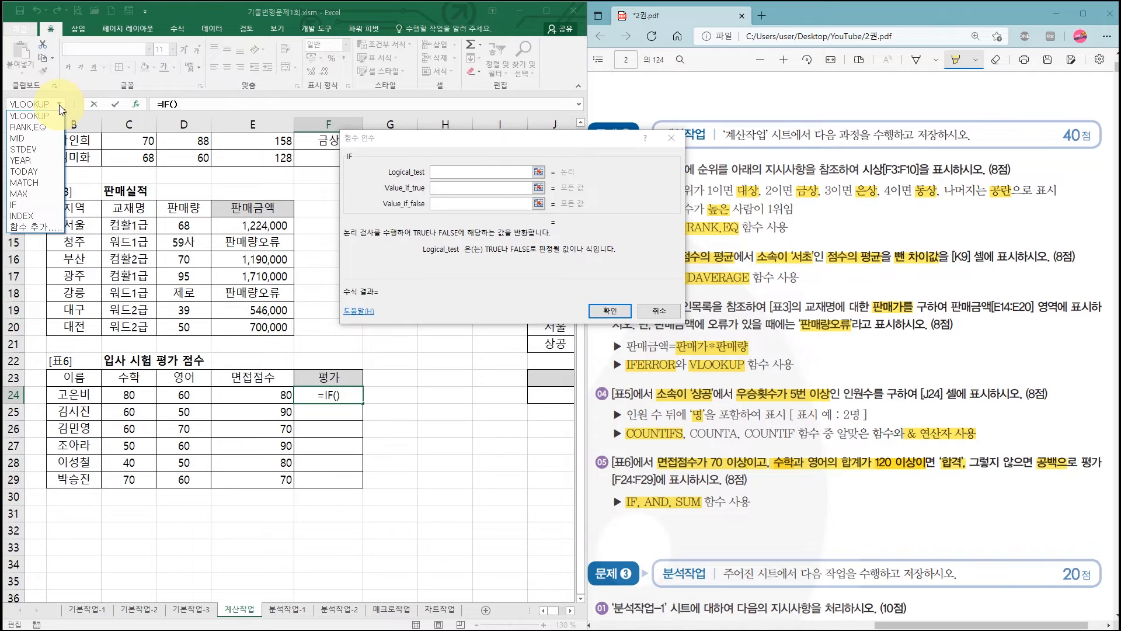
{"action": "left_click", "coordinate": [44, 227]}
{"action": "left_click", "coordinate": [467, 196]}
{"action": "scroll", "coordinate": [467, 197], "scroll_direction": "down", "scroll_amount": 7}
{"action": "scroll", "coordinate": [467, 207], "scroll_direction": "down", "scroll_amount": 1}
{"action": "scroll", "coordinate": [467, 207], "scroll_direction": "up", "scroll_amount": 7}
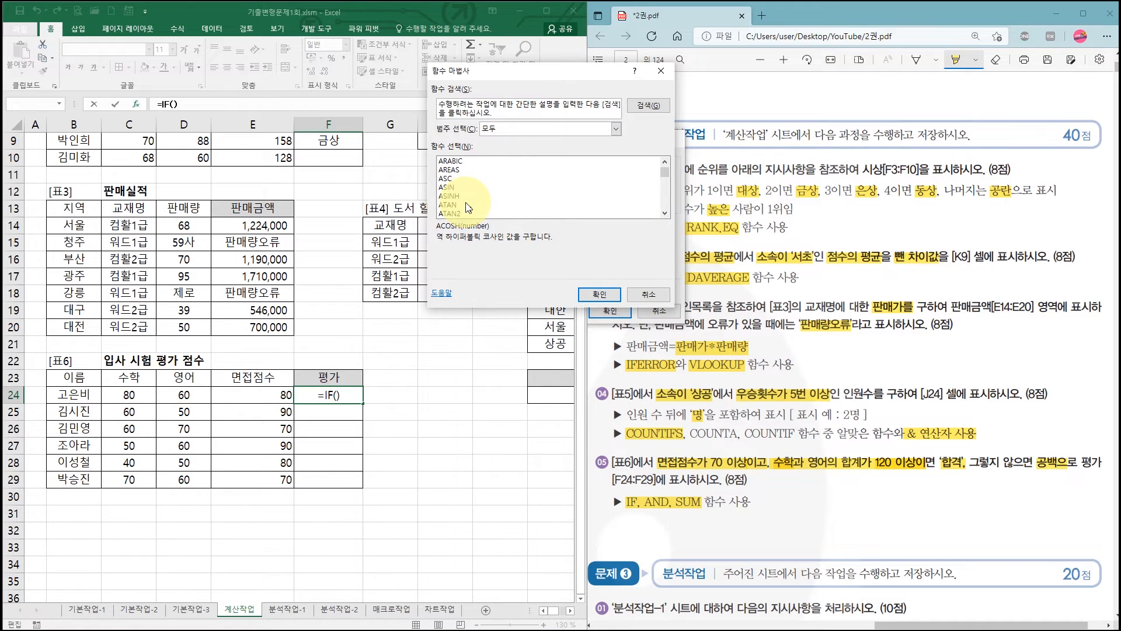
{"action": "scroll", "coordinate": [467, 206], "scroll_direction": "down", "scroll_amount": 2}
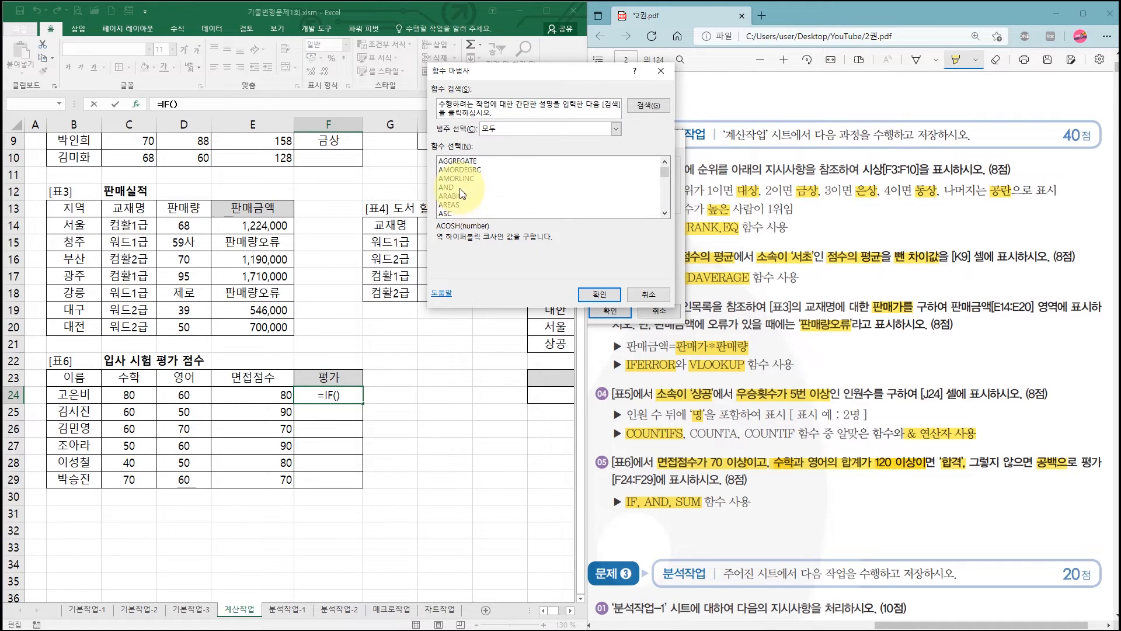
{"action": "left_click", "coordinate": [461, 187]}
{"action": "left_click", "coordinate": [598, 294]}
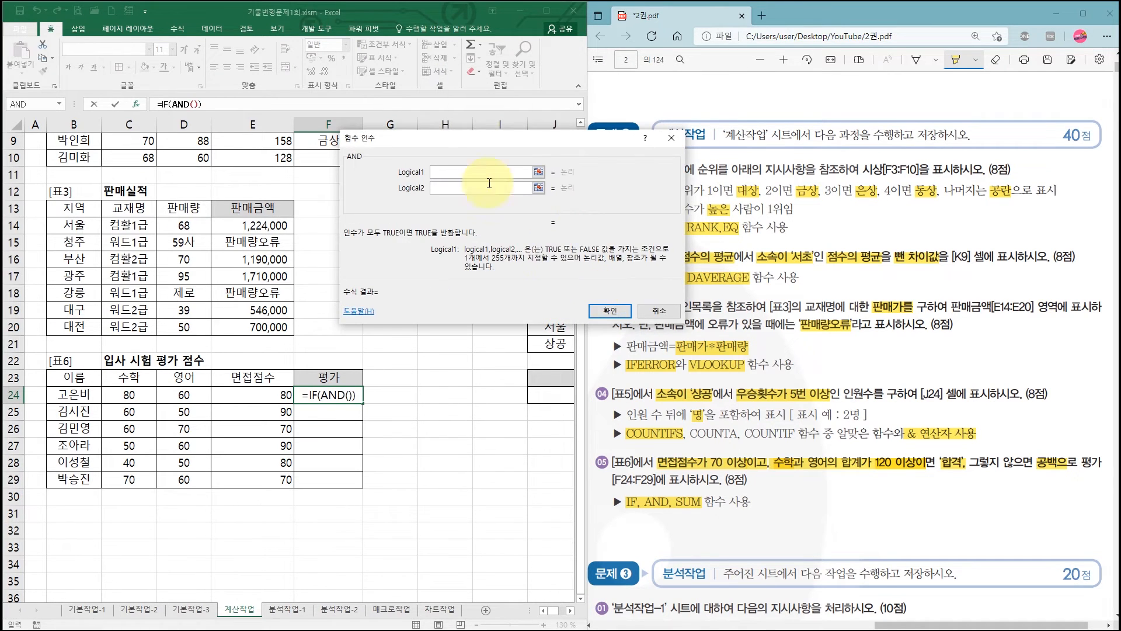
- Set the AND function's first condition to E24>=70, keeping the 면접점수 column of [표6] accessible
{"action": "left_click_drag", "start_coordinate": [451, 115], "coordinate": [273, 151]}
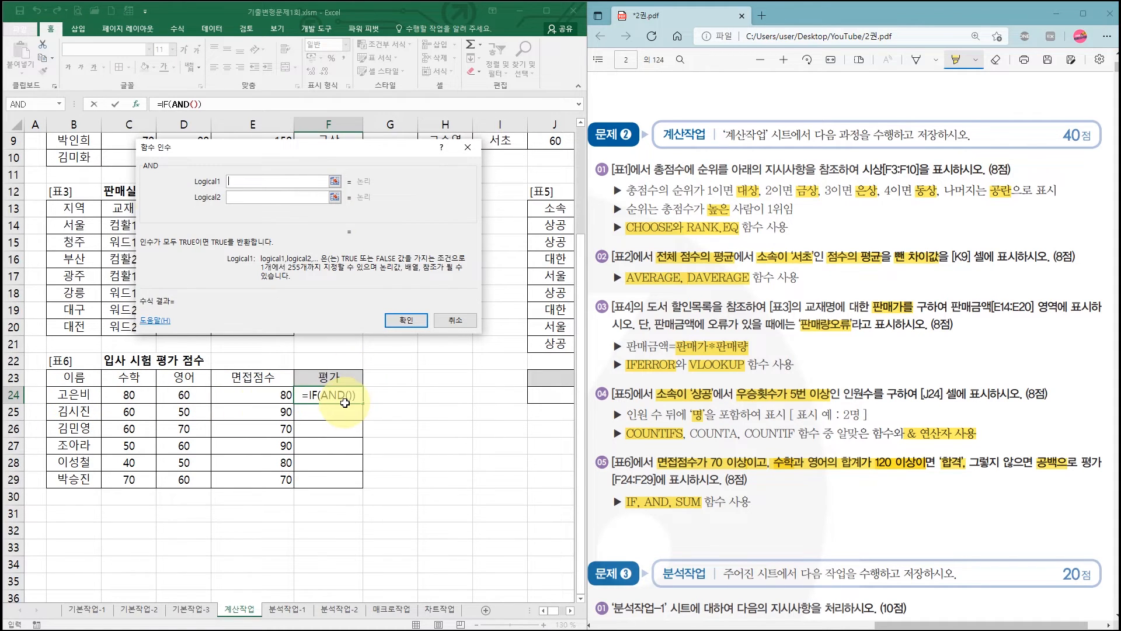
{"action": "left_click", "coordinate": [240, 395]}
{"action": "type", "text": ">=70"}
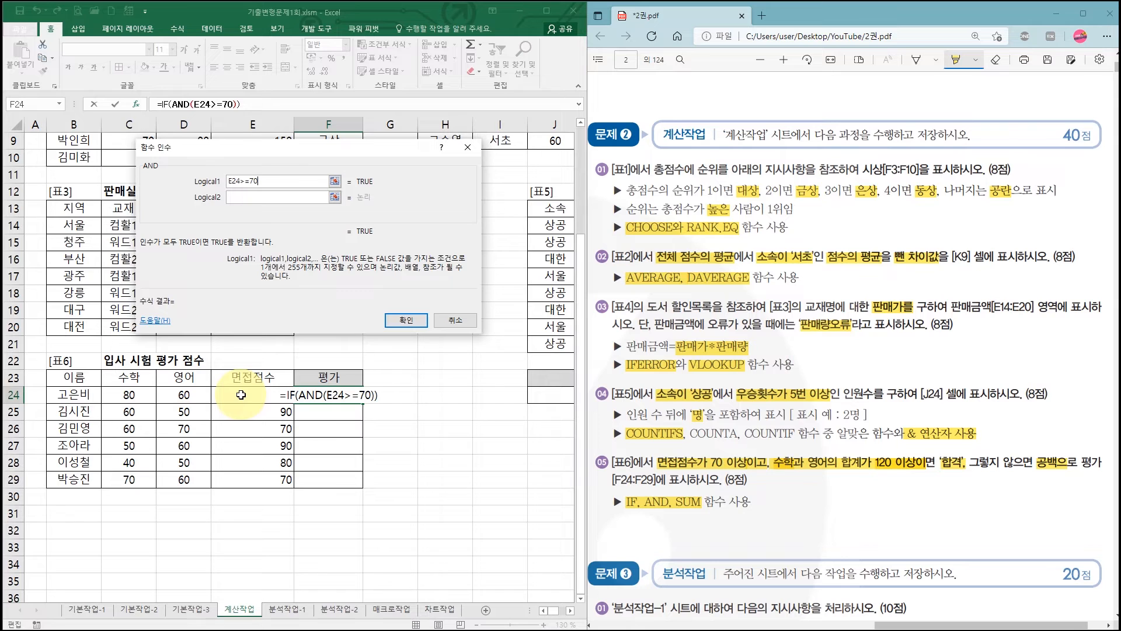
- Nest a SUM function as the second condition of the AND function
{"action": "left_click", "coordinate": [271, 198]}
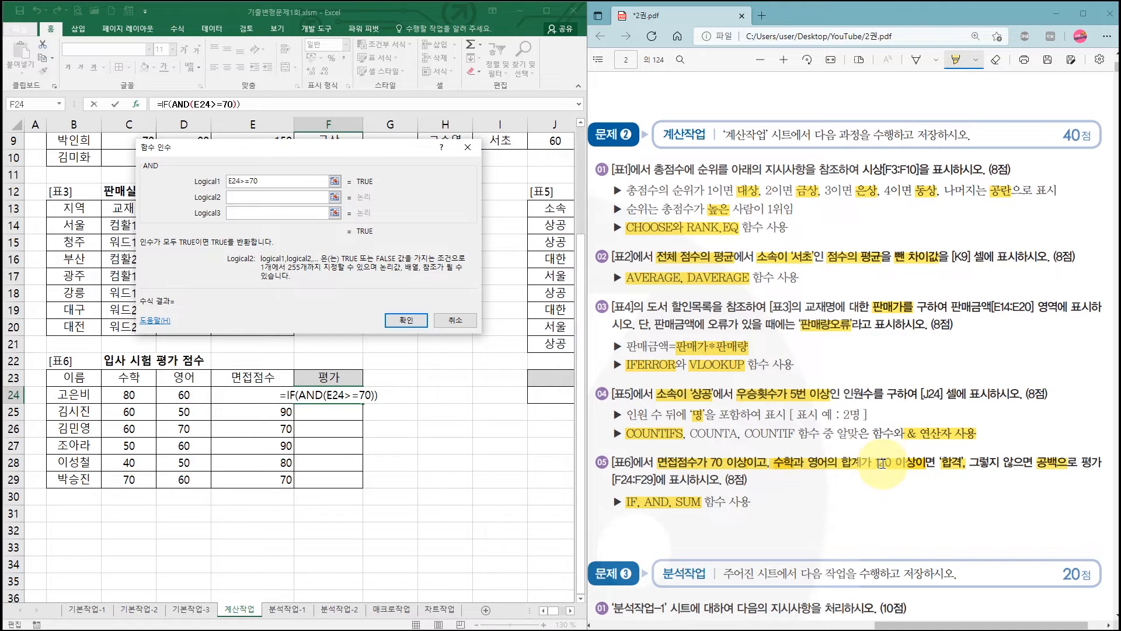
{"action": "left_click", "coordinate": [238, 195]}
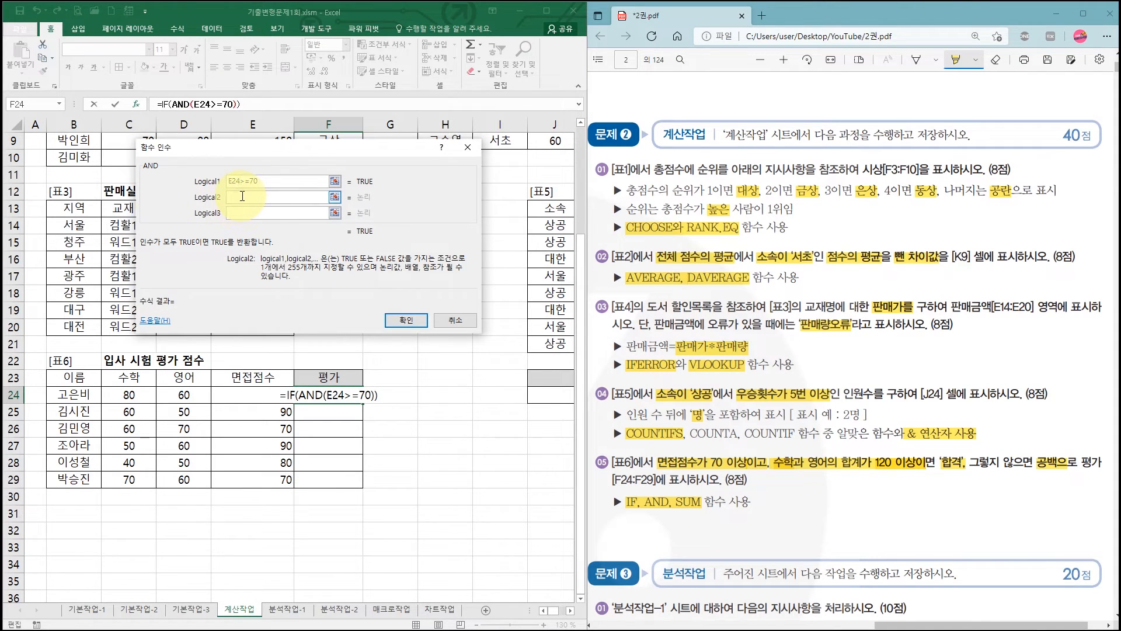
{"action": "left_click", "coordinate": [59, 106]}
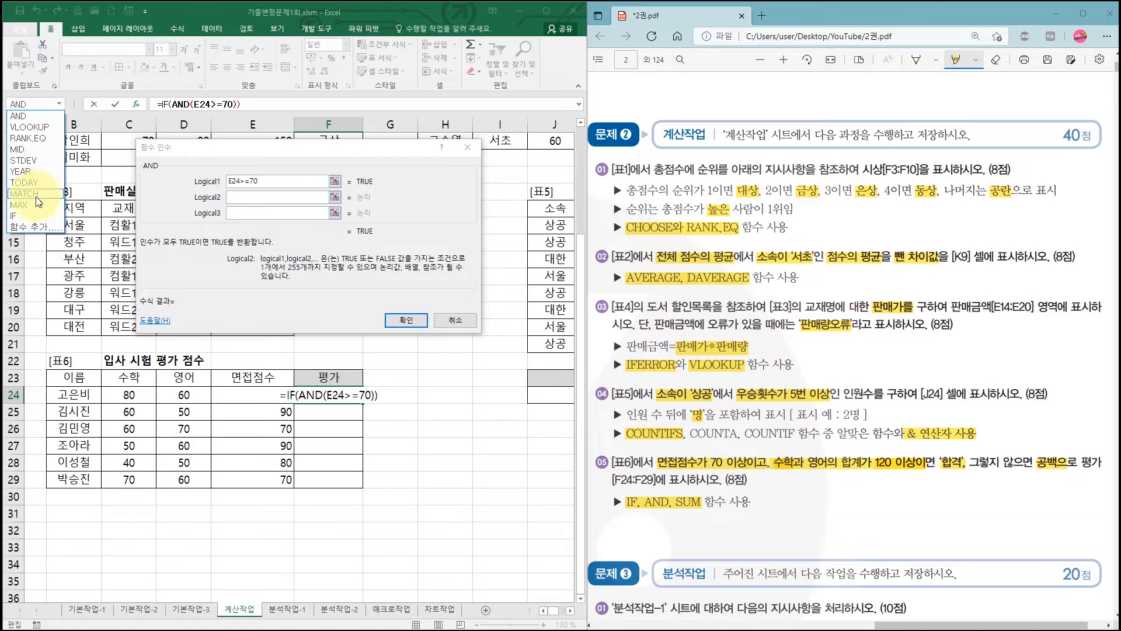
{"action": "left_click", "coordinate": [36, 226]}
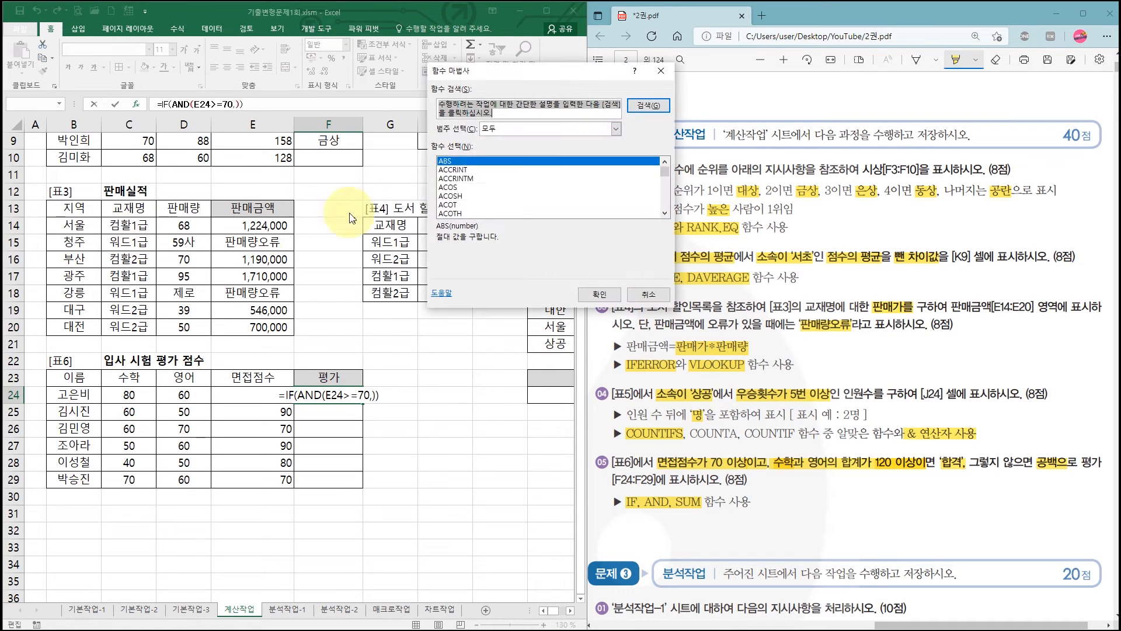
{"action": "left_click", "coordinate": [461, 179]}
{"action": "key", "text": "s"}
{"action": "scroll", "coordinate": [485, 199], "scroll_direction": "down", "scroll_amount": 6}
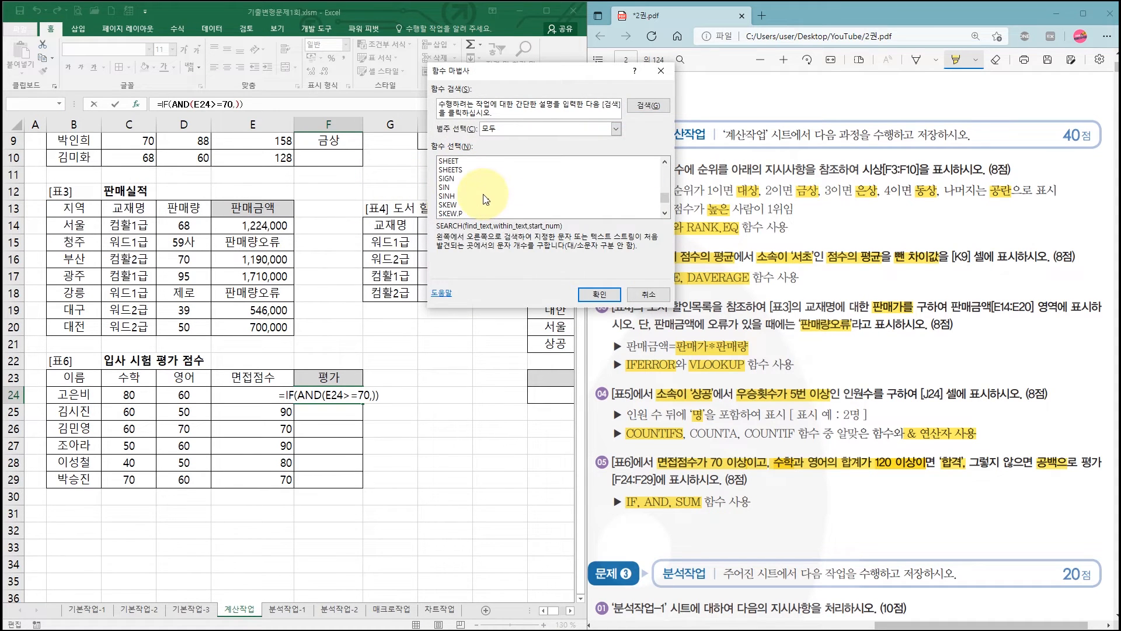
{"action": "scroll", "coordinate": [485, 200], "scroll_direction": "down", "scroll_amount": 3}
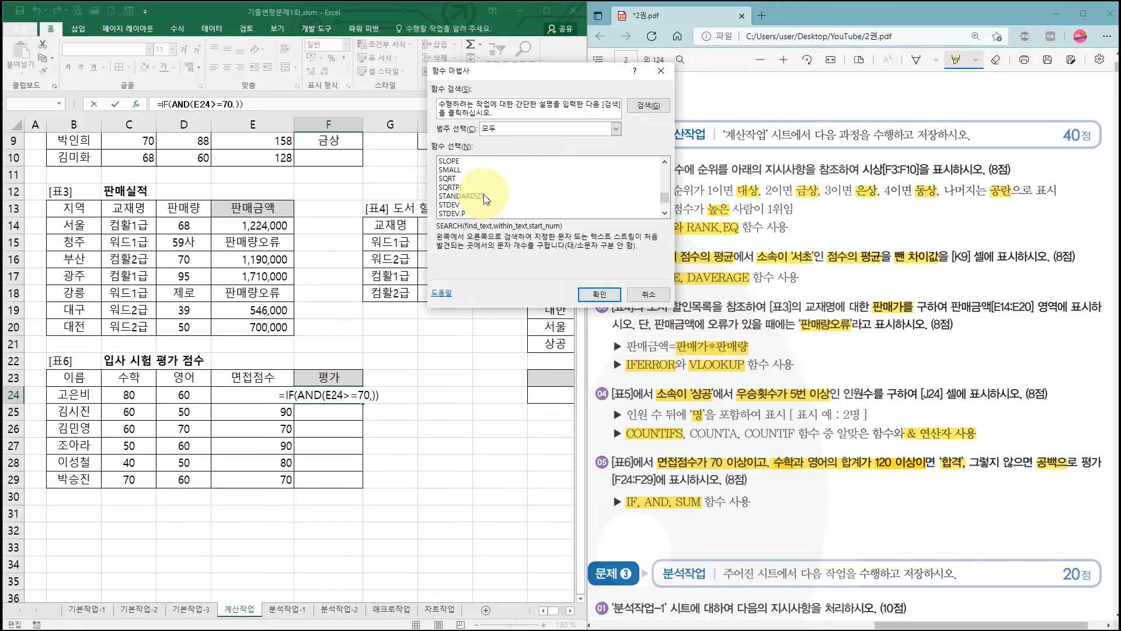
{"action": "left_click", "coordinate": [465, 180]}
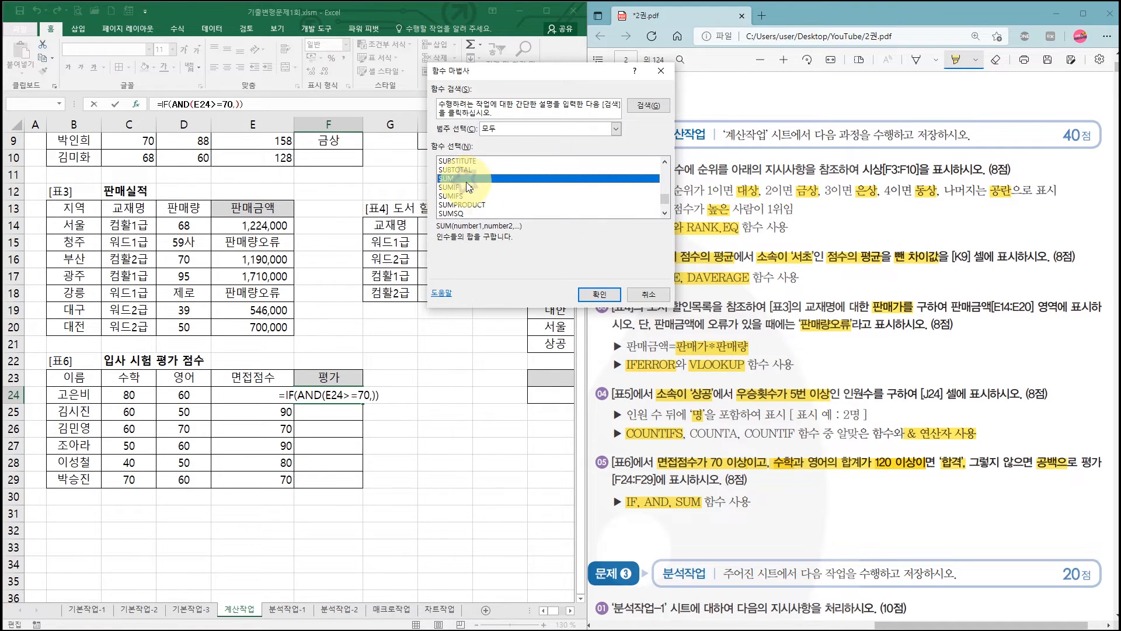
{"action": "left_click", "coordinate": [611, 299]}
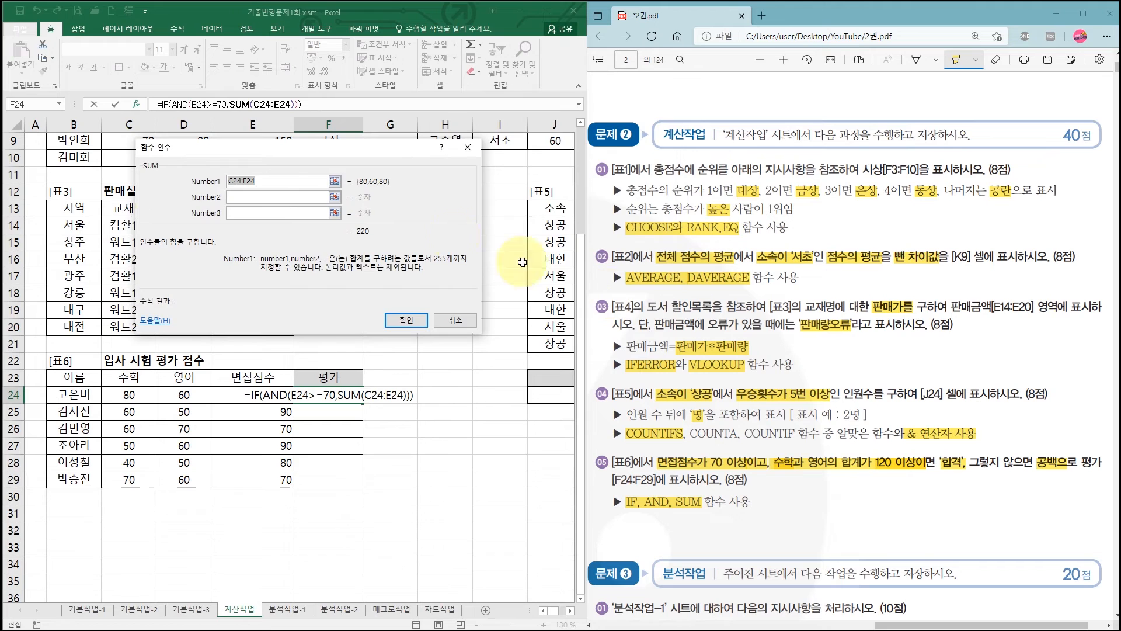
- Set the SUM range to the 수학 and 영어 scores C24:D24, and complete AND's second condition with >=120
{"action": "left_click_drag", "start_coordinate": [297, 153], "coordinate": [530, 161]}
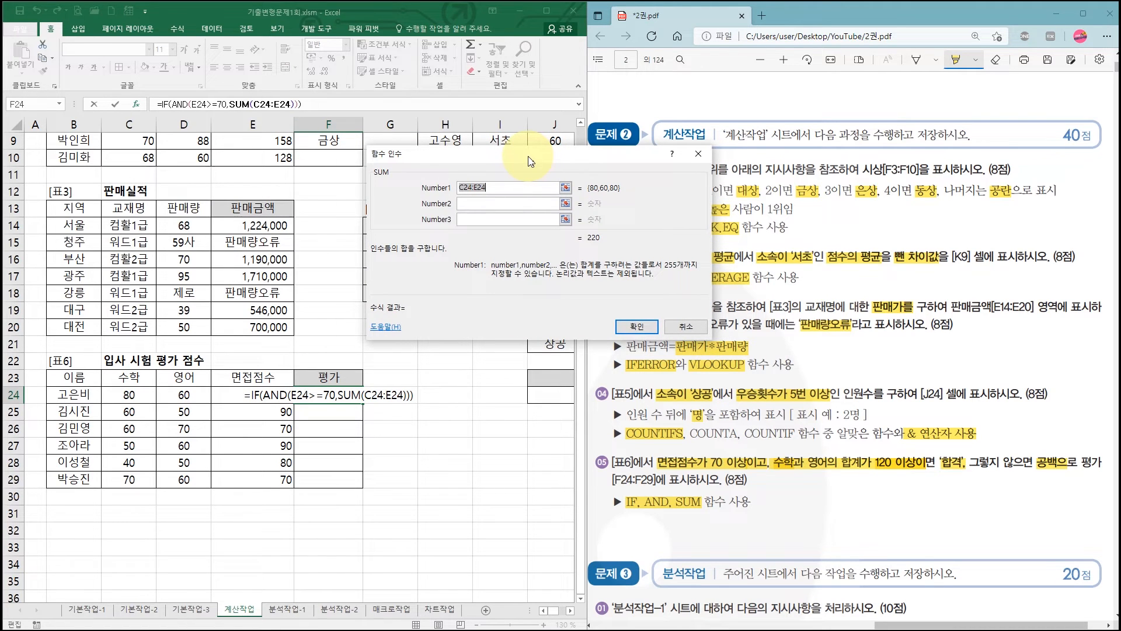
{"action": "left_click_drag", "start_coordinate": [129, 395], "coordinate": [174, 396]}
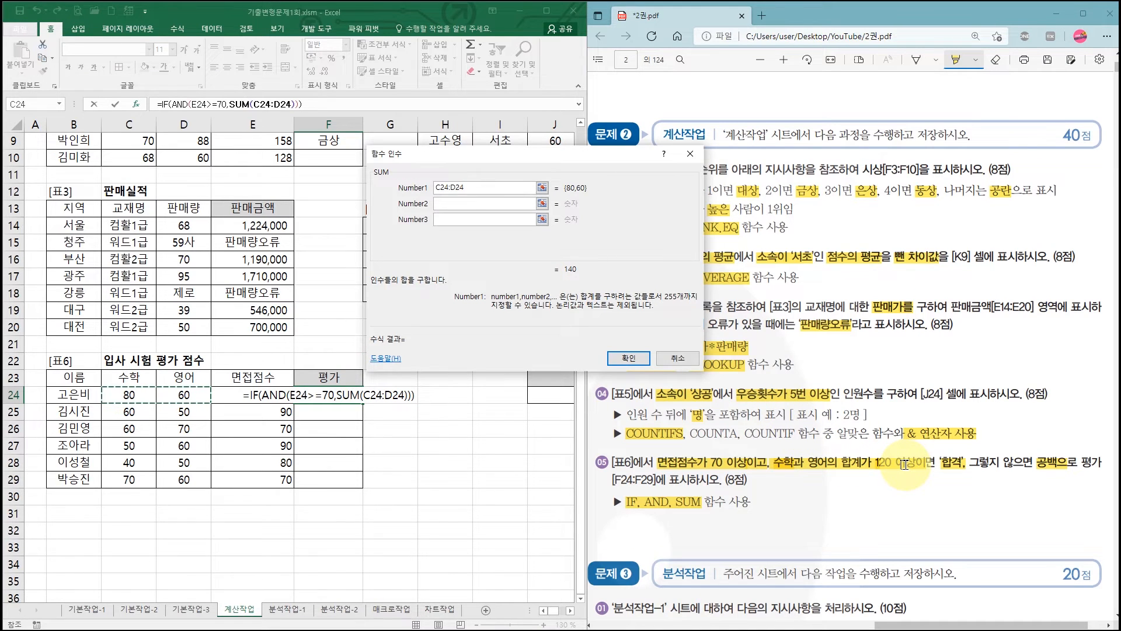
{"action": "left_click", "coordinate": [181, 104]}
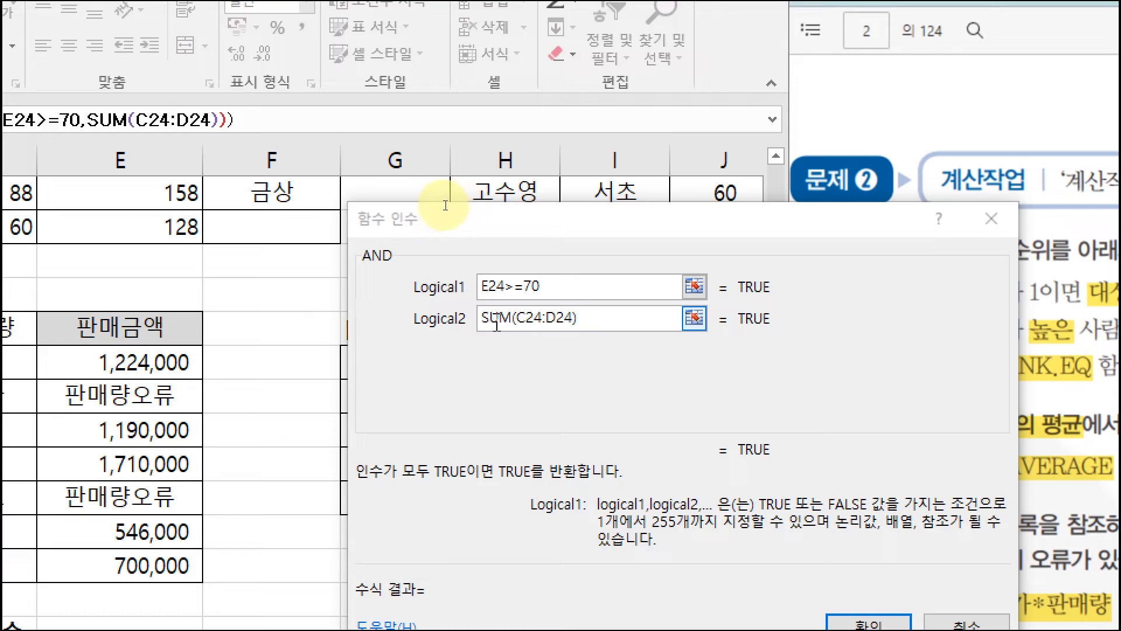
{"action": "left_click", "coordinate": [594, 319]}
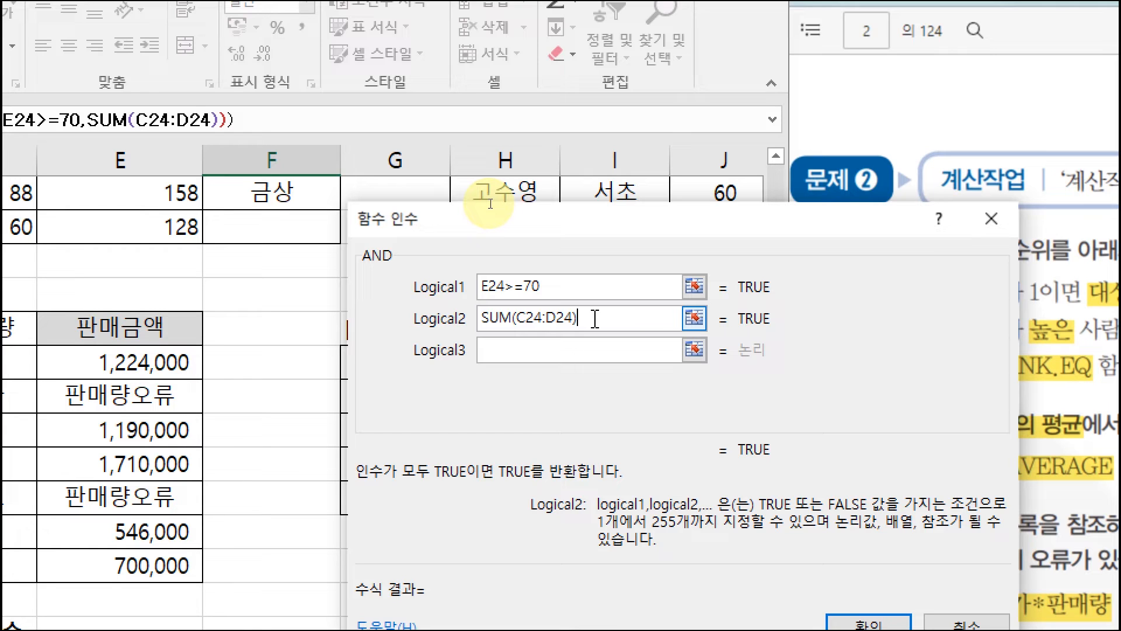
{"action": "type", "text": ">=120"}
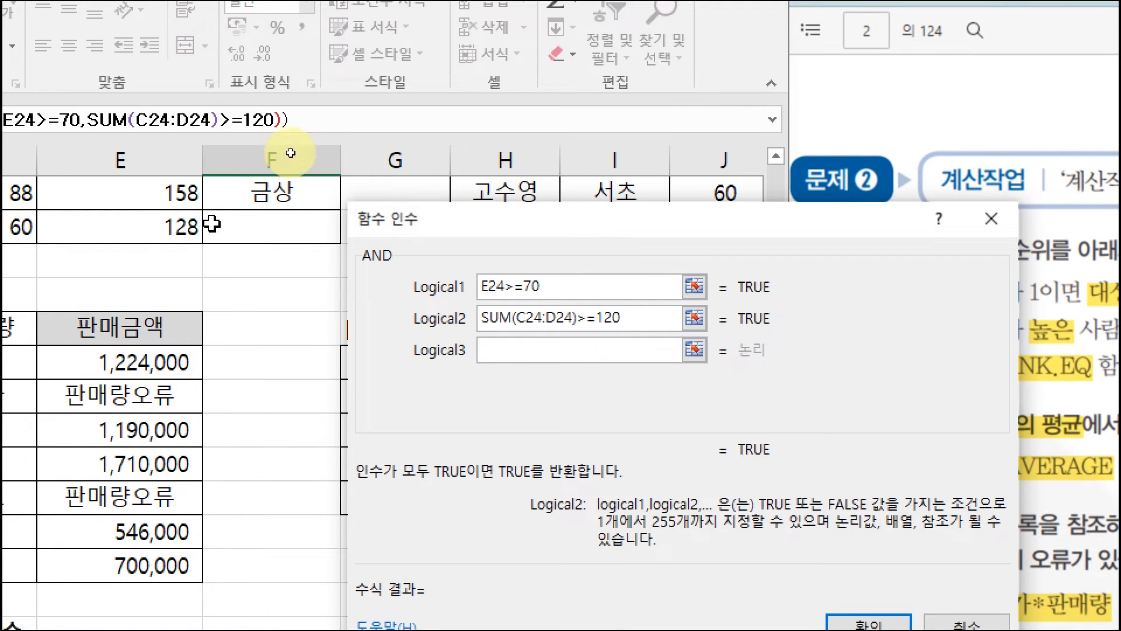
- Return to the IF function's arguments and set Value_if_true to 합격
{"action": "left_click", "coordinate": [80, 120]}
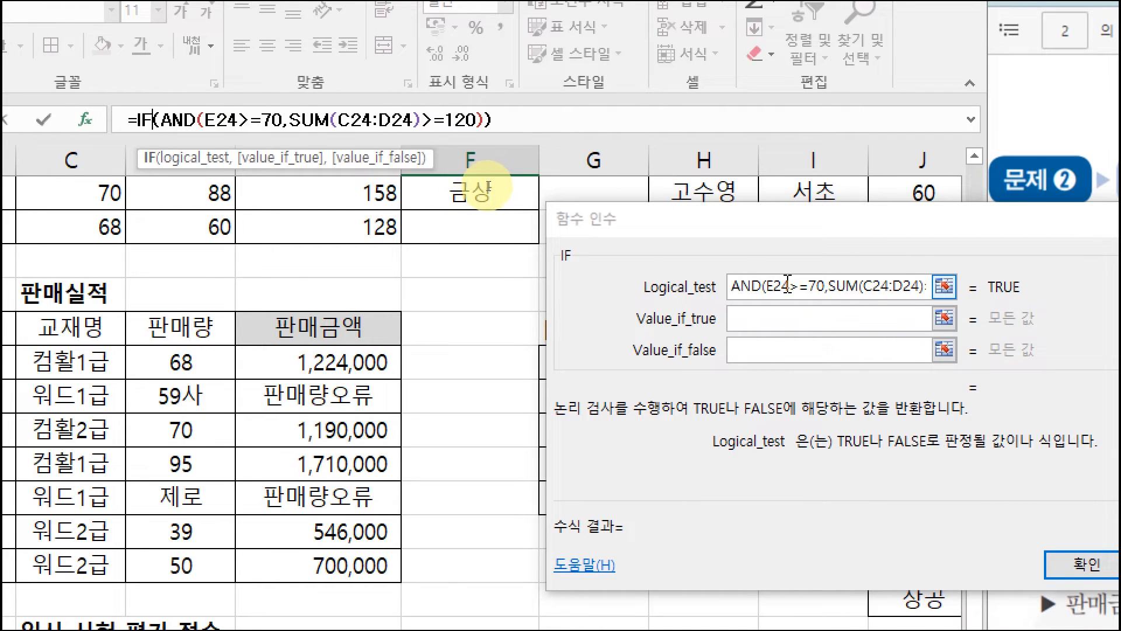
{"action": "left_click", "coordinate": [776, 315]}
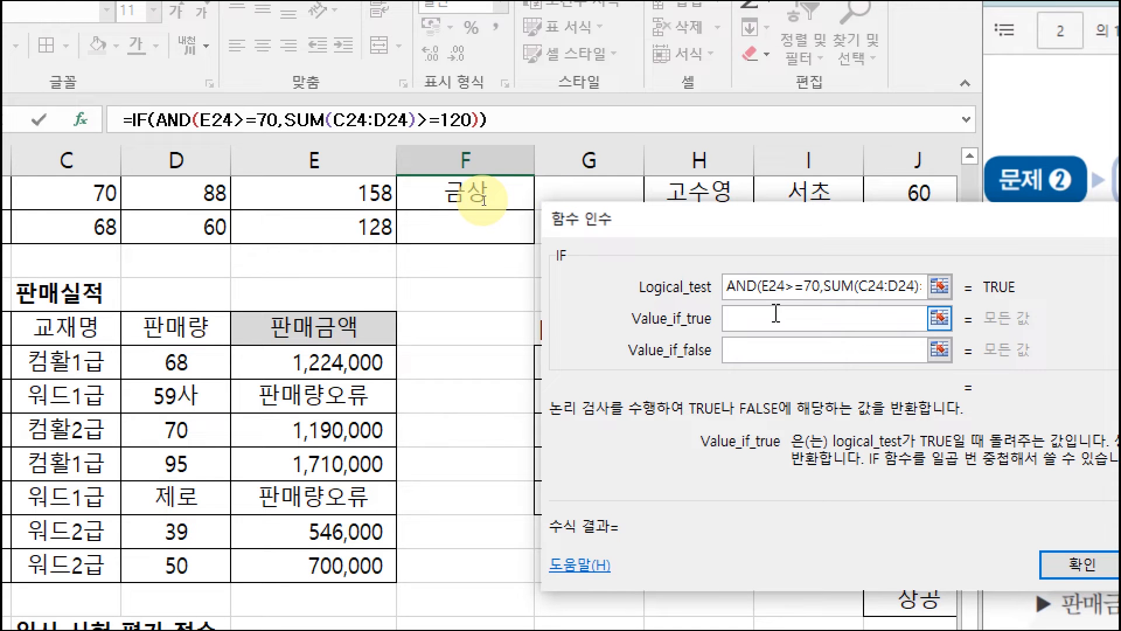
{"action": "type", "text": "gkq"}
{"action": "key", "text": "BackSpace"}
{"action": "key", "text": "BackSpace"}
{"action": "key", "text": "BackSpace"}
{"action": "key", "text": "Hangul"}
{"action": "type", "text": "히ㅏㅂ겨"}
{"action": "key", "text": "BackSpace"}
{"action": "key", "text": "BackSpace"}
{"action": "key", "text": "BackSpace"}
{"action": "key", "text": "BackSpace"}
{"action": "key", "text": "BackSpace"}
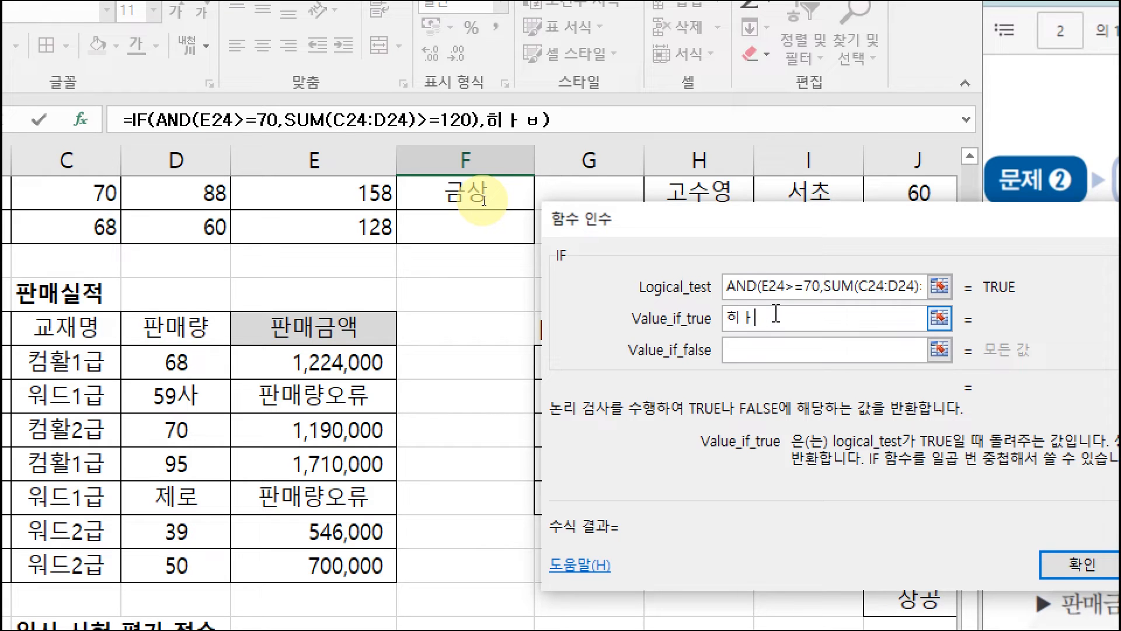
{"action": "type", "text": "합격"}
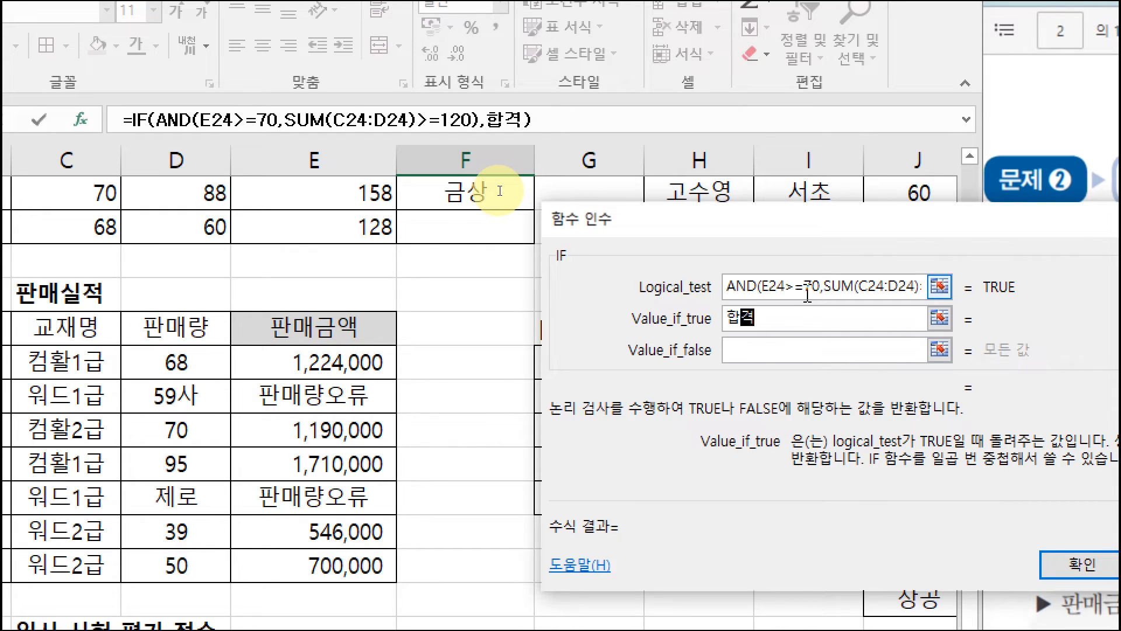
- Complete the IF formula with "" as Value_if_false and copy it down the 평가 column to F29
{"action": "left_click", "coordinate": [763, 351]}
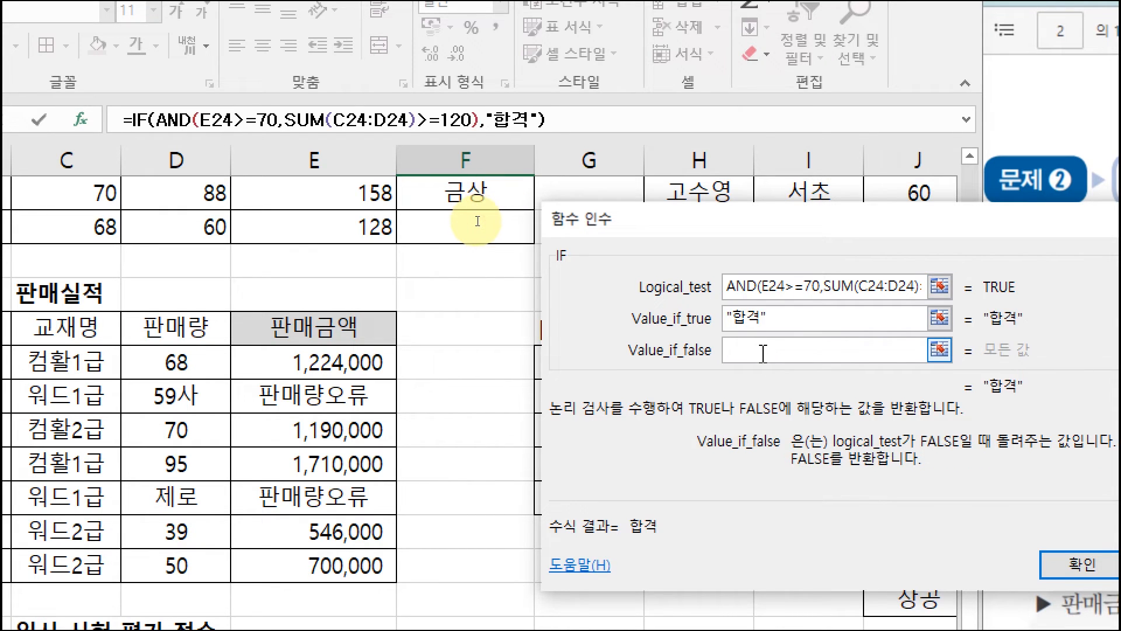
{"action": "type", "text": "\"\""}
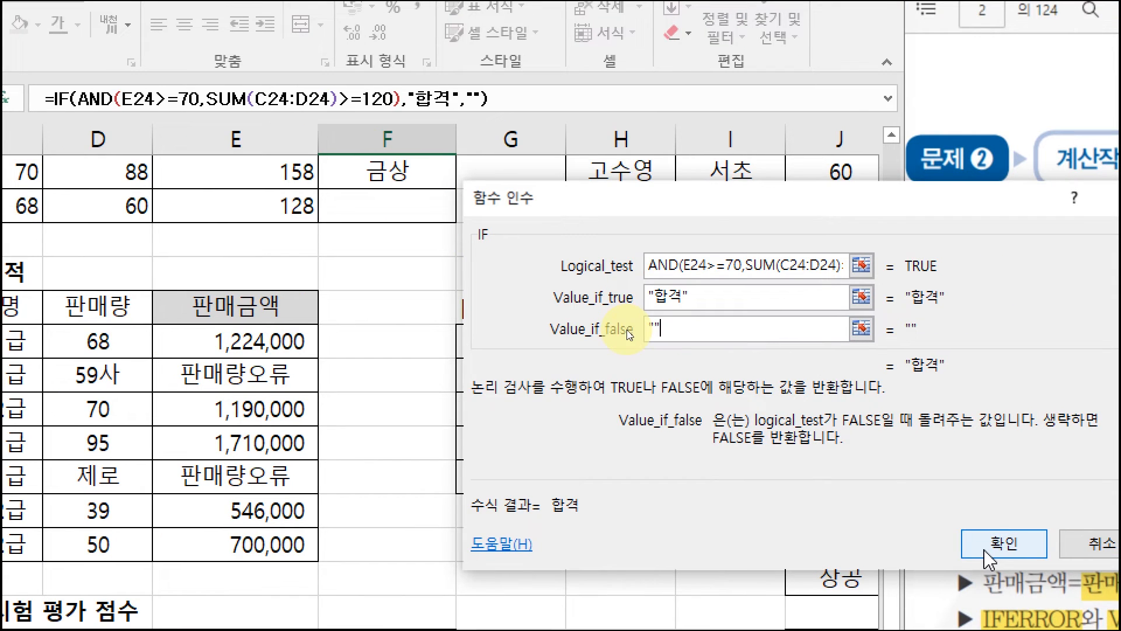
{"action": "left_click", "coordinate": [987, 549]}
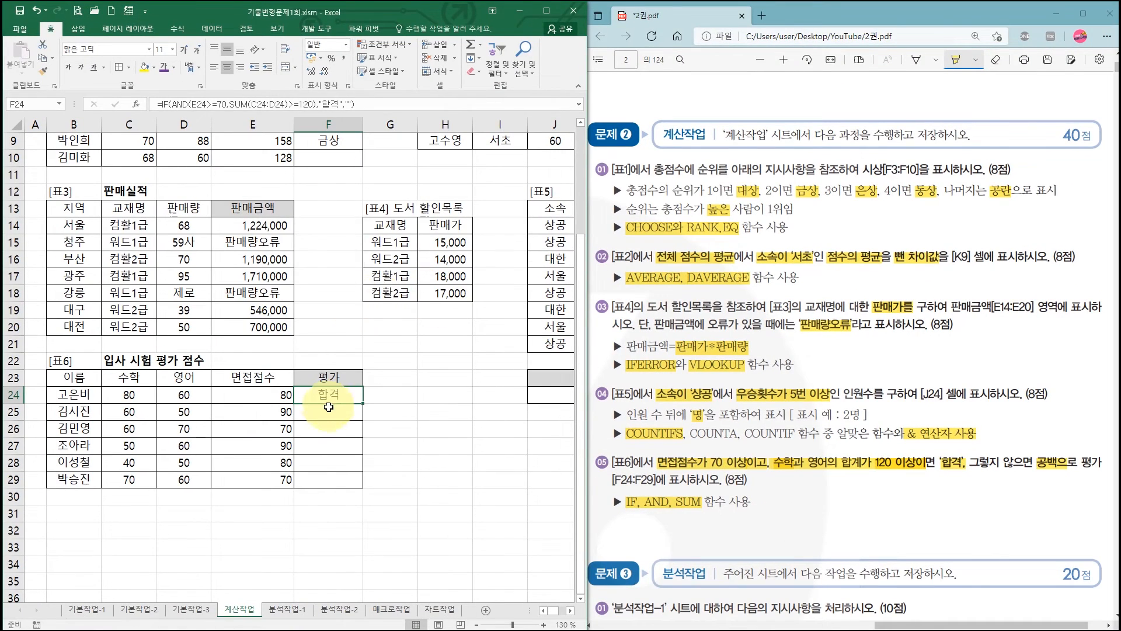
{"action": "left_click_drag", "start_coordinate": [365, 404], "coordinate": [368, 480]}
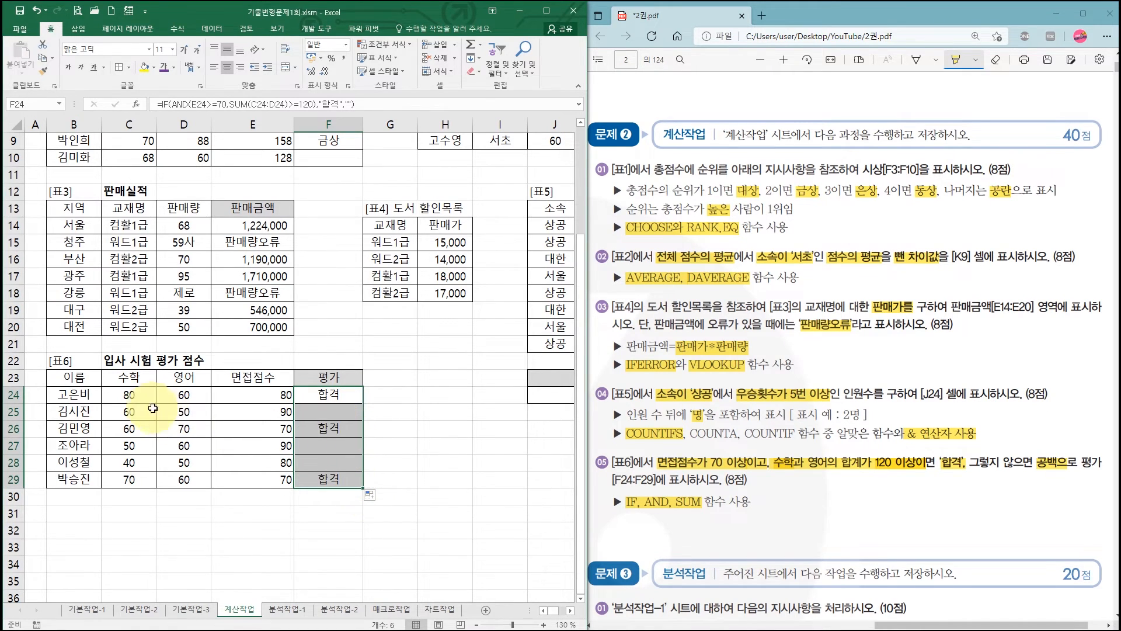
{"action": "left_click", "coordinate": [343, 395]}
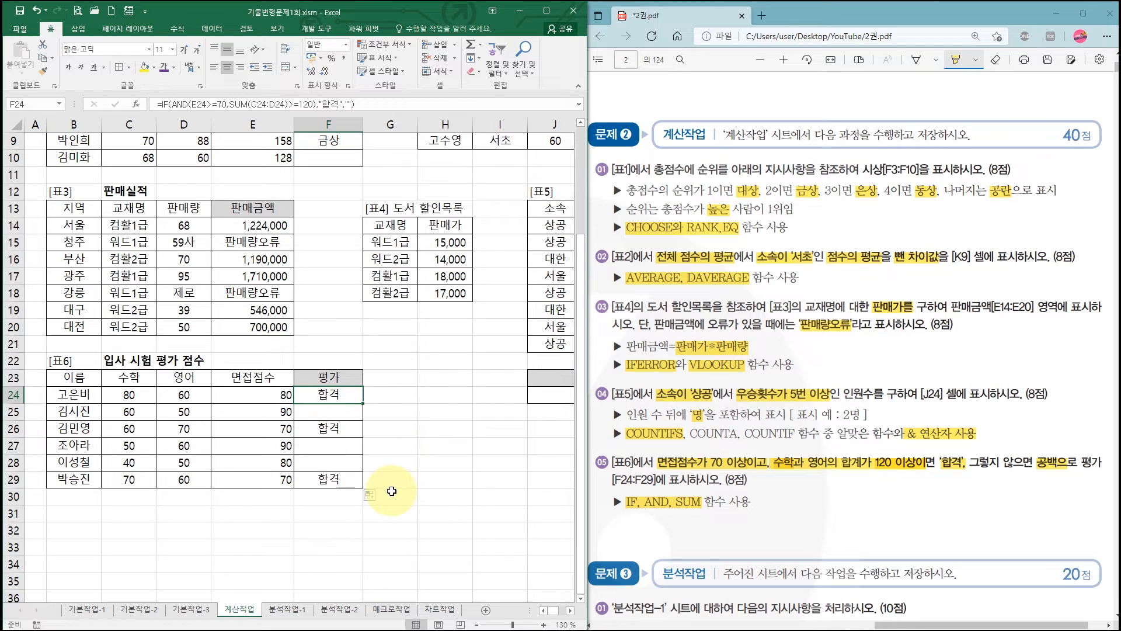
{"action": "left_click", "coordinate": [424, 446]}
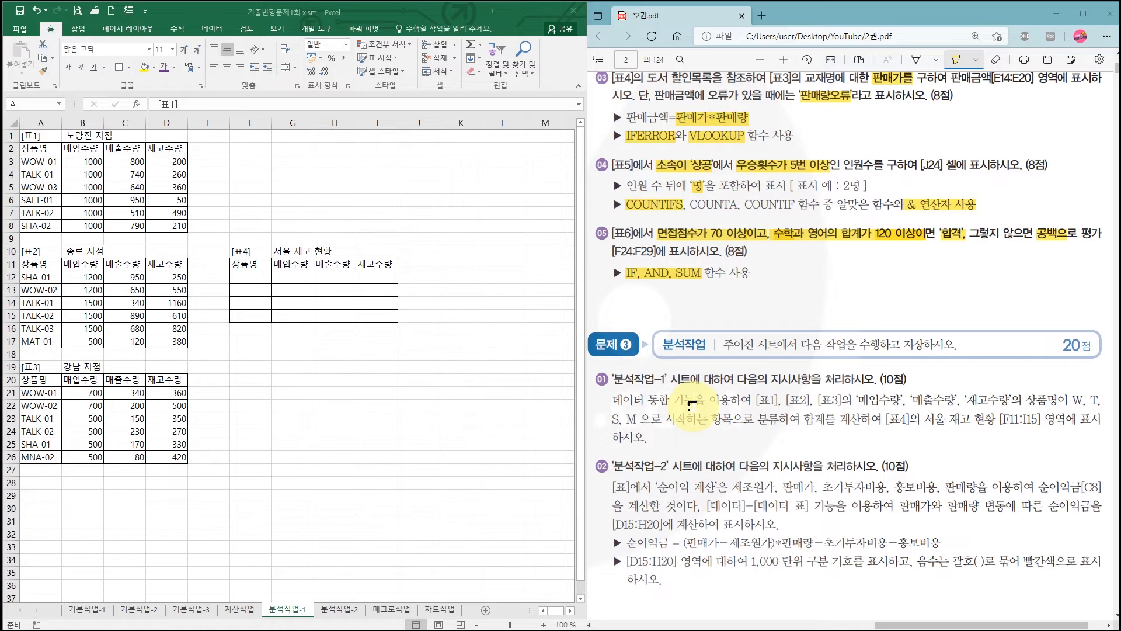
- Highlight '데이터 통합 기능', 'W, T, S, M 으로 시작하는' and '합계를' in the PDF's 분석작업-1 task
{"action": "left_click_drag", "start_coordinate": [695, 401], "coordinate": [619, 400]}
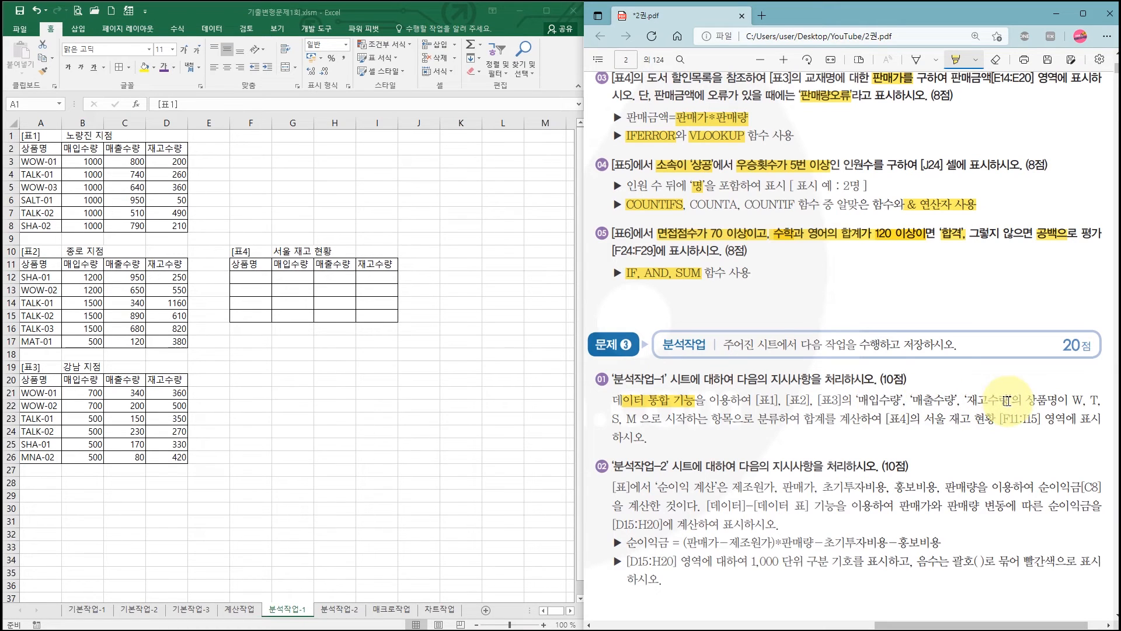
{"action": "left_click_drag", "start_coordinate": [1096, 398], "coordinate": [1100, 399]}
{"action": "left_click_drag", "start_coordinate": [613, 420], "coordinate": [707, 422]}
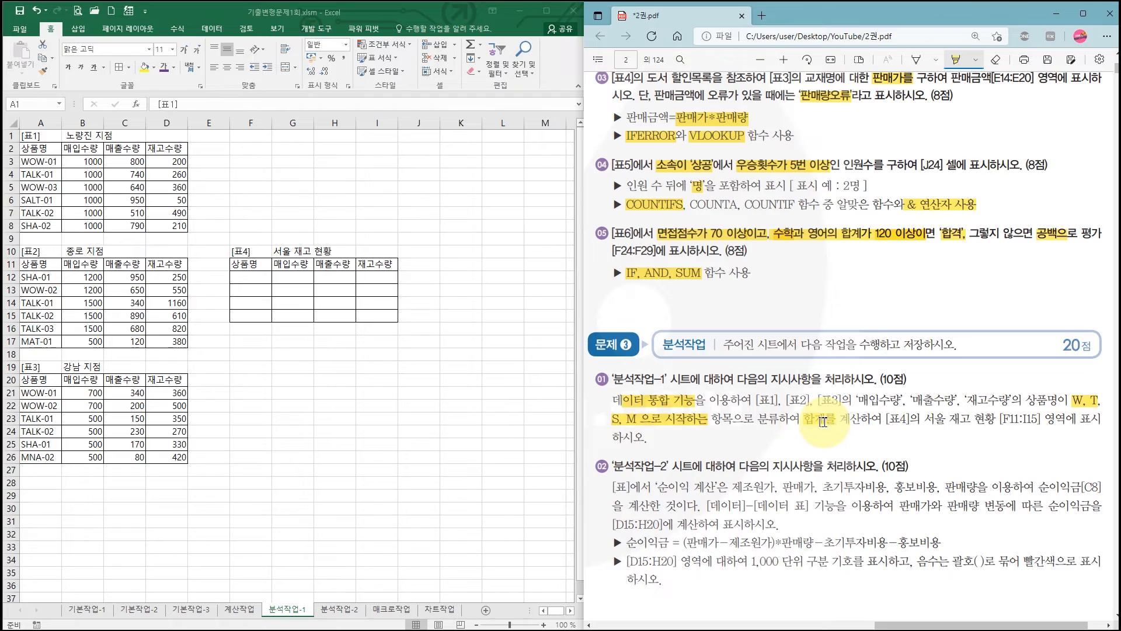
{"action": "left_click_drag", "start_coordinate": [824, 422], "coordinate": [825, 422]}
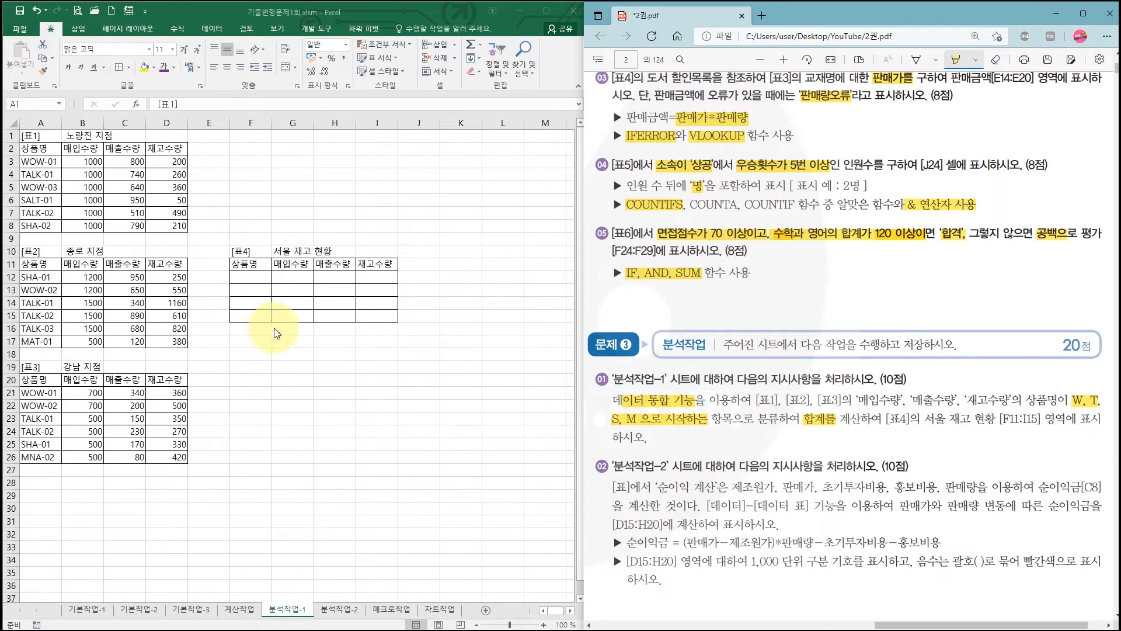
- Select the empty 상품명 cells F12:F15 of [표4] on the 분석작업-1 sheet
{"action": "left_click", "coordinate": [246, 283]}
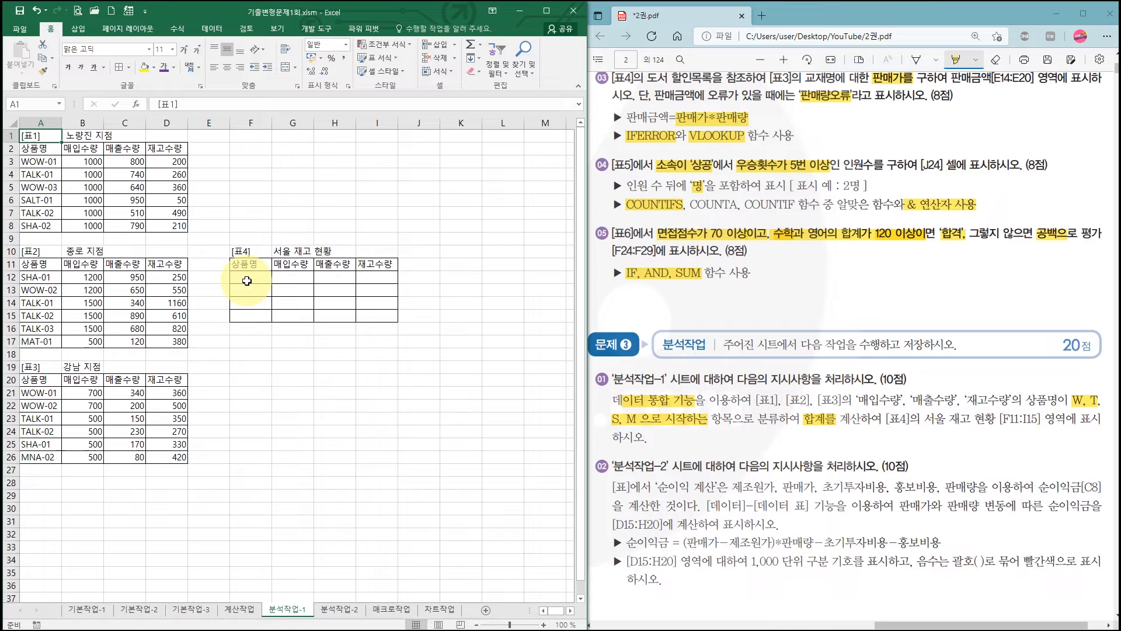
{"action": "left_click_drag", "start_coordinate": [246, 281], "coordinate": [256, 316]}
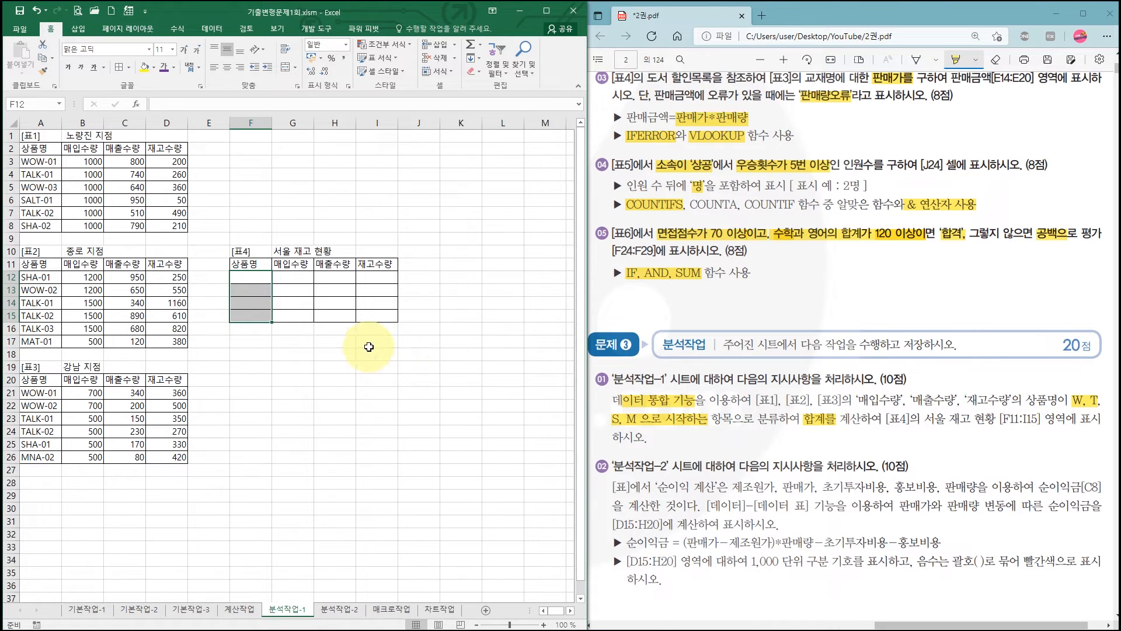
{"action": "mouse_move", "coordinate": [321, 370]}
{"action": "left_mouse_down"}
{"action": "mouse_move", "coordinate": [361, 397]}
{"action": "mouse_move", "coordinate": [367, 371]}
{"action": "left_mouse_up"}
{"action": "left_click_drag", "start_coordinate": [384, 411], "coordinate": [441, 411]}
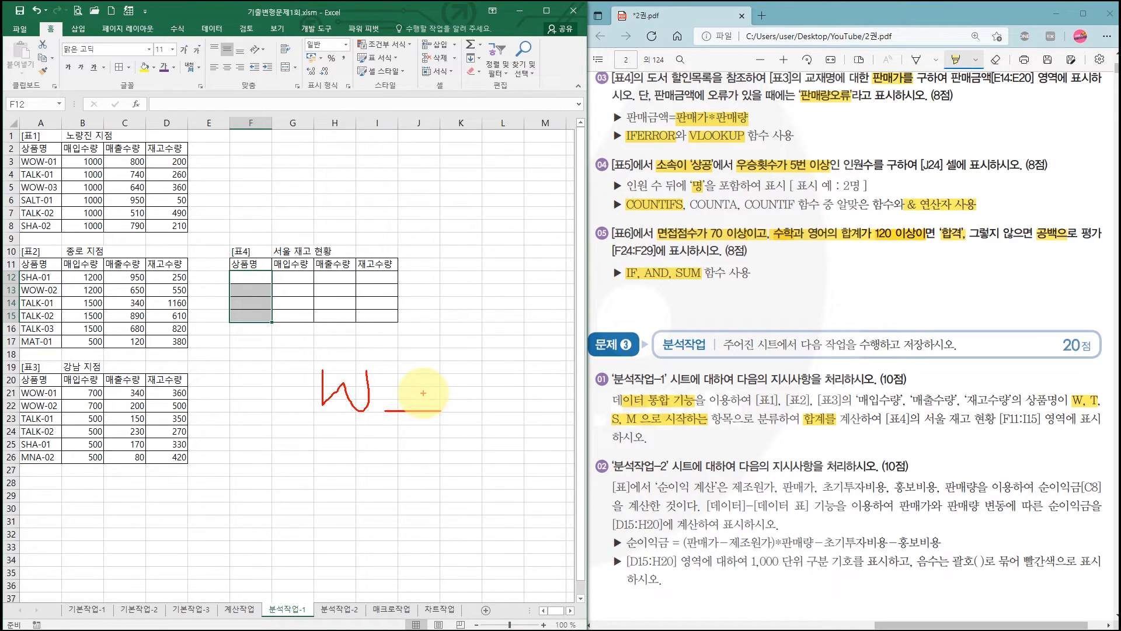
{"action": "mouse_move", "coordinate": [414, 376]}
{"action": "left_mouse_down"}
{"action": "mouse_move", "coordinate": [400, 404]}
{"action": "mouse_move", "coordinate": [430, 390]}
{"action": "left_mouse_up"}
{"action": "left_click_drag", "start_coordinate": [367, 438], "coordinate": [367, 438]}
{"action": "left_click_drag", "start_coordinate": [348, 438], "coordinate": [348, 481]}
{"action": "mouse_move", "coordinate": [407, 437]}
{"action": "left_mouse_down"}
{"action": "mouse_move", "coordinate": [392, 473]}
{"action": "mouse_move", "coordinate": [432, 462]}
{"action": "left_mouse_up"}
{"action": "left_click_drag", "start_coordinate": [362, 499], "coordinate": [314, 525]}
{"action": "mouse_move", "coordinate": [410, 504]}
{"action": "left_mouse_down"}
{"action": "mouse_move", "coordinate": [391, 531]}
{"action": "mouse_move", "coordinate": [445, 519]}
{"action": "left_mouse_up"}
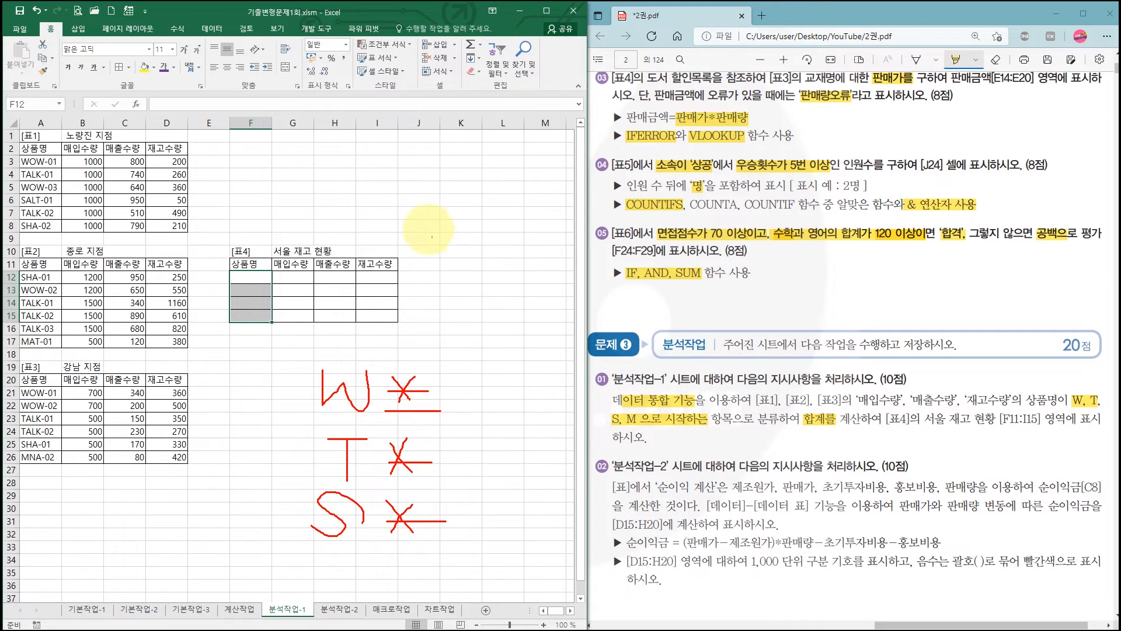
{"action": "mouse_move", "coordinate": [435, 196]}
{"action": "left_mouse_down"}
{"action": "mouse_move", "coordinate": [418, 235]}
{"action": "mouse_move", "coordinate": [439, 217]}
{"action": "left_mouse_up"}
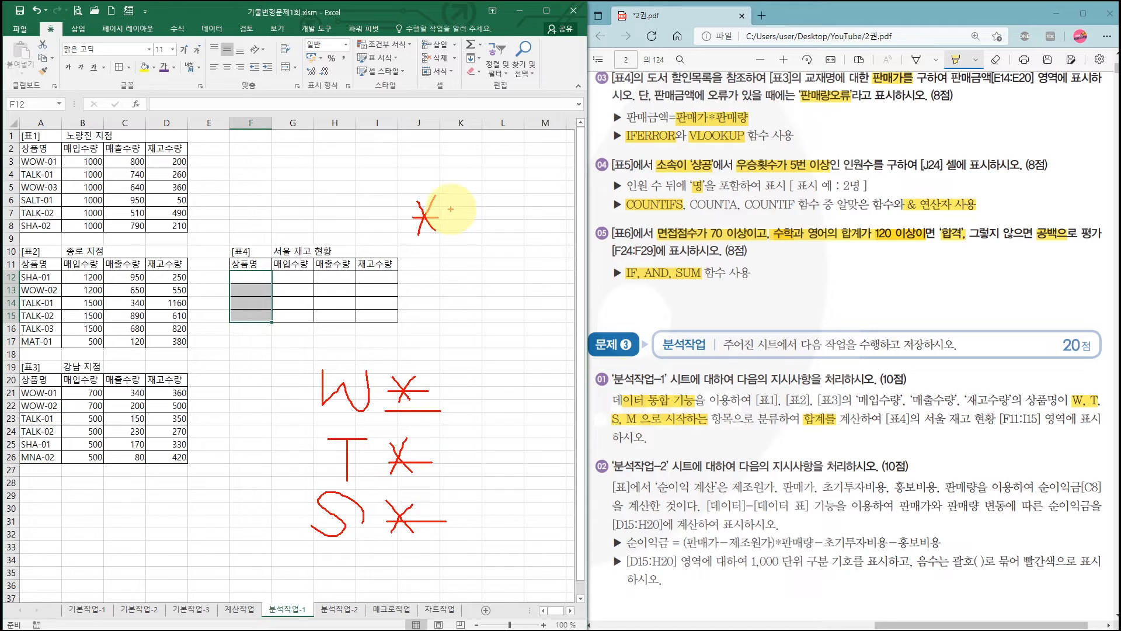
{"action": "mouse_move", "coordinate": [453, 203]}
{"action": "left_mouse_down"}
{"action": "mouse_move", "coordinate": [478, 246]}
{"action": "mouse_move", "coordinate": [503, 190]}
{"action": "left_mouse_up"}
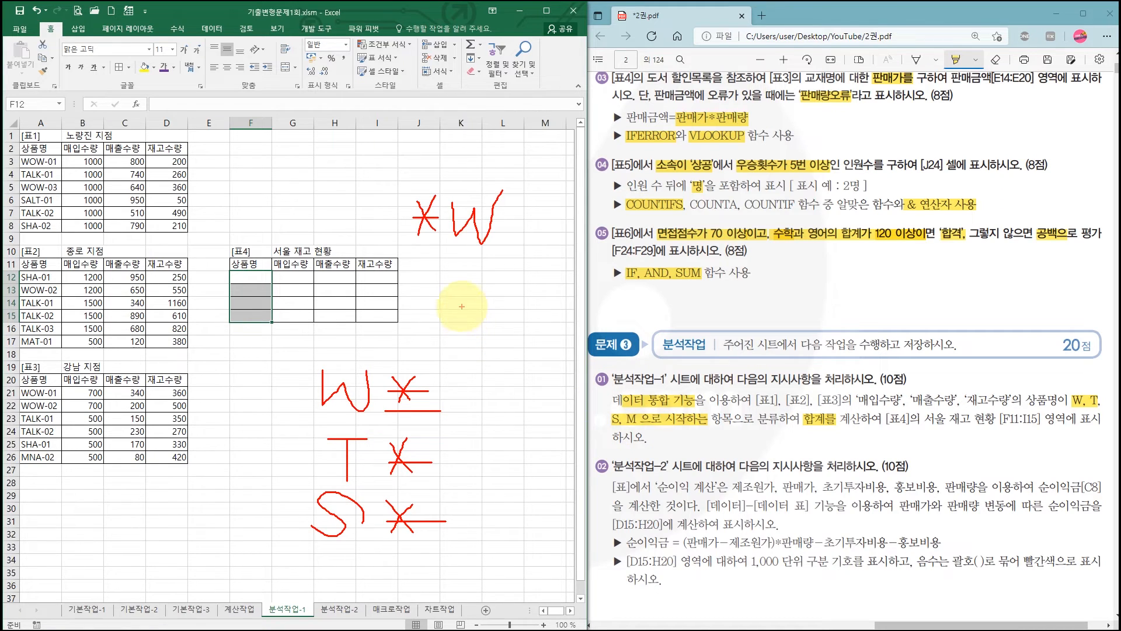
{"action": "mouse_move", "coordinate": [465, 298]}
{"action": "left_mouse_down"}
{"action": "mouse_move", "coordinate": [464, 329]}
{"action": "mouse_move", "coordinate": [517, 295]}
{"action": "mouse_move", "coordinate": [448, 308]}
{"action": "mouse_move", "coordinate": [436, 323]}
{"action": "left_mouse_up"}
{"action": "left_click_drag", "start_coordinate": [432, 298], "coordinate": [457, 311]}
{"action": "mouse_move", "coordinate": [540, 308]}
{"action": "left_mouse_down"}
{"action": "mouse_move", "coordinate": [519, 333]}
{"action": "mouse_move", "coordinate": [560, 318]}
{"action": "mouse_move", "coordinate": [481, 345]}
{"action": "mouse_move", "coordinate": [526, 313]}
{"action": "mouse_move", "coordinate": [502, 350]}
{"action": "left_mouse_up"}
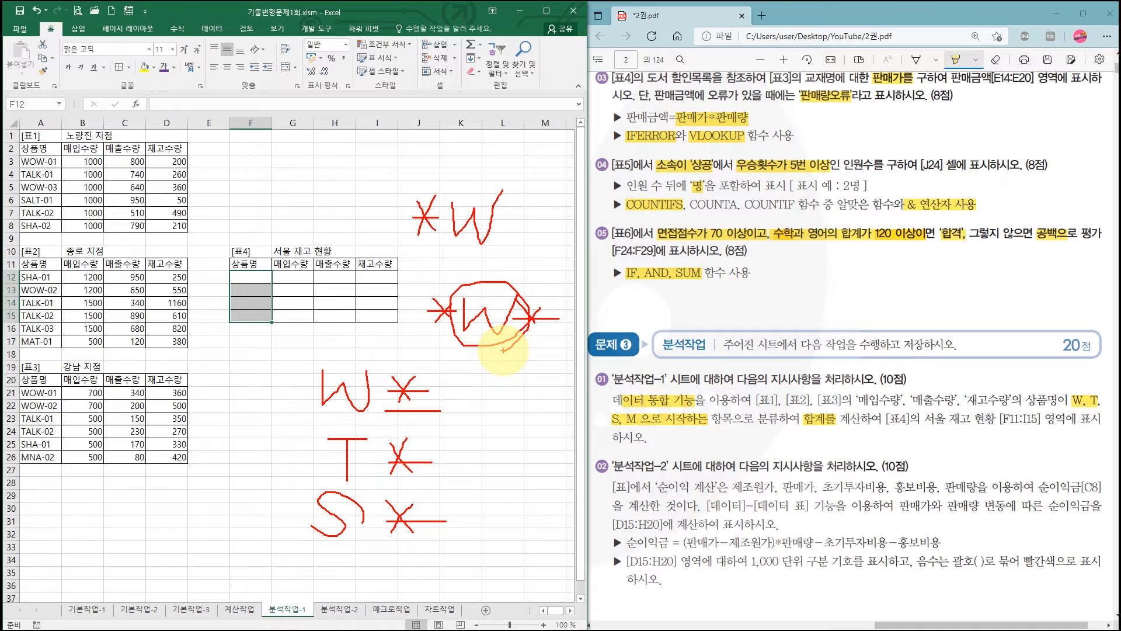
{"action": "key", "text": "Escape"}
- Enter the wildcard criteria W*, T*, S* and M* in the 상품명 cells F12:F15 of [표4]
{"action": "left_click", "coordinate": [251, 279]}
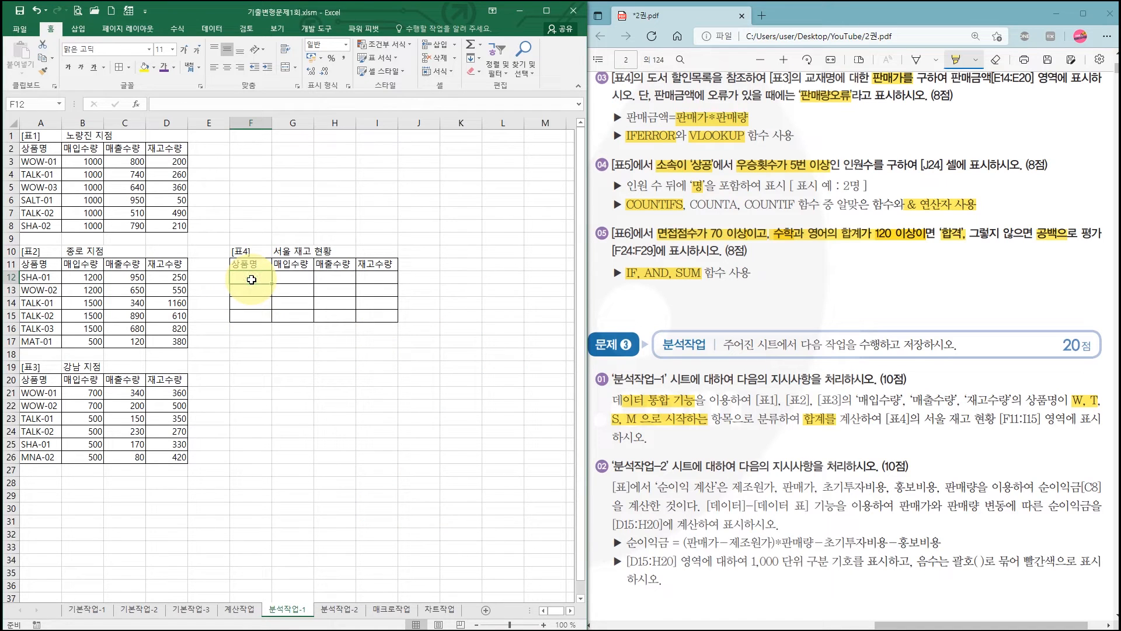
{"action": "left_click", "coordinate": [543, 624]}
{"action": "left_click", "coordinate": [543, 625]}
{"action": "left_click", "coordinate": [314, 306]}
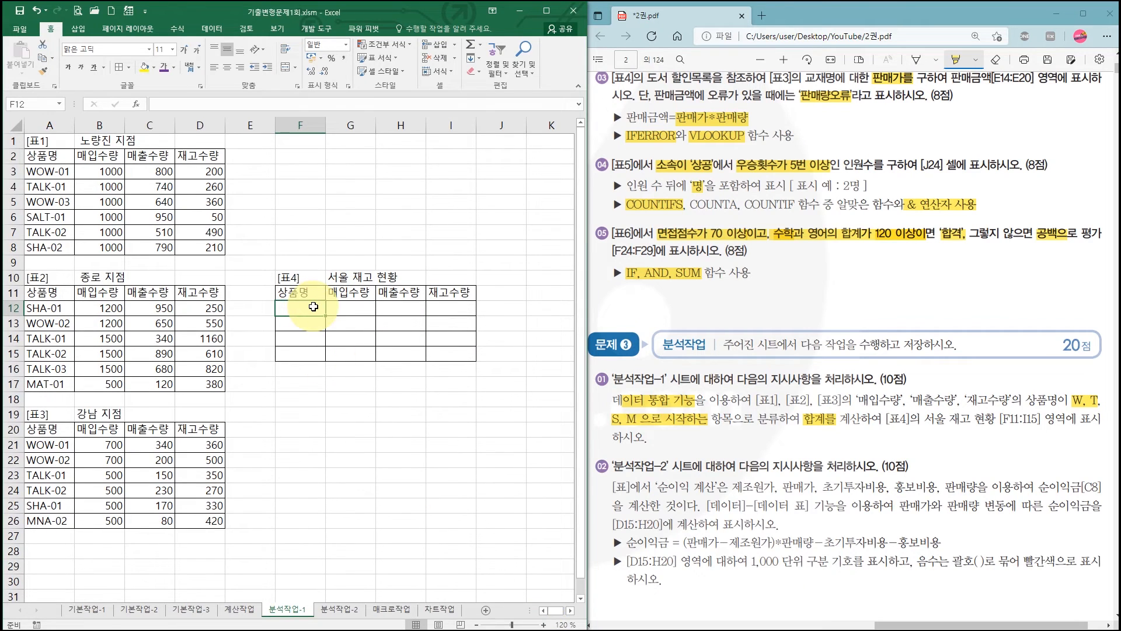
{"action": "type", "text": "W*"}
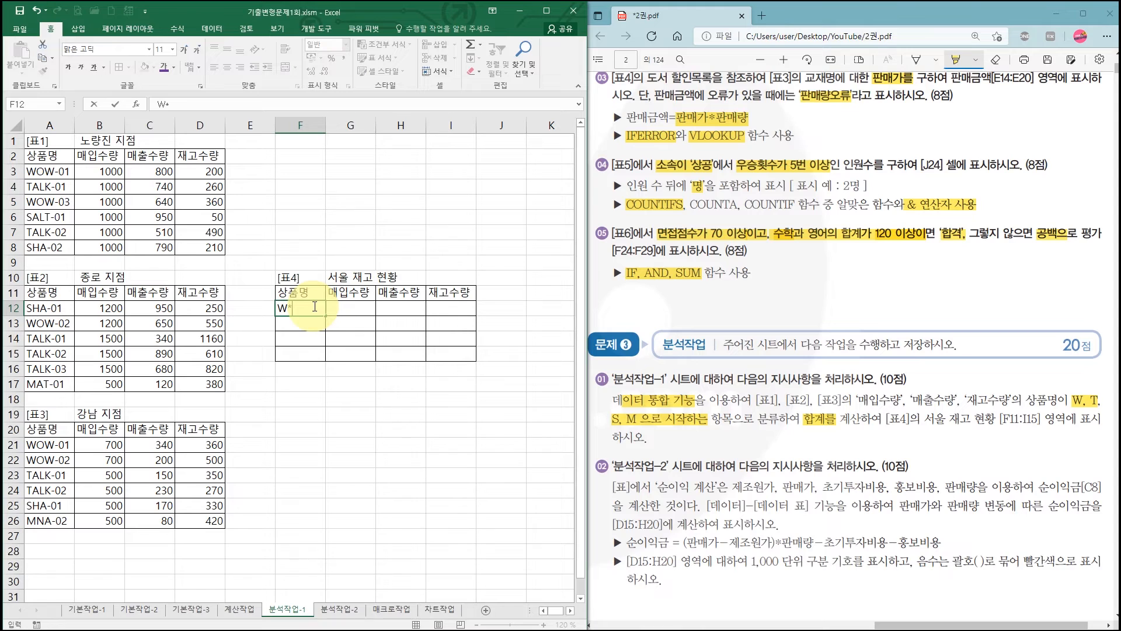
{"action": "key", "text": "Return"}
{"action": "type", "text": "T*"}
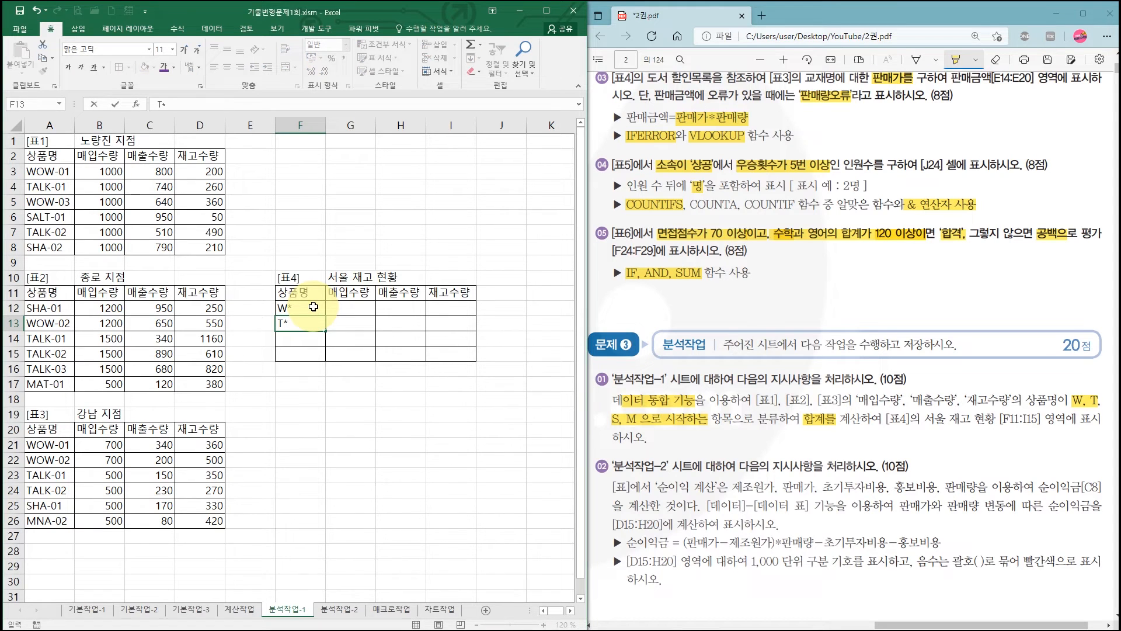
{"action": "key", "text": "Return"}
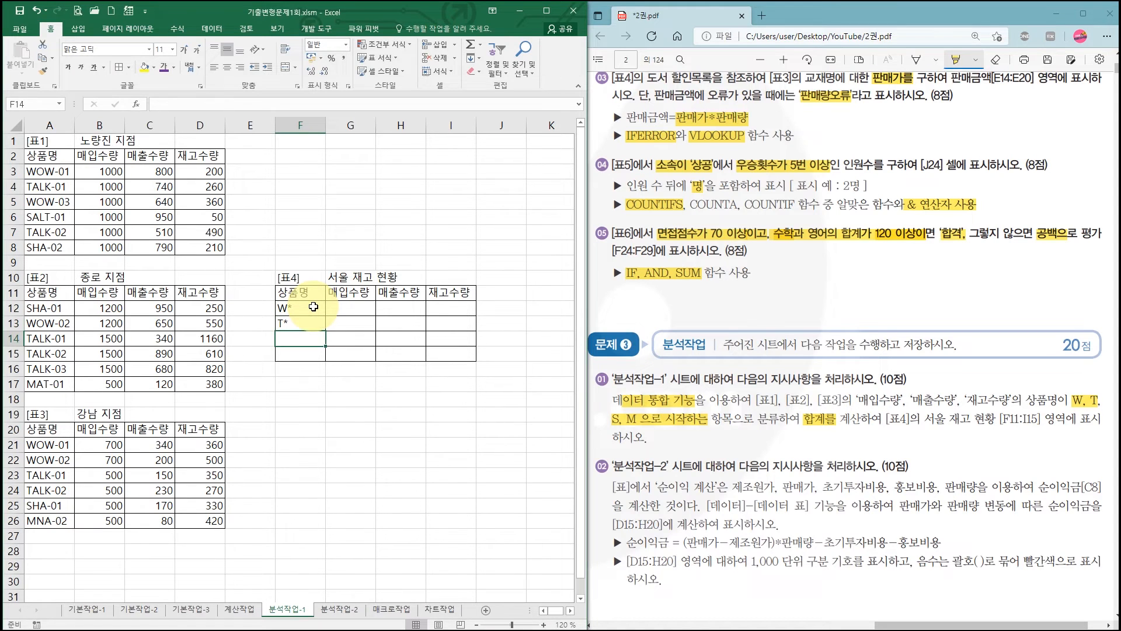
{"action": "type", "text": "S*"}
{"action": "key", "text": "Return"}
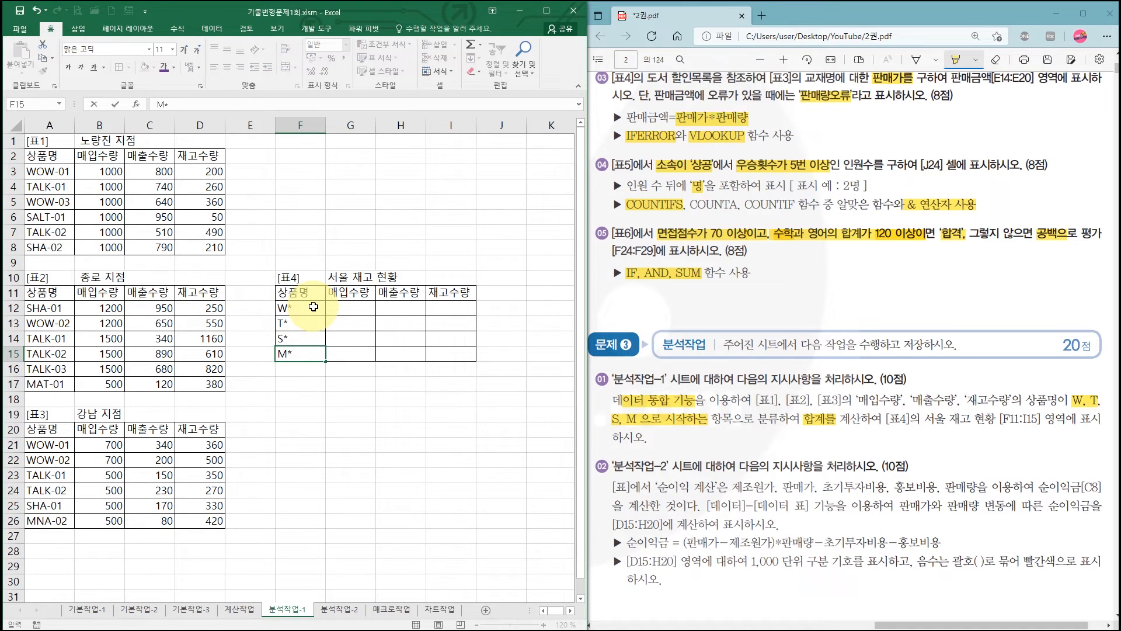
{"action": "key", "text": "Return"}
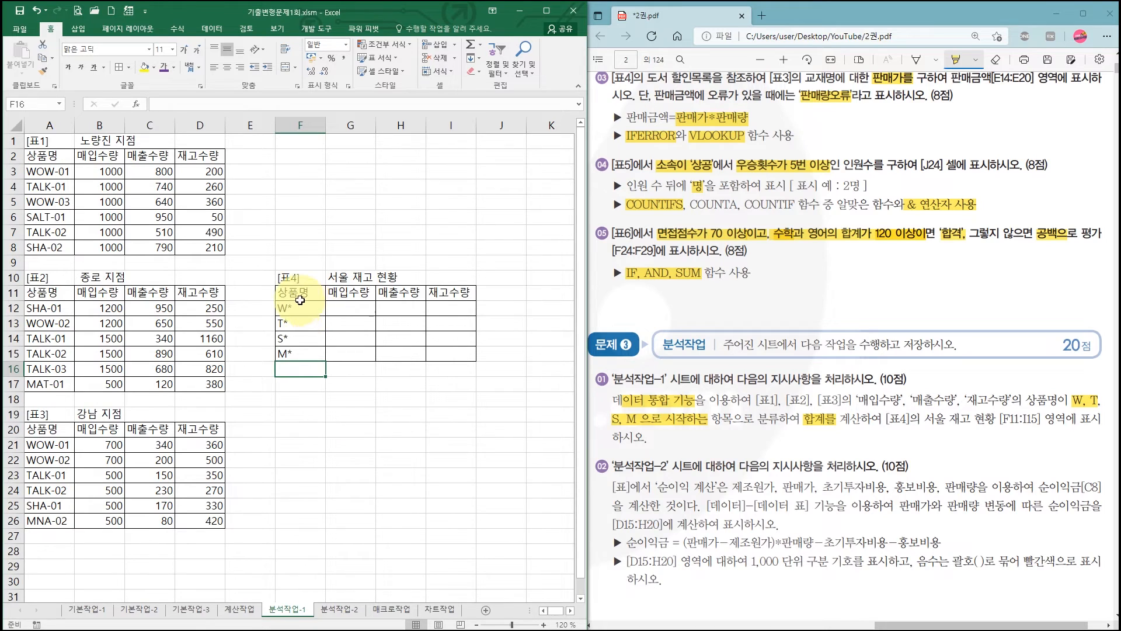
- Start a data consolidation (통합) into [표4] F11:I15 with 합계 as the function
{"action": "left_click_drag", "start_coordinate": [296, 293], "coordinate": [446, 356]}
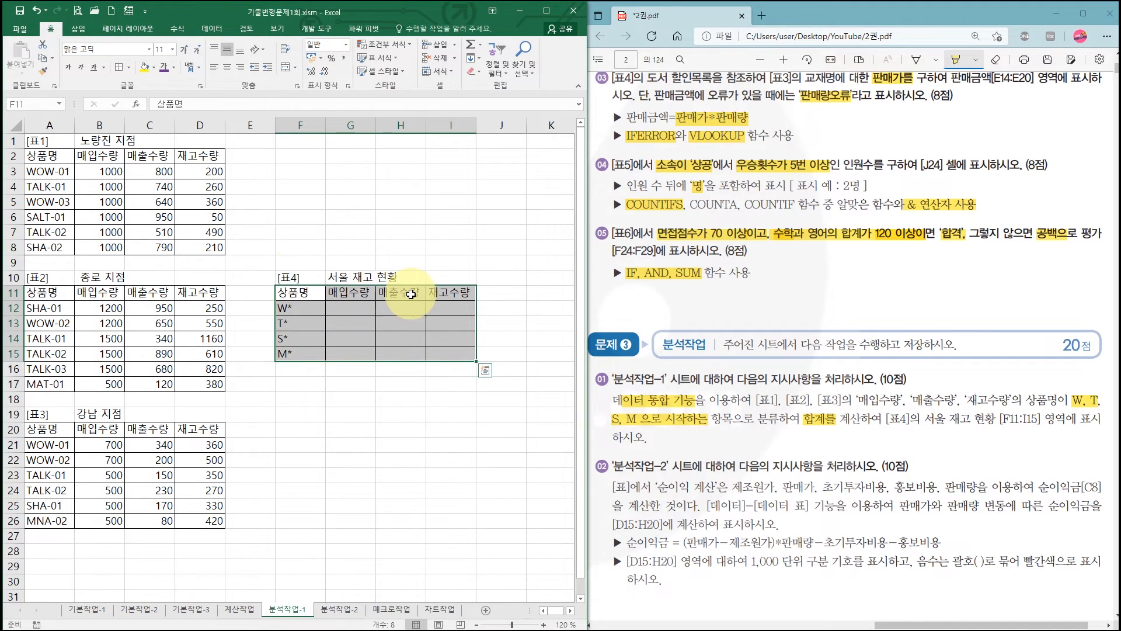
{"action": "left_click", "coordinate": [220, 30]}
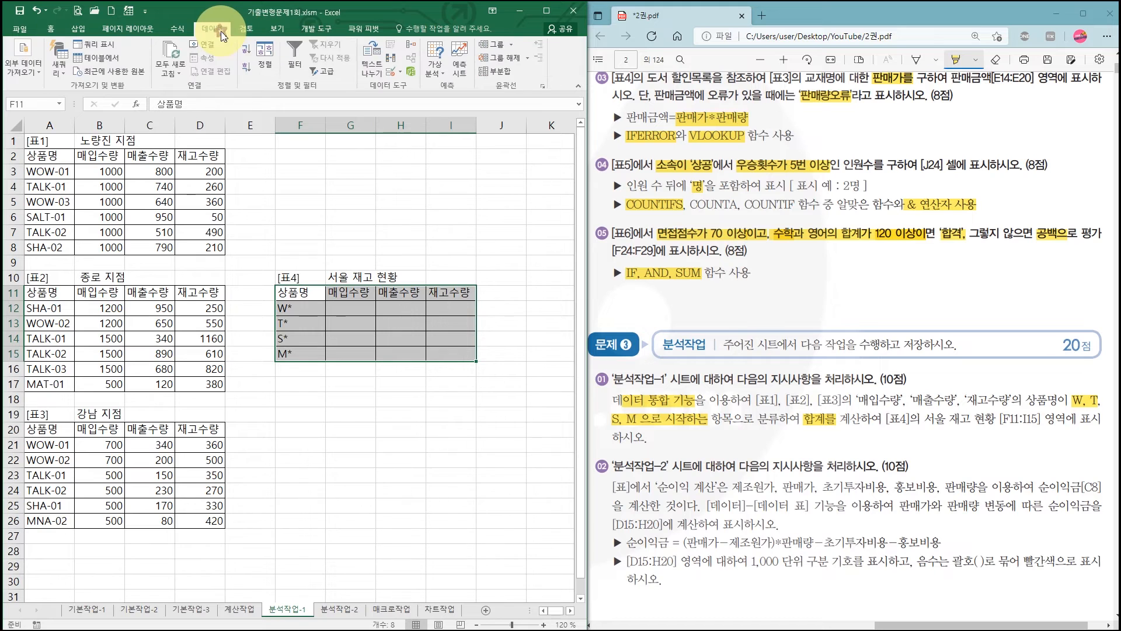
{"action": "left_click", "coordinate": [548, 11]}
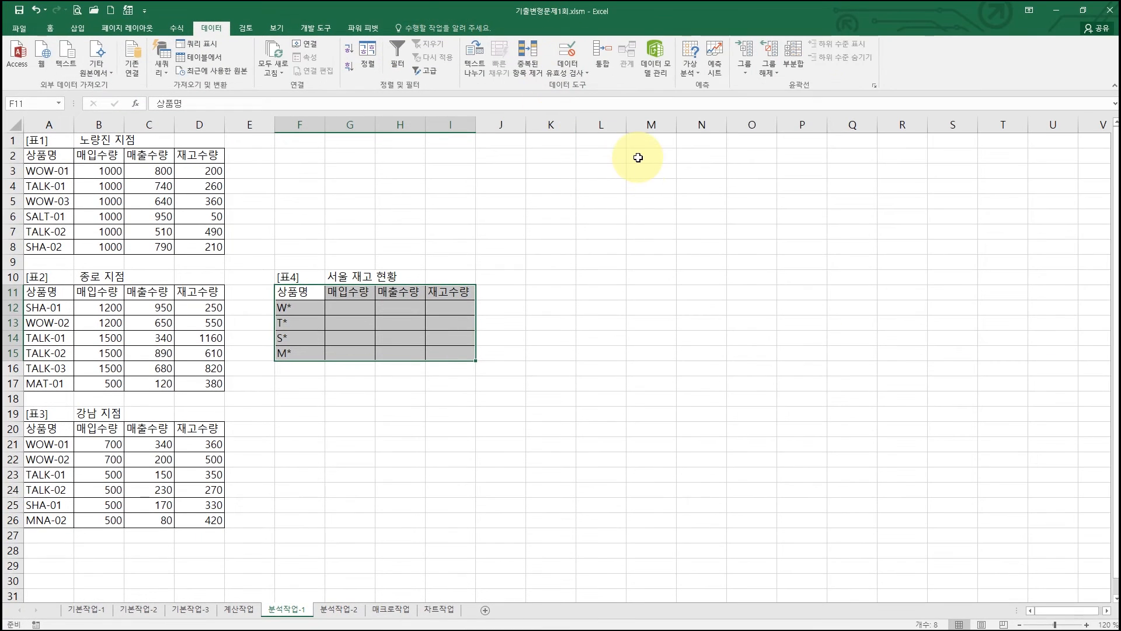
{"action": "left_click", "coordinate": [603, 67]}
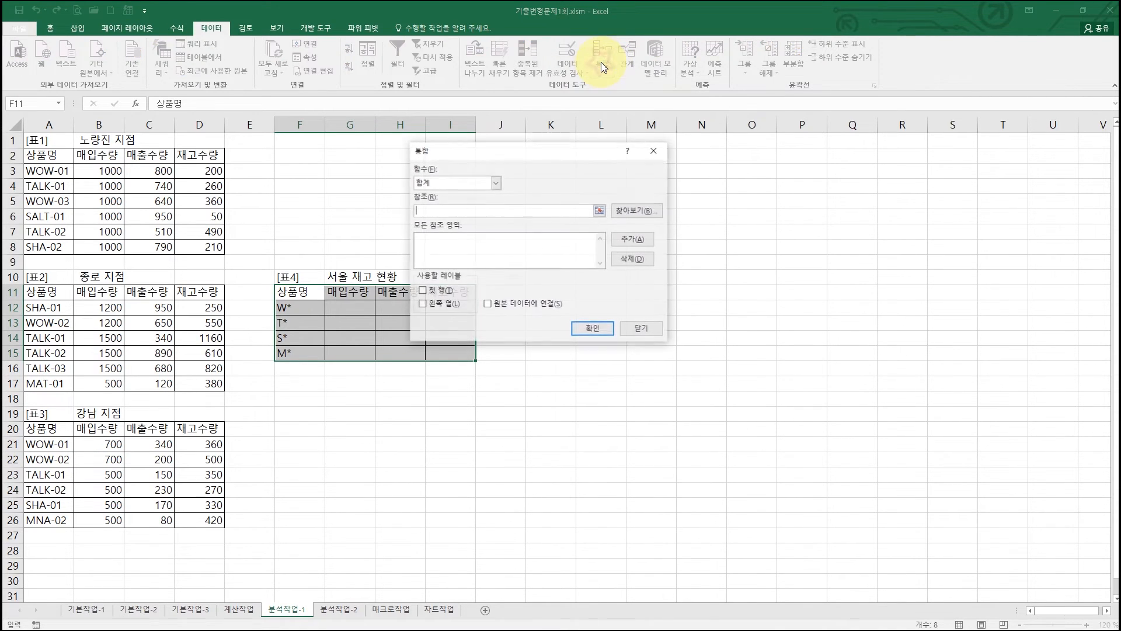
{"action": "left_click_drag", "start_coordinate": [528, 158], "coordinate": [645, 165]}
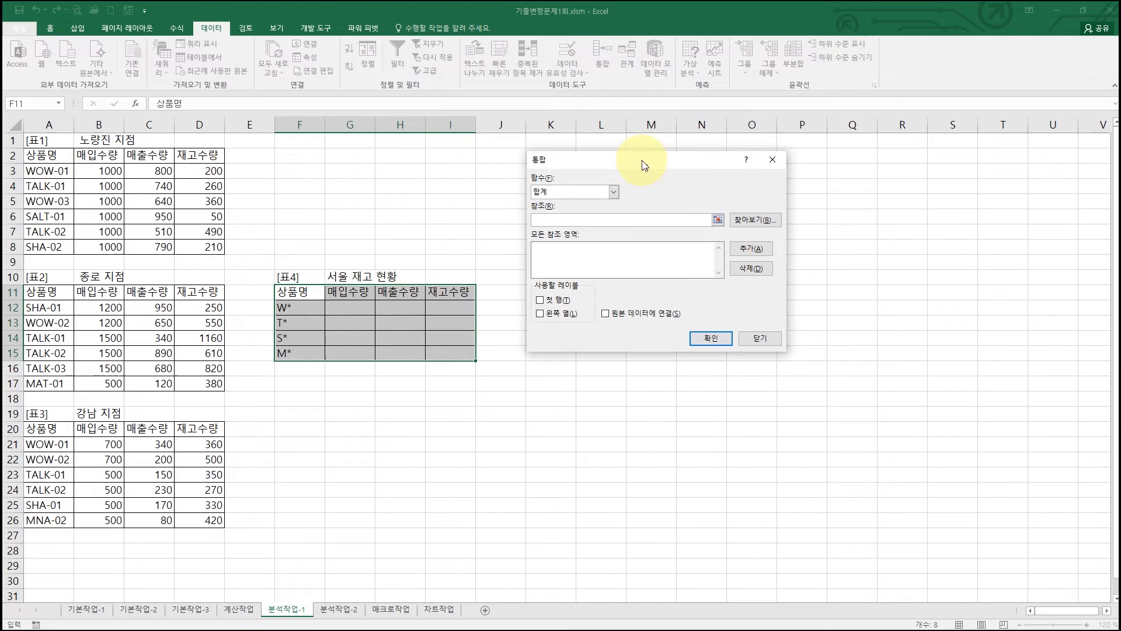
{"action": "left_click", "coordinate": [577, 192]}
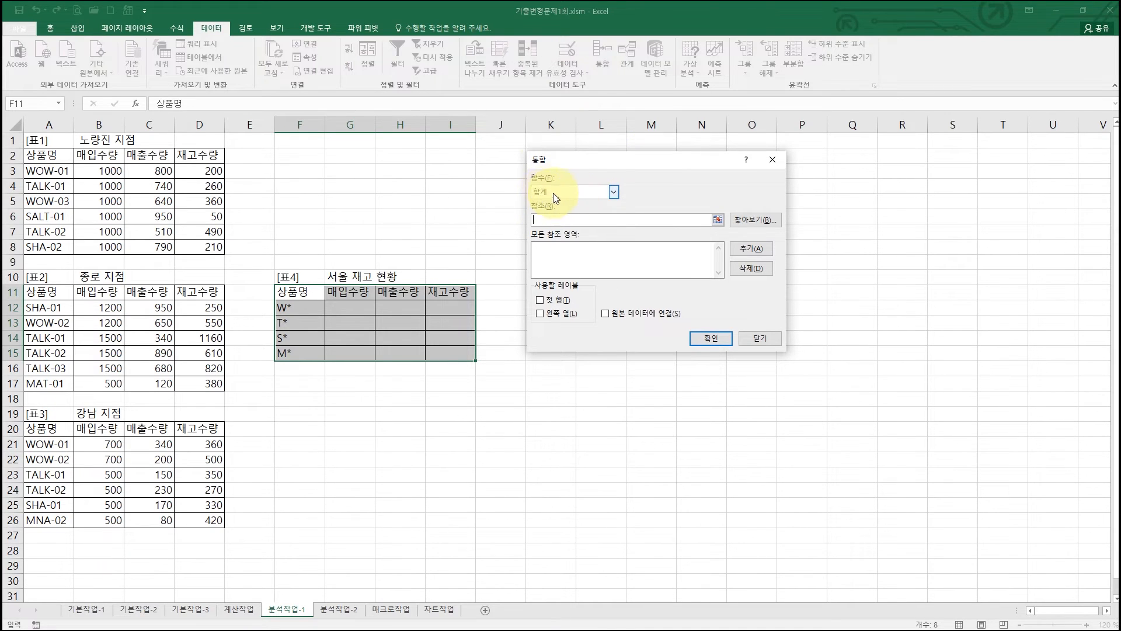
{"action": "left_click", "coordinate": [566, 203]}
{"action": "left_click", "coordinate": [545, 219]}
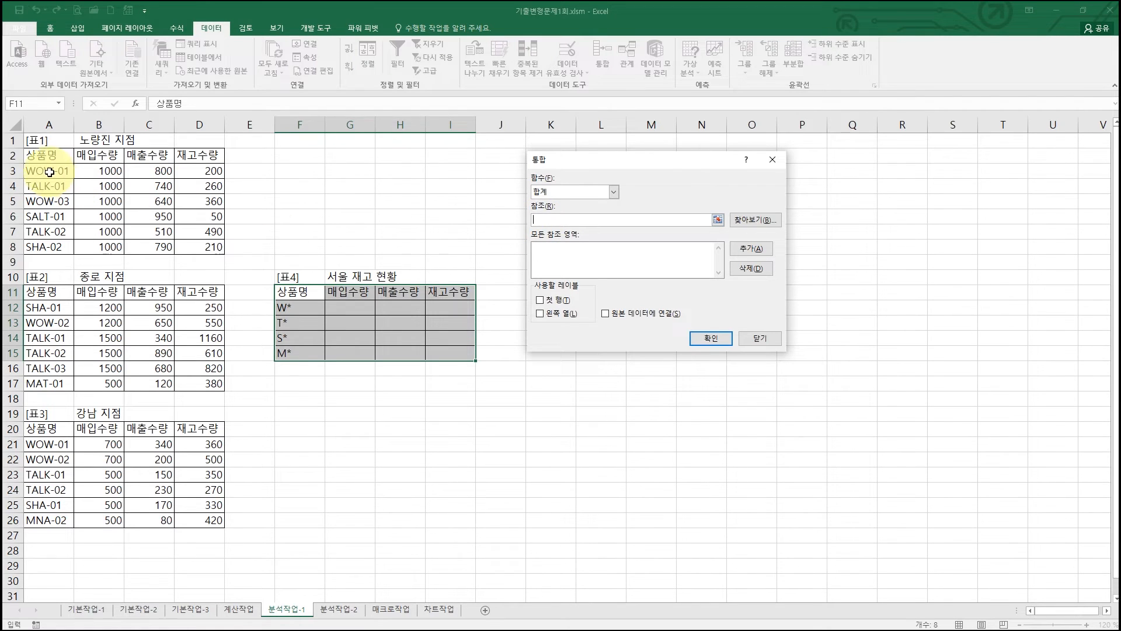
- Add the ranges A2:D8, A11:D17 and A20:D26 of [표1], [표2] and [표3] as consolidation references
{"action": "left_click_drag", "start_coordinate": [36, 156], "coordinate": [218, 246]}
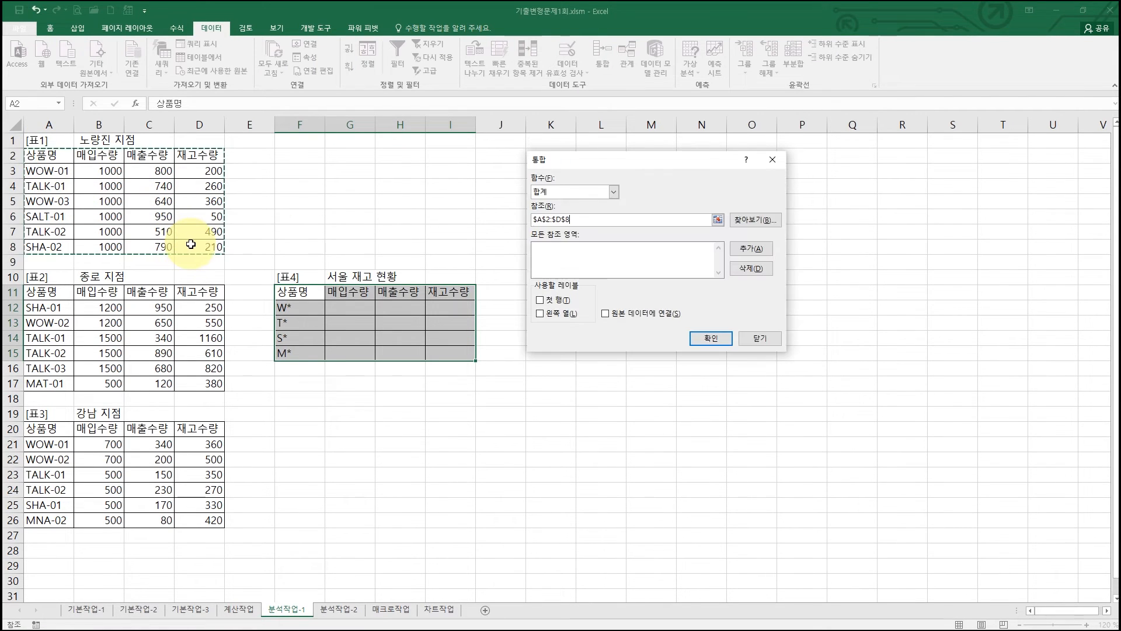
{"action": "left_click", "coordinate": [751, 248]}
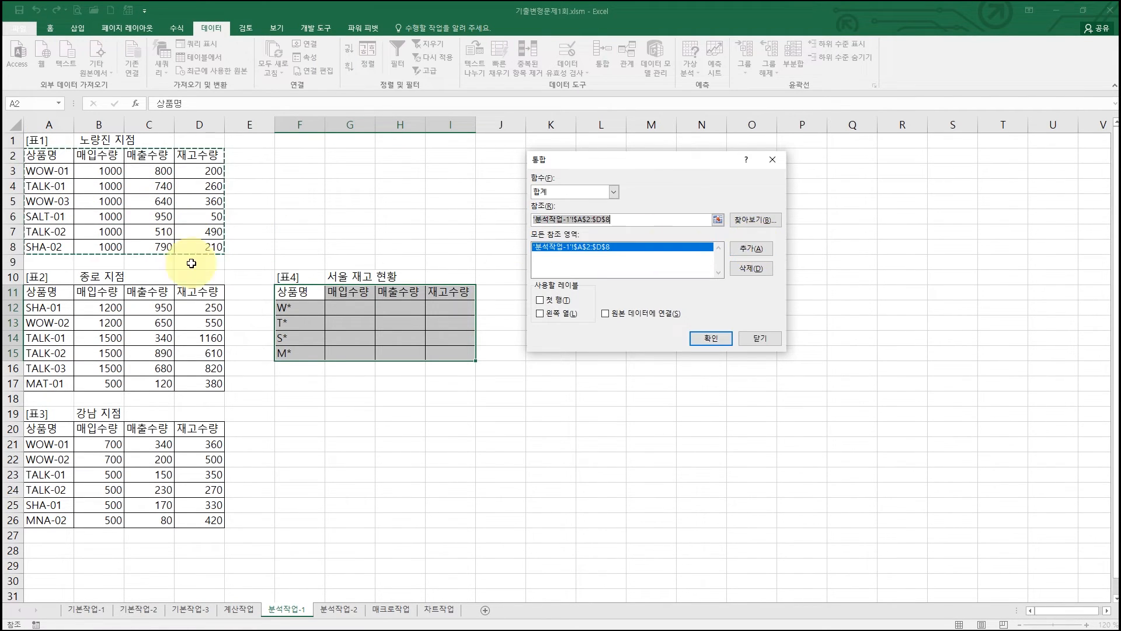
{"action": "left_click", "coordinate": [44, 293]}
{"action": "left_click_drag", "start_coordinate": [44, 294], "coordinate": [216, 383]}
{"action": "left_click", "coordinate": [751, 248]}
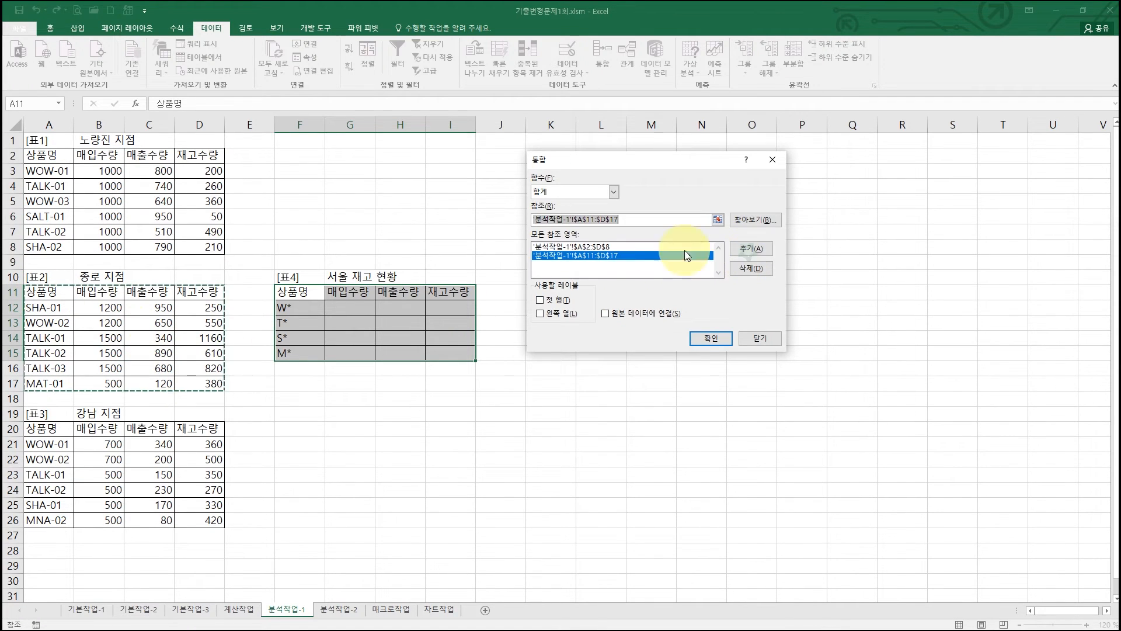
{"action": "left_click_drag", "start_coordinate": [37, 431], "coordinate": [188, 518]}
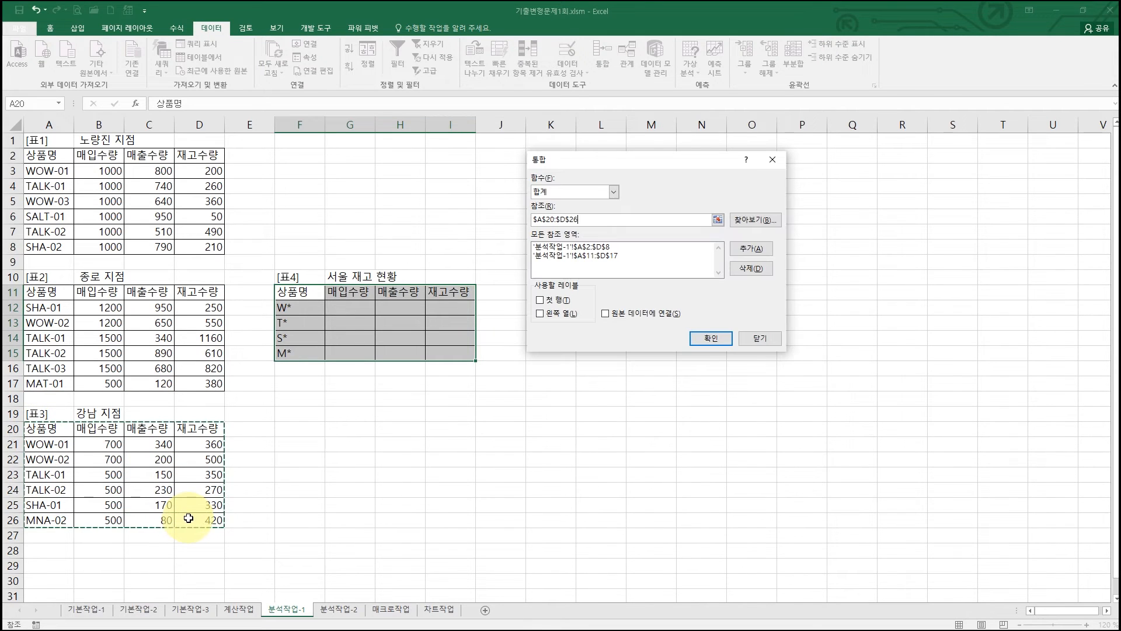
{"action": "left_click", "coordinate": [759, 250]}
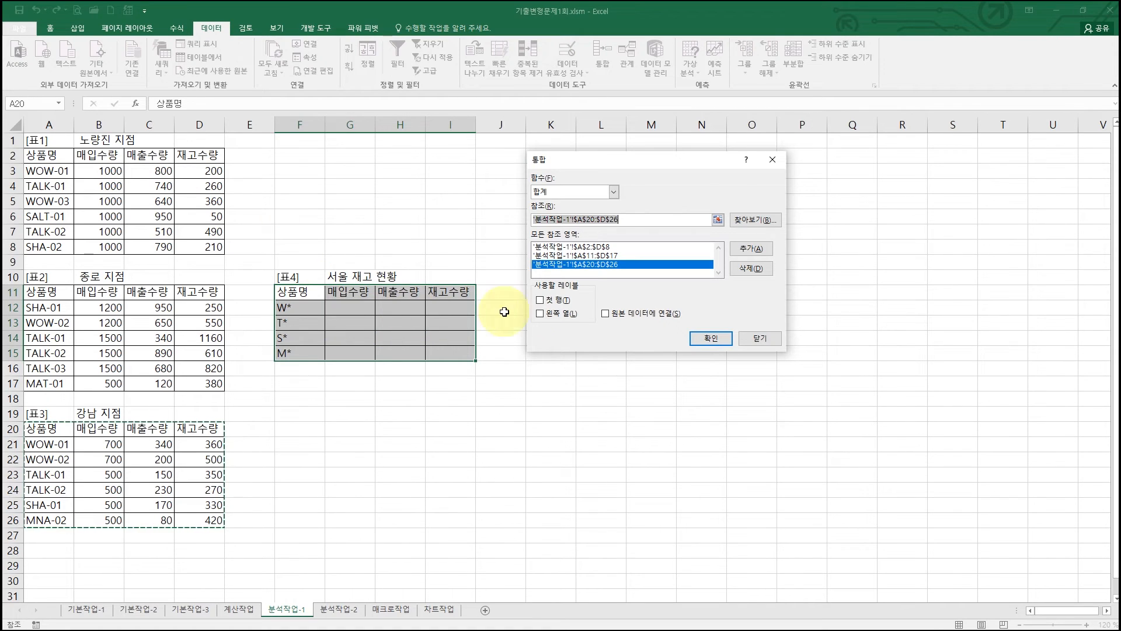
- Use both 첫 행 and 왼쪽 열 as labels and run the consolidation into [표4]
{"action": "left_click", "coordinate": [546, 300]}
{"action": "left_click", "coordinate": [547, 312]}
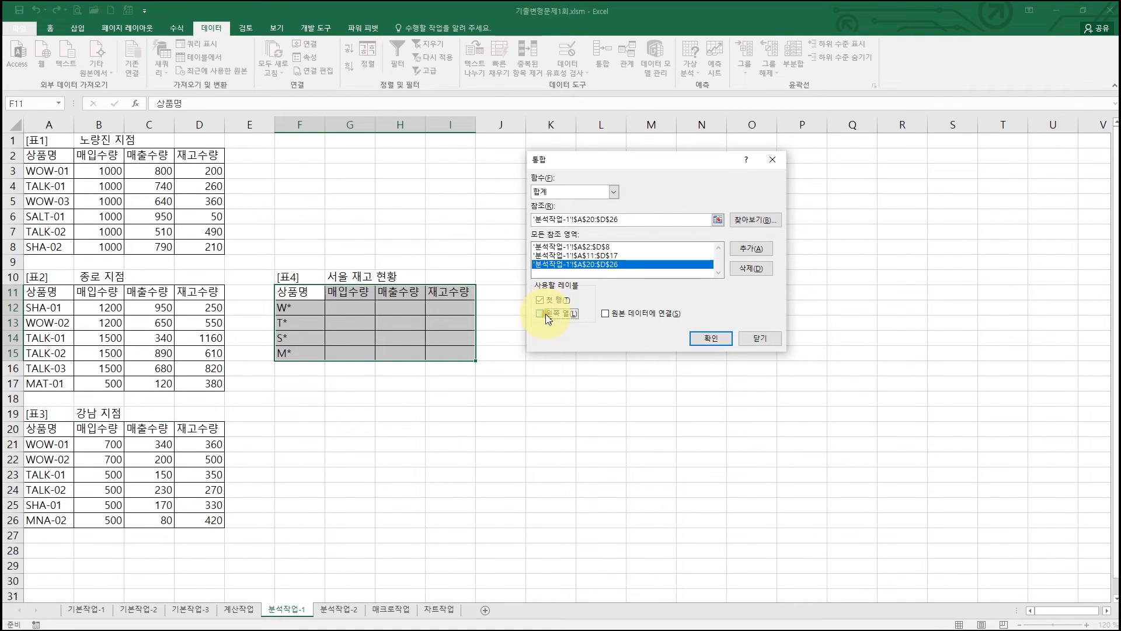
{"action": "left_click", "coordinate": [711, 339]}
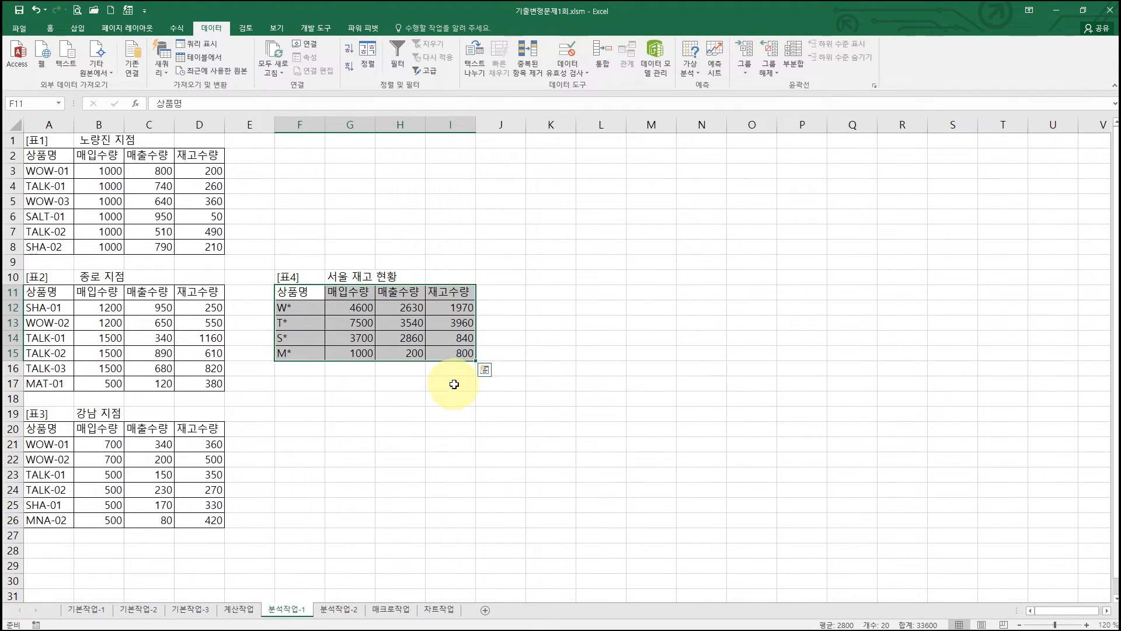
- Restore the workbook window to full height beside the PDF and switch to the 분석작업-2 sheet
{"action": "left_click", "coordinate": [1083, 10]}
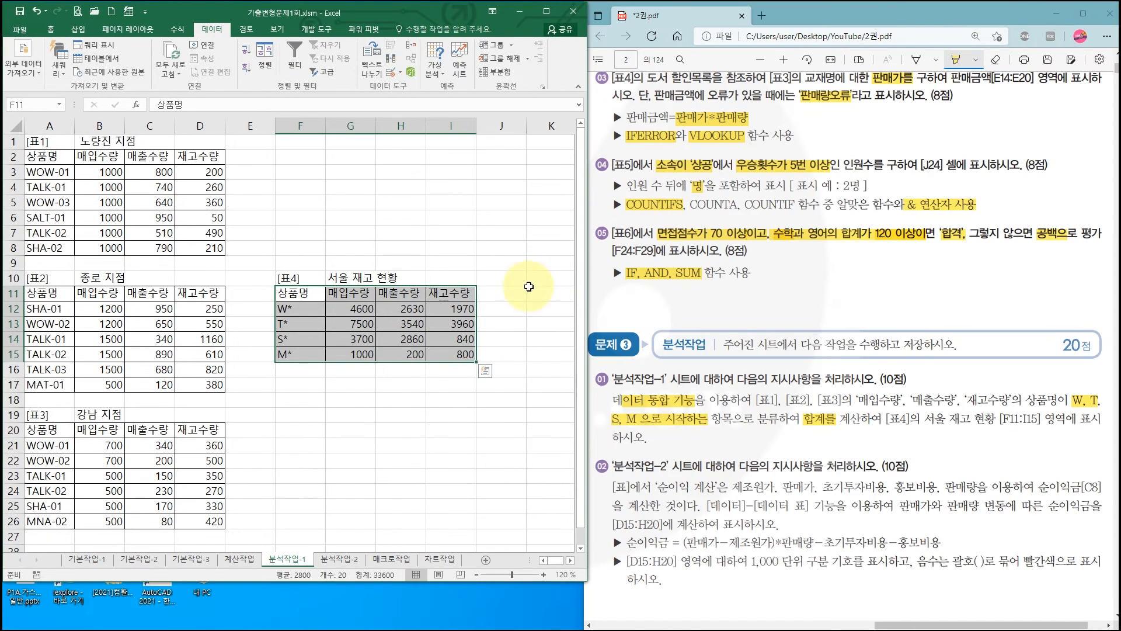
{"action": "left_click_drag", "start_coordinate": [516, 580], "coordinate": [510, 628]}
{"action": "left_click", "coordinate": [339, 610]}
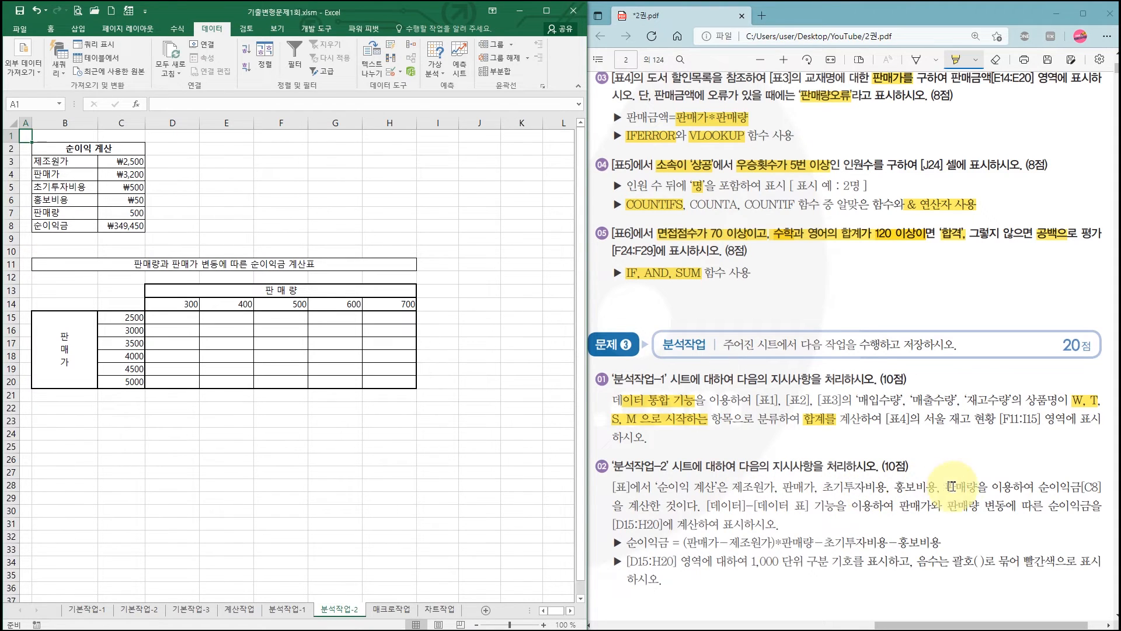
- Highlight '순이익금[C8]', '[데이터]-[데이터 표]', '판매가', '판매량', '순이익금' and the profit formula in the PDF's 분석작업-2 task
{"action": "left_click_drag", "start_coordinate": [1038, 486], "coordinate": [1104, 487]}
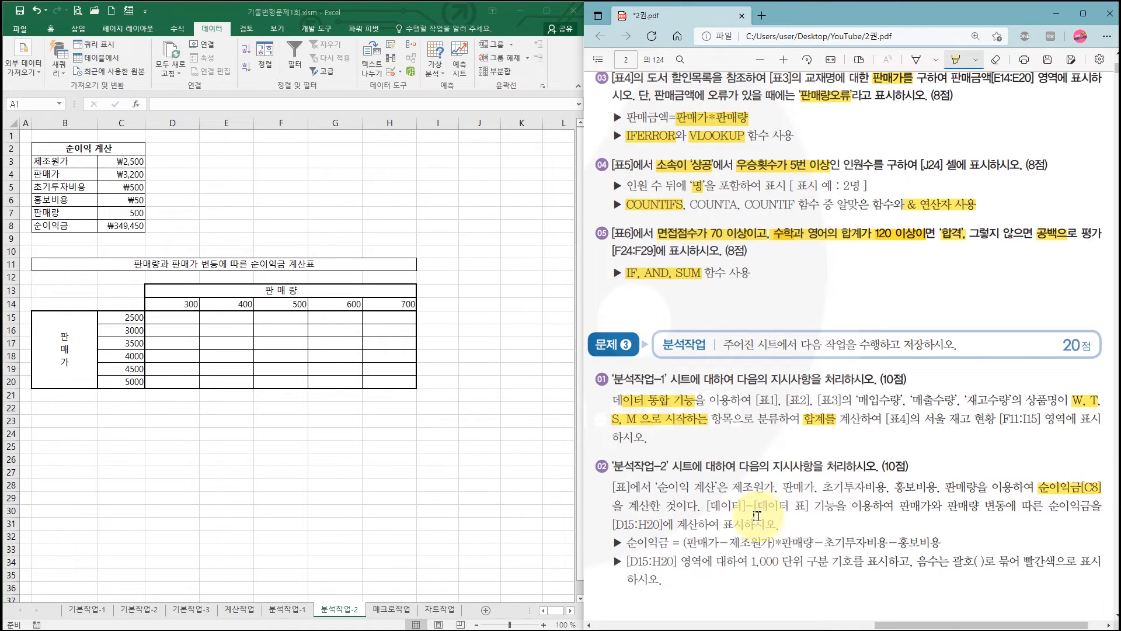
{"action": "left_click_drag", "start_coordinate": [756, 505], "coordinate": [810, 505]}
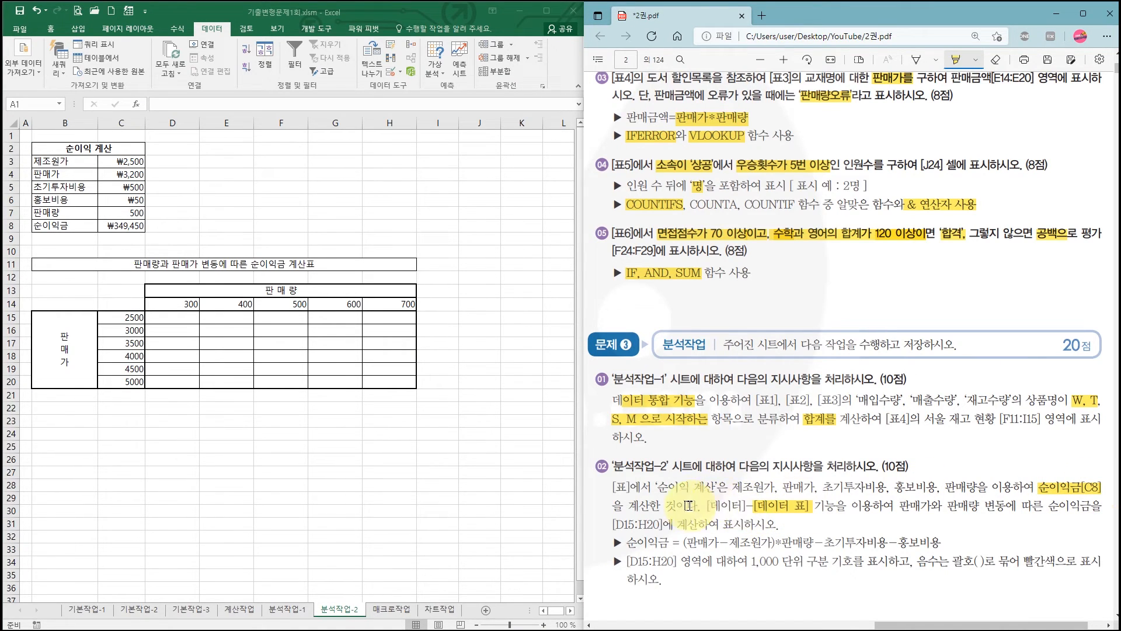
{"action": "left_click_drag", "start_coordinate": [706, 505], "coordinate": [747, 506]}
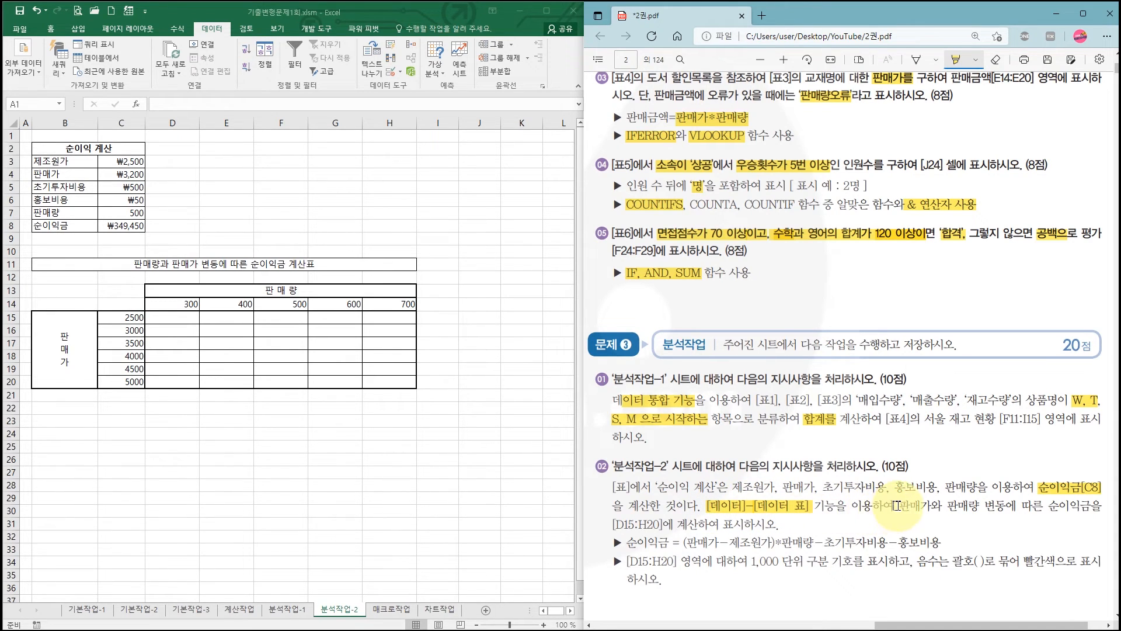
{"action": "left_click_drag", "start_coordinate": [929, 506], "coordinate": [978, 505]}
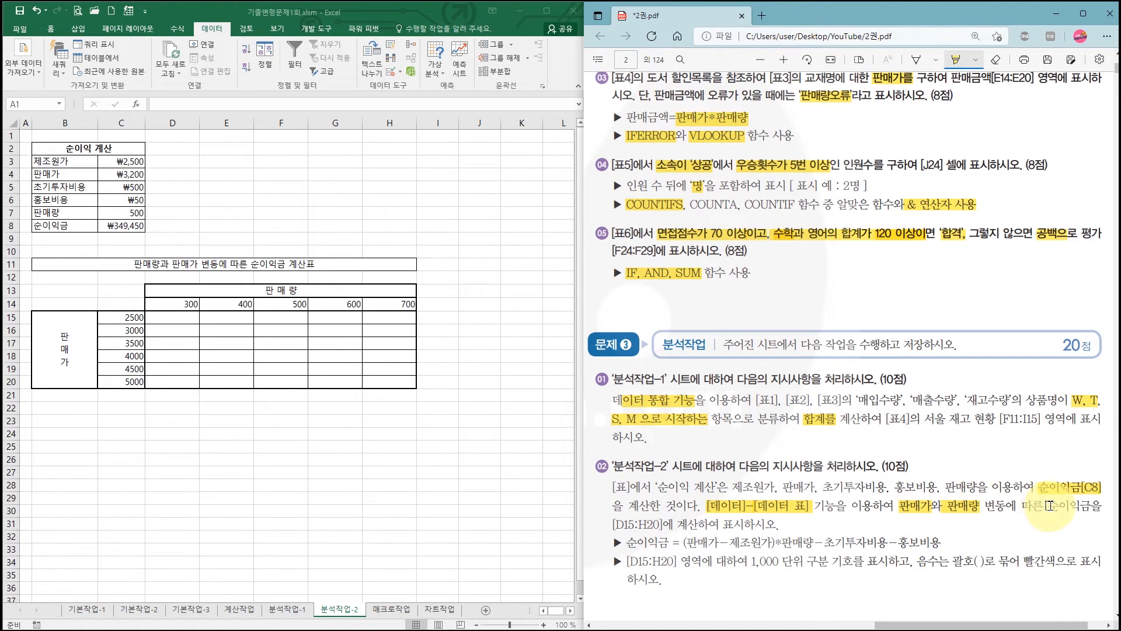
{"action": "left_click_drag", "start_coordinate": [1048, 506], "coordinate": [1091, 506]}
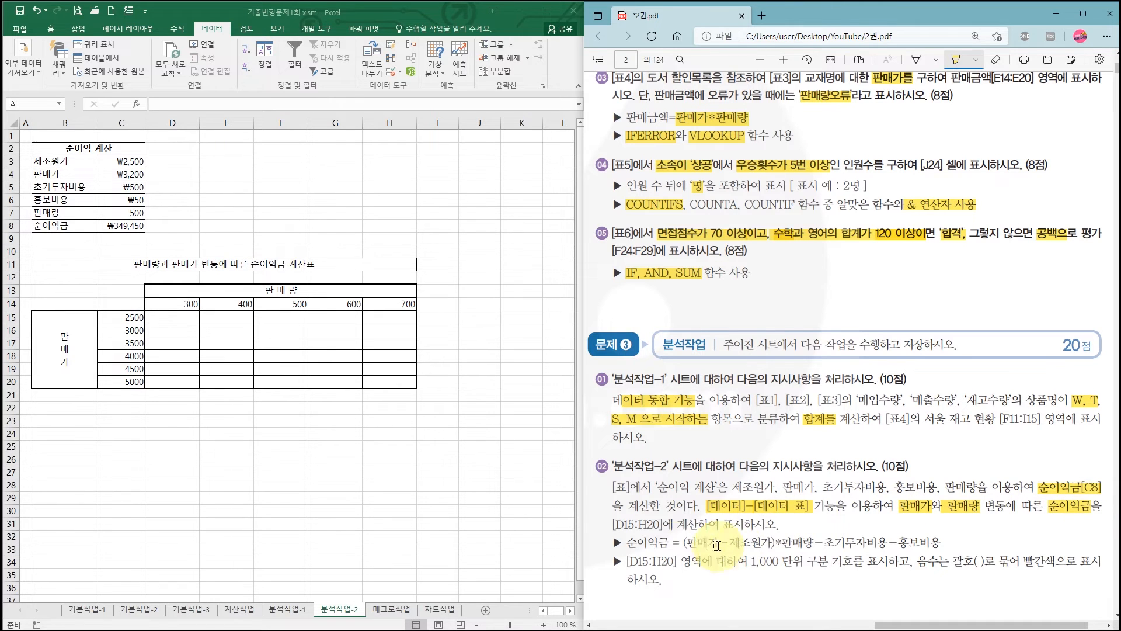
{"action": "left_click_drag", "start_coordinate": [670, 542], "coordinate": [941, 543]}
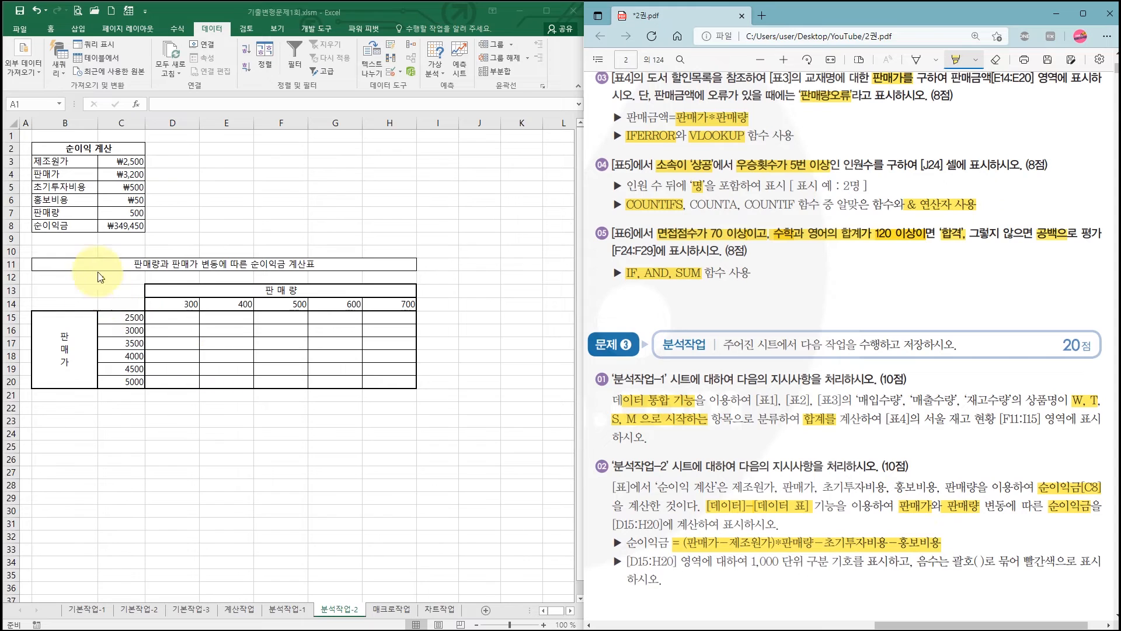
- Link the data table's corner cell C14 to the 순이익금 calculation with the formula =C8
{"action": "left_click", "coordinate": [112, 232]}
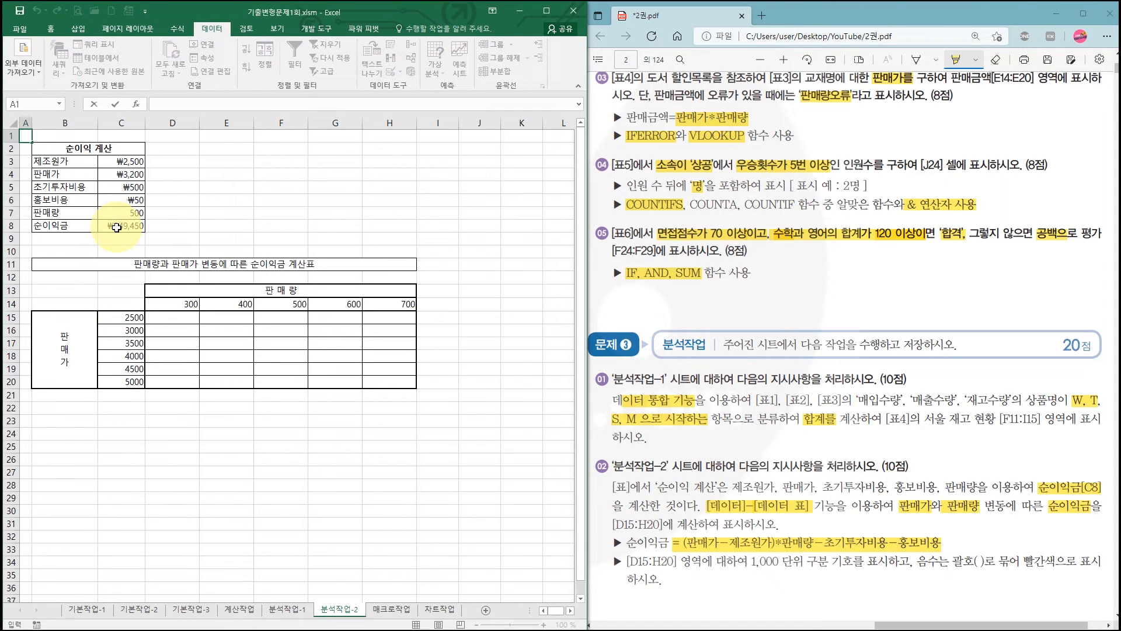
{"action": "left_click", "coordinate": [119, 227]}
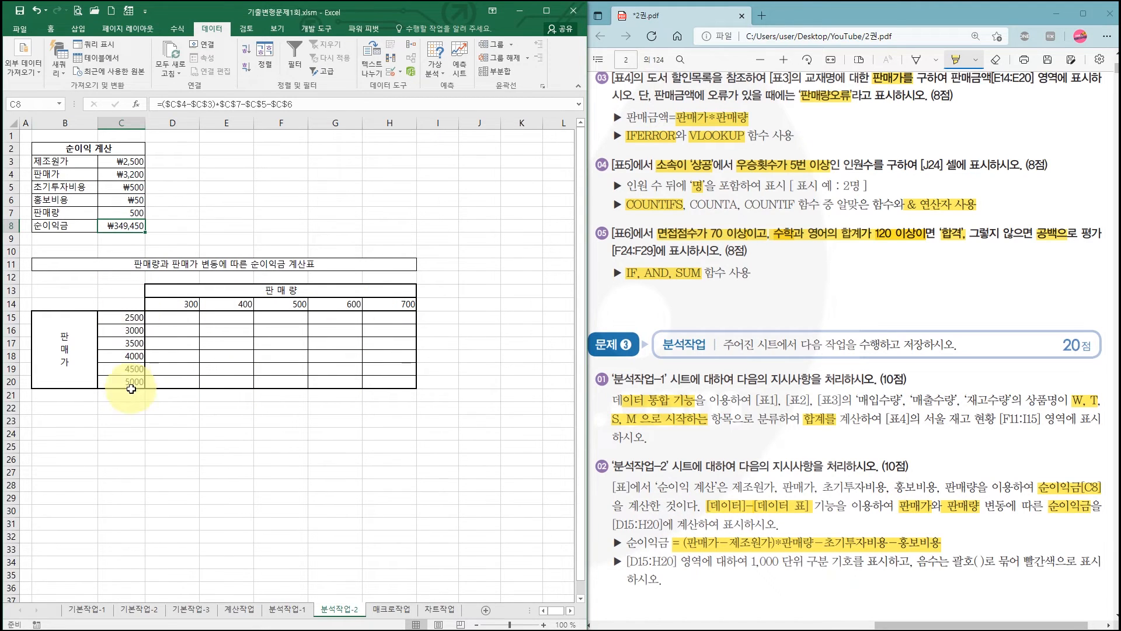
{"action": "left_click", "coordinate": [126, 308]}
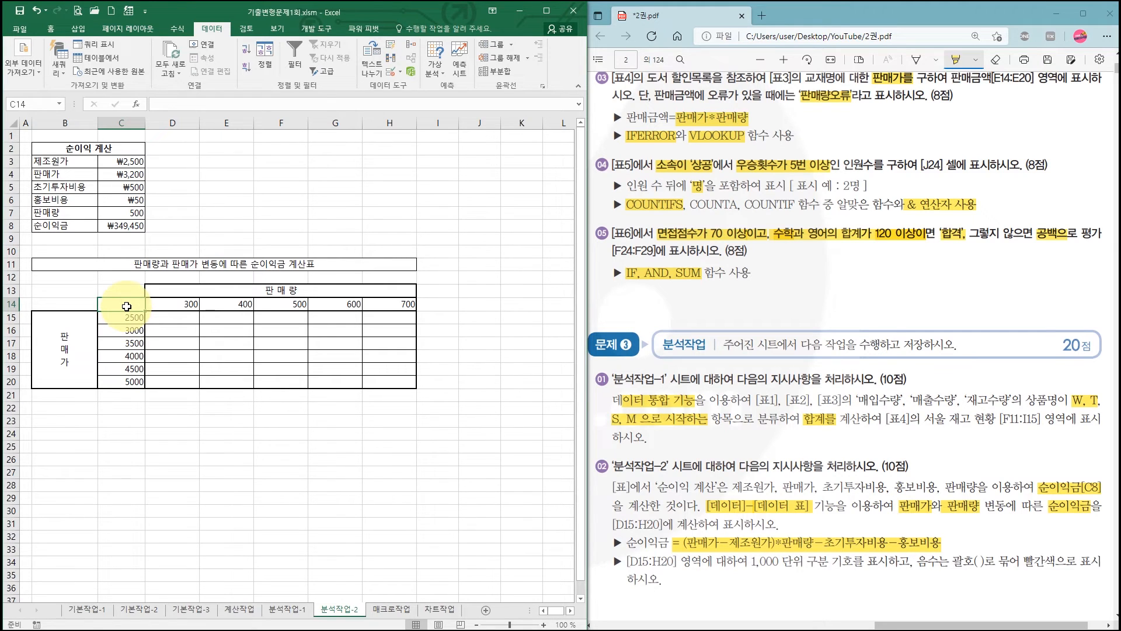
{"action": "type", "text": "="}
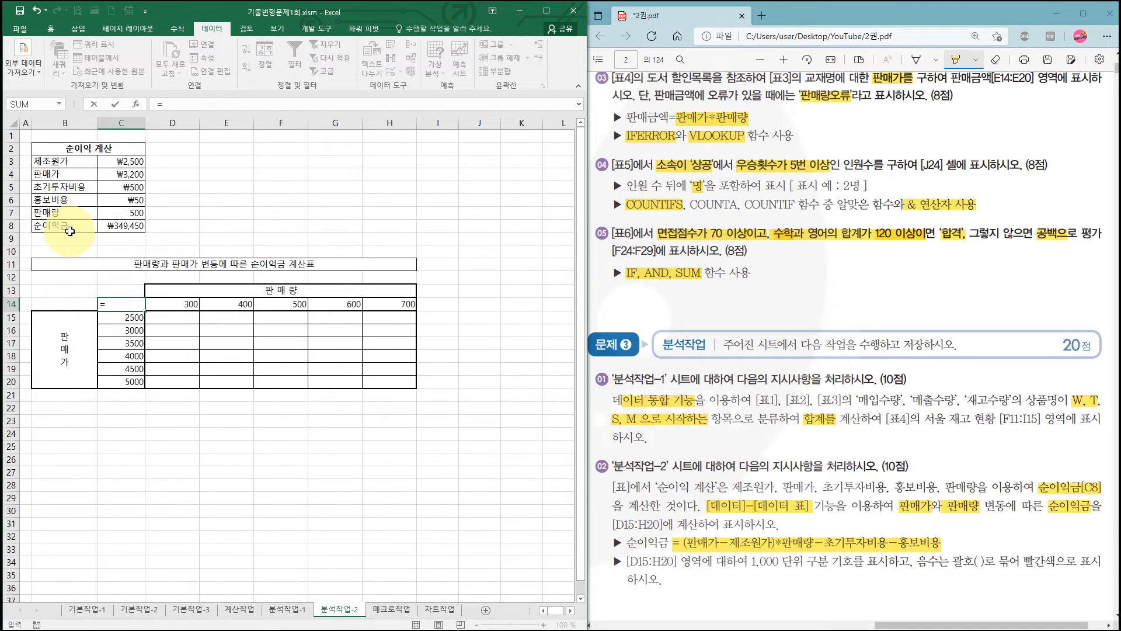
{"action": "left_click", "coordinate": [132, 227]}
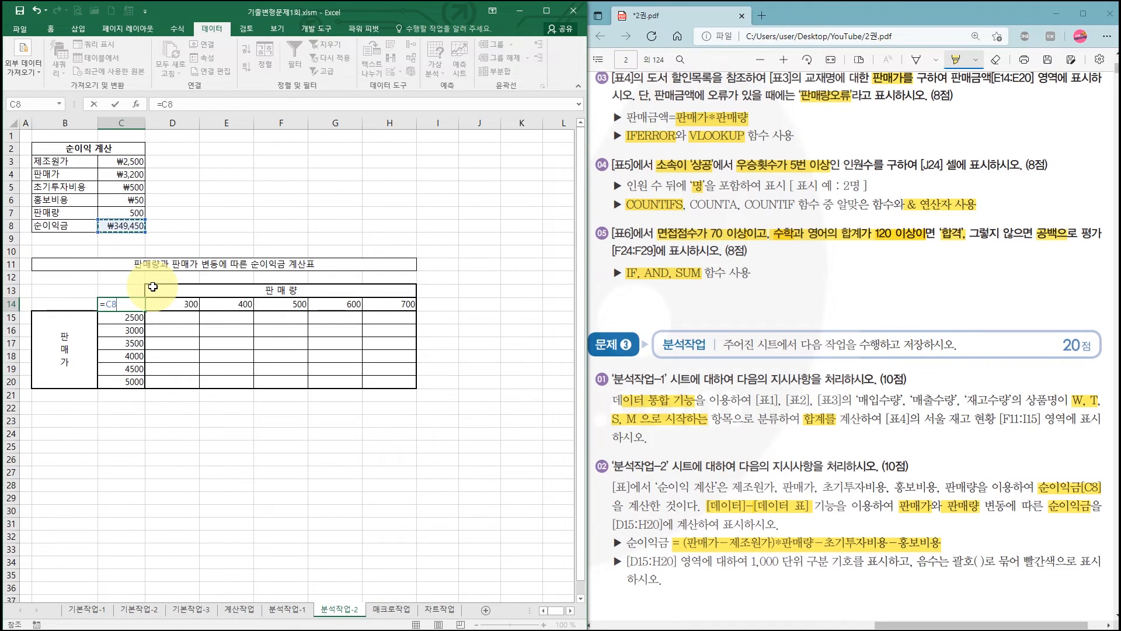
{"action": "key", "text": "Return"}
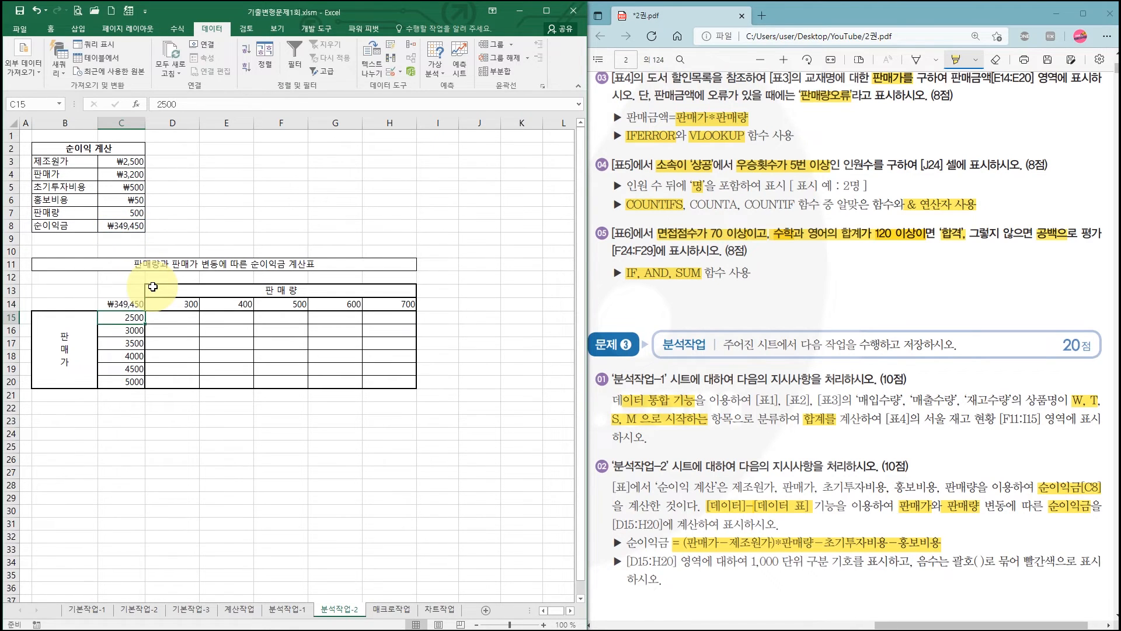
{"action": "left_click", "coordinate": [122, 226]}
{"action": "left_click", "coordinate": [125, 304]}
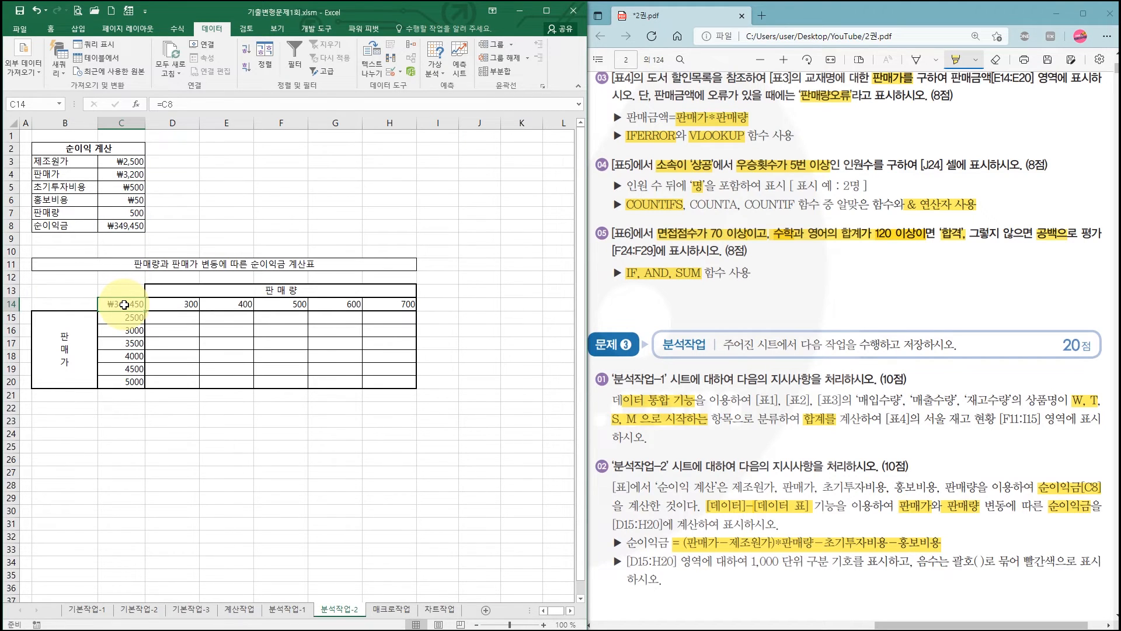
- Create a what-if data table on C14:H20 with C7 (판매량) as row input cell and C4 (판매가) as column input cell
{"action": "left_click_drag", "start_coordinate": [125, 304], "coordinate": [388, 379]}
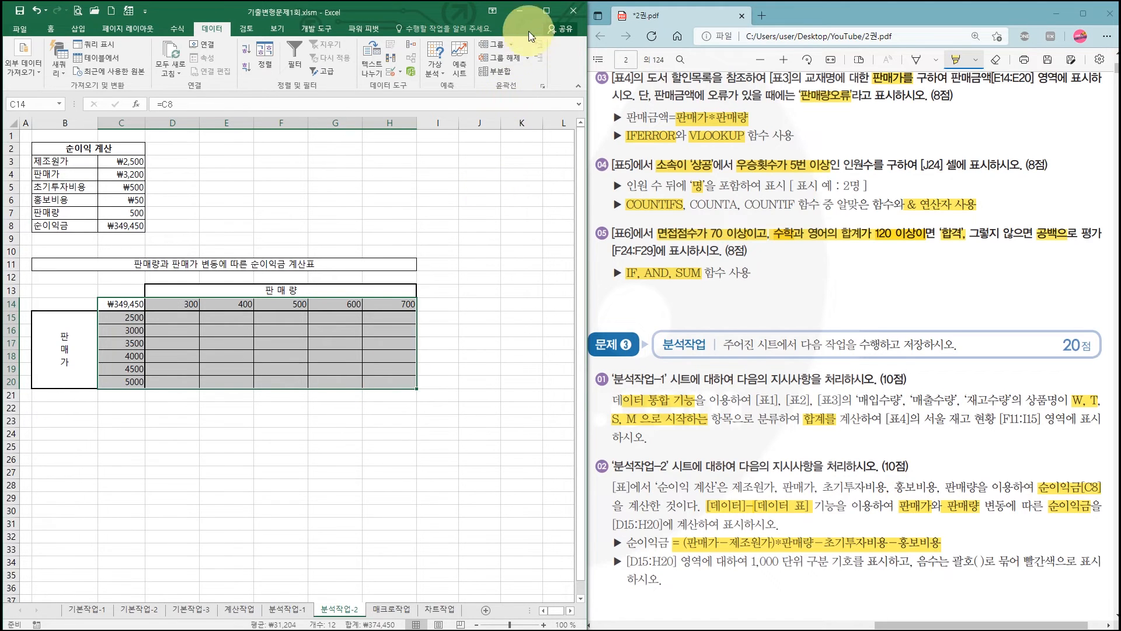
{"action": "left_click", "coordinate": [546, 11]}
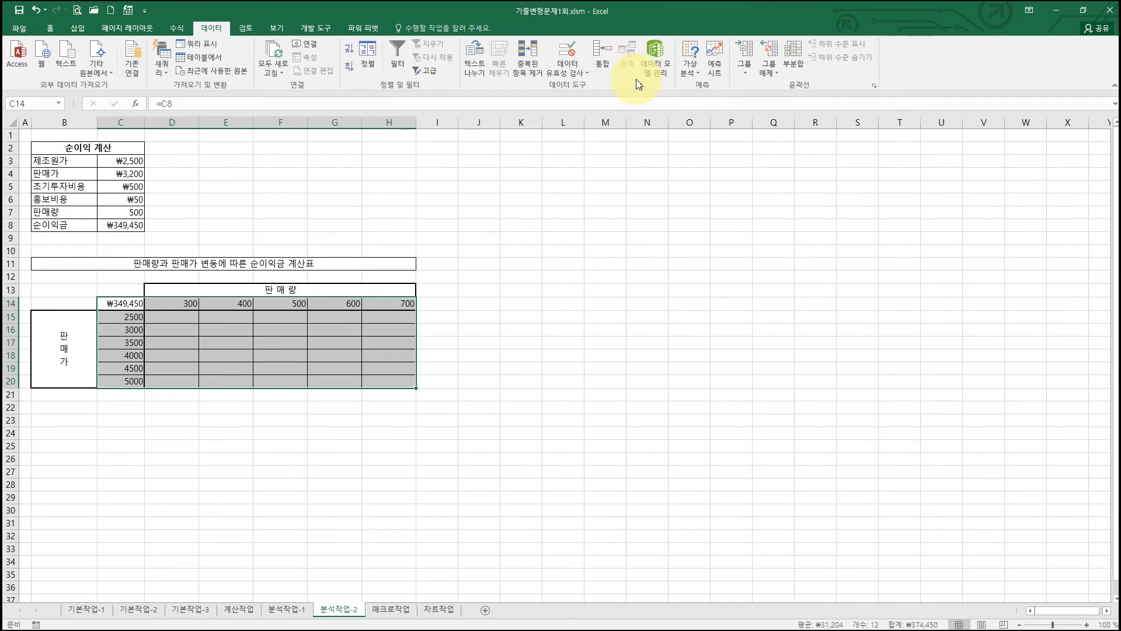
{"action": "left_click", "coordinate": [690, 65]}
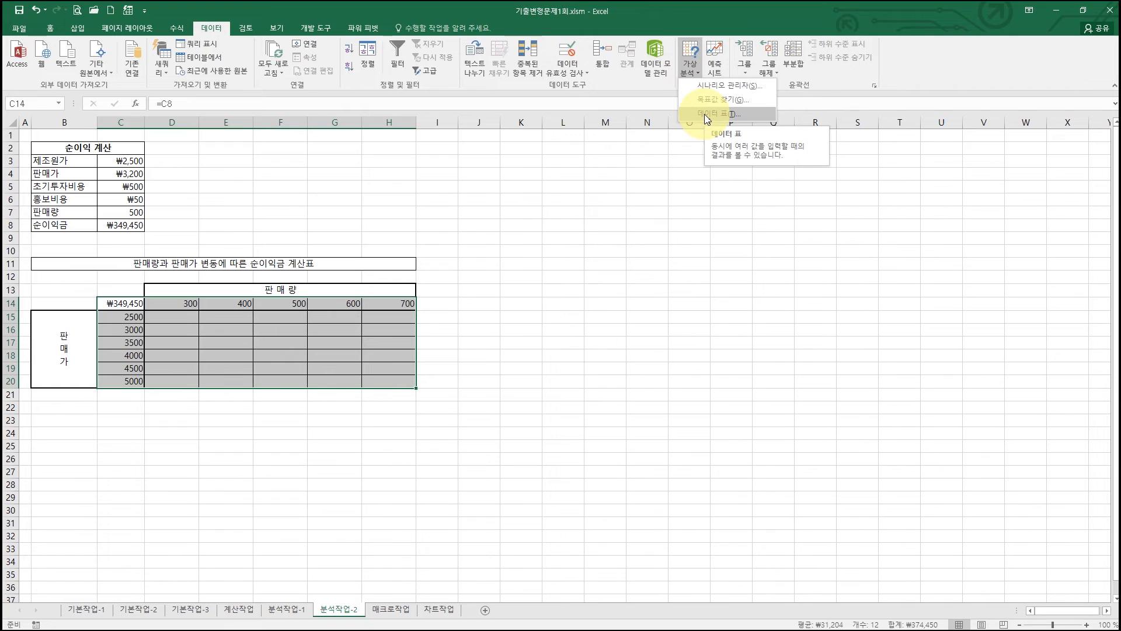
{"action": "left_click", "coordinate": [704, 114]}
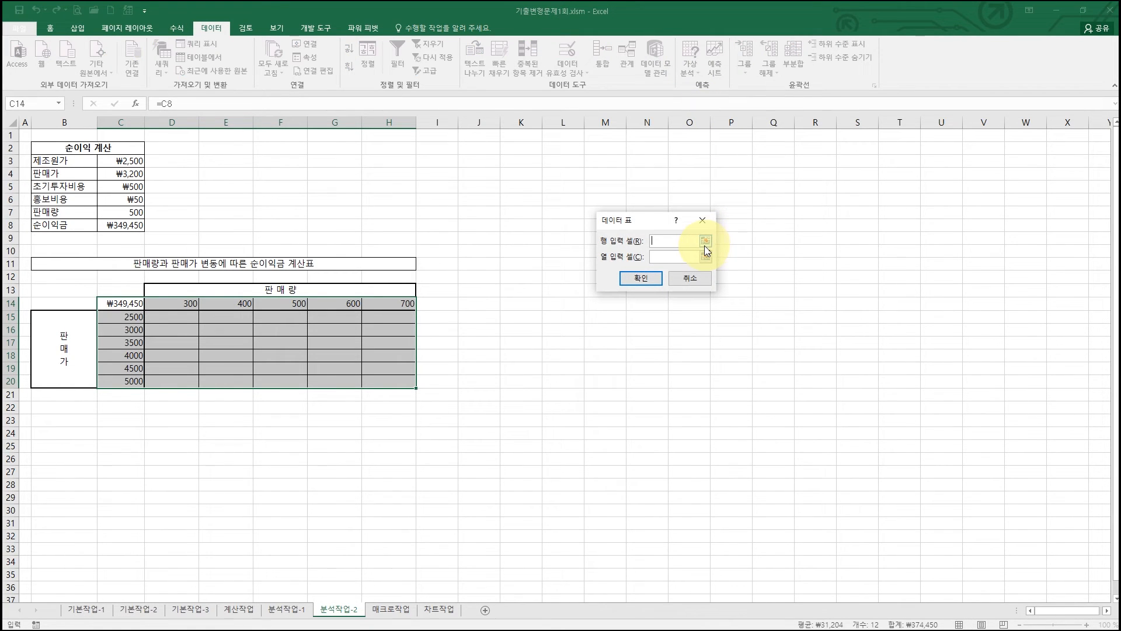
{"action": "left_click_drag", "start_coordinate": [652, 223], "coordinate": [623, 221]}
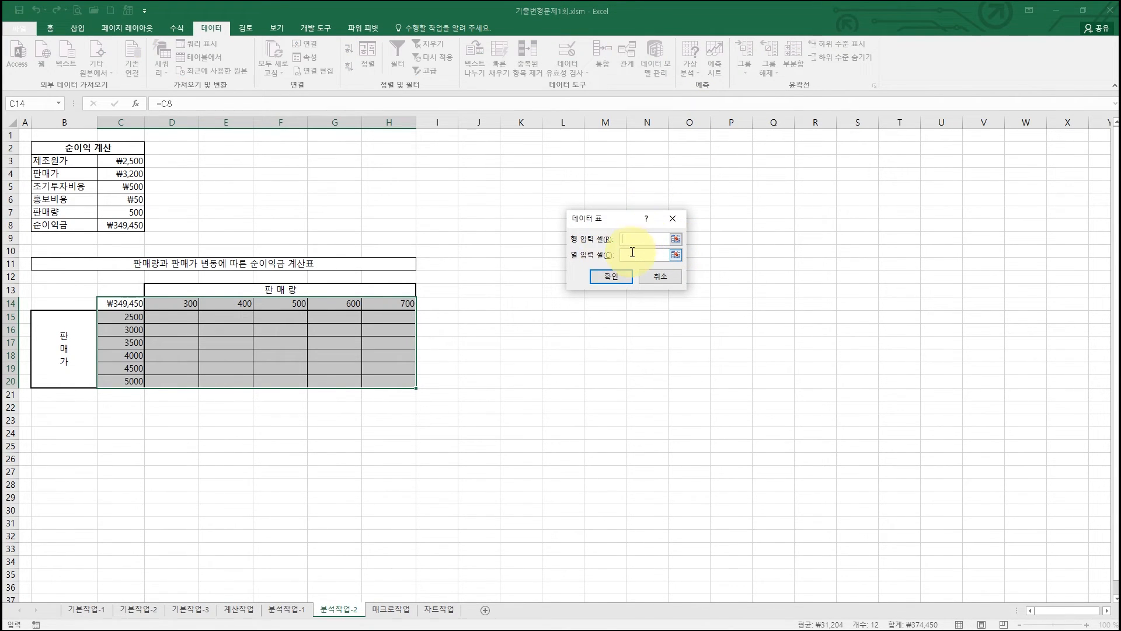
{"action": "left_click", "coordinate": [627, 239]}
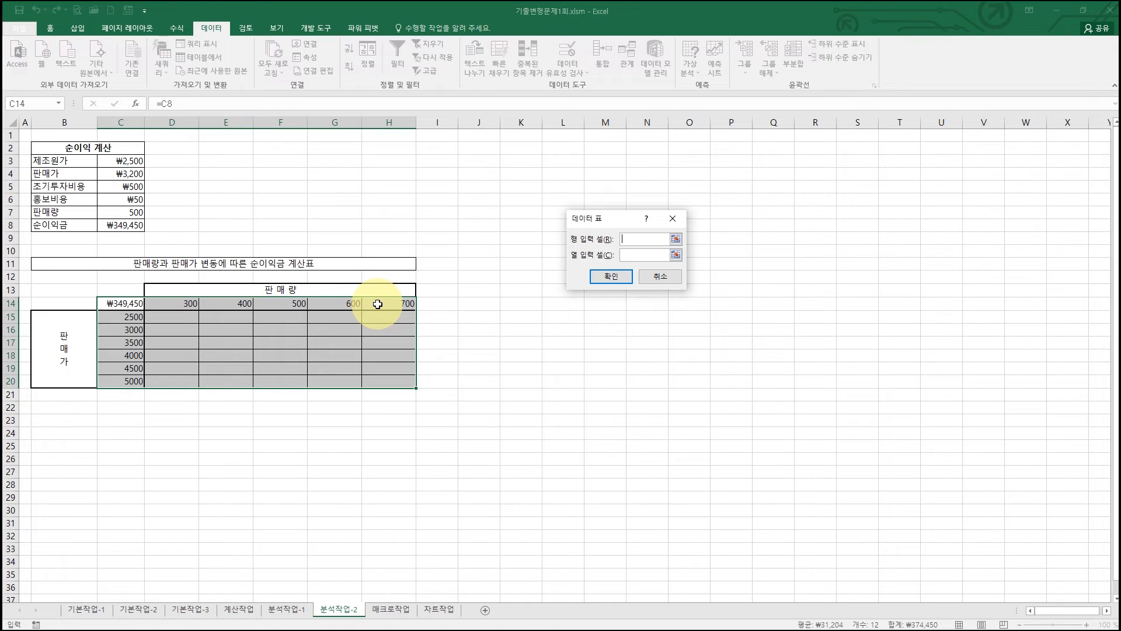
{"action": "left_click", "coordinate": [632, 240]}
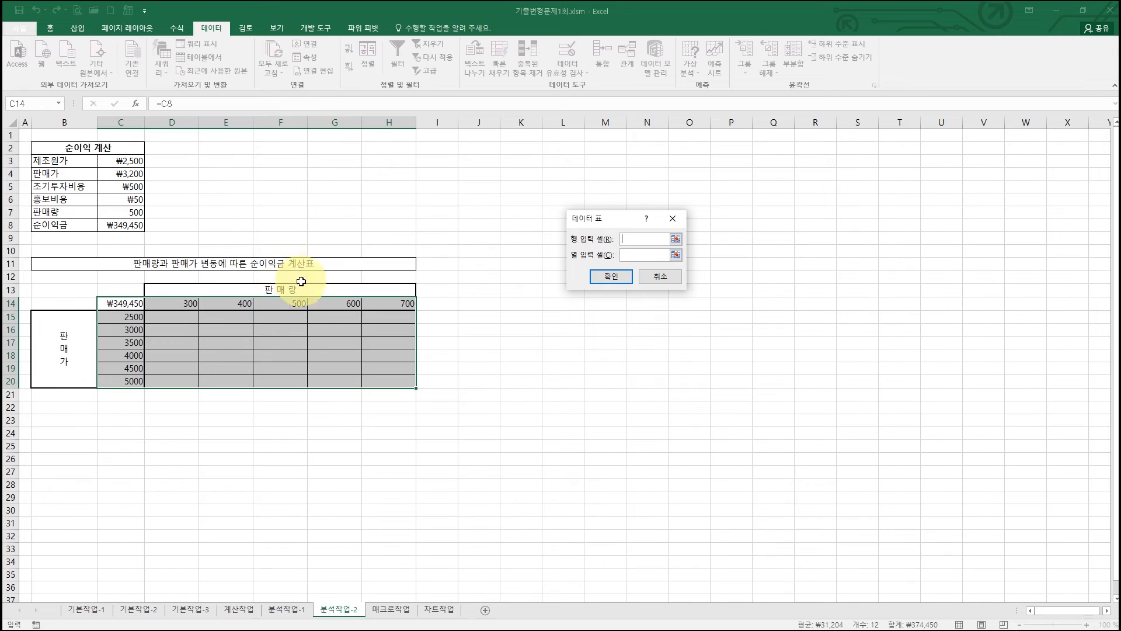
{"action": "left_click", "coordinate": [128, 213]}
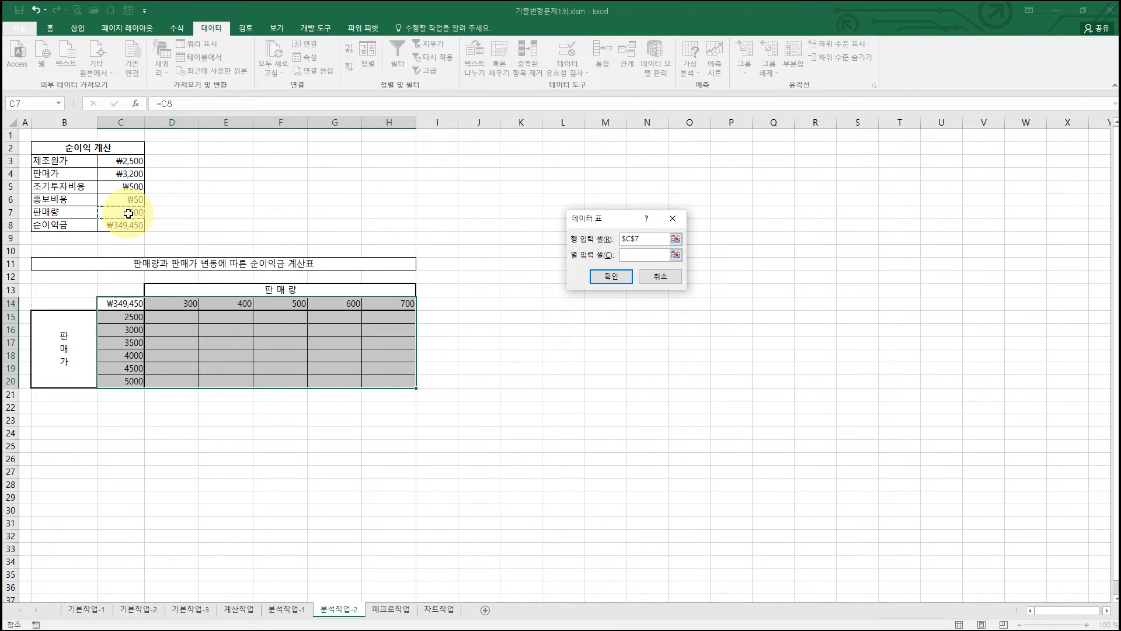
{"action": "left_click", "coordinate": [631, 255]}
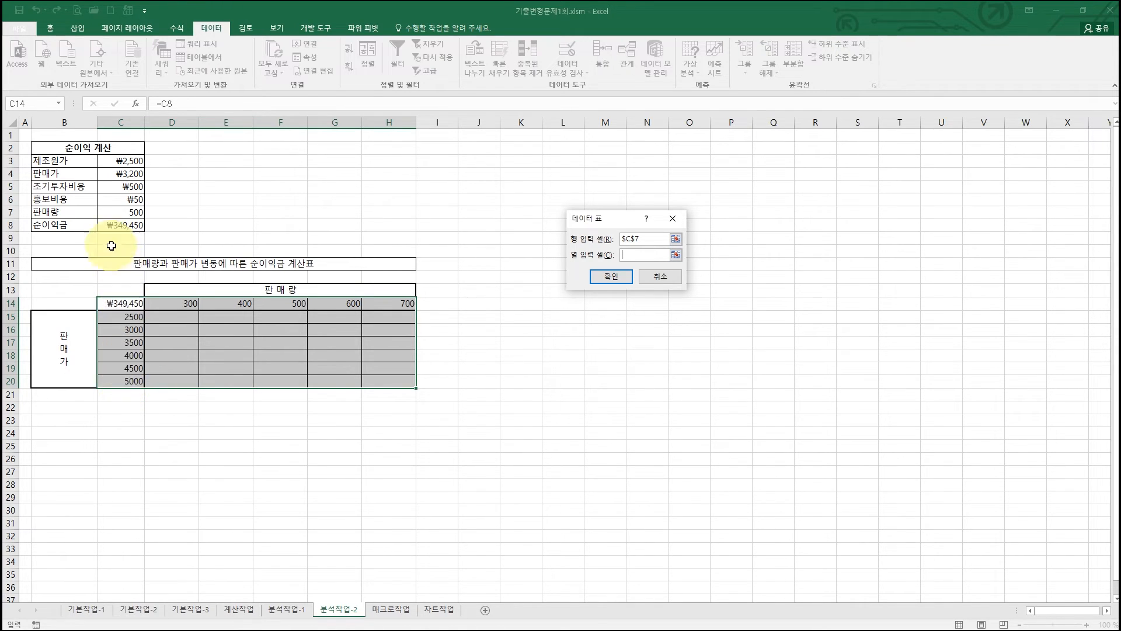
{"action": "left_click", "coordinate": [127, 173]}
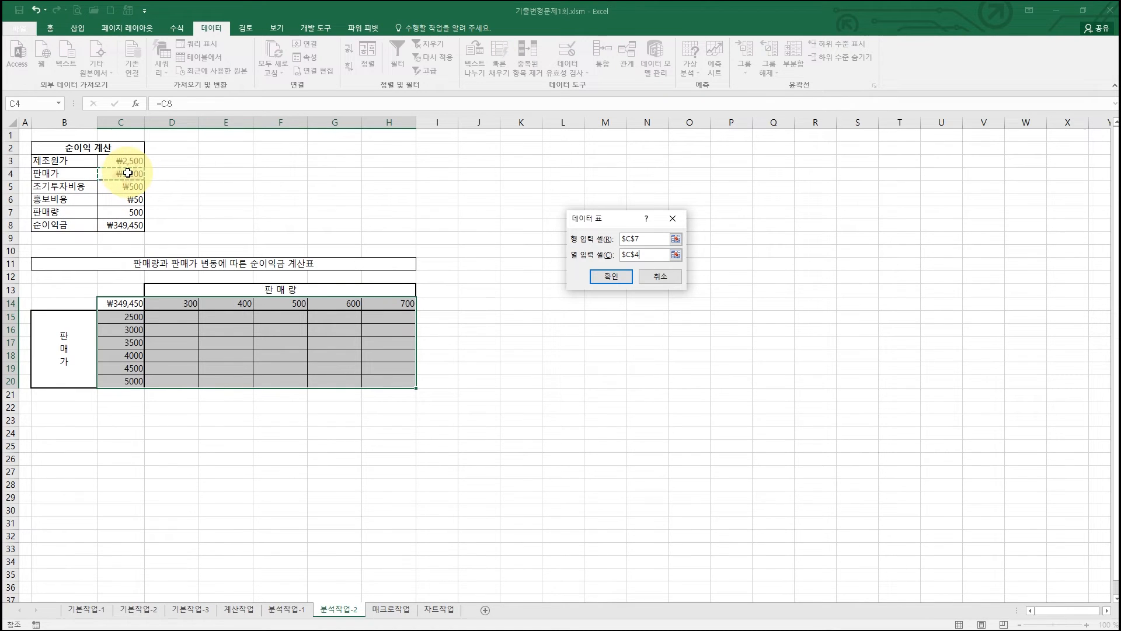
{"action": "left_click", "coordinate": [610, 276]}
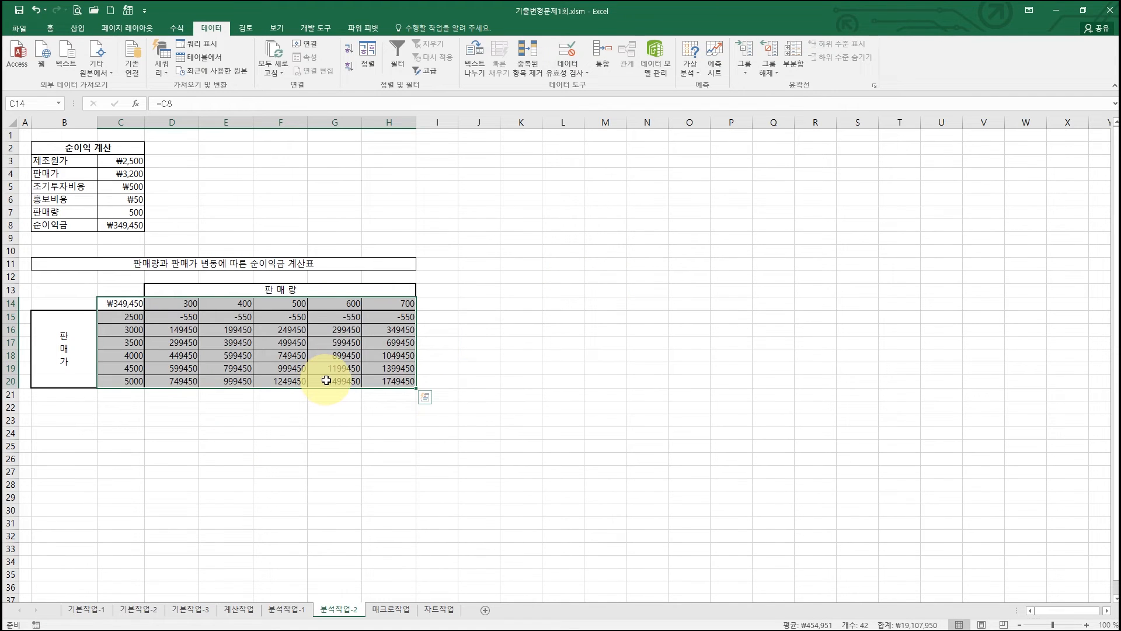
{"action": "left_click", "coordinate": [449, 366]}
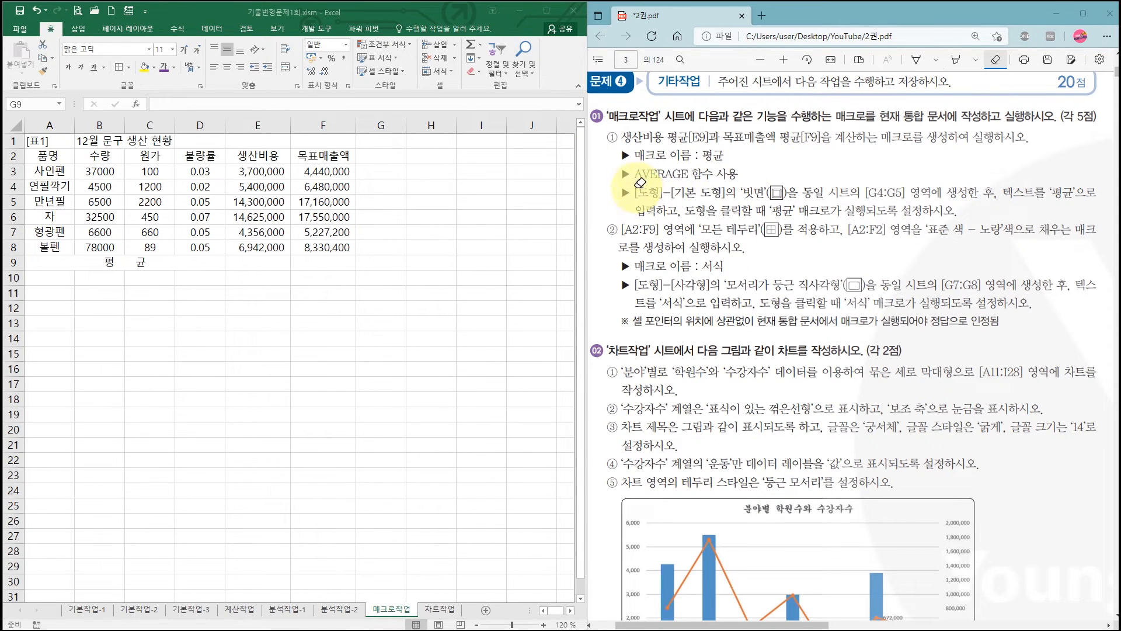
- Highlight the '[도형]-[기본 도형]의 빗면' instruction, the range [G4:G5] and the text '평균' in the PDF's 매크로작업 task
{"action": "left_click", "coordinate": [956, 59]}
{"action": "left_click_drag", "start_coordinate": [632, 193], "coordinate": [782, 195]}
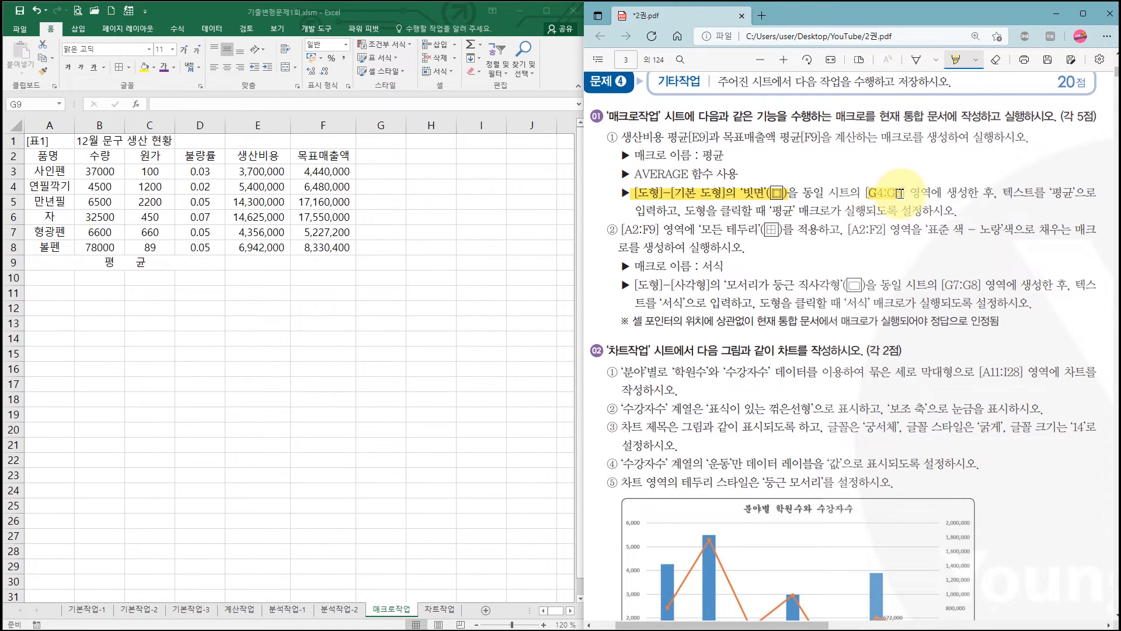
{"action": "left_click_drag", "start_coordinate": [903, 193], "coordinate": [906, 193]}
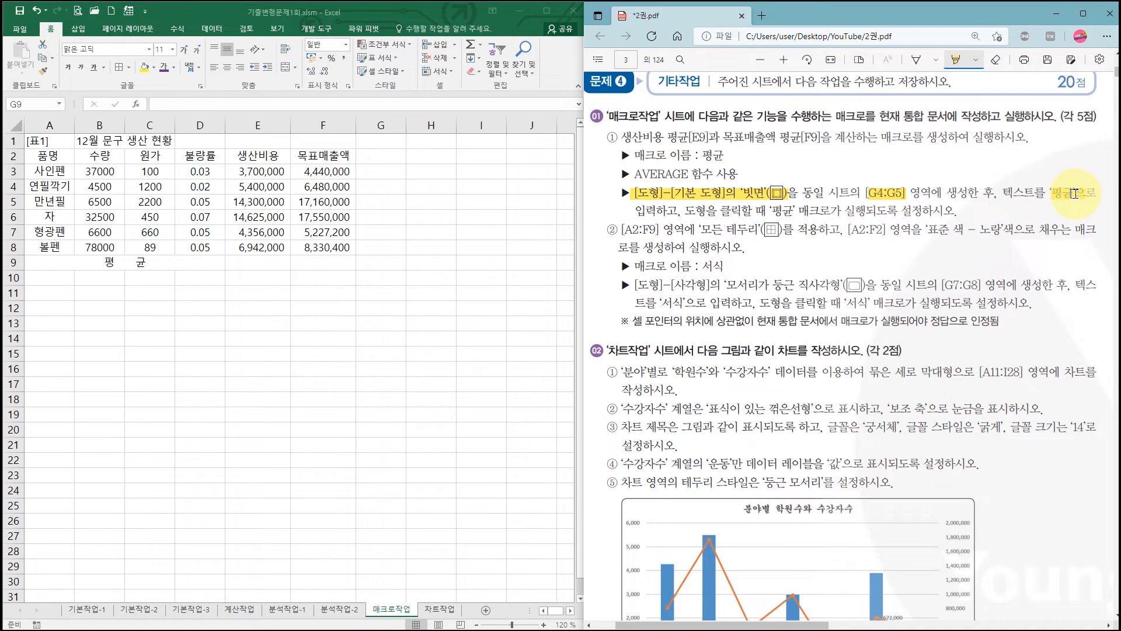
{"action": "left_click_drag", "start_coordinate": [1075, 194], "coordinate": [1085, 193]}
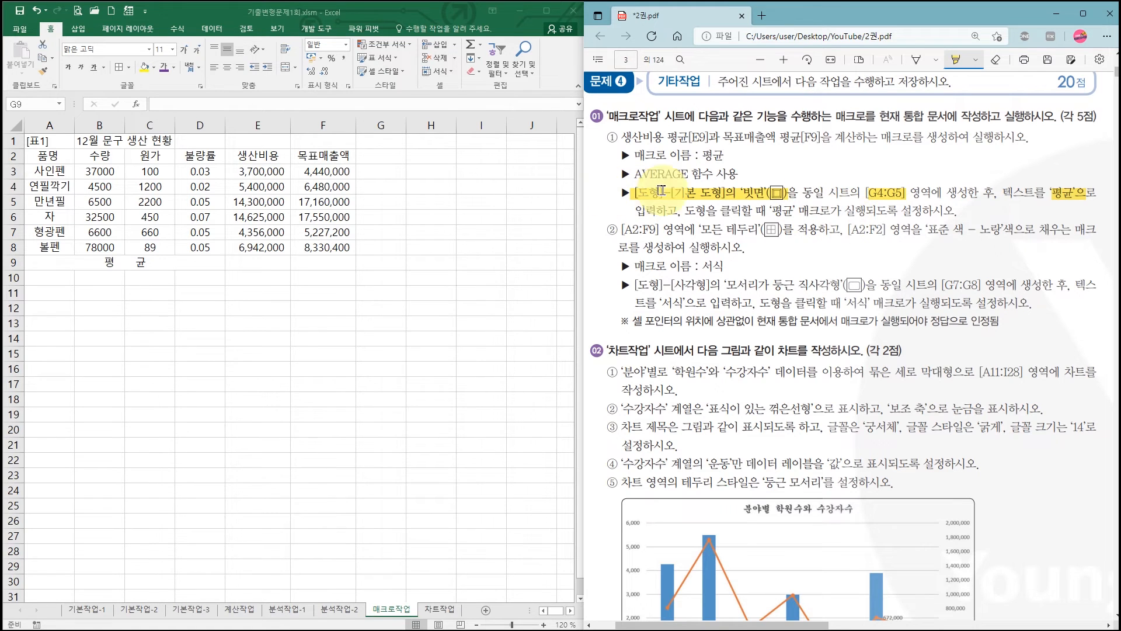
- Insert a 빗면 basic shape in the worksheet, snapped to cells G4:G5
{"action": "left_click", "coordinate": [79, 28]}
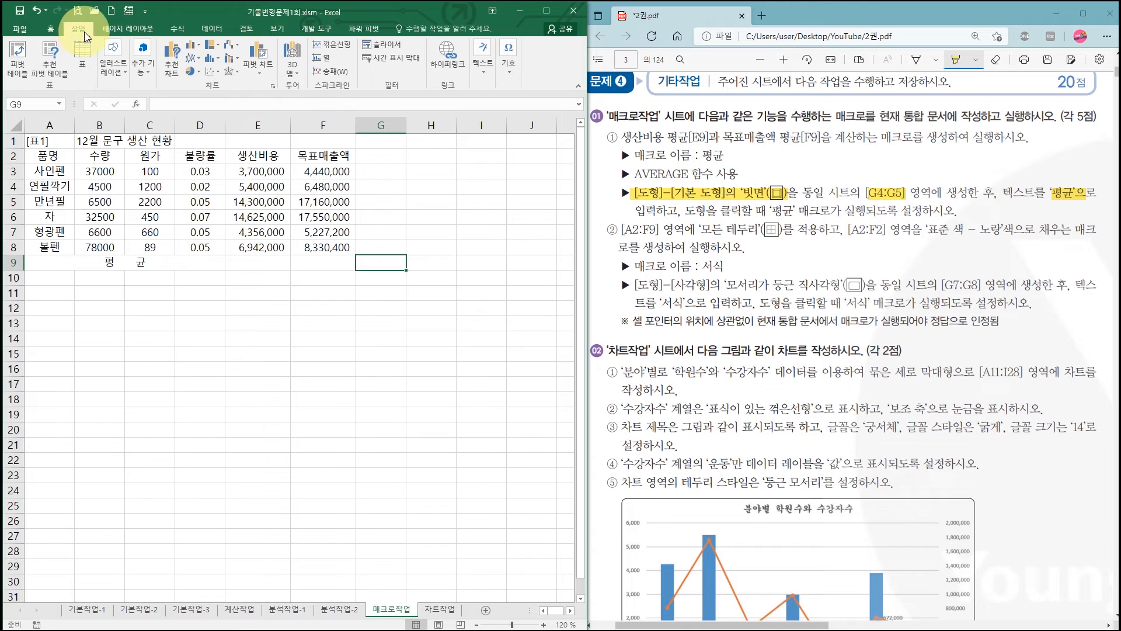
{"action": "left_click", "coordinate": [122, 75]}
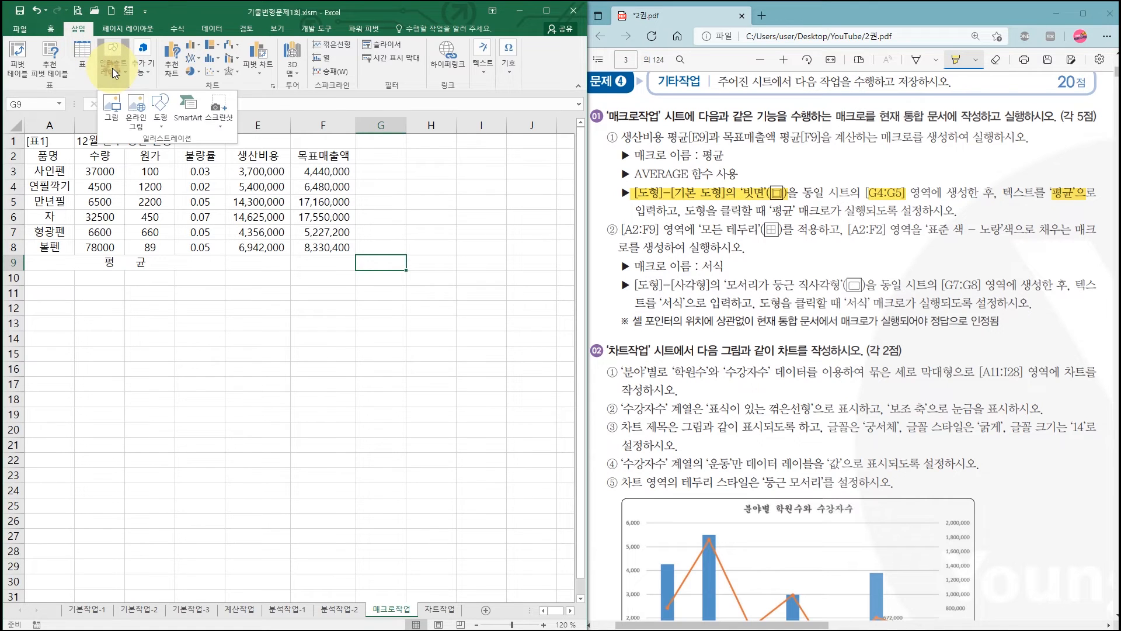
{"action": "left_click", "coordinate": [163, 122]}
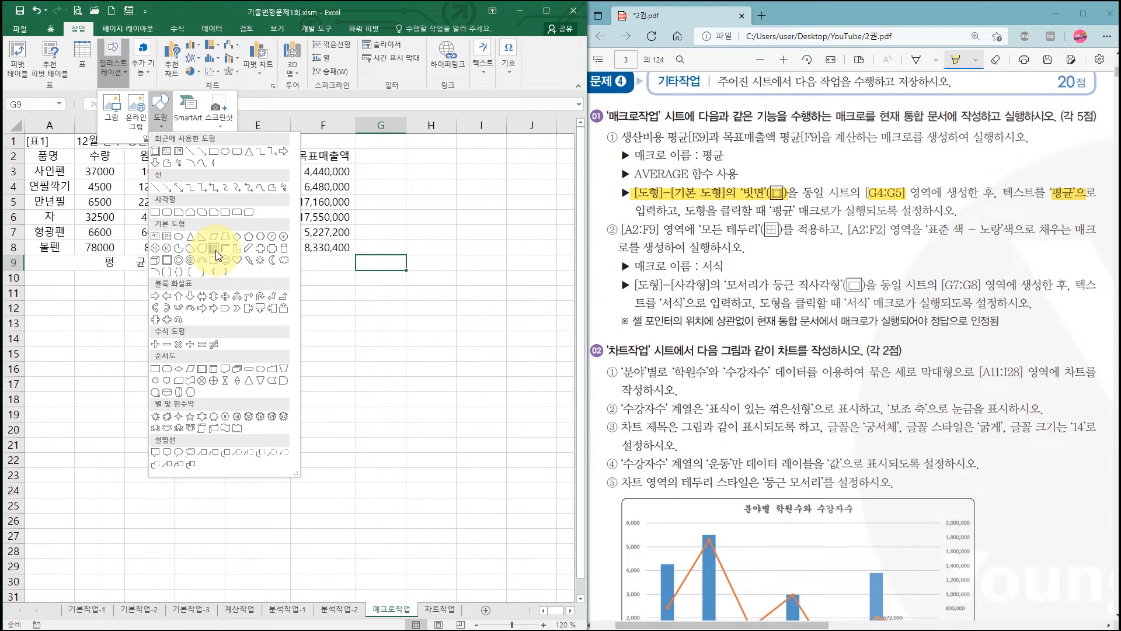
{"action": "left_click", "coordinate": [168, 262]}
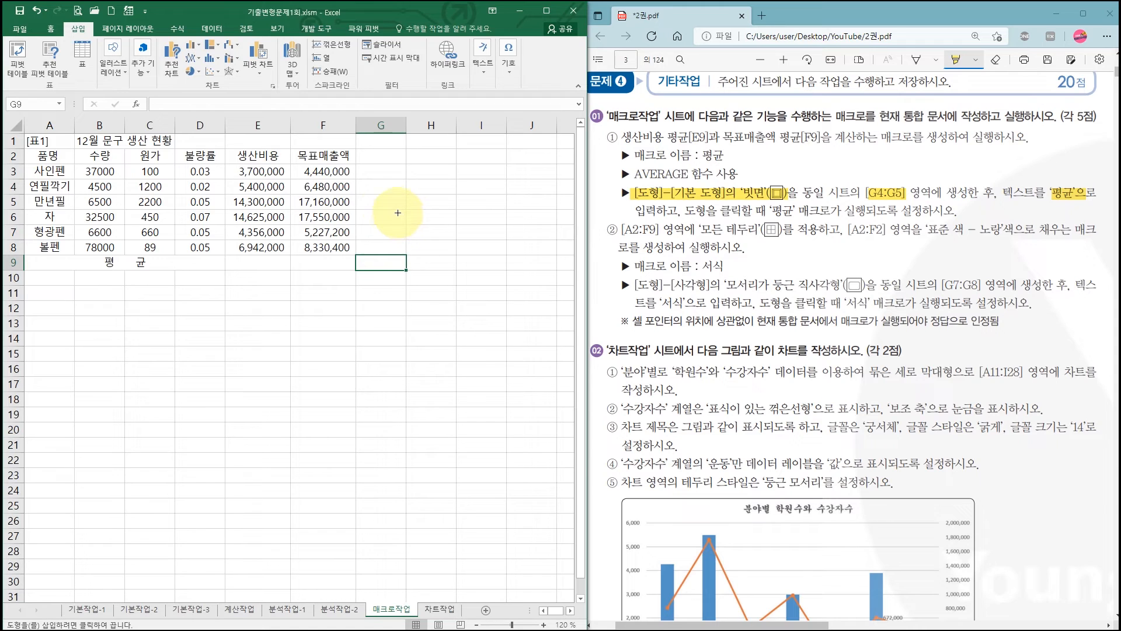
{"action": "key", "text": "alt"}
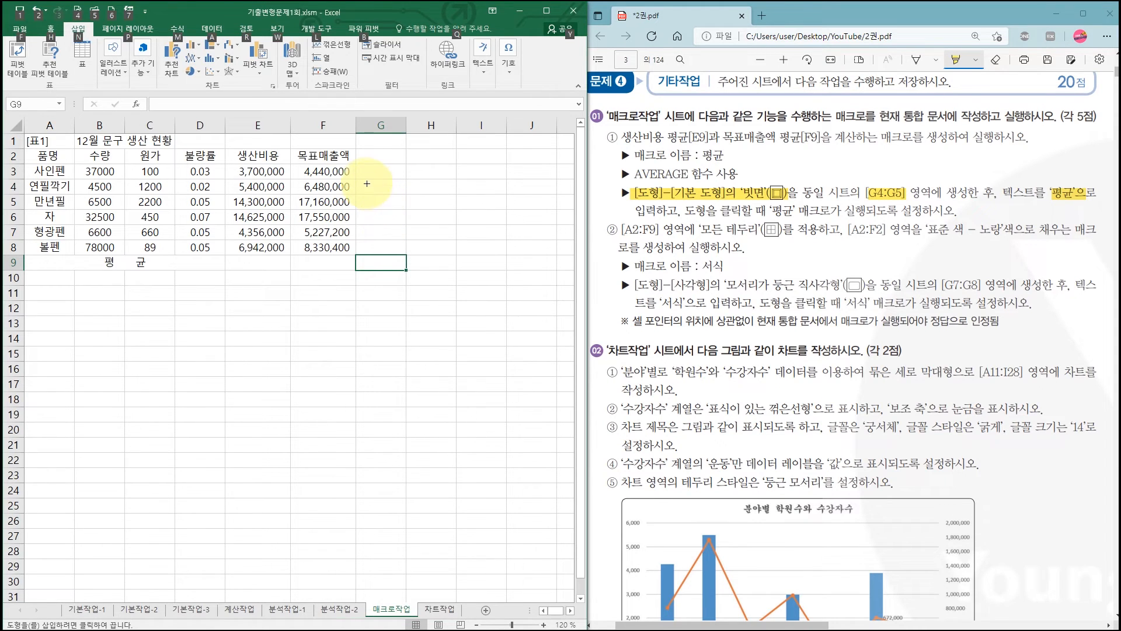
{"action": "left_click_drag", "start_coordinate": [357, 180], "coordinate": [396, 205]}
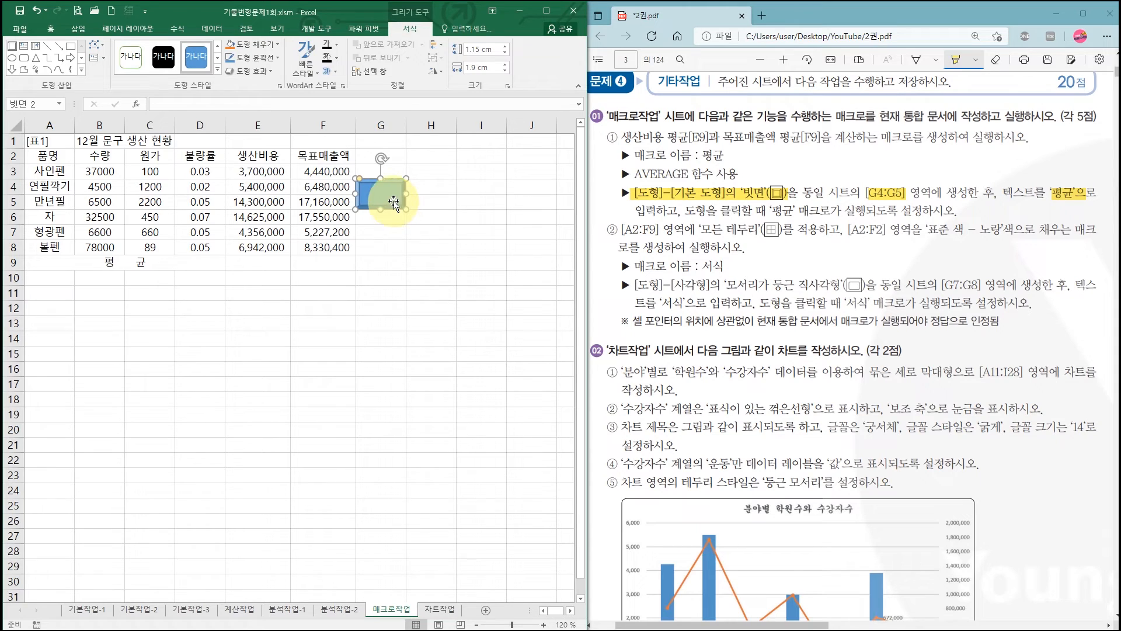
- Label the 빗면 shape with the text 평균
{"action": "right_click", "coordinate": [389, 197]}
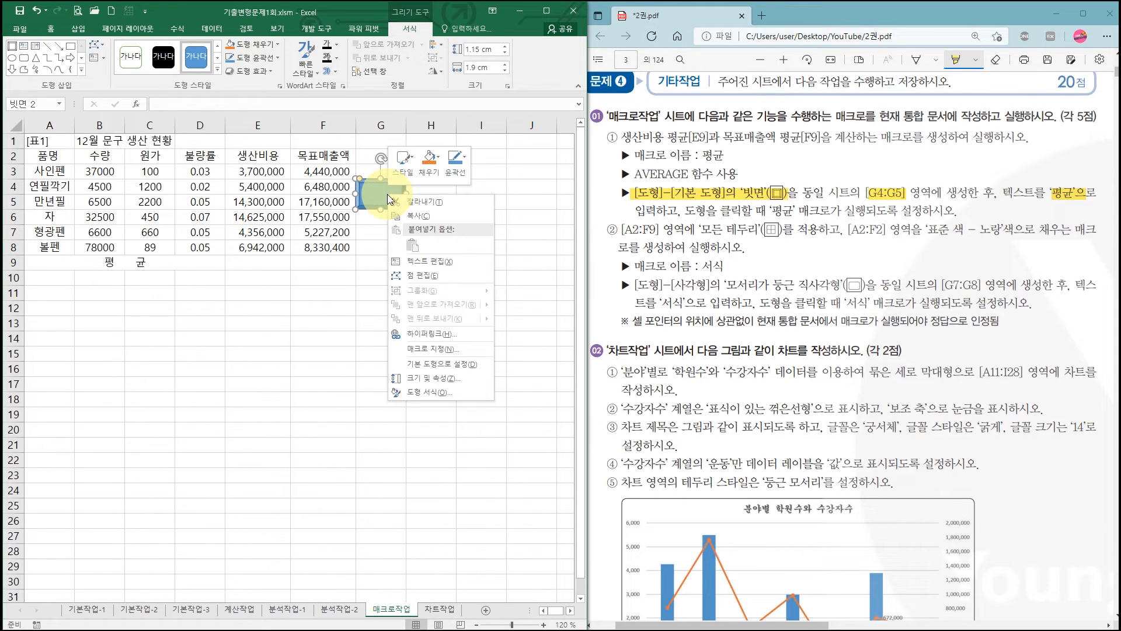
{"action": "left_click", "coordinate": [449, 261]}
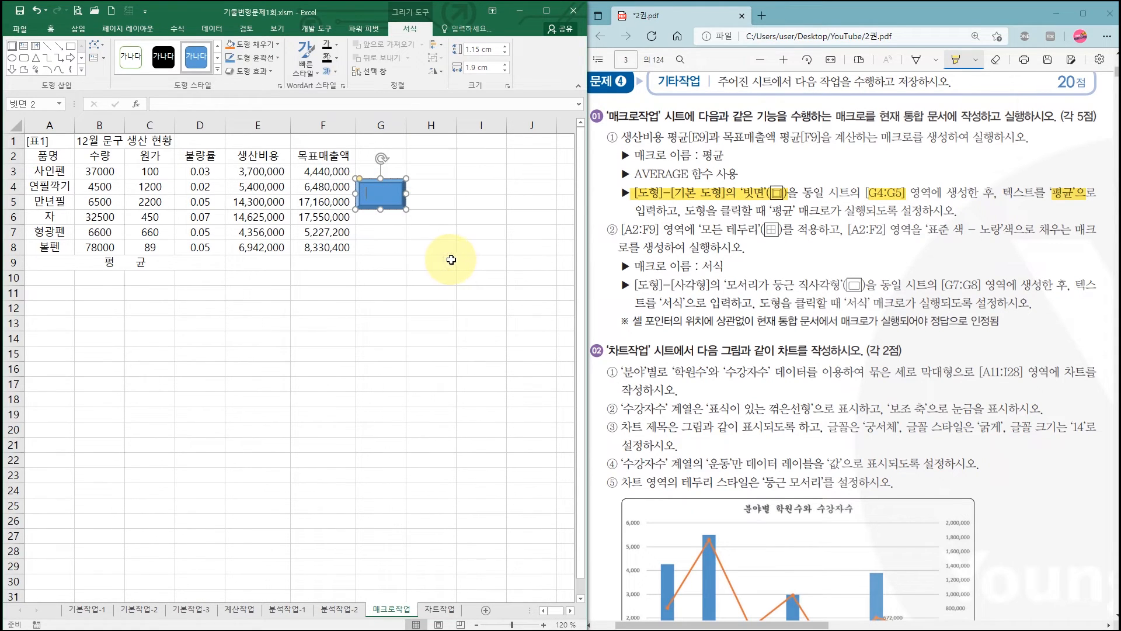
{"action": "type", "text": "평균"}
{"action": "left_click", "coordinate": [452, 259]}
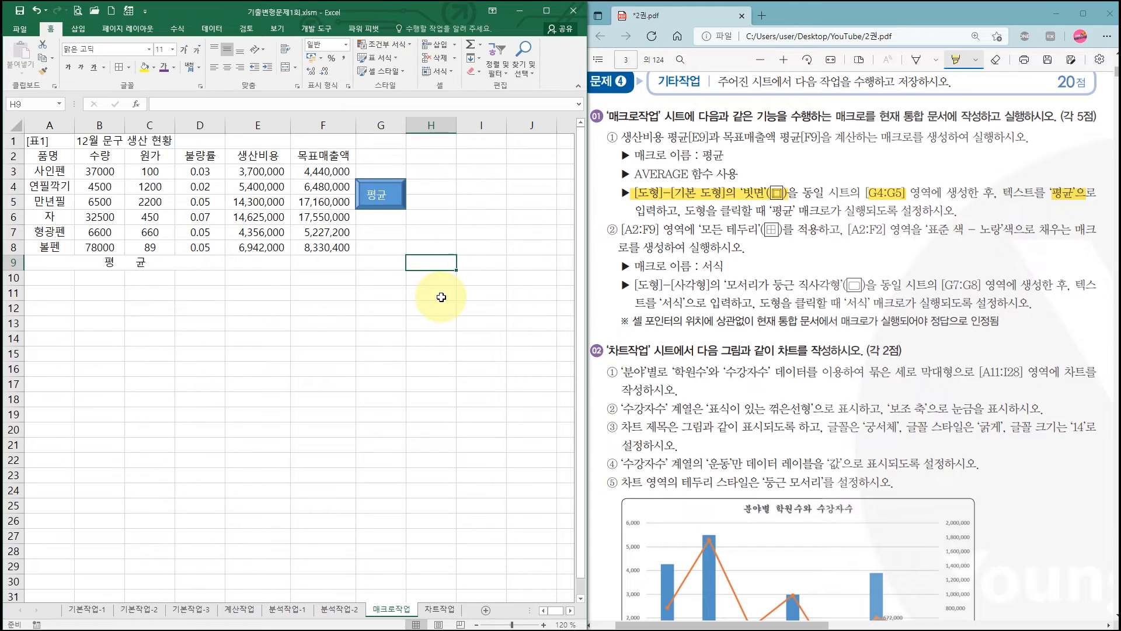
- Assign a macro named 평균 to the 빗면 shape and start recording it in the current workbook, highlighting that name in the PDF
{"action": "left_click", "coordinate": [393, 189]}
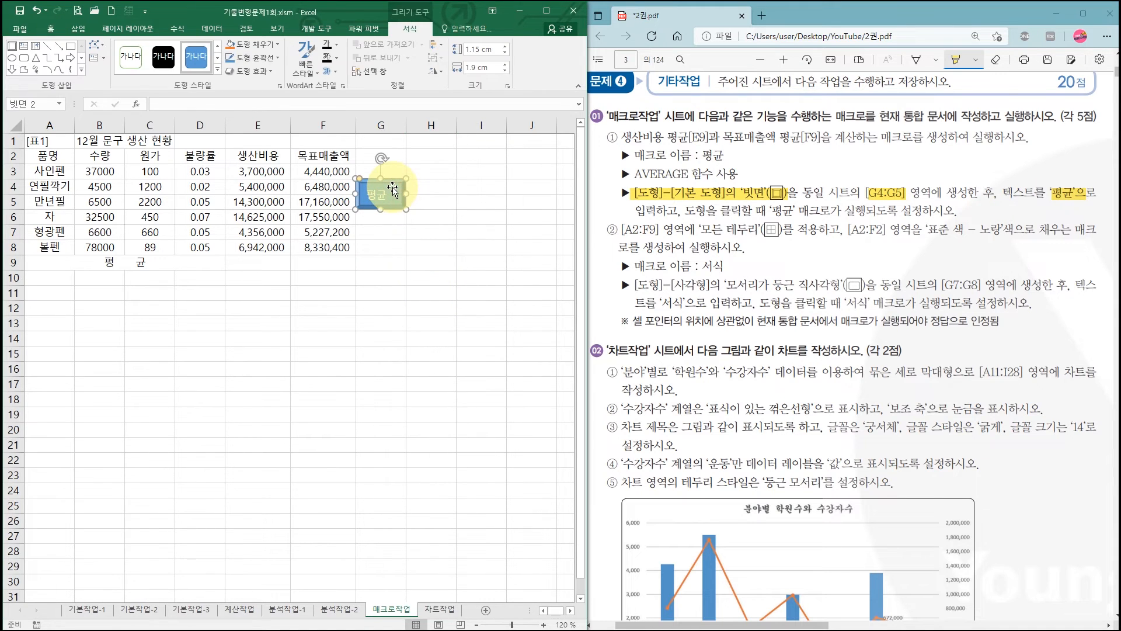
{"action": "right_click", "coordinate": [393, 188]}
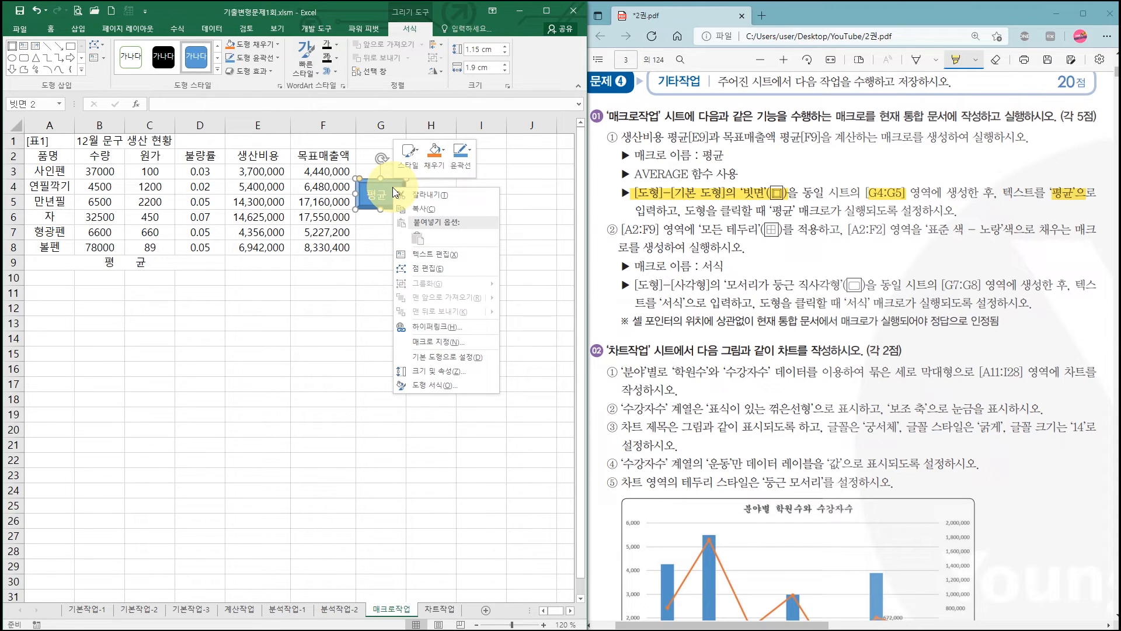
{"action": "left_click", "coordinate": [438, 345]}
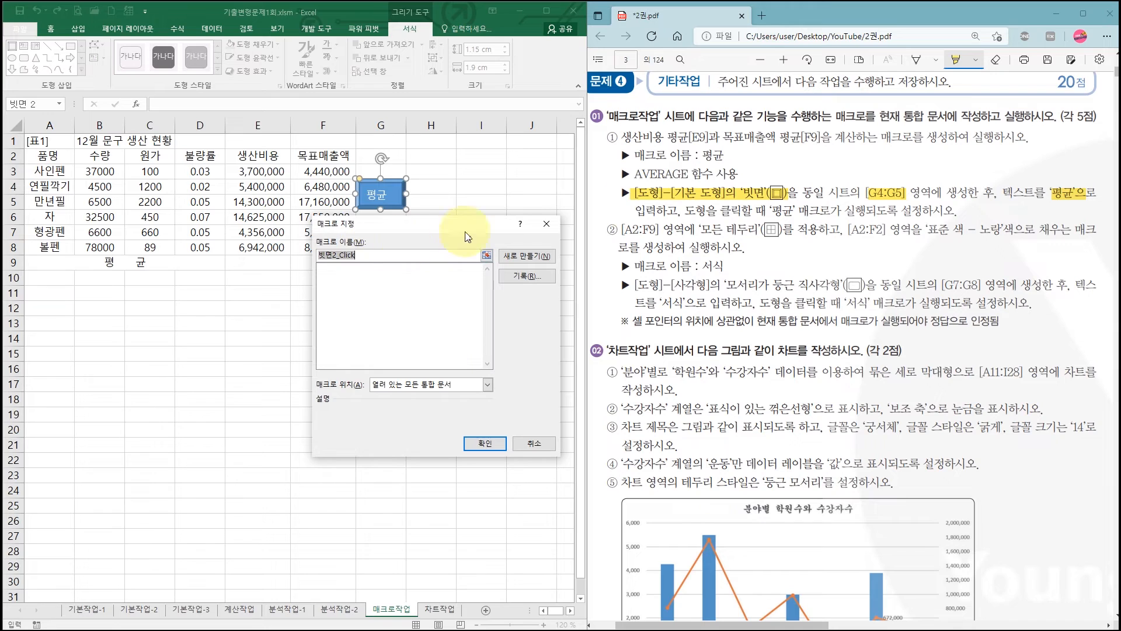
{"action": "left_click_drag", "start_coordinate": [702, 157], "coordinate": [721, 157]}
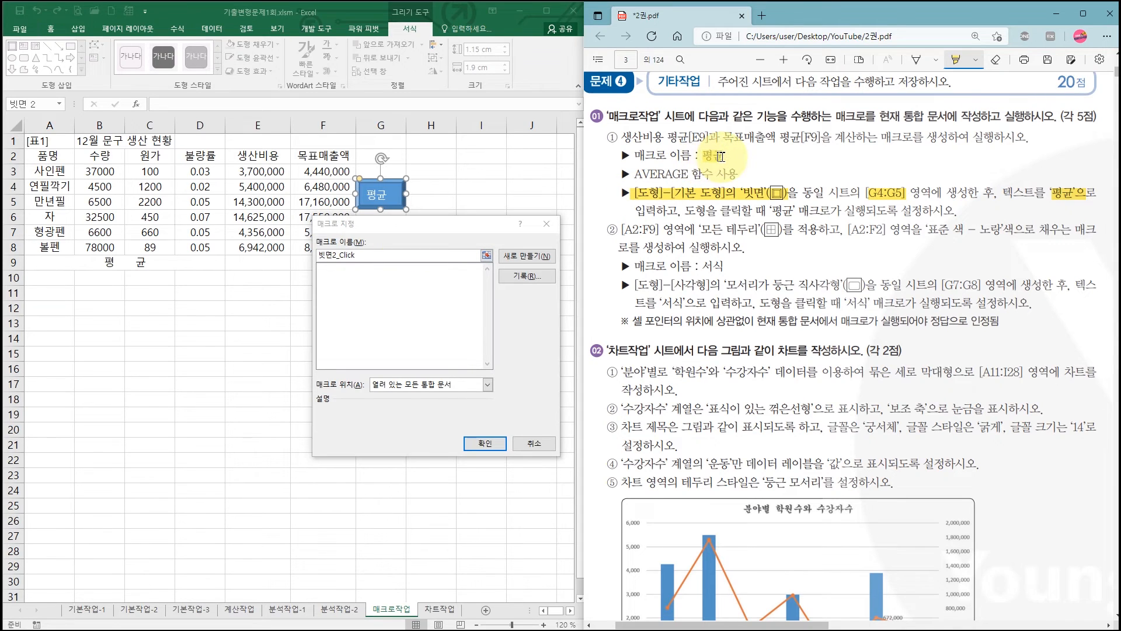
{"action": "left_click", "coordinate": [376, 252]}
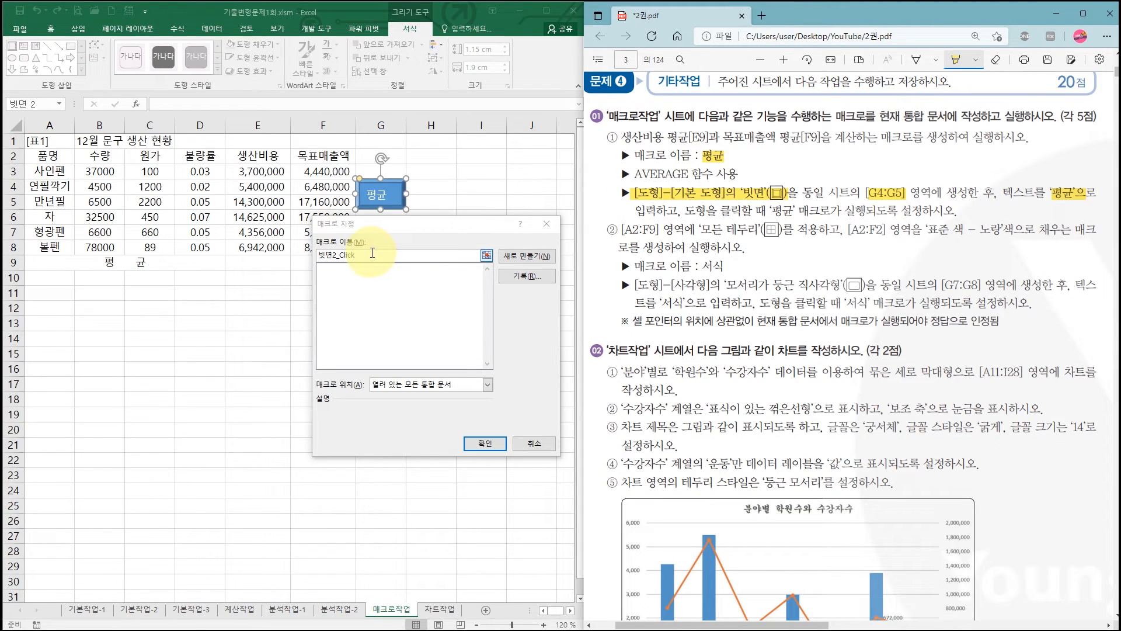
{"action": "left_click_drag", "start_coordinate": [379, 255], "coordinate": [302, 256]}
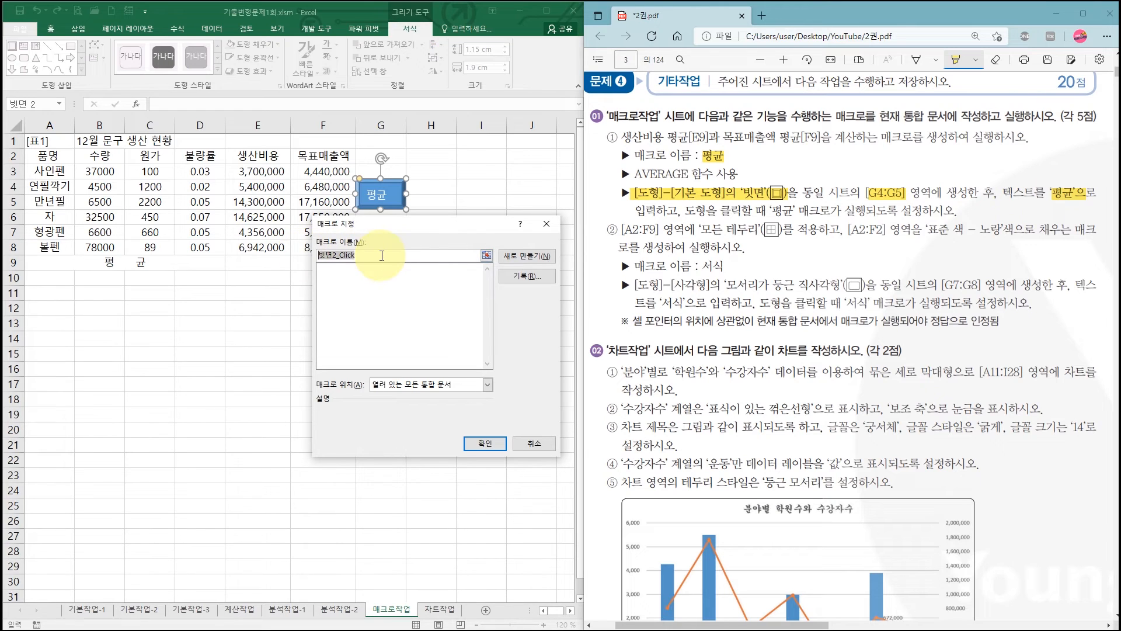
{"action": "type", "text": "ㅍ"}
{"action": "left_click", "coordinate": [527, 278]}
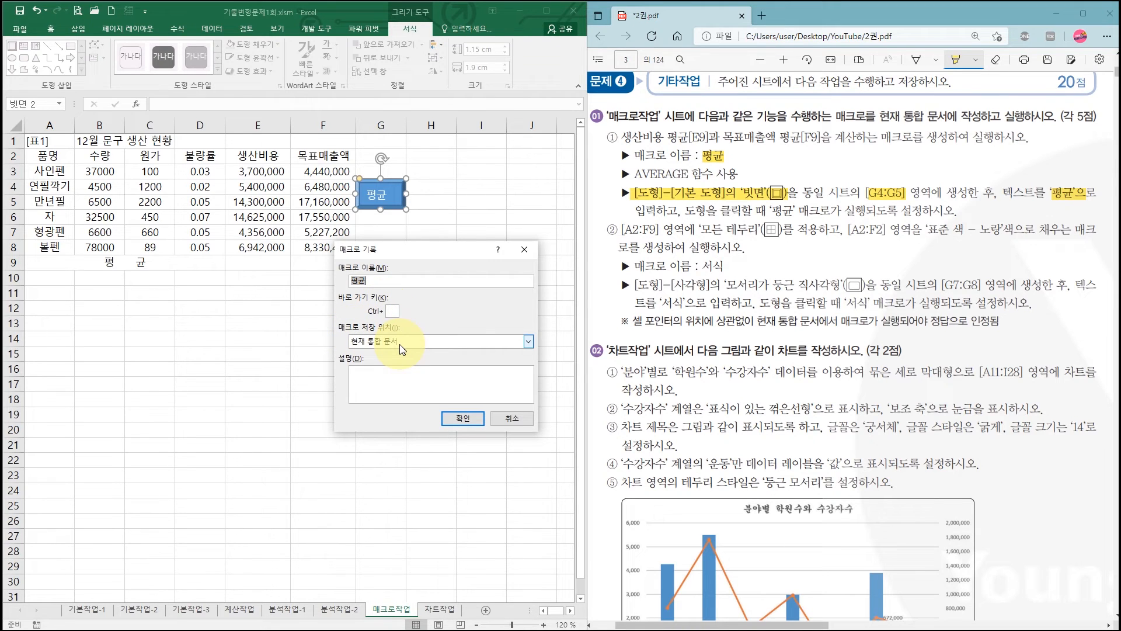
{"action": "left_click", "coordinate": [469, 424]}
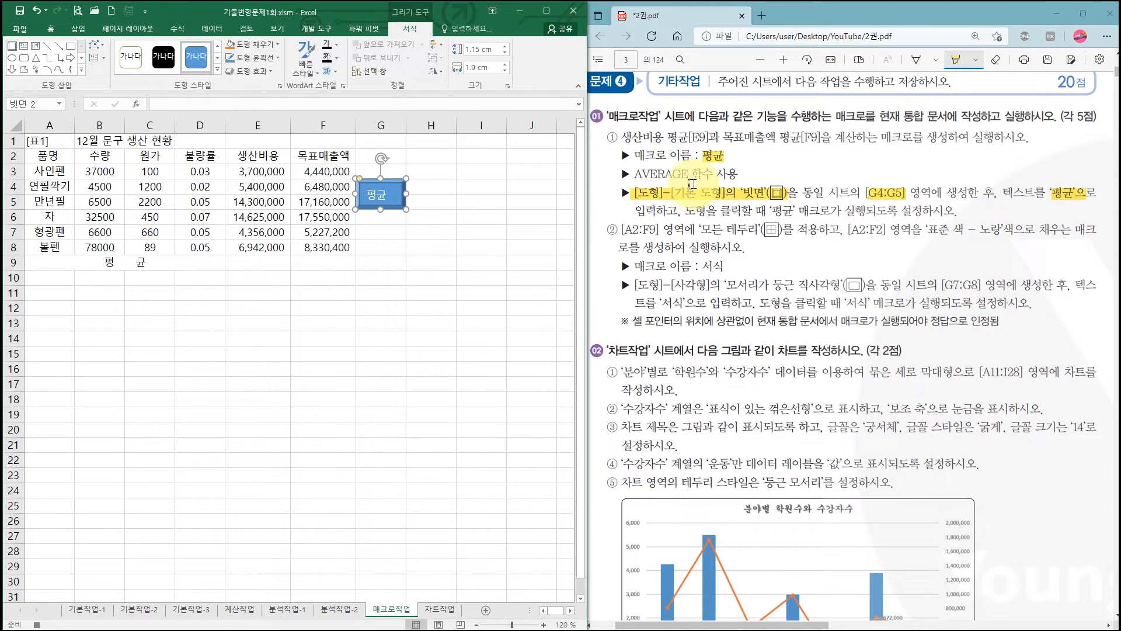
- Highlight the 생산비용 평균[E9] and 목표매출액 평균[F9] instruction in the PDF and enter =AVERAGE(E3:E8) in cell E9
{"action": "left_click_drag", "start_coordinate": [622, 137], "coordinate": [821, 138]}
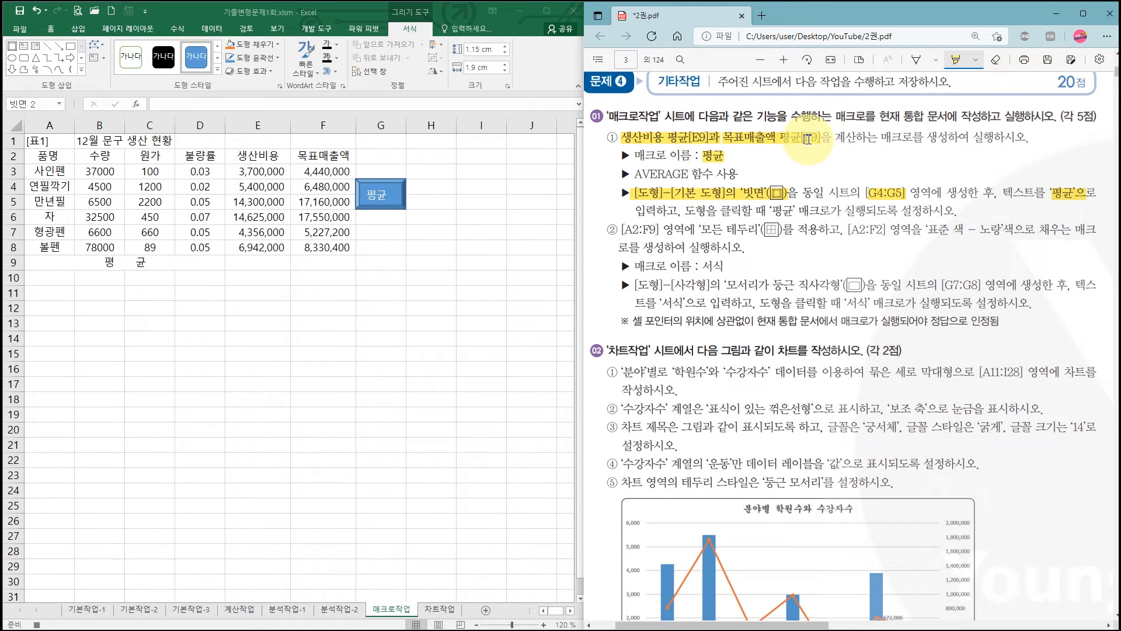
{"action": "left_click", "coordinate": [251, 264]}
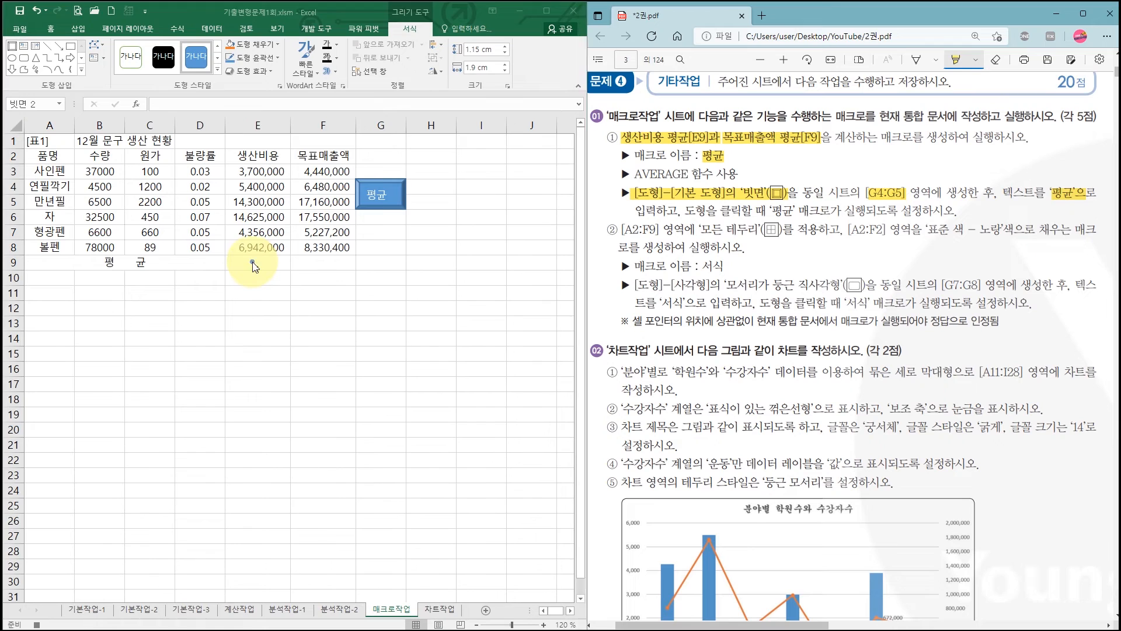
{"action": "left_click", "coordinate": [252, 263]}
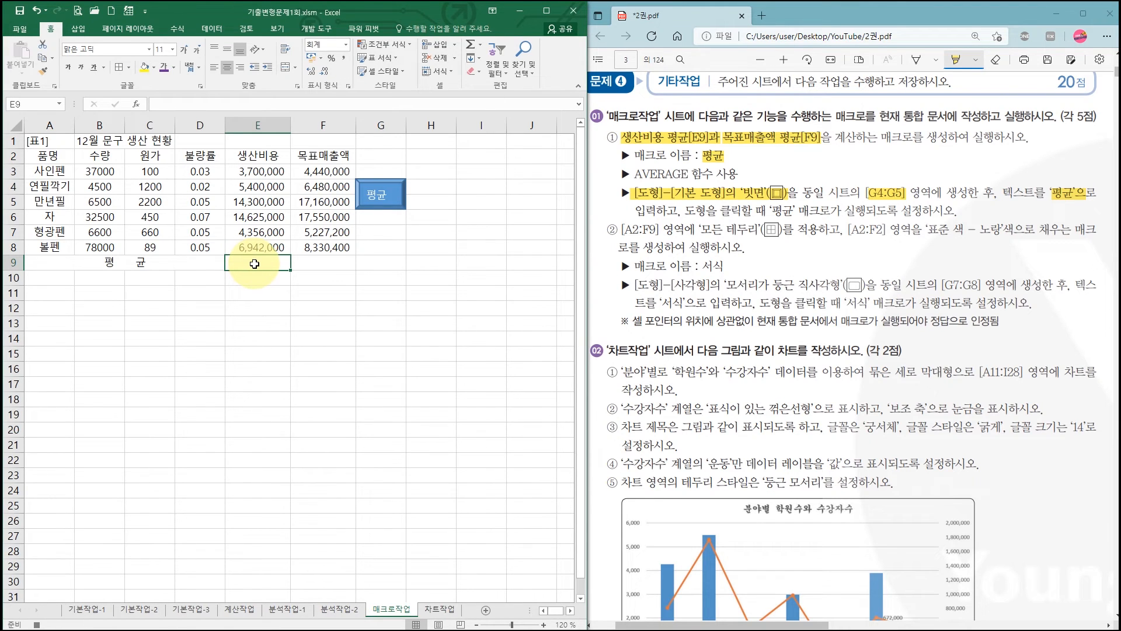
{"action": "type", "text": "=ㅁㅍ"}
{"action": "type", "text": "average"}
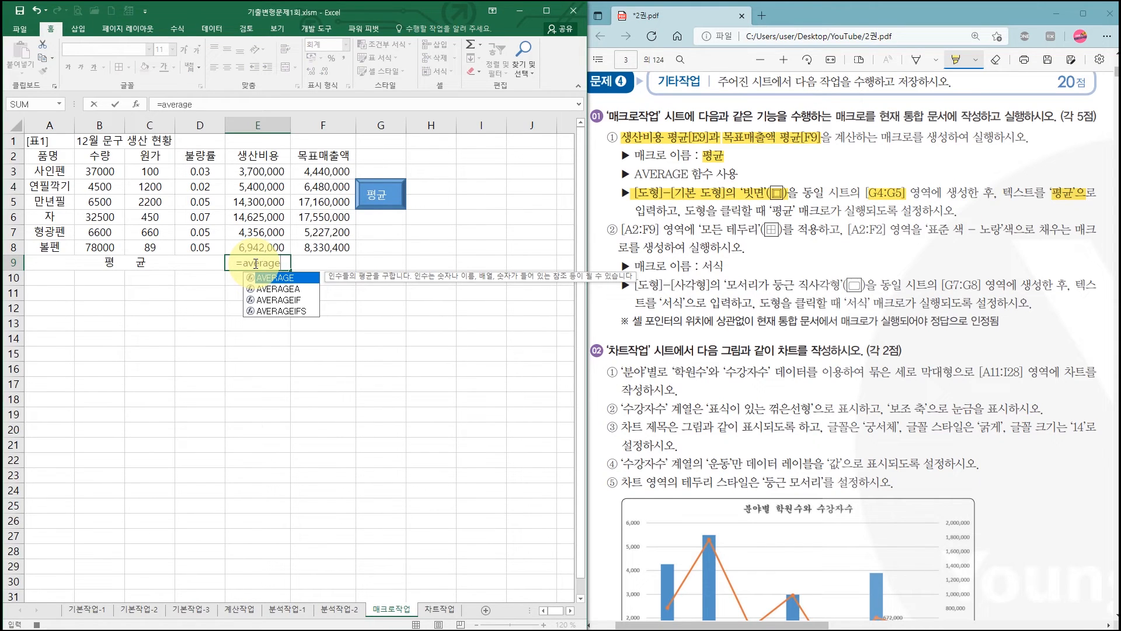
{"action": "type", "text": "("}
{"action": "left_click_drag", "start_coordinate": [259, 170], "coordinate": [260, 242]}
{"action": "type", "text": ")"}
{"action": "key", "text": "Return"}
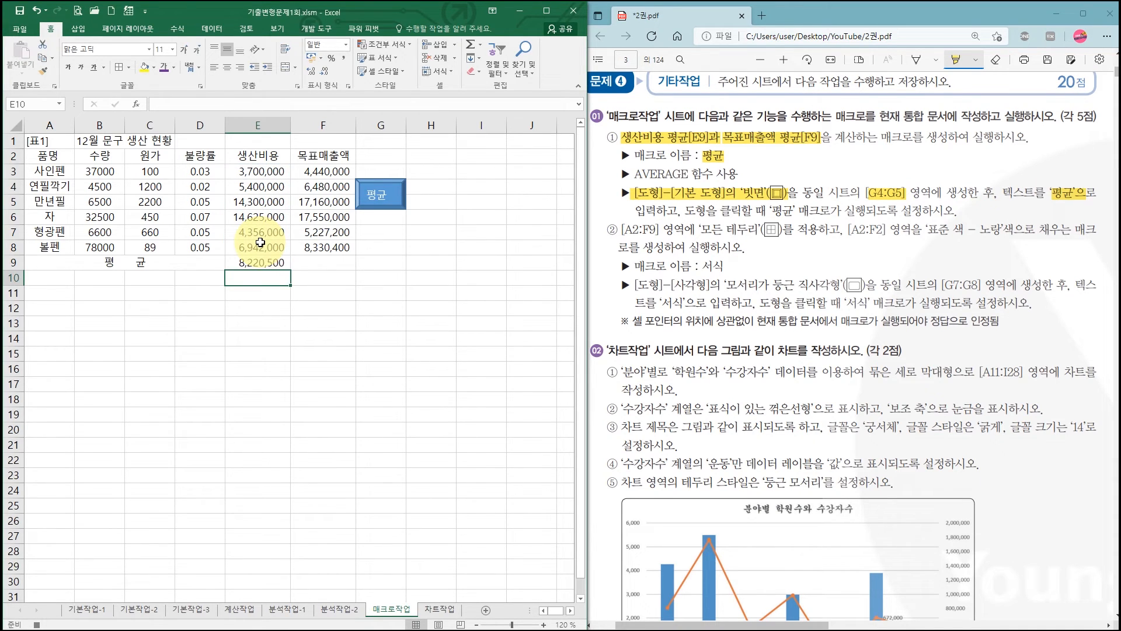
- Calculate the average of F3:F8 in cell F9 with the automatic average function
{"action": "left_click", "coordinate": [318, 260]}
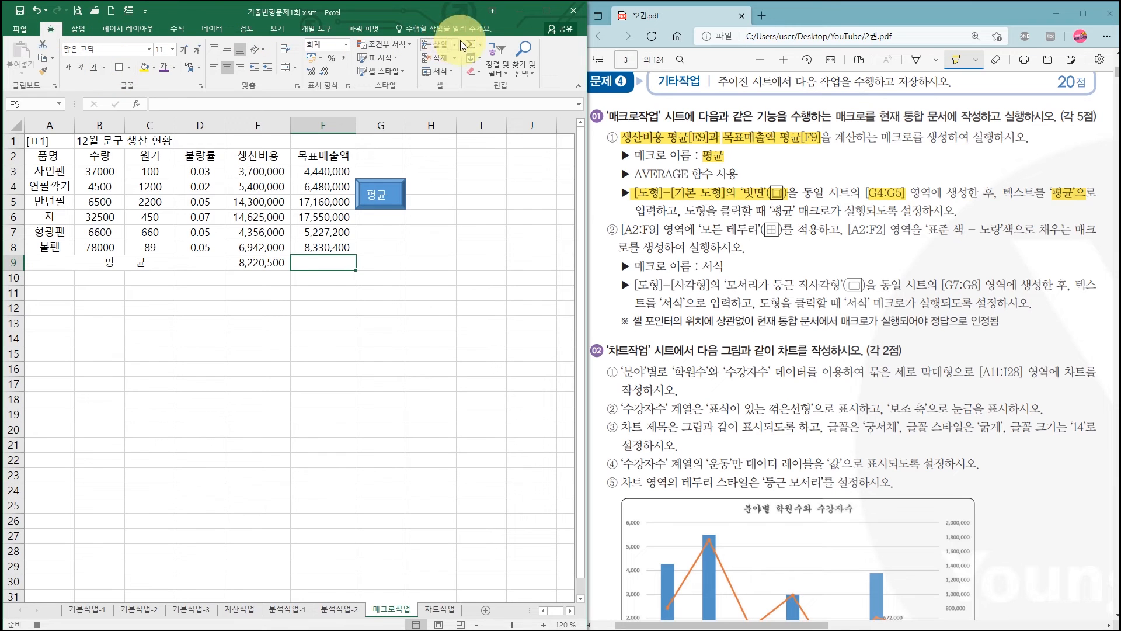
{"action": "left_click", "coordinate": [481, 45]}
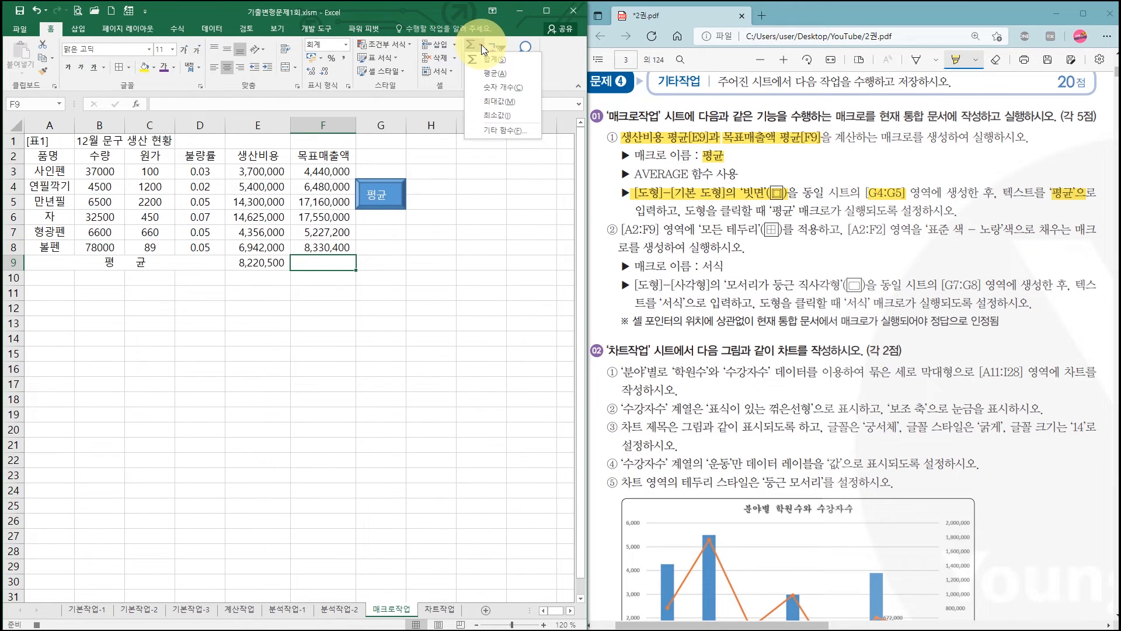
{"action": "left_click", "coordinate": [492, 74]}
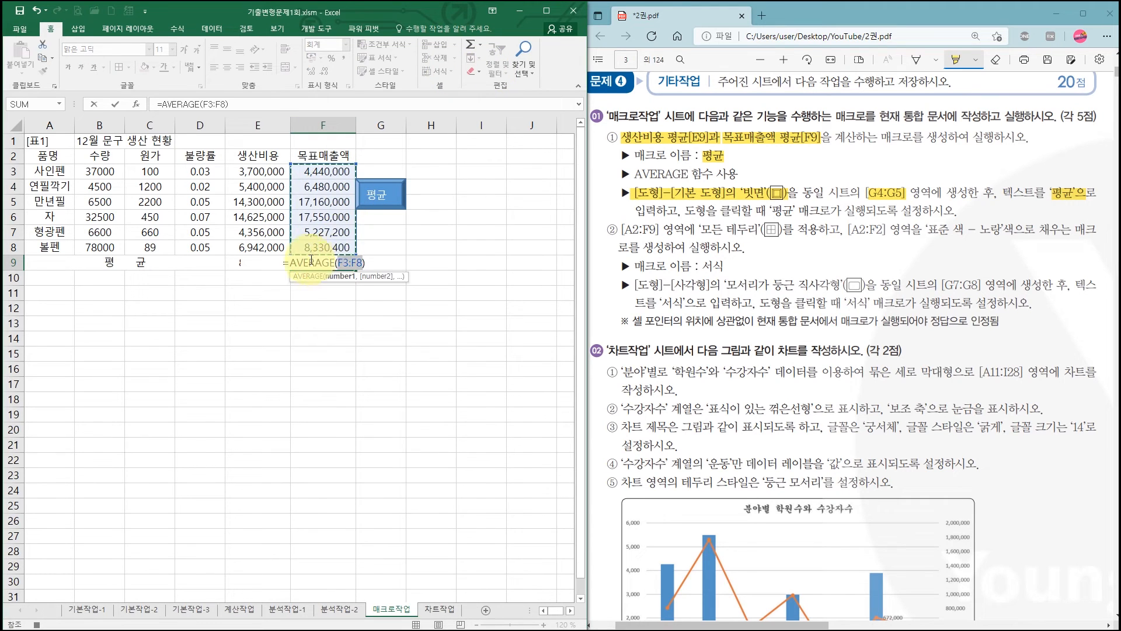
{"action": "key", "text": "Return"}
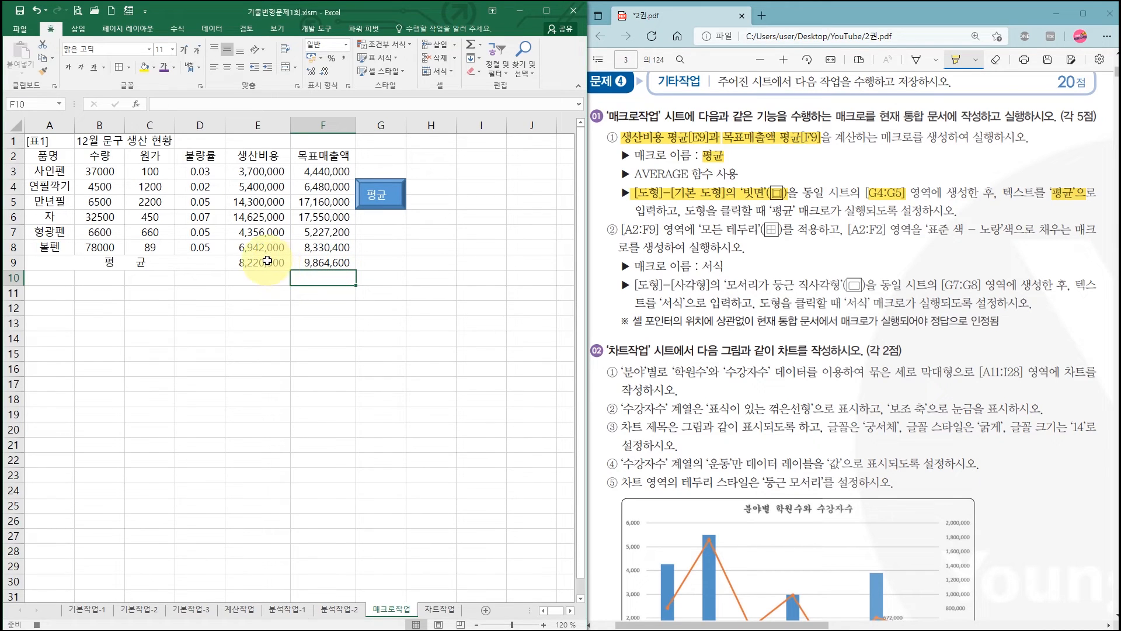
- Leave the averaged cells by selecting F10, and stop recording the 평균 macro
{"action": "left_click_drag", "start_coordinate": [256, 263], "coordinate": [303, 262]}
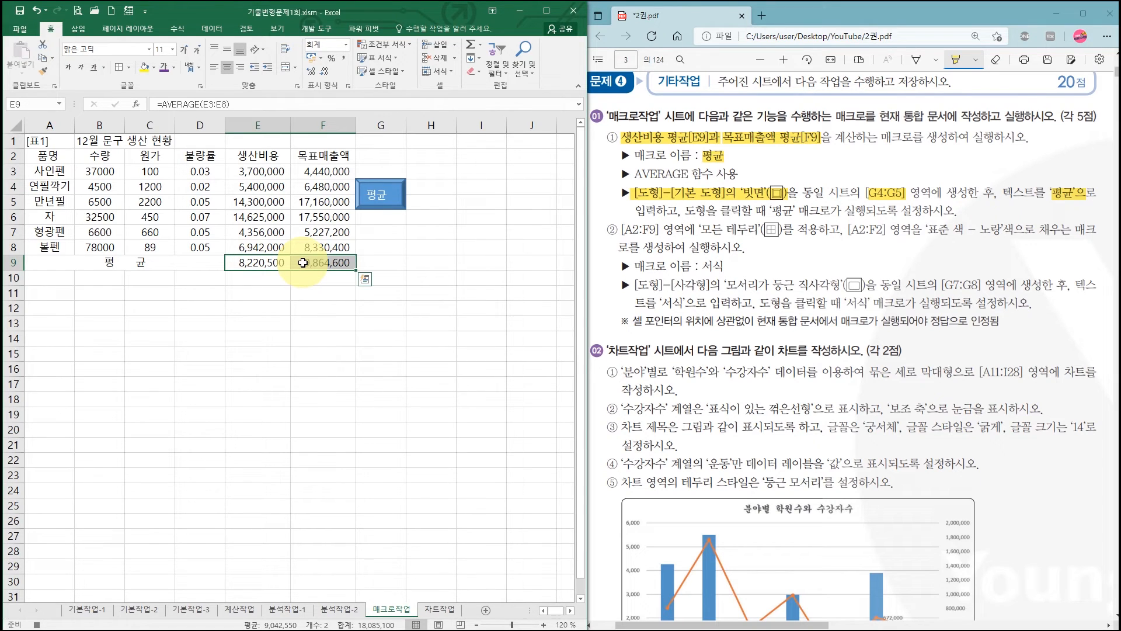
{"action": "left_click", "coordinate": [323, 283]}
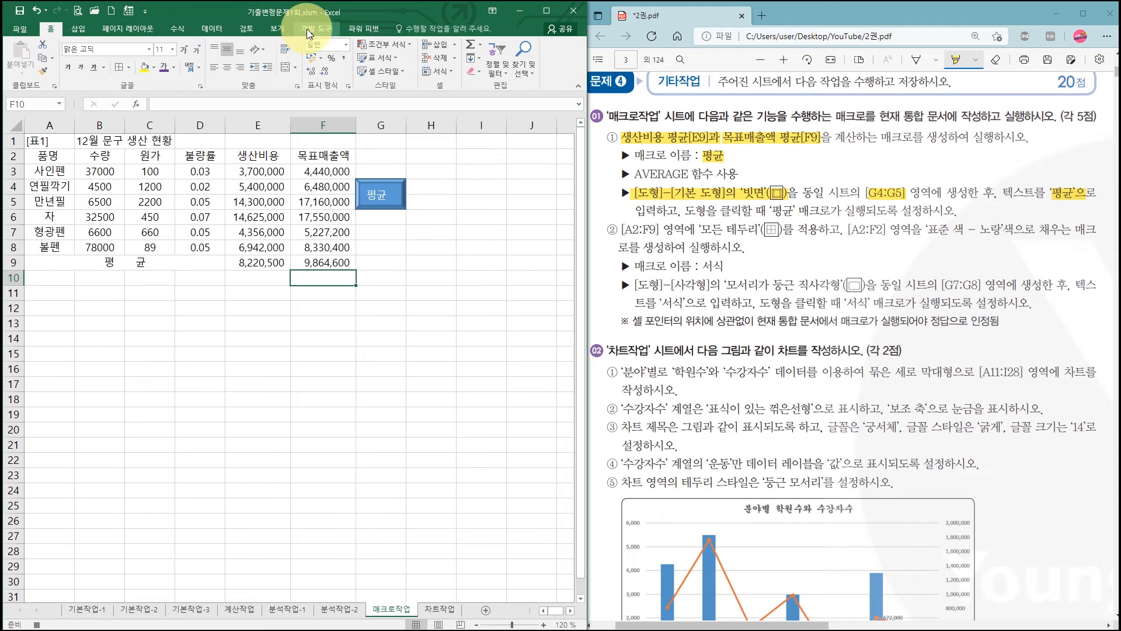
{"action": "left_click", "coordinate": [306, 29]}
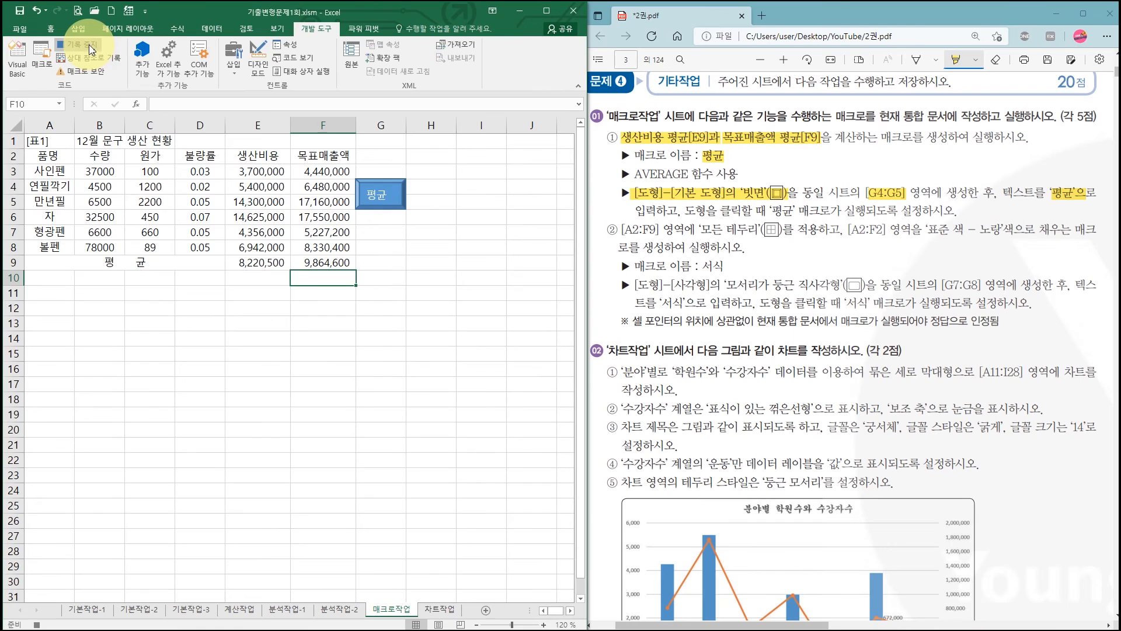
{"action": "left_click", "coordinate": [91, 49]}
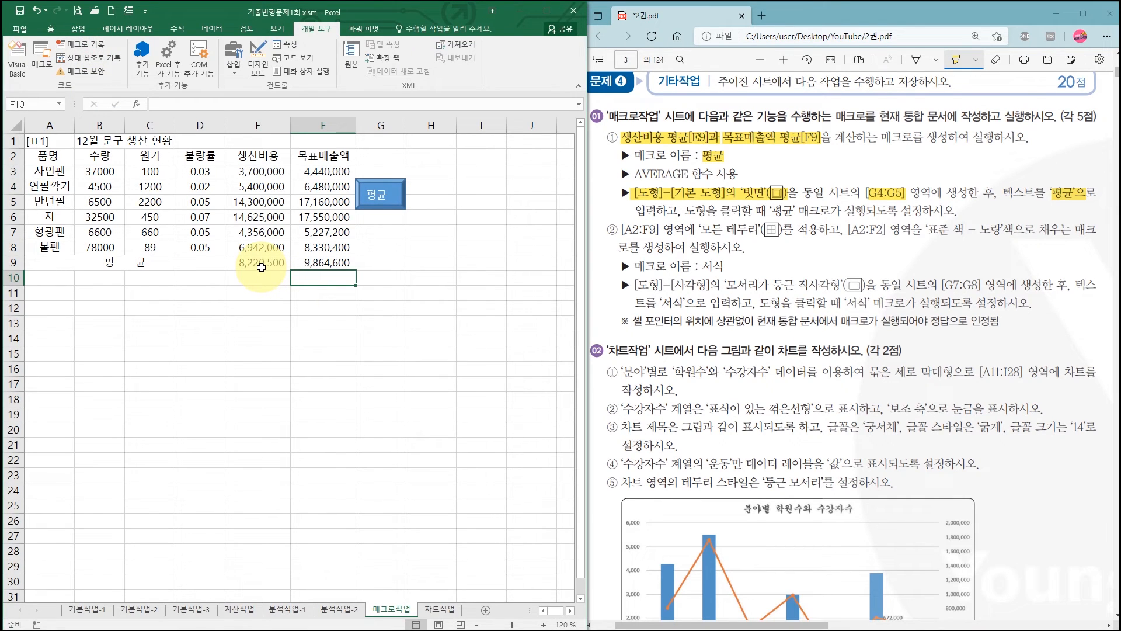
- Clear the averages in E9:F9 and run the 평균 macro from the 빗면 shape to test it
{"action": "left_click_drag", "start_coordinate": [261, 267], "coordinate": [305, 263]}
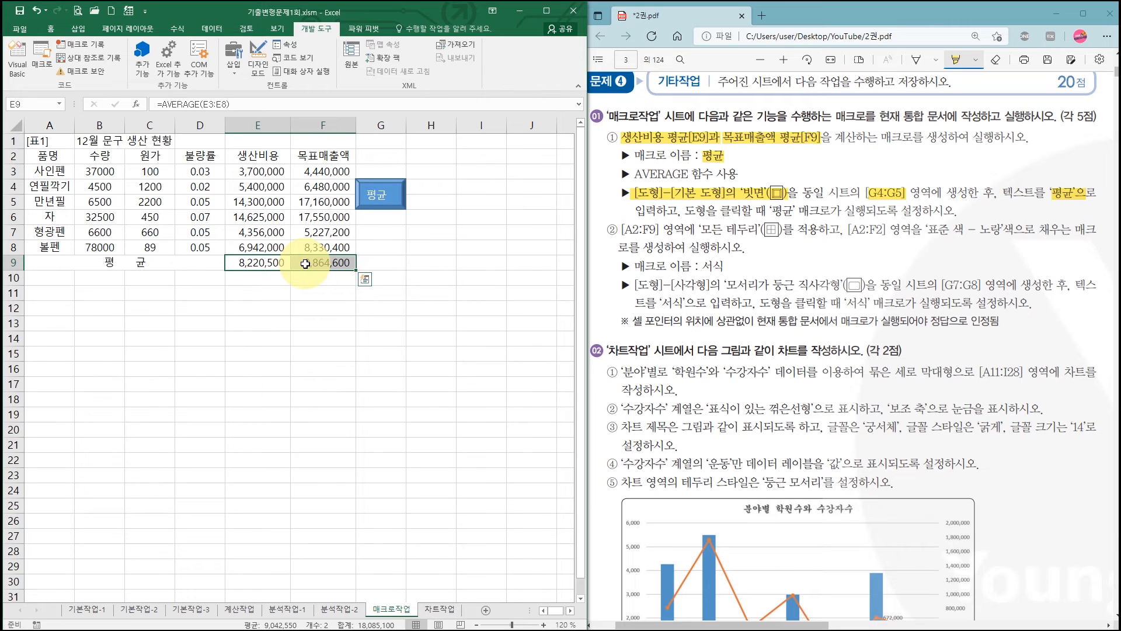
{"action": "key", "text": "Delete"}
{"action": "left_click", "coordinate": [360, 326]}
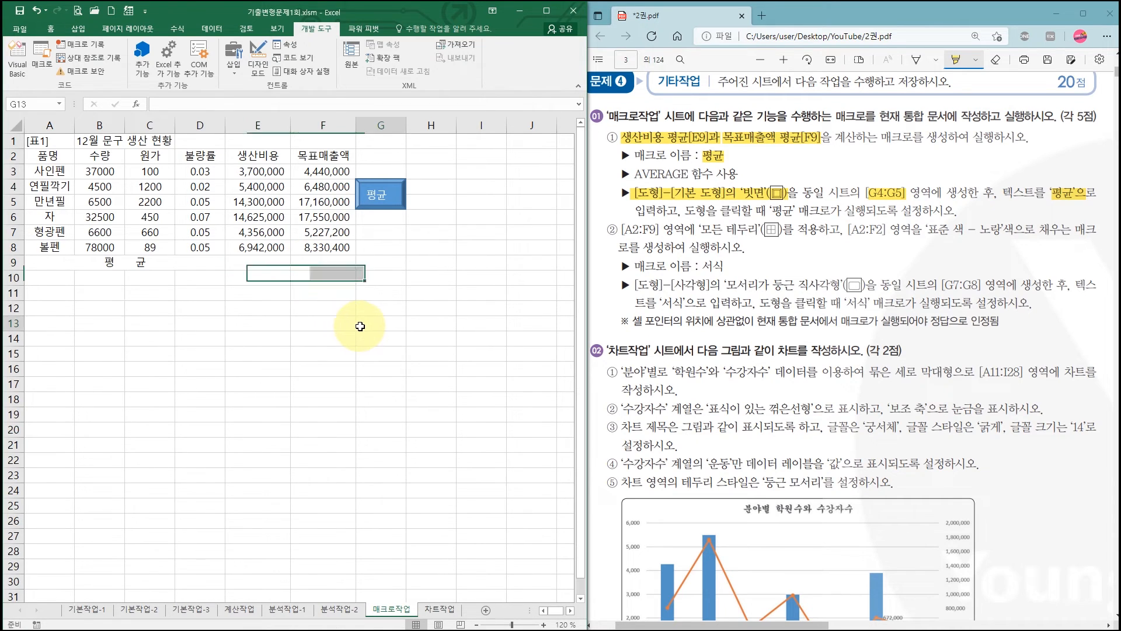
{"action": "left_click", "coordinate": [377, 197]}
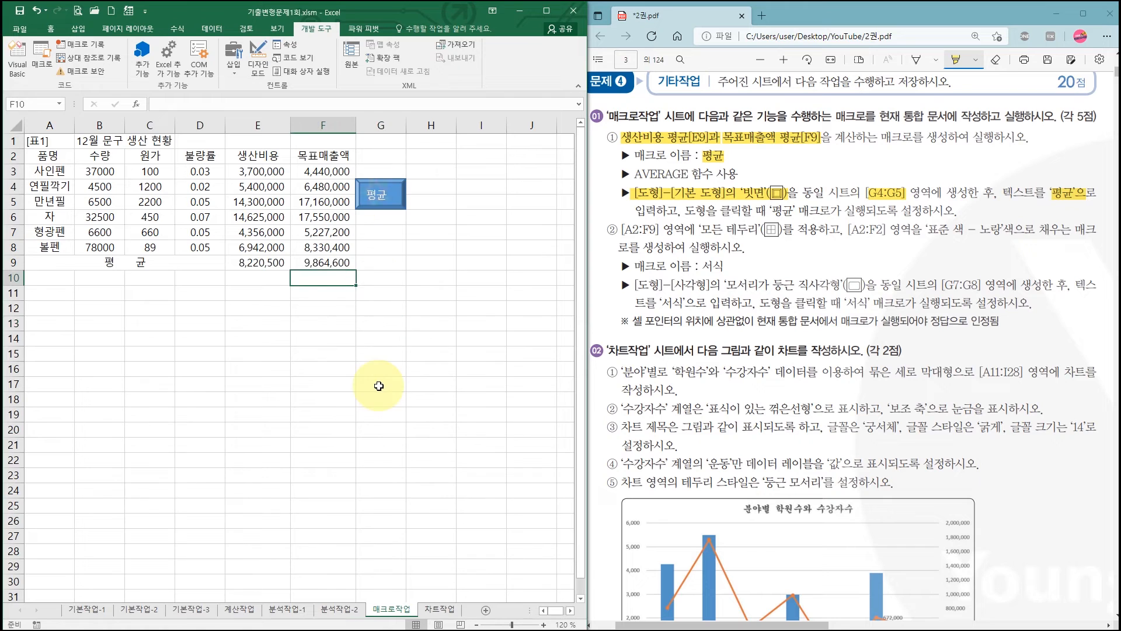
{"action": "left_click", "coordinate": [367, 293]}
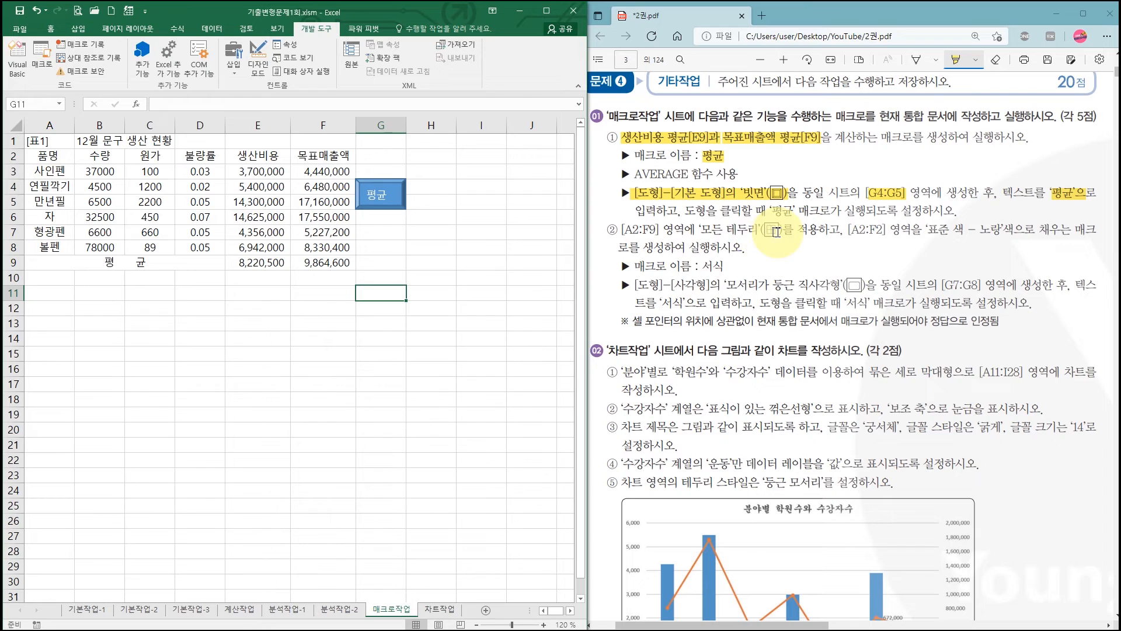
- Highlight the second macro's border and yellow fill instructions, the name 서식 and the '모서리가 둥근 직사각형' shape in the PDF
{"action": "left_click_drag", "start_coordinate": [621, 230], "coordinate": [992, 231]}
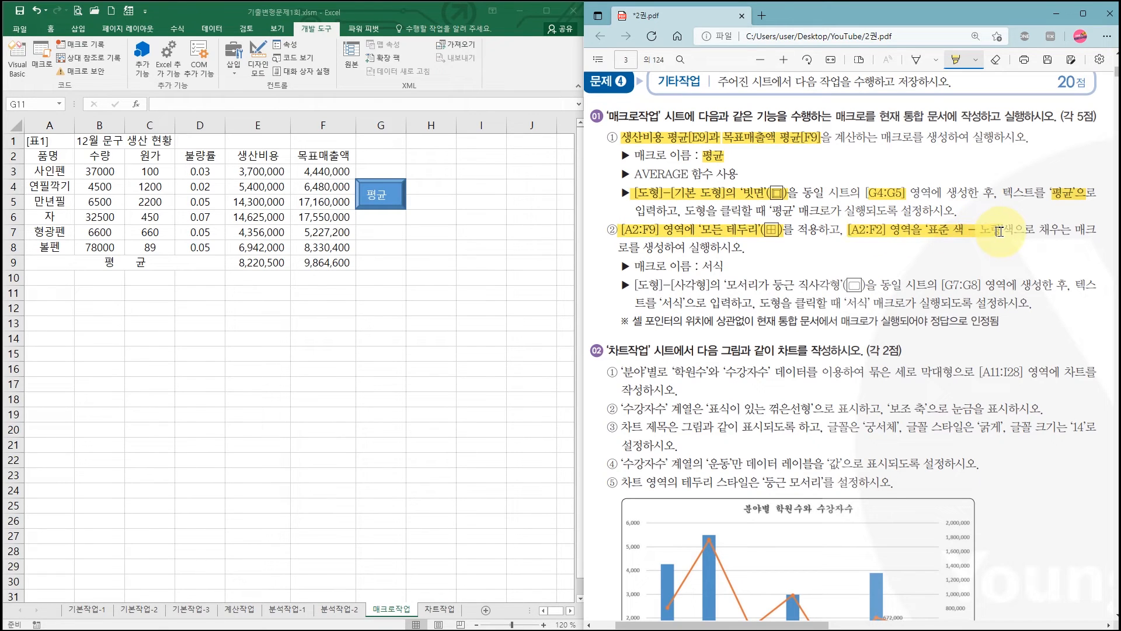
{"action": "left_click_drag", "start_coordinate": [999, 232], "coordinate": [1002, 232]}
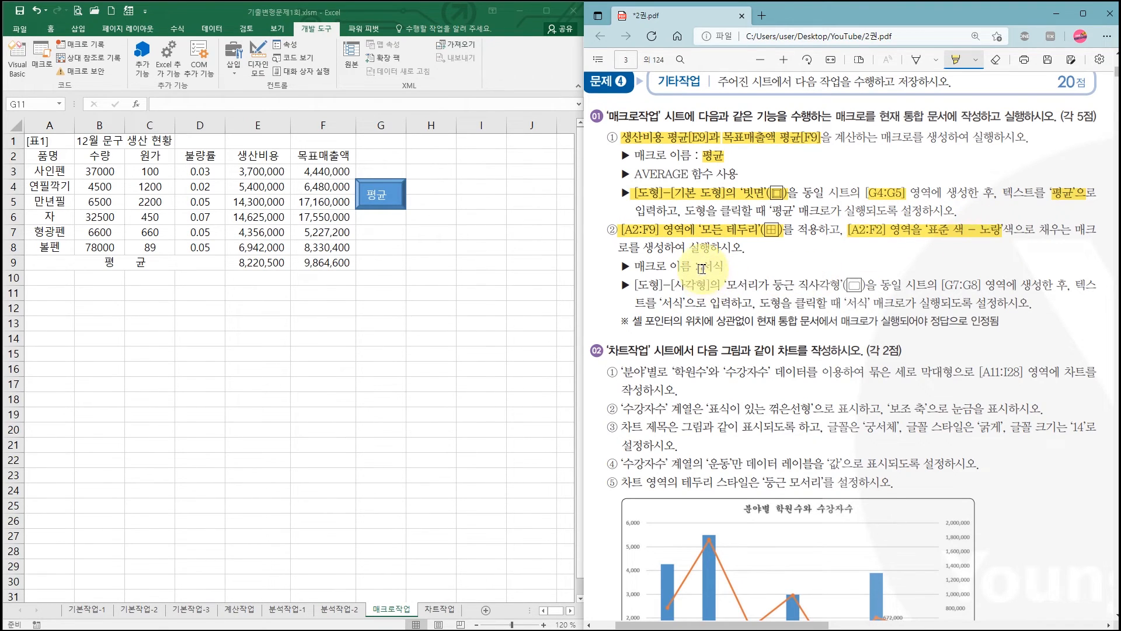
{"action": "left_click_drag", "start_coordinate": [635, 285], "coordinate": [866, 286]}
- Insert a 모서리가 둥근 직사각형 shape snapped to cells G7:G8, highlighting the range [G7:G8] in the PDF
{"action": "left_click", "coordinate": [79, 29]}
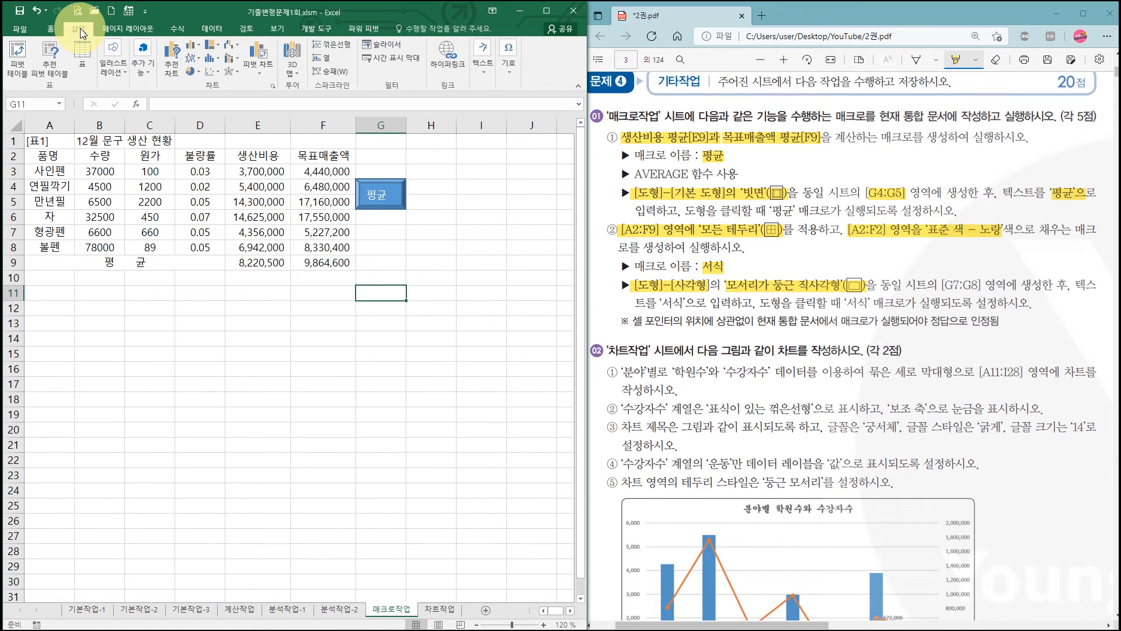
{"action": "left_click", "coordinate": [117, 63]}
{"action": "left_click", "coordinate": [165, 111]}
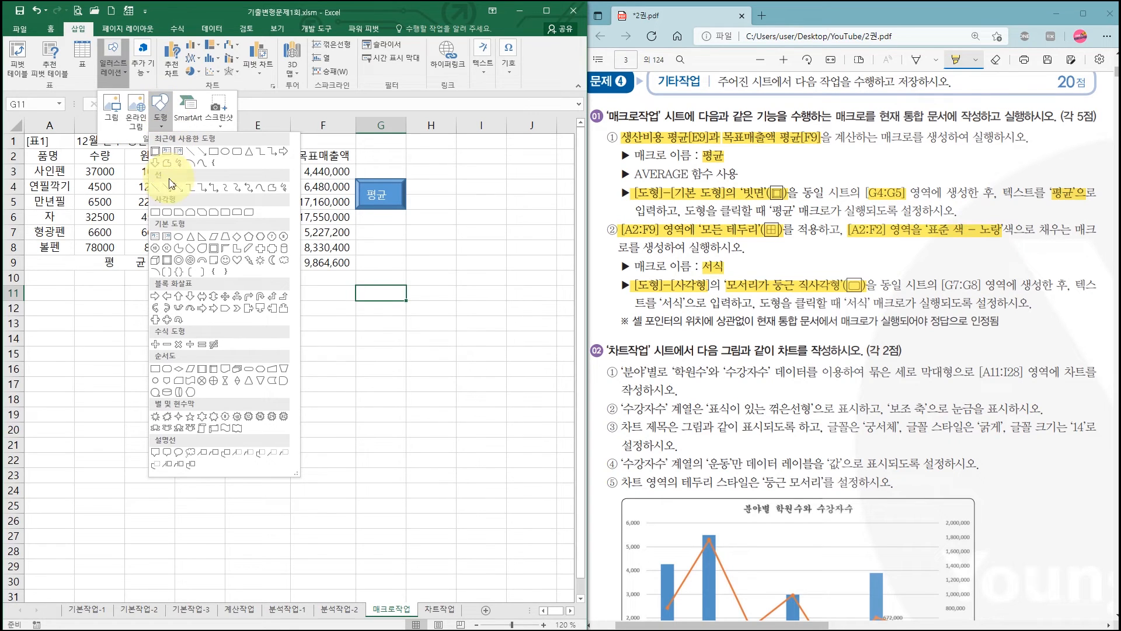
{"action": "left_click", "coordinate": [167, 213]}
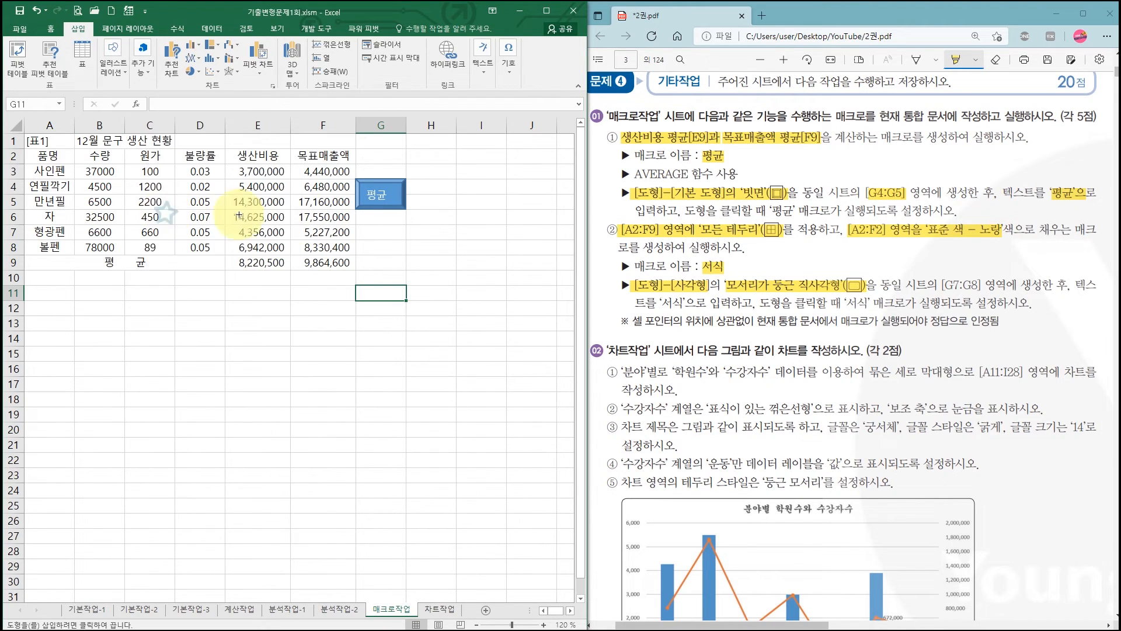
{"action": "left_click", "coordinate": [978, 287]}
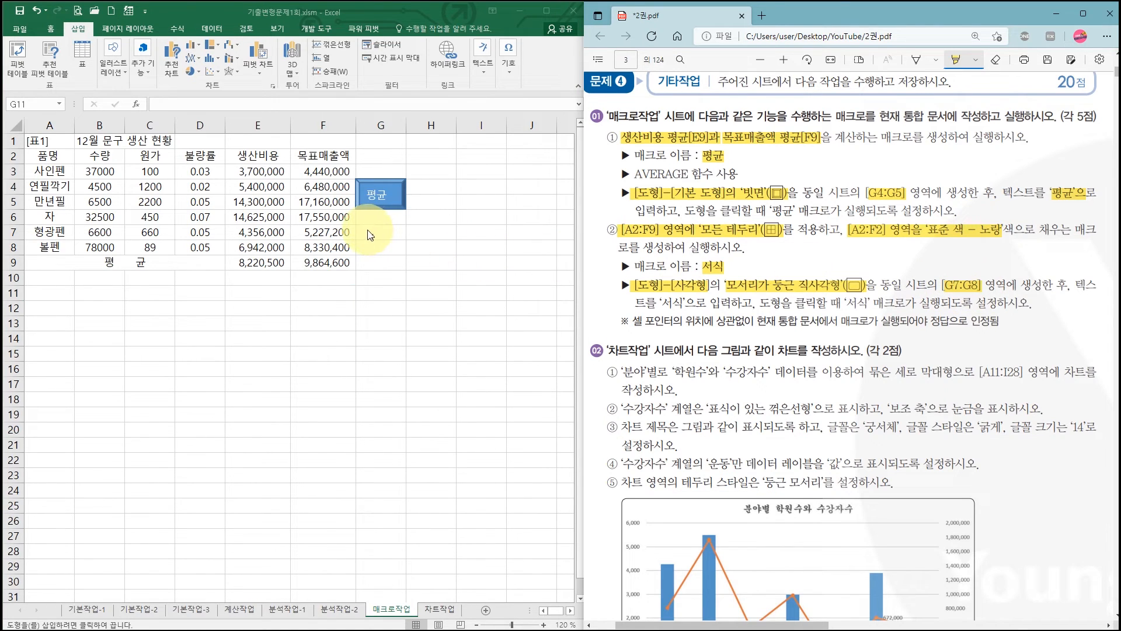
{"action": "left_click", "coordinate": [297, 13]}
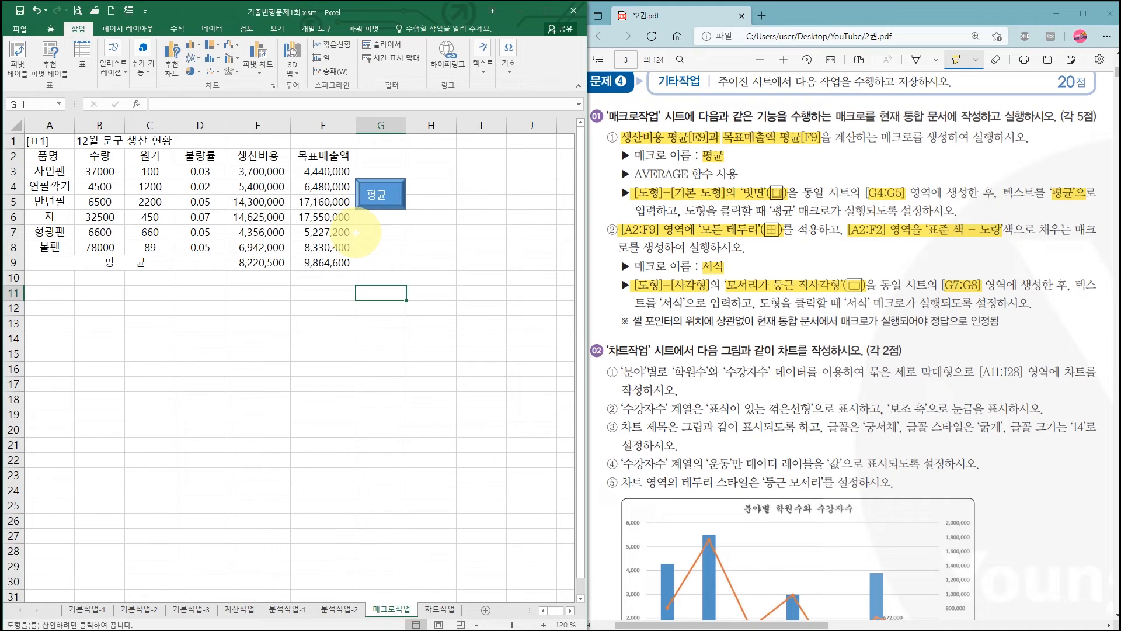
{"action": "key", "text": "alt"}
{"action": "left_click_drag", "start_coordinate": [355, 225], "coordinate": [396, 251]}
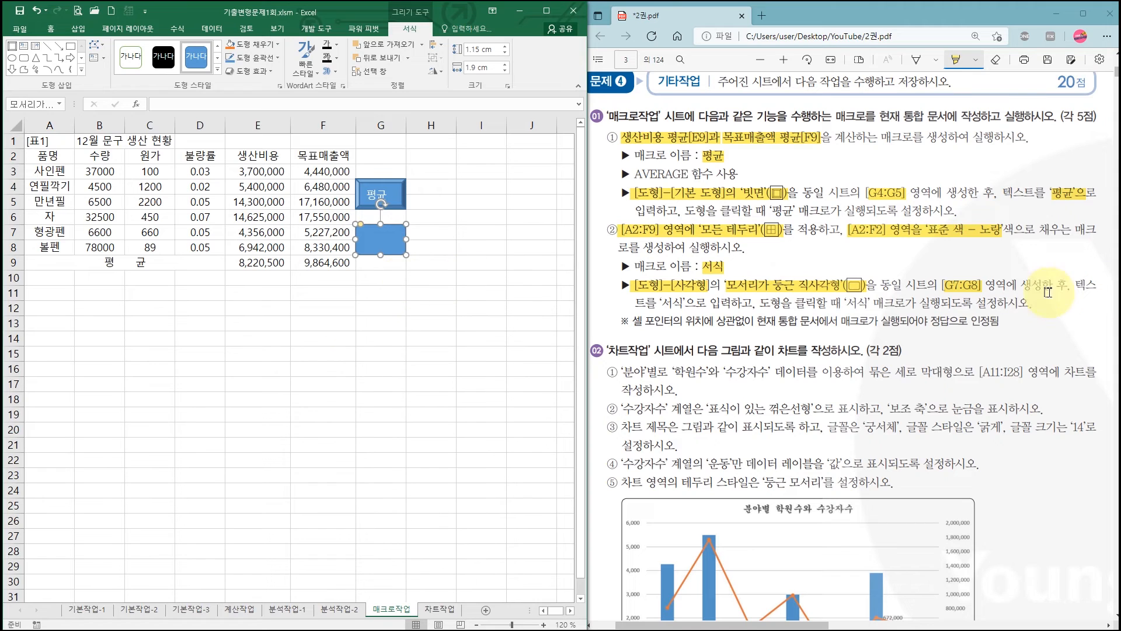
- Highlight the '서식'으로 입력 instruction in the PDF, and label the rounded rectangle over G7:G8 with the text 서식
{"action": "left_click", "coordinate": [678, 303]}
{"action": "left_click_drag", "start_coordinate": [678, 303], "coordinate": [730, 303]}
{"action": "left_click", "coordinate": [384, 230]}
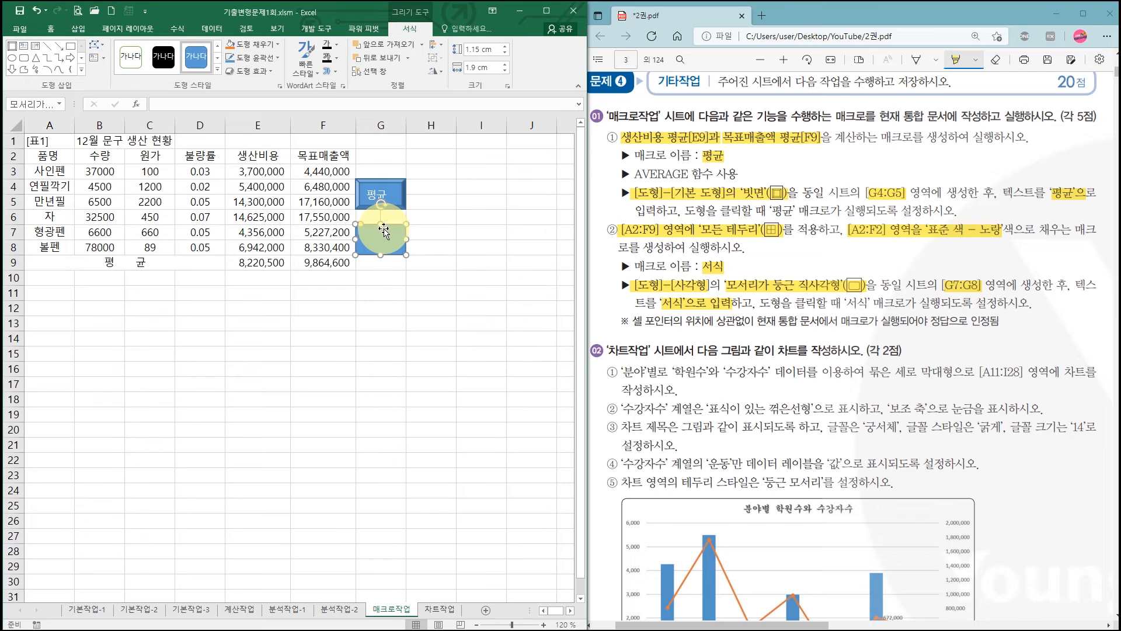
{"action": "right_click", "coordinate": [392, 241]}
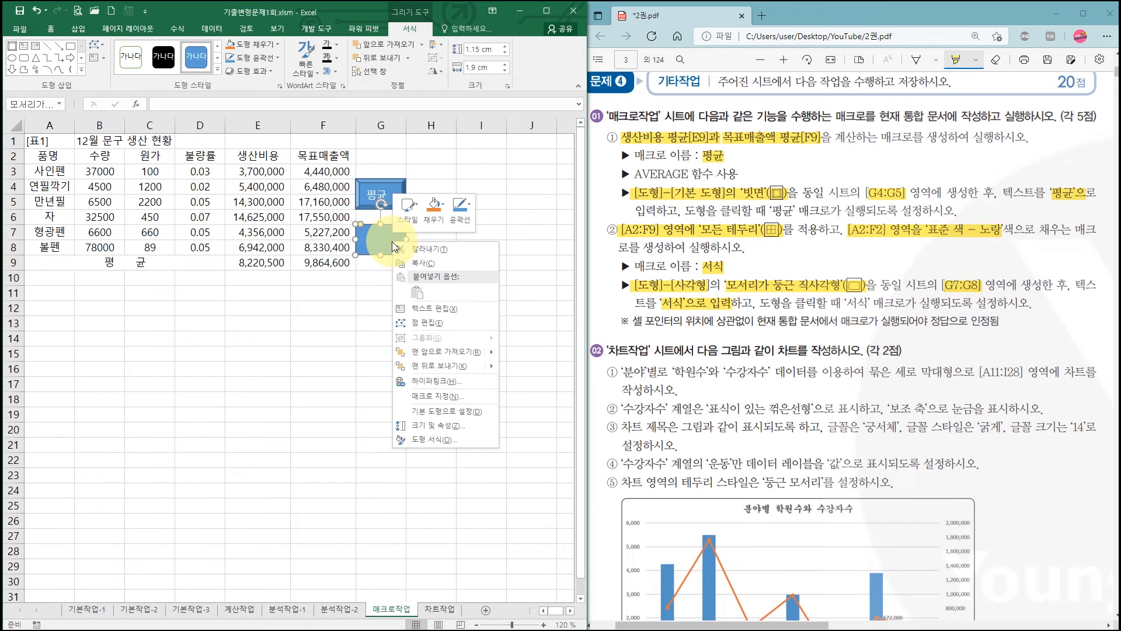
{"action": "left_click", "coordinate": [442, 309]}
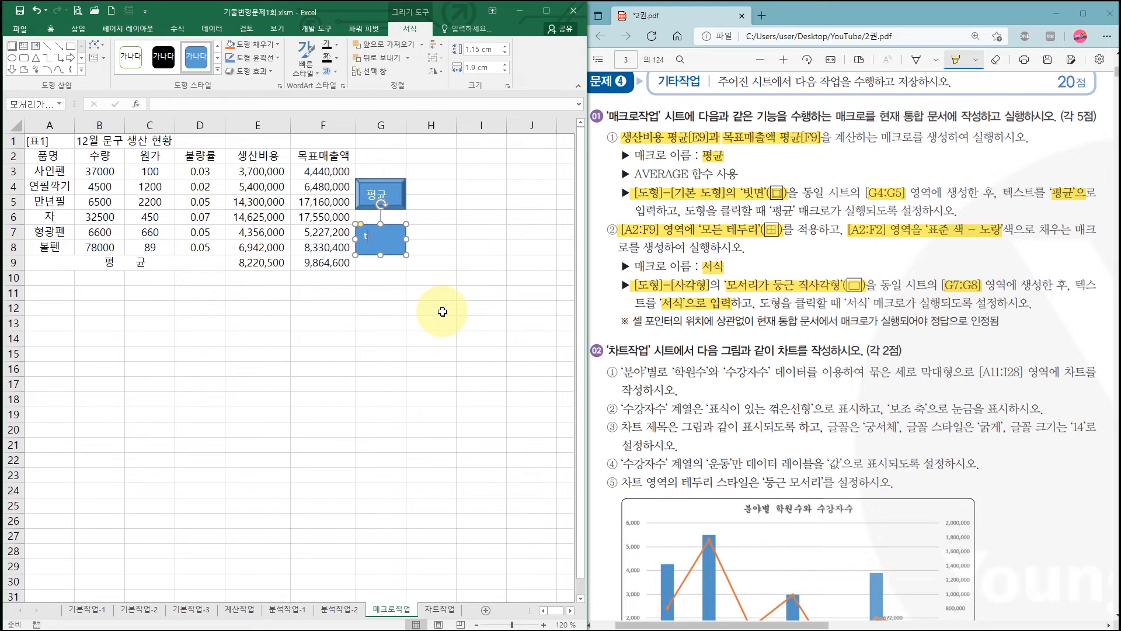
{"action": "type", "text": "서시"}
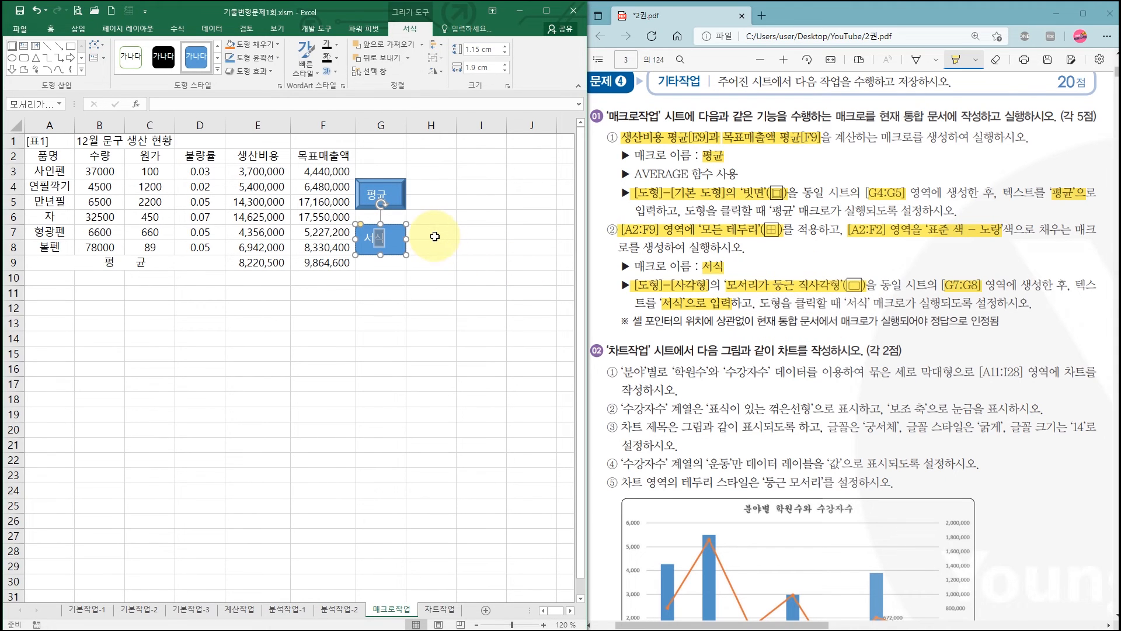
{"action": "left_click", "coordinate": [435, 292]}
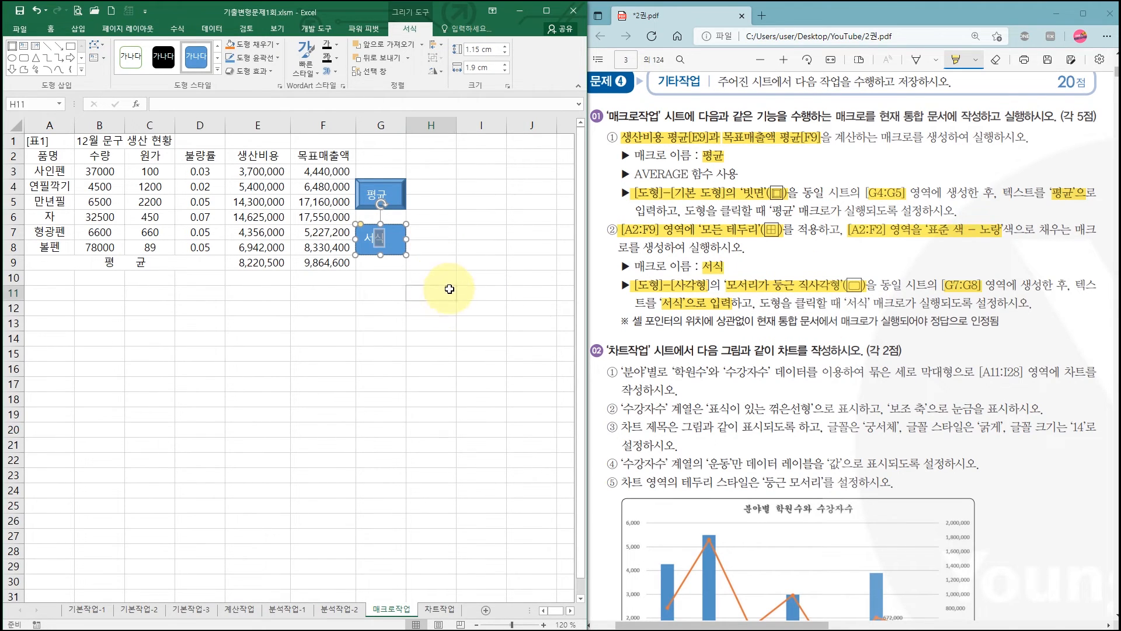
- Assign a new macro named 서식 to the rounded rectangle and start recording it in 현재 통합 문서
{"action": "left_click", "coordinate": [400, 234]}
{"action": "right_click", "coordinate": [401, 235]}
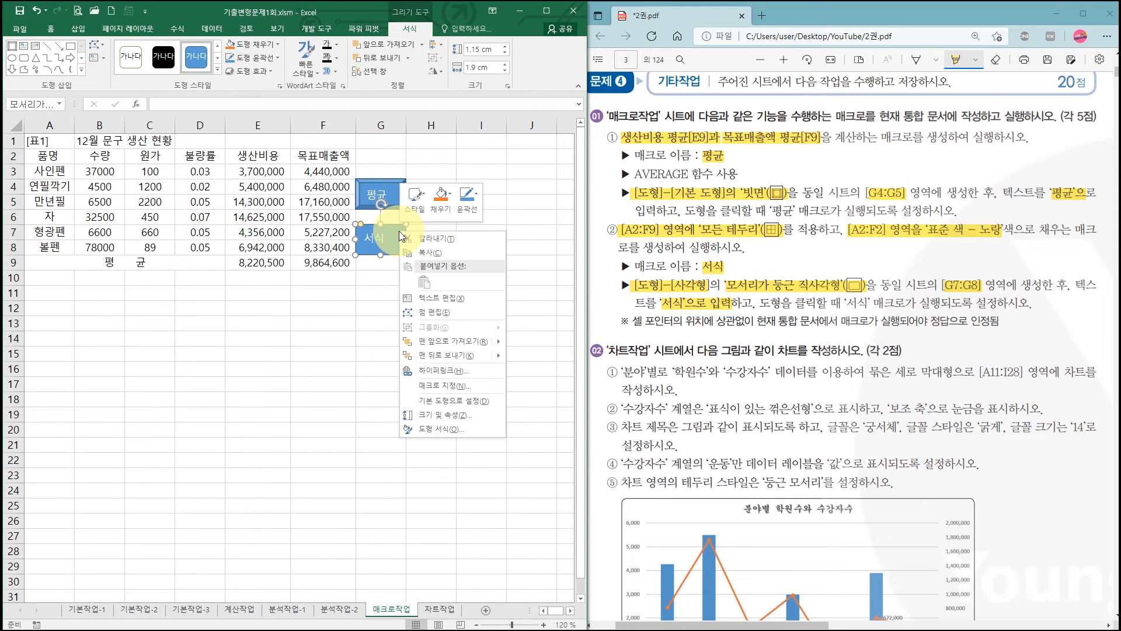
{"action": "left_click", "coordinate": [463, 386]}
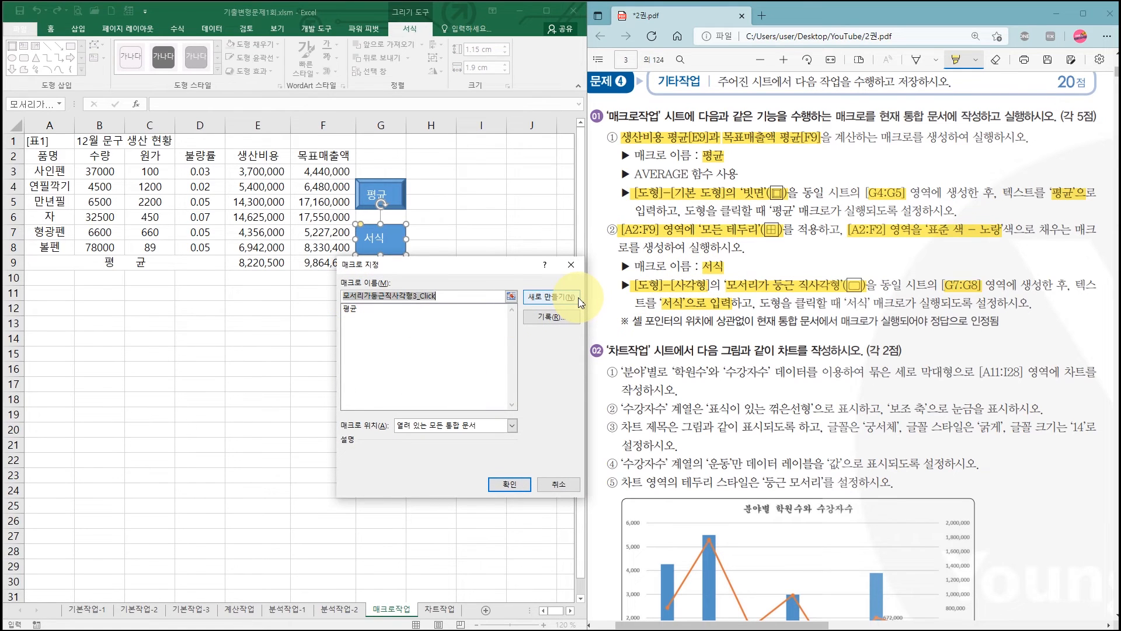
{"action": "type", "text": "식"}
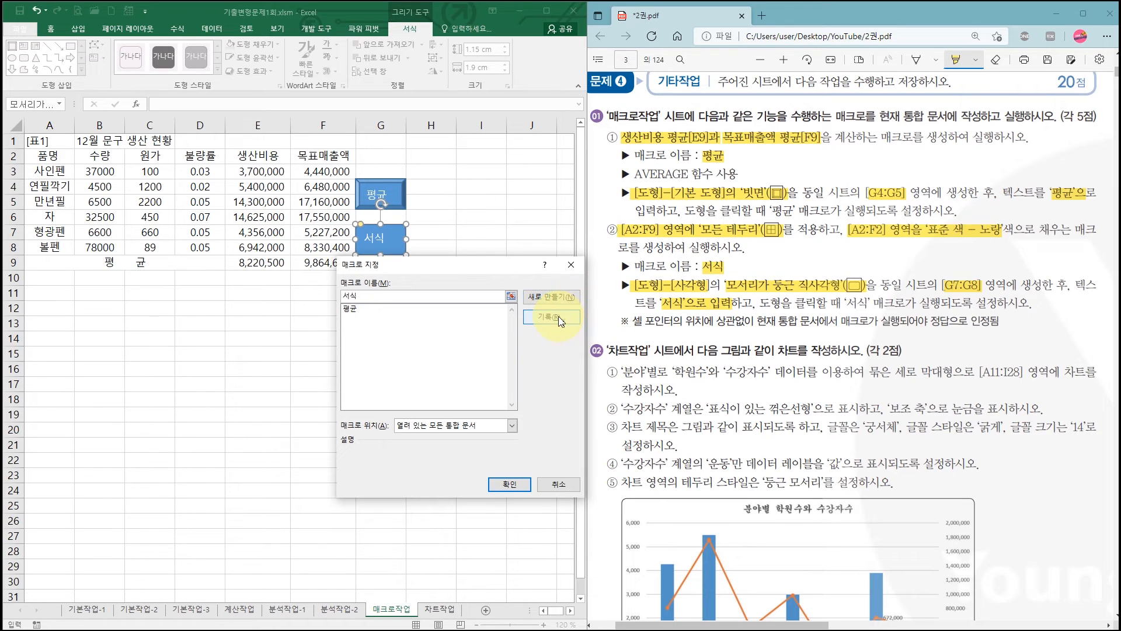
{"action": "left_click", "coordinate": [559, 316]}
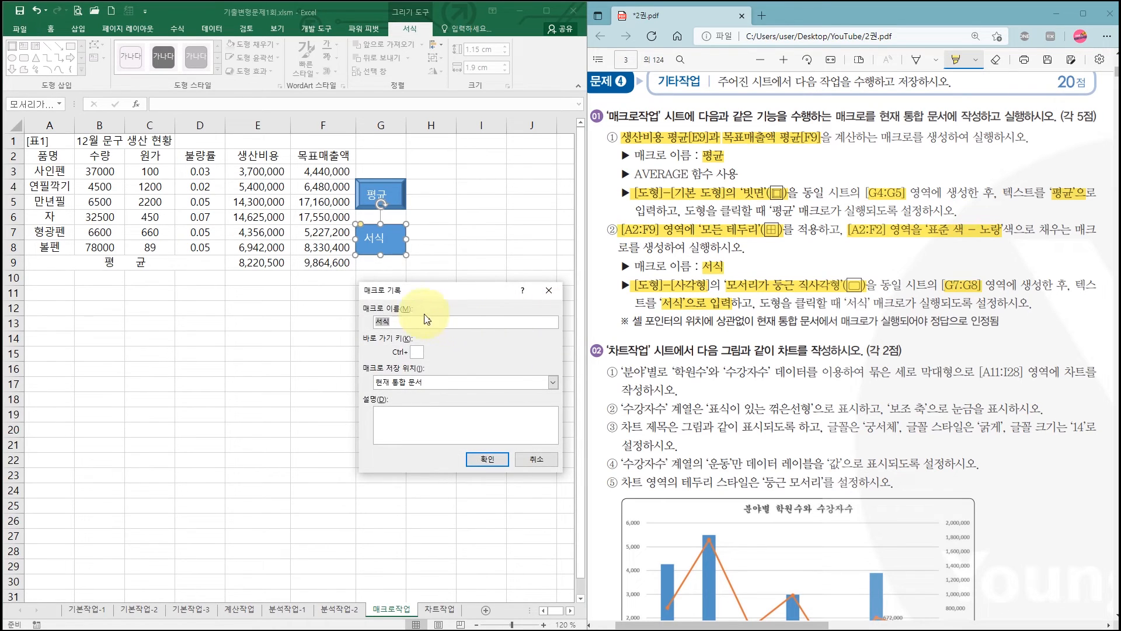
{"action": "left_click", "coordinate": [492, 462]}
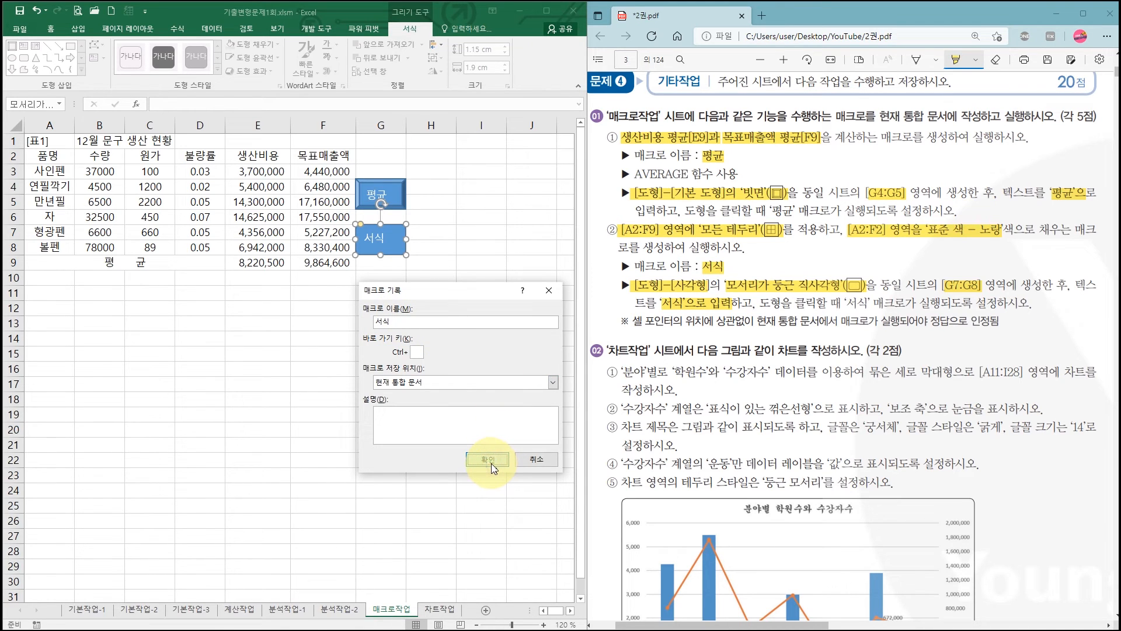
{"action": "left_click", "coordinate": [490, 460]}
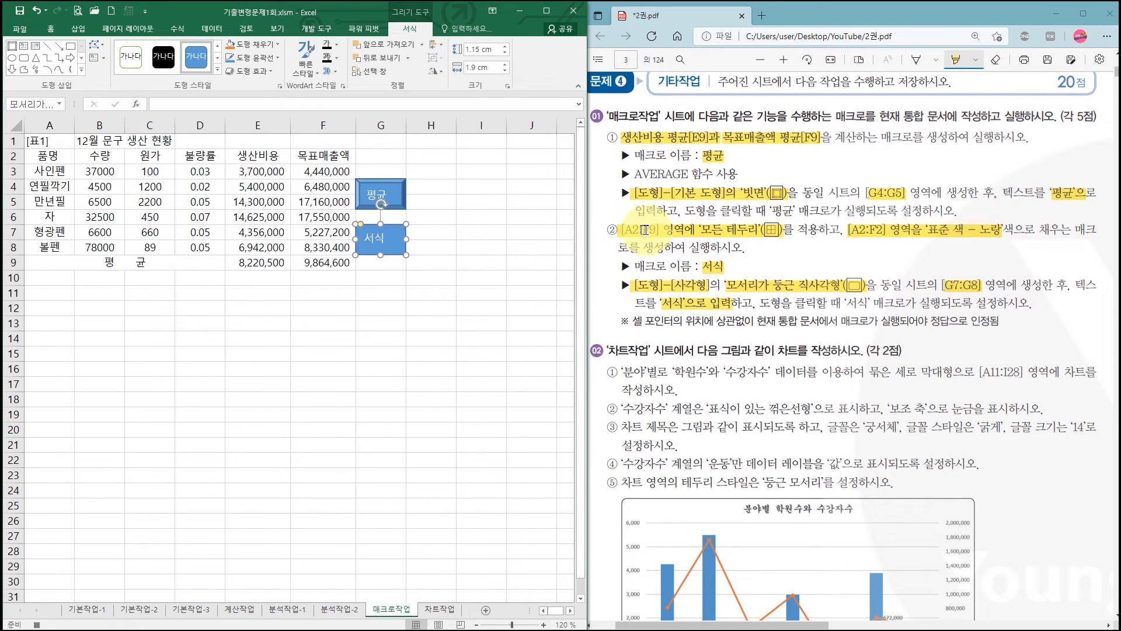
- Apply 모든 테두리 to the table range A2:F9
{"action": "left_click", "coordinate": [45, 157]}
{"action": "left_click_drag", "start_coordinate": [46, 157], "coordinate": [330, 260]}
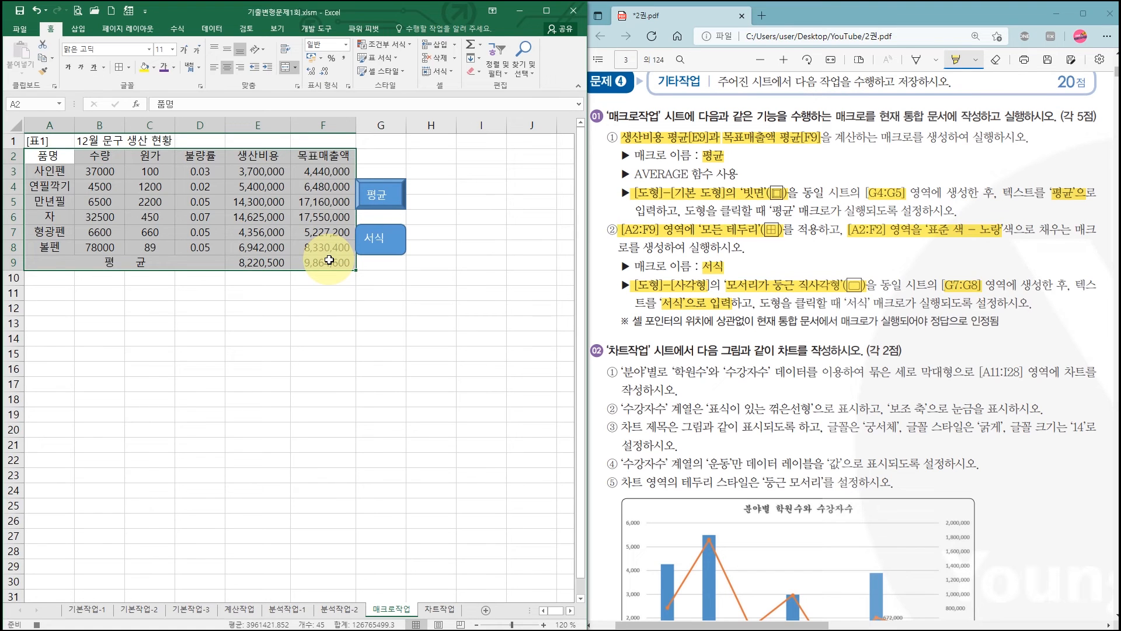
{"action": "left_click", "coordinate": [129, 69]}
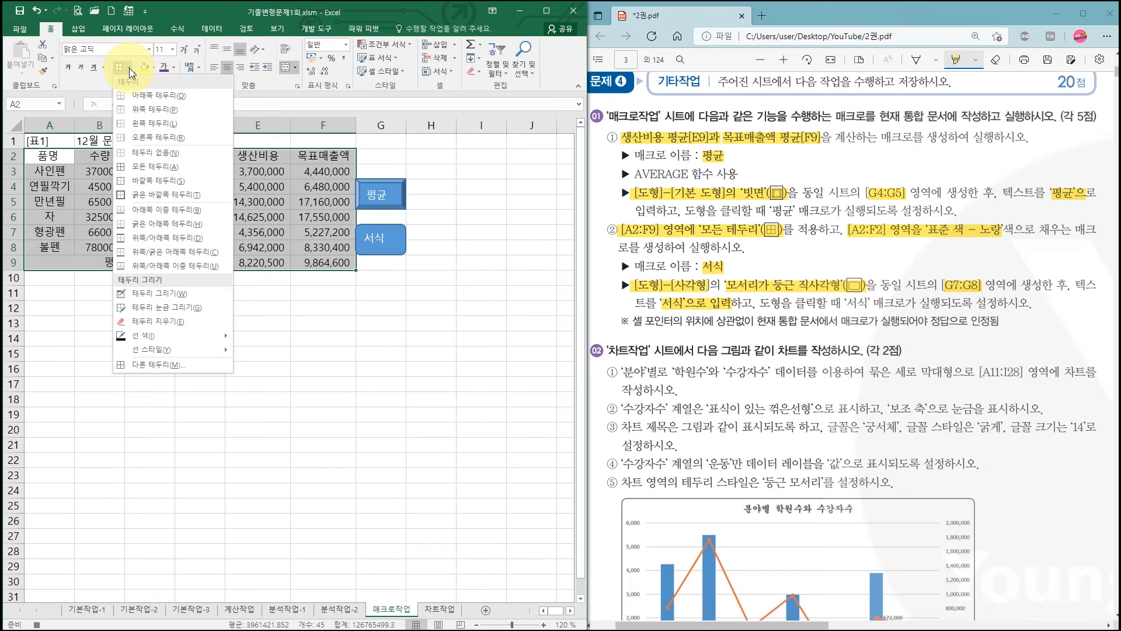
{"action": "left_click", "coordinate": [141, 168]}
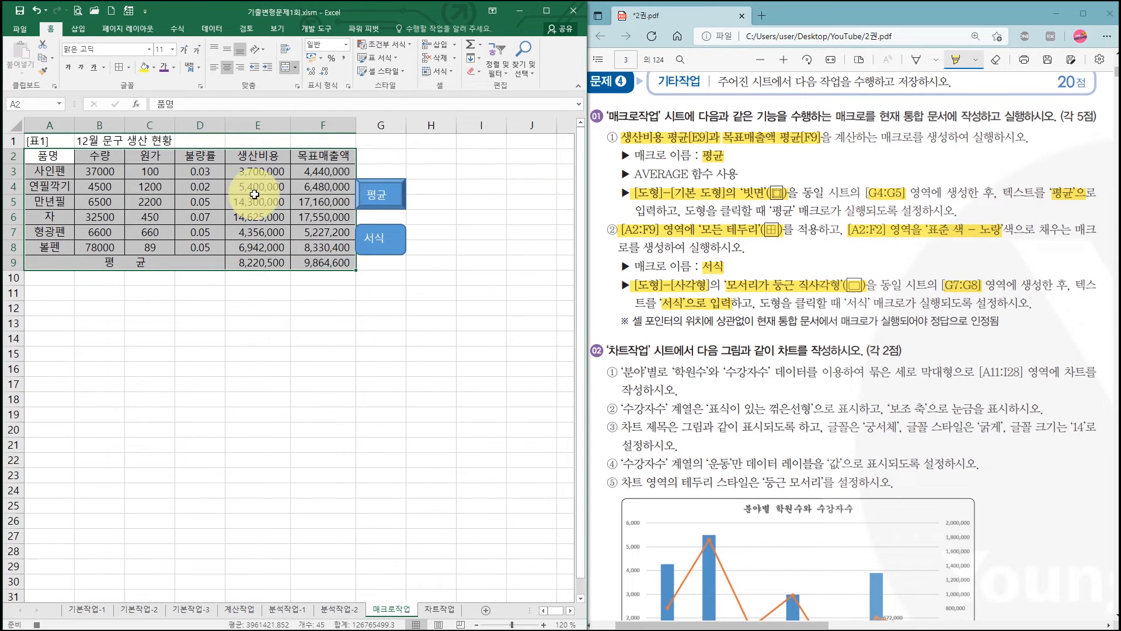
- Fill the header cells A2:F2 with the standard yellow, and stop recording the 서식 macro after selecting F11
{"action": "left_click_drag", "start_coordinate": [42, 156], "coordinate": [318, 160]}
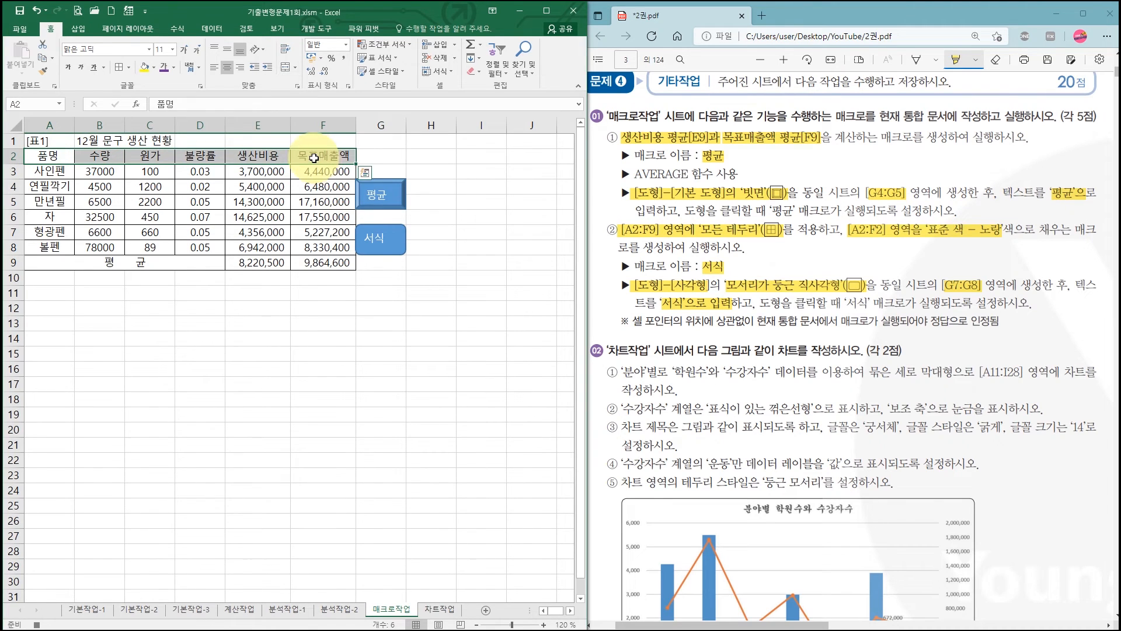
{"action": "left_click", "coordinate": [153, 68]}
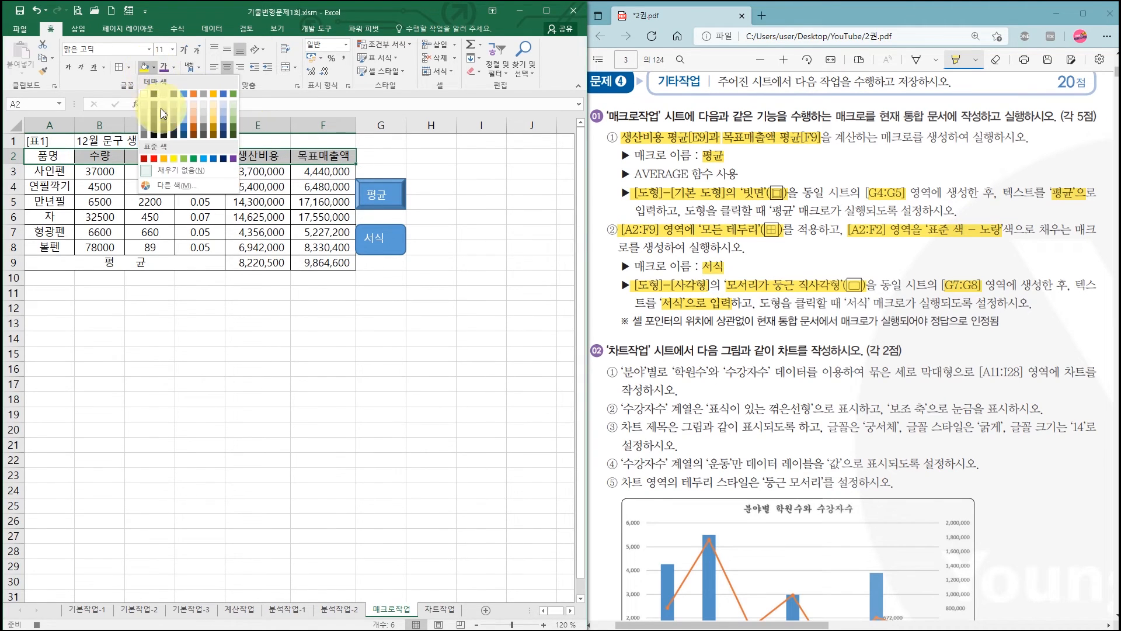
{"action": "left_click", "coordinate": [174, 158]}
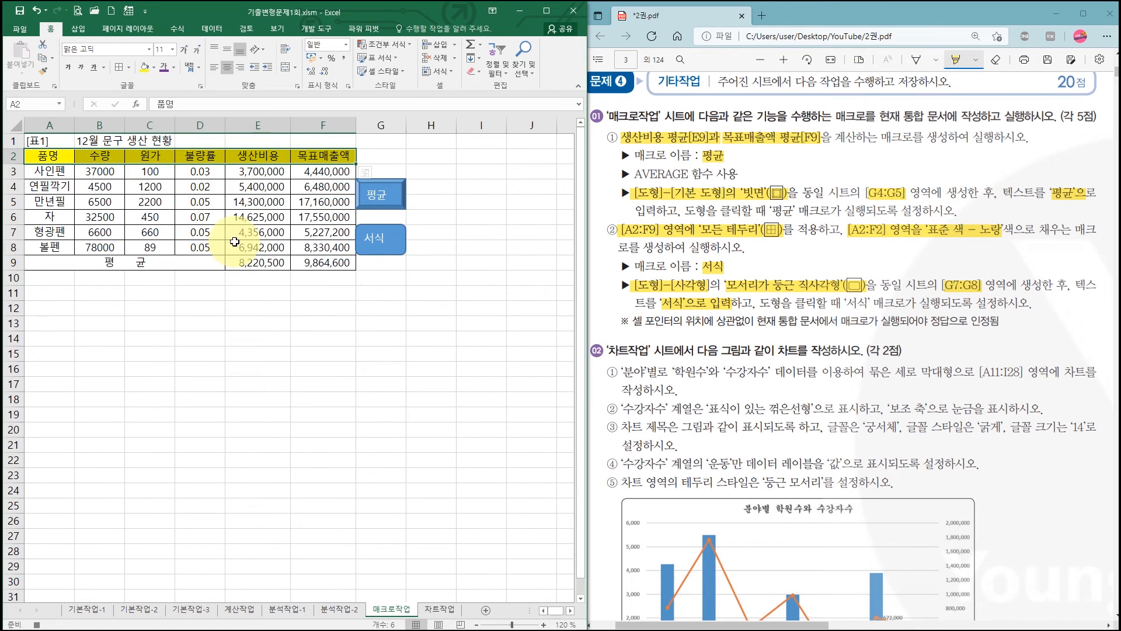
{"action": "left_click", "coordinate": [309, 289]}
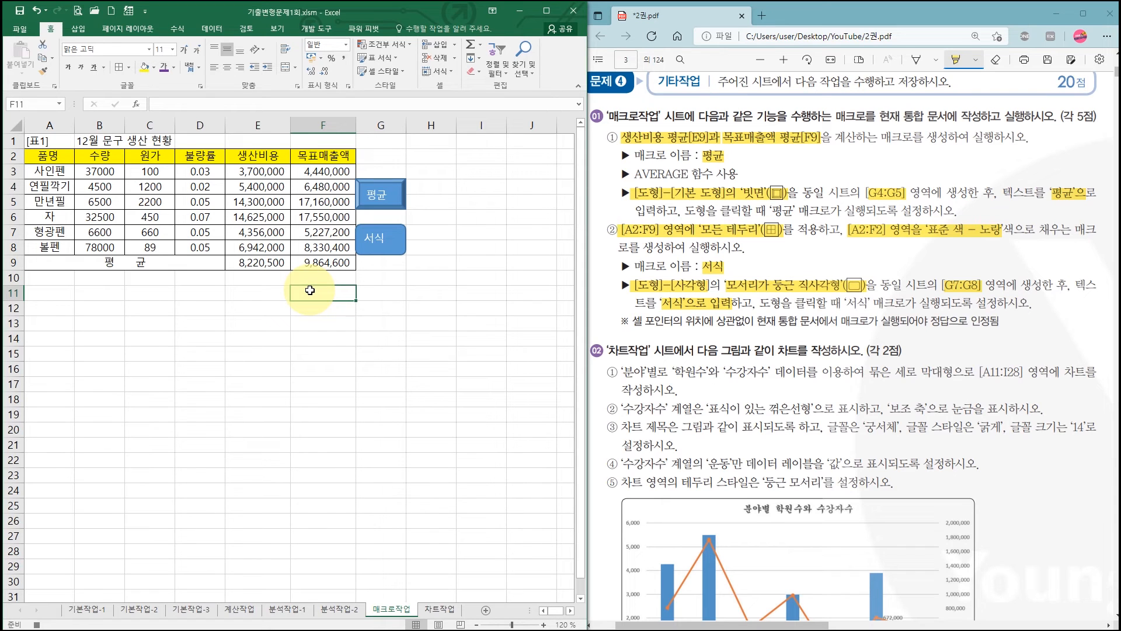
{"action": "left_click", "coordinate": [37, 625]}
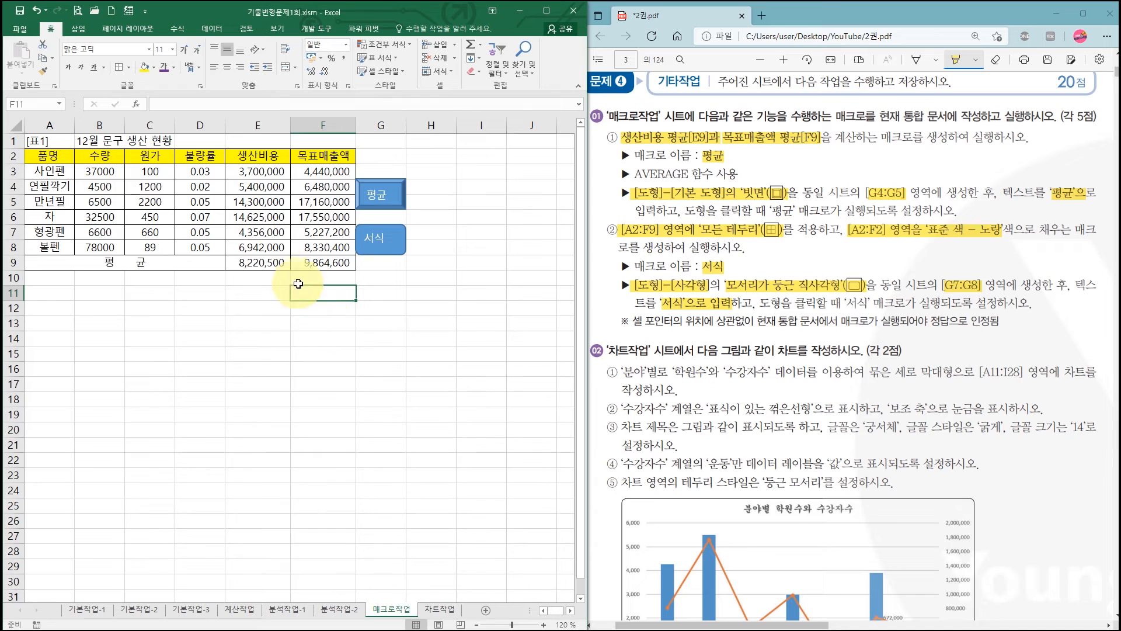
- Remove the borders and fill from A2:F9, and run the 서식 macro from the rounded rectangle to test it
{"action": "left_click_drag", "start_coordinate": [48, 156], "coordinate": [303, 263]}
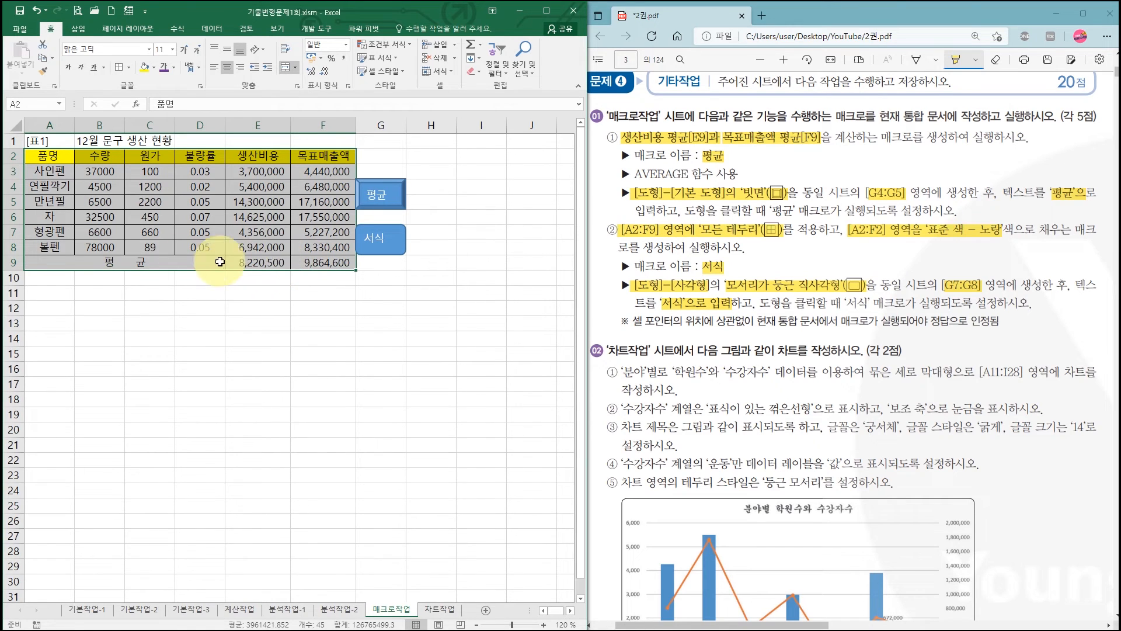
{"action": "left_click", "coordinate": [128, 67]}
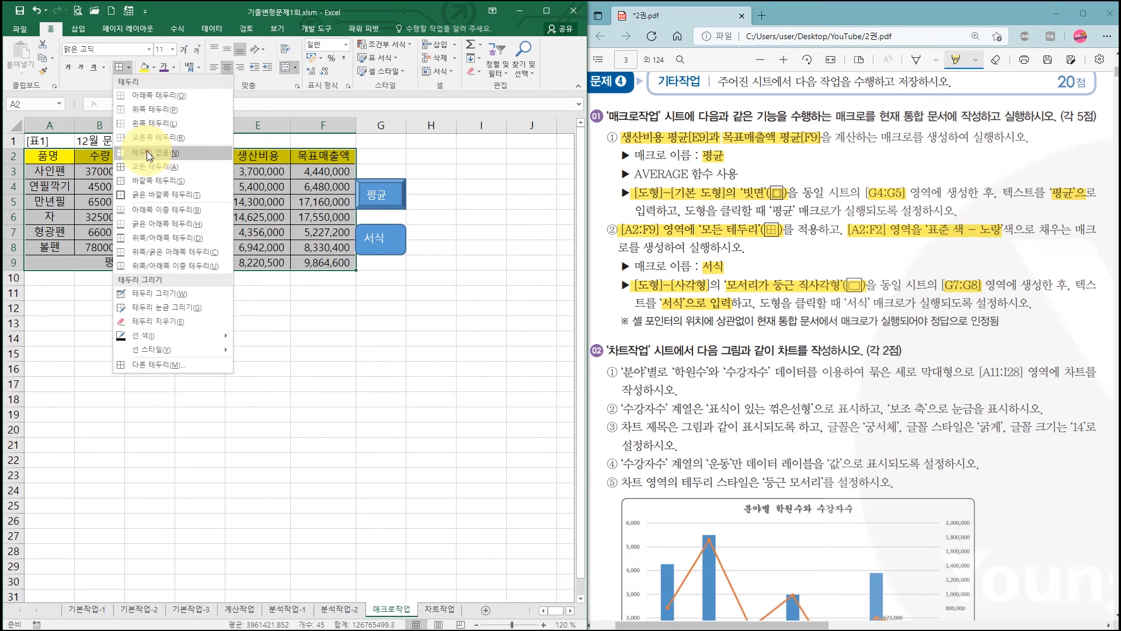
{"action": "left_click", "coordinate": [153, 166]}
{"action": "left_click", "coordinate": [154, 67]}
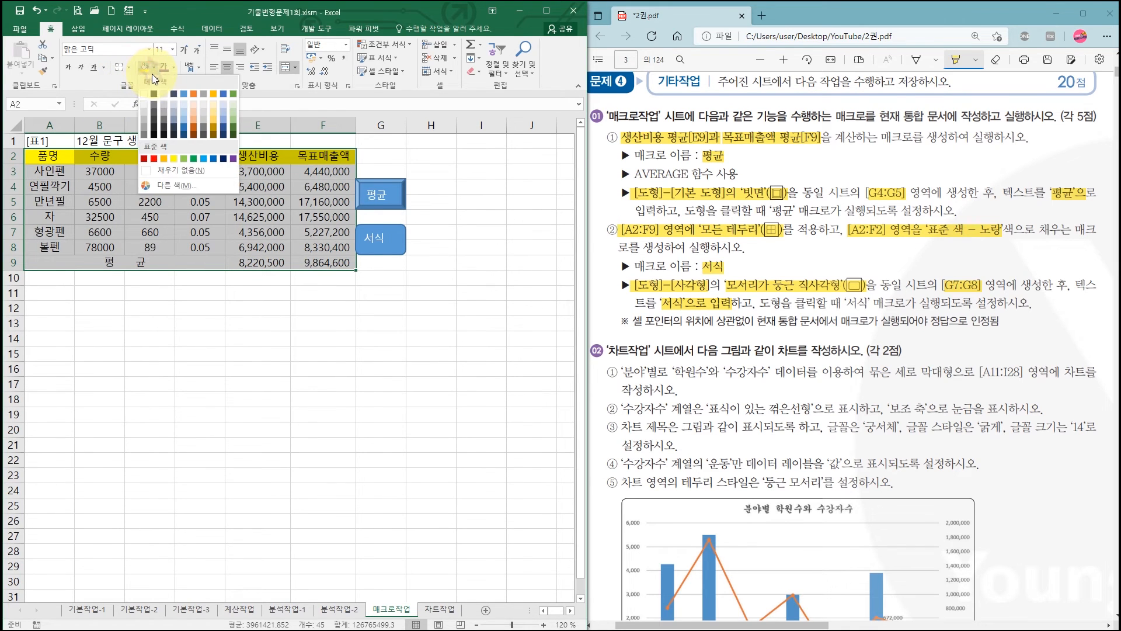
{"action": "left_click", "coordinate": [160, 173]}
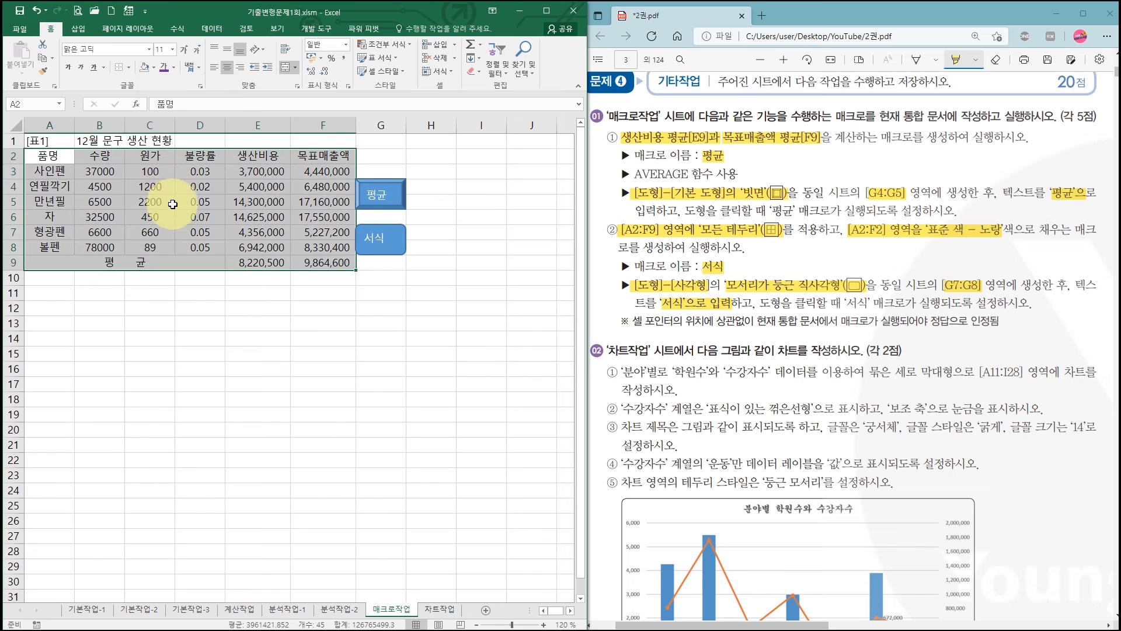
{"action": "left_click", "coordinate": [387, 242]}
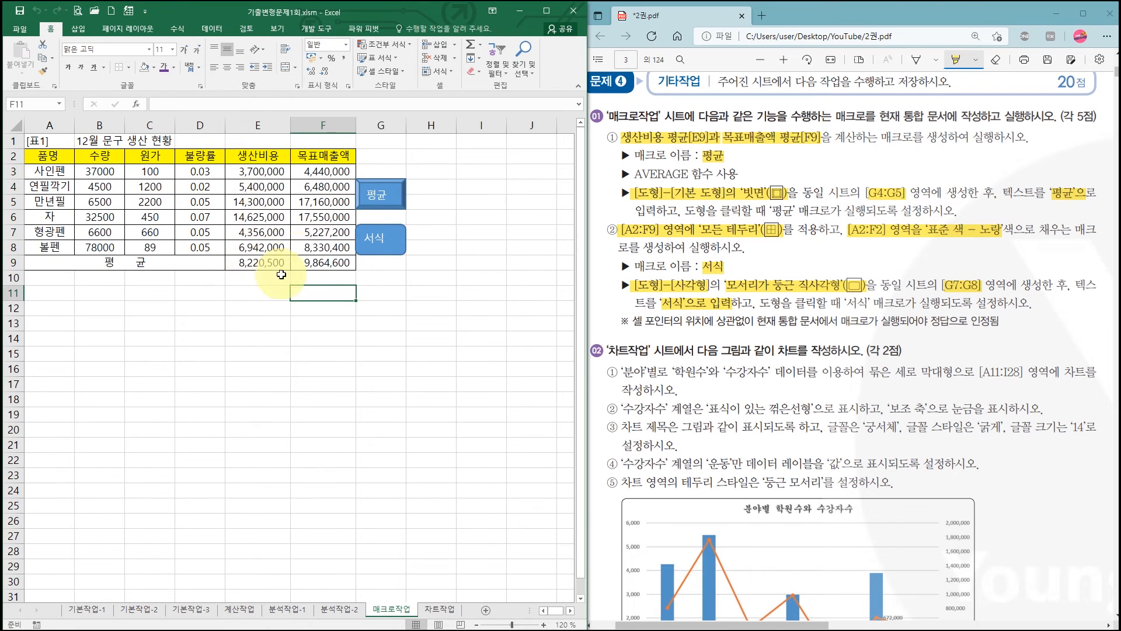
{"action": "left_click", "coordinate": [302, 202]}
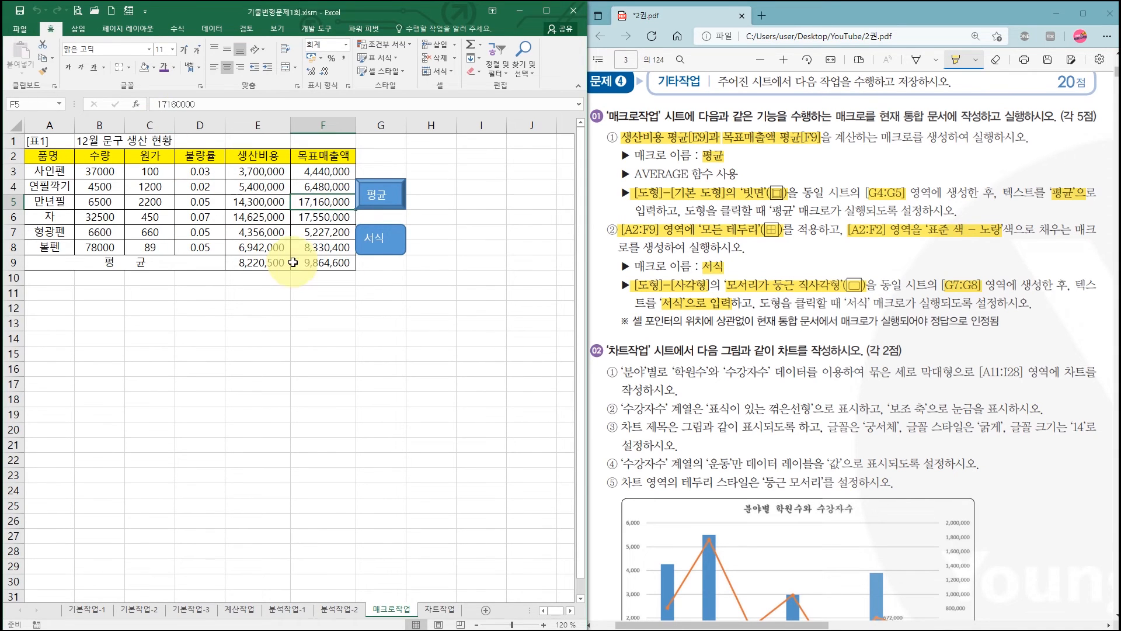
{"action": "left_click", "coordinate": [371, 300]}
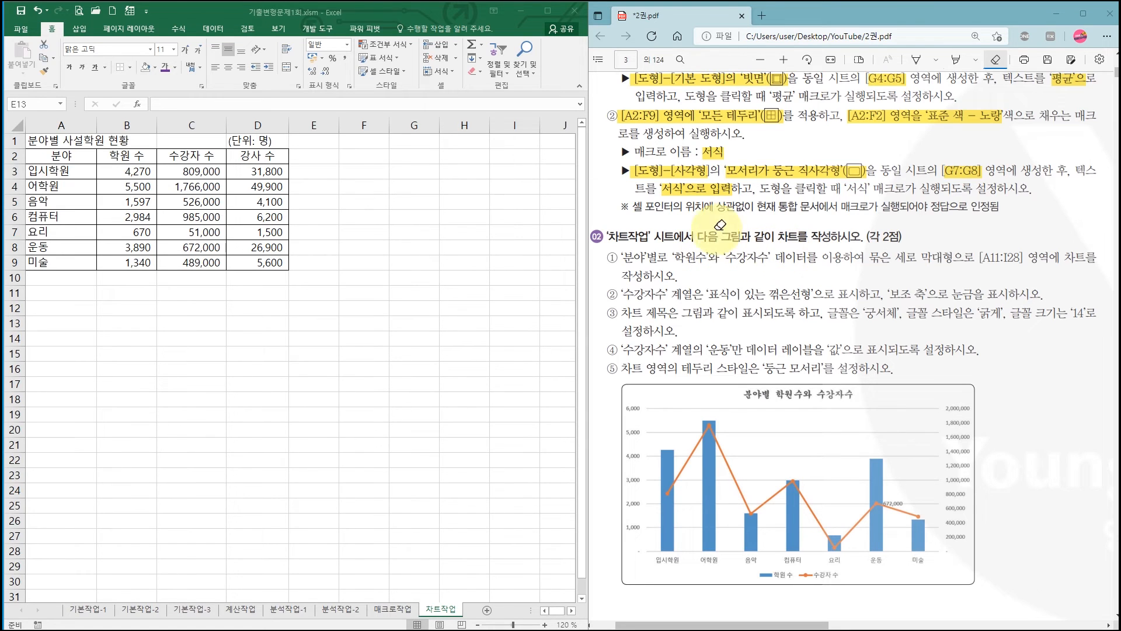
- Highlight 차트를 작성, 분야, 학원수, 수강자수, 묶은 세로 막대형 and [A11:I28] in the PDF's chart instructions
{"action": "left_click", "coordinate": [956, 60]}
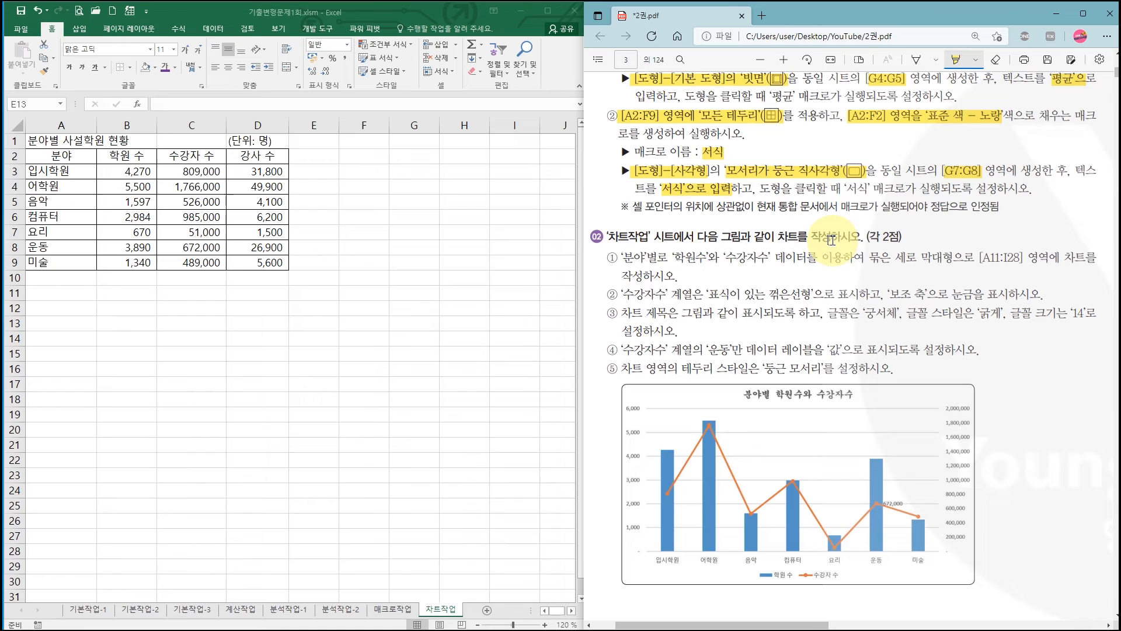
{"action": "left_click_drag", "start_coordinate": [776, 236], "coordinate": [828, 238]}
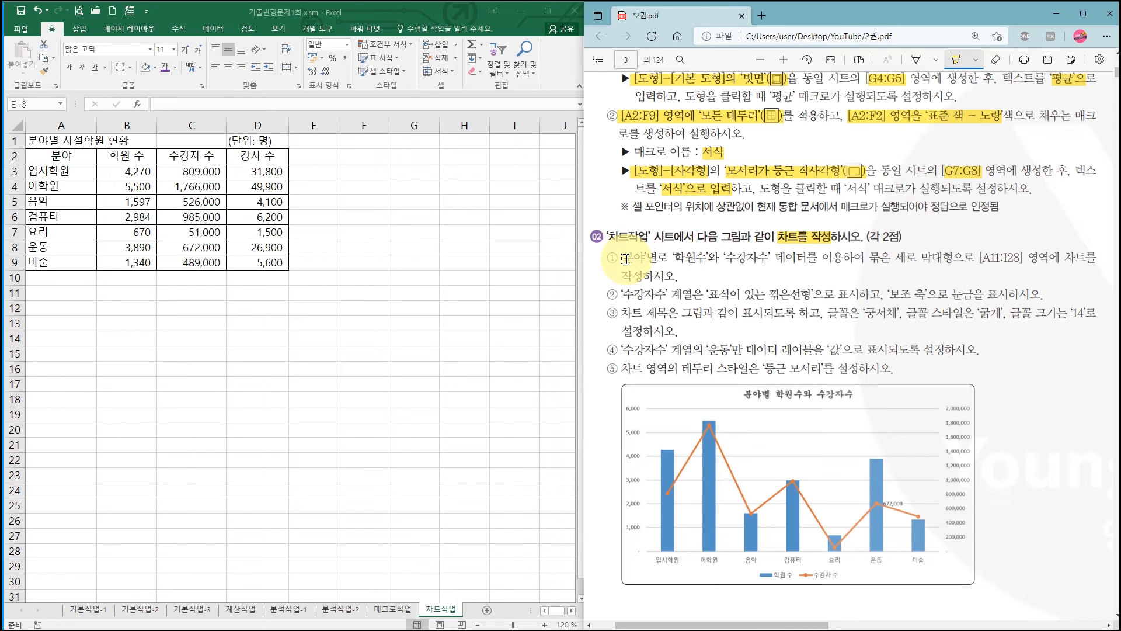
{"action": "left_click_drag", "start_coordinate": [622, 259], "coordinate": [770, 259]}
{"action": "left_click_drag", "start_coordinate": [868, 257], "coordinate": [956, 258]}
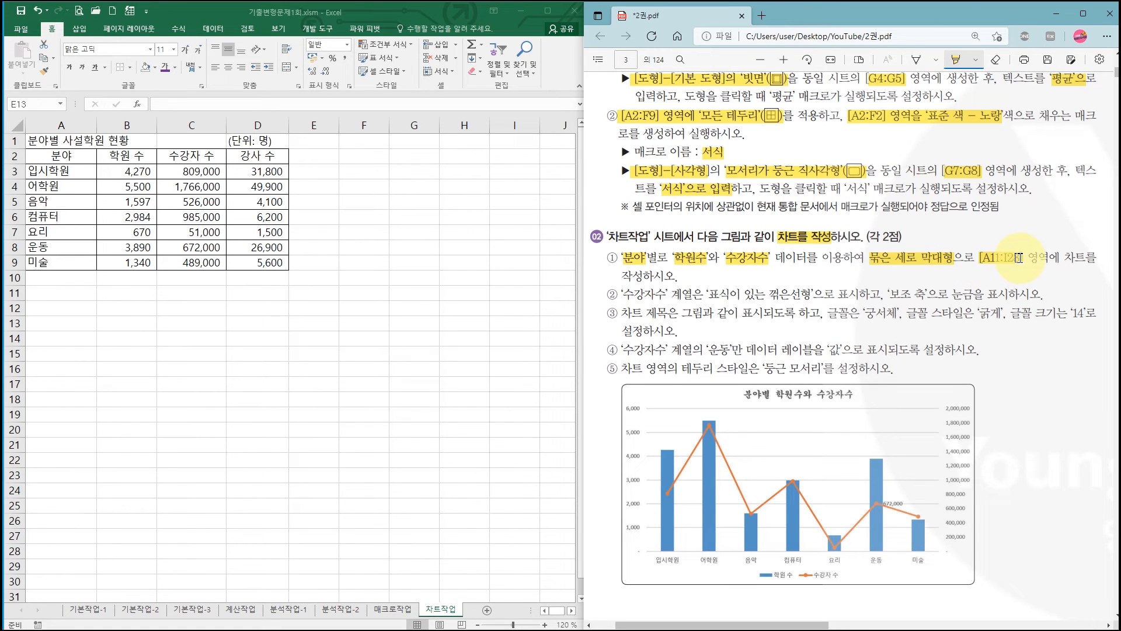
{"action": "left_click_drag", "start_coordinate": [1019, 257], "coordinate": [1024, 258]}
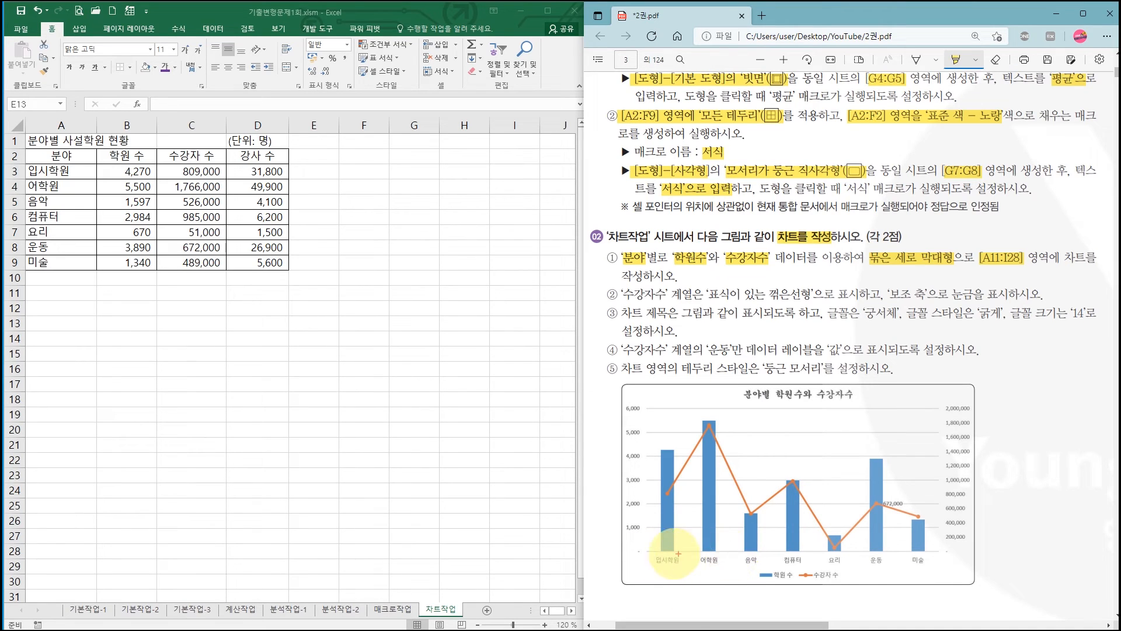
- Compare the sample chart's category axis and legend with the 분야, 학원 수 and 수강자 수 columns in A2:C9
{"action": "left_click_drag", "start_coordinate": [654, 552], "coordinate": [935, 567]}
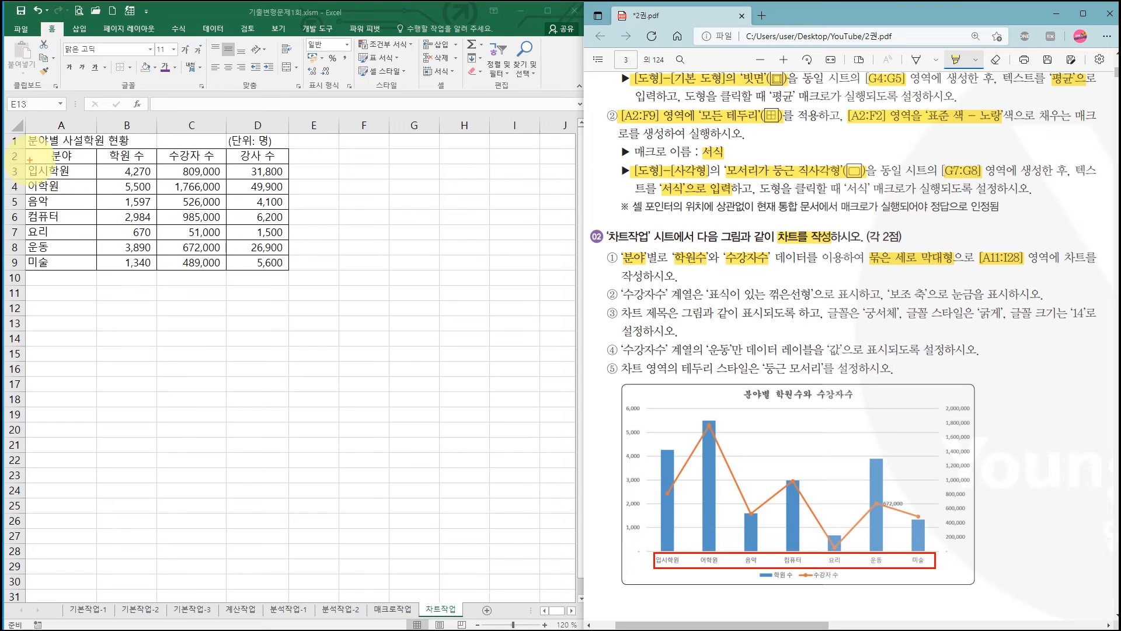
{"action": "mouse_move", "coordinate": [30, 152]}
{"action": "left_mouse_down"}
{"action": "mouse_move", "coordinate": [73, 202]}
{"action": "mouse_move", "coordinate": [92, 268]}
{"action": "left_mouse_up"}
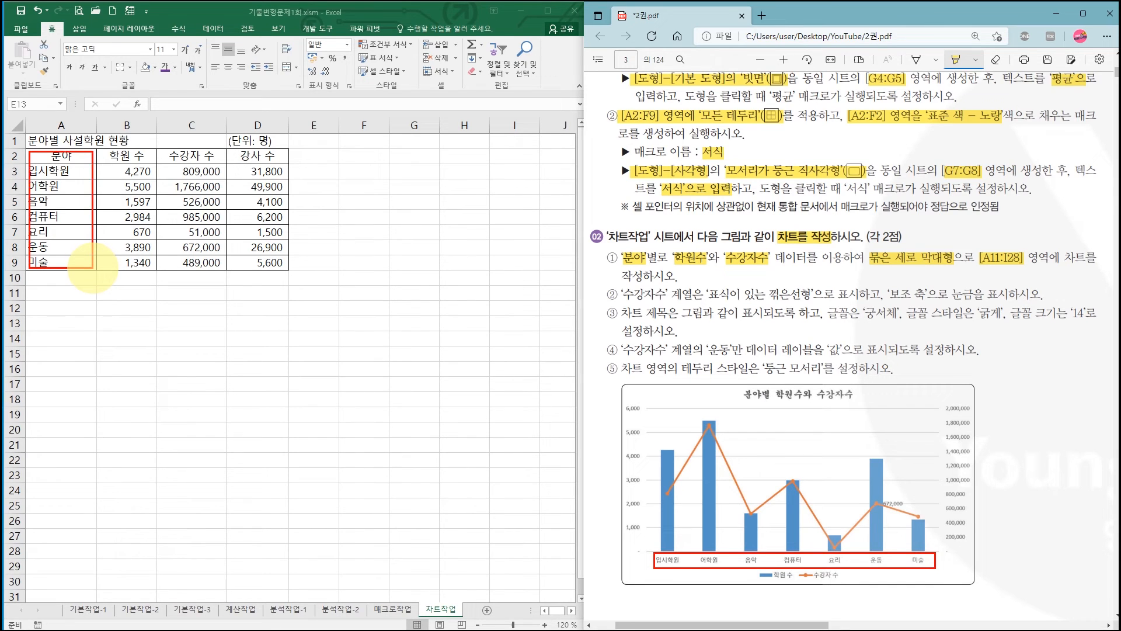
{"action": "left_click_drag", "start_coordinate": [752, 568], "coordinate": [848, 587]}
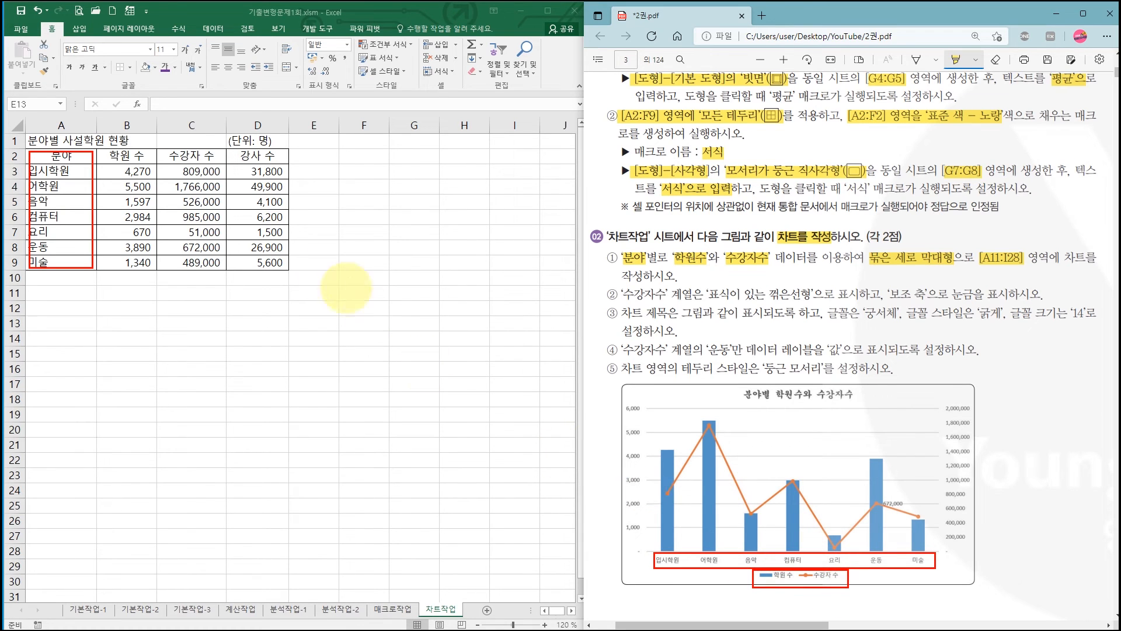
{"action": "left_click_drag", "start_coordinate": [100, 151], "coordinate": [223, 266]}
{"action": "mouse_move", "coordinate": [27, 147]}
{"action": "left_mouse_down"}
{"action": "mouse_move", "coordinate": [88, 201]}
{"action": "mouse_move", "coordinate": [225, 275]}
{"action": "left_mouse_up"}
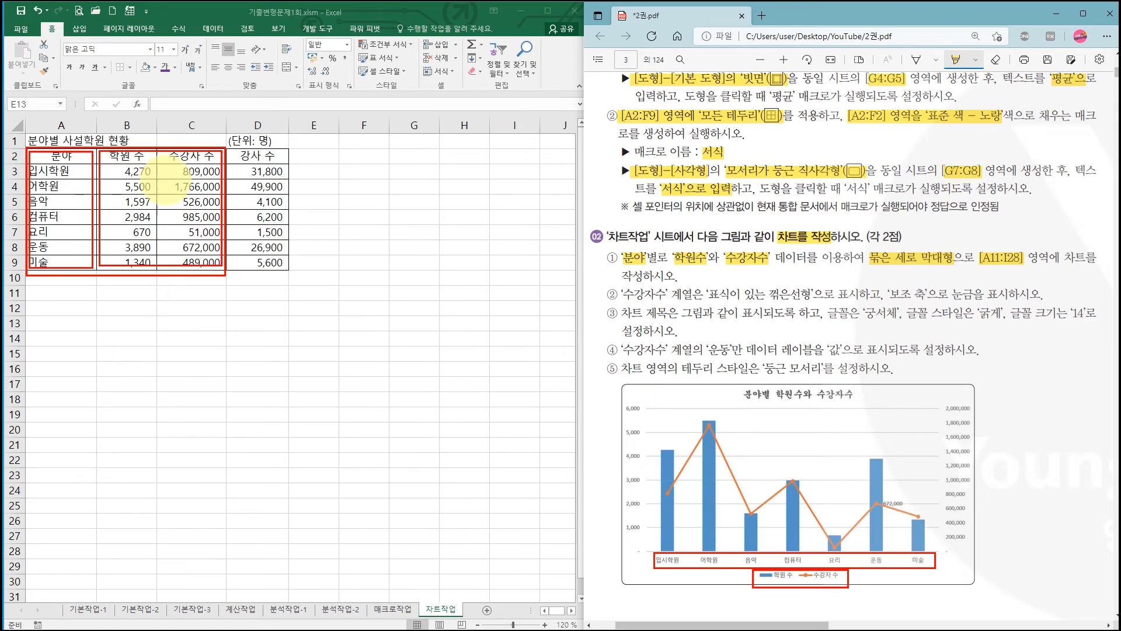
{"action": "left_click_drag", "start_coordinate": [85, 142], "coordinate": [41, 186]}
{"action": "left_click_drag", "start_coordinate": [110, 156], "coordinate": [71, 207]}
{"action": "left_click_drag", "start_coordinate": [134, 157], "coordinate": [86, 214]}
{"action": "left_click_drag", "start_coordinate": [159, 157], "coordinate": [117, 236]}
{"action": "left_click_drag", "start_coordinate": [179, 184], "coordinate": [148, 250]}
{"action": "key", "text": "Escape"}
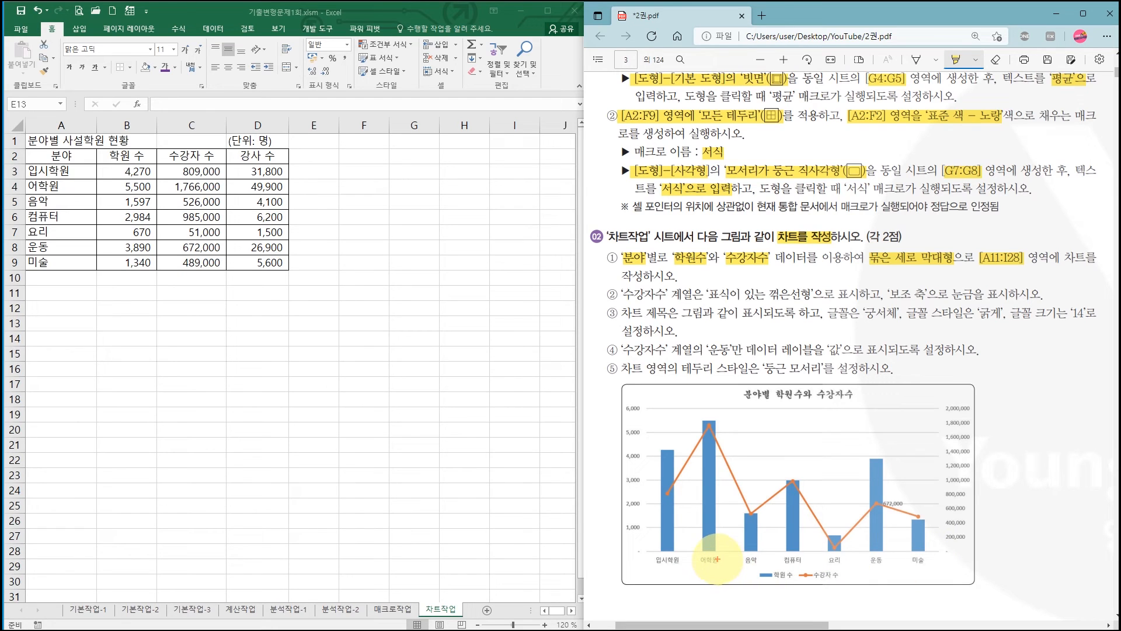
{"action": "mouse_move", "coordinate": [718, 552]}
{"action": "left_mouse_down"}
{"action": "mouse_move", "coordinate": [701, 570]}
{"action": "mouse_move", "coordinate": [718, 564]}
{"action": "left_mouse_up"}
{"action": "left_click_drag", "start_coordinate": [796, 554], "coordinate": [795, 564]}
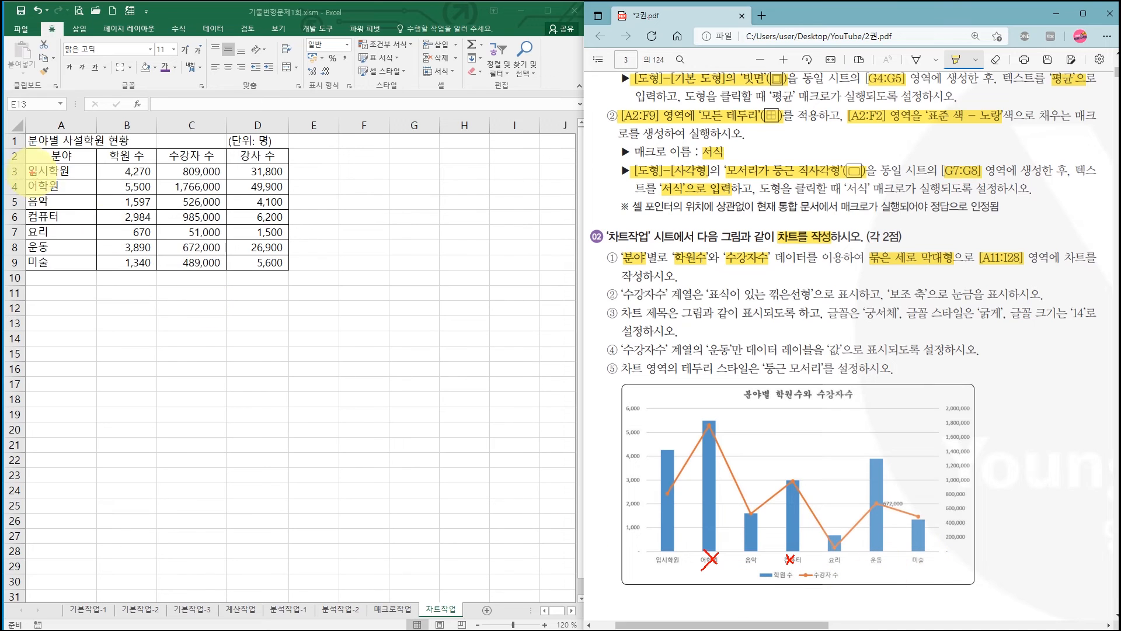
{"action": "left_click_drag", "start_coordinate": [34, 156], "coordinate": [217, 267]}
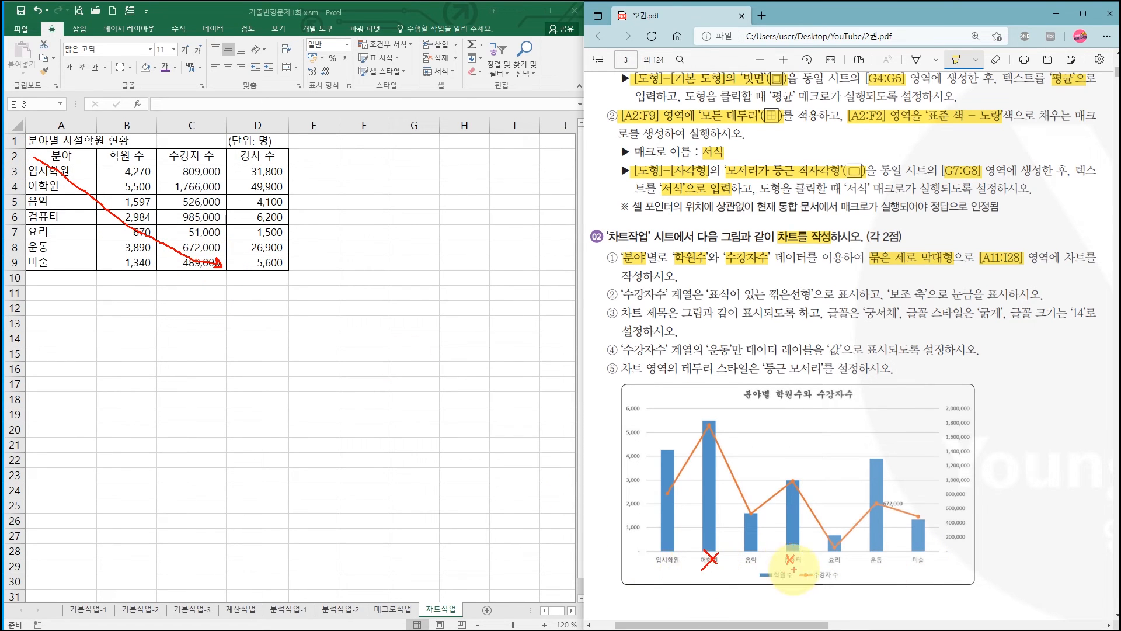
{"action": "key", "text": "Escape"}
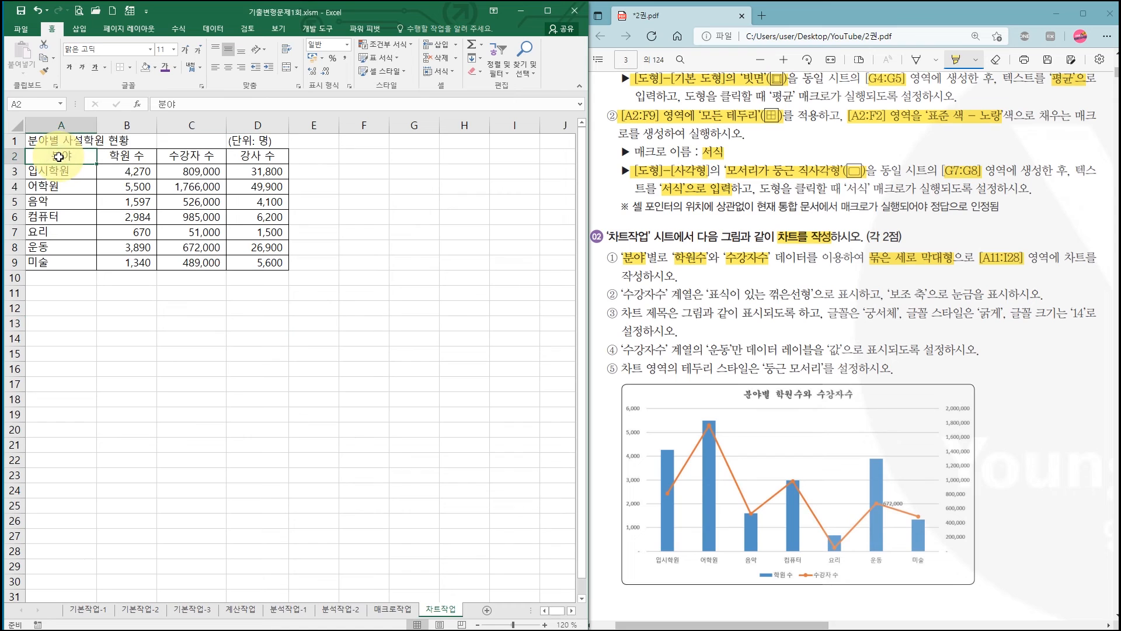
- Select only the ranges A2:C3, A5:C5 and A7:C9 together, leaving out 어학원 and 컴퓨터, and clear that selection
{"action": "left_click_drag", "start_coordinate": [59, 157], "coordinate": [176, 169]}
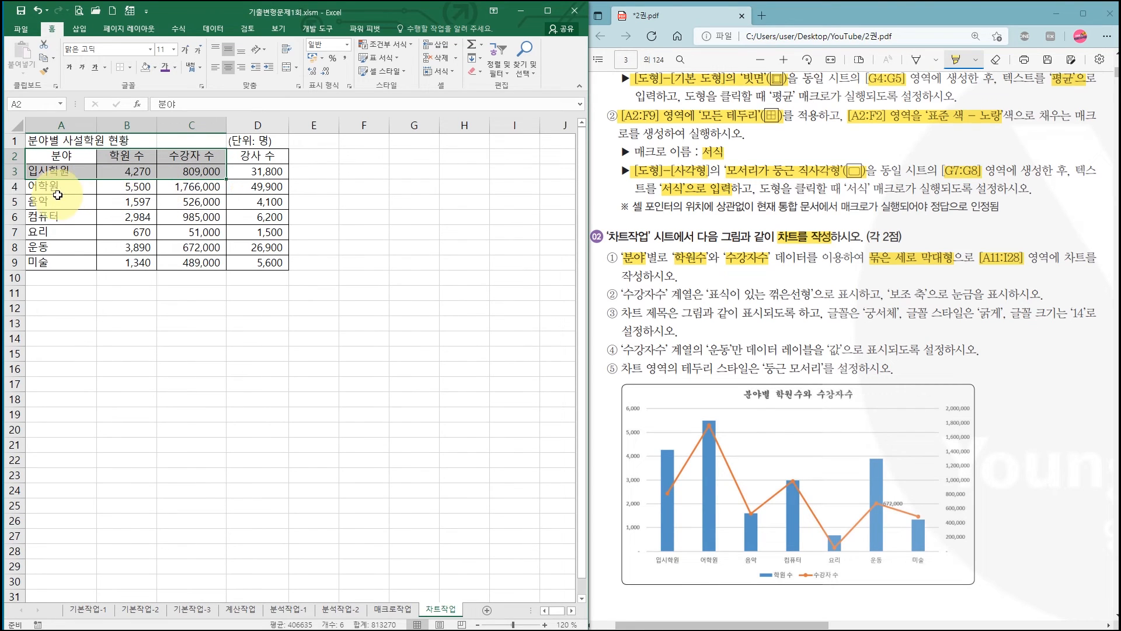
{"action": "left_click_drag", "start_coordinate": [38, 202], "coordinate": [167, 205]}
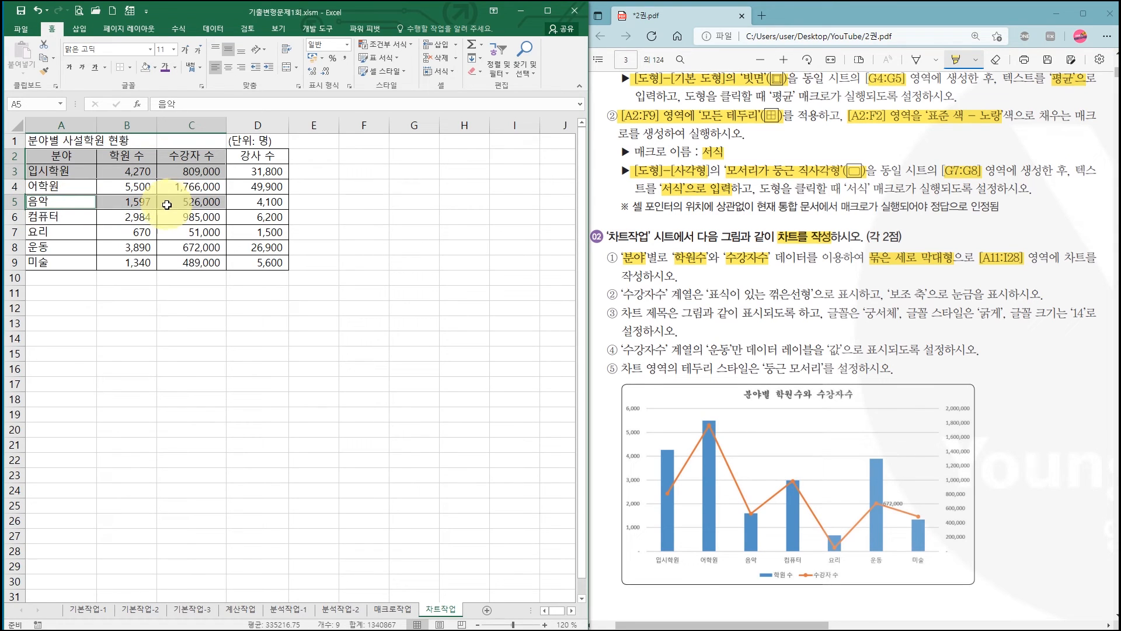
{"action": "left_click_drag", "start_coordinate": [46, 232], "coordinate": [180, 264]}
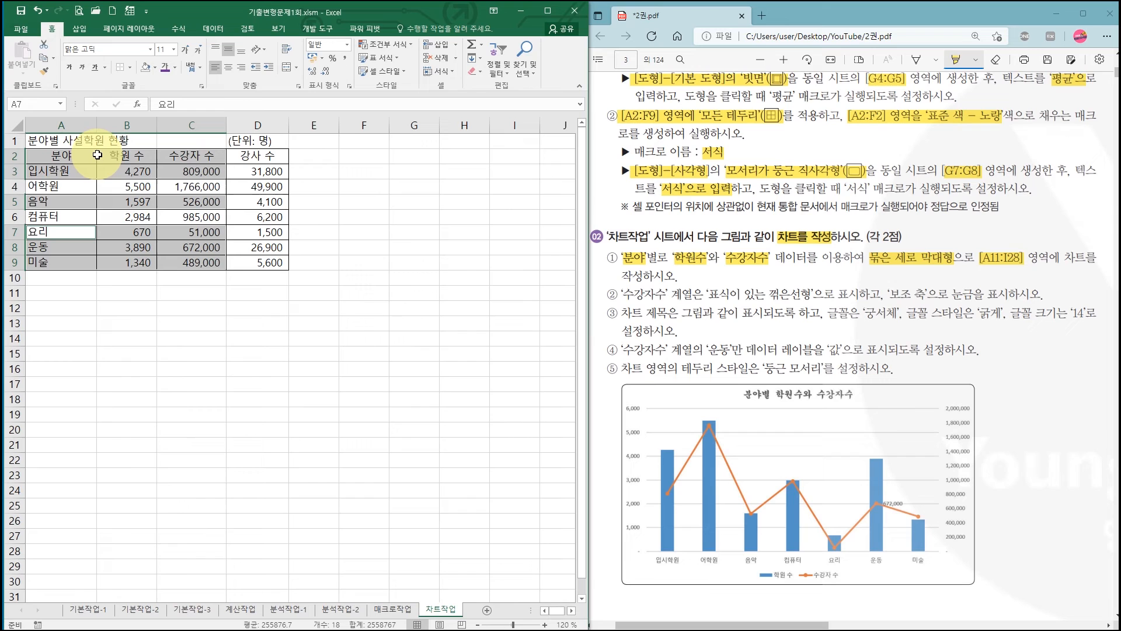
{"action": "left_click", "coordinate": [351, 265]}
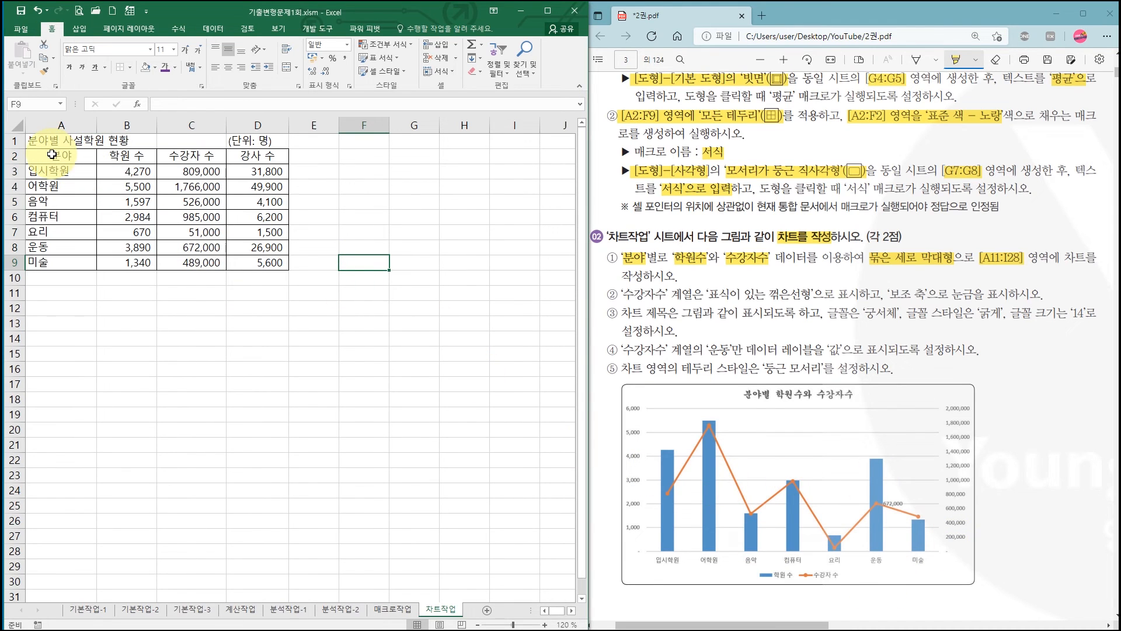
- Insert a 묶은 세로 막대형 chart from the 분야, 학원 수 and 수강자 수 data in A2:C9
{"action": "left_click_drag", "start_coordinate": [51, 155], "coordinate": [201, 257]}
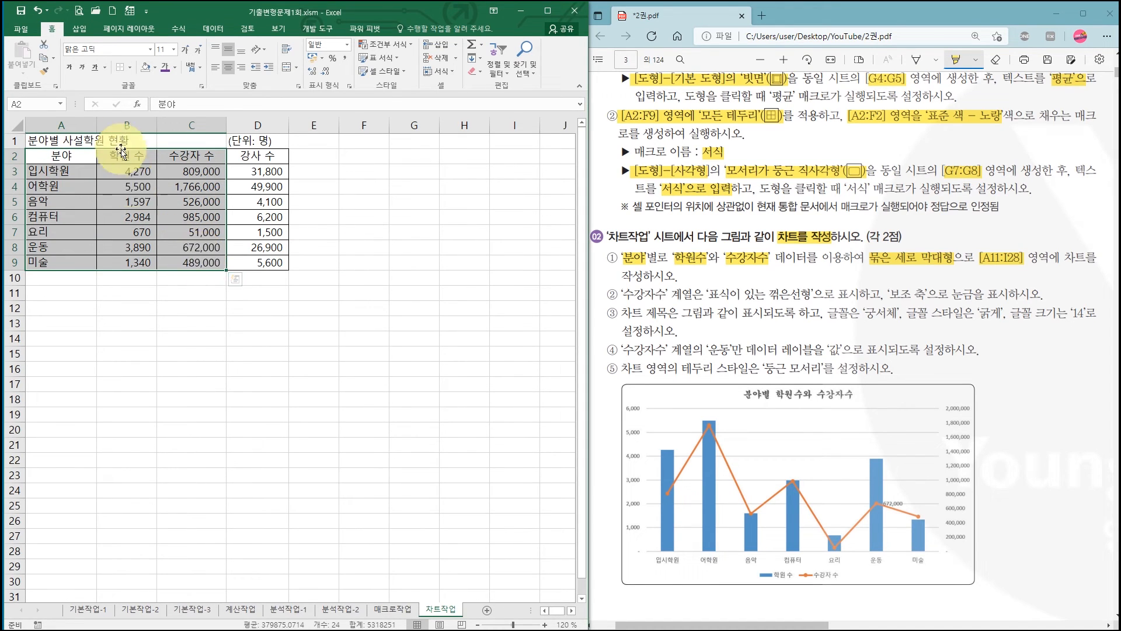
{"action": "left_click", "coordinate": [80, 30]}
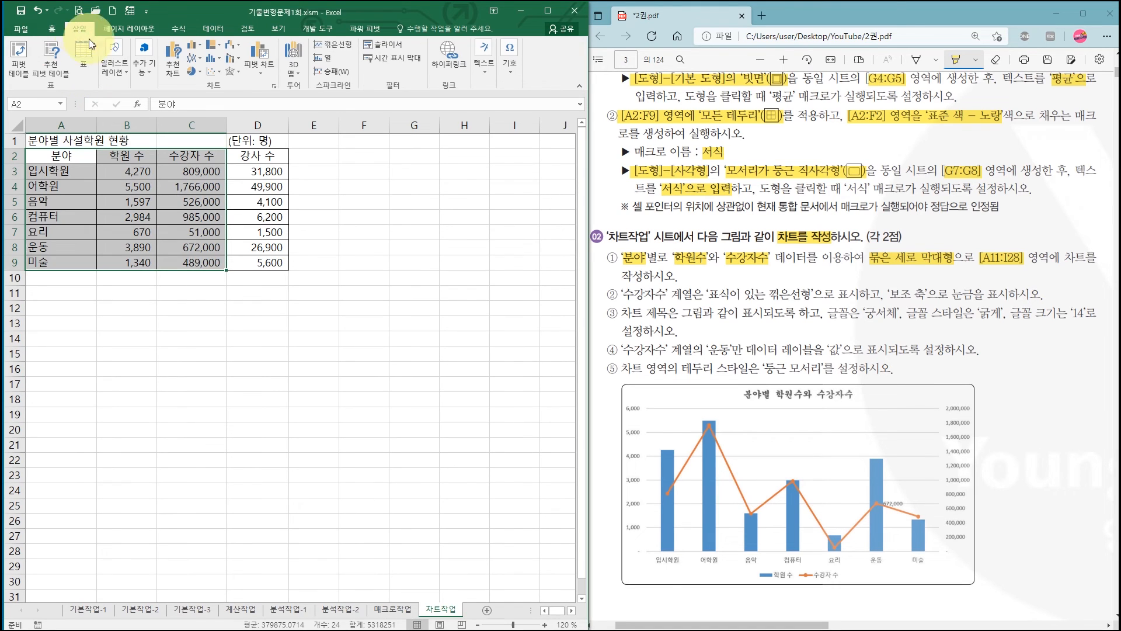
{"action": "left_click", "coordinate": [191, 46]}
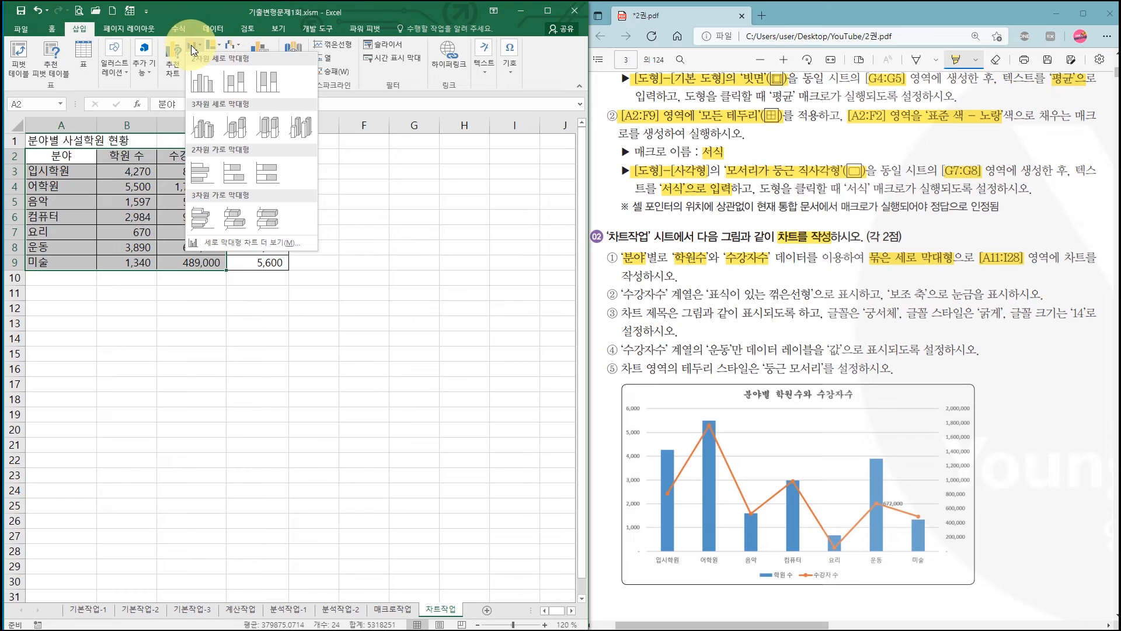
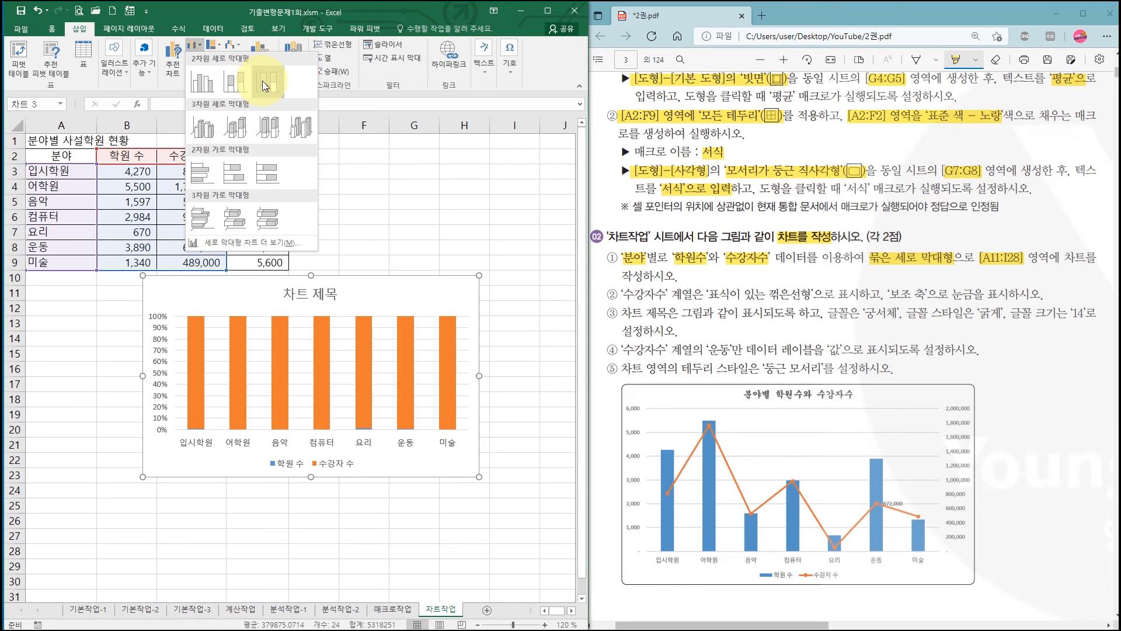
- Insert the 묶은 세로 막대형 chart and fit it to the range A11:I28
{"action": "left_click", "coordinate": [209, 89]}
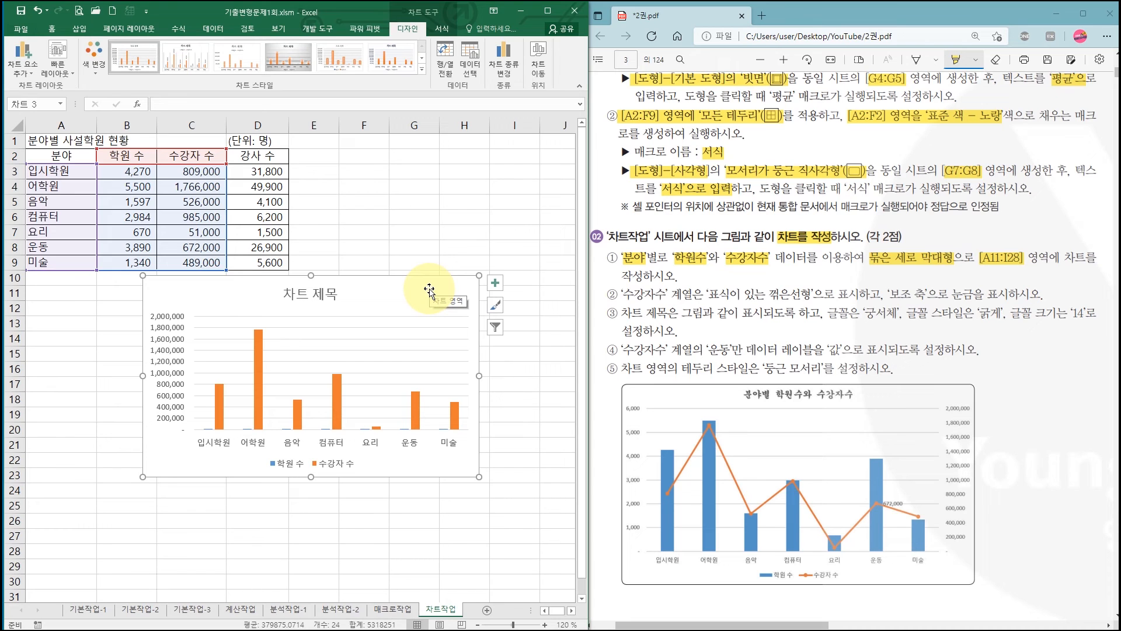
{"action": "left_click_drag", "start_coordinate": [429, 289], "coordinate": [272, 300]}
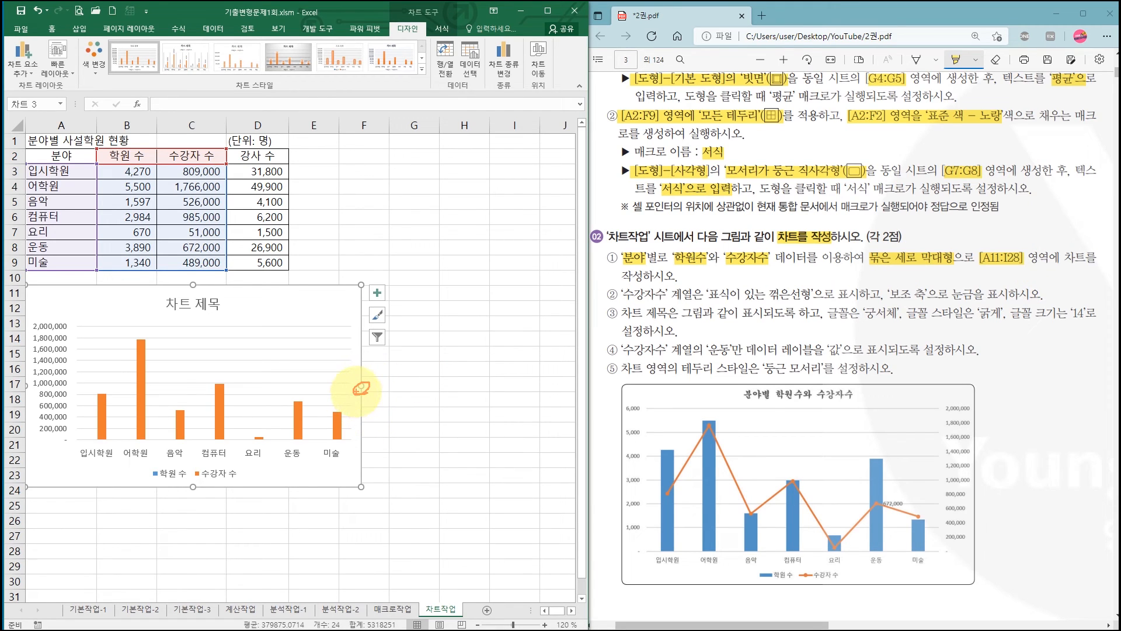
{"action": "mouse_move", "coordinate": [361, 387]}
{"action": "left_mouse_down"}
{"action": "mouse_move", "coordinate": [544, 298]}
{"action": "mouse_move", "coordinate": [537, 455]}
{"action": "left_mouse_up"}
{"action": "left_click_drag", "start_coordinate": [1006, 268], "coordinate": [1030, 268]}
{"action": "mouse_move", "coordinate": [199, 495]}
{"action": "left_mouse_down"}
{"action": "mouse_move", "coordinate": [182, 488]}
{"action": "mouse_move", "coordinate": [186, 500]}
{"action": "left_mouse_up"}
{"action": "left_click_drag", "start_coordinate": [144, 559], "coordinate": [399, 561]}
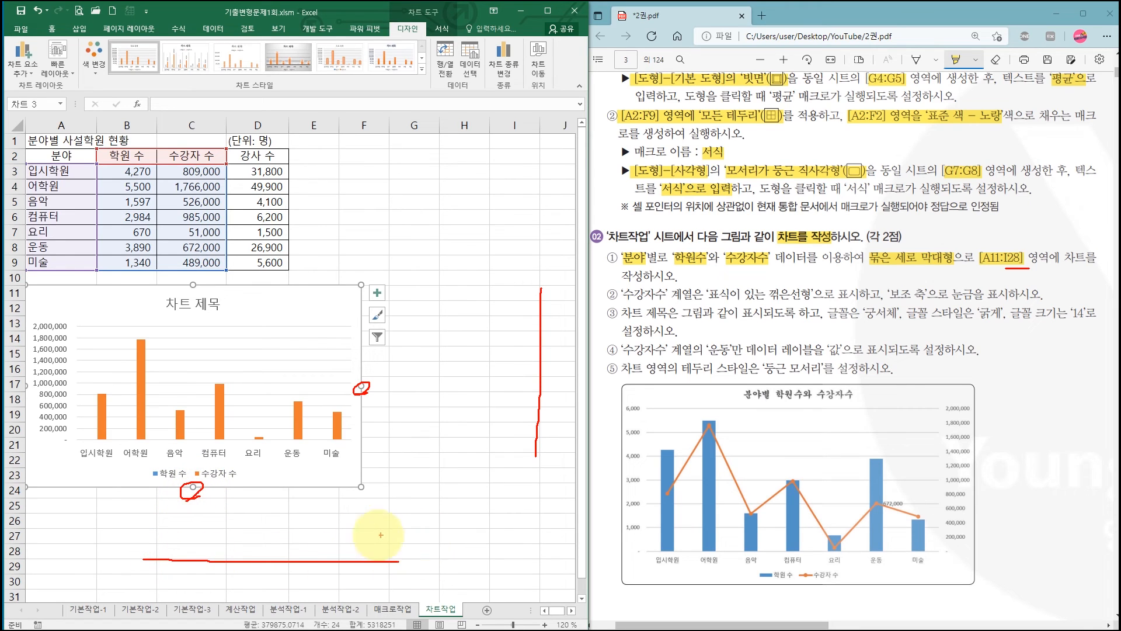
{"action": "mouse_move", "coordinate": [365, 500]}
{"action": "left_mouse_down"}
{"action": "mouse_move", "coordinate": [349, 475]}
{"action": "mouse_move", "coordinate": [372, 489]}
{"action": "mouse_move", "coordinate": [360, 499]}
{"action": "left_mouse_up"}
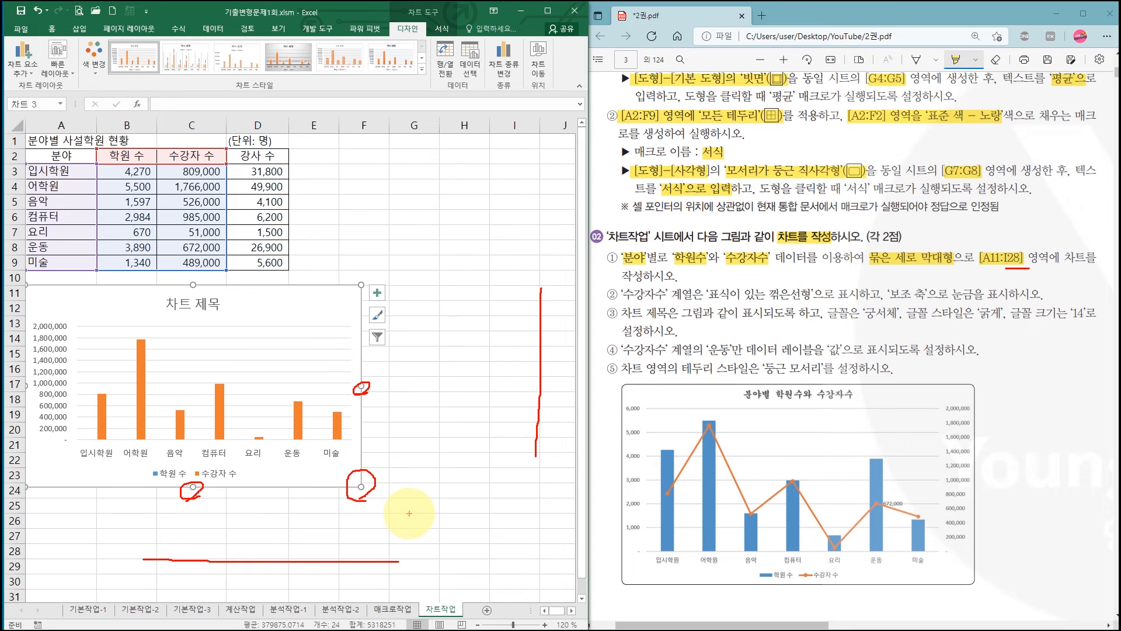
{"action": "key", "text": "Escape"}
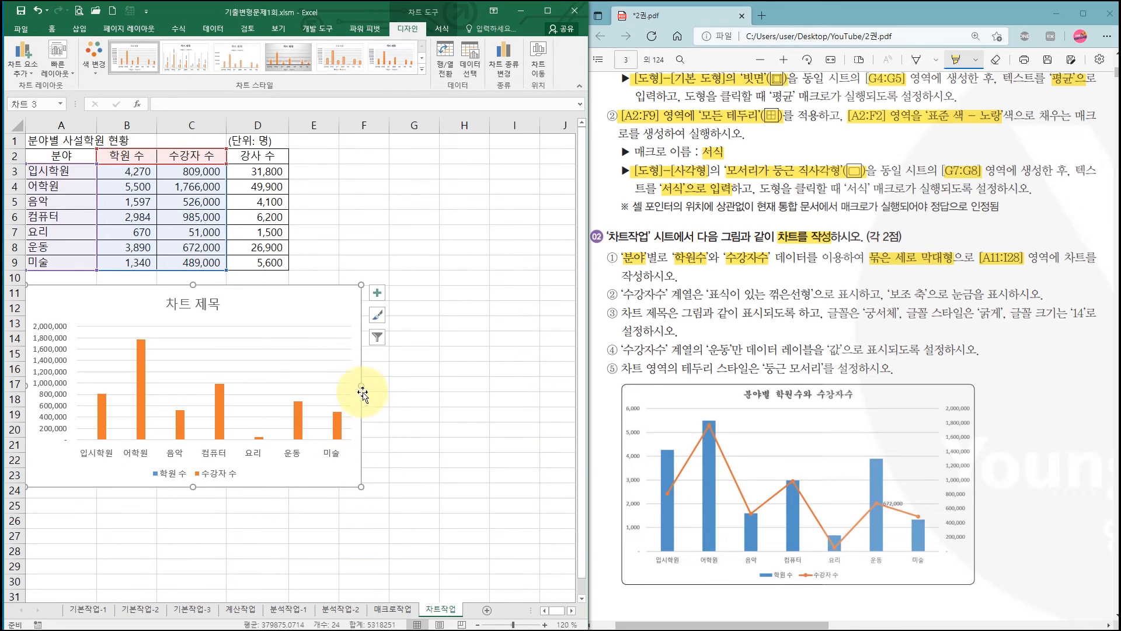
{"action": "left_click_drag", "start_coordinate": [361, 385], "coordinate": [540, 386]}
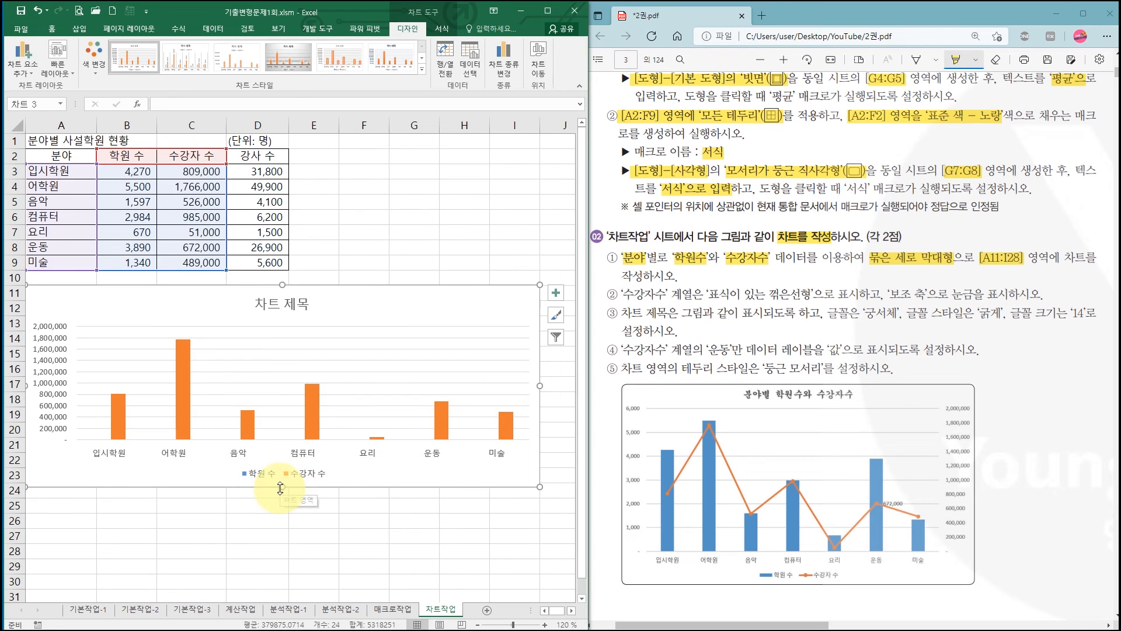
{"action": "left_click_drag", "start_coordinate": [281, 488], "coordinate": [279, 559]}
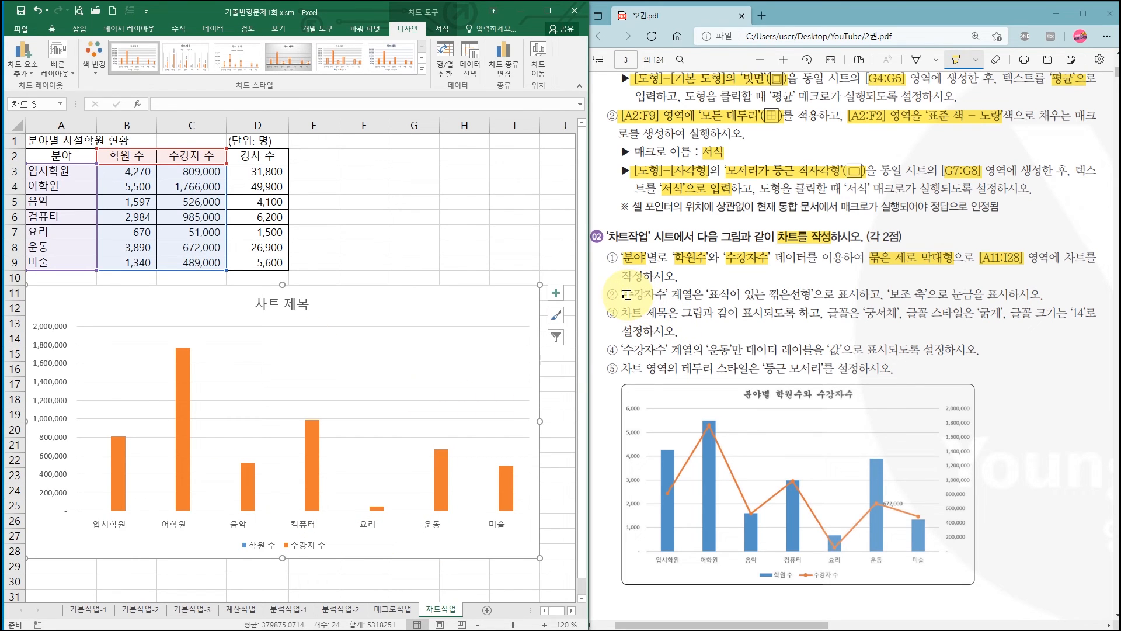
- Highlight 수강자수, 표식이 있는 꺾은선형 and 보조 축 in instruction ② of the PDF
{"action": "left_click_drag", "start_coordinate": [623, 295], "coordinate": [809, 294]}
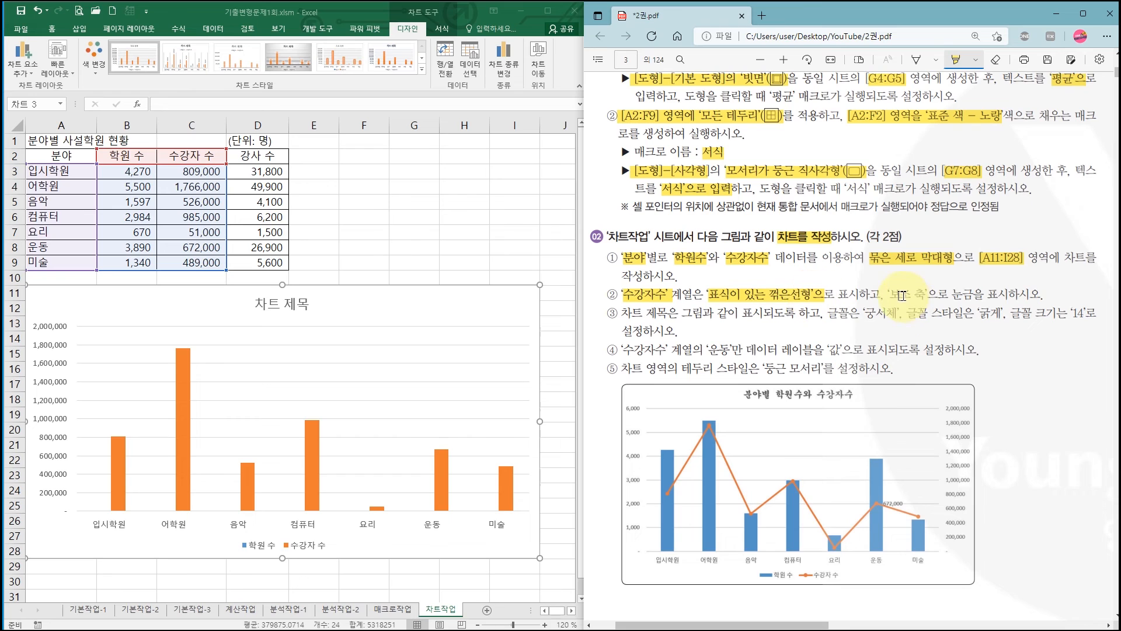
{"action": "left_click_drag", "start_coordinate": [891, 294], "coordinate": [923, 295]}
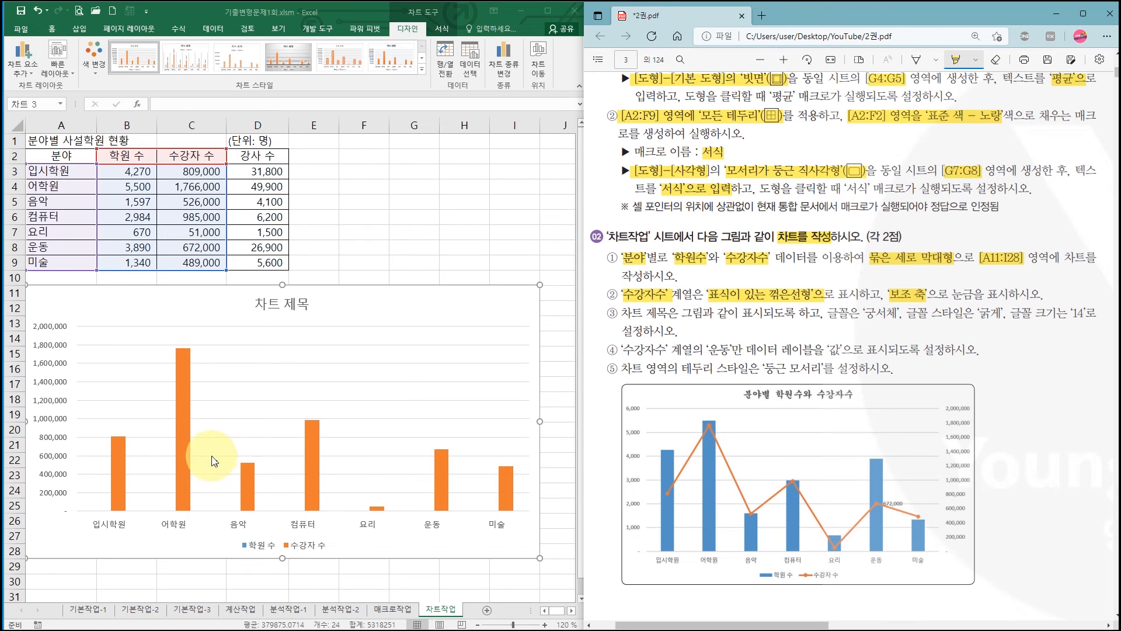
- In the Excel chart, change the 수강자 수 series to 표식이 있는 꺾은선형 and plot it on the 보조 축
{"action": "left_click", "coordinate": [181, 410]}
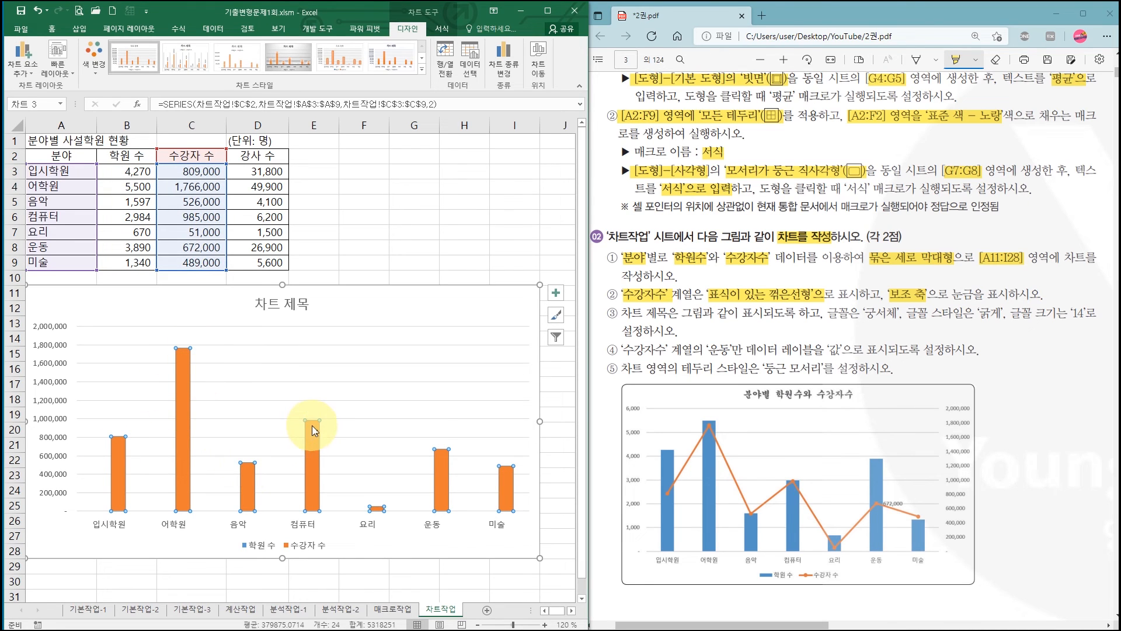
{"action": "right_click", "coordinate": [186, 373]}
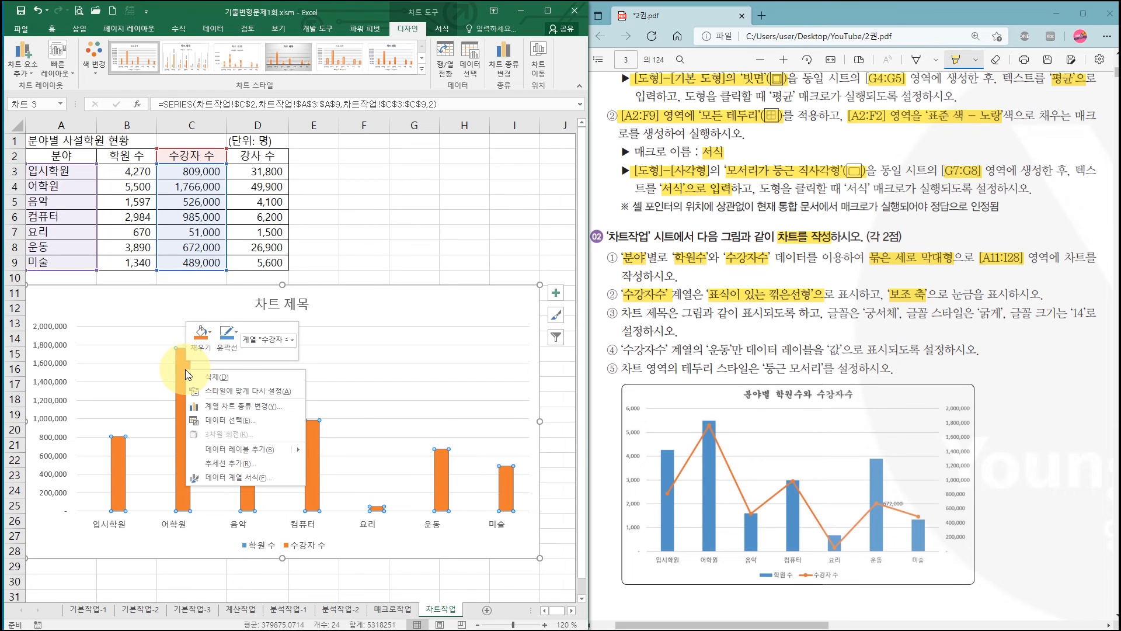
{"action": "left_click", "coordinate": [229, 409]}
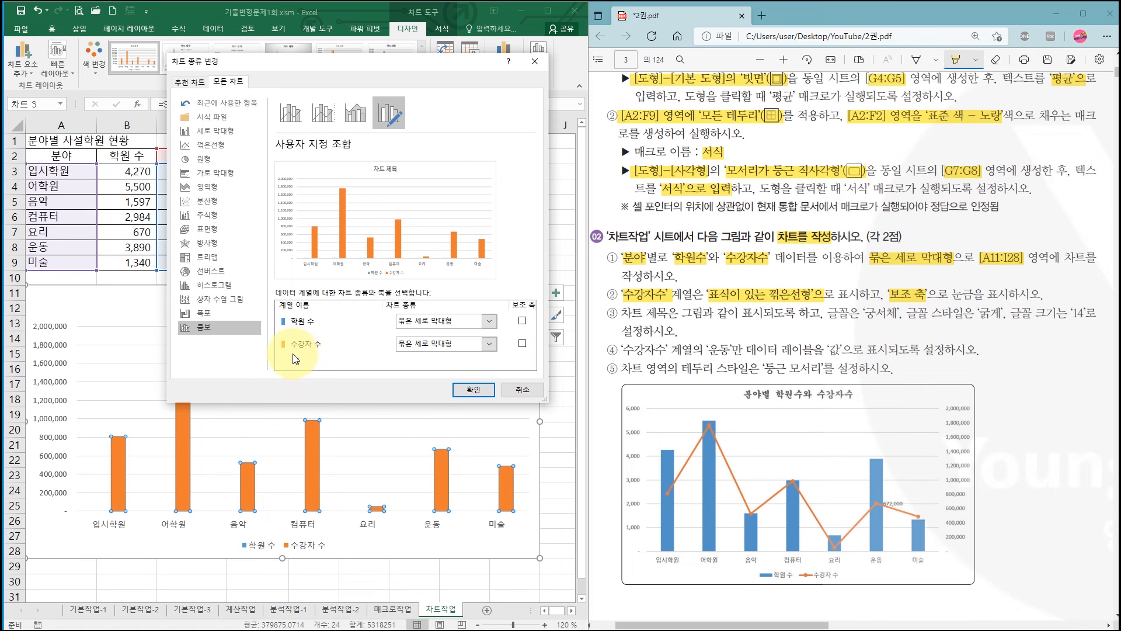
{"action": "left_click", "coordinate": [441, 349]}
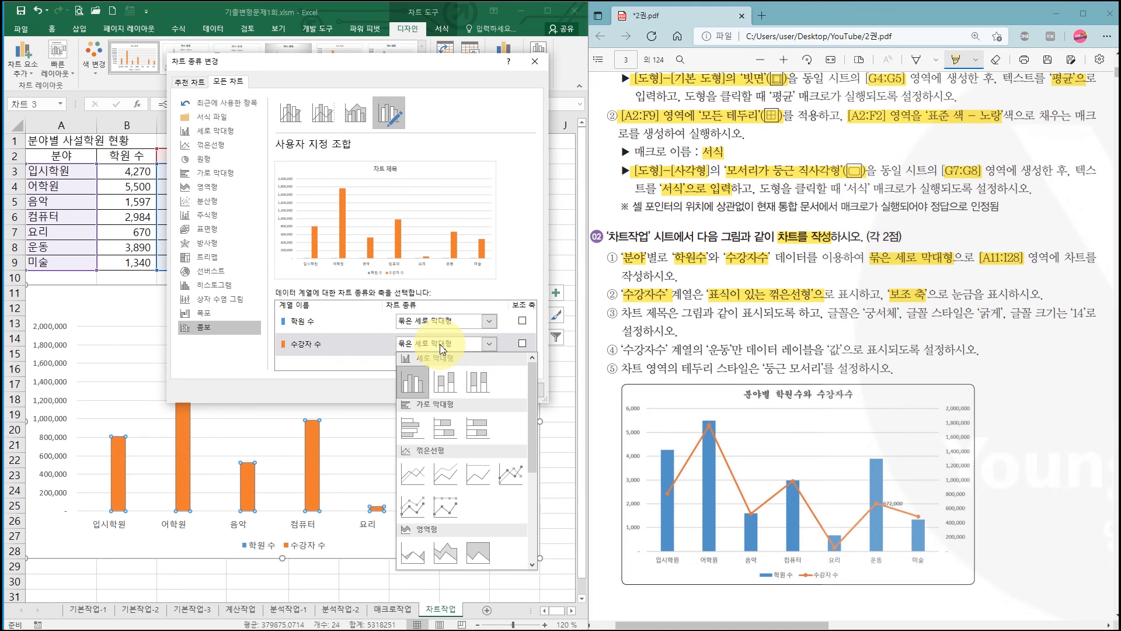
{"action": "left_click", "coordinate": [513, 480]}
{"action": "left_click_drag", "start_coordinate": [889, 294], "coordinate": [928, 294]}
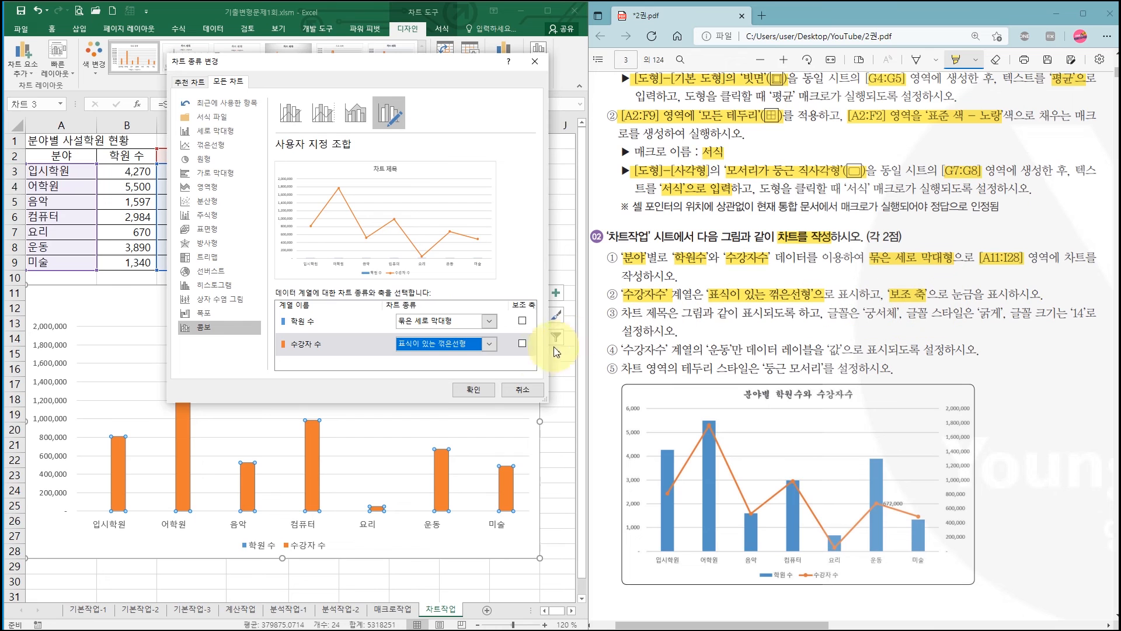
{"action": "left_click", "coordinate": [522, 344]}
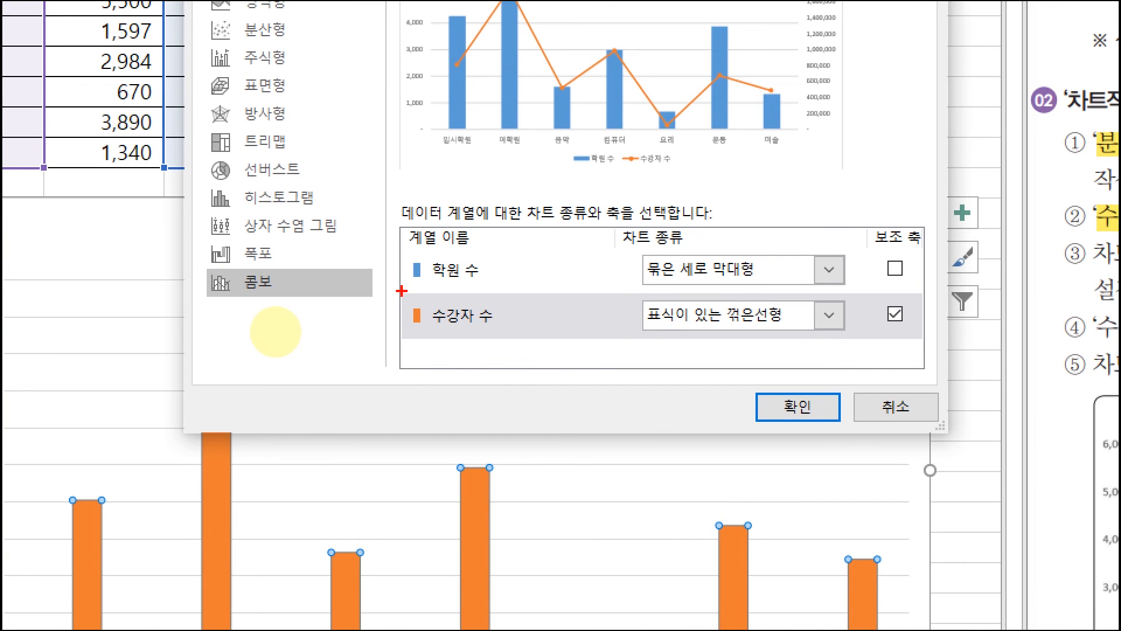
{"action": "left_click_drag", "start_coordinate": [402, 291], "coordinate": [920, 354]}
{"action": "mouse_move", "coordinate": [813, 380]}
{"action": "left_mouse_down"}
{"action": "mouse_move", "coordinate": [832, 412]}
{"action": "mouse_move", "coordinate": [855, 385]}
{"action": "left_mouse_up"}
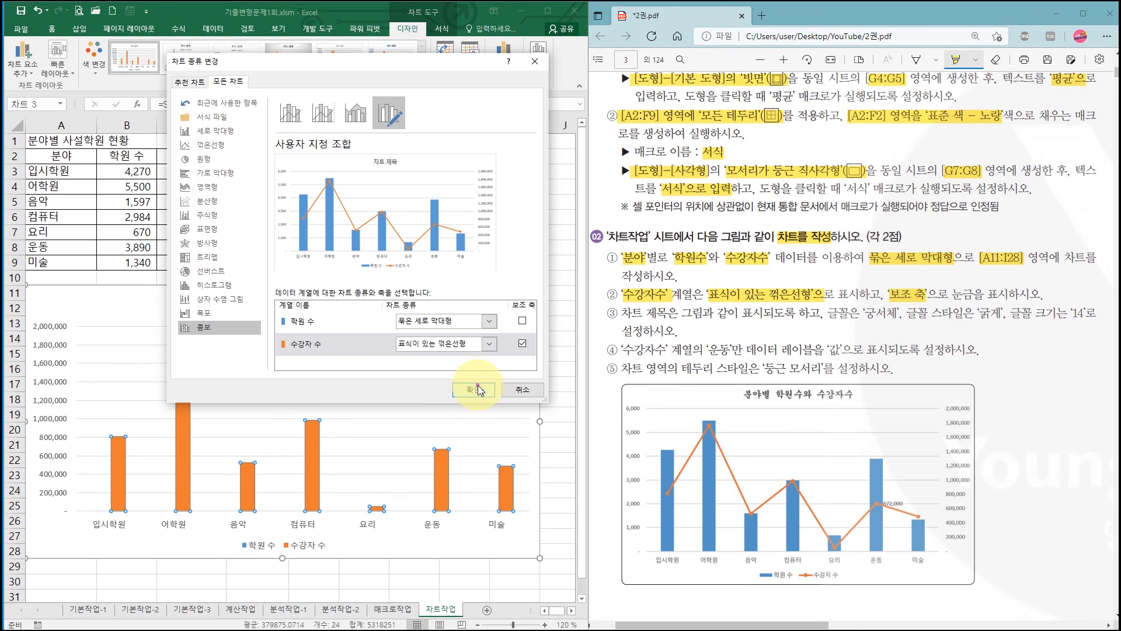
{"action": "left_click", "coordinate": [474, 390]}
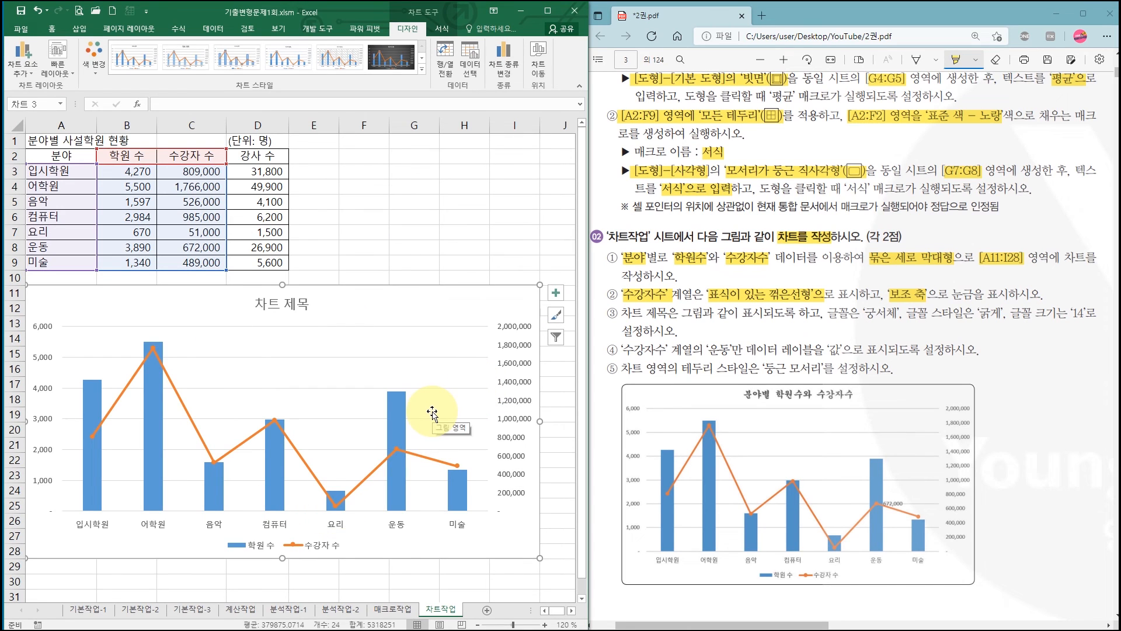
- In the PDF, highlight 차트 제목, 궁서체, 굵게 and 14 in instruction ③, plus the sample chart's title
{"action": "left_click_drag", "start_coordinate": [626, 314], "coordinate": [667, 314]}
{"action": "left_click_drag", "start_coordinate": [744, 396], "coordinate": [856, 398]}
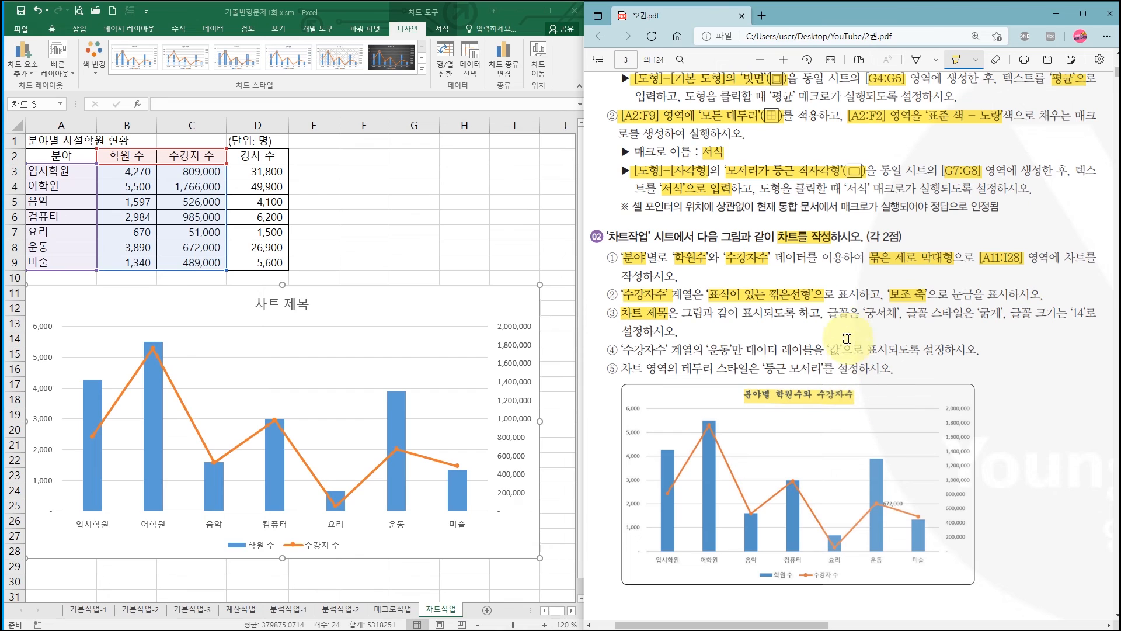
{"action": "left_click_drag", "start_coordinate": [863, 315], "coordinate": [904, 315]}
{"action": "left_click_drag", "start_coordinate": [975, 315], "coordinate": [1003, 314]}
{"action": "left_click_drag", "start_coordinate": [1071, 315], "coordinate": [1085, 314]}
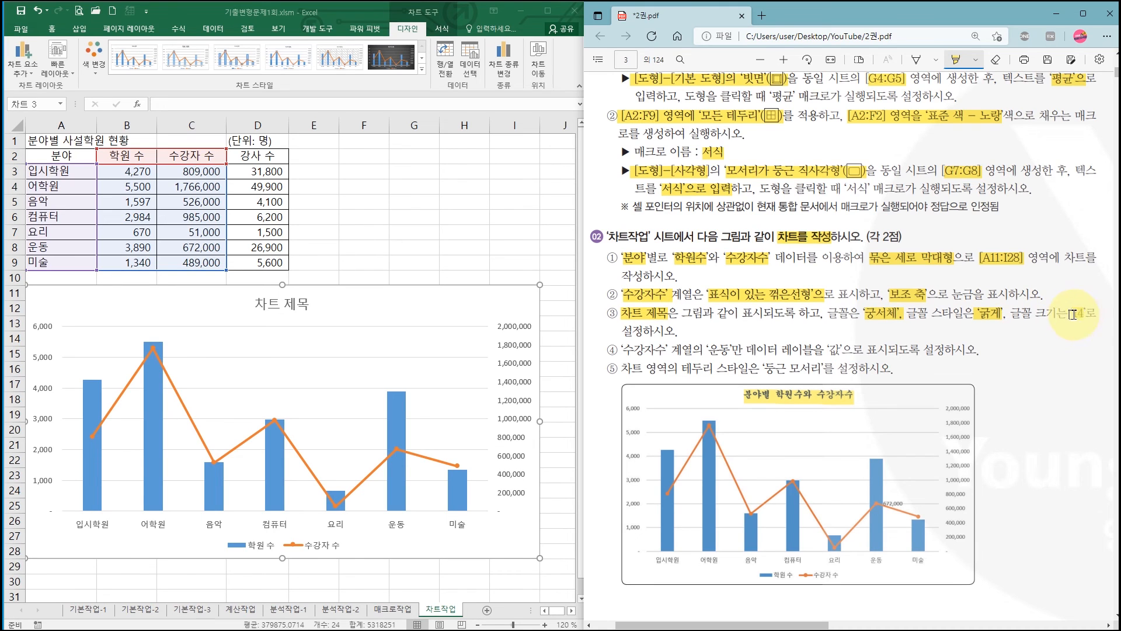
- Replace the Excel chart's title text with 분야별 학원수와 수강자수
{"action": "left_click", "coordinate": [295, 306]}
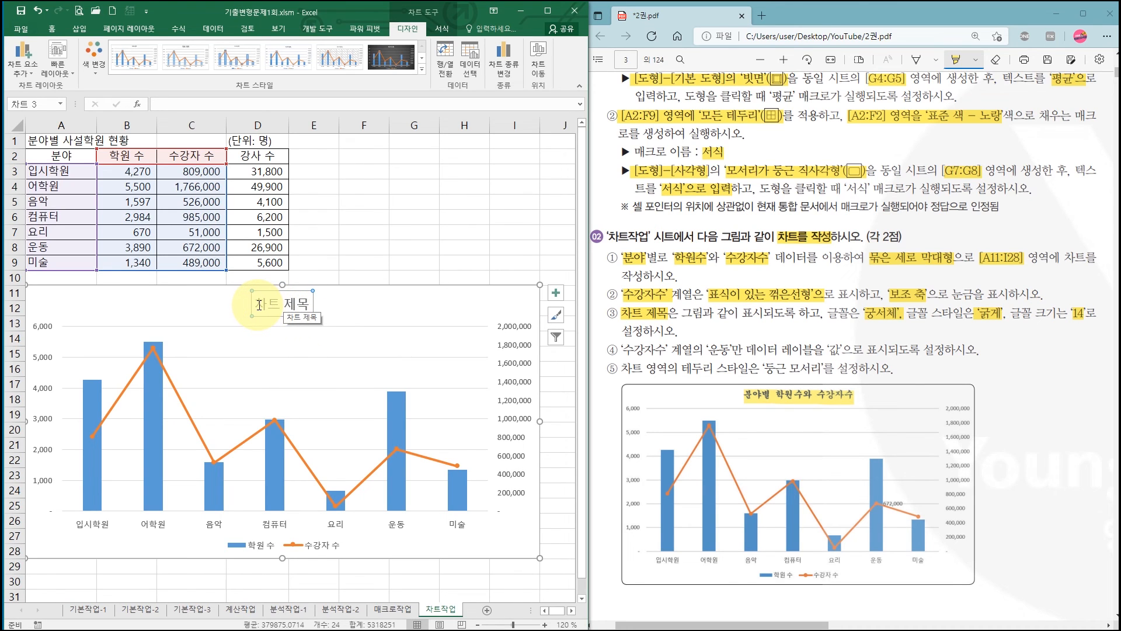
{"action": "left_click_drag", "start_coordinate": [259, 304], "coordinate": [311, 304]}
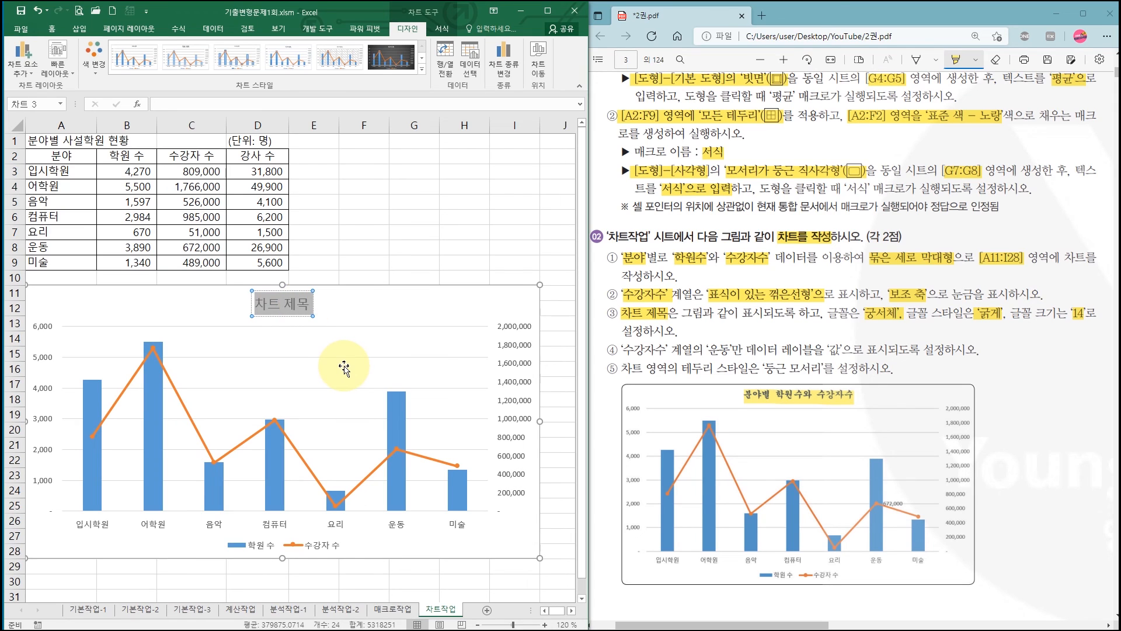
{"action": "type", "text": "분"}
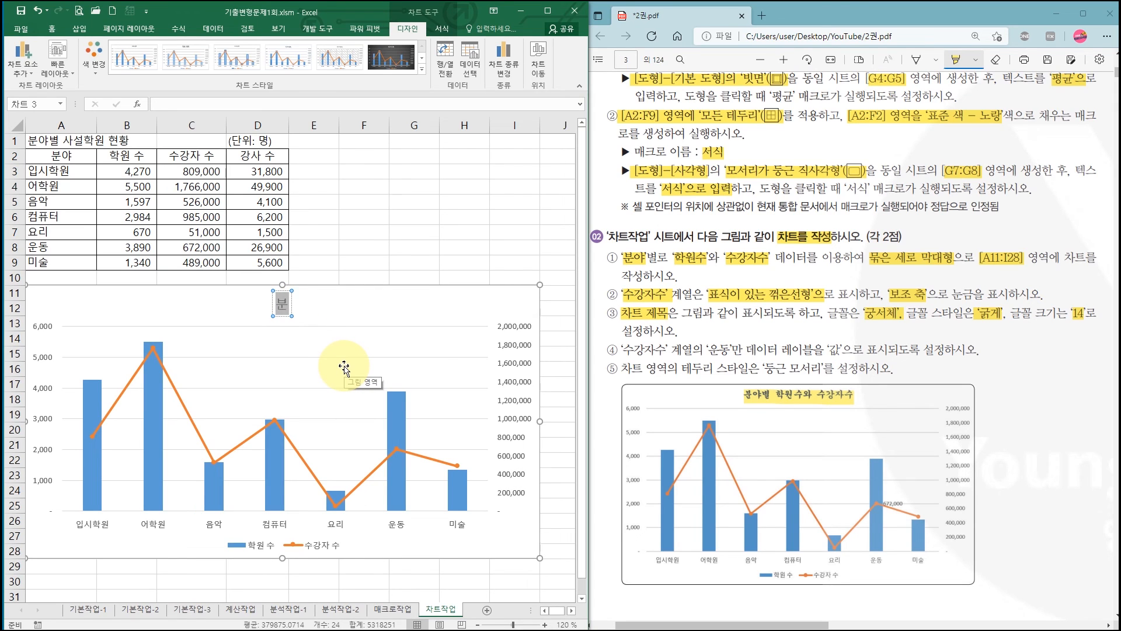
{"action": "type", "text": "야별 학원수와 수강자수"}
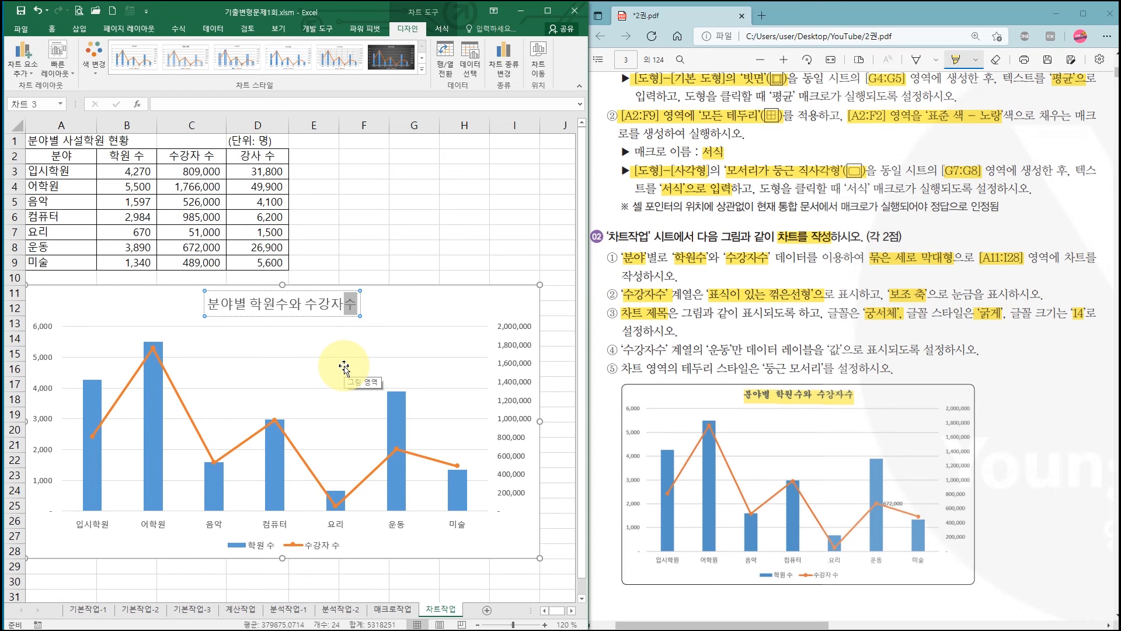
{"action": "left_click", "coordinate": [331, 292]}
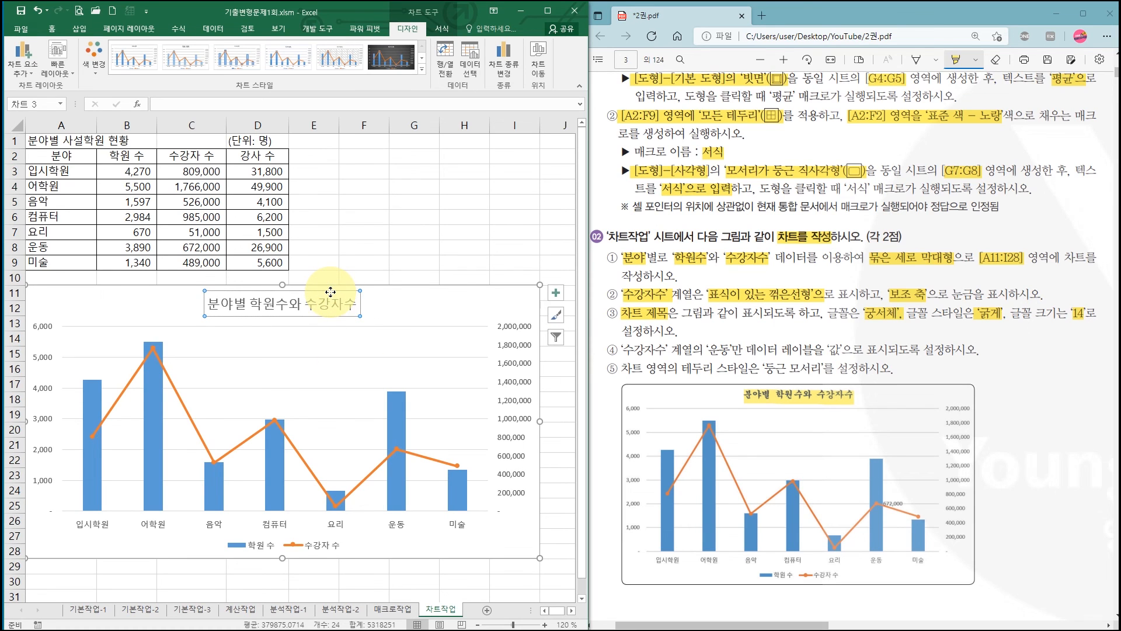
- Set the chart title's font to 궁서체 and make it bold
{"action": "left_click", "coordinate": [51, 28]}
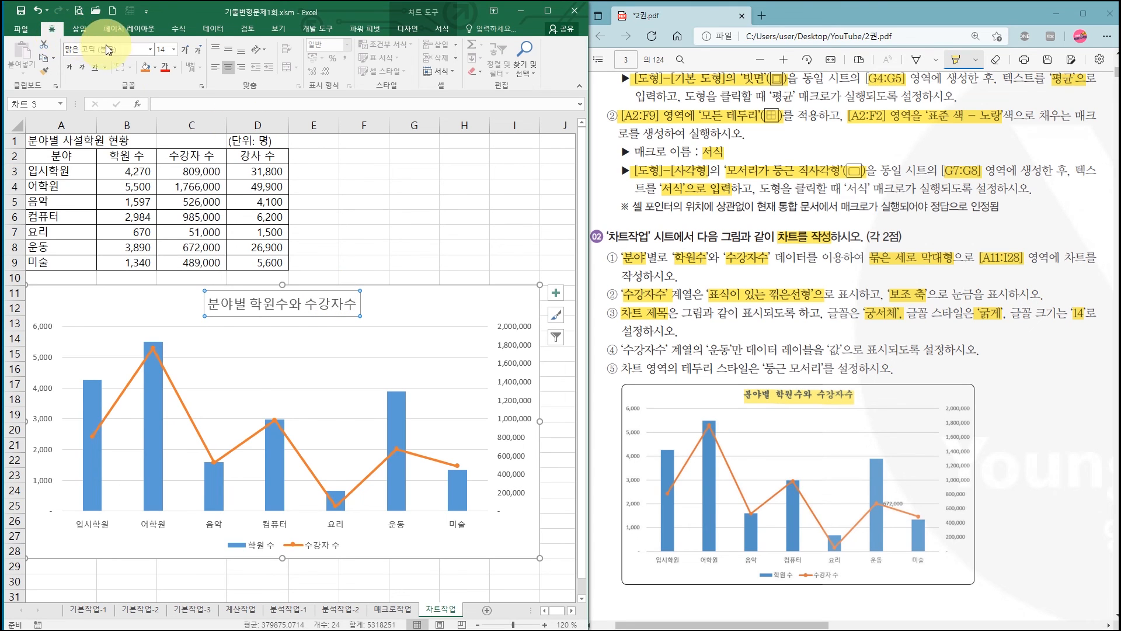
{"action": "left_click", "coordinate": [151, 53]}
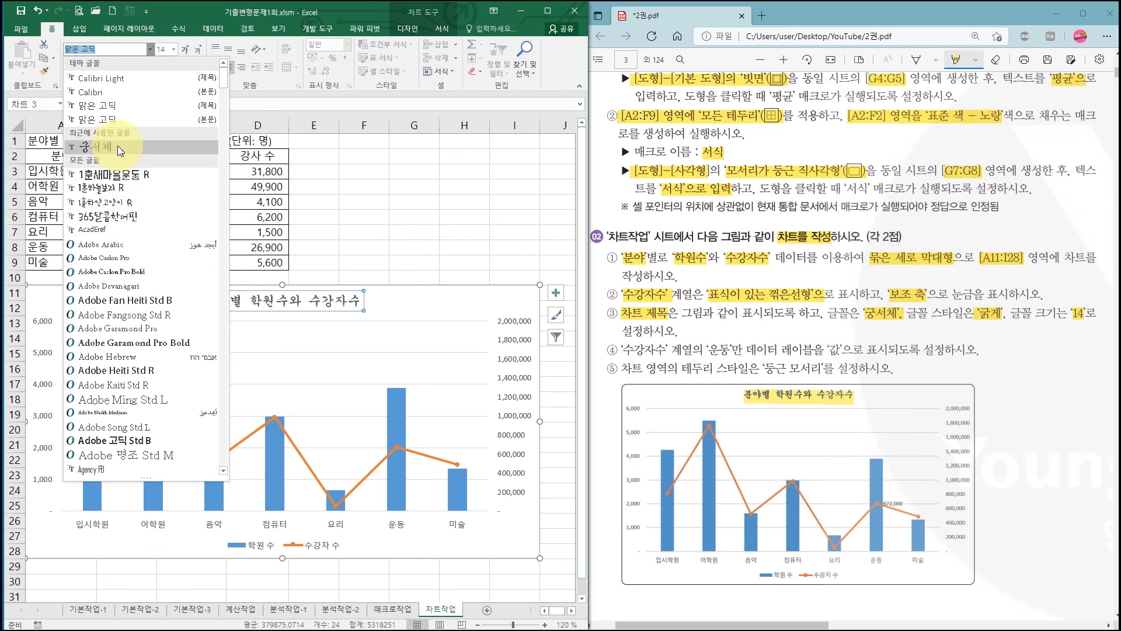
{"action": "scroll", "coordinate": [126, 218], "scroll_direction": "down", "scroll_amount": 9}
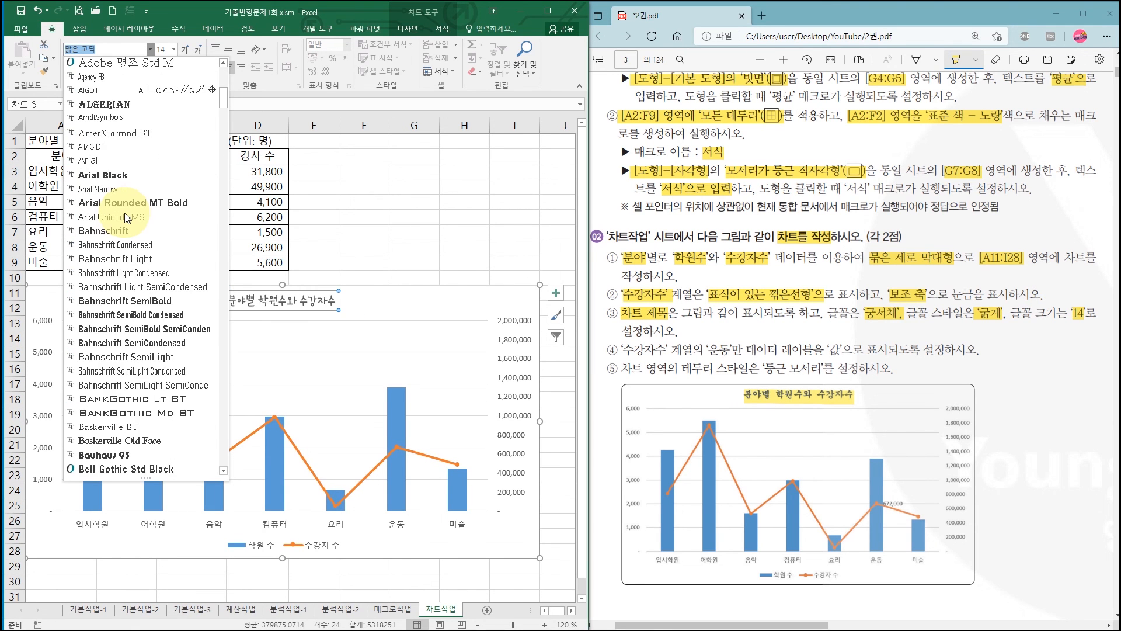
{"action": "scroll", "coordinate": [125, 217], "scroll_direction": "down", "scroll_amount": 4}
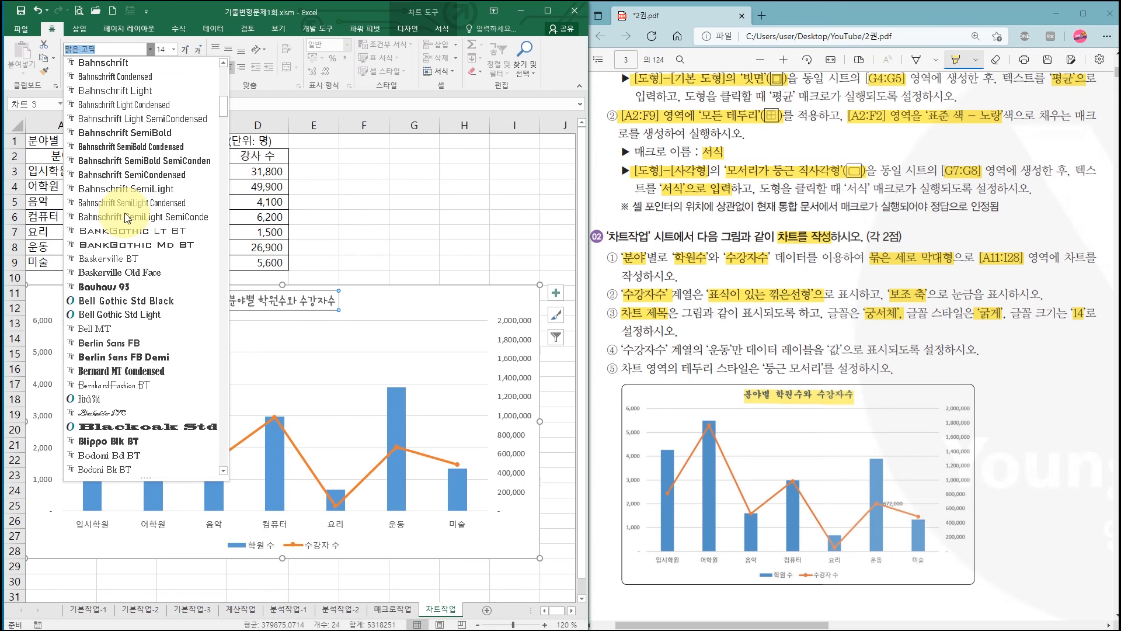
{"action": "scroll", "coordinate": [125, 218], "scroll_direction": "down", "scroll_amount": 7}
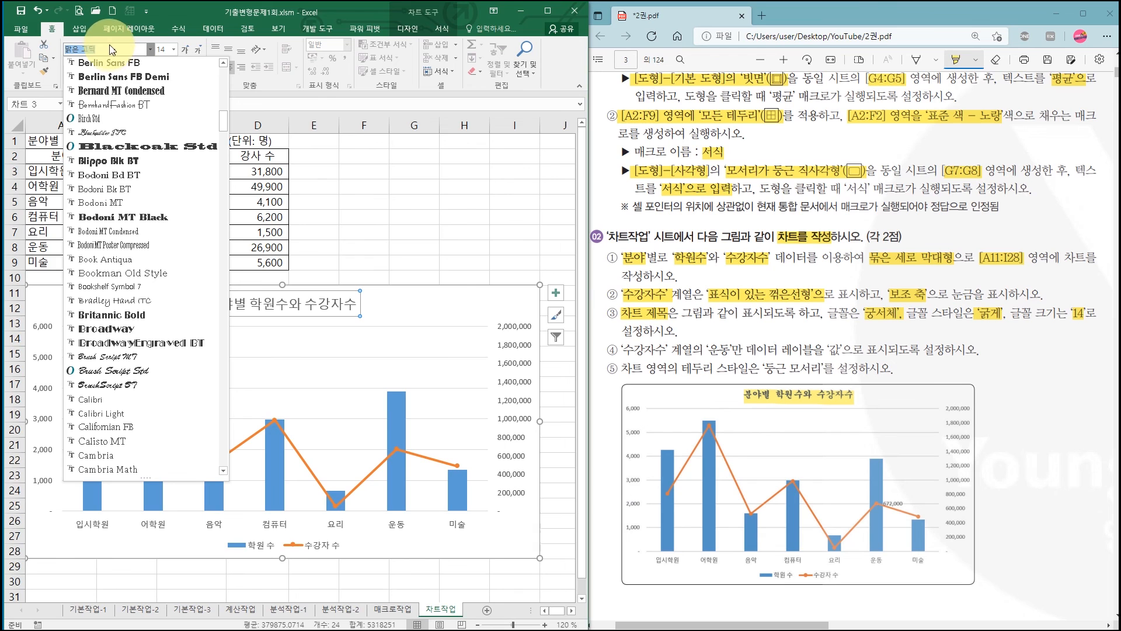
{"action": "scroll", "coordinate": [140, 199], "scroll_direction": "down", "scroll_amount": 20}
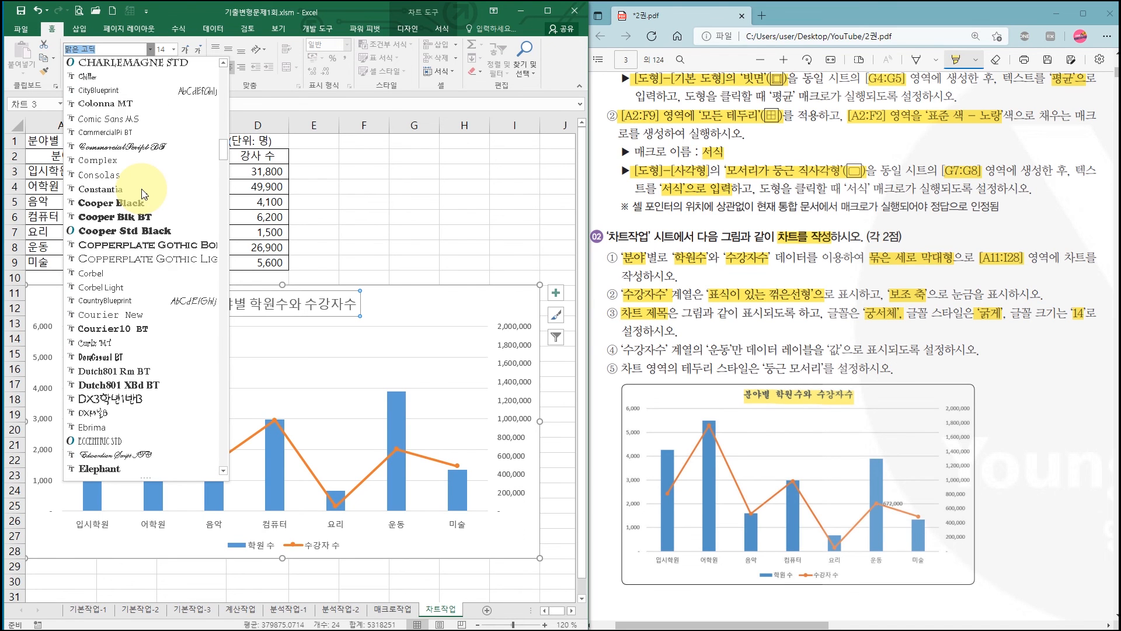
{"action": "scroll", "coordinate": [143, 194], "scroll_direction": "down", "scroll_amount": 5}
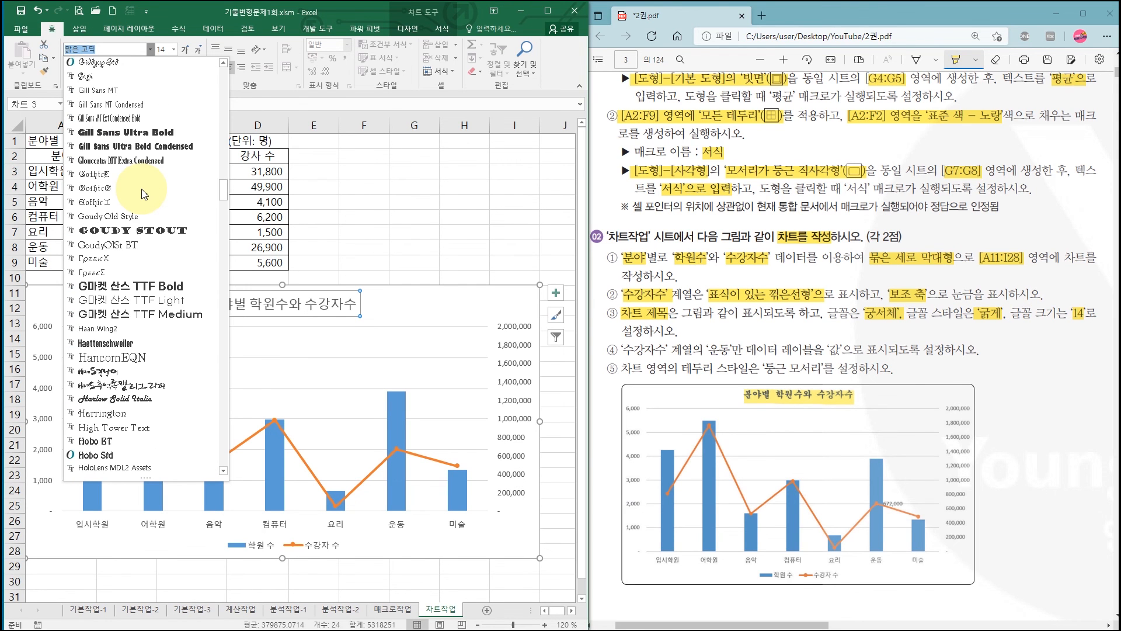
{"action": "scroll", "coordinate": [143, 194], "scroll_direction": "down", "scroll_amount": 4}
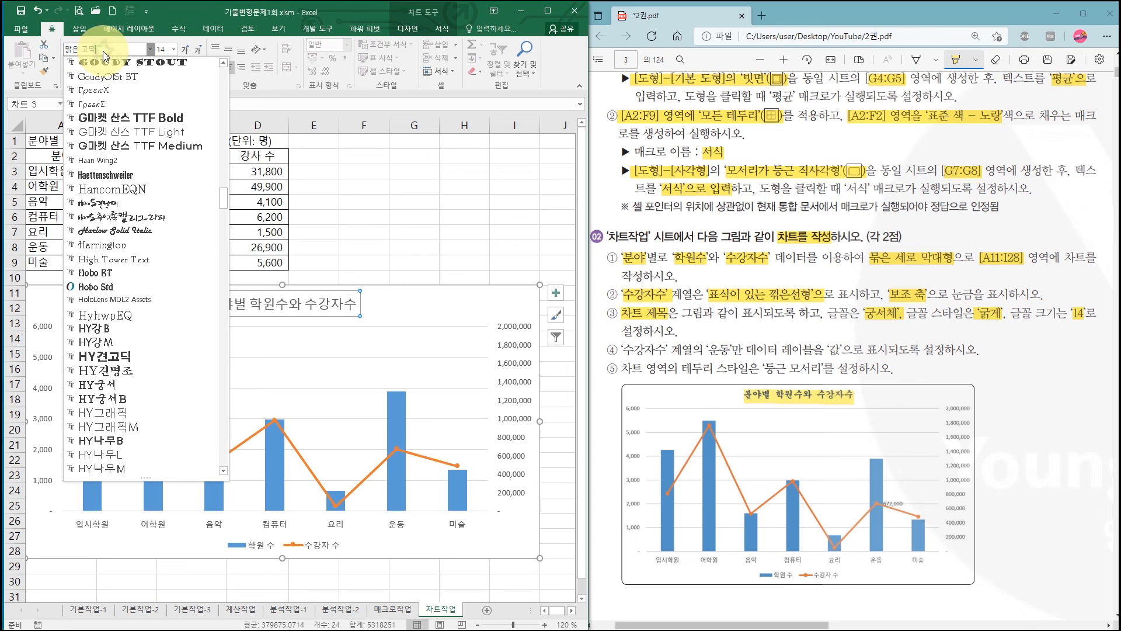
{"action": "left_click", "coordinate": [86, 52]}
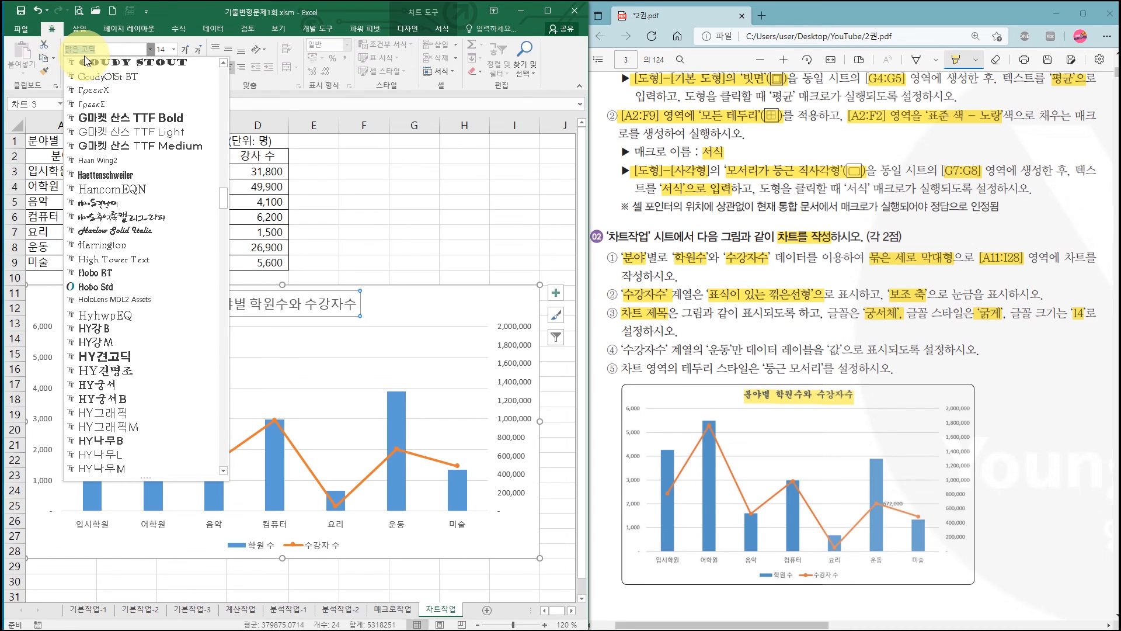
{"action": "type", "text": "궁"}
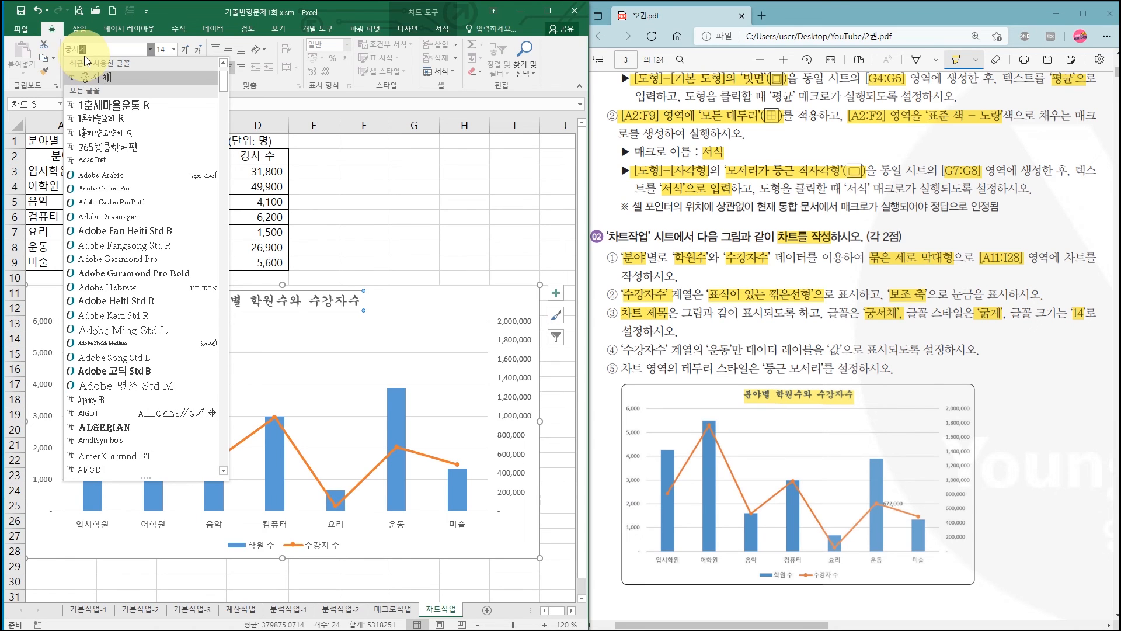
{"action": "type", "text": "서"}
{"action": "key", "text": "Return"}
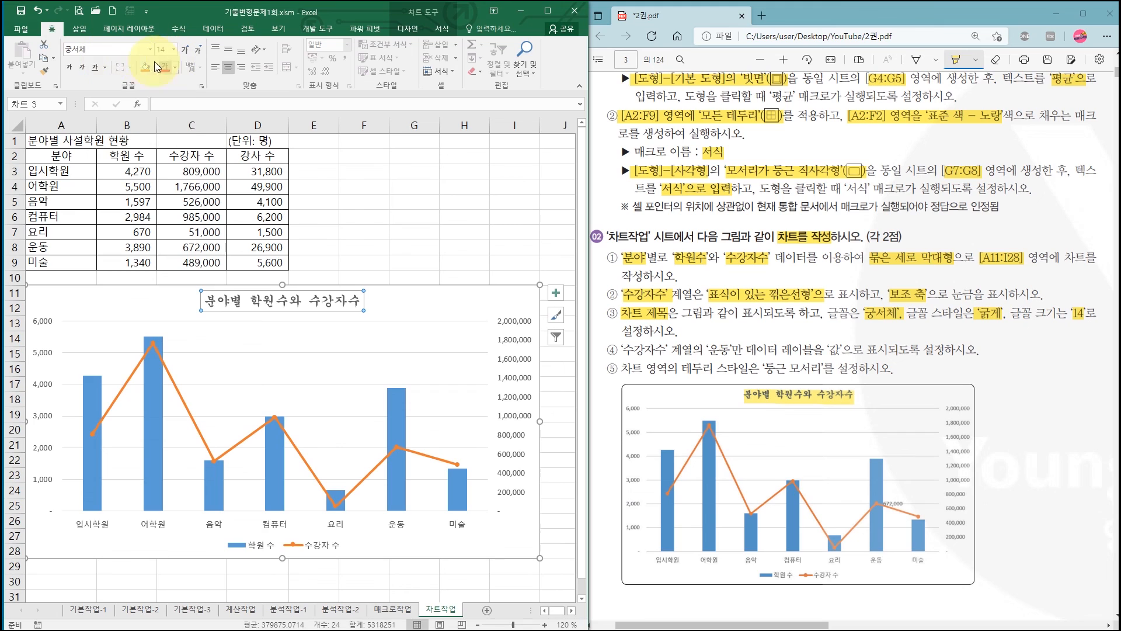
{"action": "left_click", "coordinate": [71, 73]}
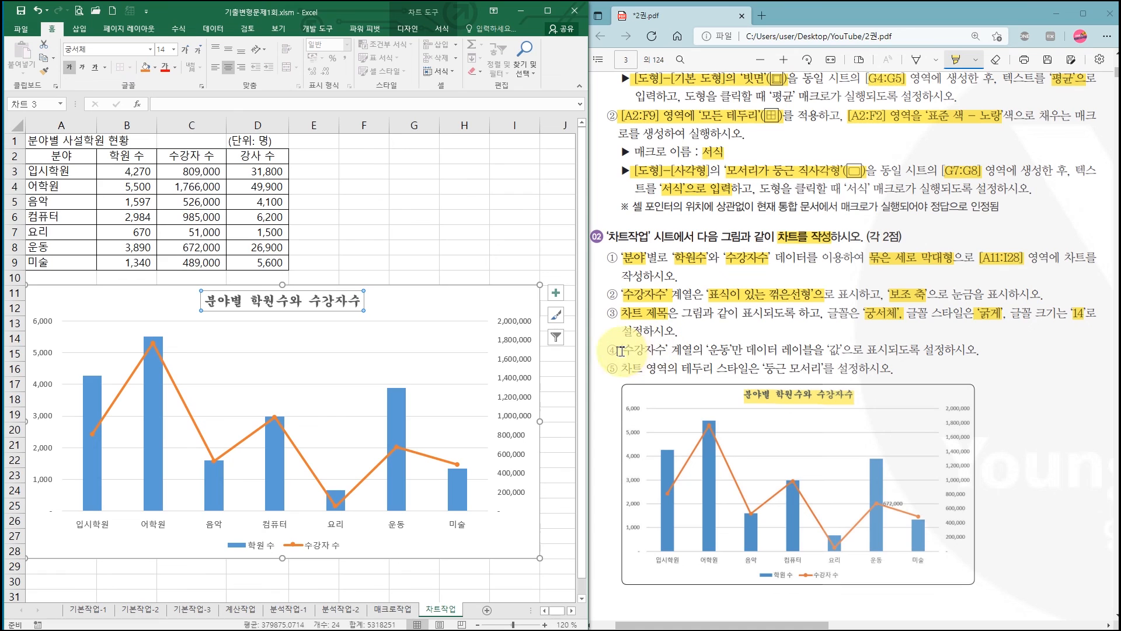
- In the PDF, highlight ‘수강자수’ 계열, 운동 and 값 in instruction ④
{"action": "left_click_drag", "start_coordinate": [621, 351], "coordinate": [731, 350]}
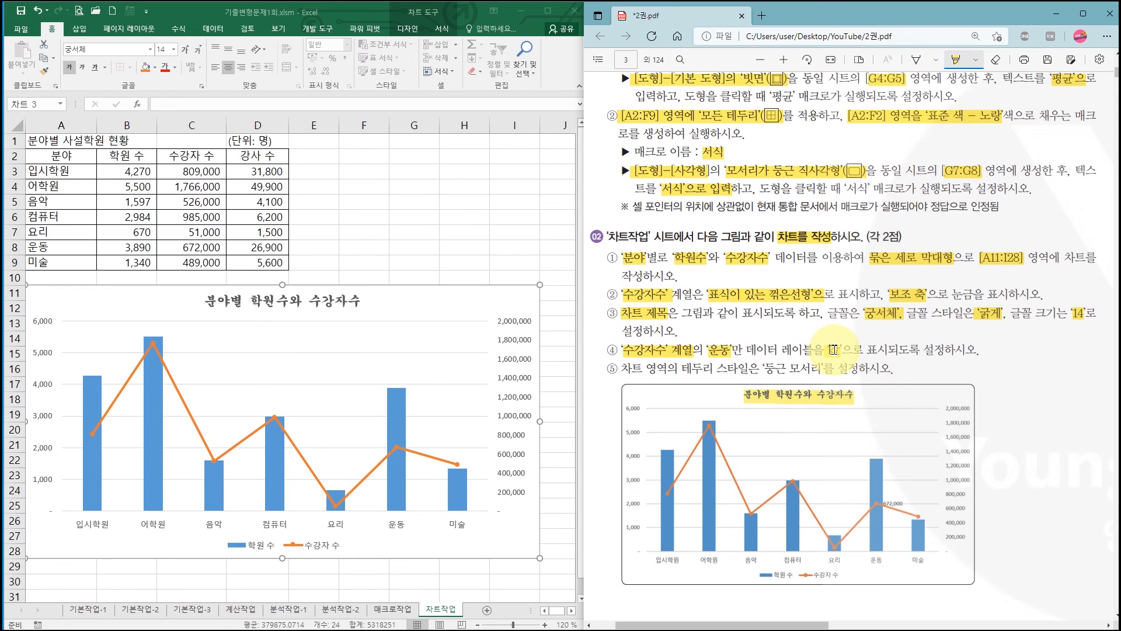
{"action": "left_click_drag", "start_coordinate": [833, 349], "coordinate": [841, 349]}
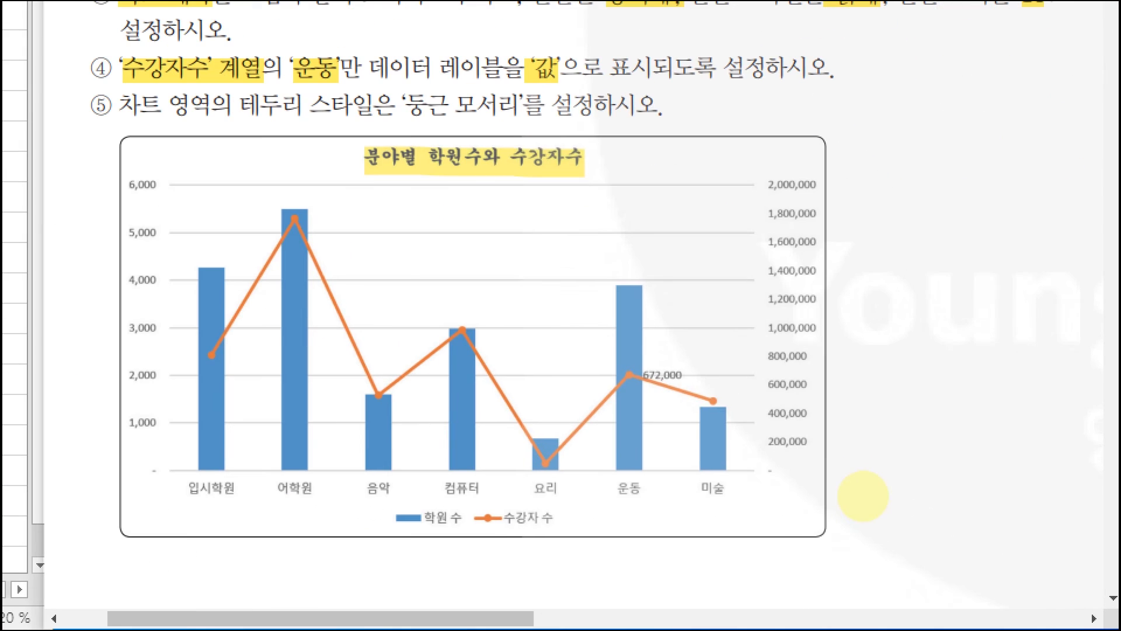
{"action": "left_click_drag", "start_coordinate": [633, 366], "coordinate": [695, 384]}
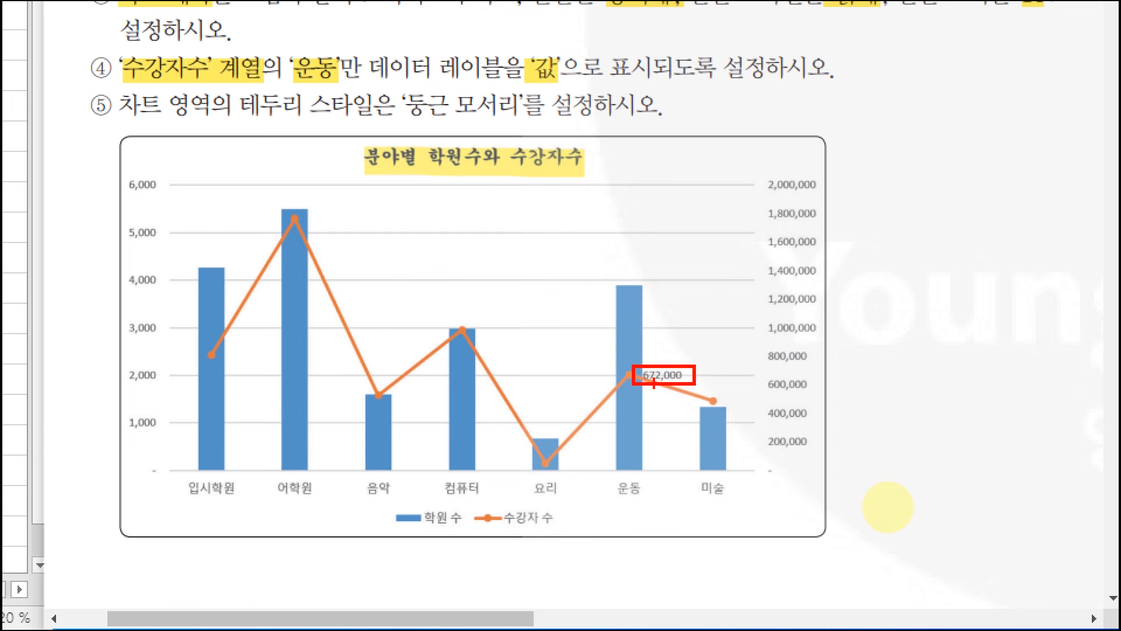
{"action": "key", "text": "Escape"}
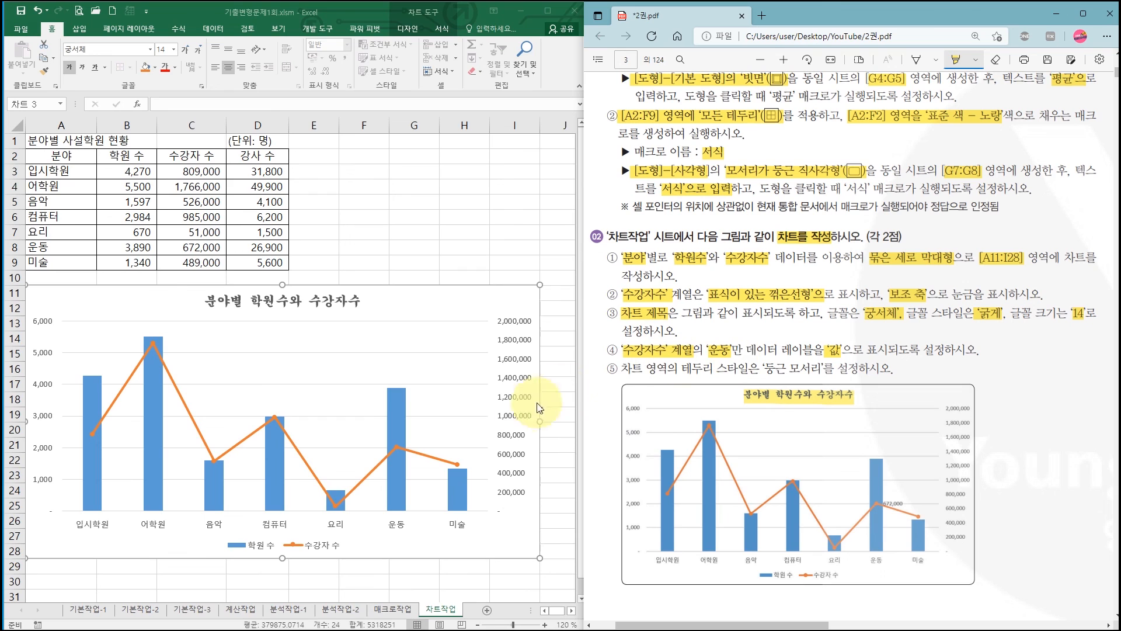
- In the Excel chart, add a data label to only the 운동 point of the 수강자 수 series
{"action": "left_click", "coordinate": [398, 446]}
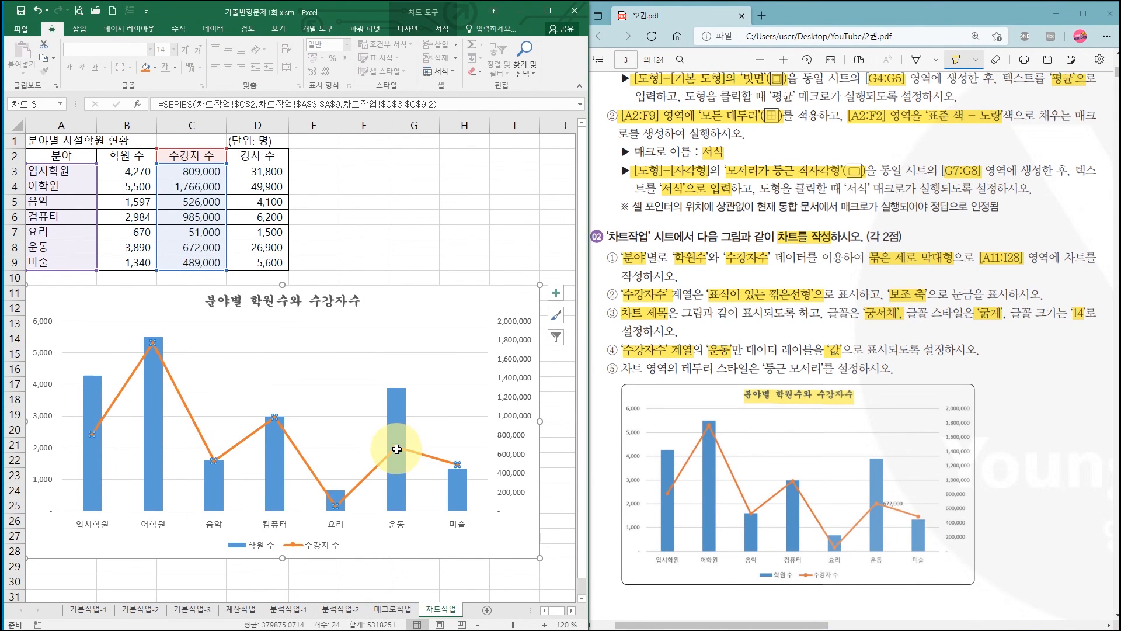
{"action": "left_click", "coordinate": [397, 448]}
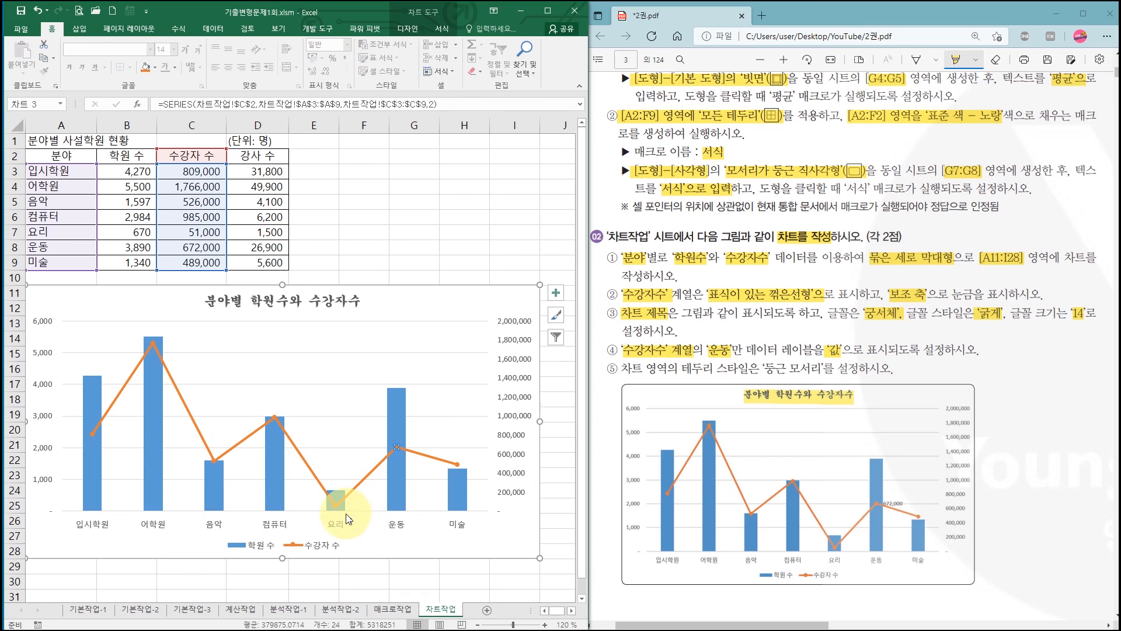
{"action": "right_click", "coordinate": [397, 450]}
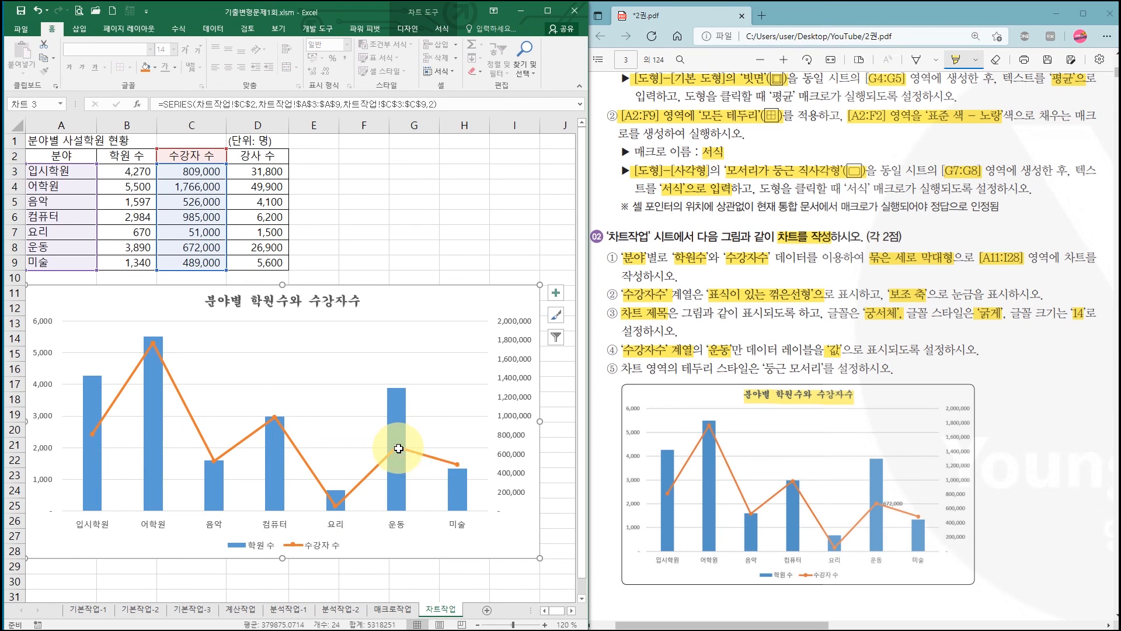
{"action": "mouse_move", "coordinate": [459, 526]}
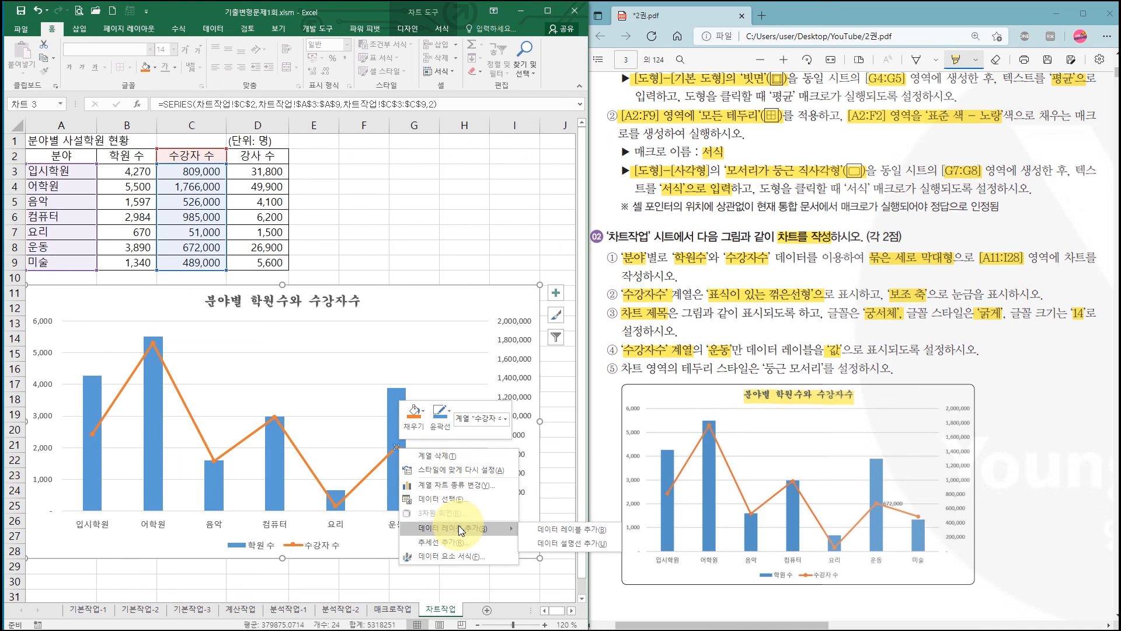
{"action": "left_click", "coordinate": [558, 530]}
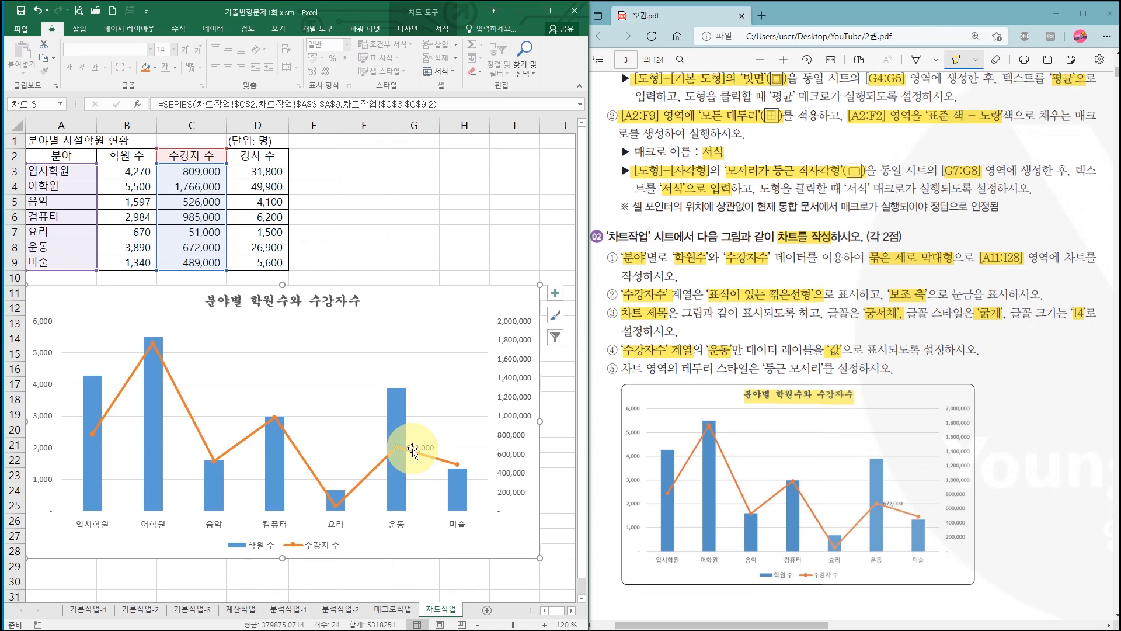
- Examine the available data label positions for the 수강자 수 series' 운동 point without changing the label
{"action": "left_click", "coordinate": [410, 30]}
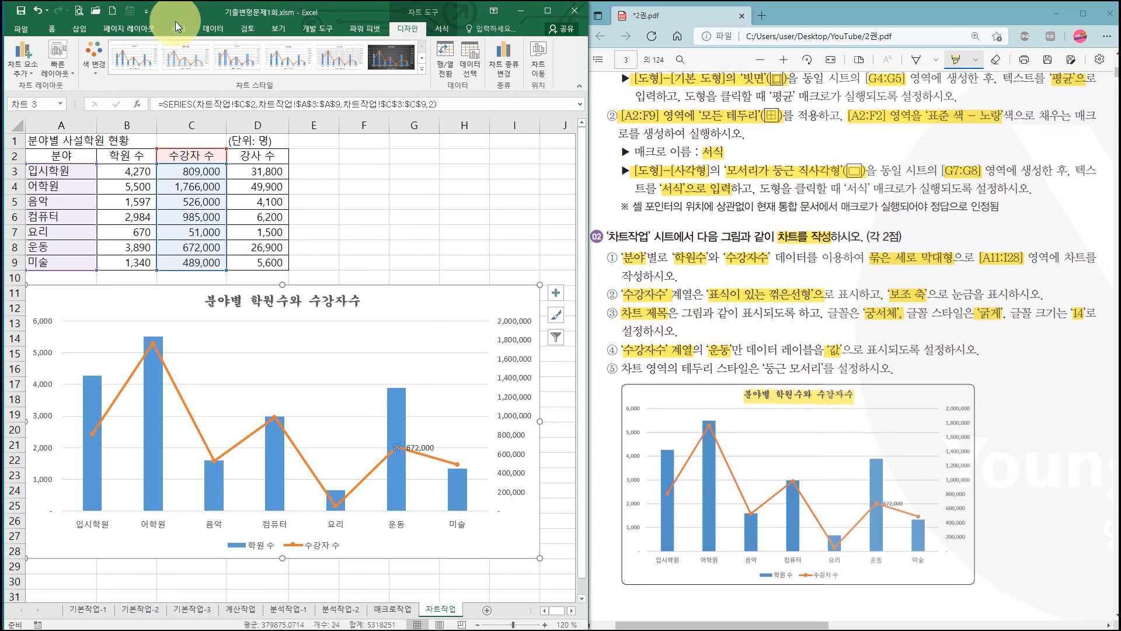
{"action": "left_click", "coordinate": [23, 66]}
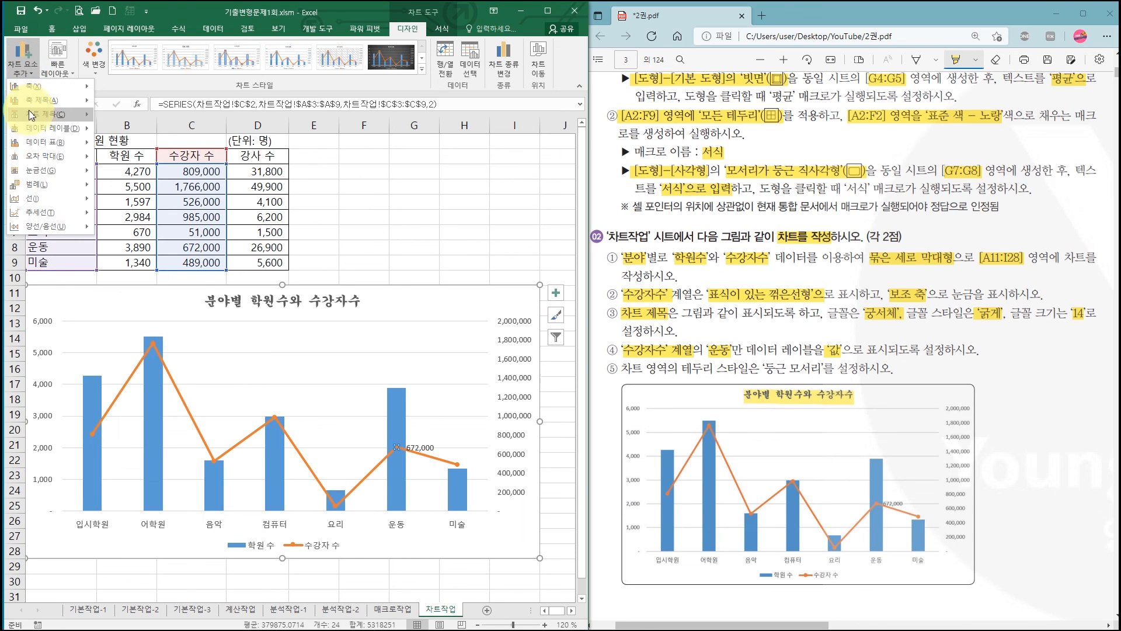
{"action": "mouse_move", "coordinate": [35, 130]}
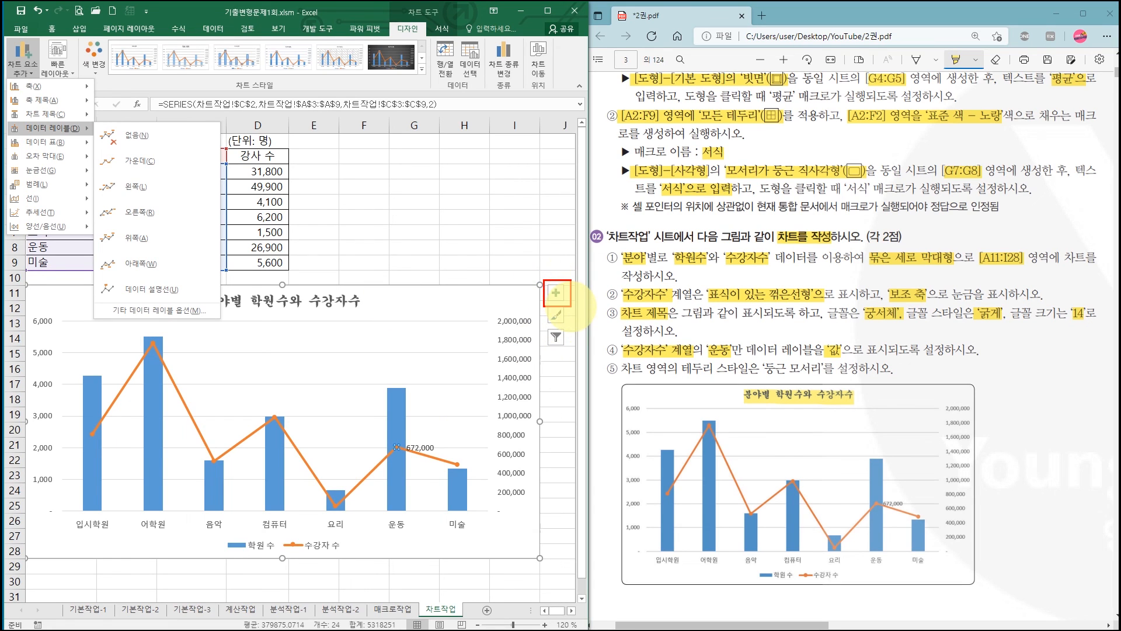
{"action": "left_click", "coordinate": [560, 298]}
{"action": "left_click", "coordinate": [556, 294]}
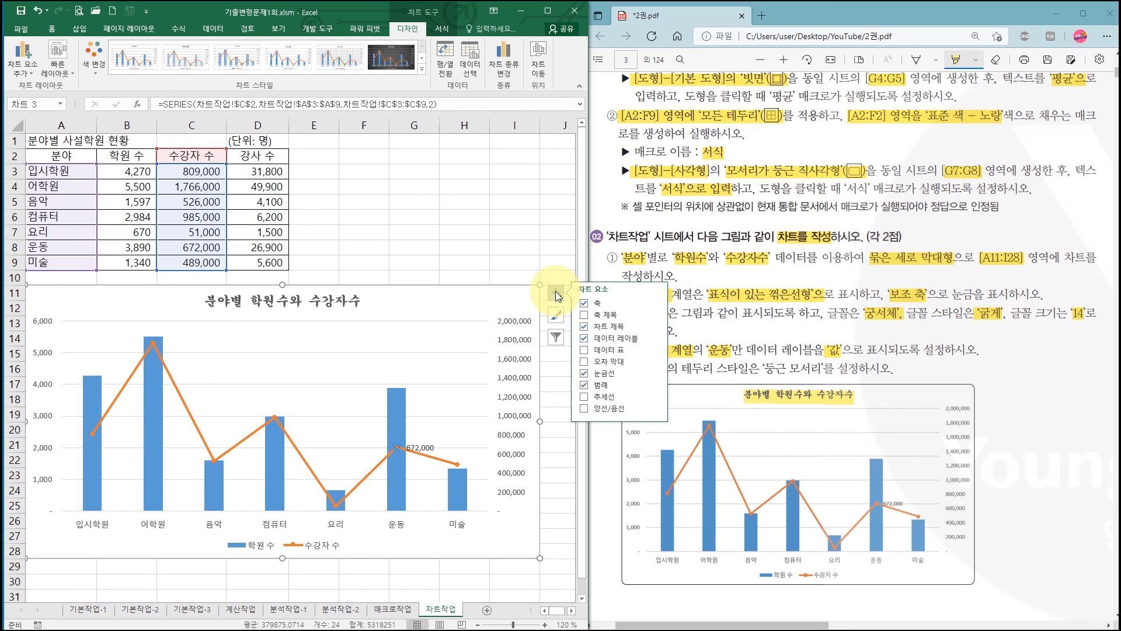
{"action": "left_click", "coordinate": [655, 344]}
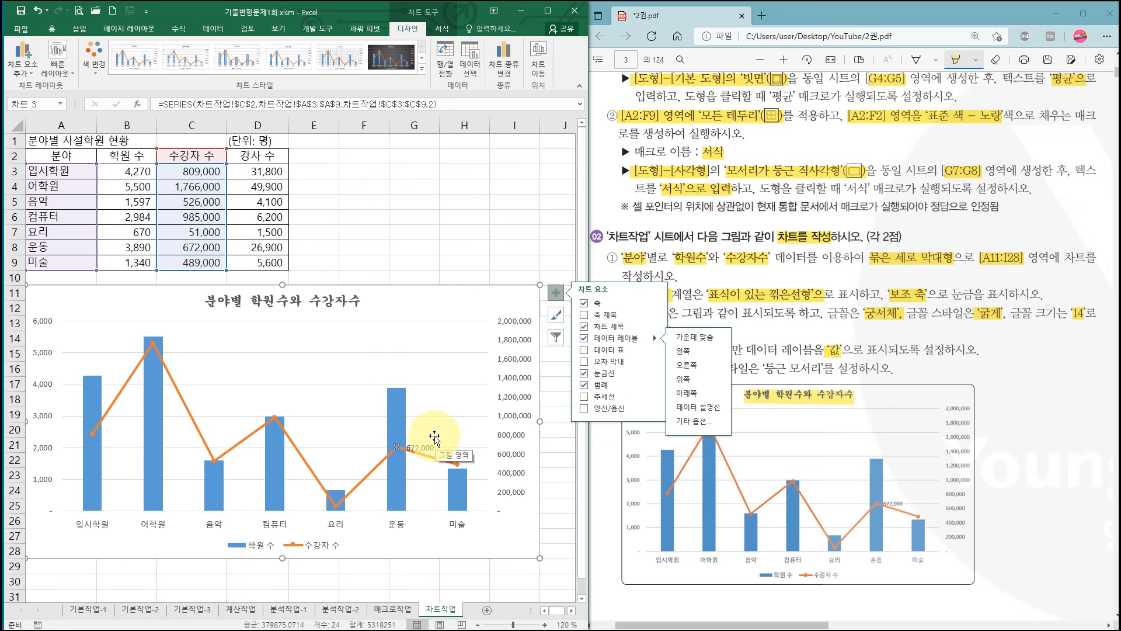
{"action": "left_click", "coordinate": [460, 233]}
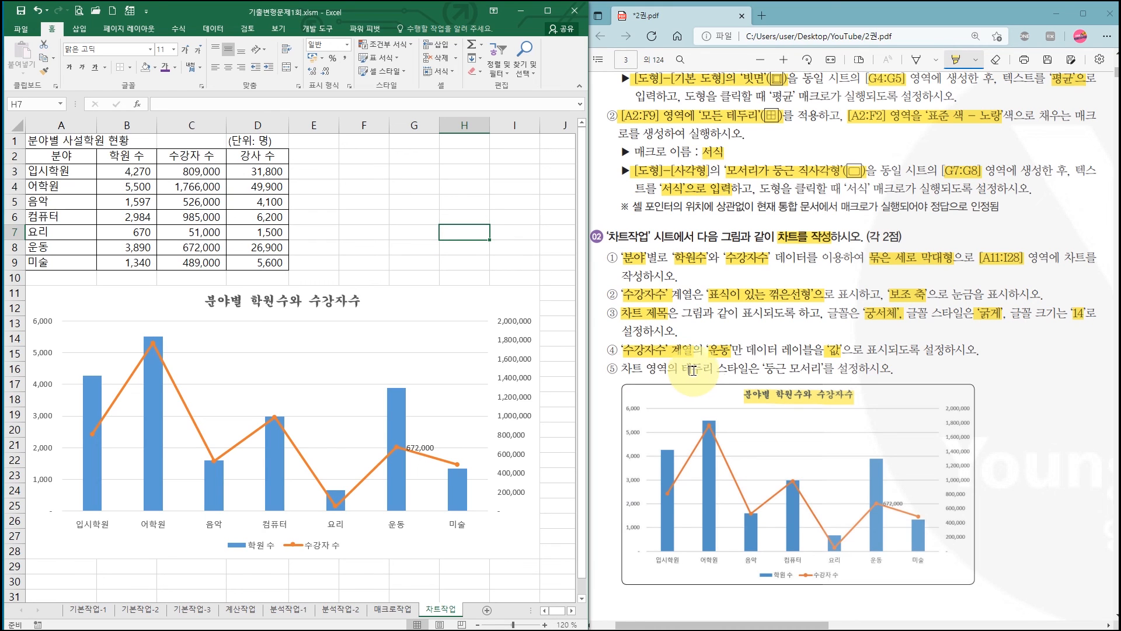
- Highlight 둥근 모서리 in PDF instruction ⑤ and apply 둥근 모서리 to the Excel chart area's border
{"action": "left_click_drag", "start_coordinate": [760, 368], "coordinate": [813, 368]}
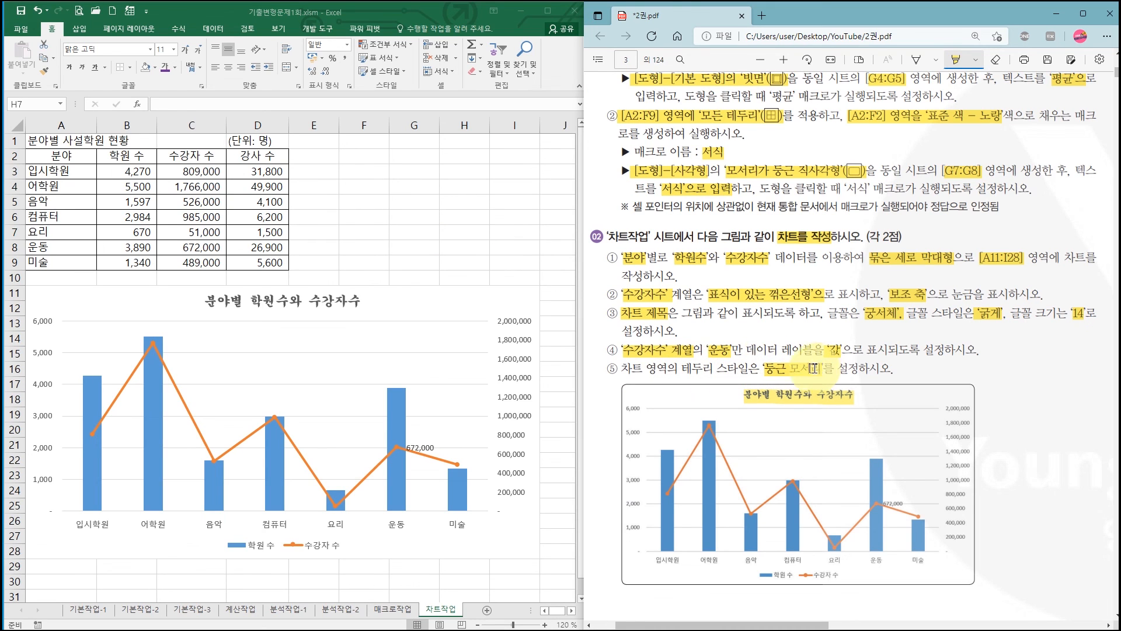
{"action": "left_click", "coordinate": [474, 302]}
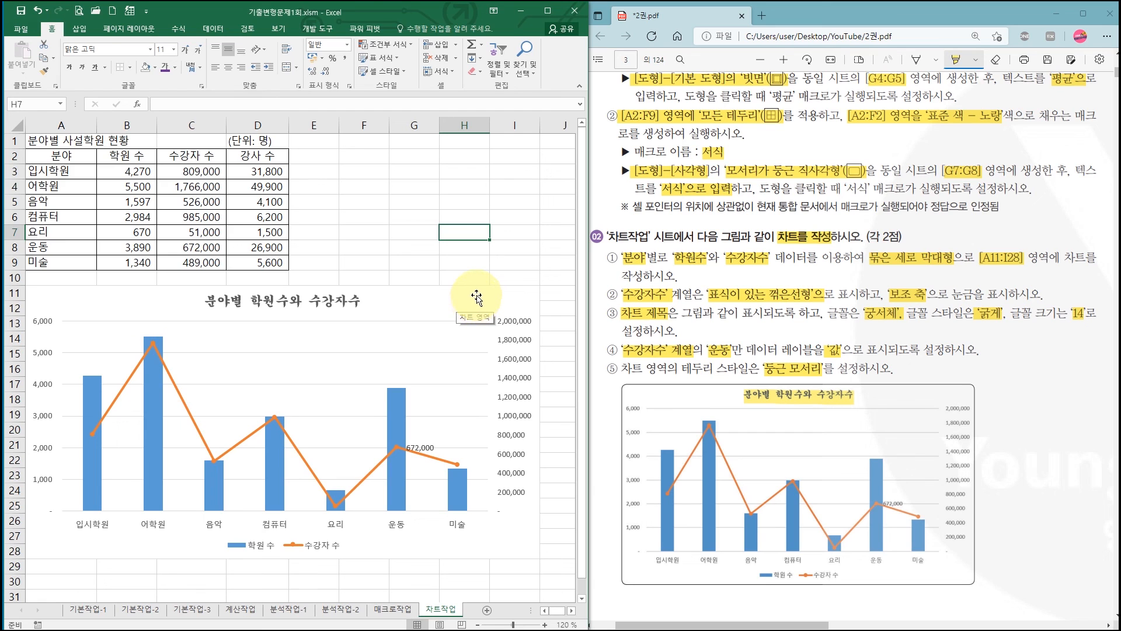
{"action": "left_click", "coordinate": [476, 302]}
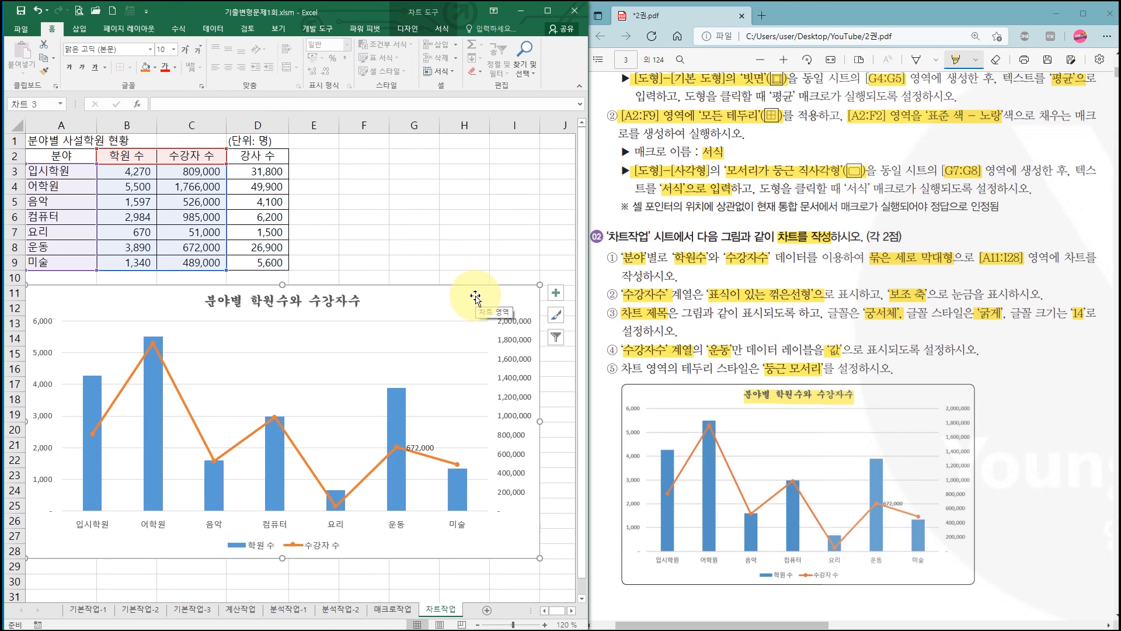
{"action": "right_click", "coordinate": [476, 298]}
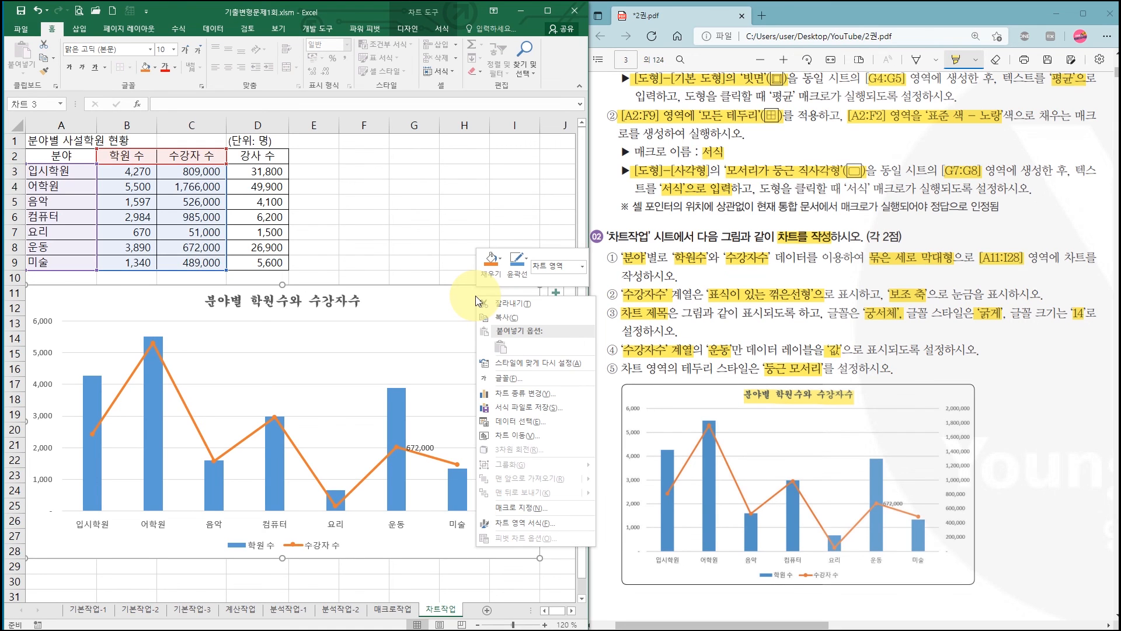
{"action": "left_click", "coordinate": [533, 522]}
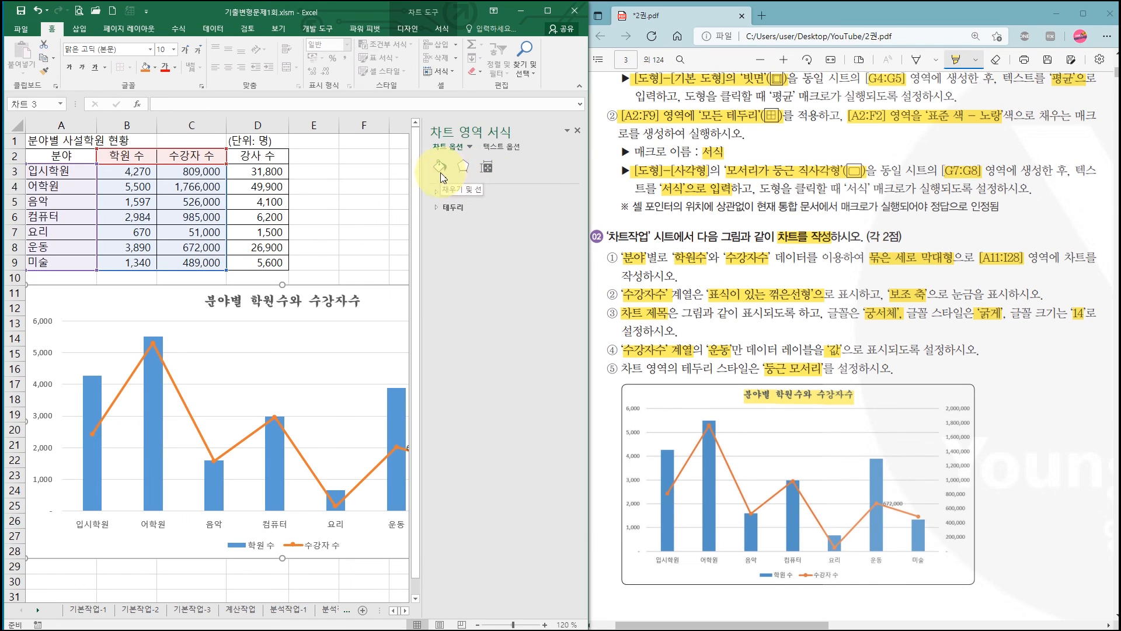
{"action": "left_click", "coordinate": [450, 208]}
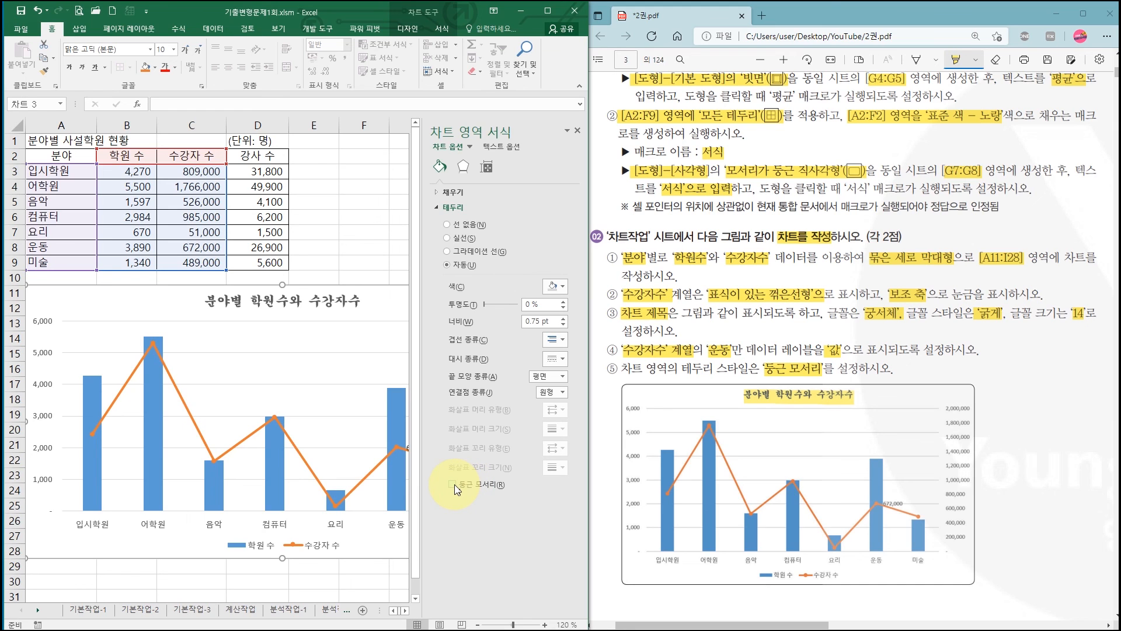
{"action": "left_click", "coordinate": [453, 485]}
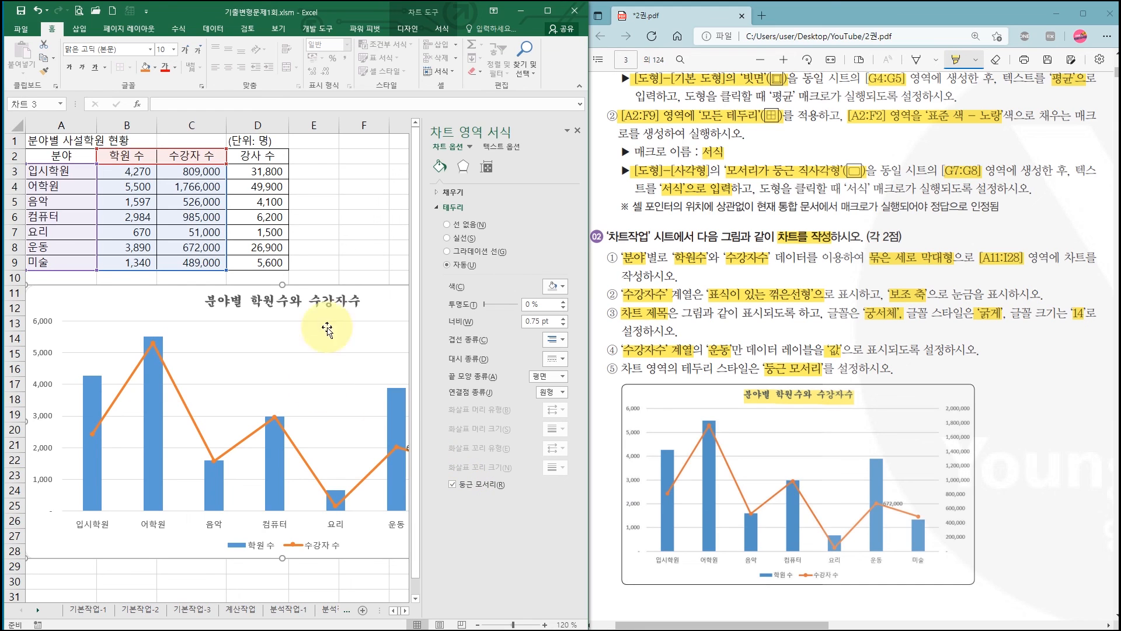
{"action": "left_click", "coordinate": [367, 216]}
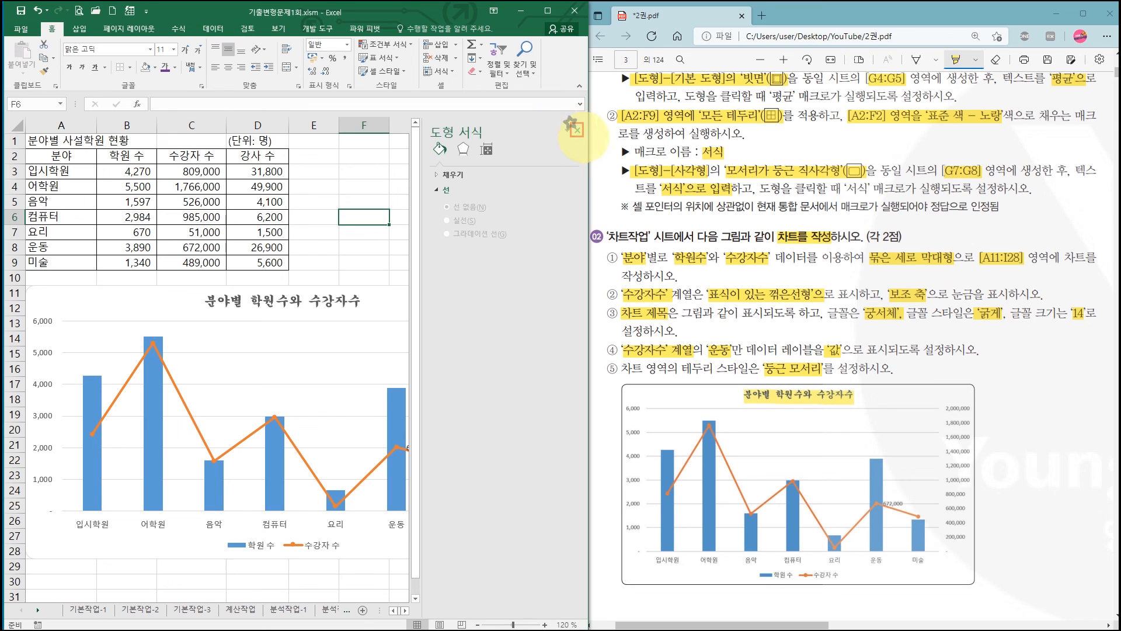
{"action": "left_click", "coordinate": [577, 130]}
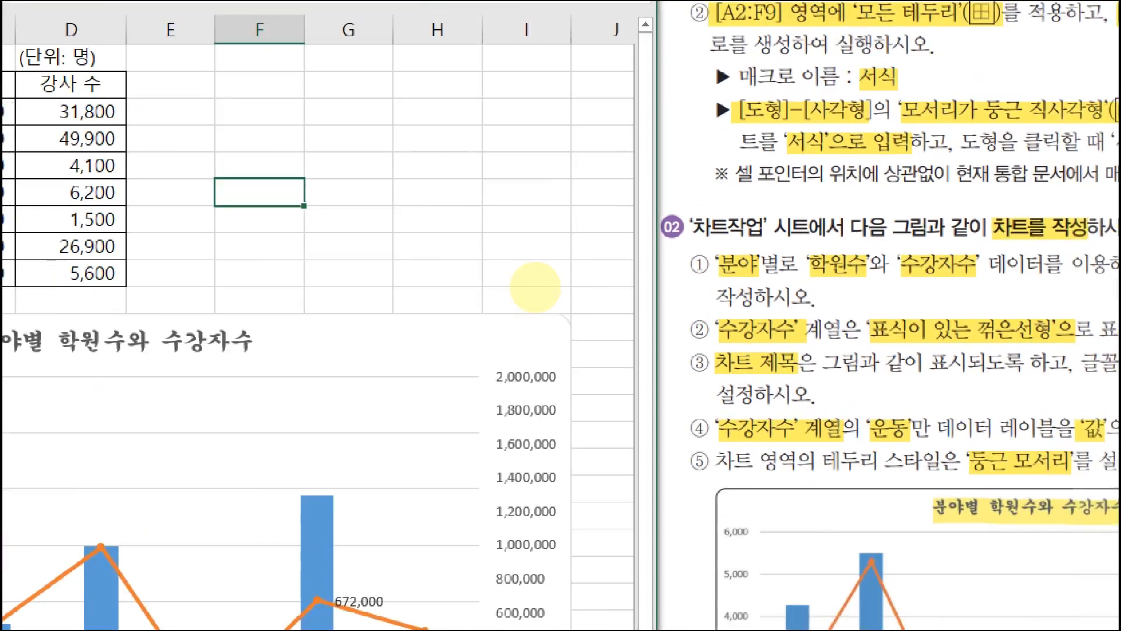
- Compare the finished chart's border corners and primary and secondary axis scales with the sample chart in the PDF
{"action": "left_click", "coordinate": [561, 311]}
{"action": "left_click_drag", "start_coordinate": [557, 312], "coordinate": [569, 331]}
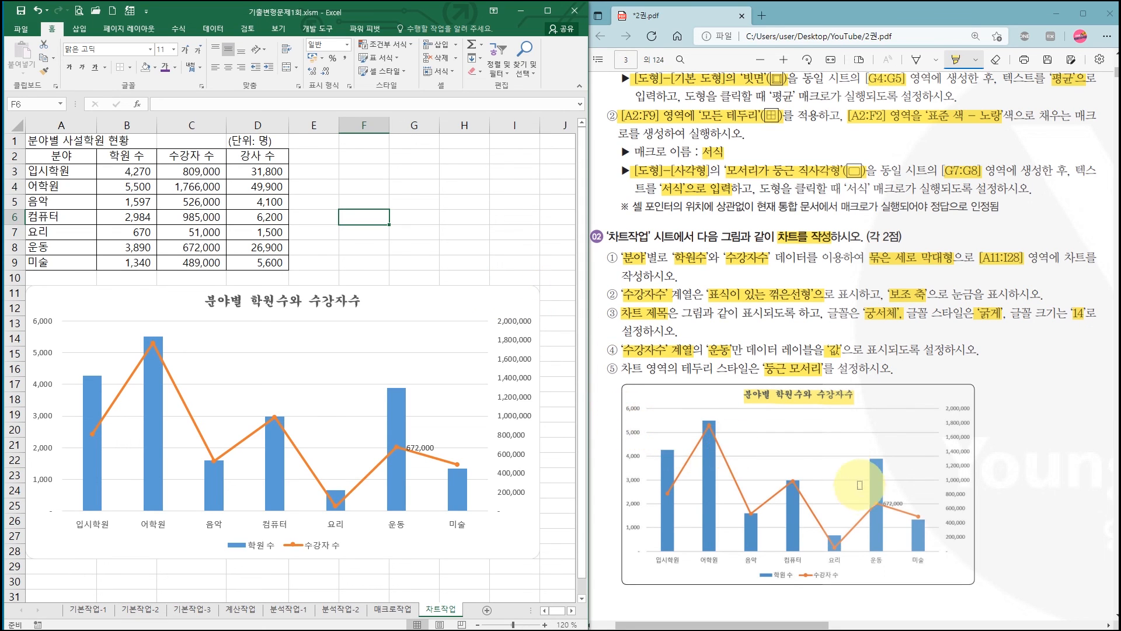
{"action": "left_click_drag", "start_coordinate": [615, 381], "coordinate": [1003, 596]}
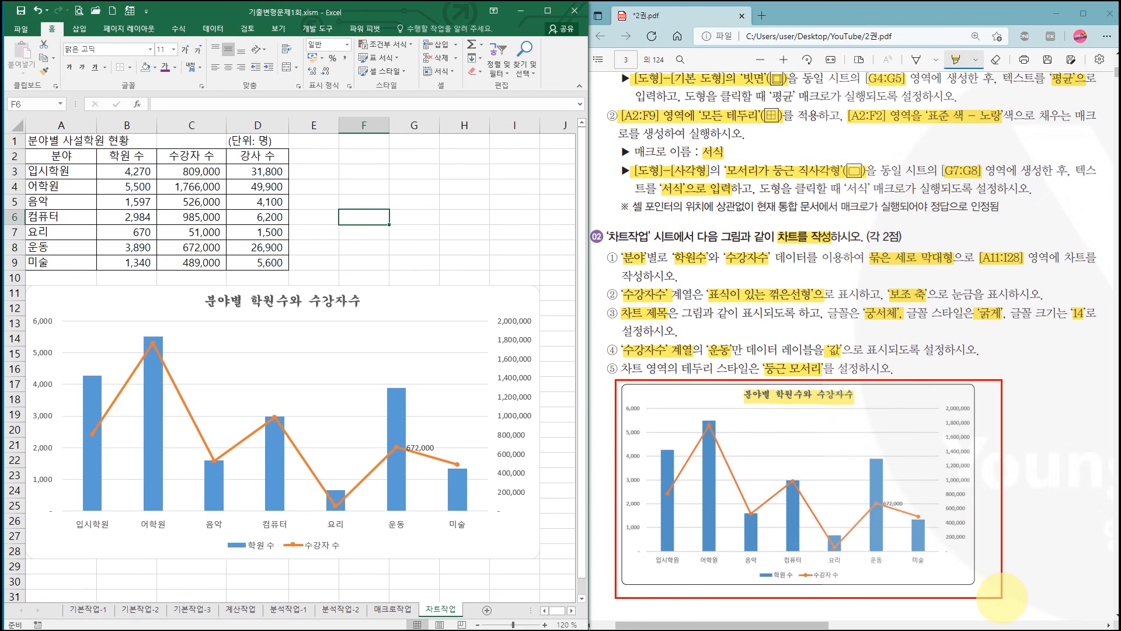
{"action": "left_click_drag", "start_coordinate": [620, 401], "coordinate": [650, 536]}
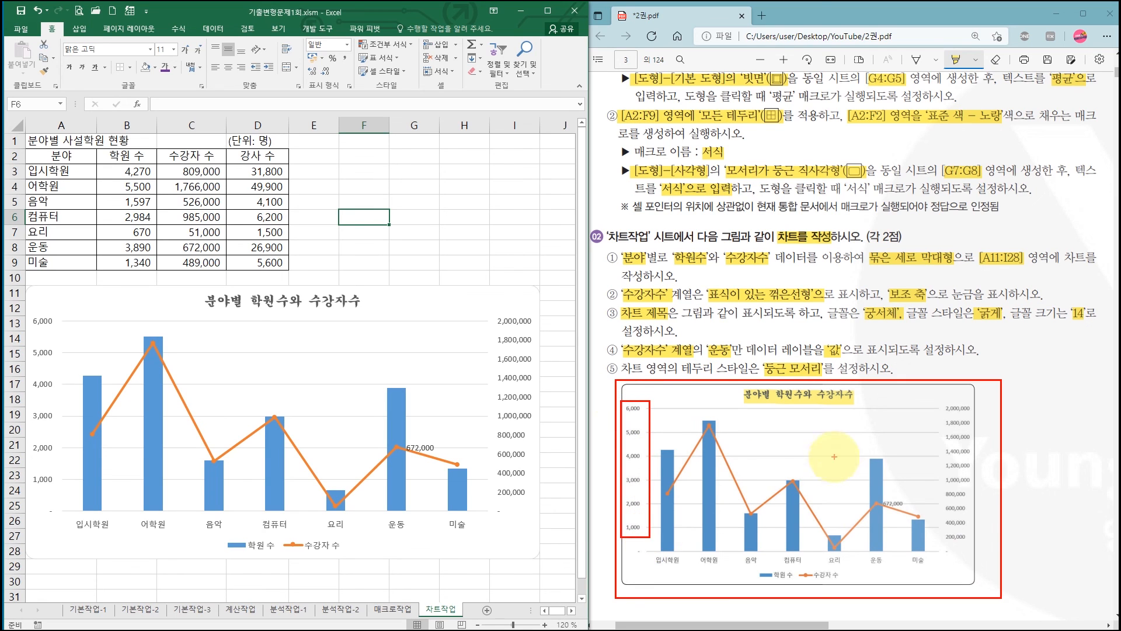
{"action": "left_click_drag", "start_coordinate": [939, 401], "coordinate": [979, 552]}
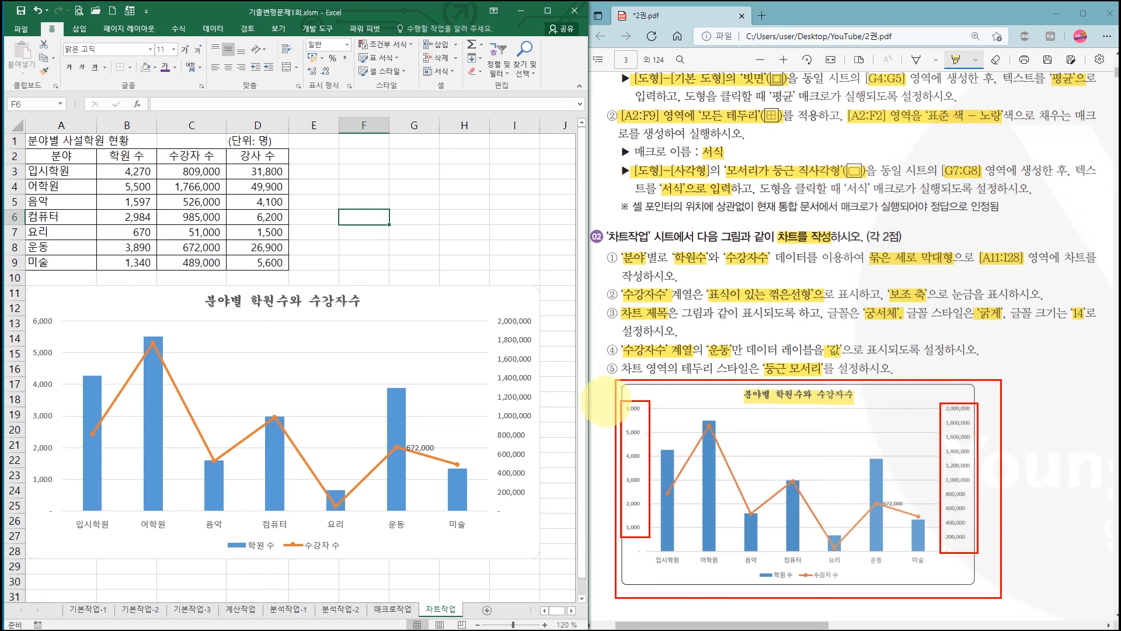
{"action": "mouse_move", "coordinate": [490, 314]}
{"action": "left_mouse_down"}
{"action": "mouse_move", "coordinate": [570, 475]}
{"action": "mouse_move", "coordinate": [552, 526]}
{"action": "left_mouse_up"}
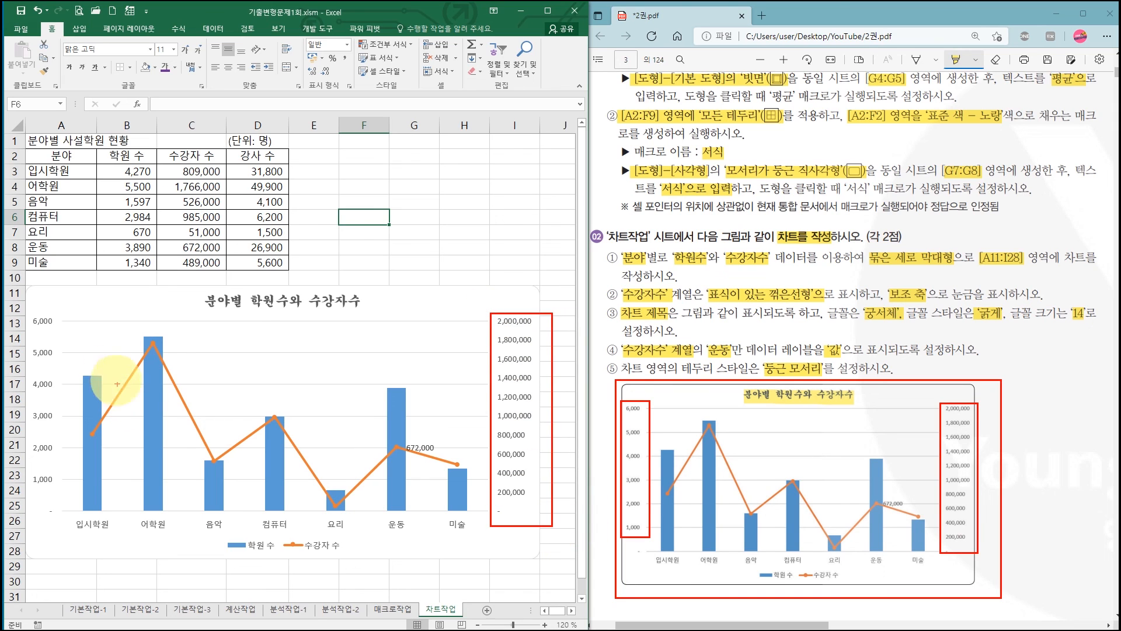
{"action": "left_click_drag", "start_coordinate": [30, 315], "coordinate": [76, 535]}
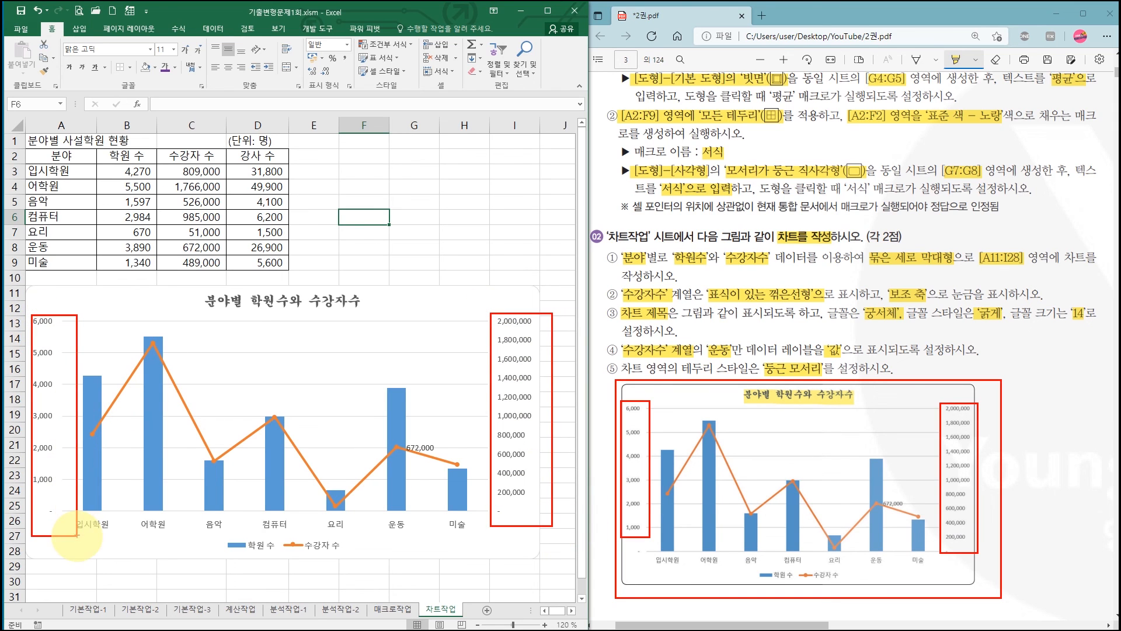
{"action": "key", "text": "Escape"}
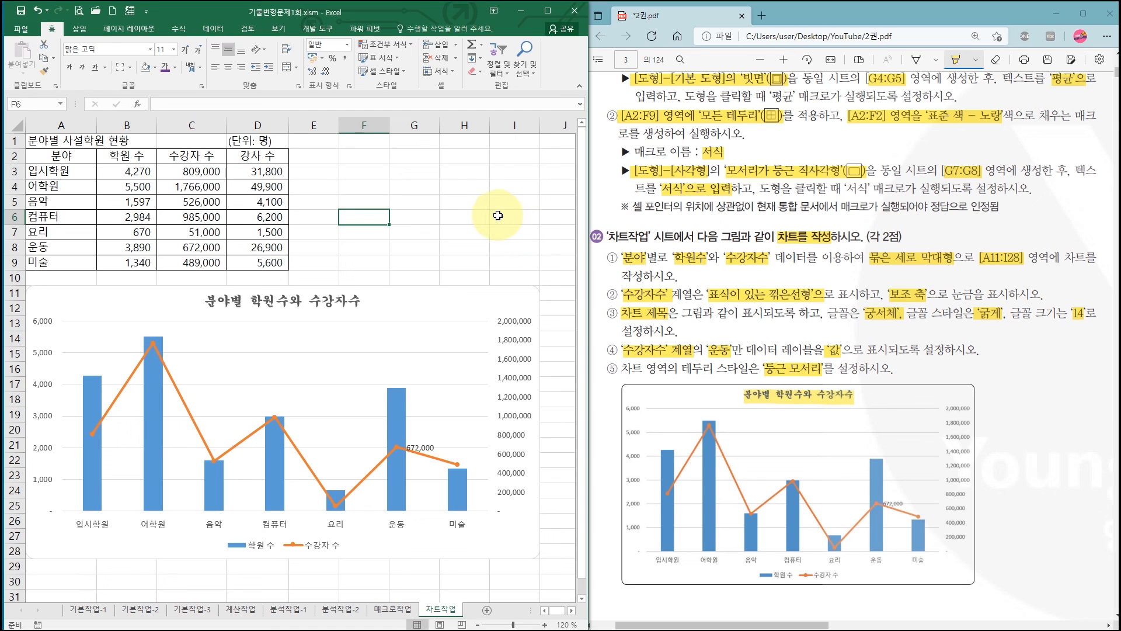
{"action": "left_click", "coordinate": [468, 217]}
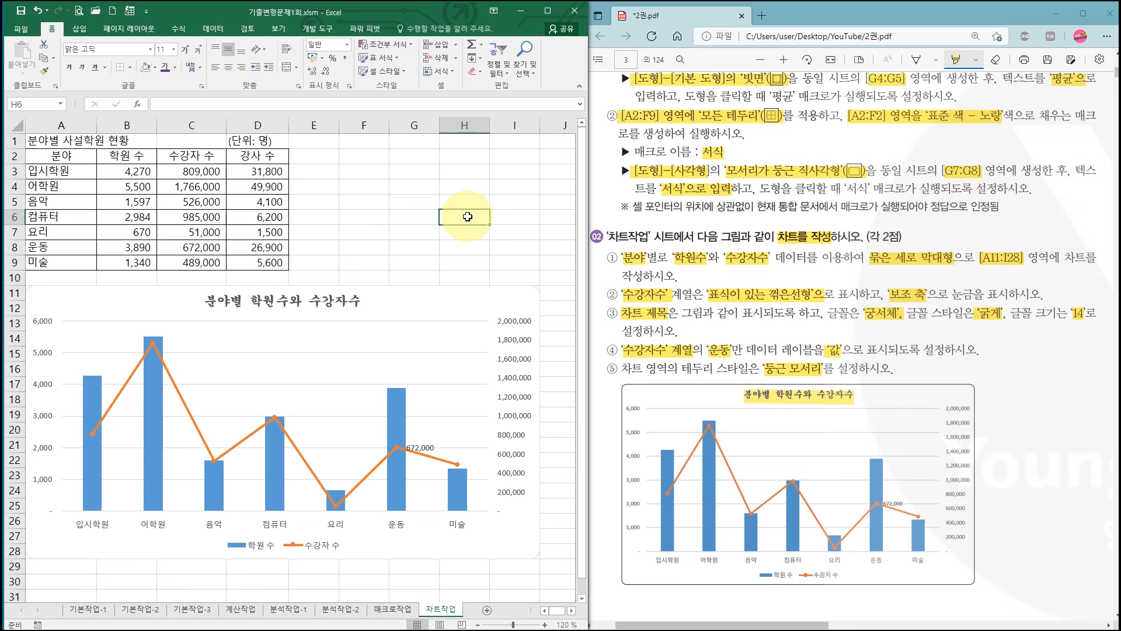